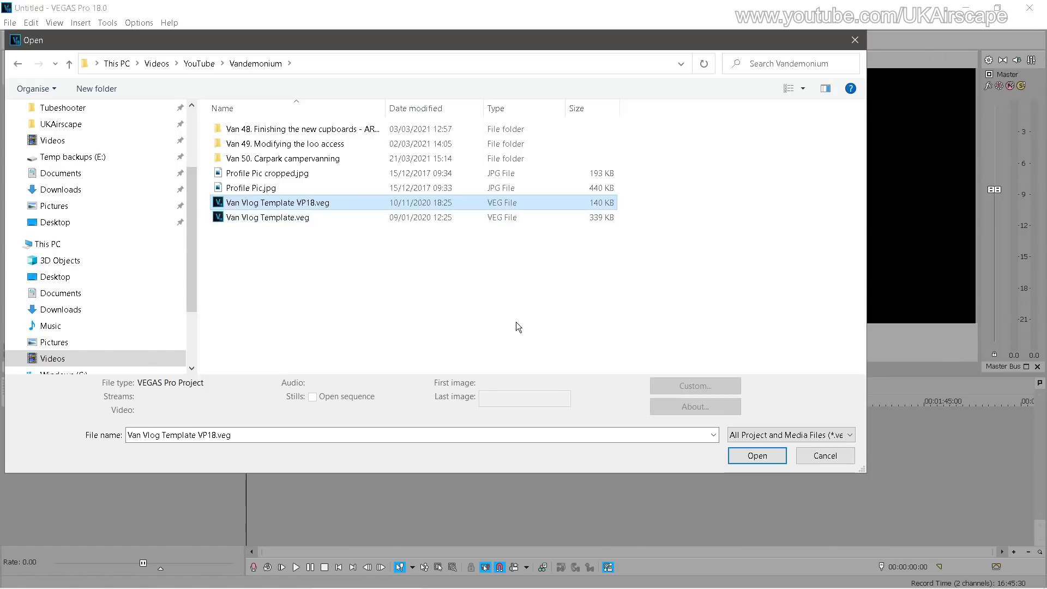
Open the project Van Vlog Template VP18.veg and enlarge the timeline area to show more tracks
click(761, 455)
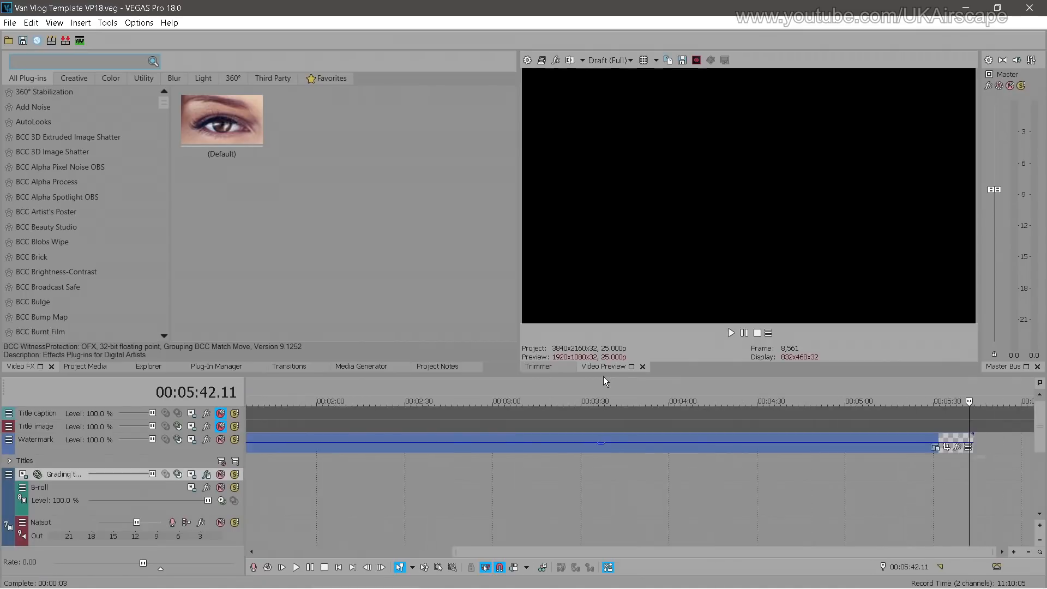
drag(613, 381, 610, 233)
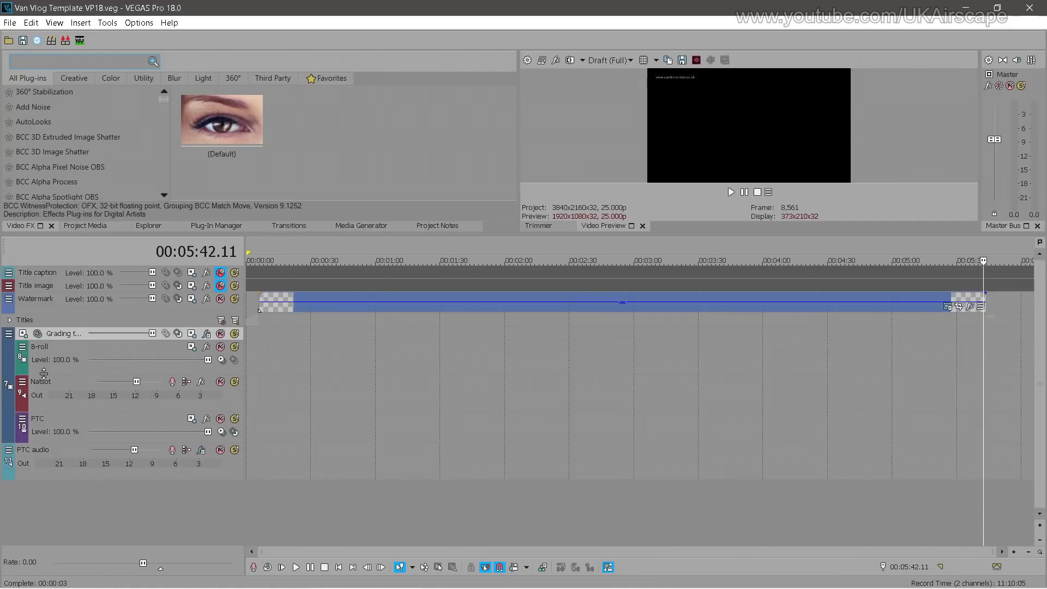
Examine the Title caption and Title image tracks, temporarily increasing the Title caption track's height
drag(48, 278, 49, 325)
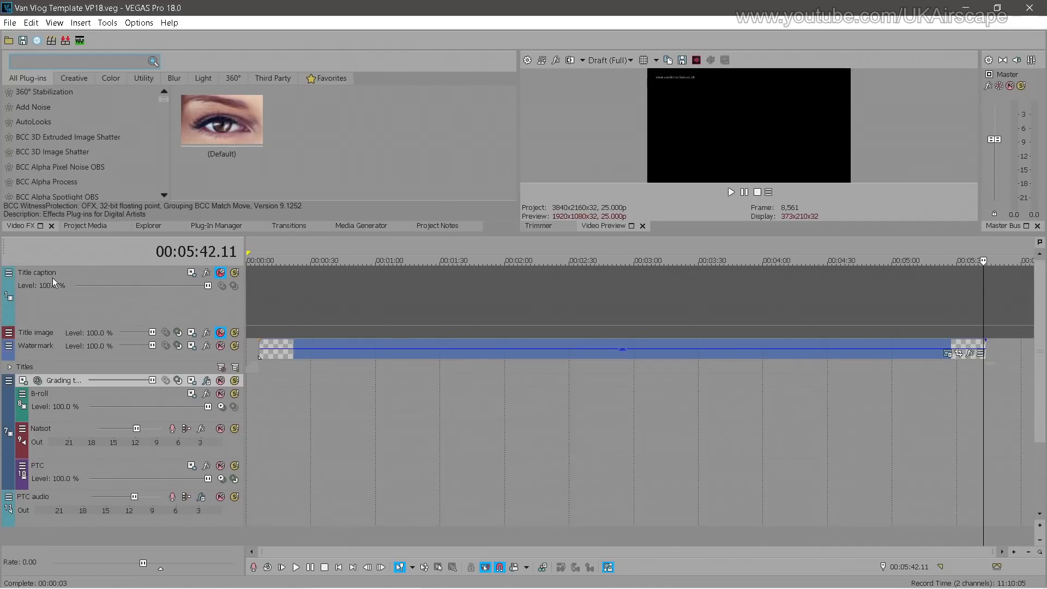
click(53, 300)
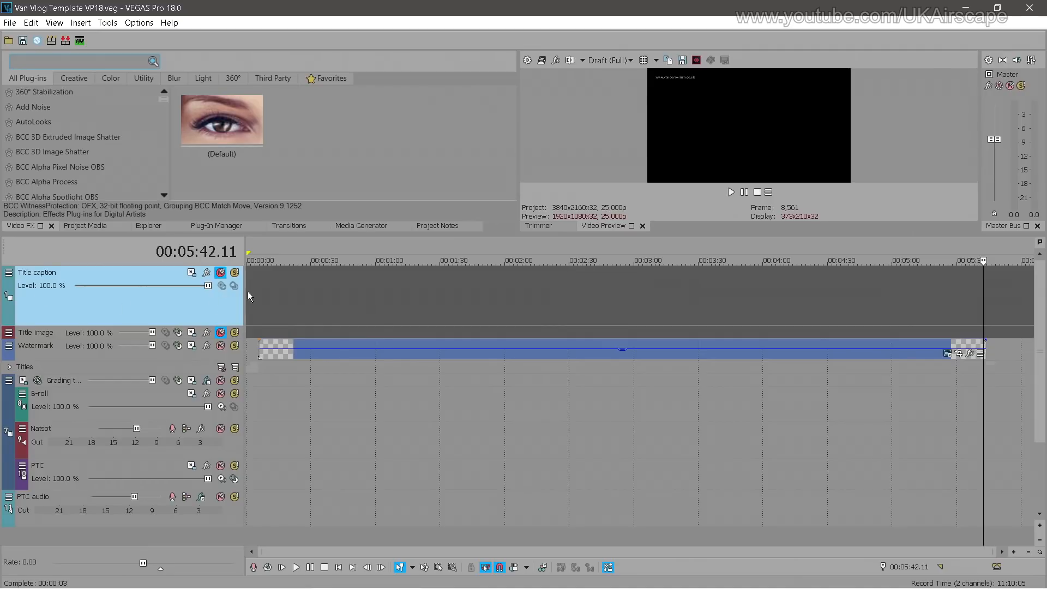
click(220, 272)
drag(44, 325, 46, 275)
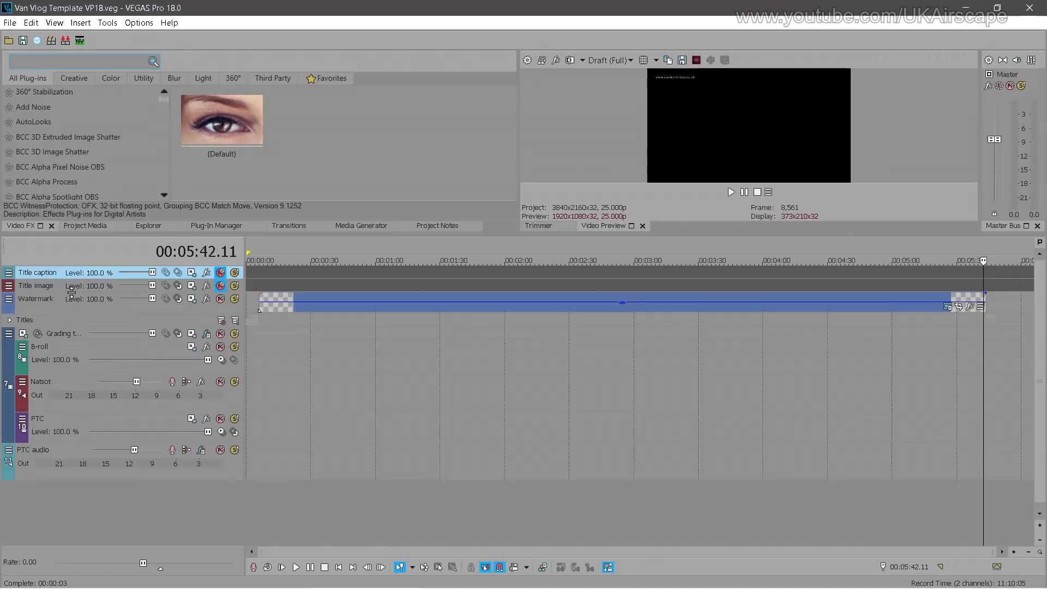
click(274, 285)
drag(275, 357, 246, 349)
click(220, 285)
Move the playhead to 00:00:27.09 and temporarily enlarge the video preview to examine the watermark
click(46, 308)
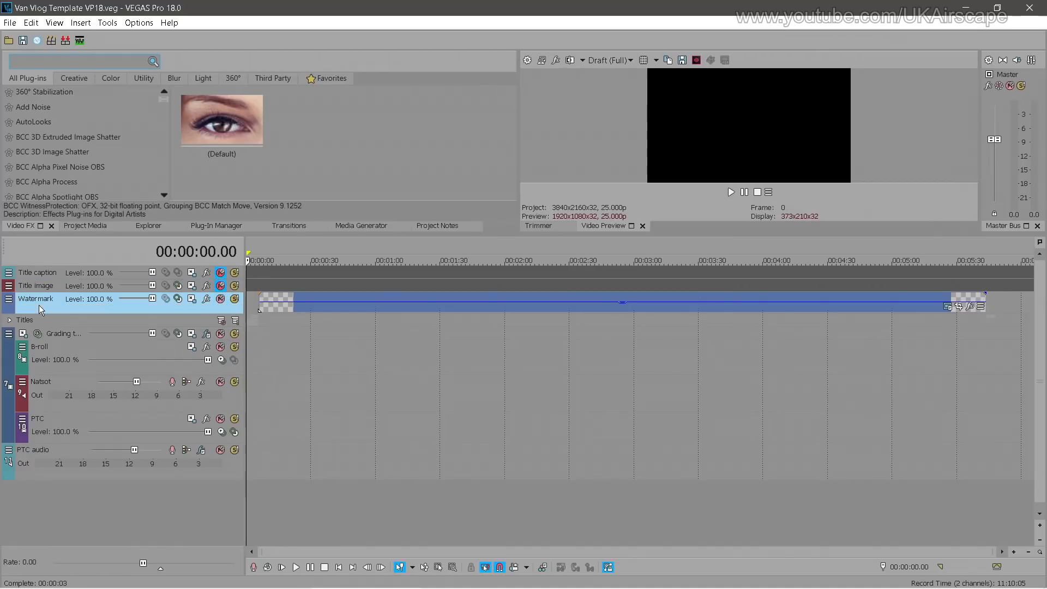
click(305, 323)
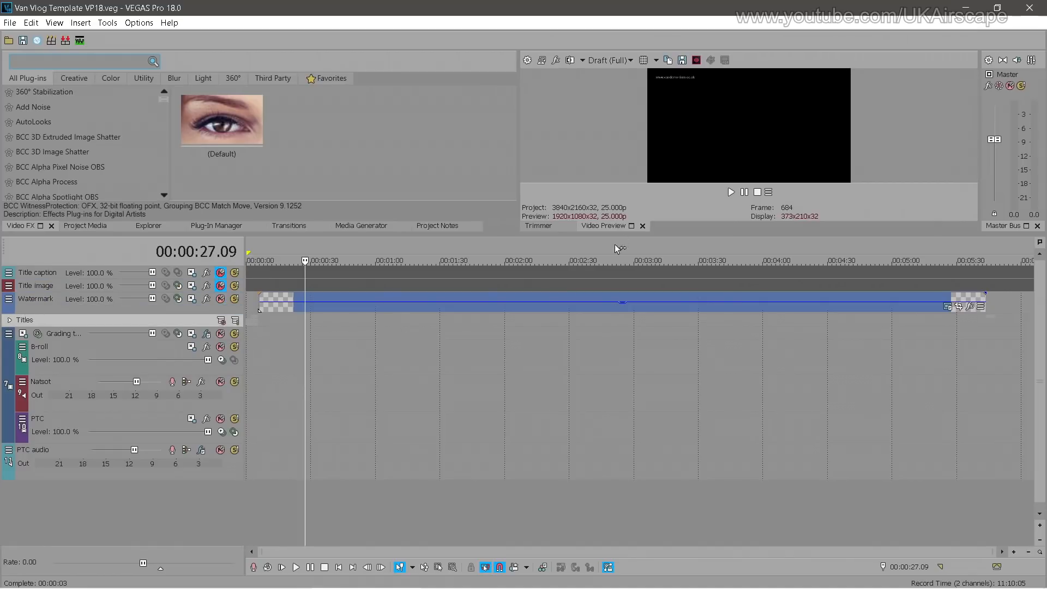
drag(604, 234, 605, 371)
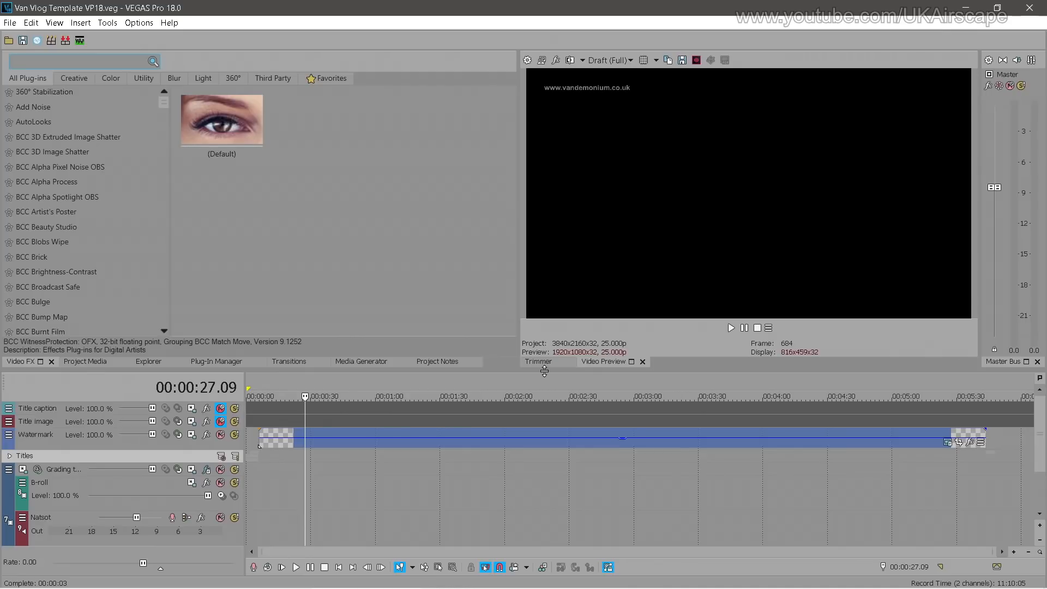
drag(540, 371, 557, 263)
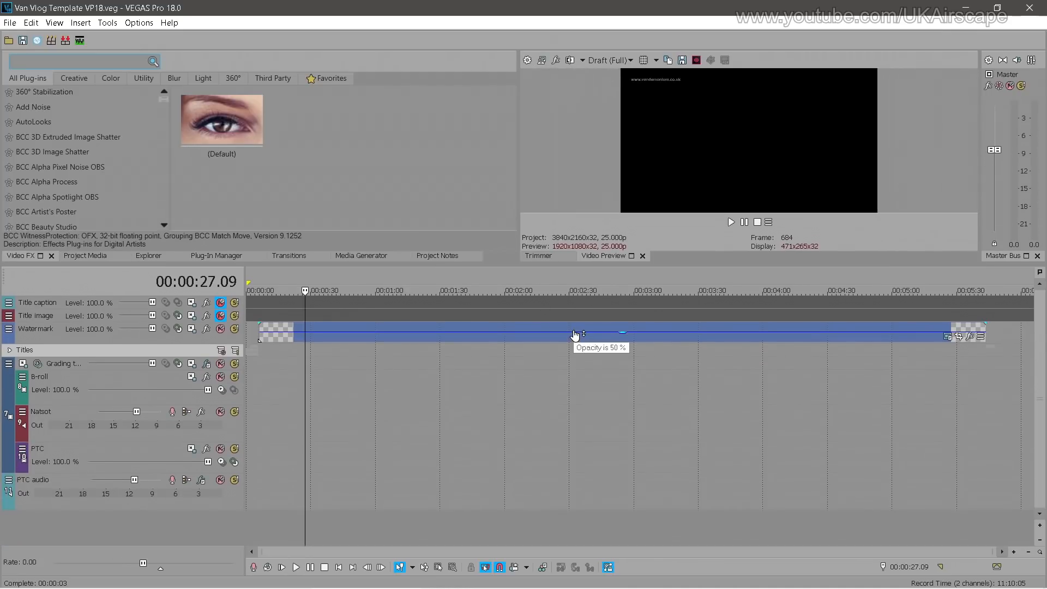
Lower the watermark event's opacity slightly and reduce the height of the Watermark track
click(574, 335)
drag(575, 337, 575, 339)
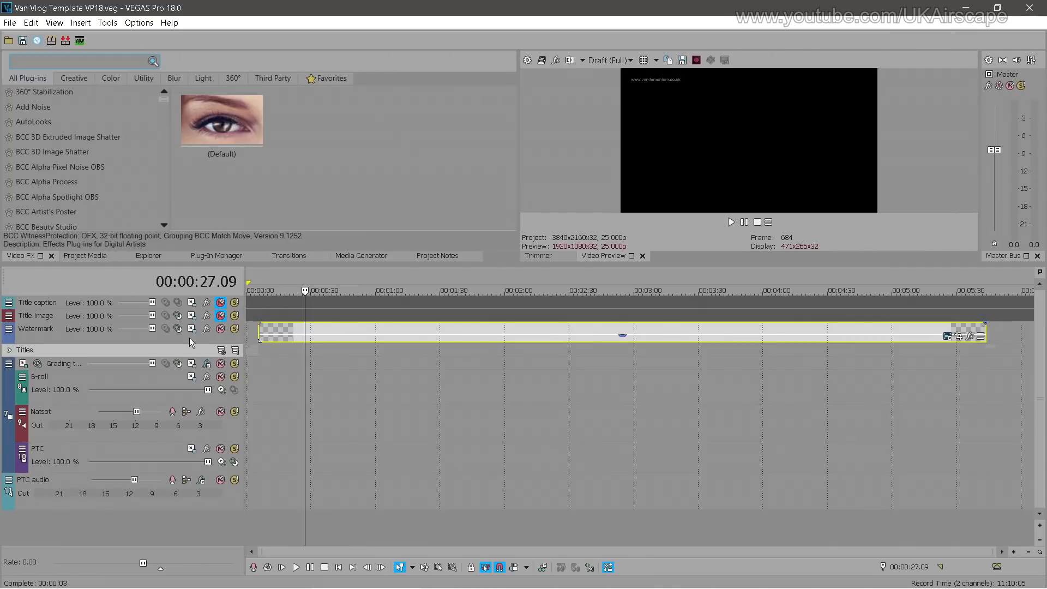
drag(210, 344, 210, 336)
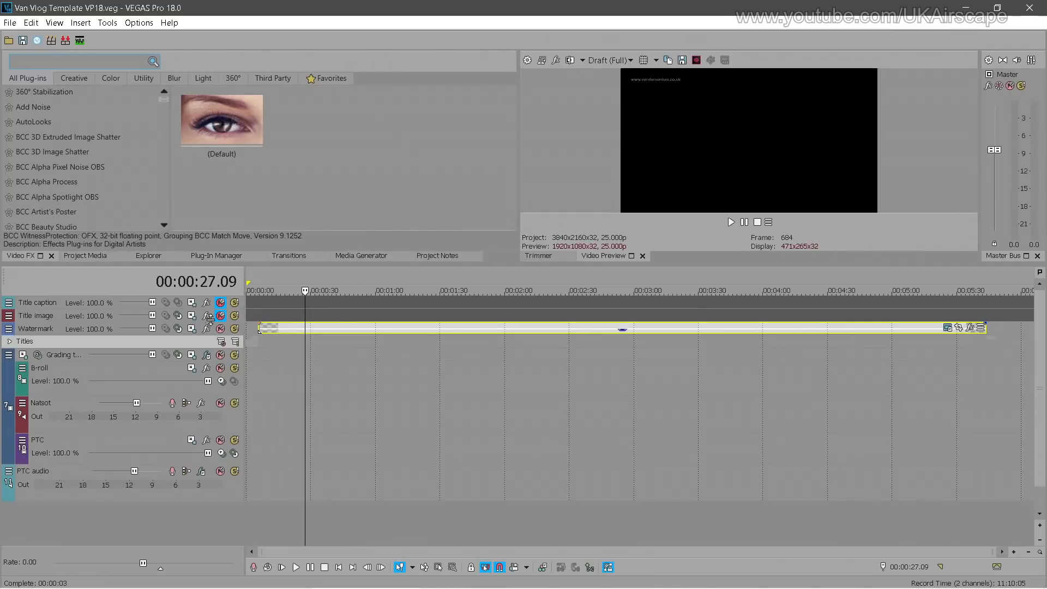
click(284, 354)
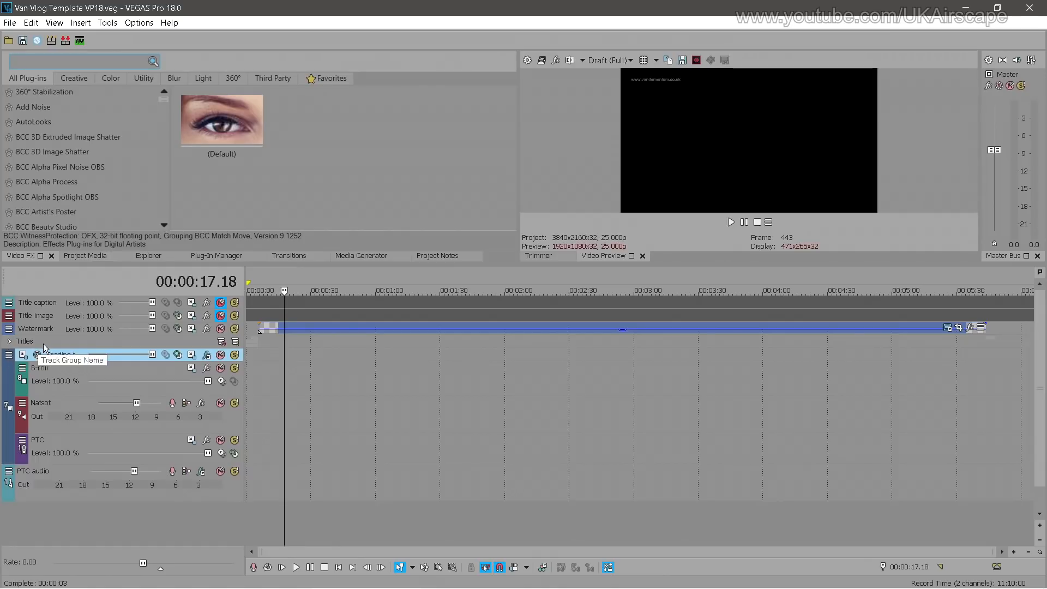
Expand the Titles track group and preview the intro title sequence from the start of the project
click(9, 344)
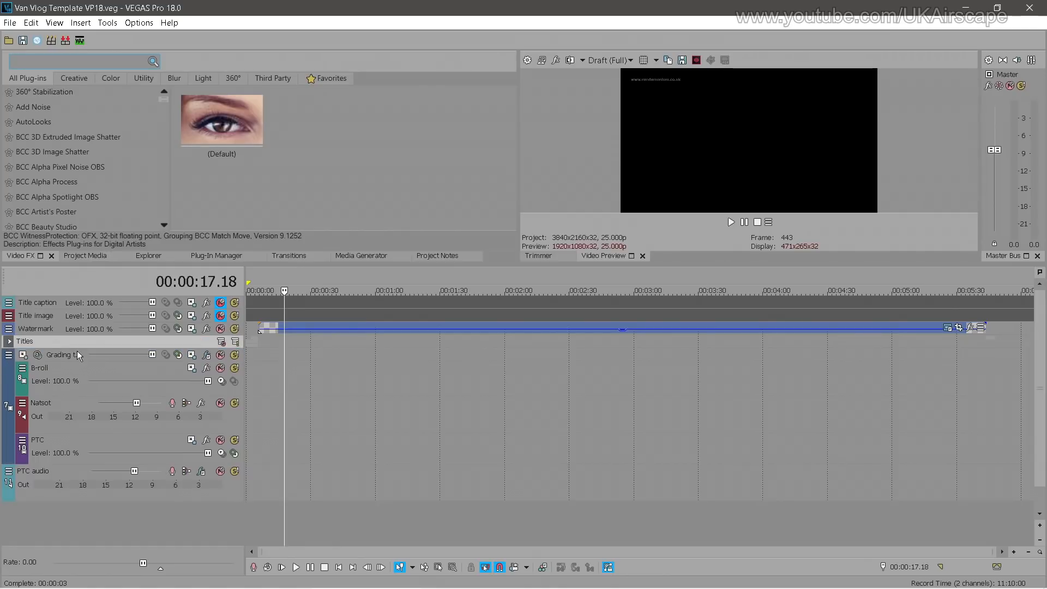
click(9, 342)
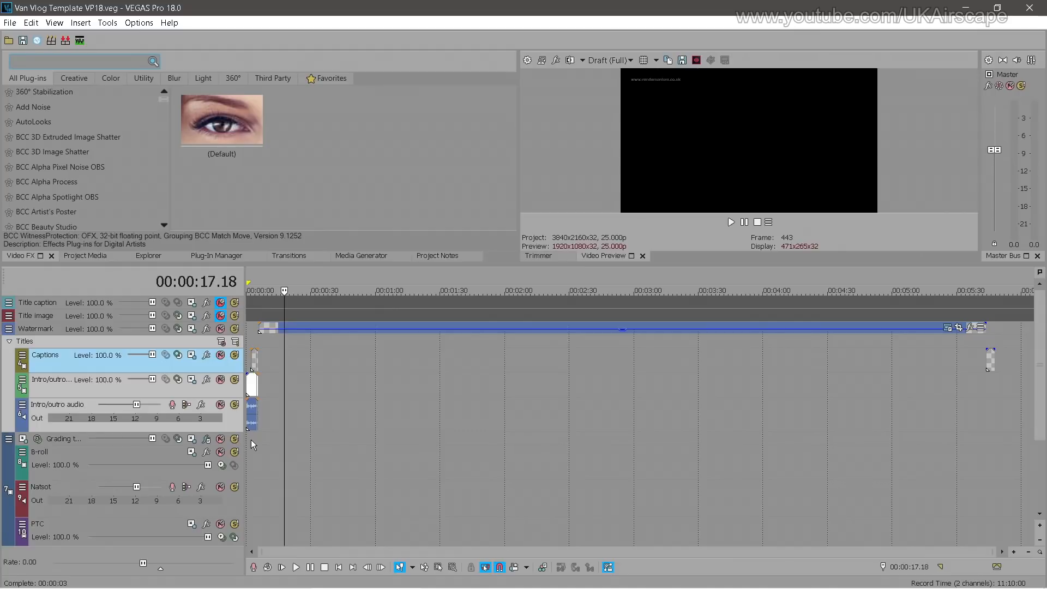
click(251, 440)
scroll(281, 444, up, 5)
scroll(294, 449, up, 3)
click(261, 450)
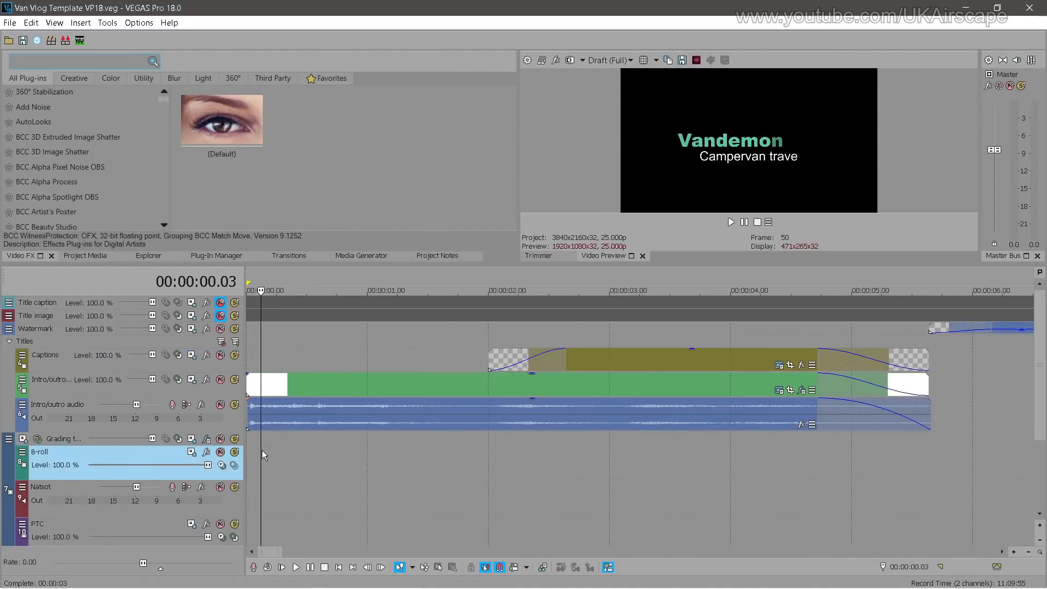
key(space)
key(space)
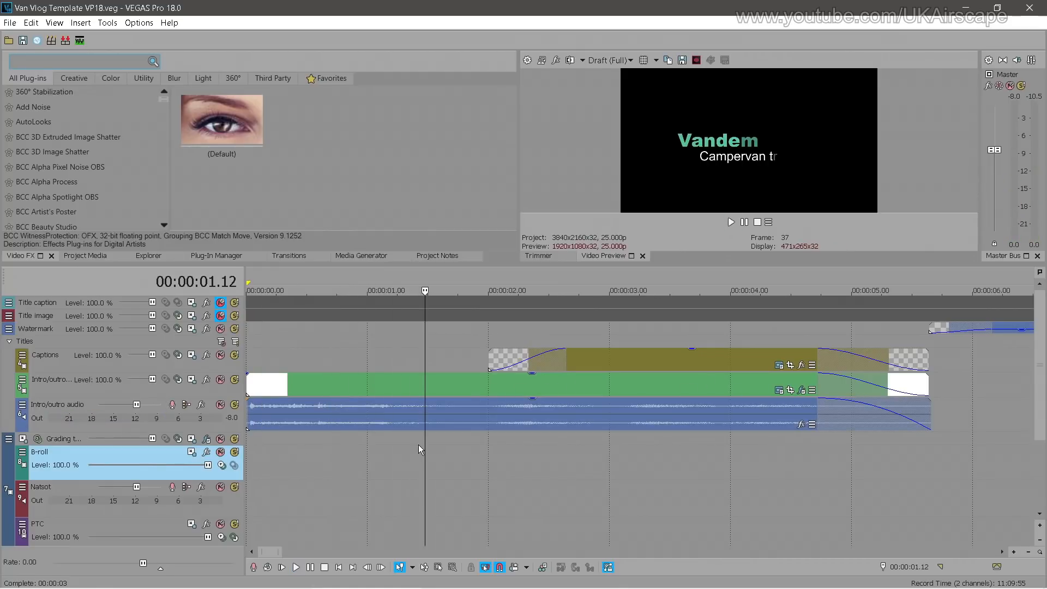
drag(425, 446, 653, 446)
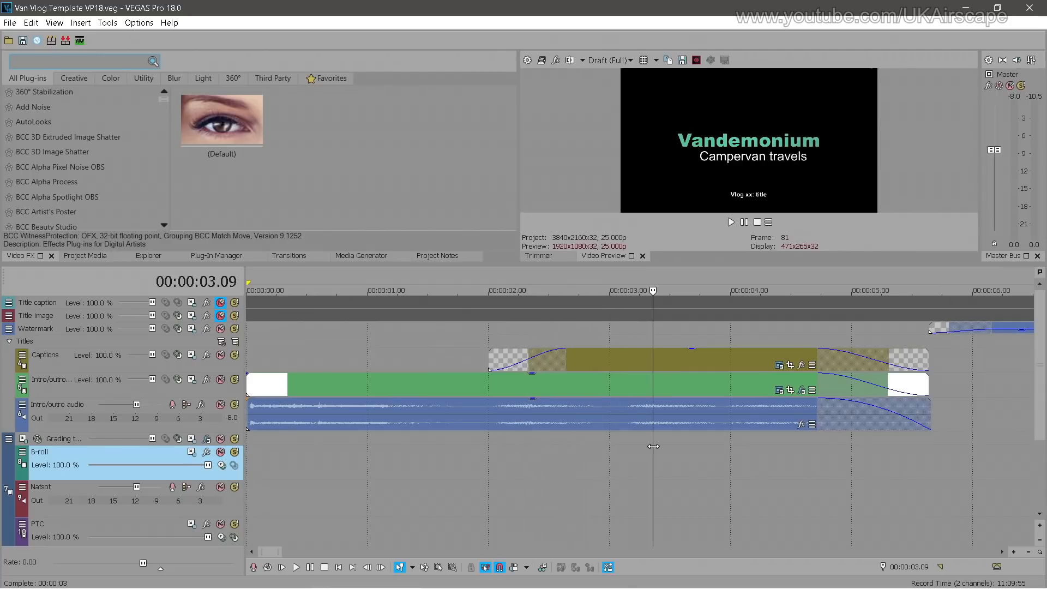
Place the playhead at about 3 seconds in the intro and open the caption event's generated text settings
click(709, 360)
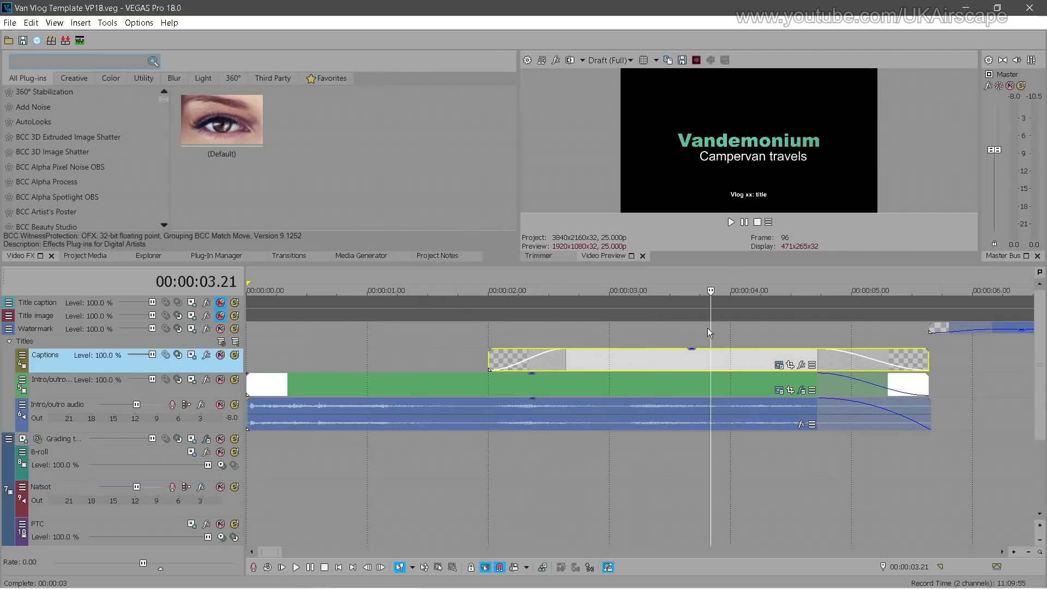
drag(709, 331, 648, 330)
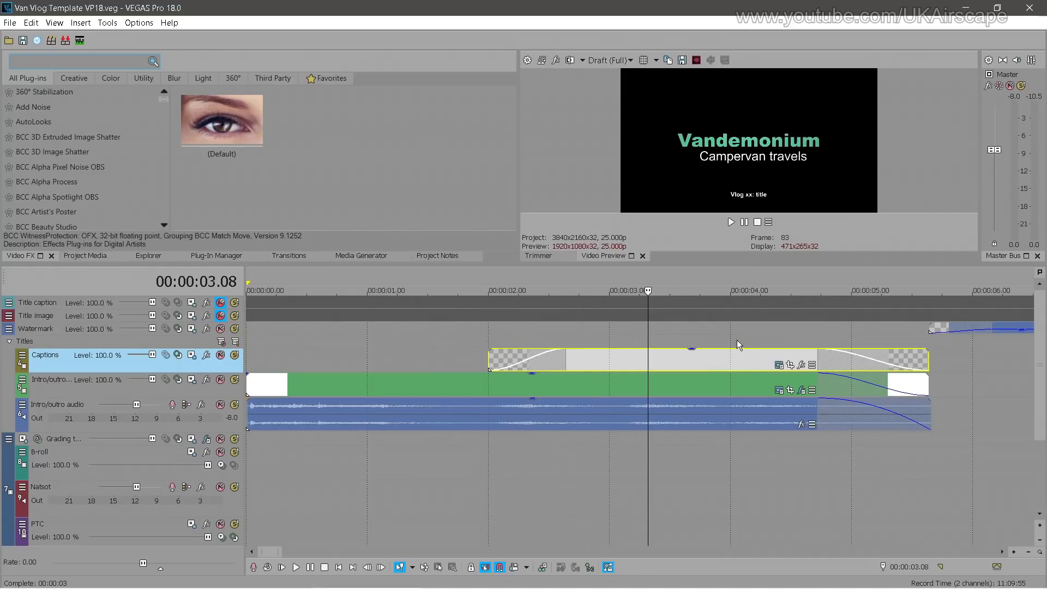
click(779, 366)
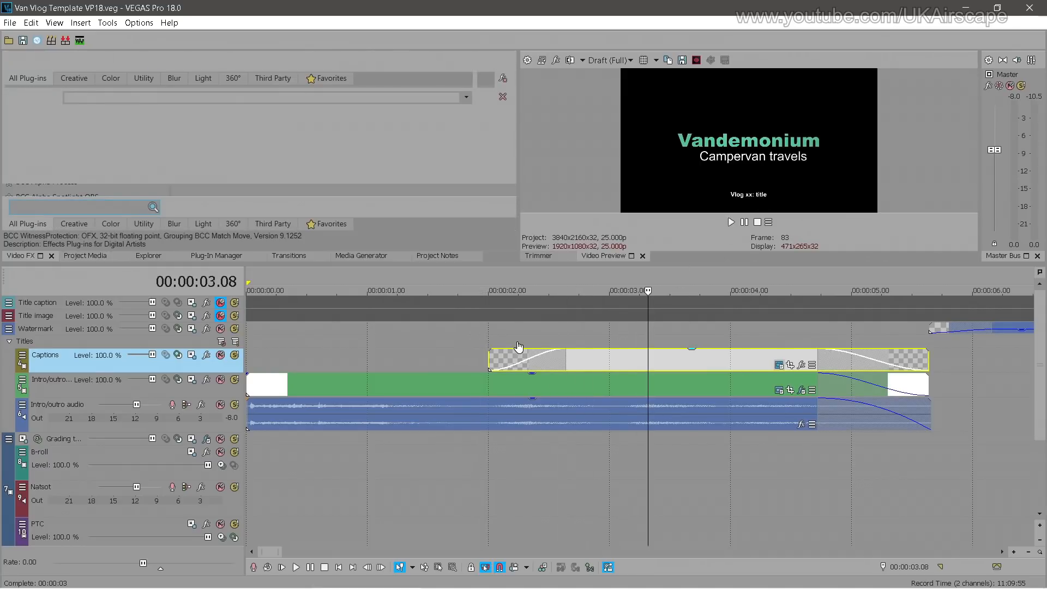
Save the project as "Van 50 Carpark Campervanning" in the "Van 50. Carpark campervanning" folder
click(11, 23)
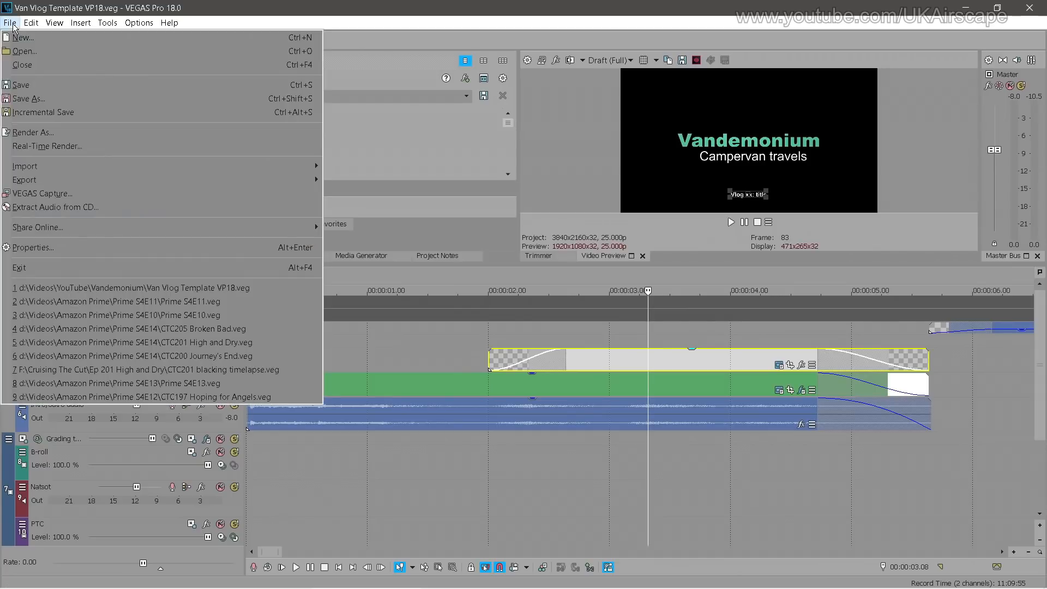
click(30, 99)
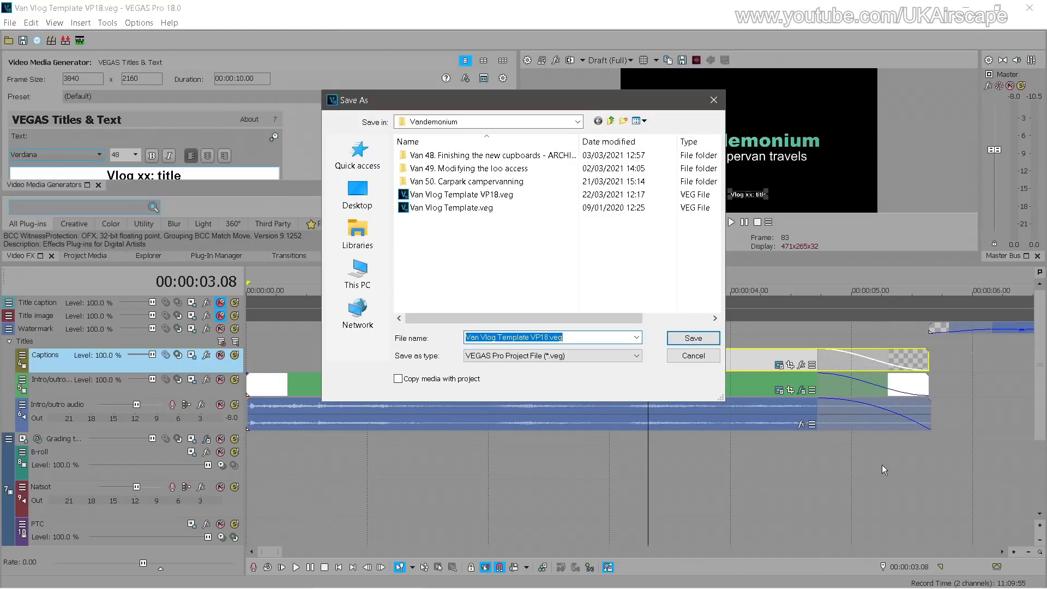
double_click(468, 182)
triple_click(513, 338)
text(Van 50 Carpark Campervanning)
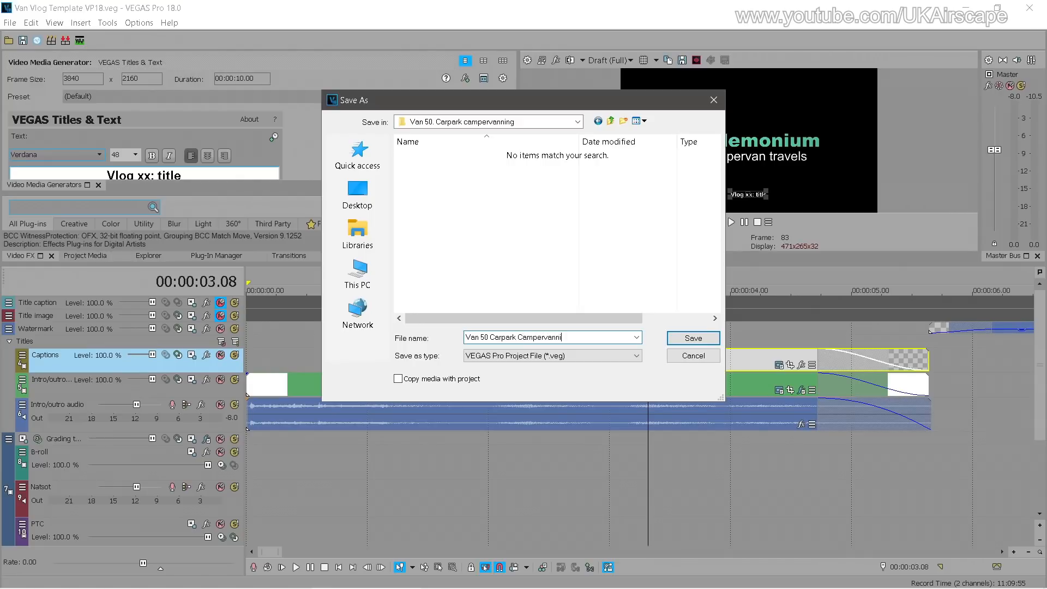
click(696, 339)
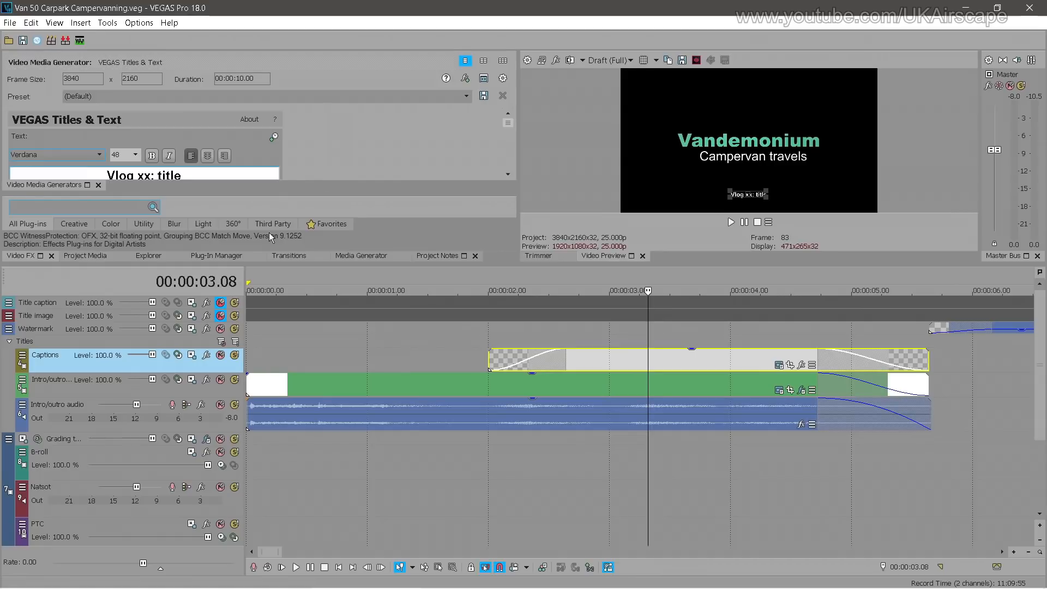
Change the intro caption text to "Vlog 50: Carpark Campervanning" and close the text generator
drag(245, 264, 248, 312)
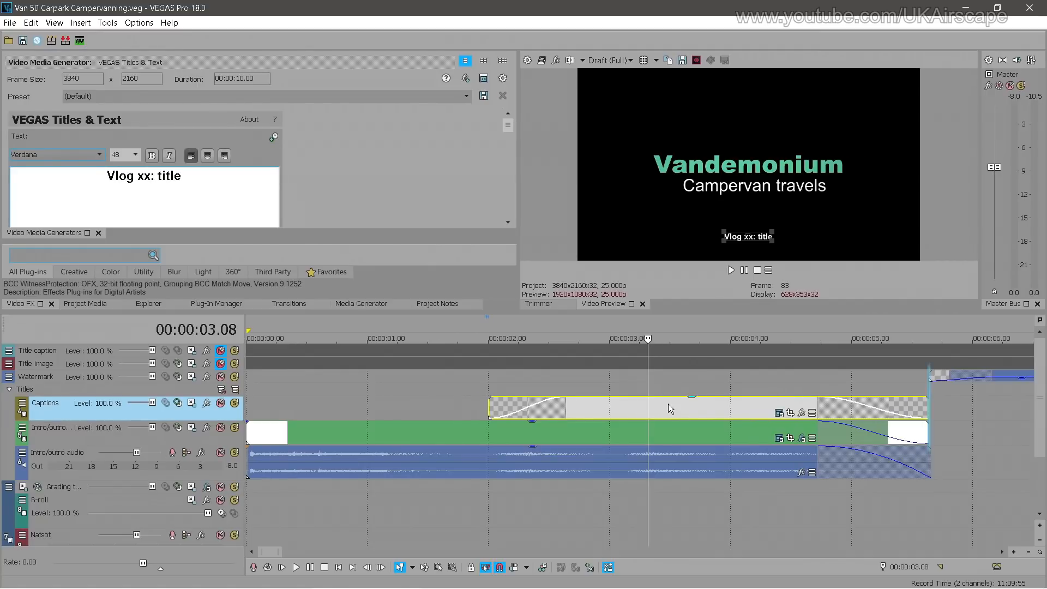
click(175, 174)
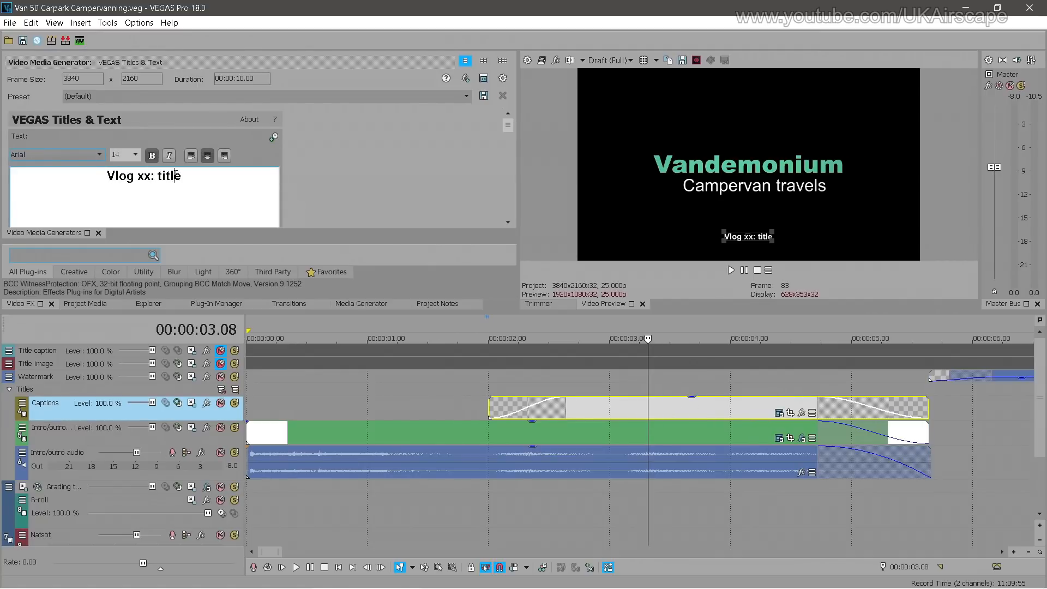
double_click(146, 176)
text(50)
double_click(170, 175)
text(Camperva)
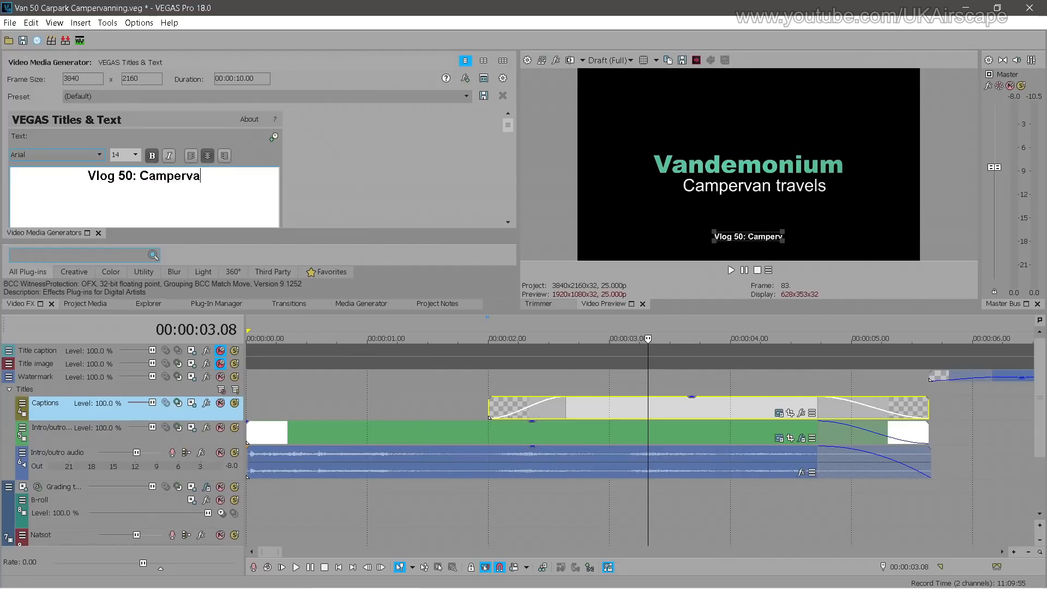
text(n C)
key(shift+Left)
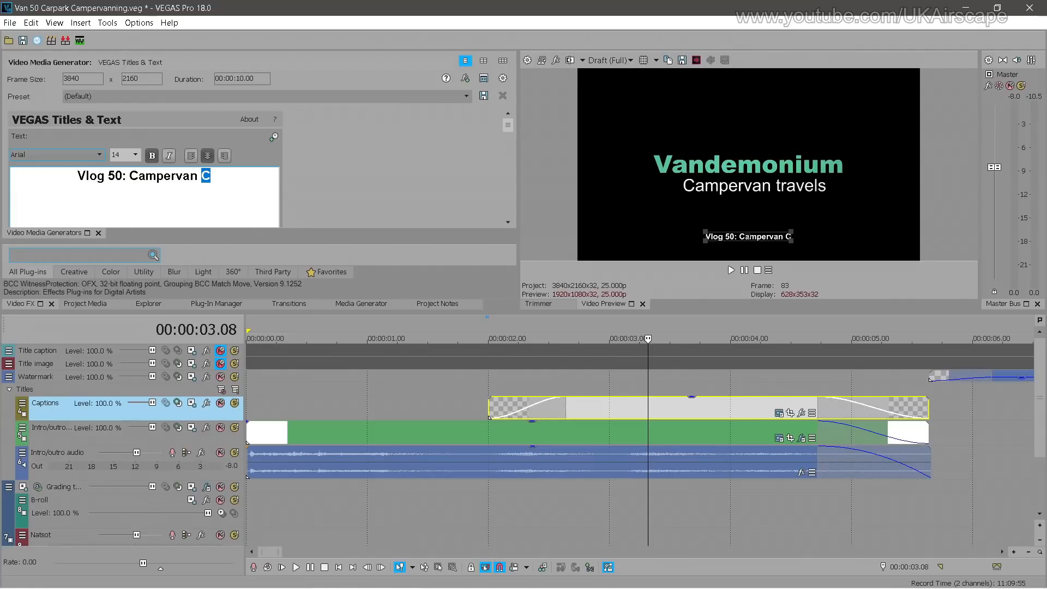
key(ctrl+shift+Left)
text(Carpa)
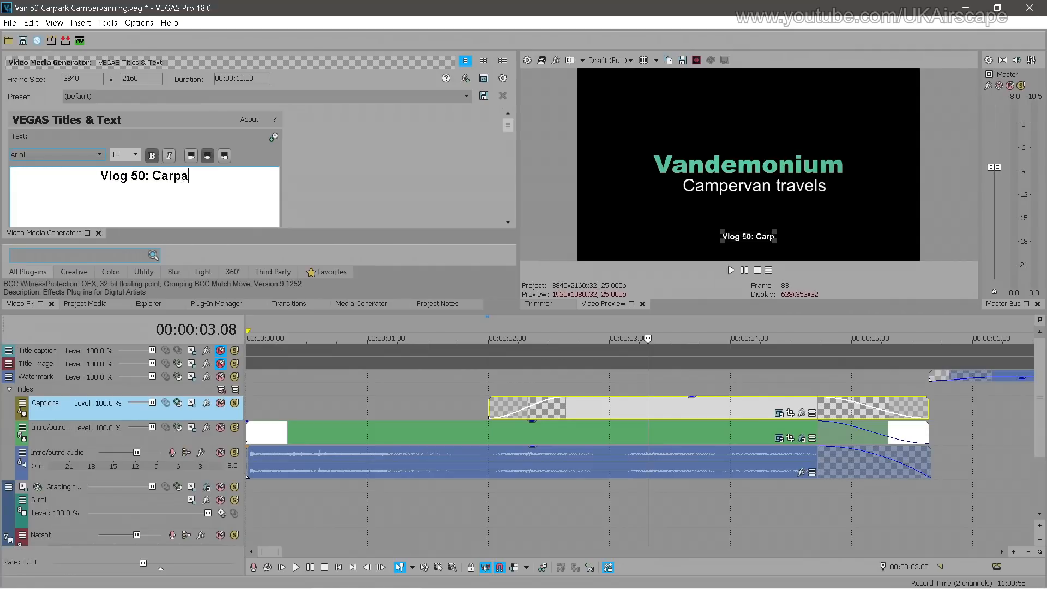
text(rk Campervanning)
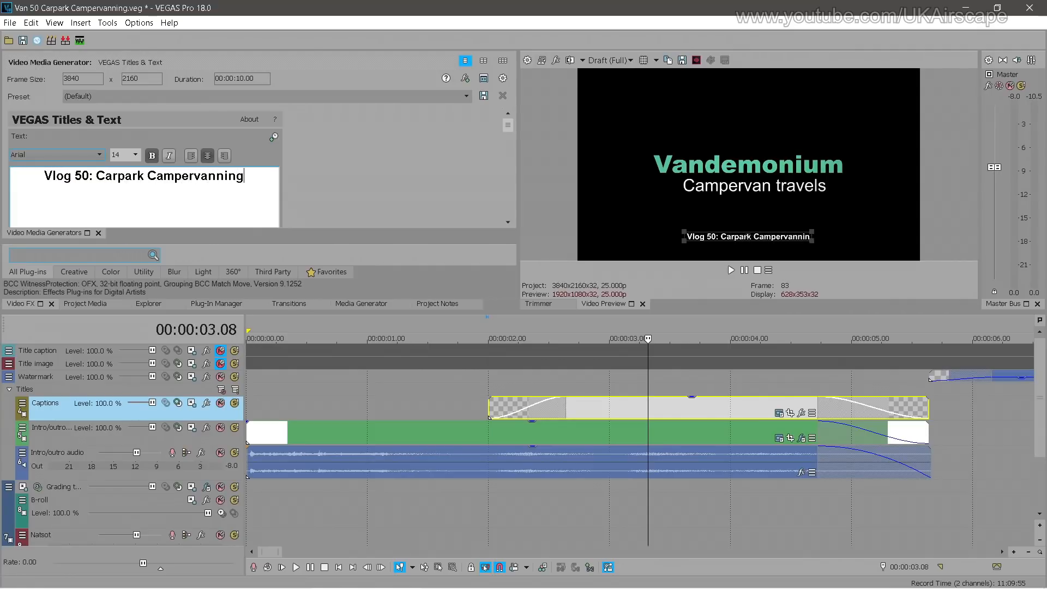
click(99, 233)
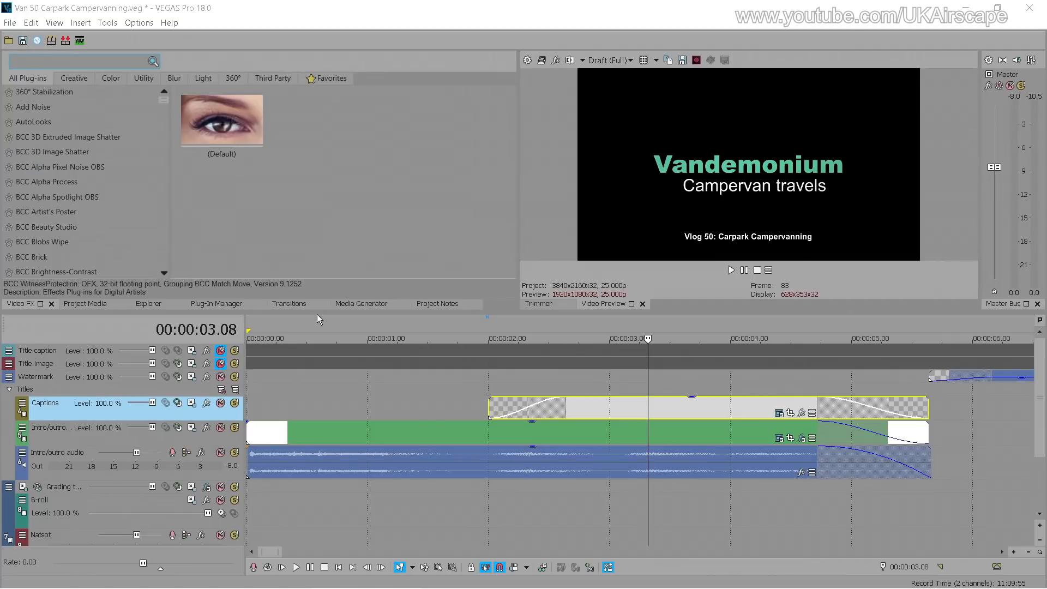
Collapse the Titles track group and place the playhead at 00:00:05.16, where the watermark event begins
drag(316, 313, 316, 250)
scroll(343, 366, down, 3)
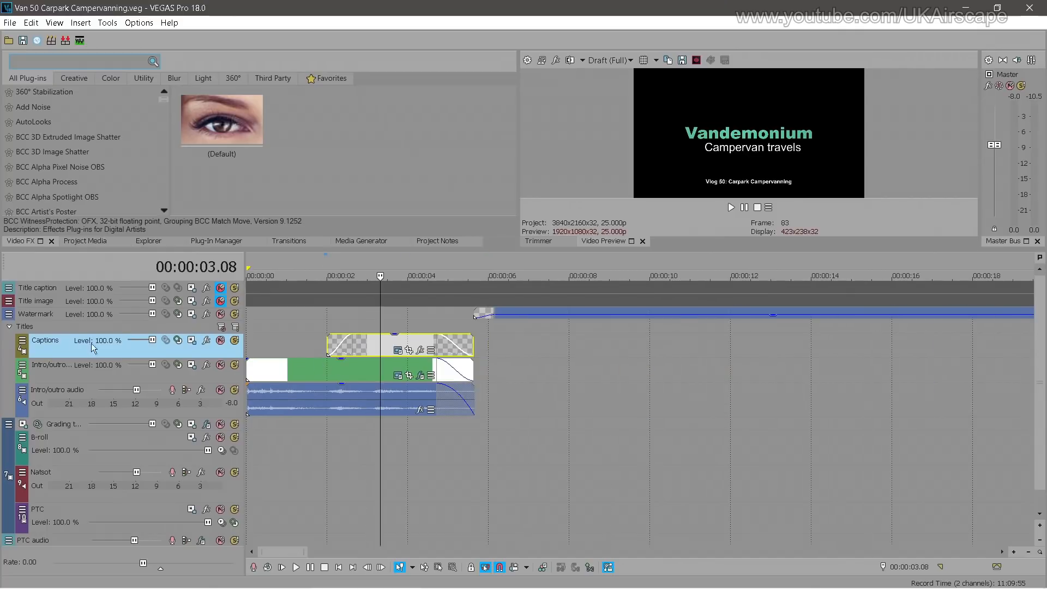
click(9, 327)
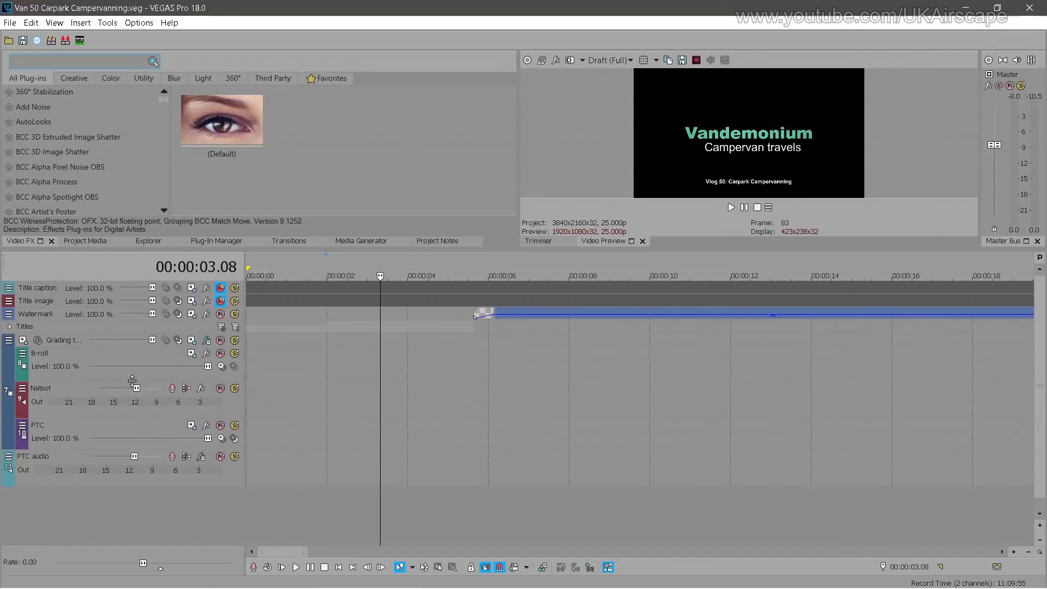
click(472, 359)
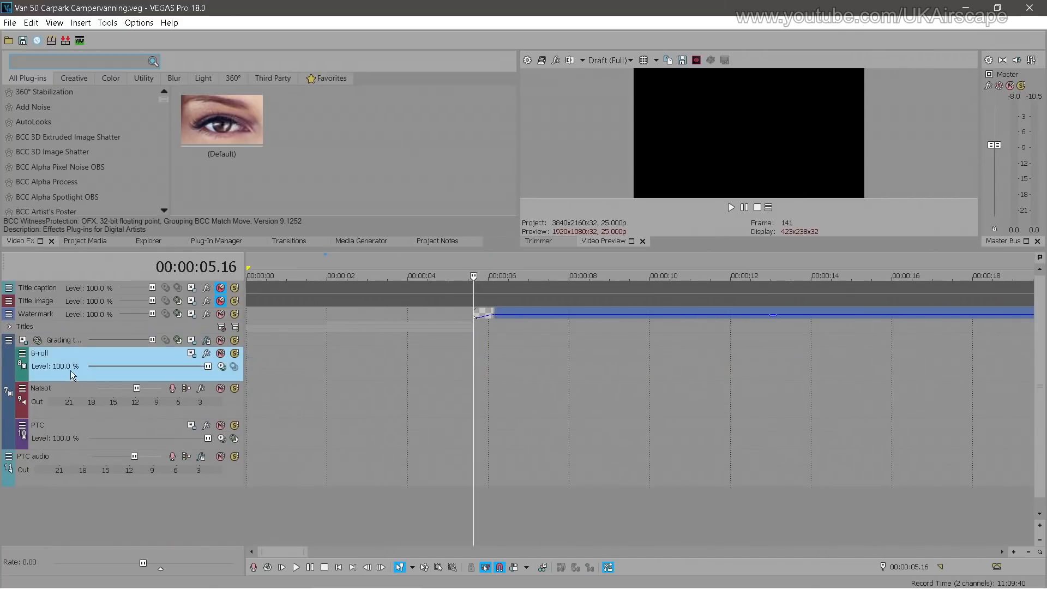
click(49, 339)
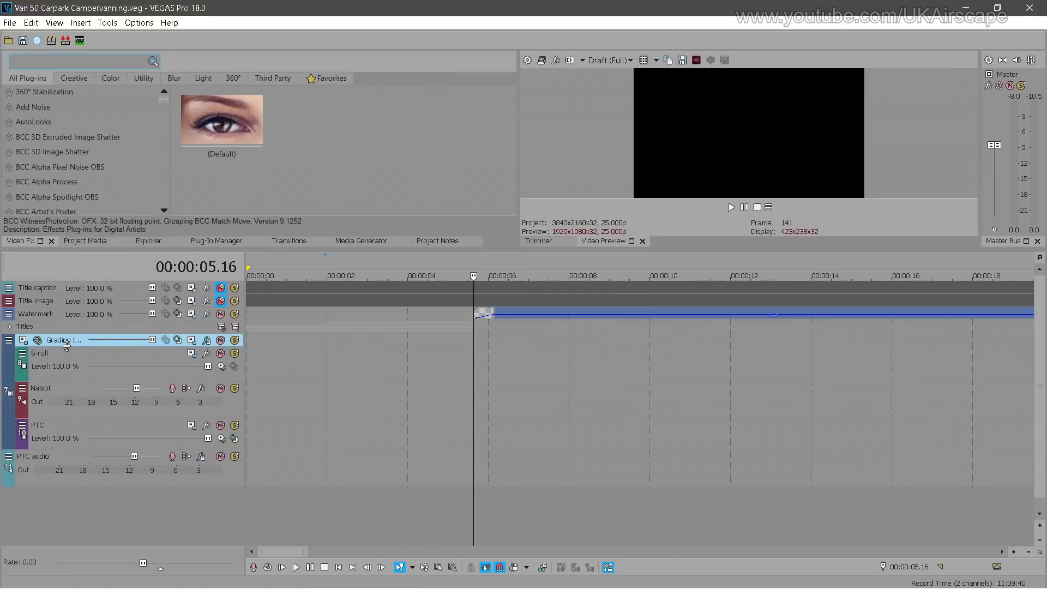
Open the Grading track's Looks effect settings, bypass all effects on that track, and close the effect settings
drag(65, 346, 66, 363)
click(206, 340)
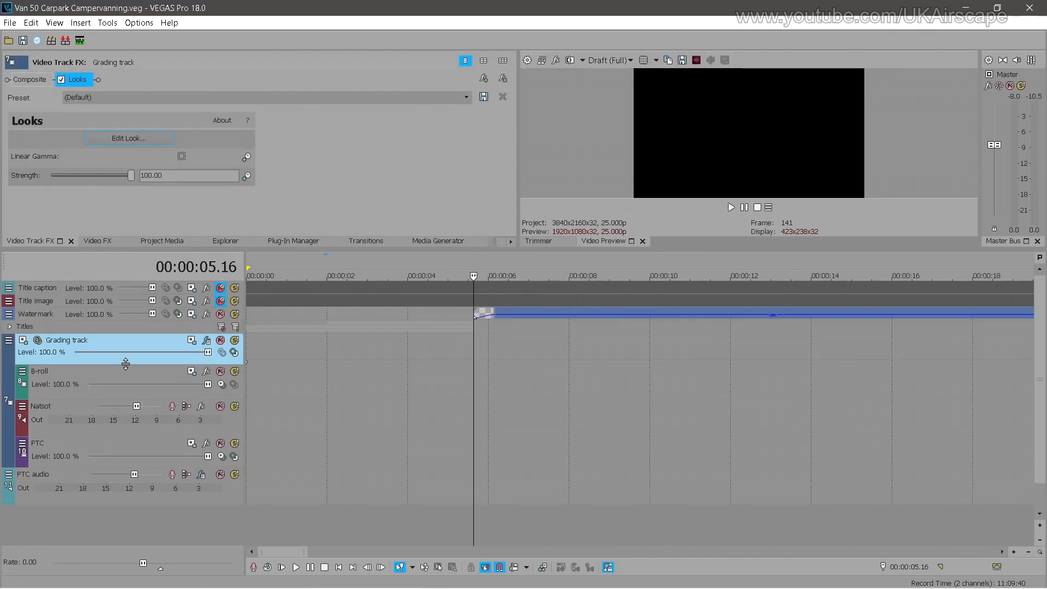
drag(128, 363, 129, 348)
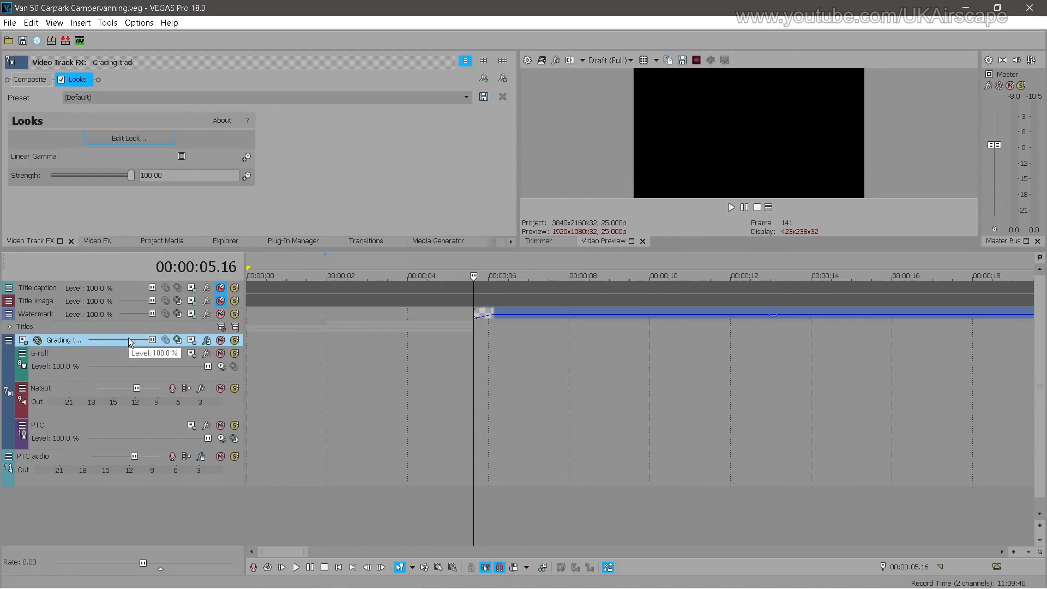
right_click(207, 342)
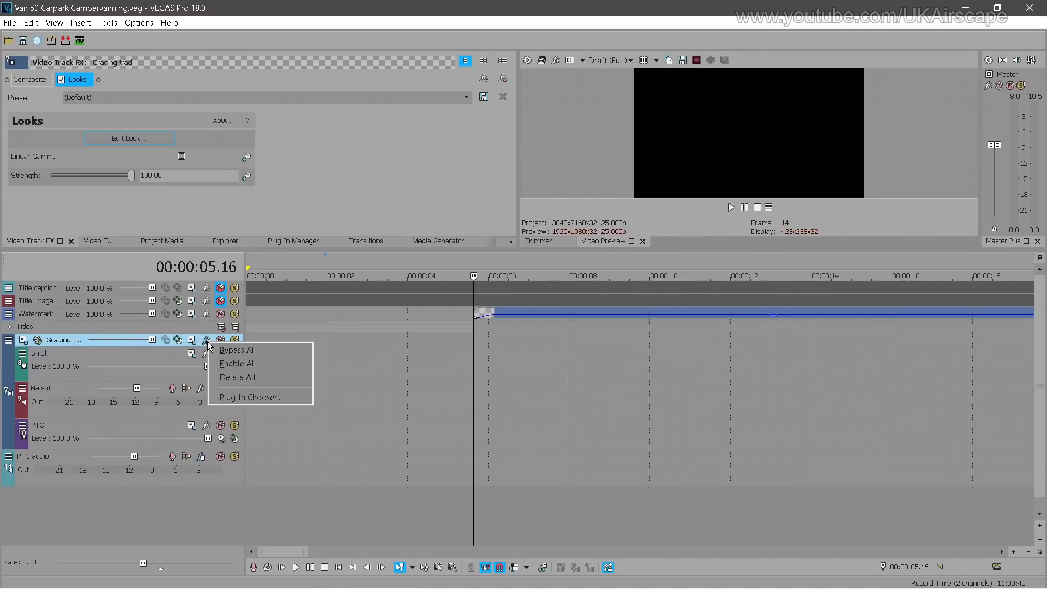
click(221, 350)
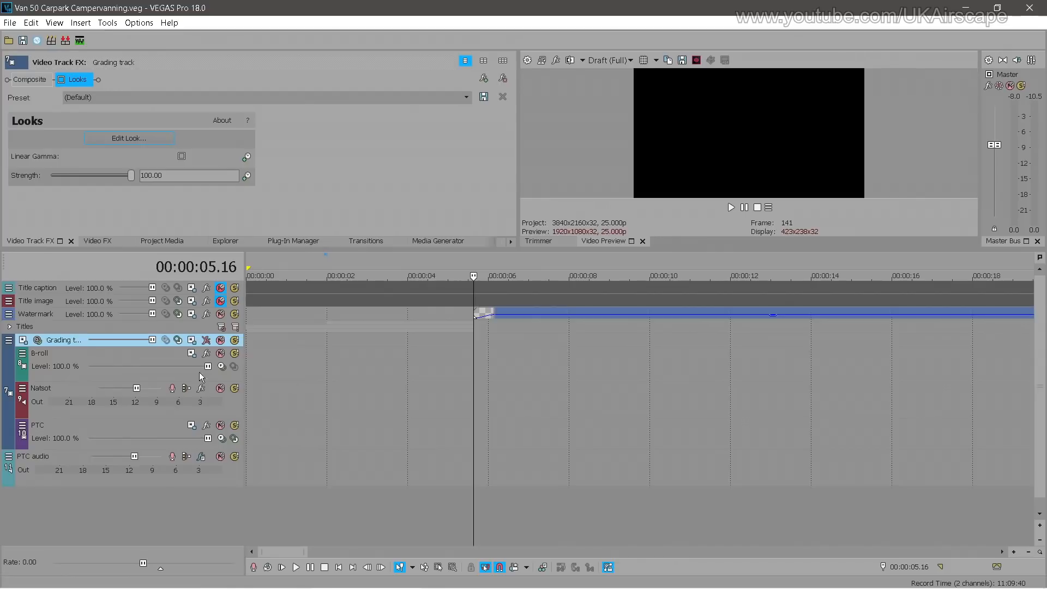
click(70, 242)
Look over the B-roll, Natsot, PTC and PTC audio tracks by selecting each one
click(50, 358)
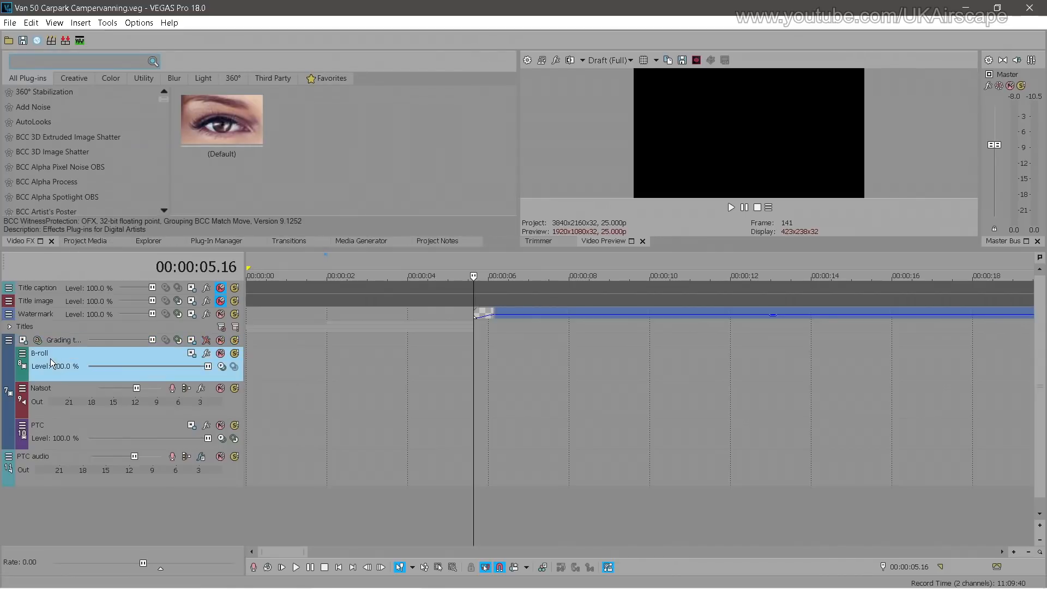
click(37, 401)
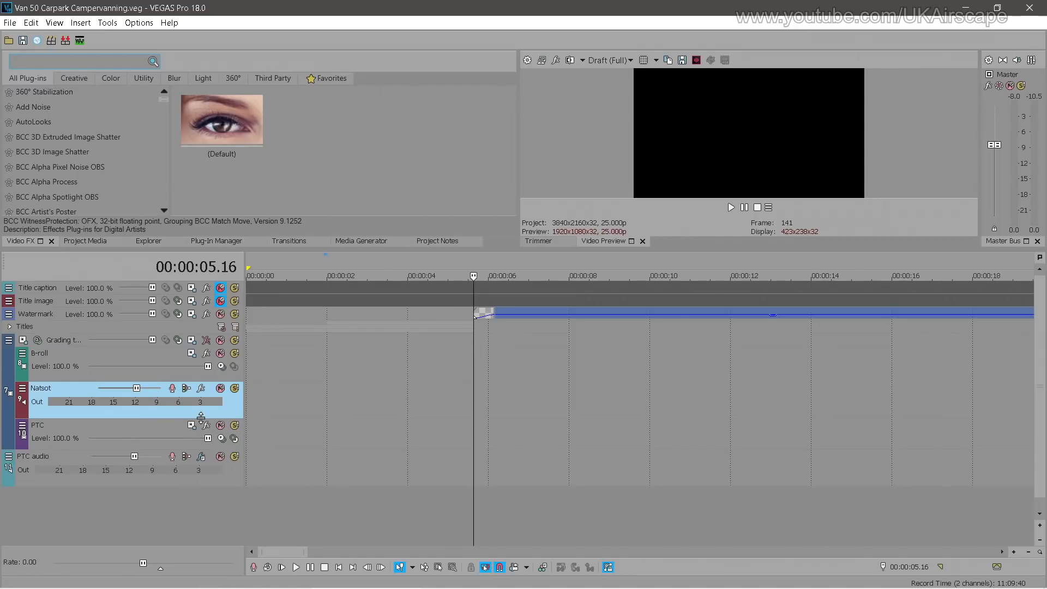
click(40, 371)
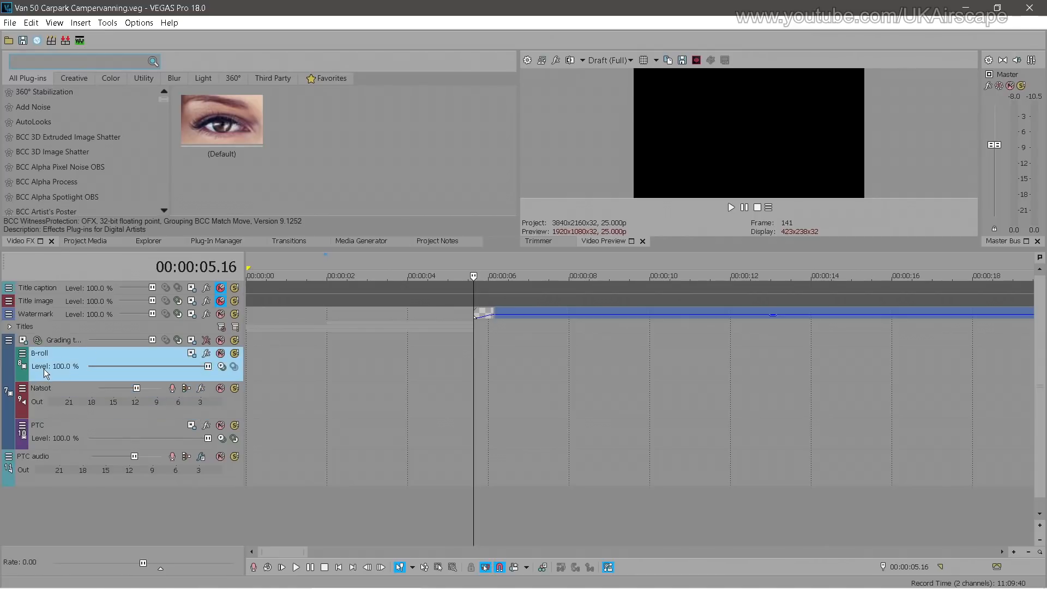
click(43, 434)
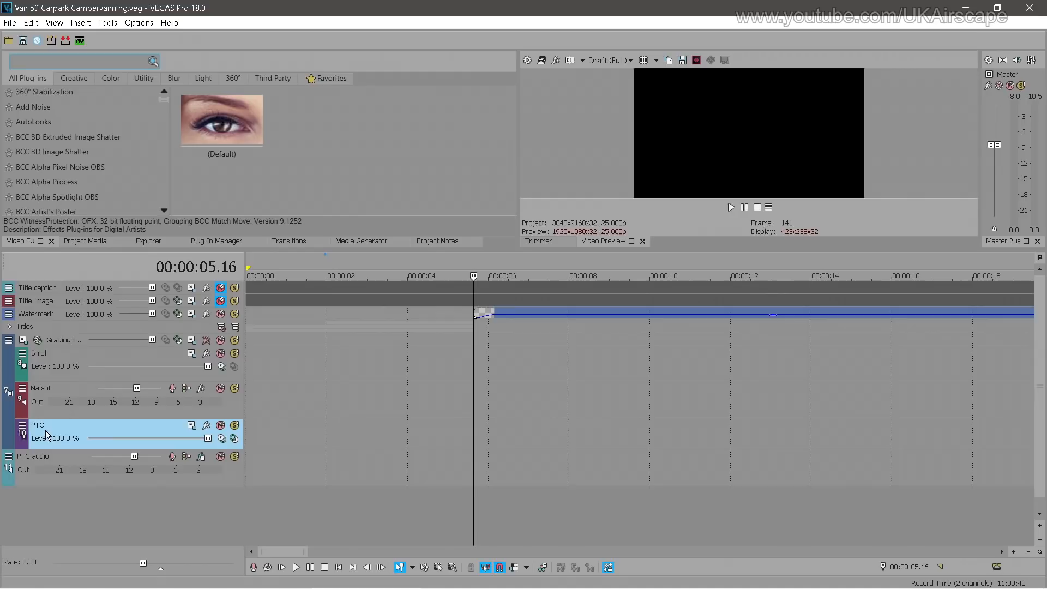
click(29, 463)
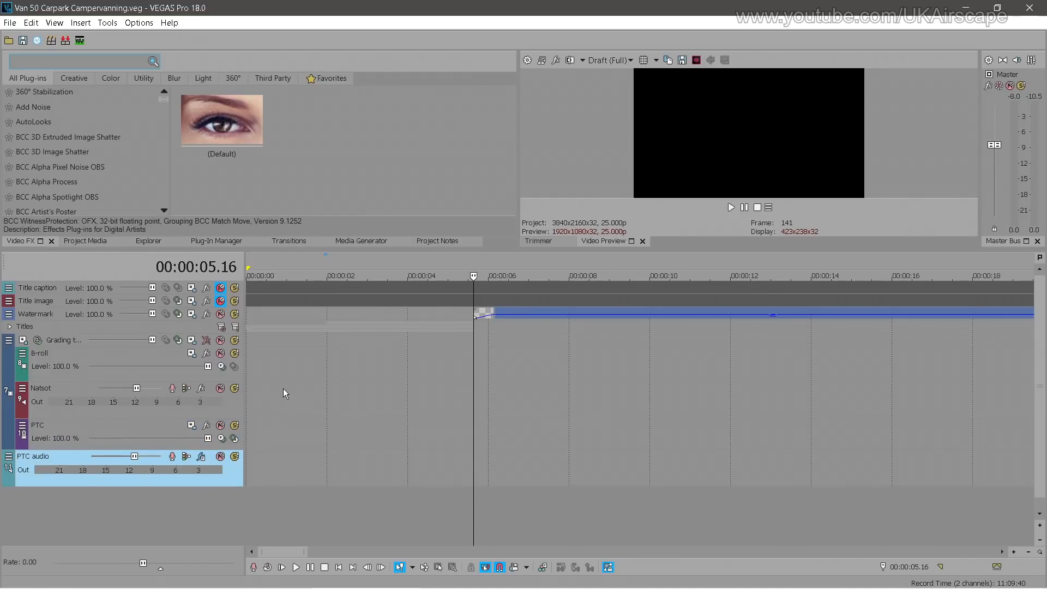
Enlarge the upper panes and browse the media explorer to the YouTube > Vandemonium > "Van 50. Carpark campervanning" folder
click(148, 240)
drag(191, 256, 191, 296)
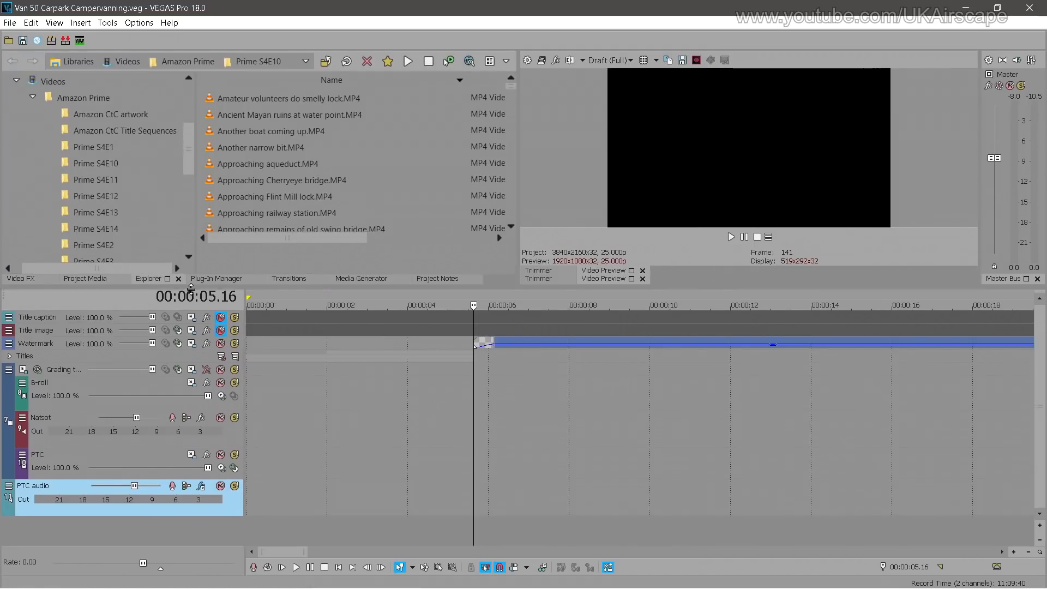
click(41, 104)
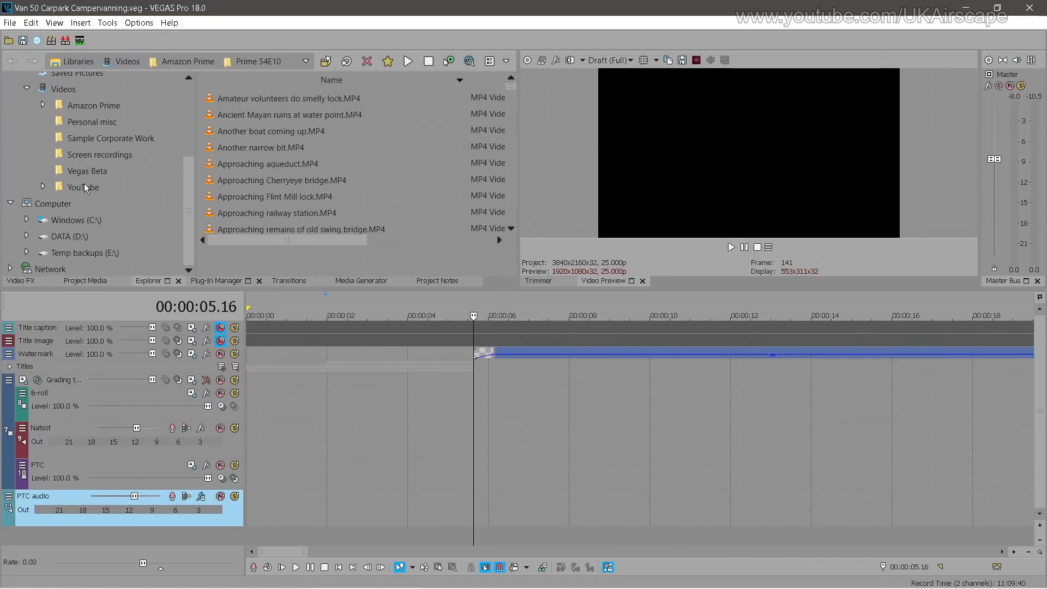
double_click(84, 185)
double_click(109, 268)
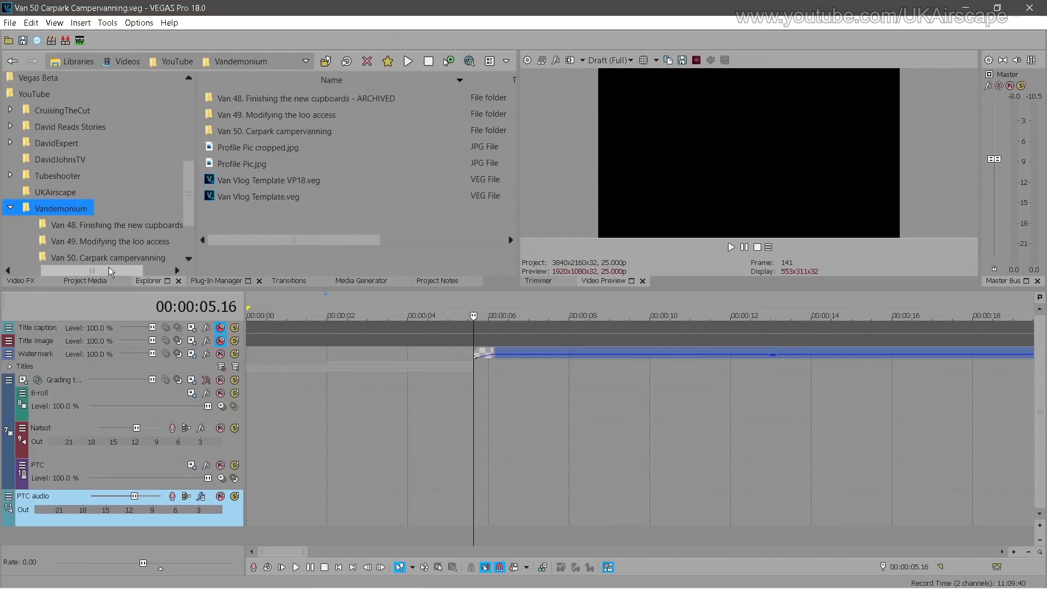
double_click(127, 256)
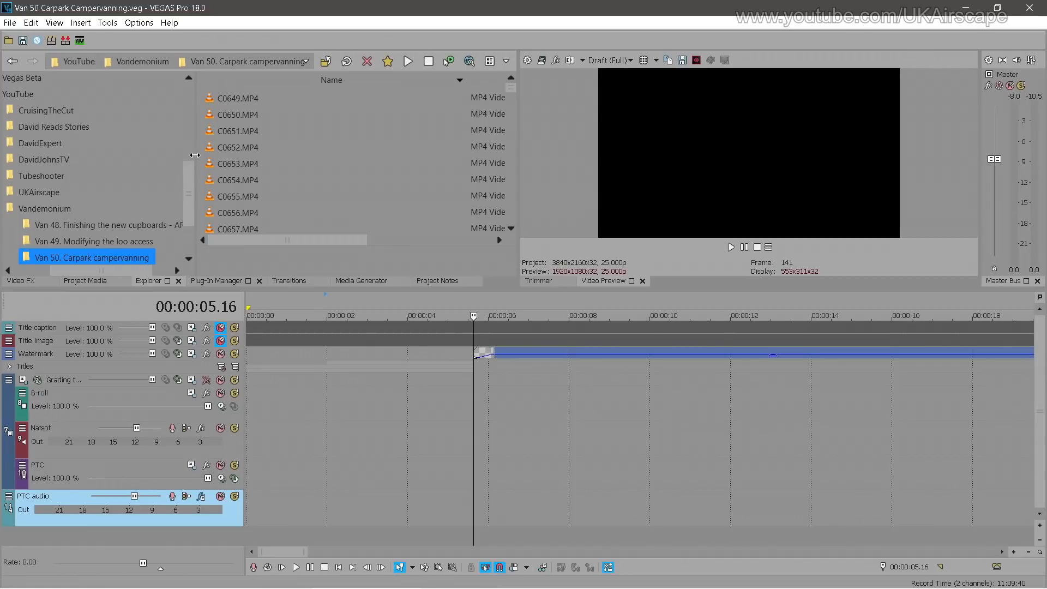
Narrow the explorer's folder tree and Name column, and add all the folder's MP4 clips to the project media list
drag(191, 154, 130, 153)
drag(401, 80, 277, 82)
mouse_move(511, 88)
mouse_down()
mouse_move(512, 233)
mouse_move(515, 81)
mouse_up()
click(197, 210)
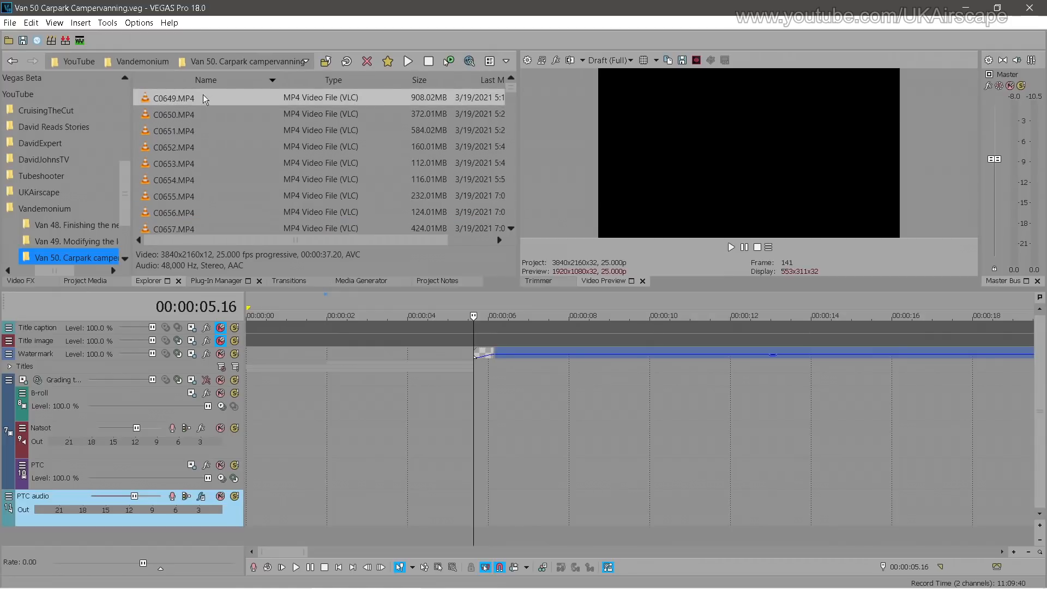
shift+click(189, 98)
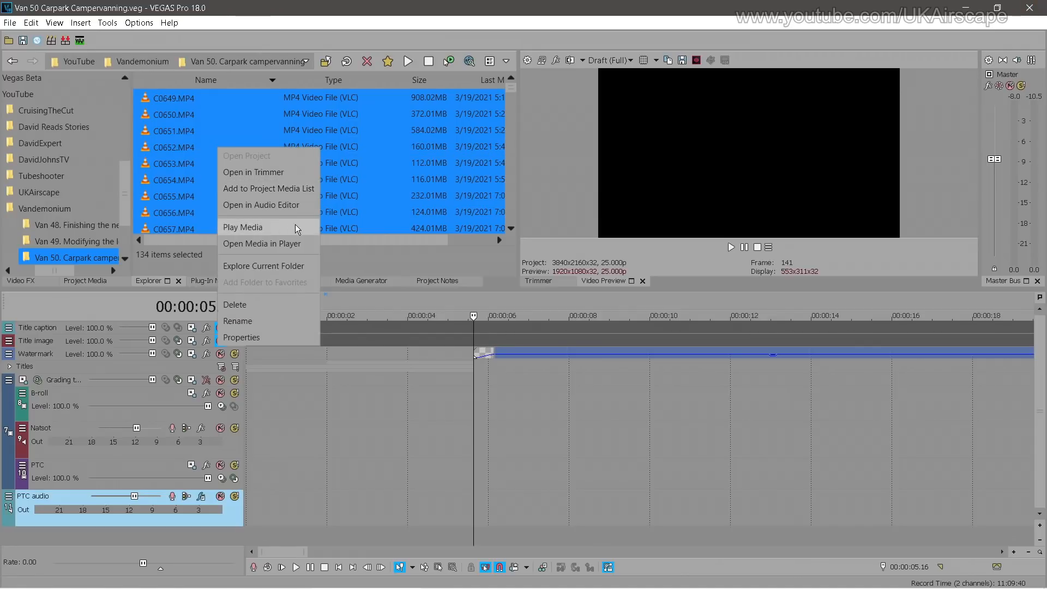
click(295, 189)
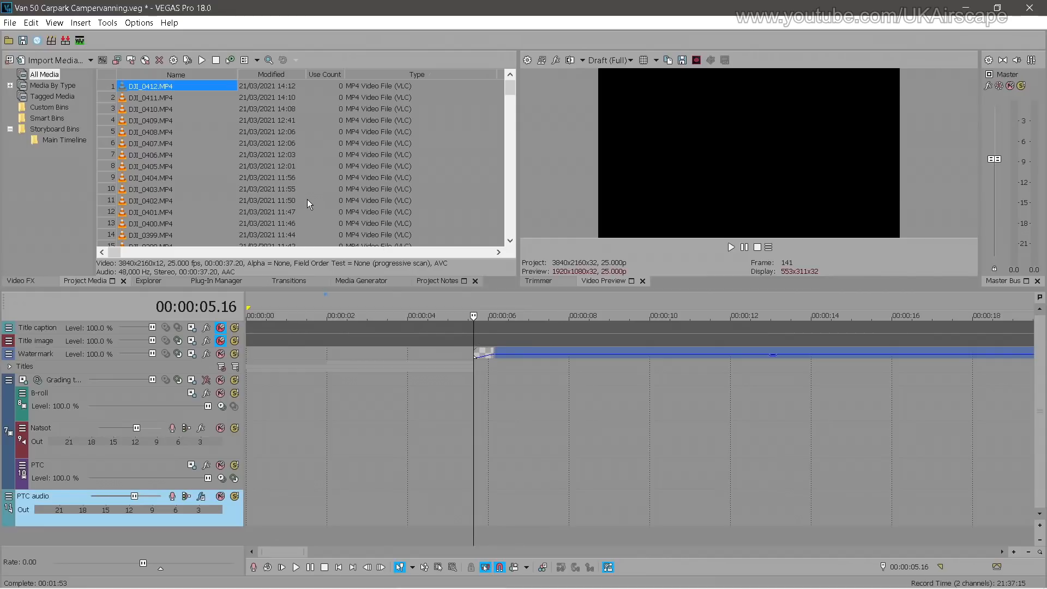
Create video proxies for all imported camera clips from DJI_0412.MP4 through C0649.MP4 in the project media
drag(514, 87, 510, 227)
click(158, 191)
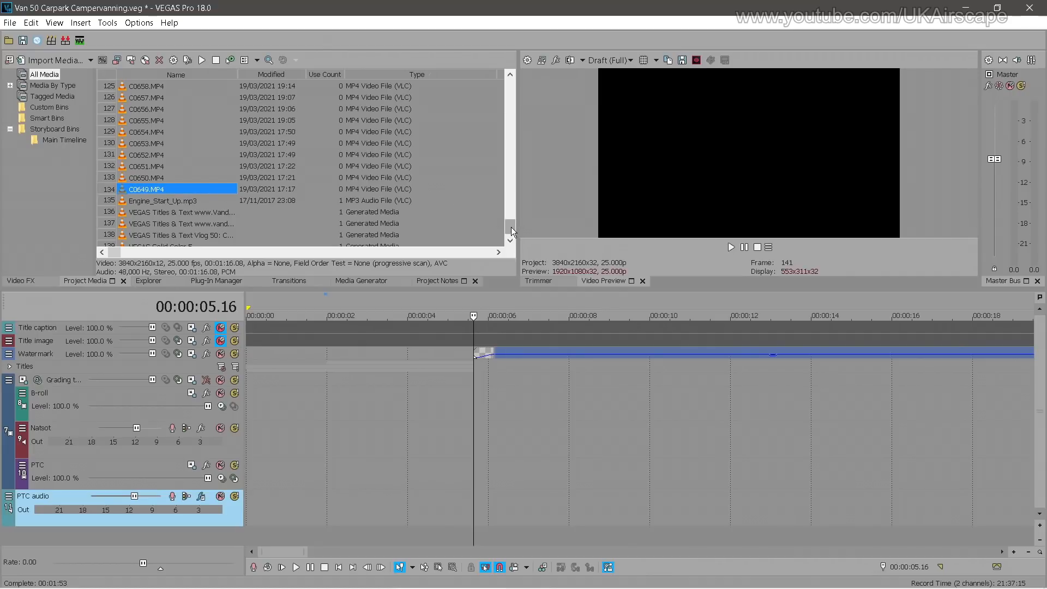
drag(511, 231, 516, 86)
click(159, 87)
key(ctrl+a)
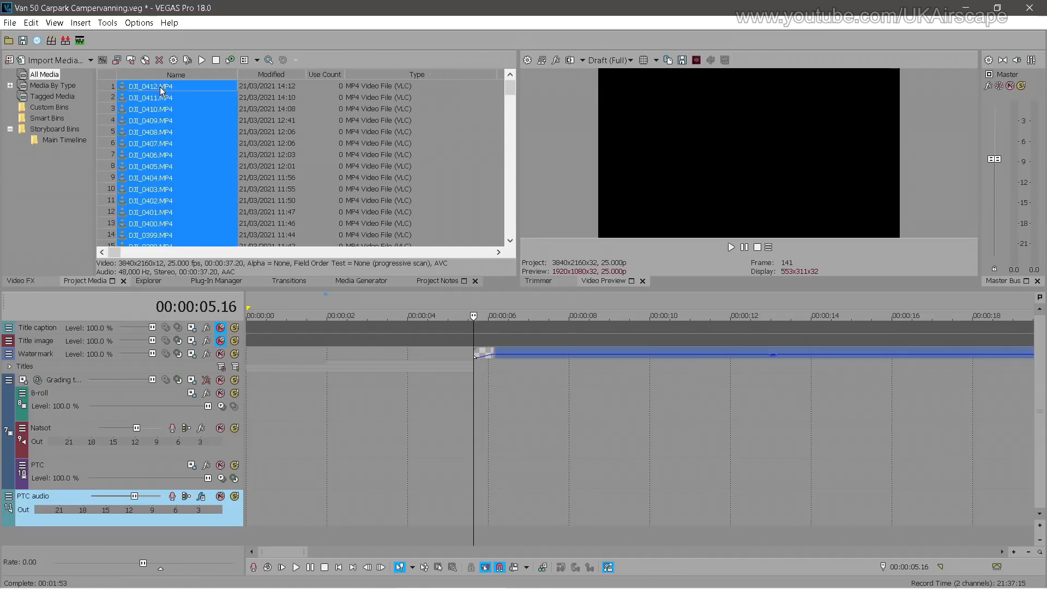
drag(510, 87, 508, 228)
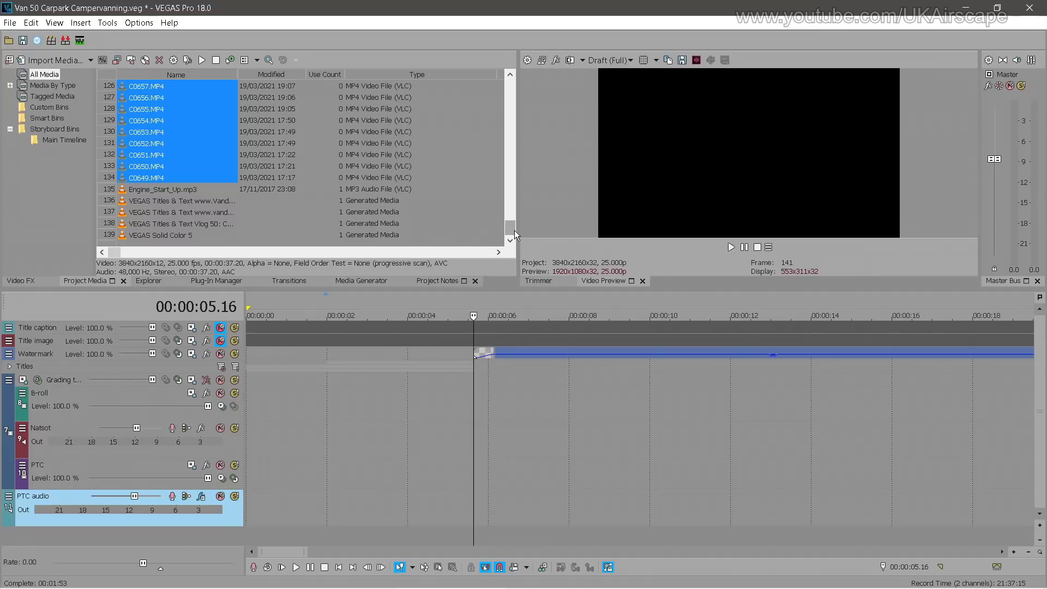
drag(513, 228, 514, 87)
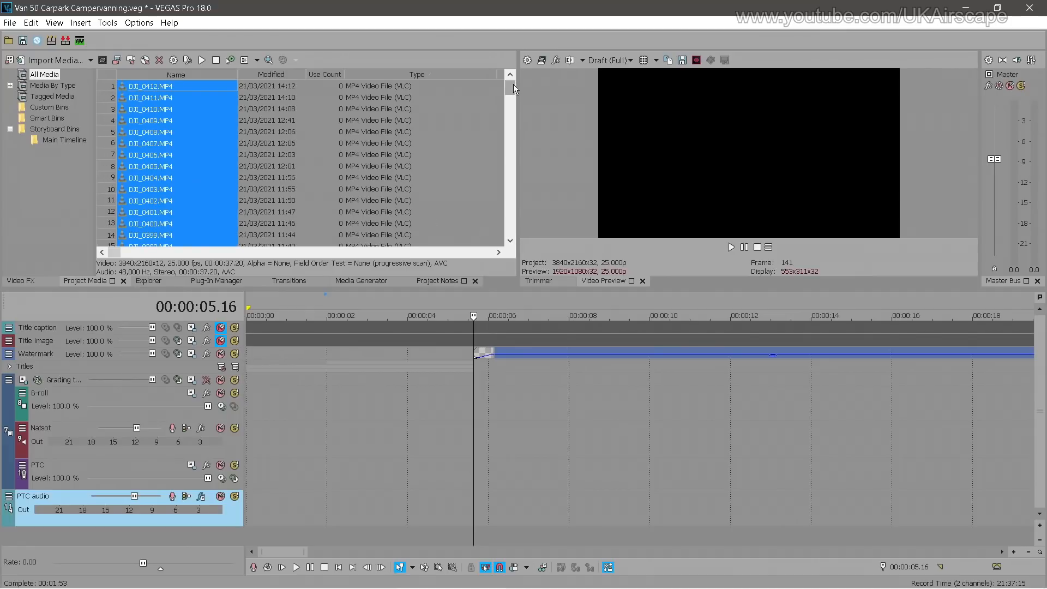
right_click(192, 184)
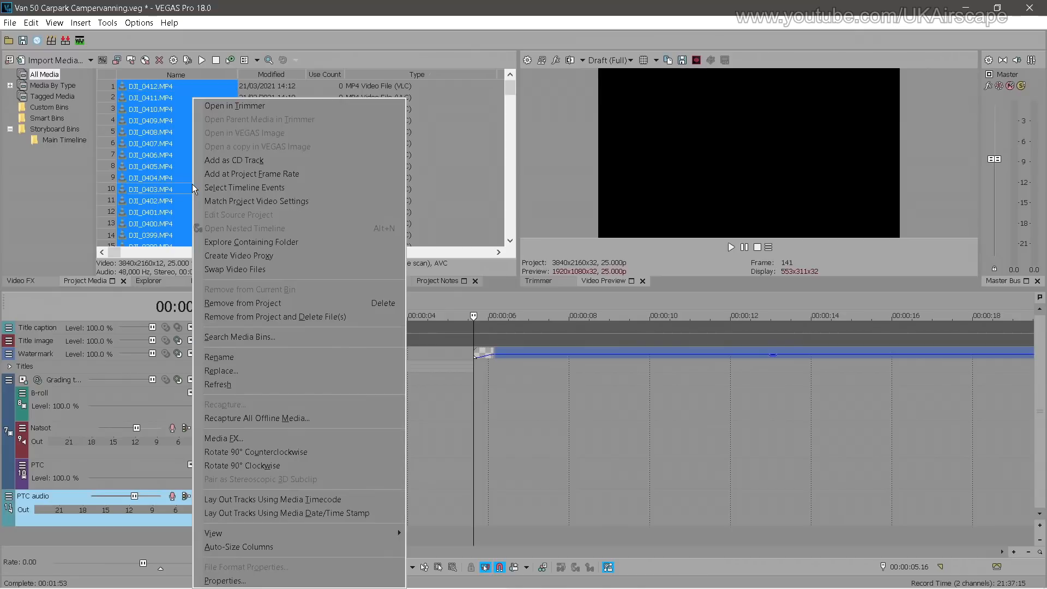
click(241, 256)
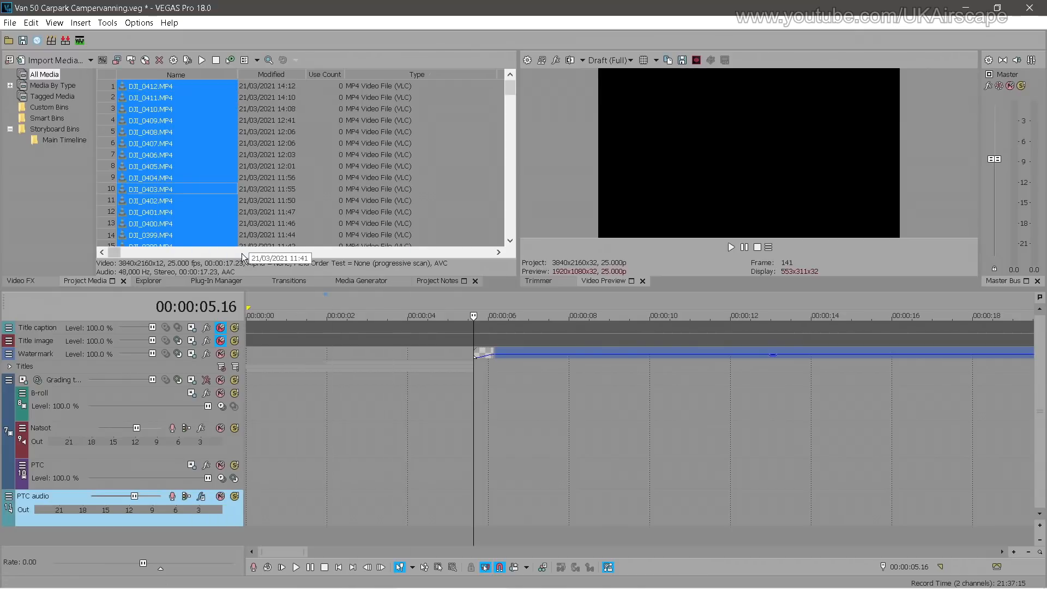
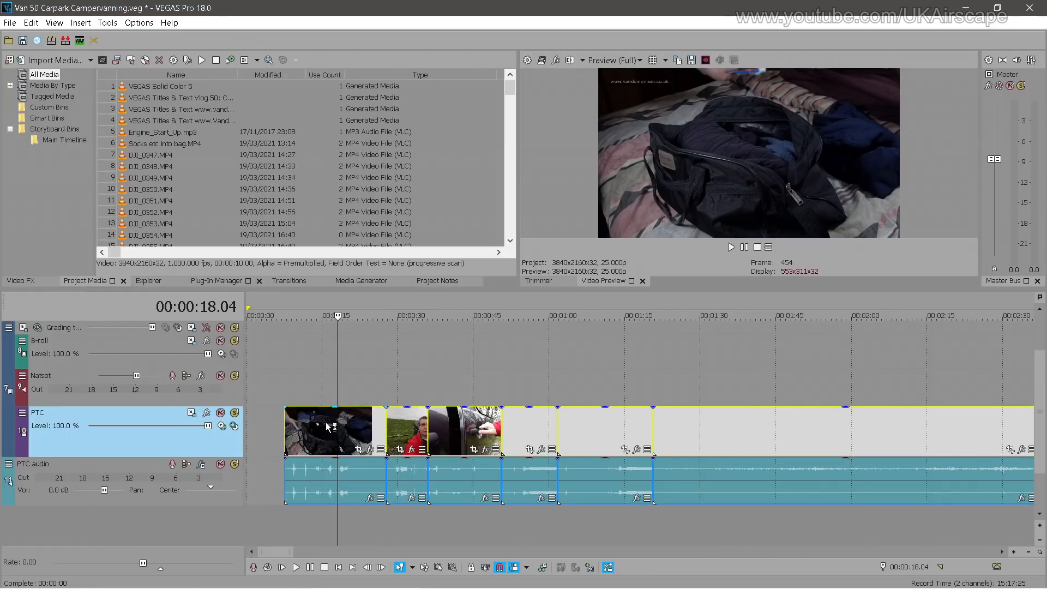
Select all PTC events from the first clip to the end and trim 25 frames off their heads and tails, without closing gaps
right_click(330, 490)
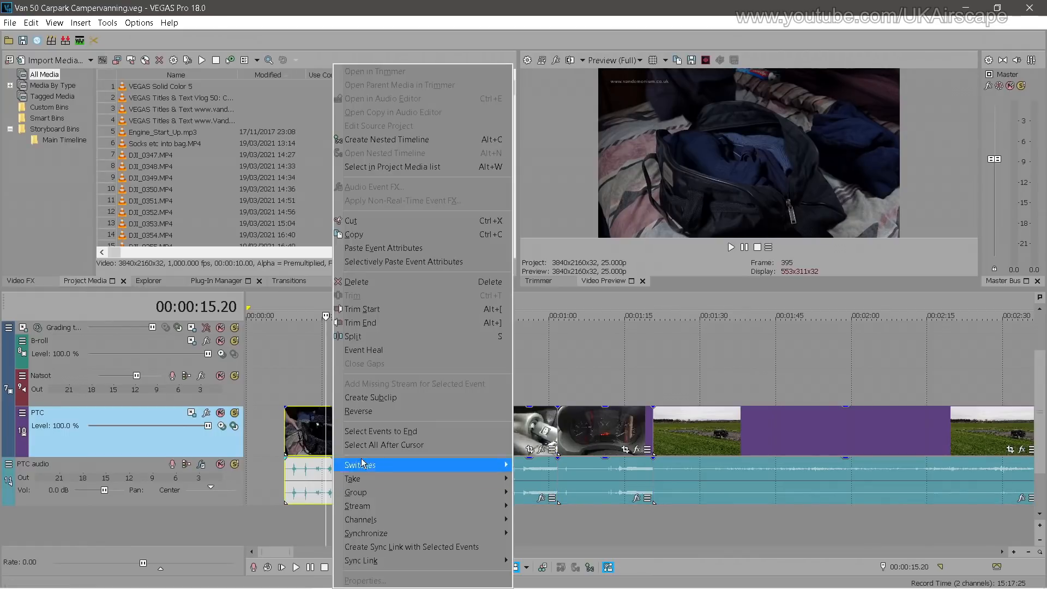
click(389, 432)
click(97, 43)
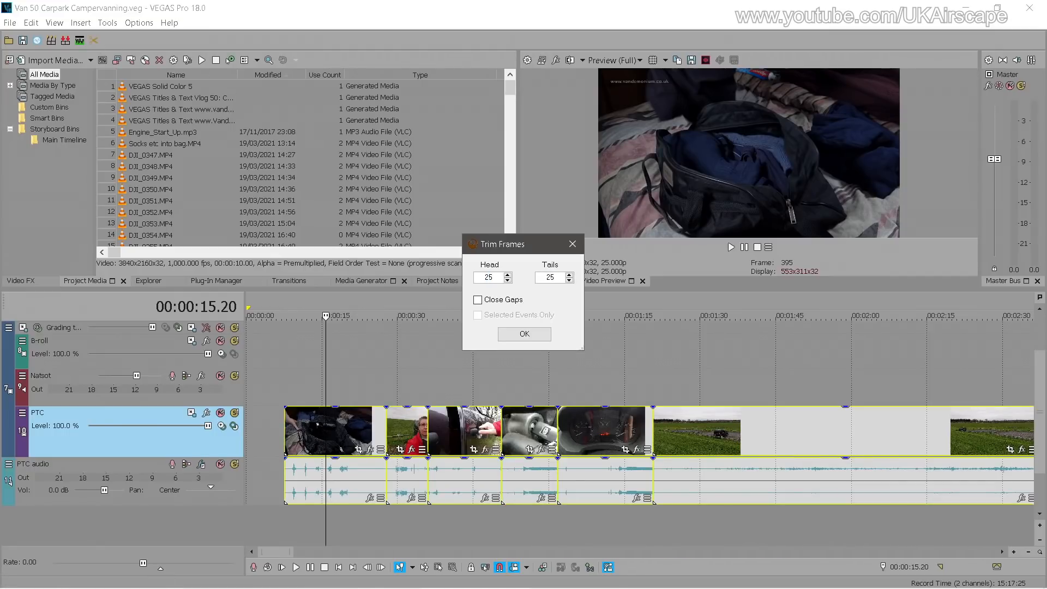
click(524, 334)
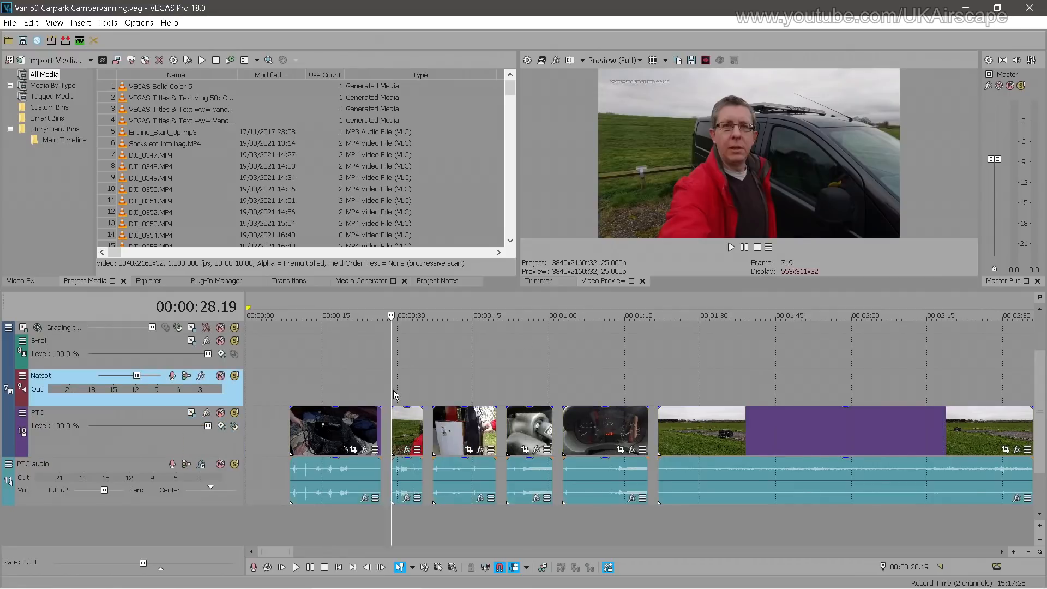
Inspect the gaps between the trimmed clips and close all gaps on the PTC track
scroll(518, 394, up, 5)
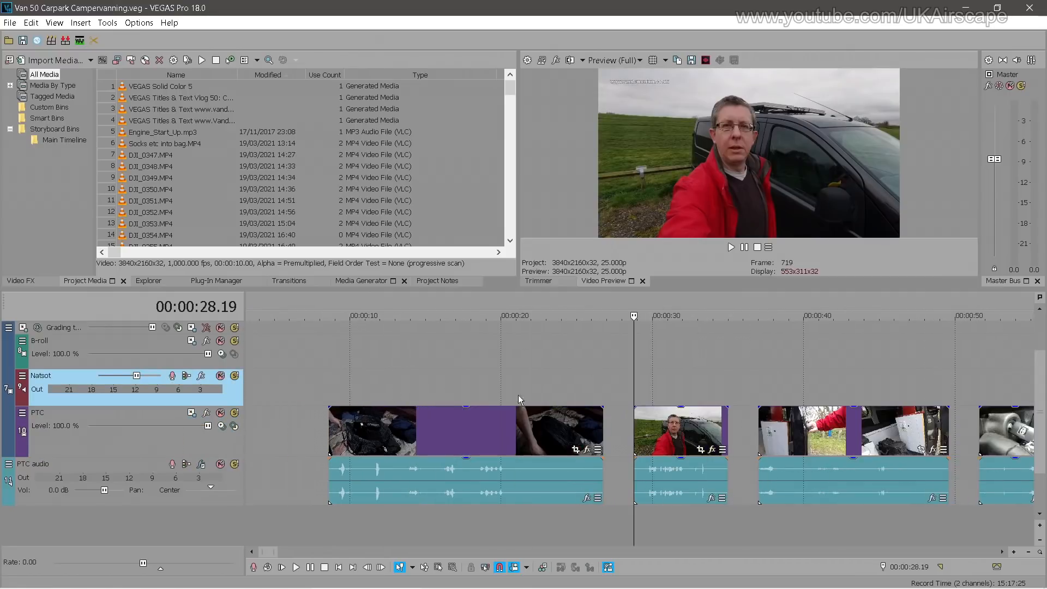
click(738, 399)
click(967, 392)
scroll(947, 392, down, 4)
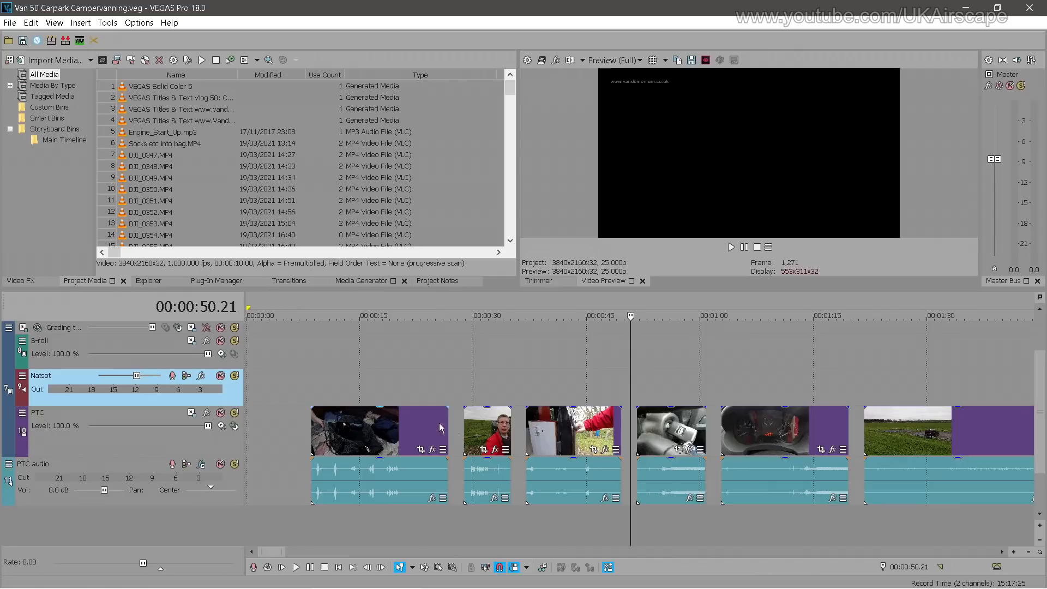
click(456, 431)
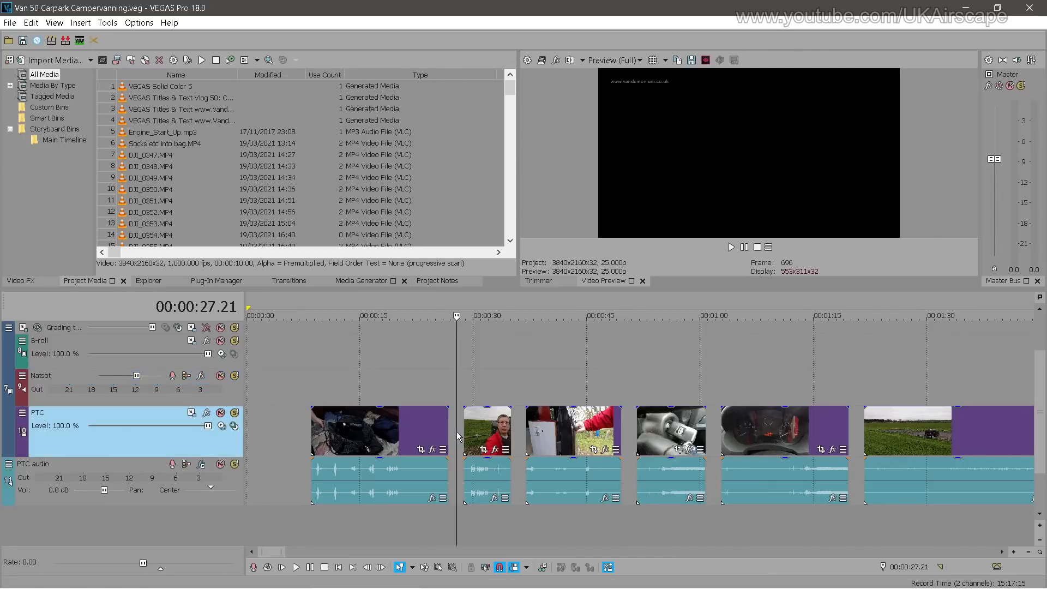
right_click(457, 431)
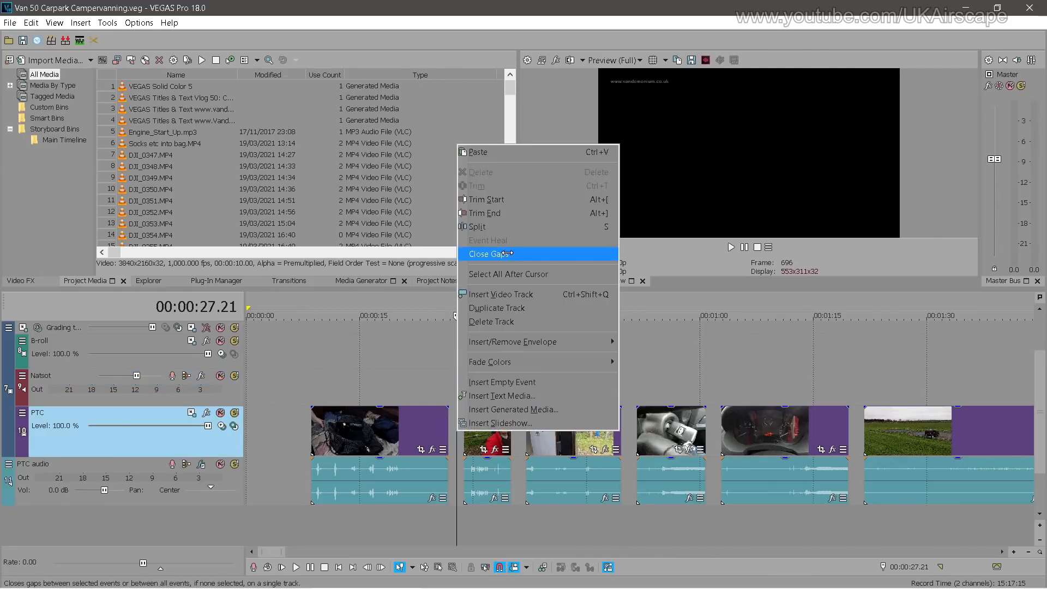
click(507, 254)
scroll(541, 446, down, 3)
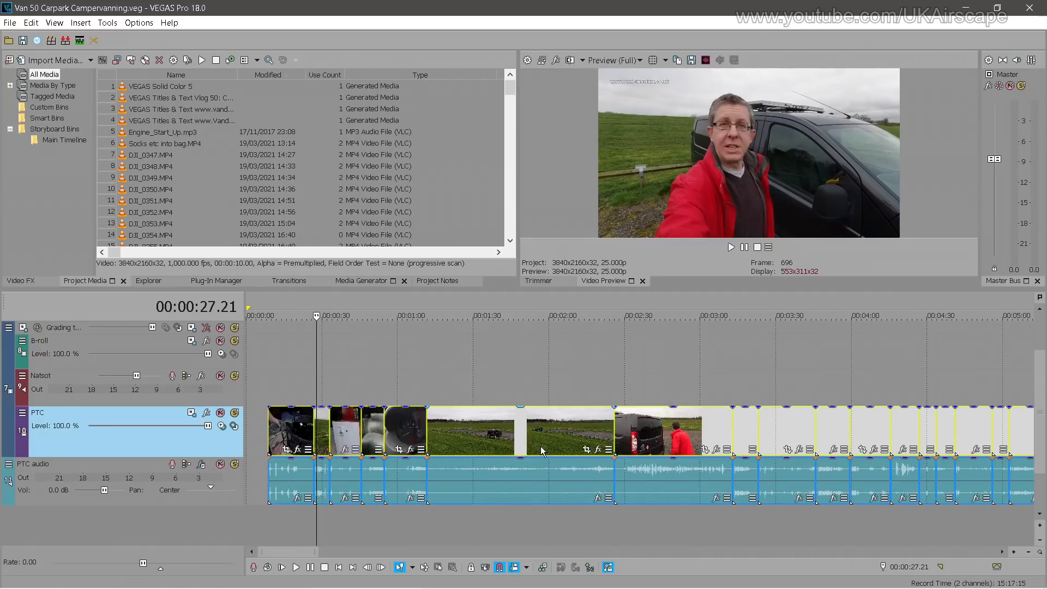
scroll(431, 442, up, 2)
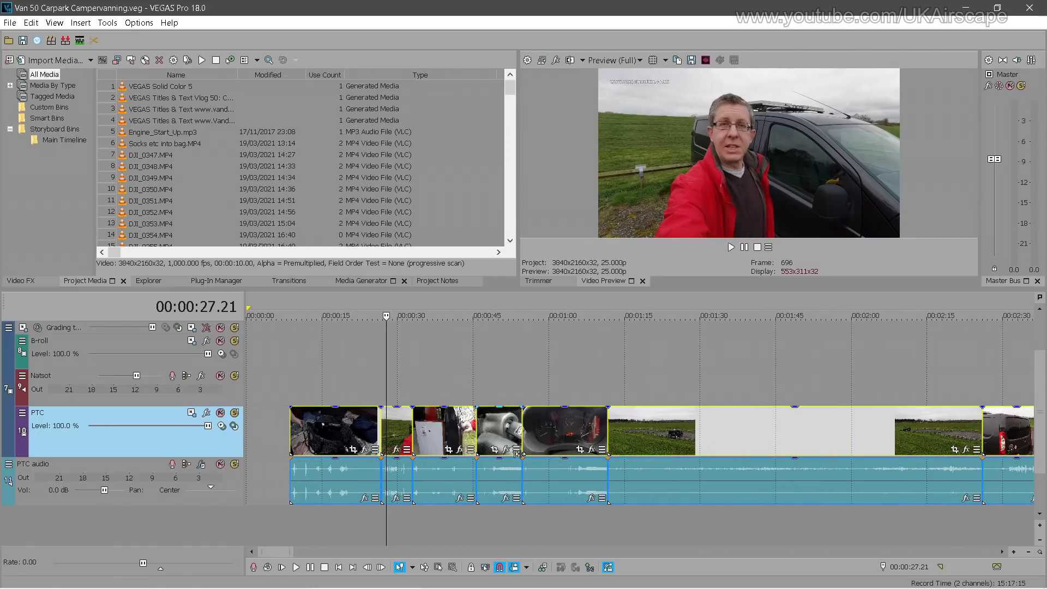
Clear the multi-clip selection and place the playhead at 00:00:05.16 on the B-roll track, where the watermark event begins
click(340, 430)
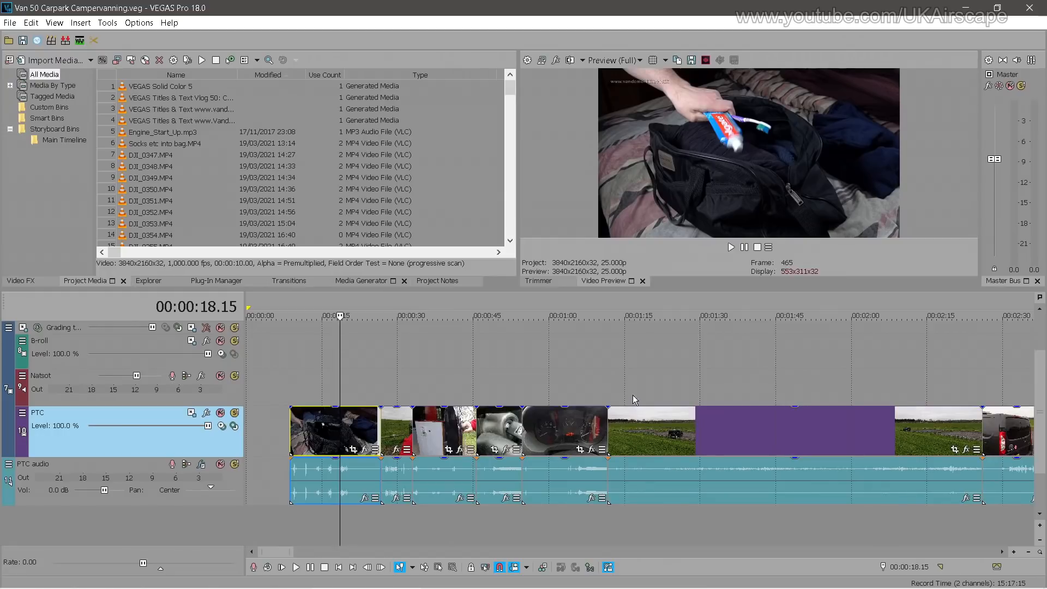
scroll(1032, 404, up, 2)
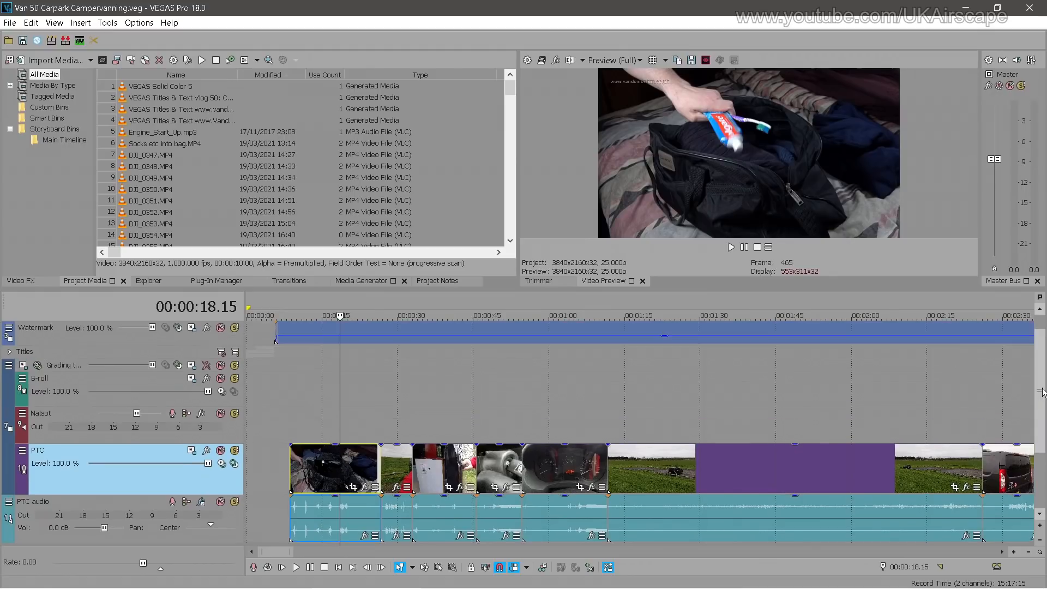
click(277, 395)
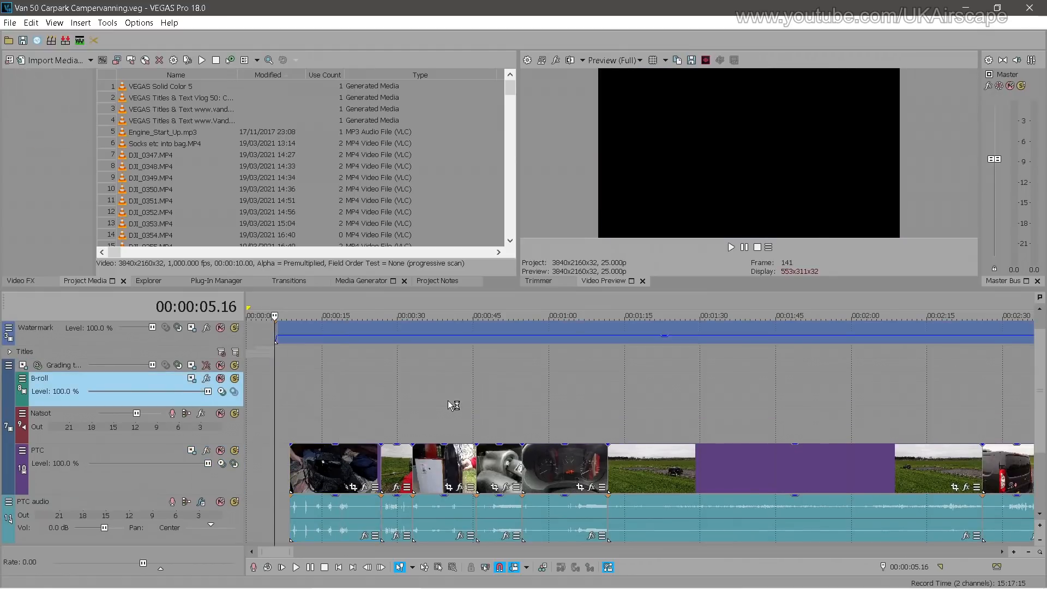
Move the PTC clips back together so that the first clip starts at 00:00:05.16, in line with the watermark
scroll(480, 400, up, 5)
click(398, 387)
key(space)
click(417, 385)
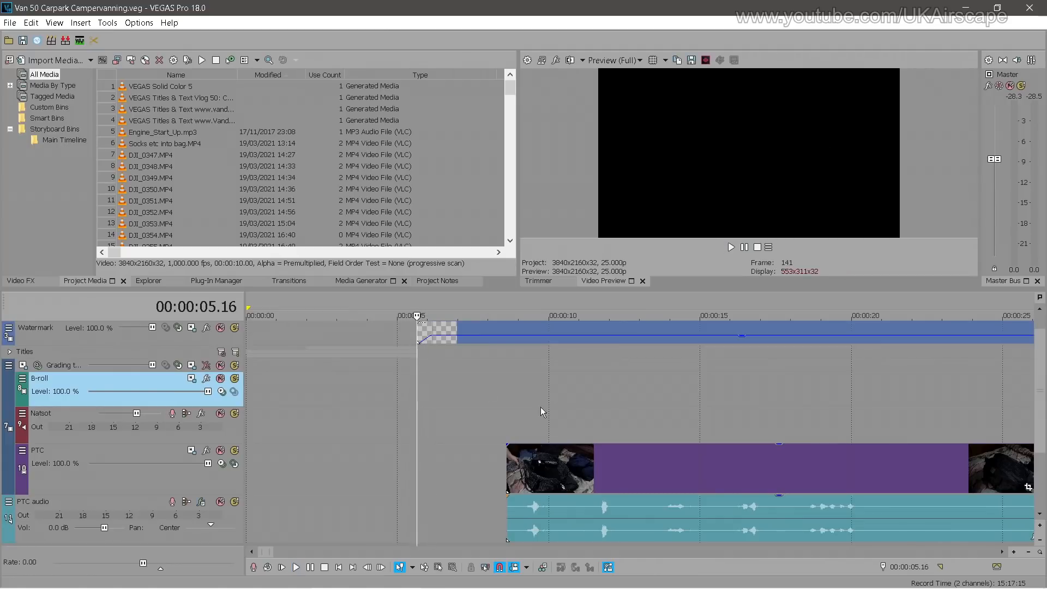
drag(549, 468, 464, 472)
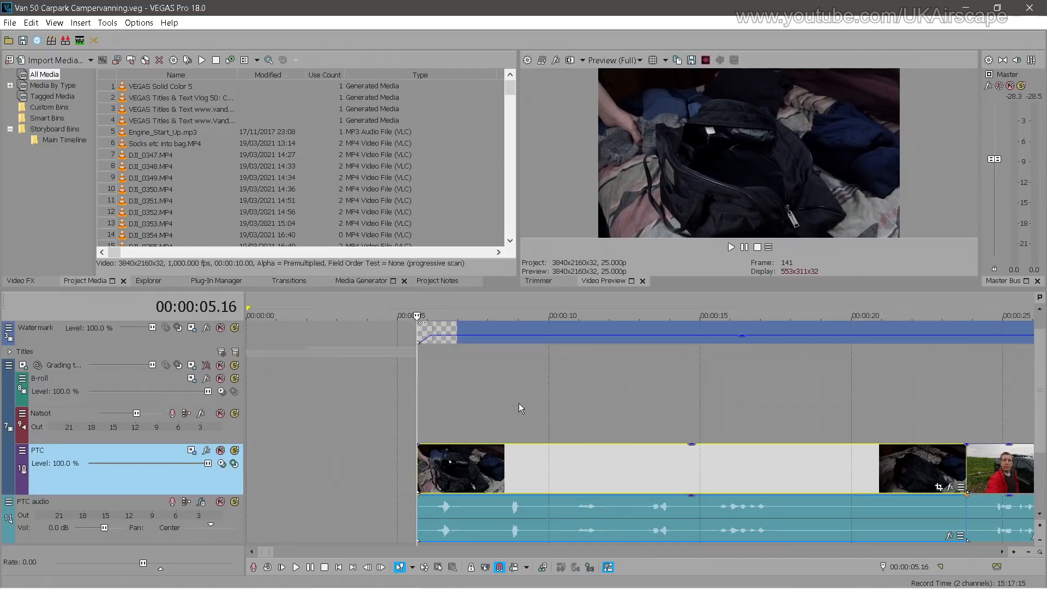
Add a fade-in of about half a second to the first PTC clip and play it back
key(space)
key(Return)
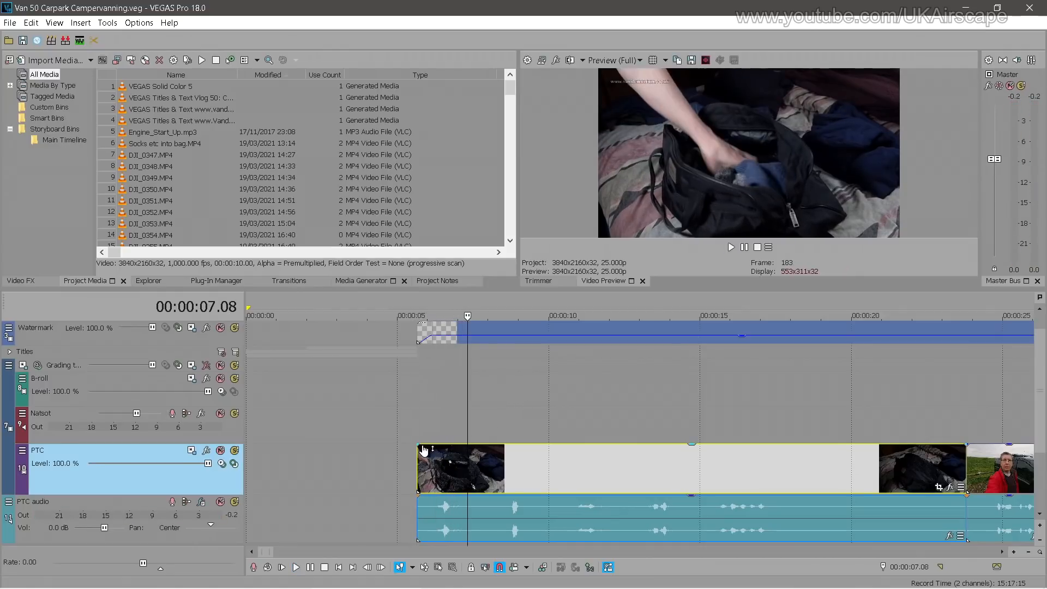
drag(418, 445, 433, 444)
click(415, 415)
key(space)
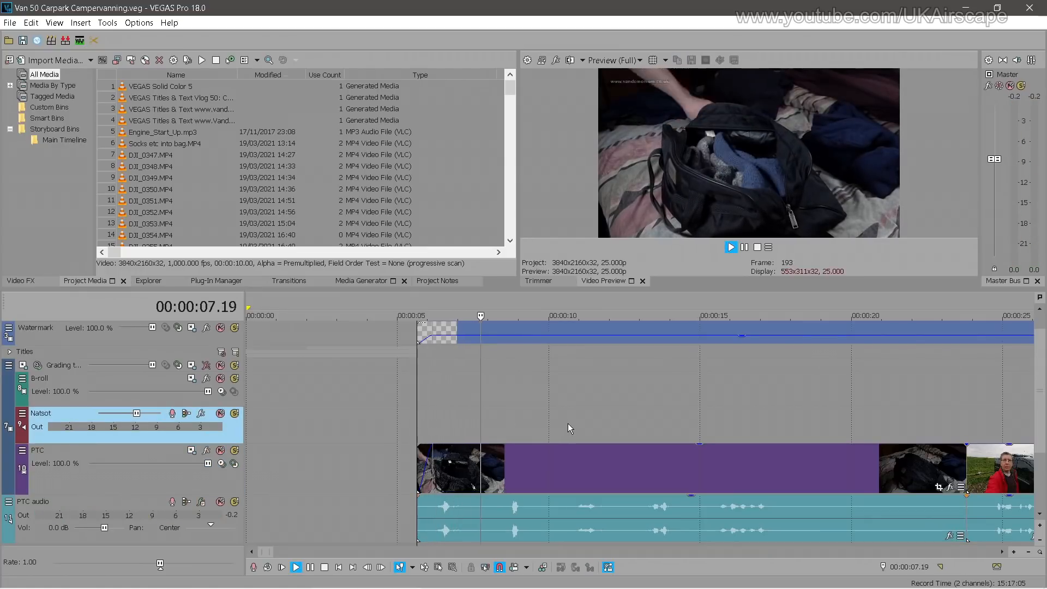
Trim the end of the bag-packing clip to about 00:00:19 and keep the following clips butted against it
scroll(616, 423, down, 3)
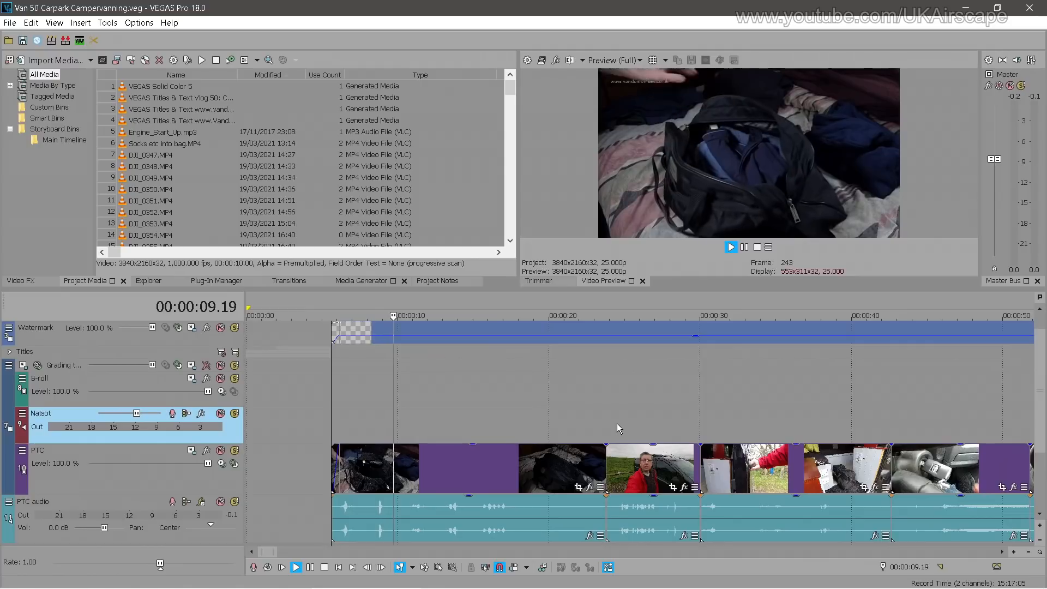
click(494, 419)
scroll(549, 433, up, 3)
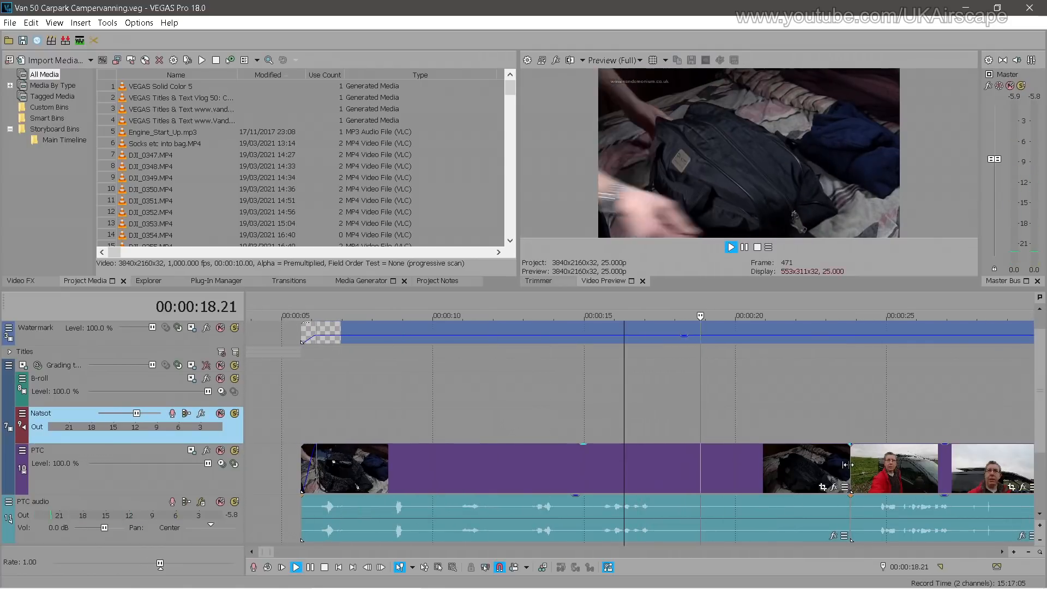
key(Return)
drag(848, 465, 711, 466)
click(500, 567)
drag(905, 477, 768, 478)
click(767, 478)
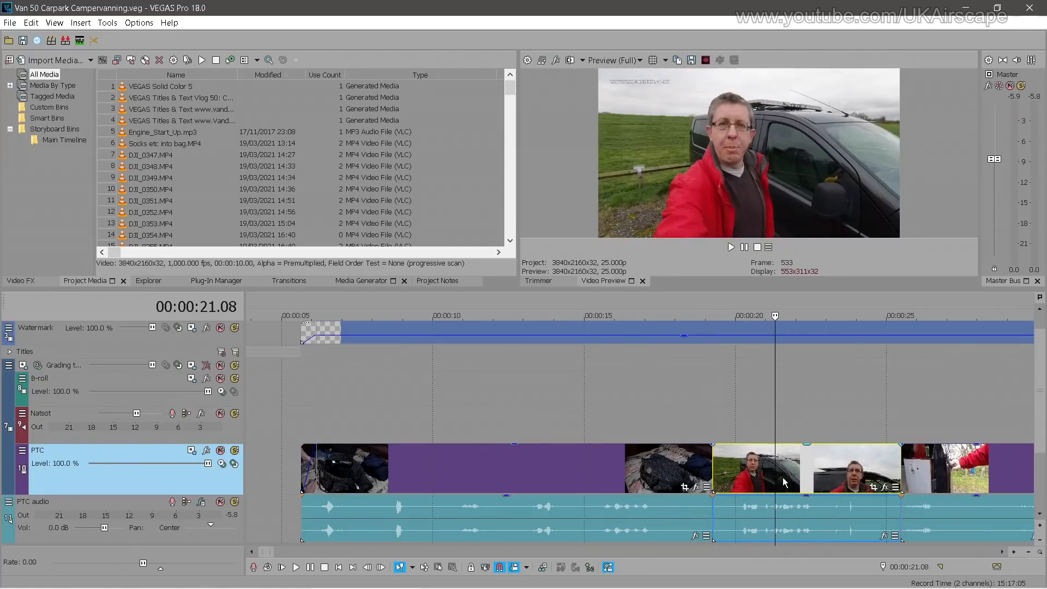
Trim about 21 frames off the head of the clip of the man beside the van and play across the cut
scroll(783, 476, up, 4)
drag(386, 460, 488, 460)
click(325, 402)
key(space)
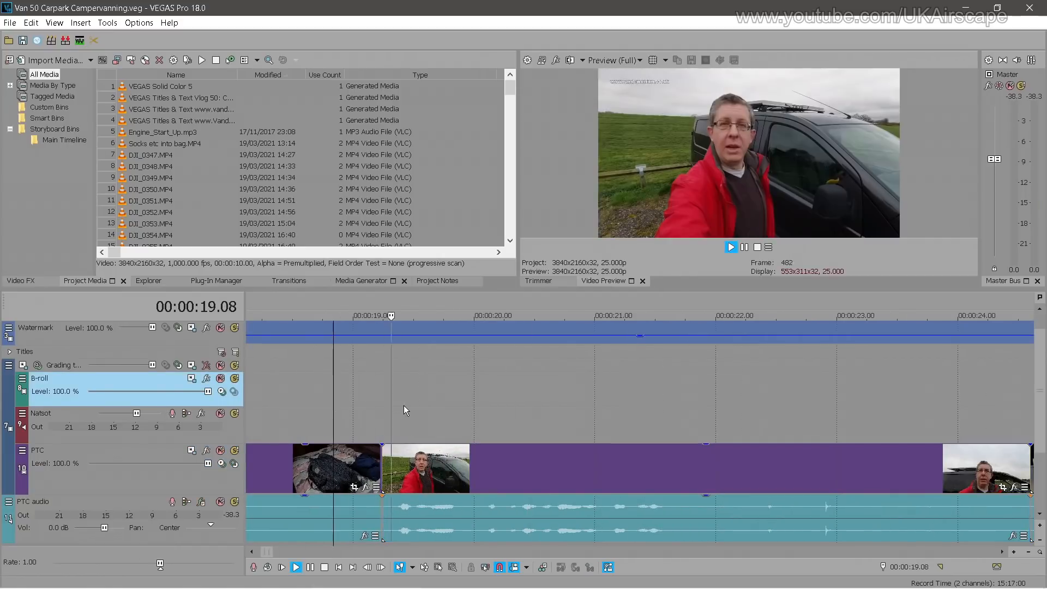
Trim the end of the clip of the man beside the van to 00:00:22.20, rippling the following clips
scroll(849, 470, down, 2)
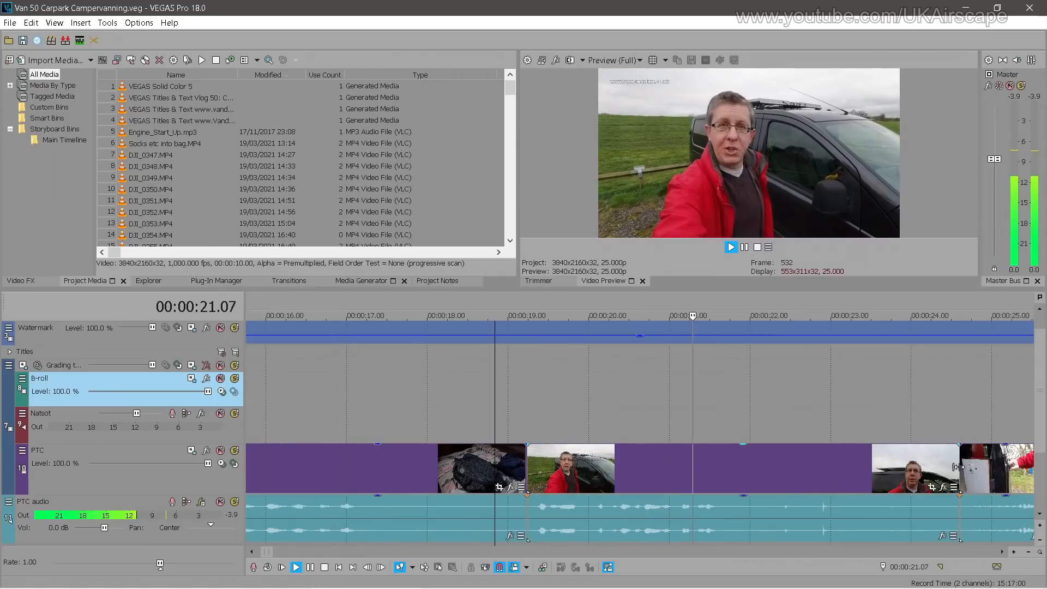
key(Return)
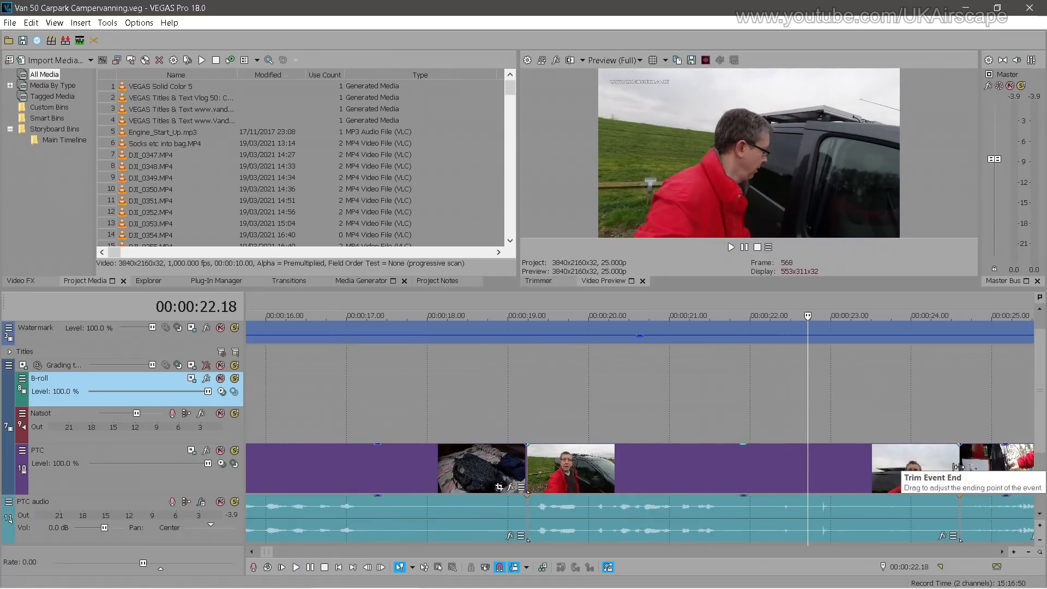
drag(806, 403, 815, 404)
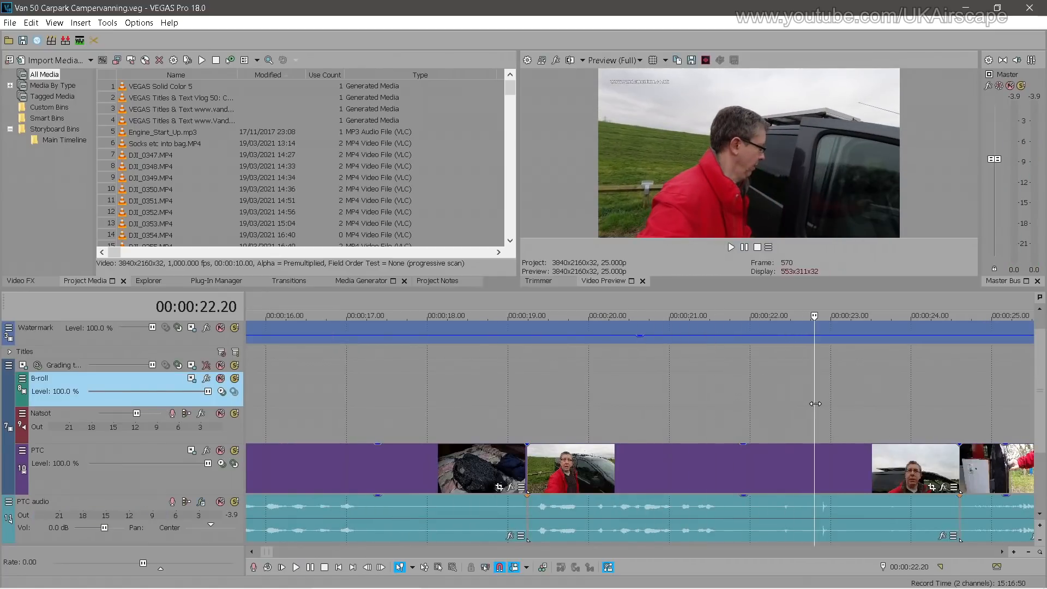
drag(957, 462, 815, 462)
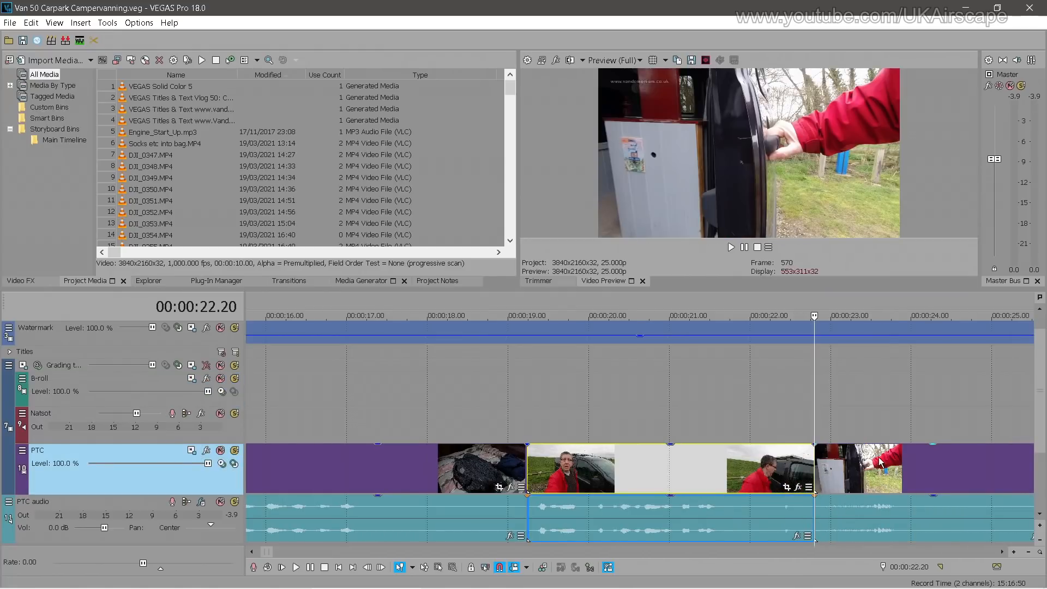
Cut the clip of the man beside the van out of the PTC track with its audio, leaving the gap
scroll(879, 463, down, 5)
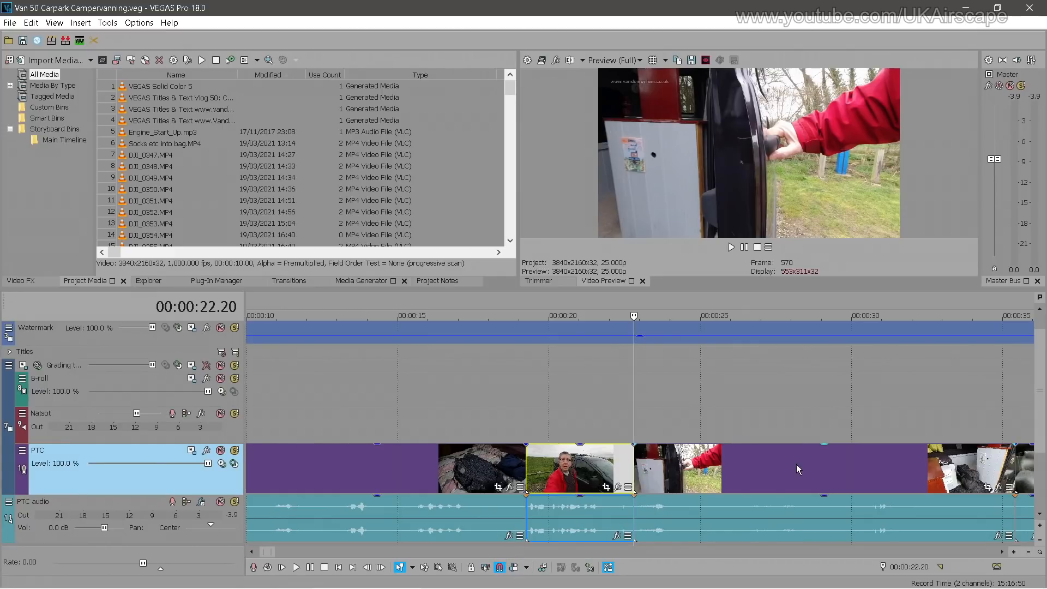
drag(1042, 413, 1042, 435)
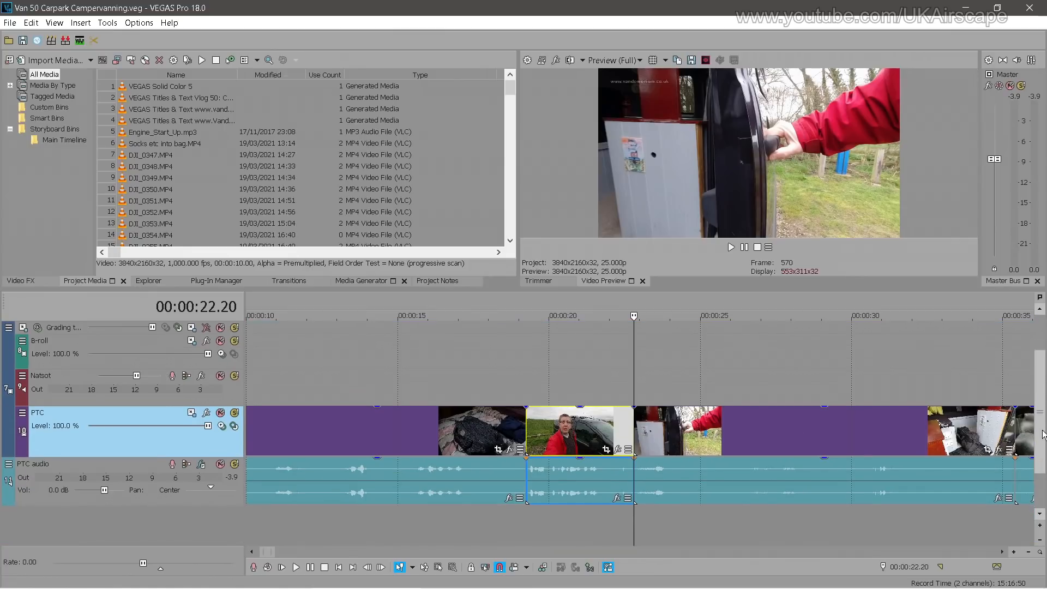
click(572, 447)
key(Delete)
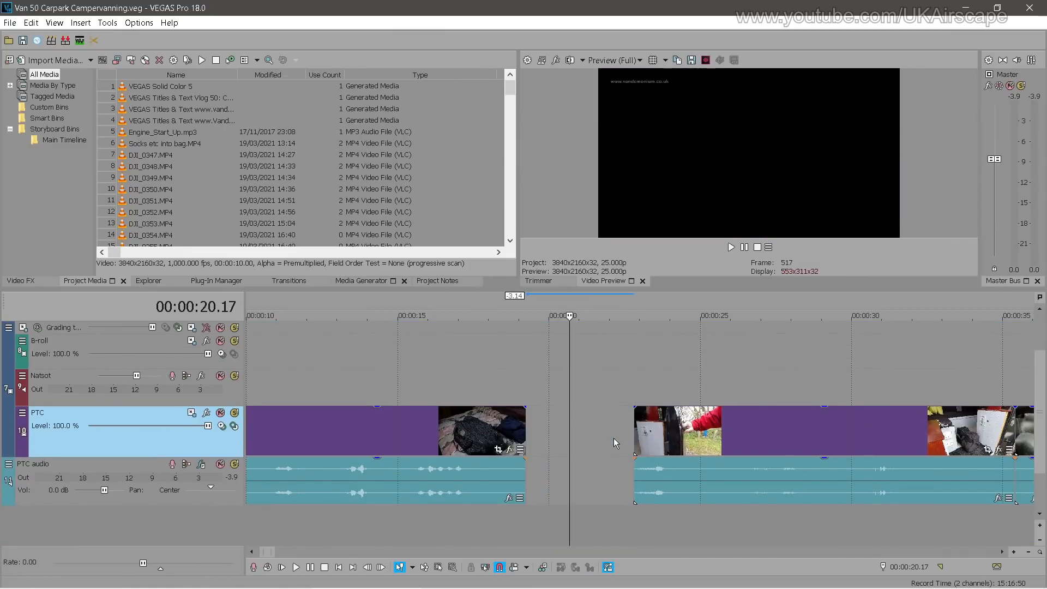
Move the van door clip and the clips after it back against the end of the bag-packing clip
click(846, 439)
scroll(883, 436, down, 2)
click(754, 439)
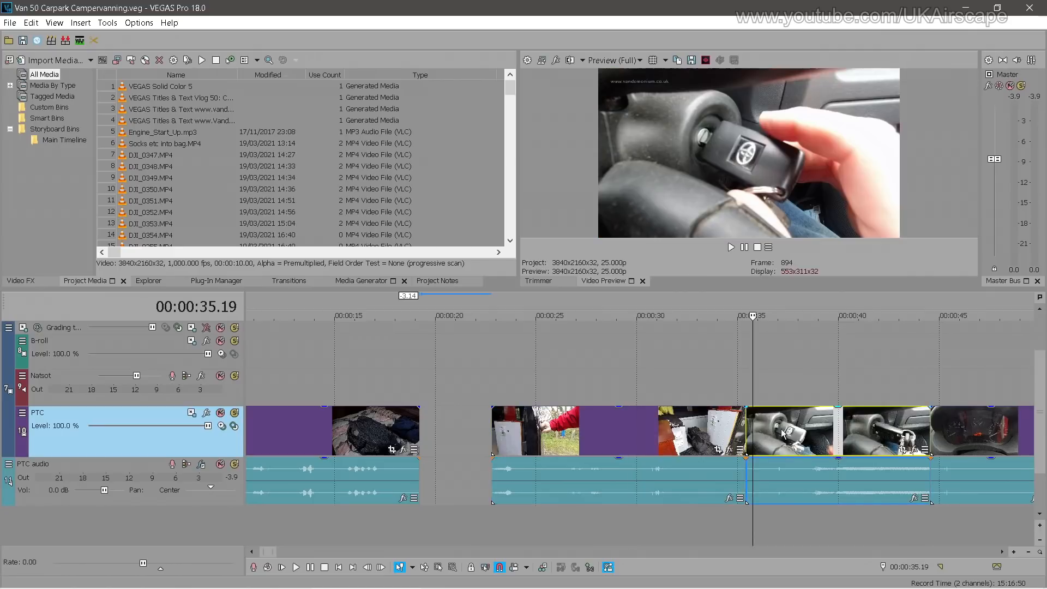
drag(577, 438, 502, 436)
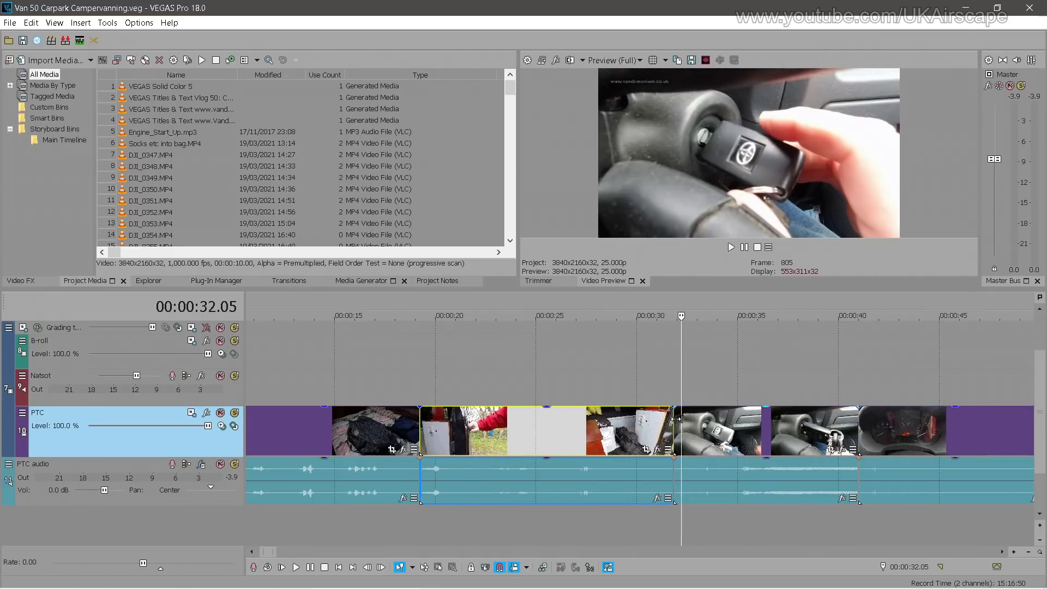
Paste the clip of the man beside the van right after the van door clip and turn off auto ripple
click(676, 419)
key(ctrl+v)
click(520, 568)
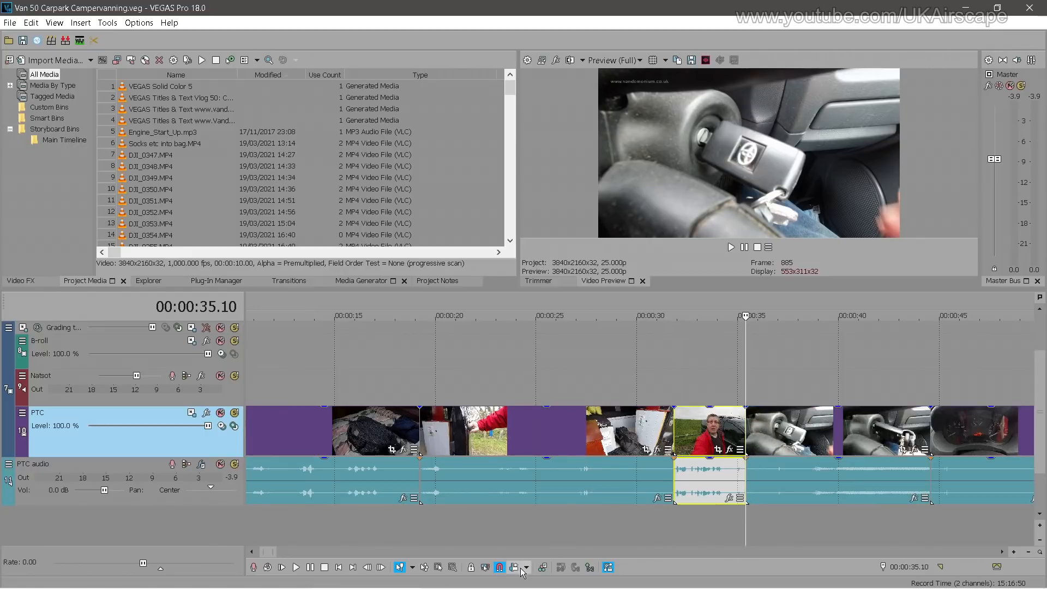
Extend the start of the van door clip by 16 frames, keep it butted against the bag clip, and play the cut
click(355, 372)
key(space)
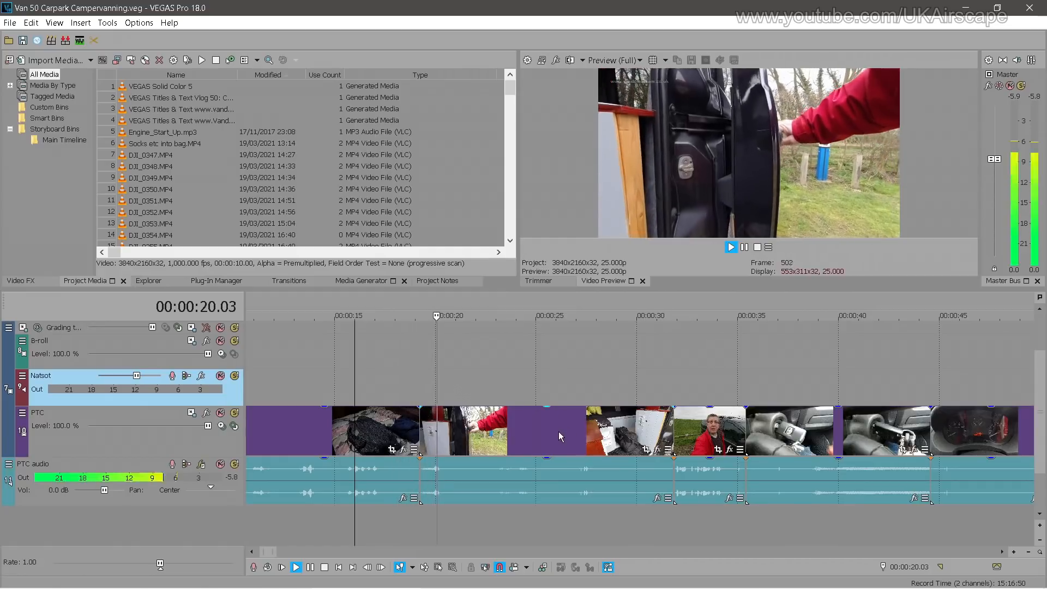
key(Return)
scroll(498, 436, up, 3)
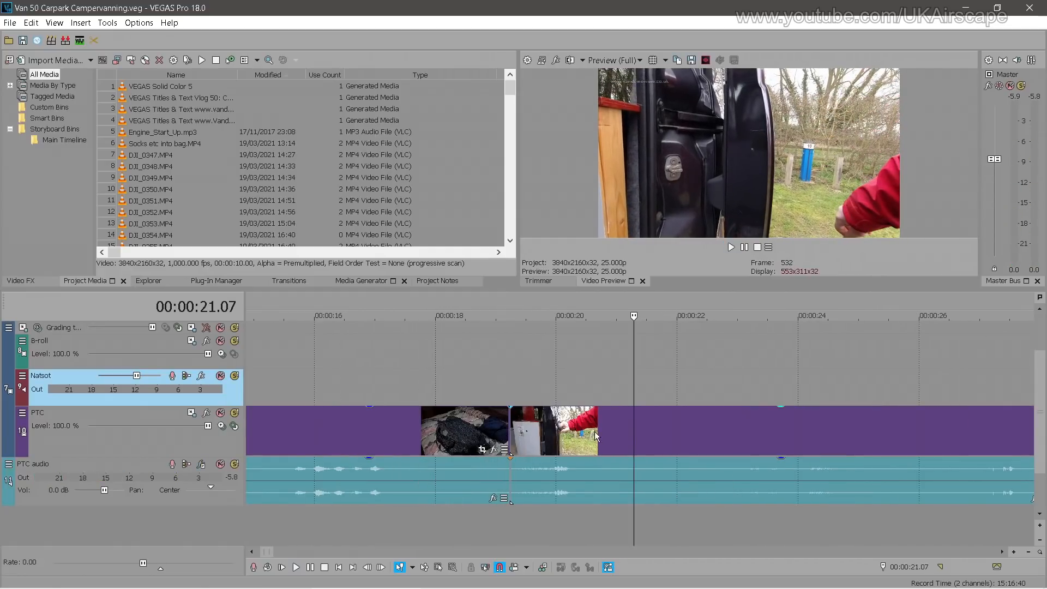
drag(574, 430, 614, 431)
drag(550, 428, 514, 425)
click(513, 426)
key(space)
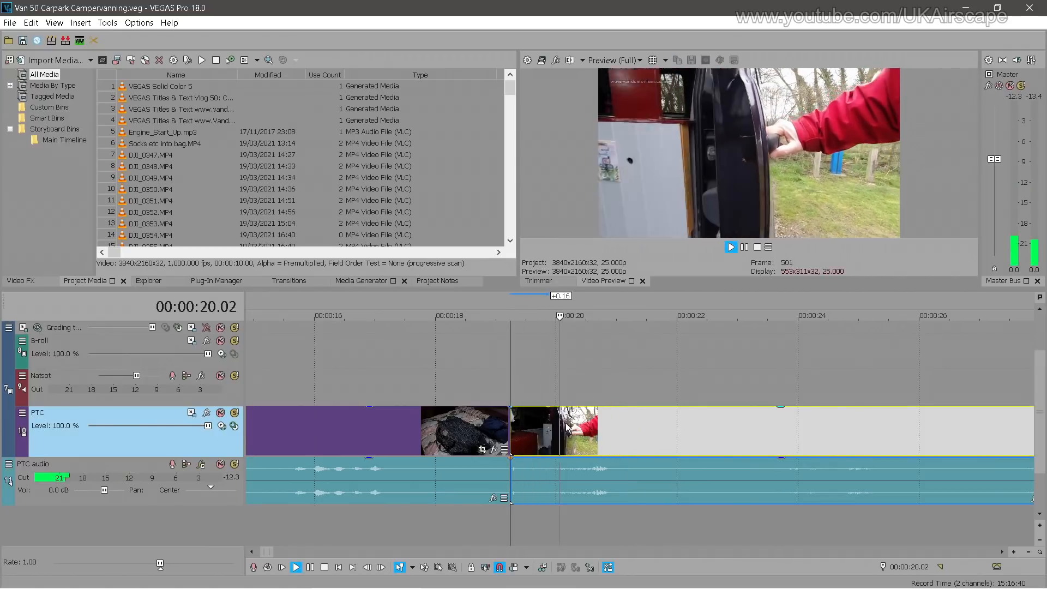
Split the van door clip at 00:00:21.13, trim about 5 s 13 frames off the second part's head, and join it to the first part
key(Return)
click(647, 422)
key(s)
scroll(676, 422, down, 2)
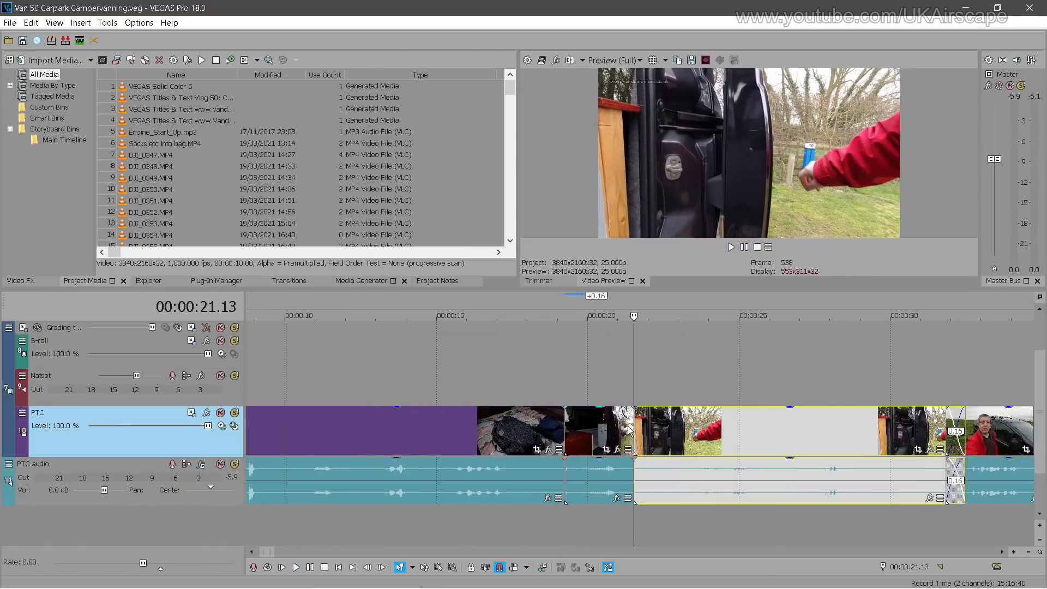
drag(636, 426, 661, 427)
click(584, 387)
key(space)
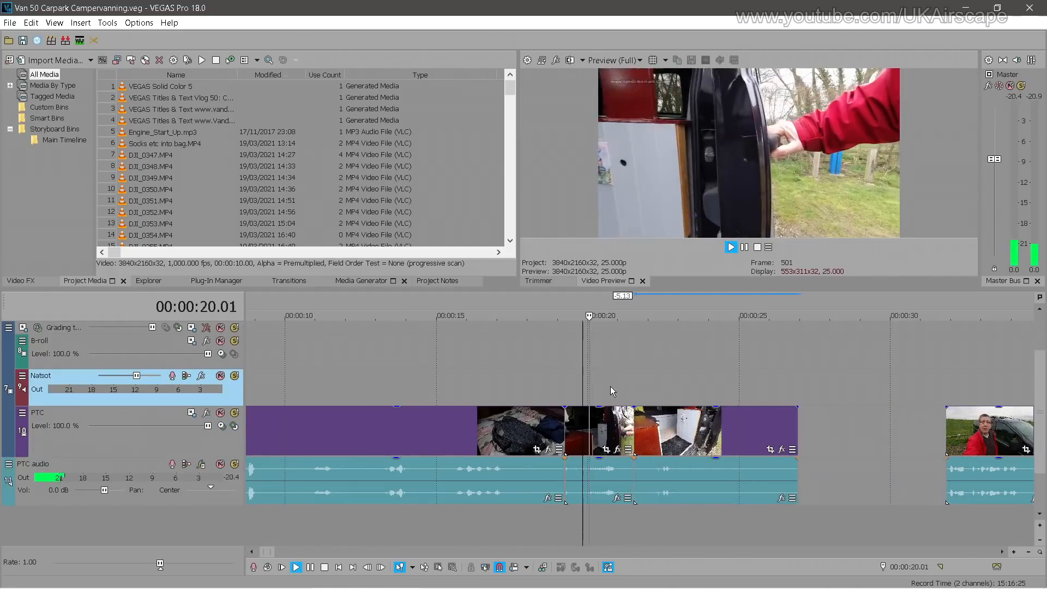
Trim 10 frames off the end of the first van door part, close the gap with the second part, and replay the cuts
key(Return)
scroll(646, 421, up, 3)
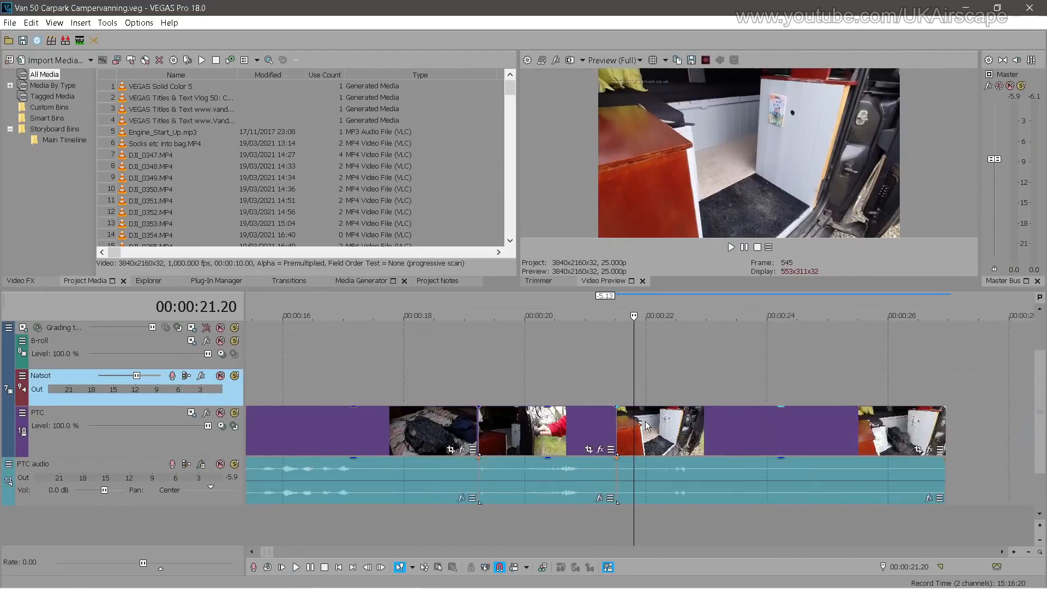
drag(610, 433, 579, 433)
drag(686, 436, 653, 435)
click(358, 382)
key(space)
key(Return)
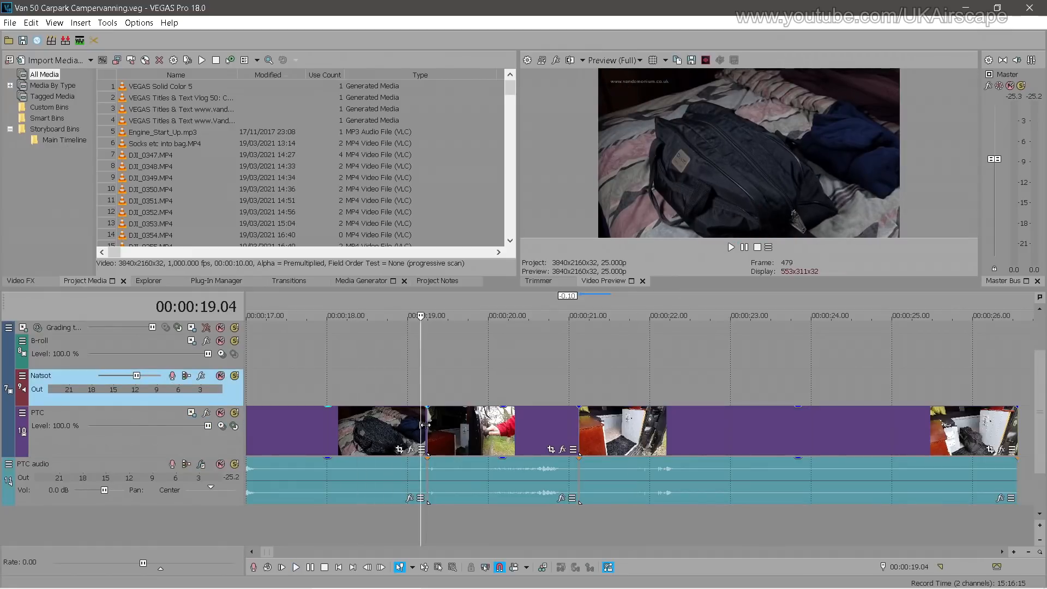
Trim 9 frames off the end of the bag-packing clip, shift both van door parts back to meet it, and play the result
drag(421, 424, 391, 424)
drag(483, 432, 452, 429)
drag(628, 435, 599, 435)
scroll(561, 432, down, 1)
click(499, 375)
key(space)
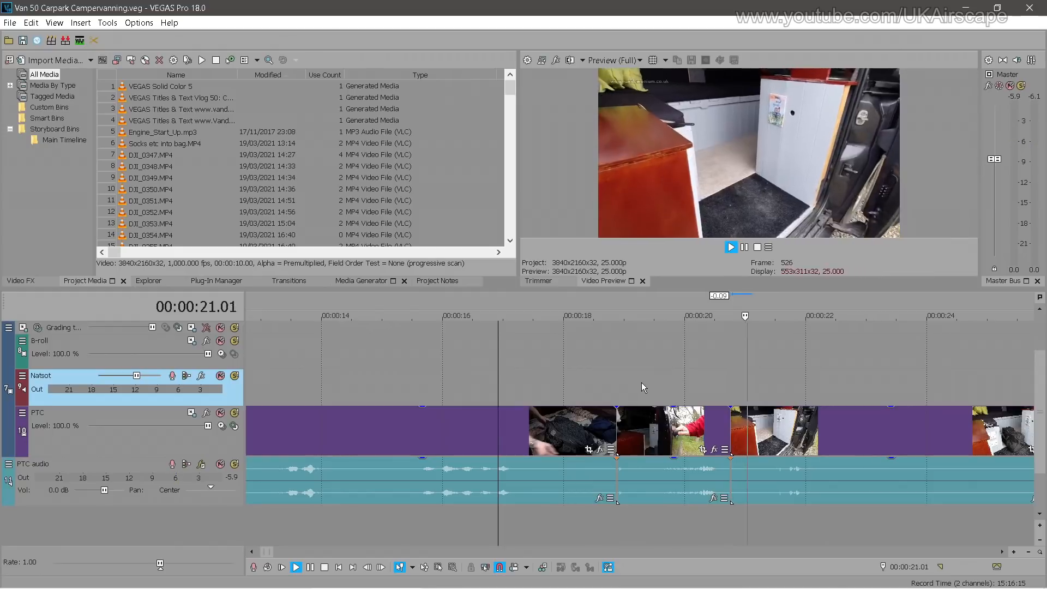
Trim the end of the second van door part to about 00:00:22.13 and move the clip of the man beside the van against it
scroll(855, 402, down, 1)
key(Return)
drag(812, 426, 664, 425)
scroll(812, 431, down, 1)
drag(825, 431, 650, 430)
click(620, 387)
key(space)
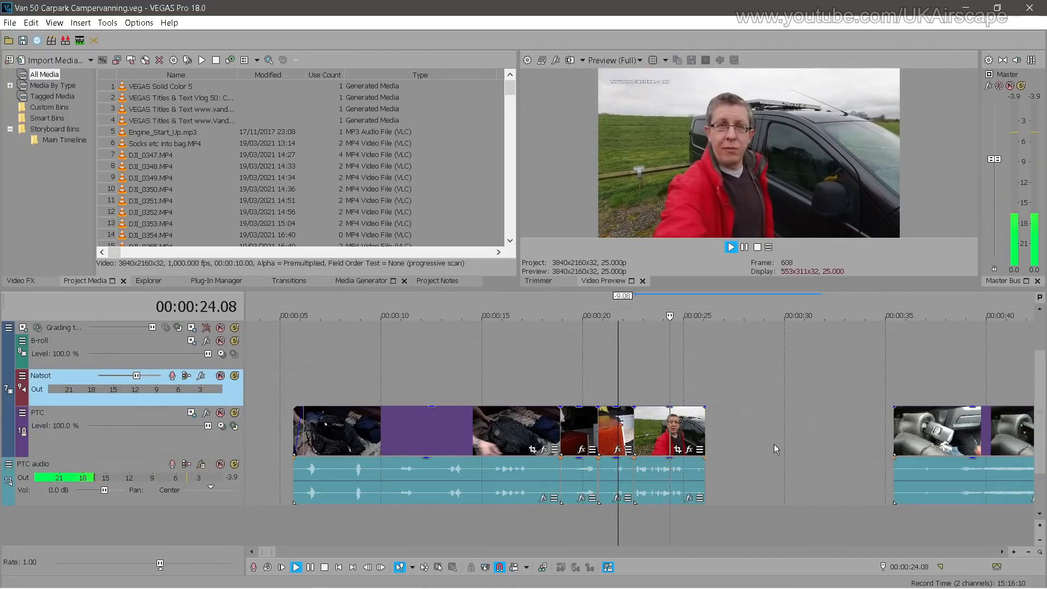
key(Return)
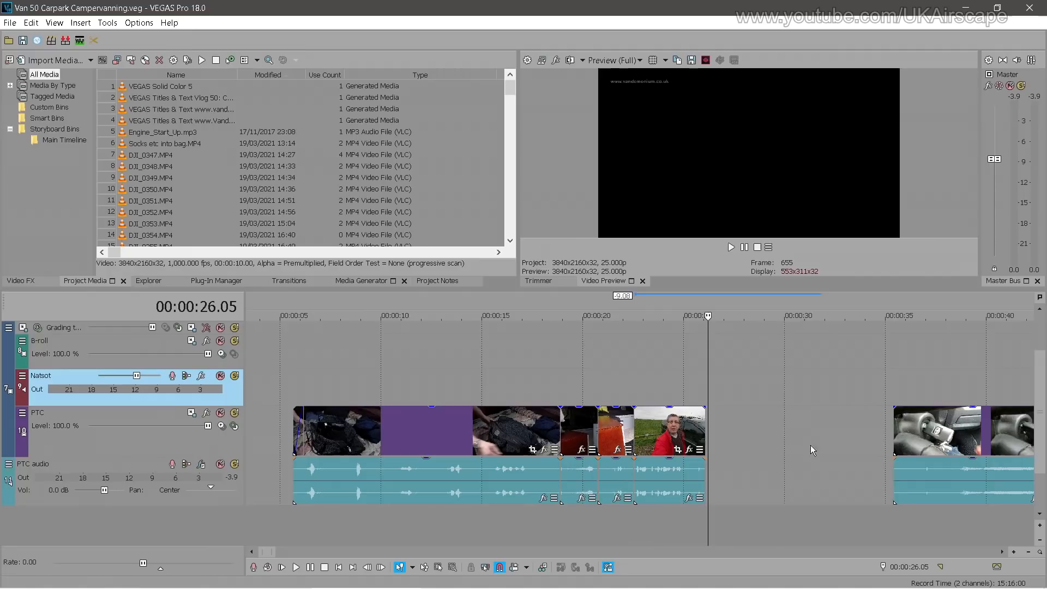
Examine the ignition key clip after the gap and the end of the clip of the man before it
click(897, 421)
scroll(883, 425, down, 2)
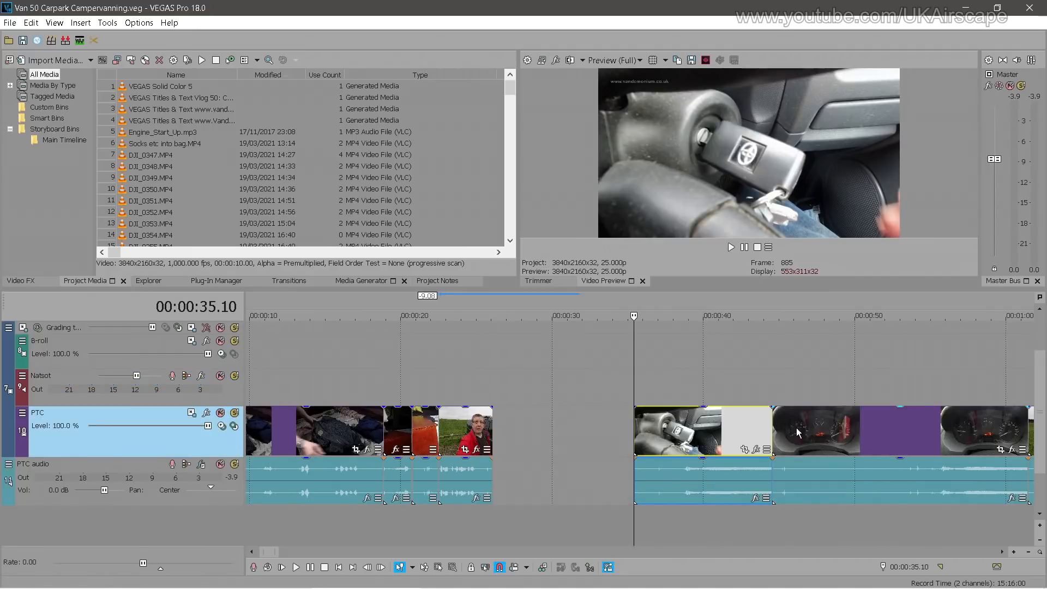
scroll(814, 427, down, 1)
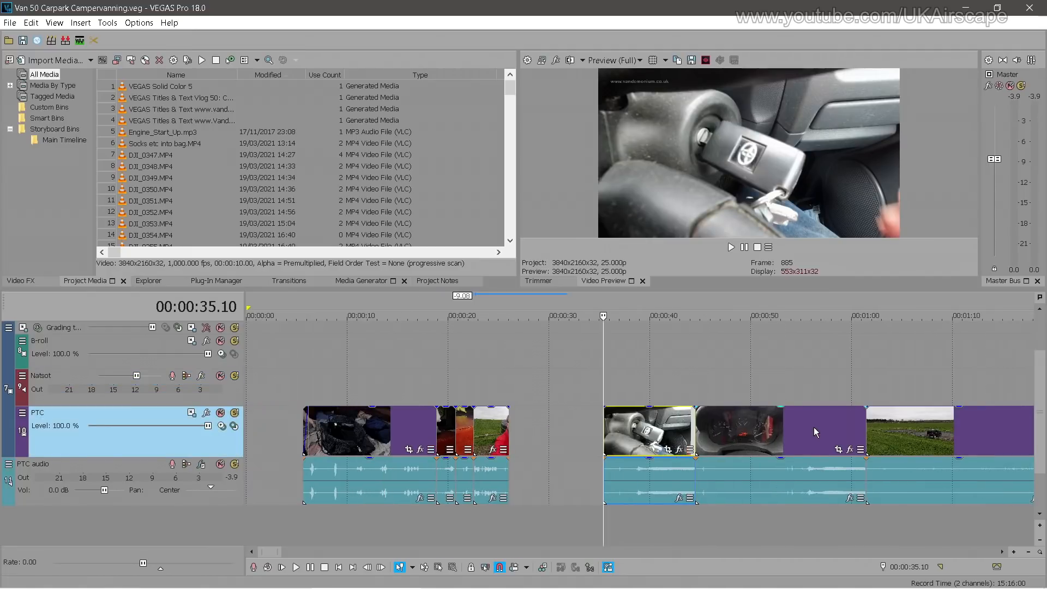
click(505, 421)
scroll(567, 422, up, 3)
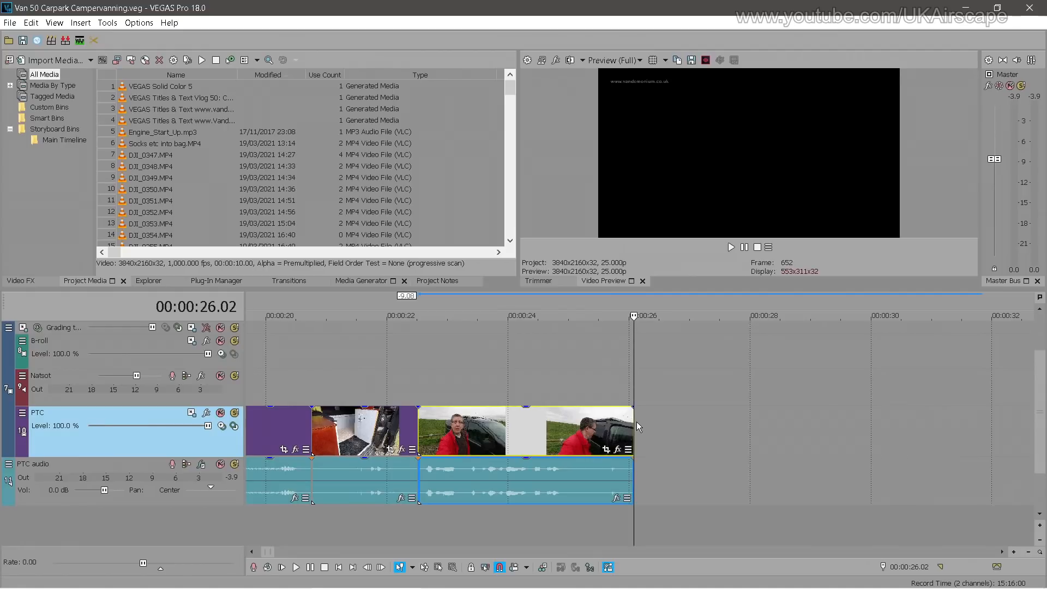
scroll(636, 421, down, 3)
Trim about 9 s 10 frames off the head of the grass field clip and enlarge the video preview area
click(908, 426)
scroll(922, 429, up, 3)
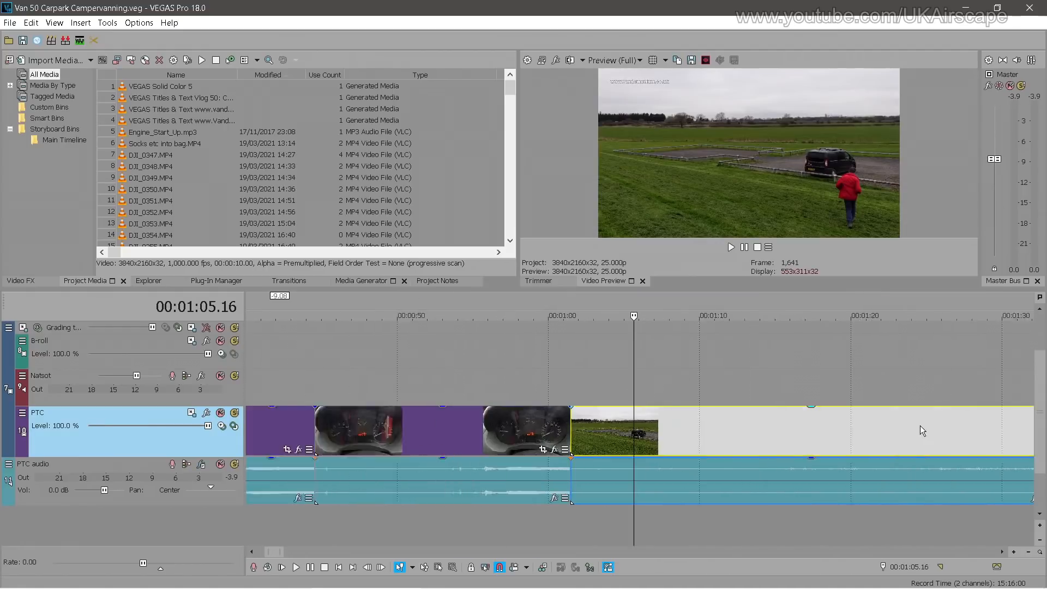
scroll(702, 424, down, 2)
click(697, 426)
scroll(770, 426, down, 2)
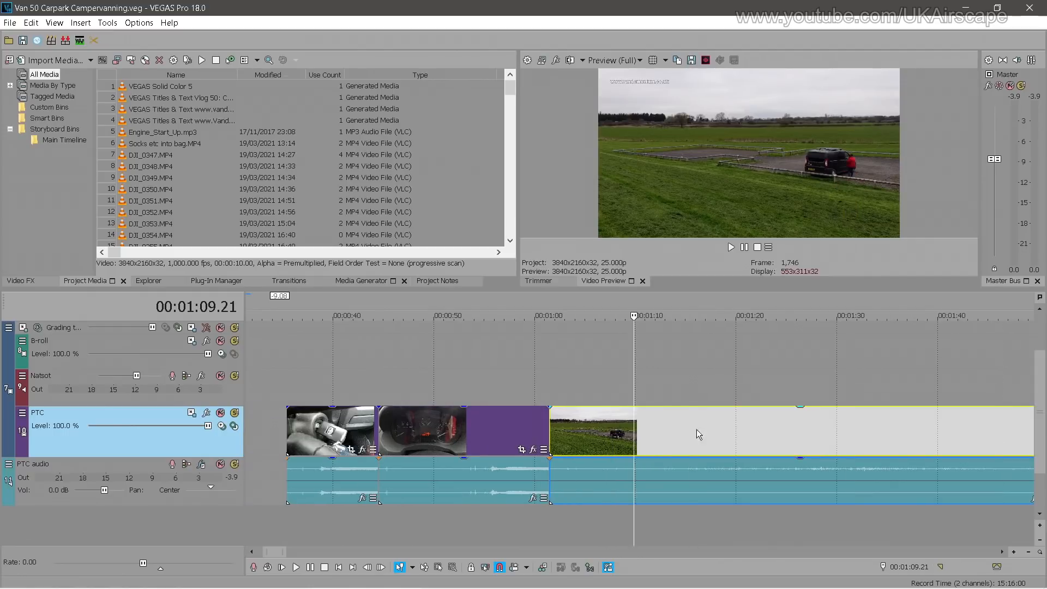
drag(552, 422, 645, 418)
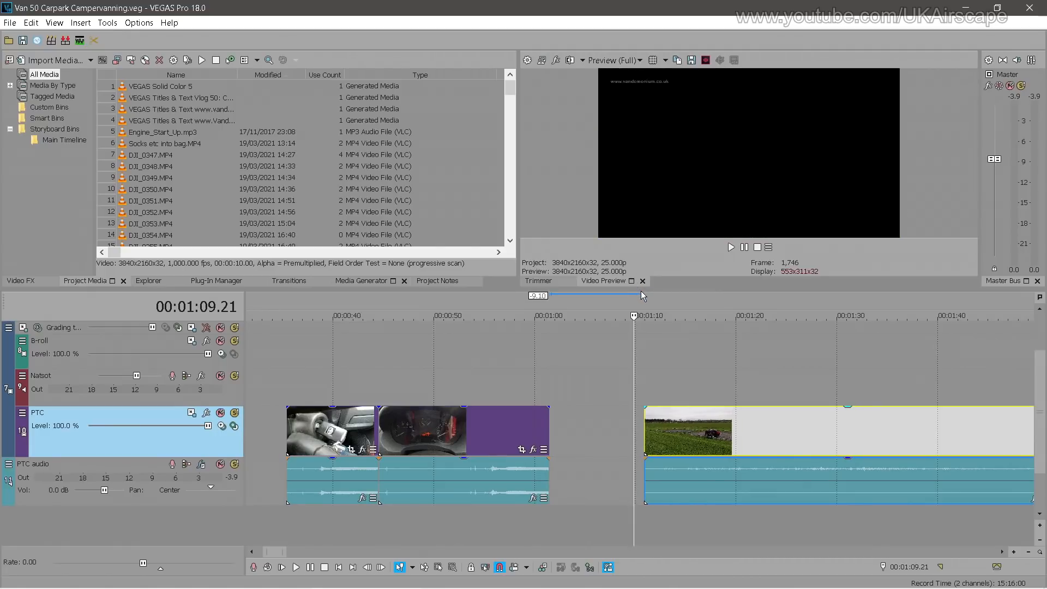
drag(641, 290, 640, 339)
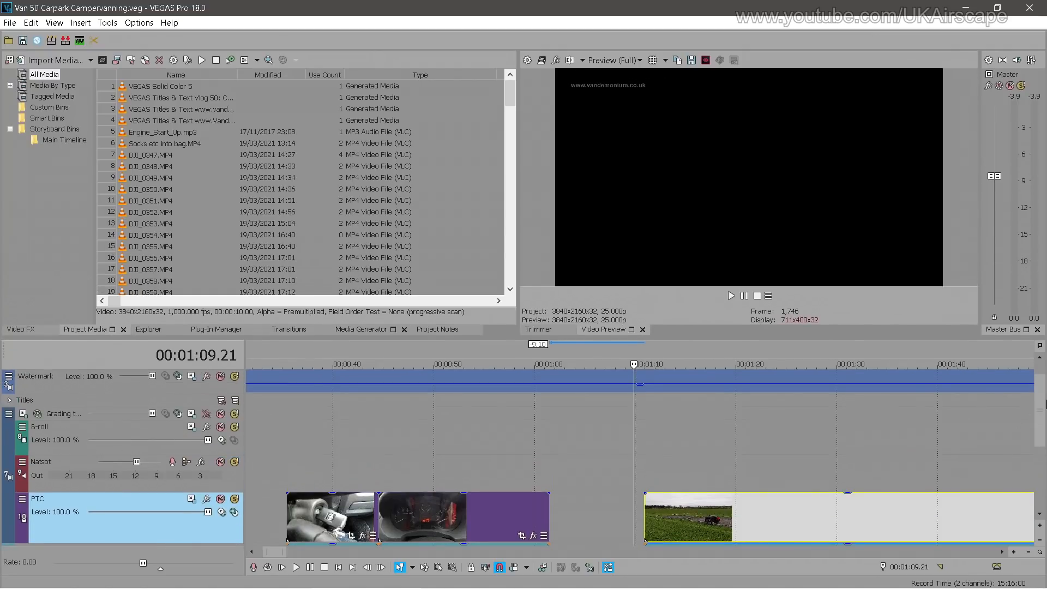
Extend the head of the grass field clip by 9 frames and play it until the man is in the van
scroll(650, 431, down, 2)
click(650, 431)
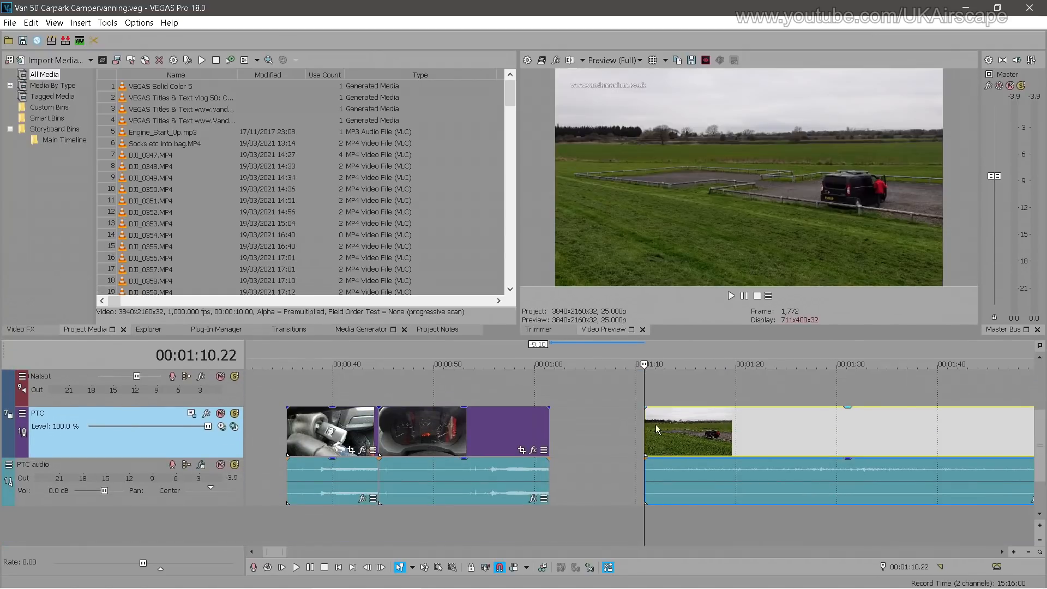
scroll(674, 423, up, 5)
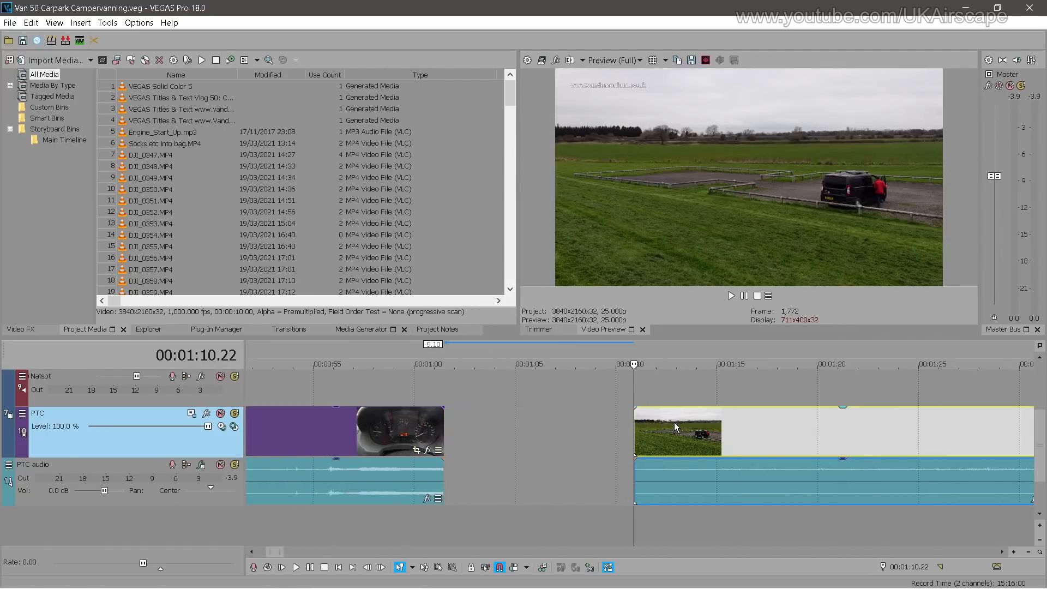
drag(635, 419, 594, 419)
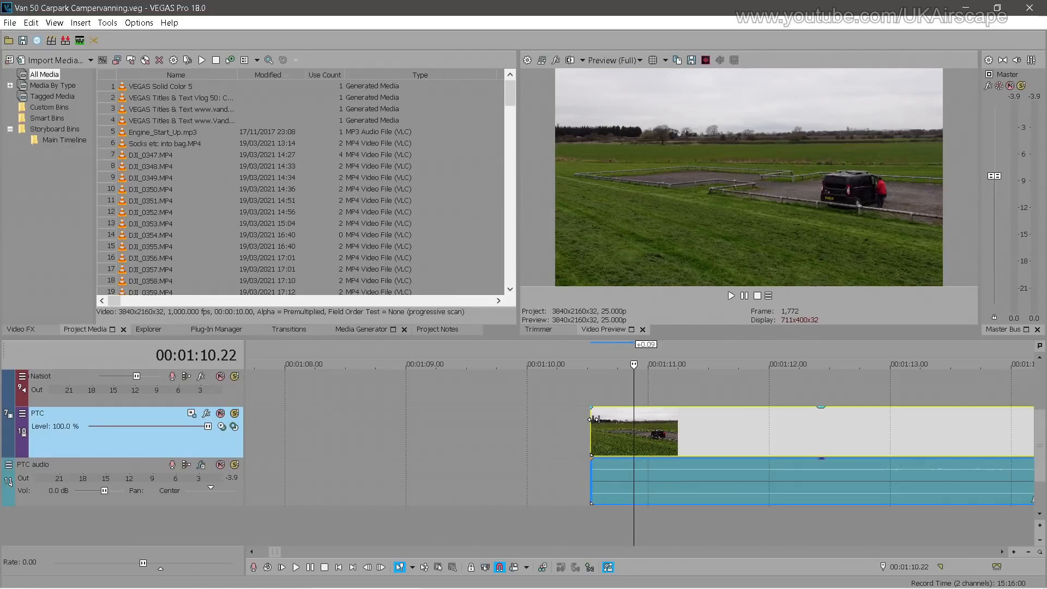
scroll(674, 426, down, 5)
key(space)
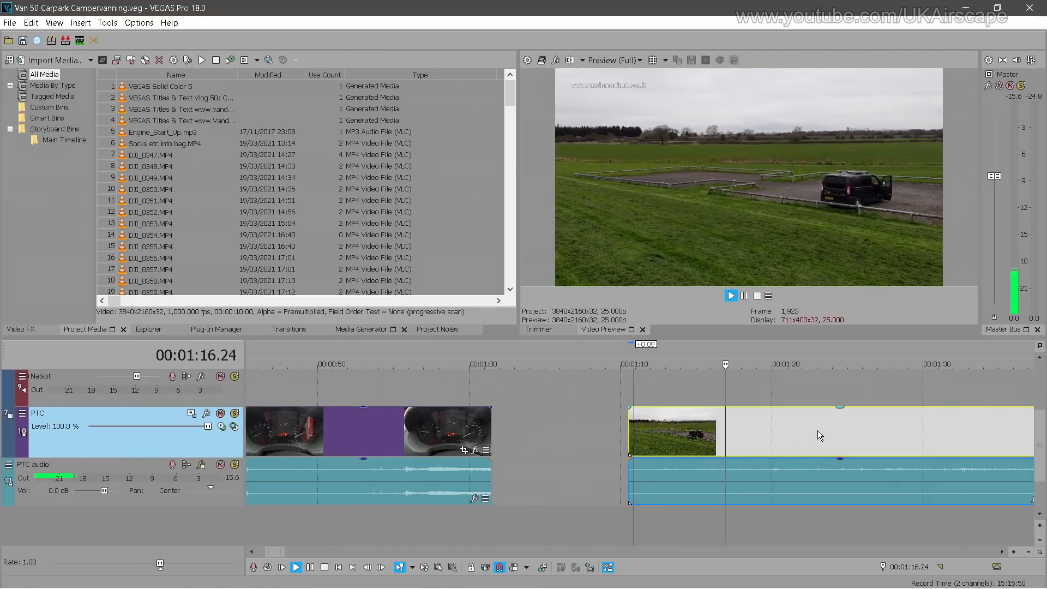
key(Return)
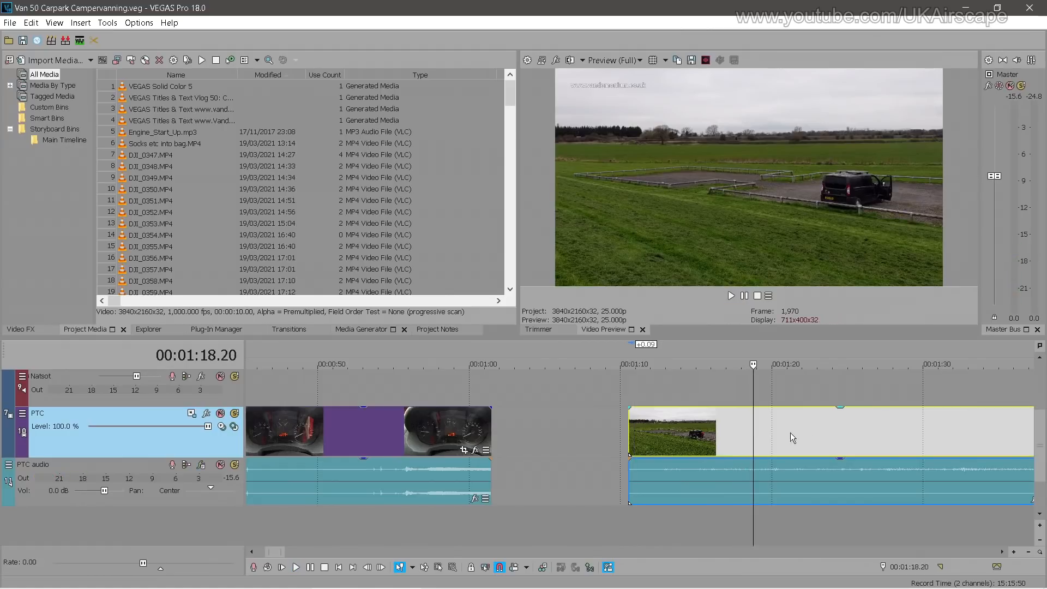
Split the grass field clip at 00:01:13.05, place its first part after the clip of the man, and move the ignition key clip against it
drag(753, 426, 667, 433)
key(s)
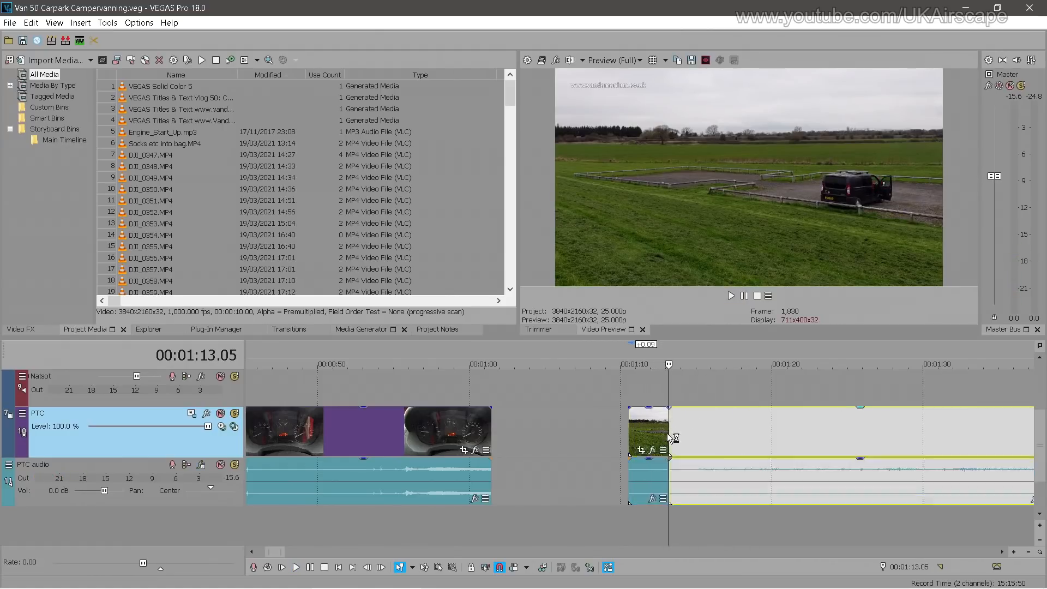
scroll(625, 438, down, 4)
drag(518, 432, 380, 430)
click(375, 429)
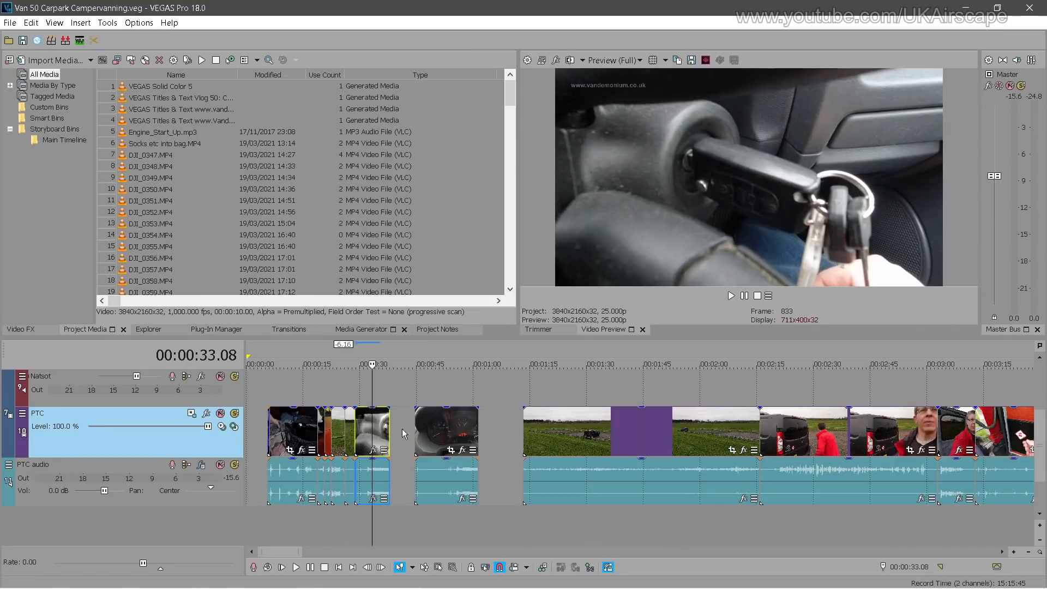
Trim about 2 s 3 frames off the head of the ignition key clip and play its new start
scroll(401, 429, up, 5)
mouse_move(497, 421)
mouse_down()
mouse_move(554, 422)
mouse_move(497, 422)
mouse_up()
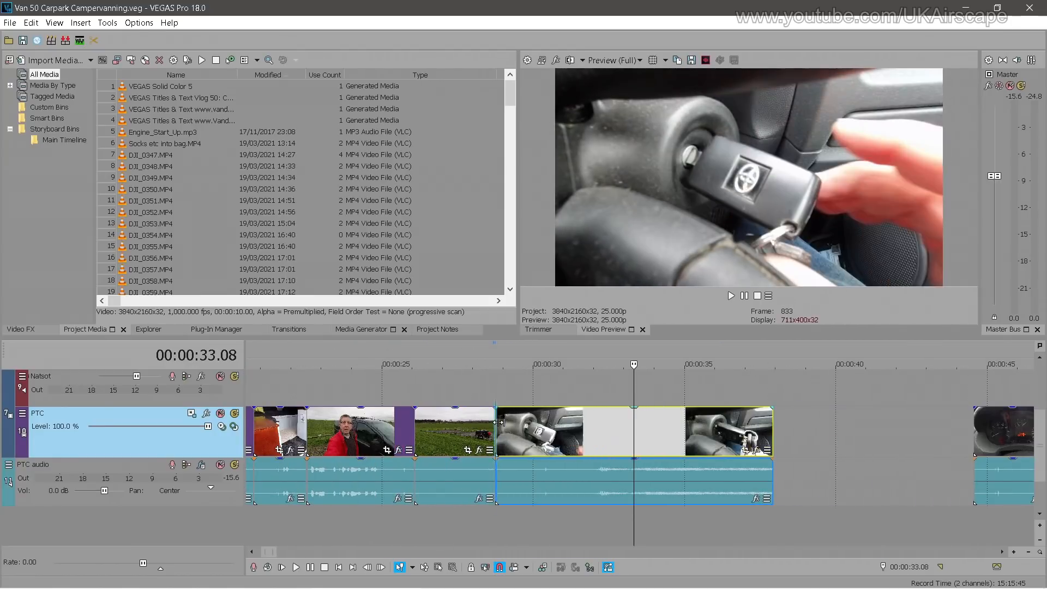
click(498, 421)
key(space)
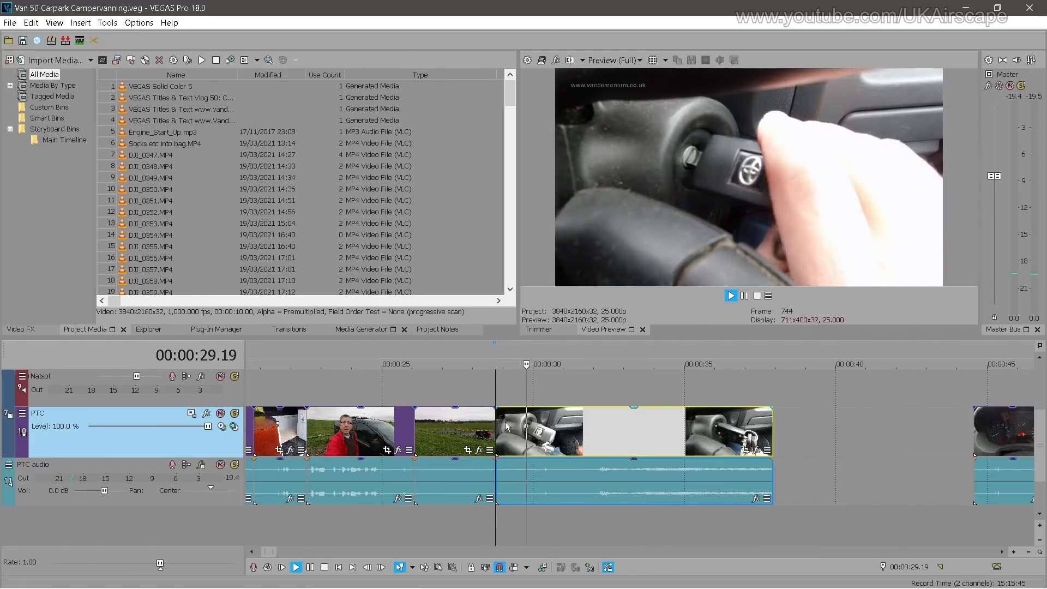
key(Return)
drag(498, 424, 564, 427)
key(space)
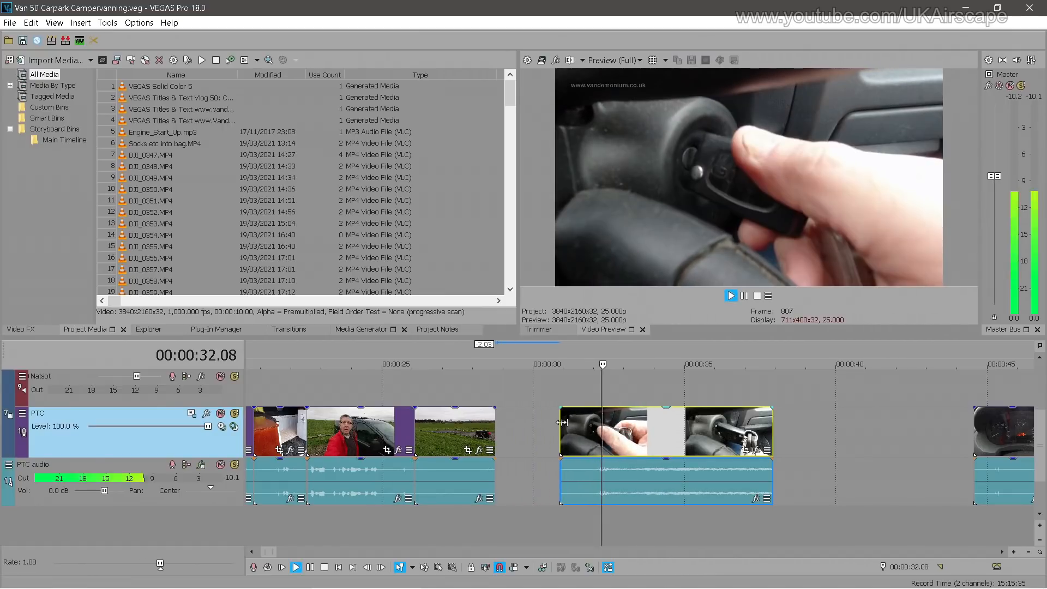
click(561, 423)
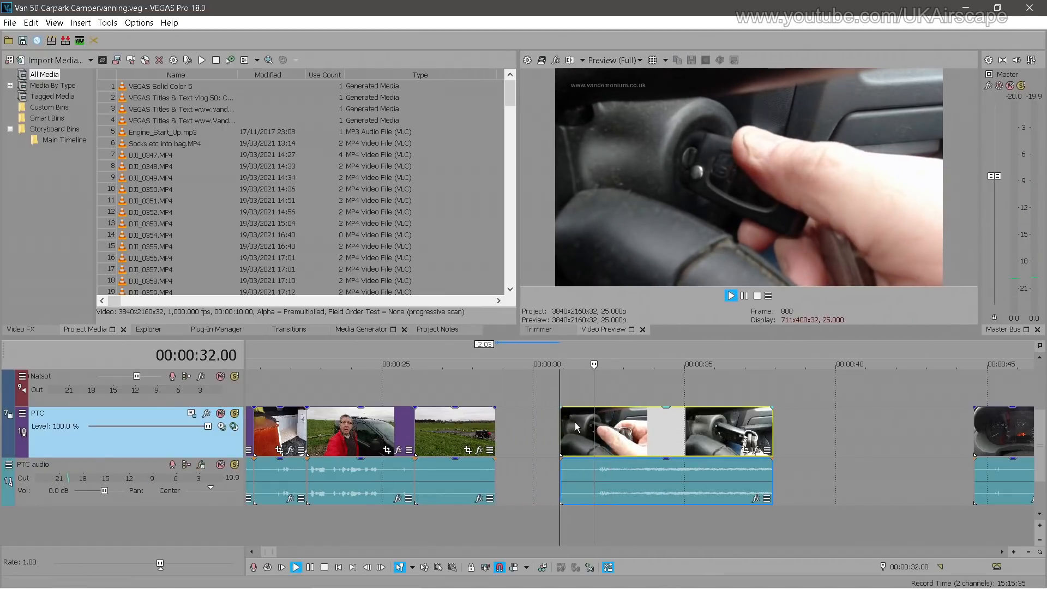
key(Return)
Trim about 3 s 23 frames off the end of the ignition key clip and check the frames where the key is turned
drag(770, 424, 653, 425)
click(604, 432)
click(626, 432)
scroll(706, 427, down, 1)
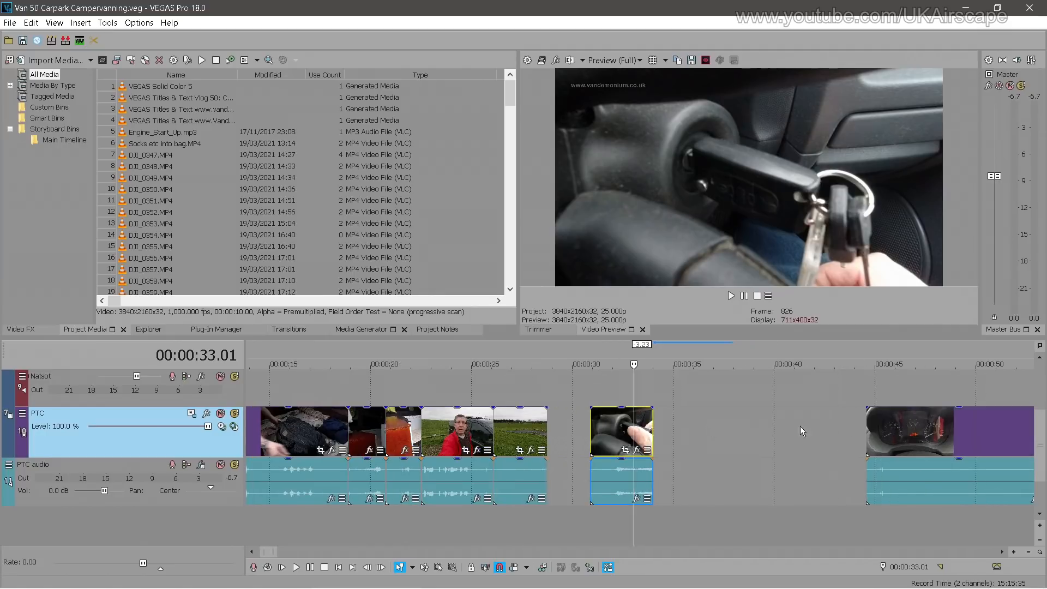
Locate the engine start in the dashboard clip at 00:00:55.10 and move the ignition key clip back against the grass field clip
click(898, 427)
scroll(904, 427, down, 1)
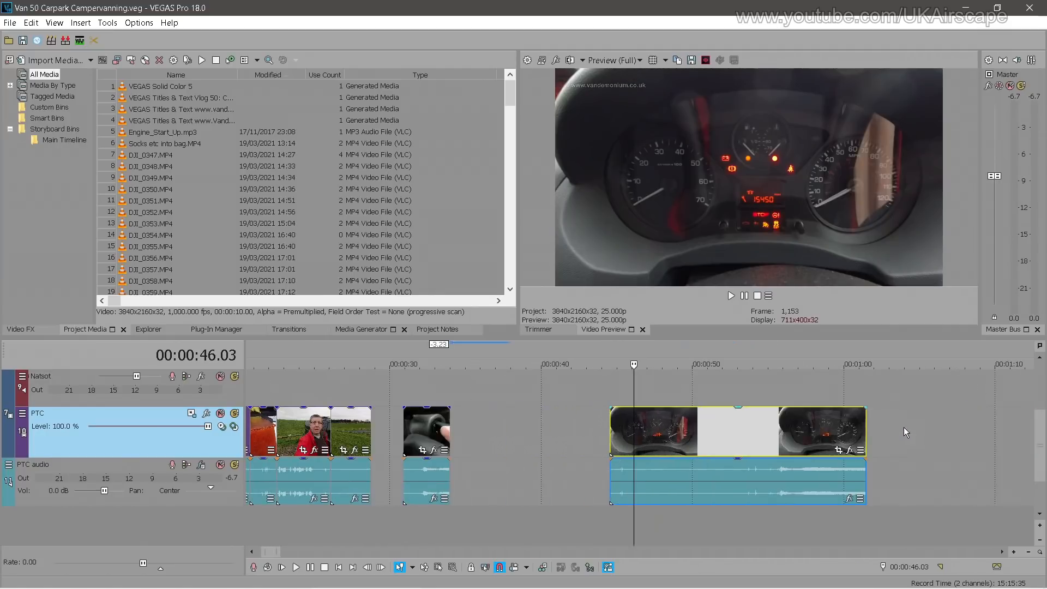
click(792, 428)
click(774, 426)
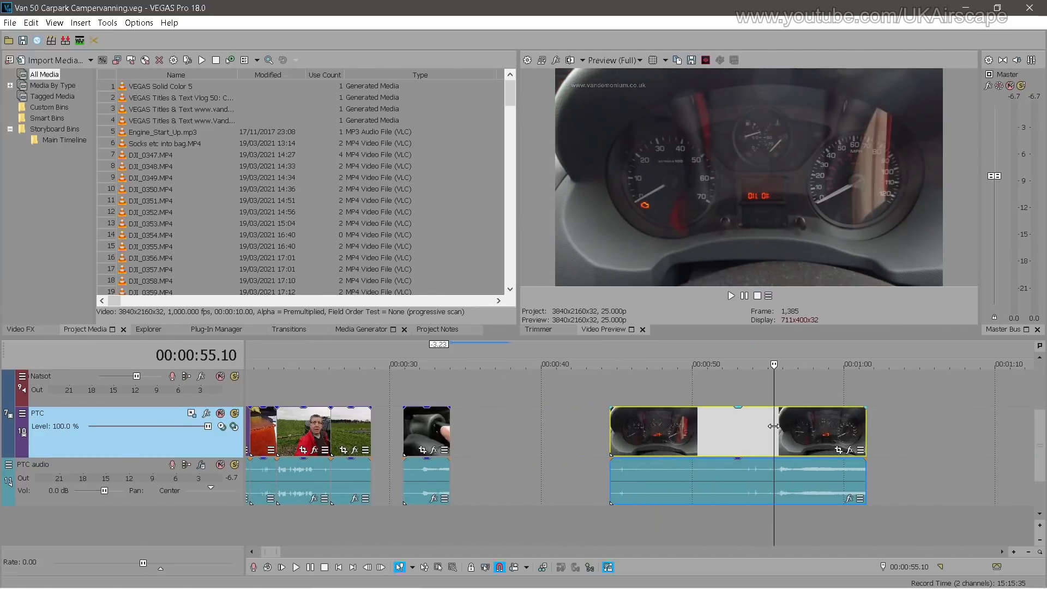
drag(426, 425, 404, 429)
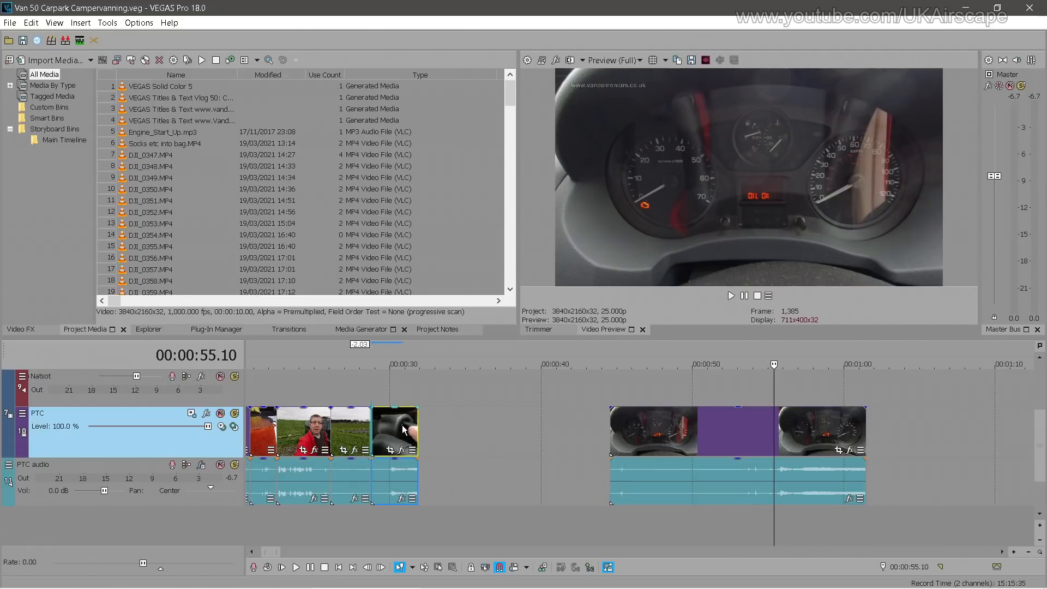
Trim the head of the dashboard clip to 00:00:55.10, play it, and trim about 8 more frames off the head
drag(611, 425, 774, 421)
key(space)
key(Return)
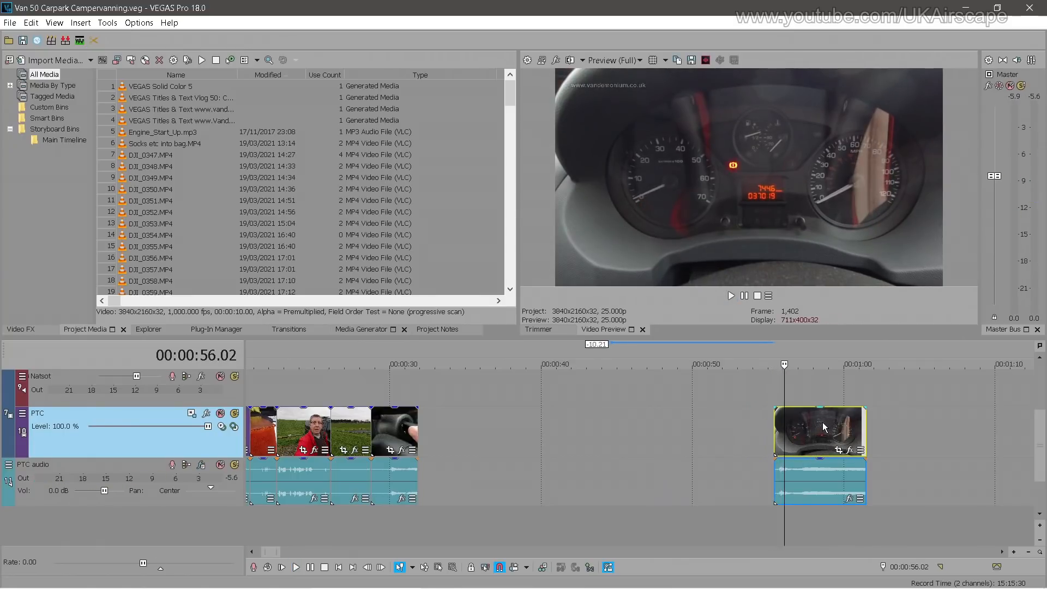
scroll(819, 426, up, 4)
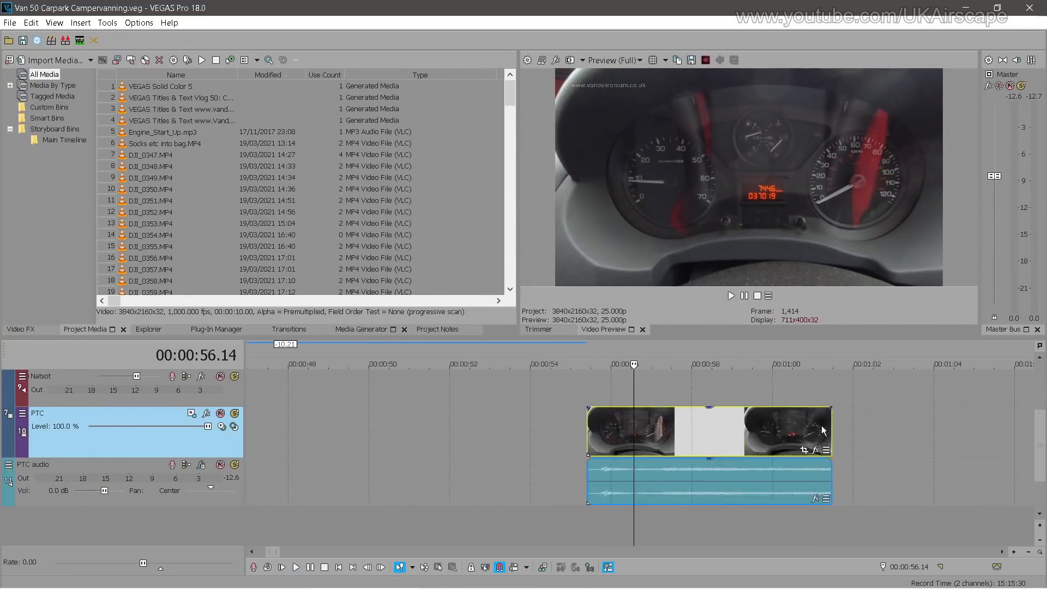
drag(540, 427, 565, 428)
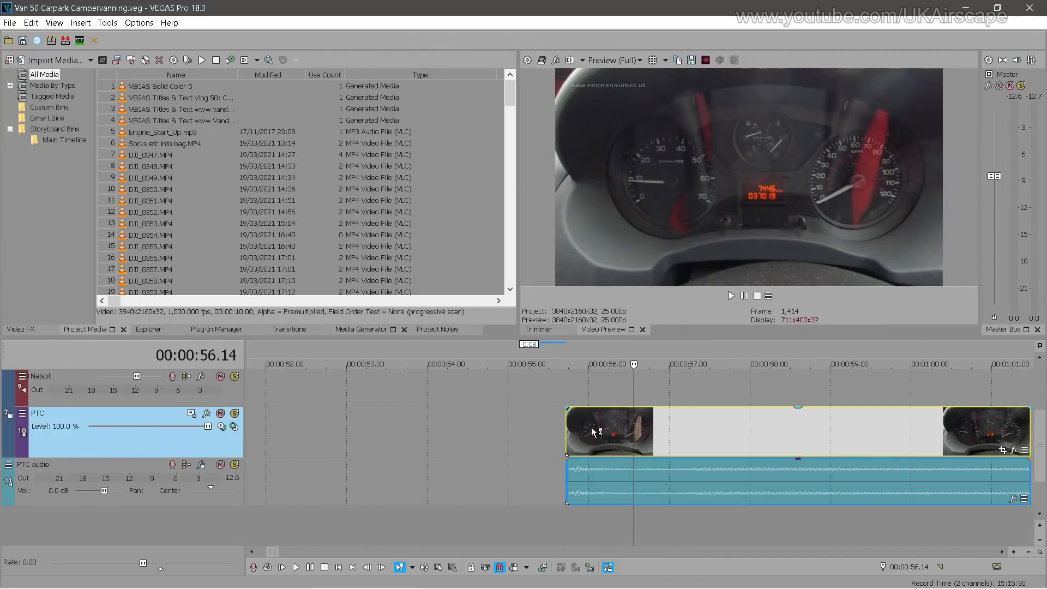
Move the dashboard clip and its audio onto the B-roll and Natsot tracks, over the ignition key clip from about 00:00:30.03
scroll(670, 437, down, 4)
drag(669, 438, 355, 436)
scroll(355, 432, up, 3)
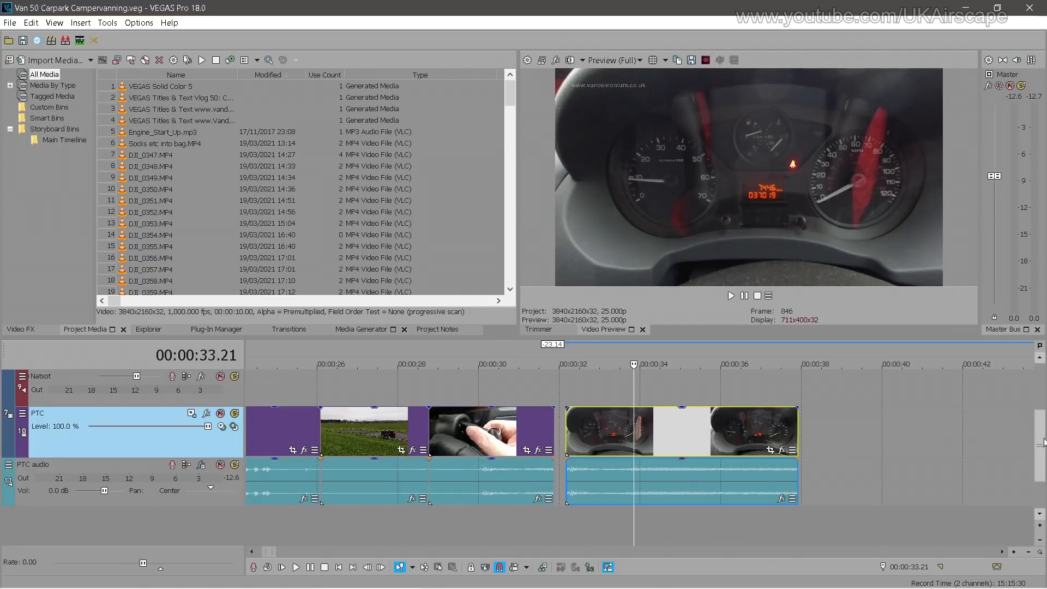
drag(1040, 439, 1040, 430)
drag(574, 393, 506, 387)
click(485, 423)
Shift the dashboard clip and its Natsot audio 1 frame earlier to line up with the ignition key clip's audio
scroll(618, 432, up, 4)
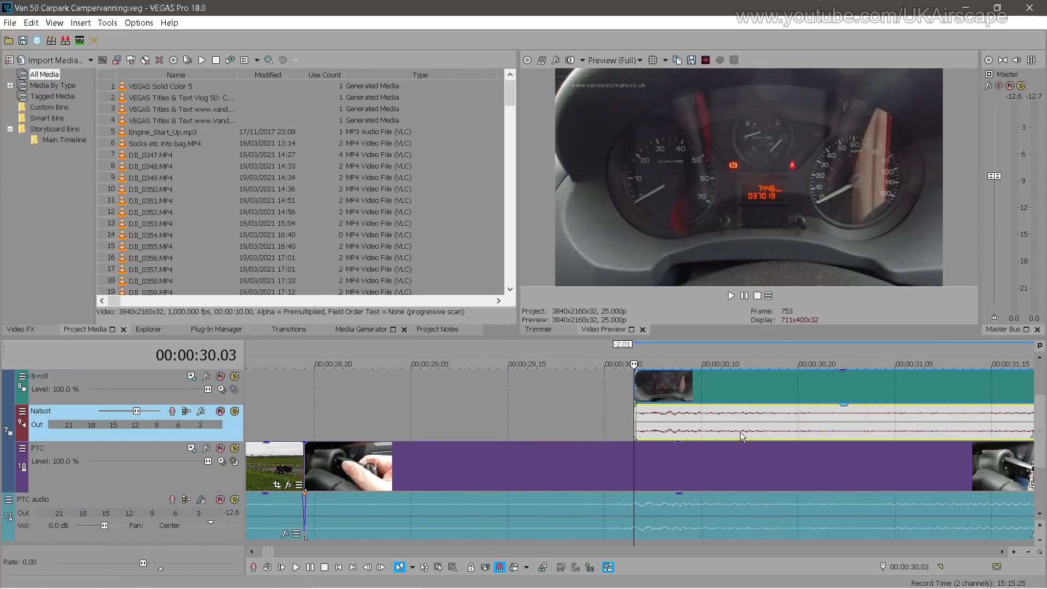
drag(662, 425, 656, 423)
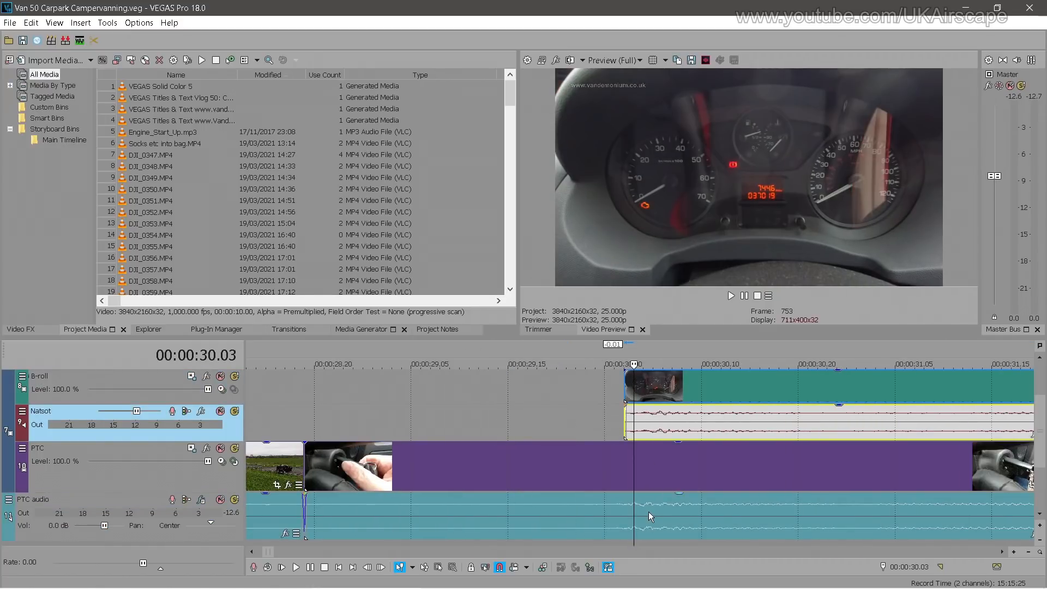
scroll(709, 441, down, 5)
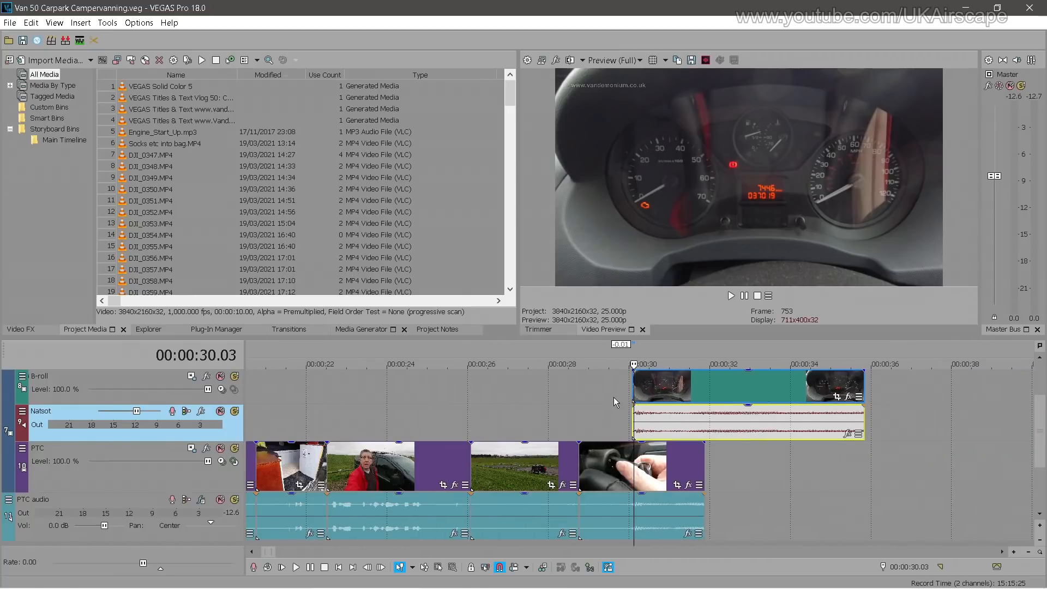
Play the dashboard shot over the ignition key clip and trim about 2 s 10 frames off the dashboard shot's end
click(616, 398)
key(space)
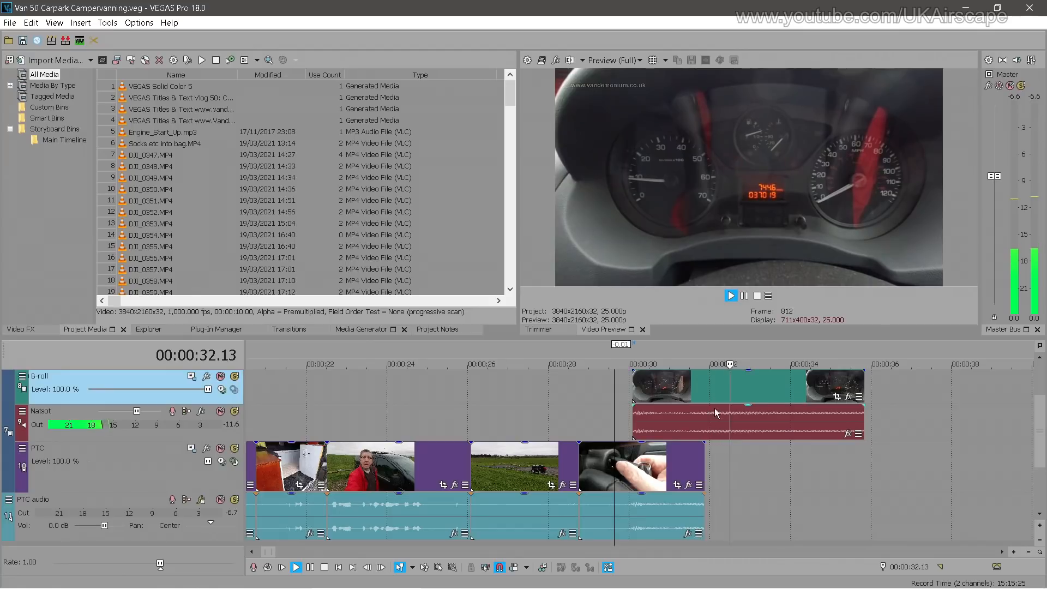
key(space)
drag(864, 385, 771, 390)
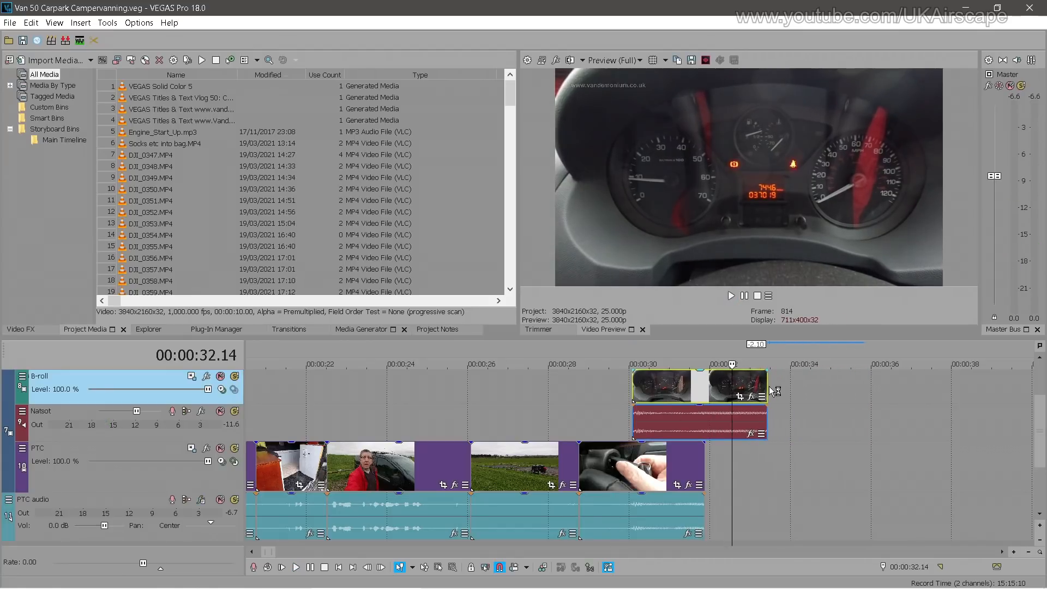
Lower the gain of the dashboard audio on the Natsot track to silence and play the engine start
click(687, 425)
drag(700, 407, 698, 460)
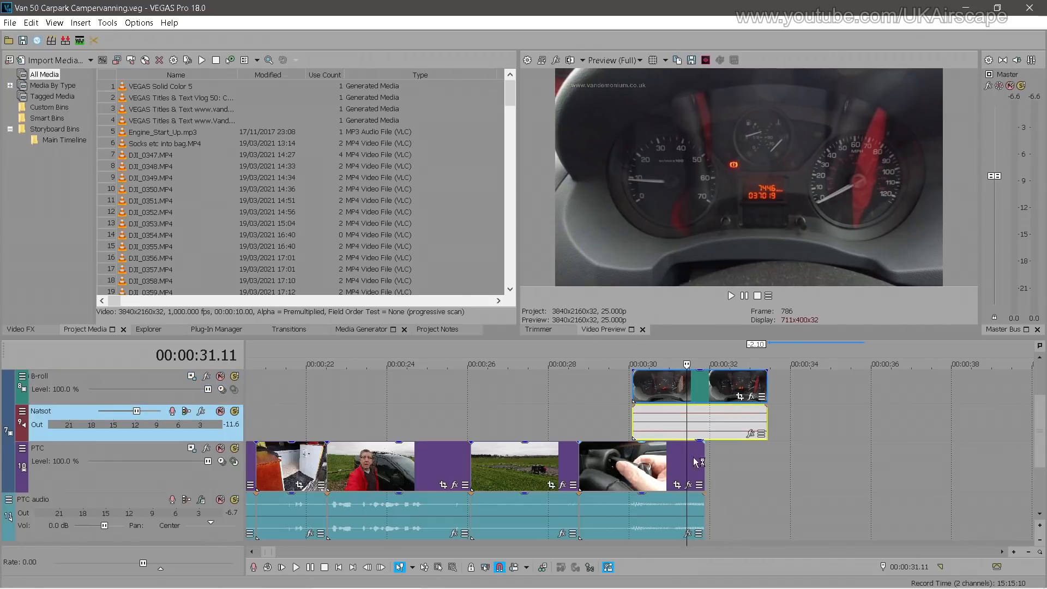
click(603, 415)
key(space)
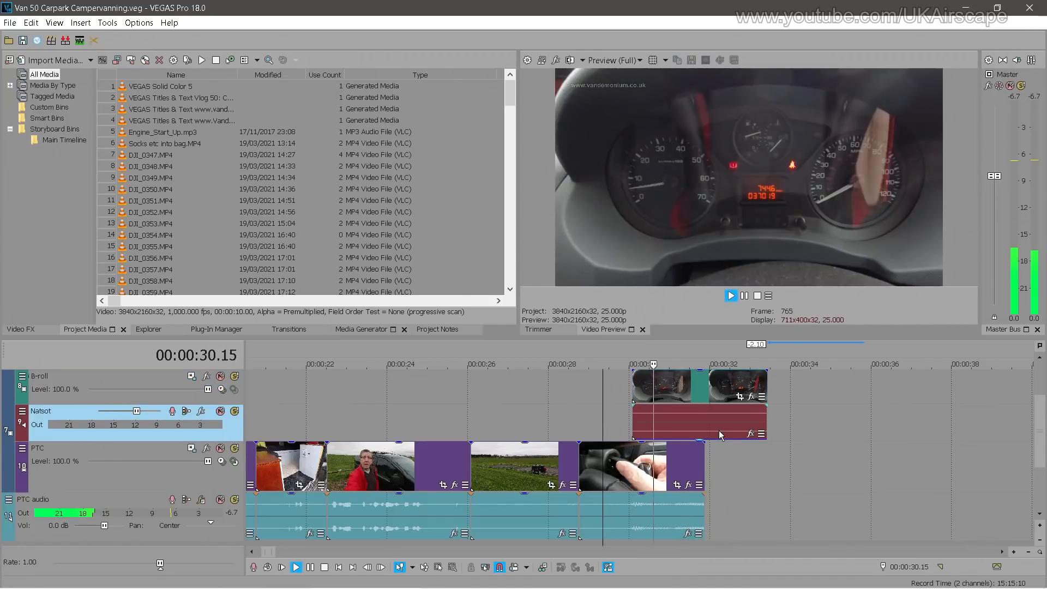
key(Return)
Trim the head of the Natsot dashboard audio to the ignition key clip's end, restore its gain to 0.0 dB, and play the transition
drag(631, 417, 704, 421)
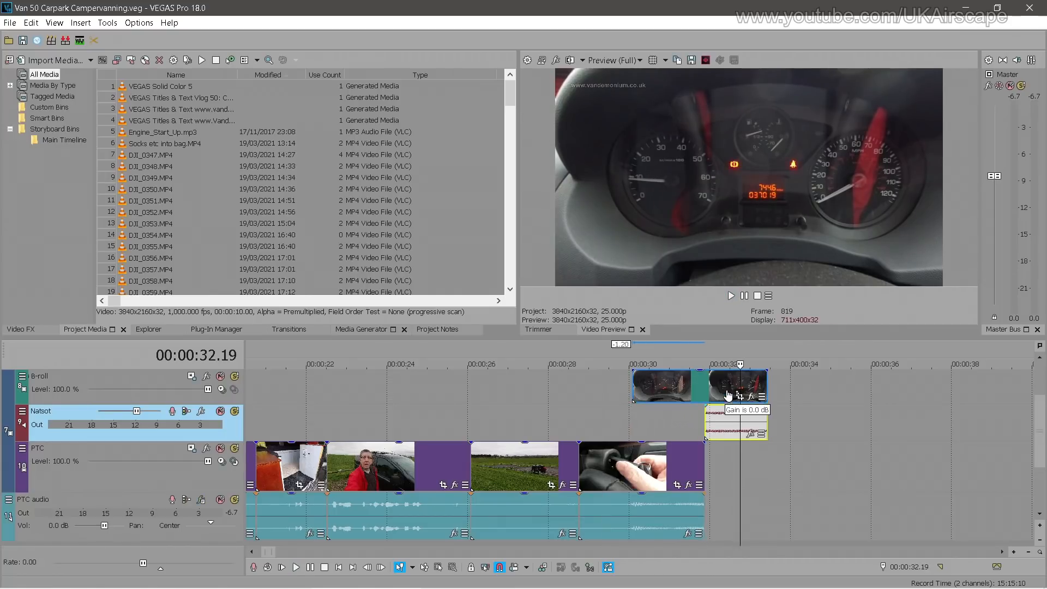
click(673, 424)
key(space)
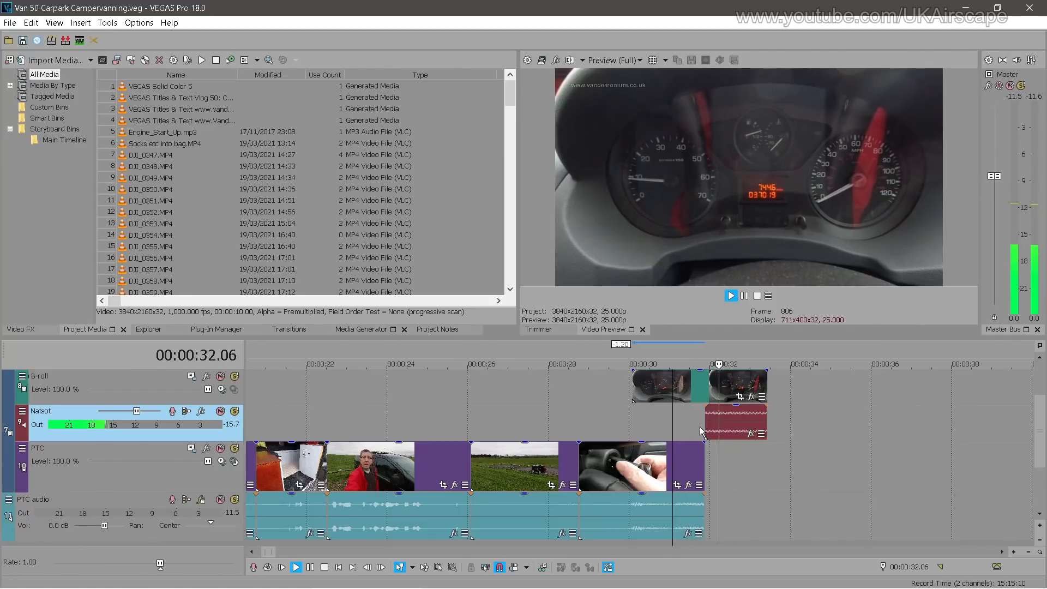
key(Return)
scroll(777, 454, down, 3)
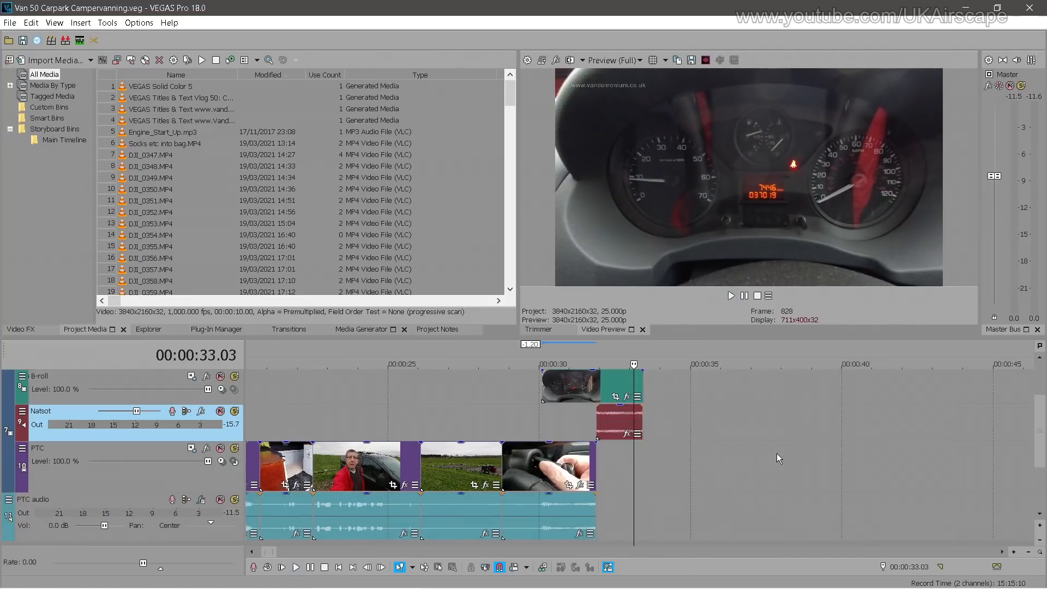
Extend the ignition key clip's PTC audio to the dashboard shot's end, and delete the Natsot dashboard audio with event grouping ignored
click(615, 515)
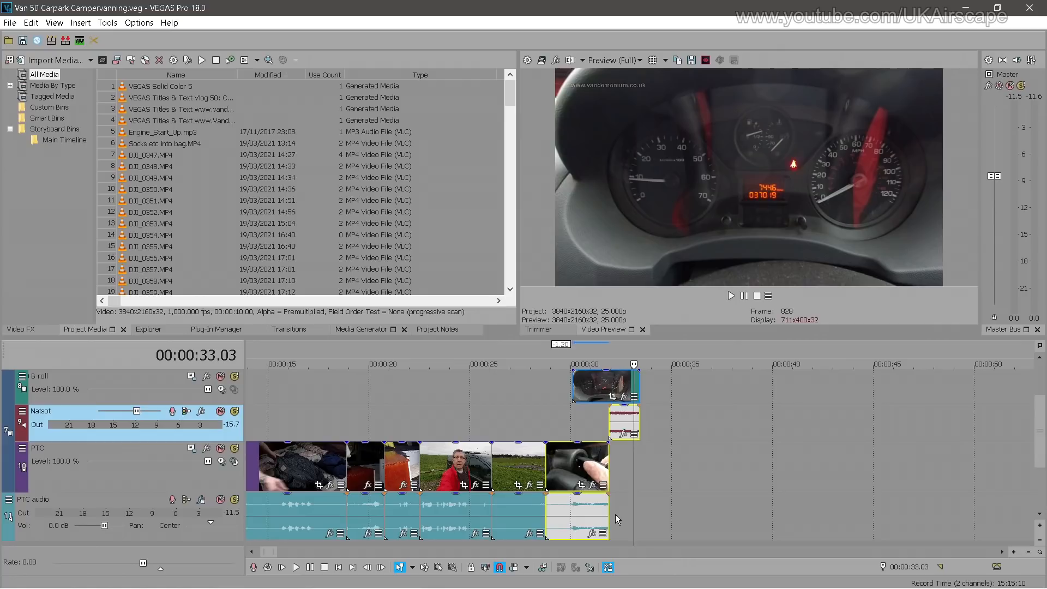
drag(608, 507, 638, 506)
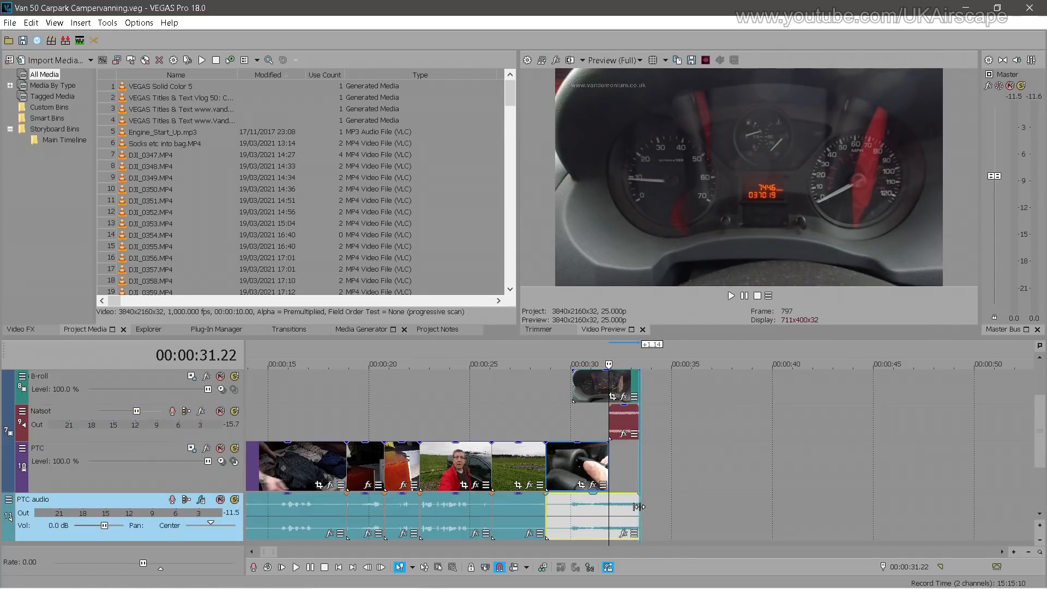
click(627, 420)
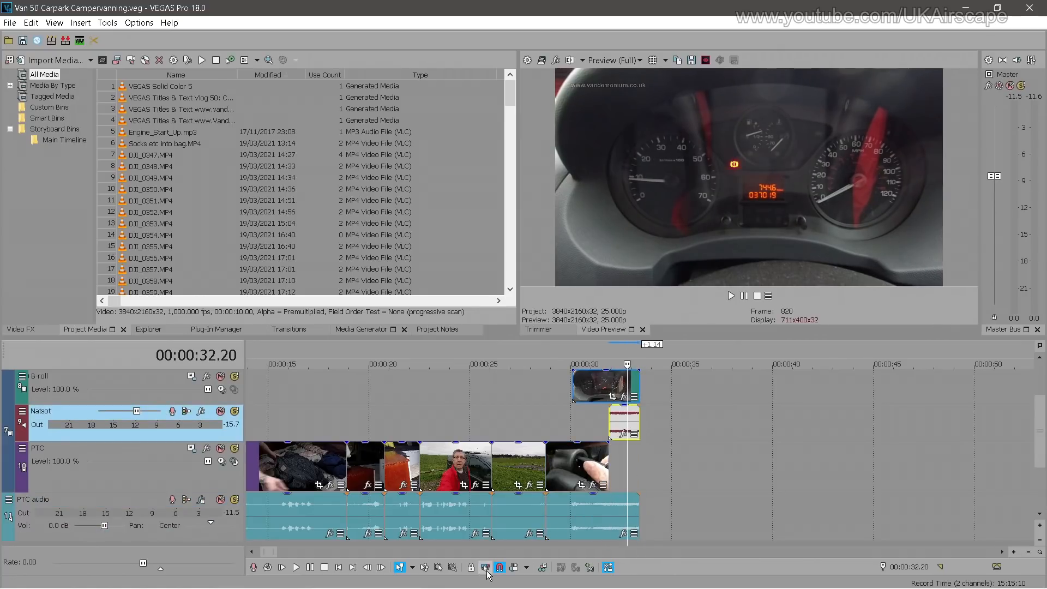
click(617, 419)
key(Delete)
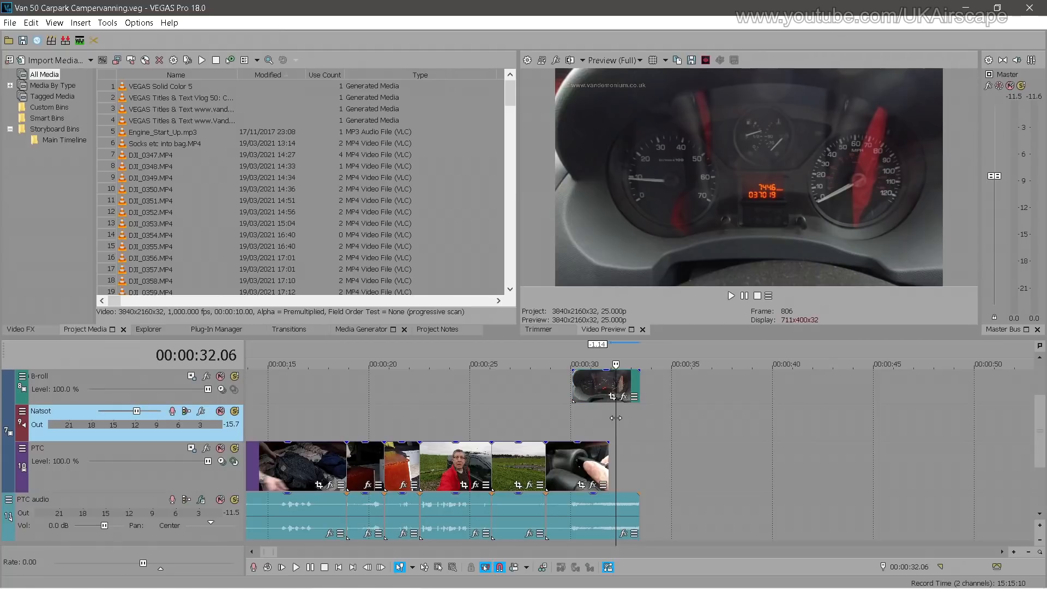
Trim the ignition key video to the dashboard shot's start, place the dashboard video against it on the PTC track, and play the cut
click(606, 461)
drag(606, 461, 584, 459)
click(536, 416)
key(space)
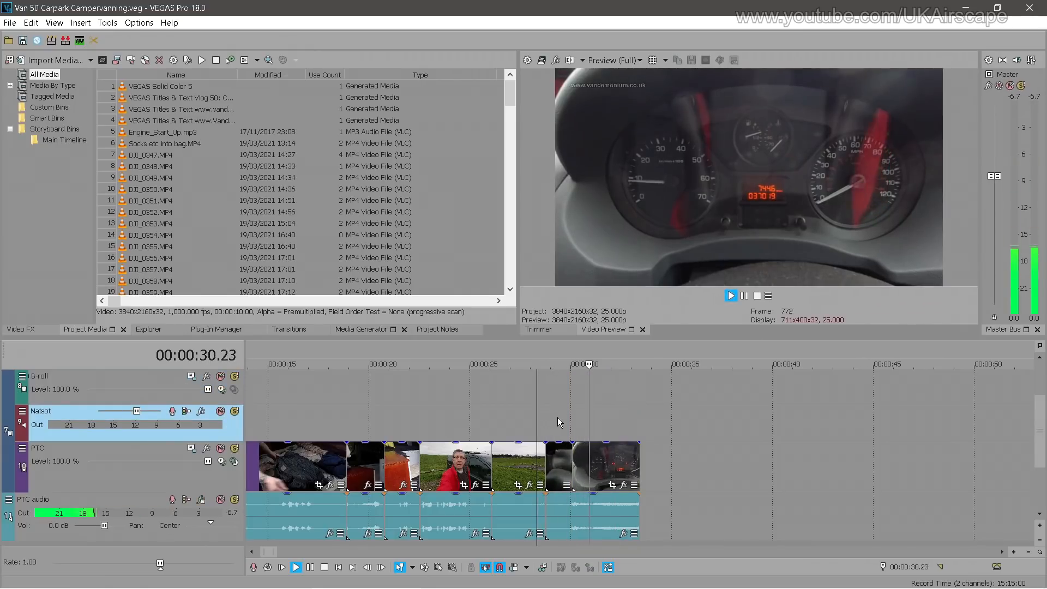
key(Return)
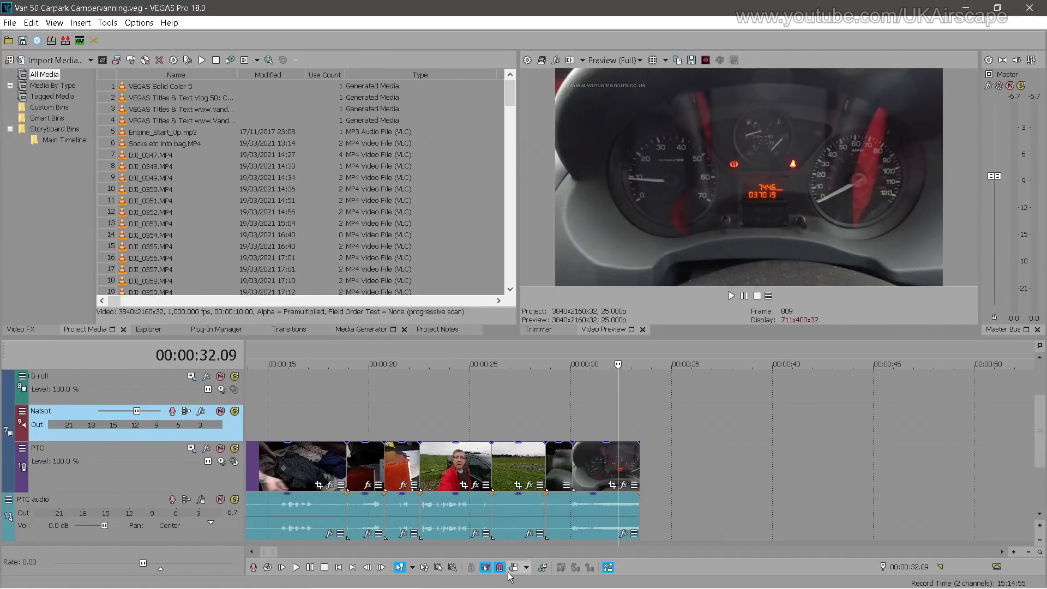
Play the PTC sequence from the red-jacket presenter clip through the ignition key shot into the dashboard shot
click(493, 417)
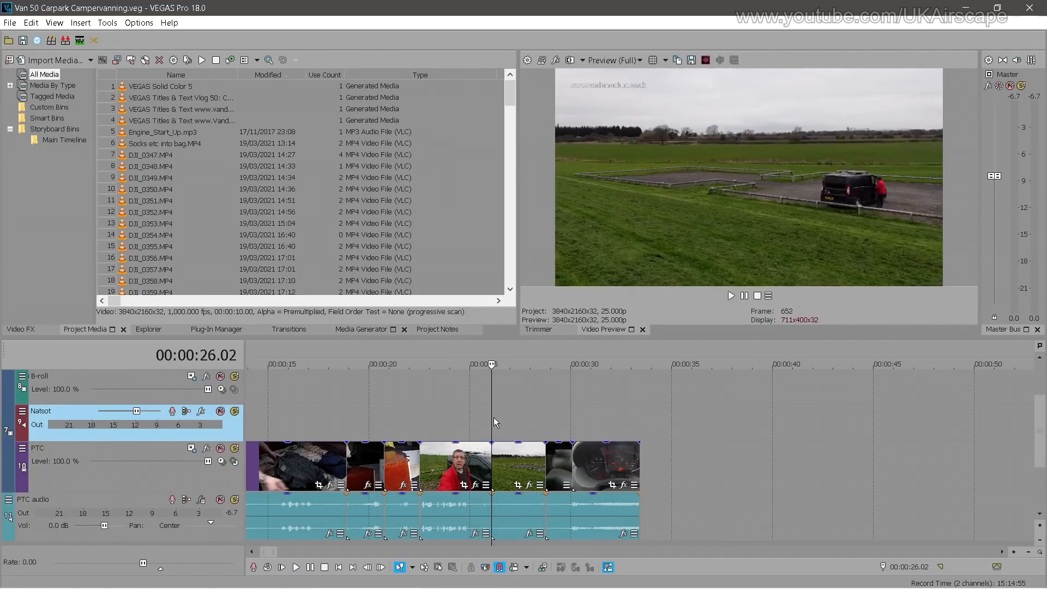
click(448, 418)
key(Return)
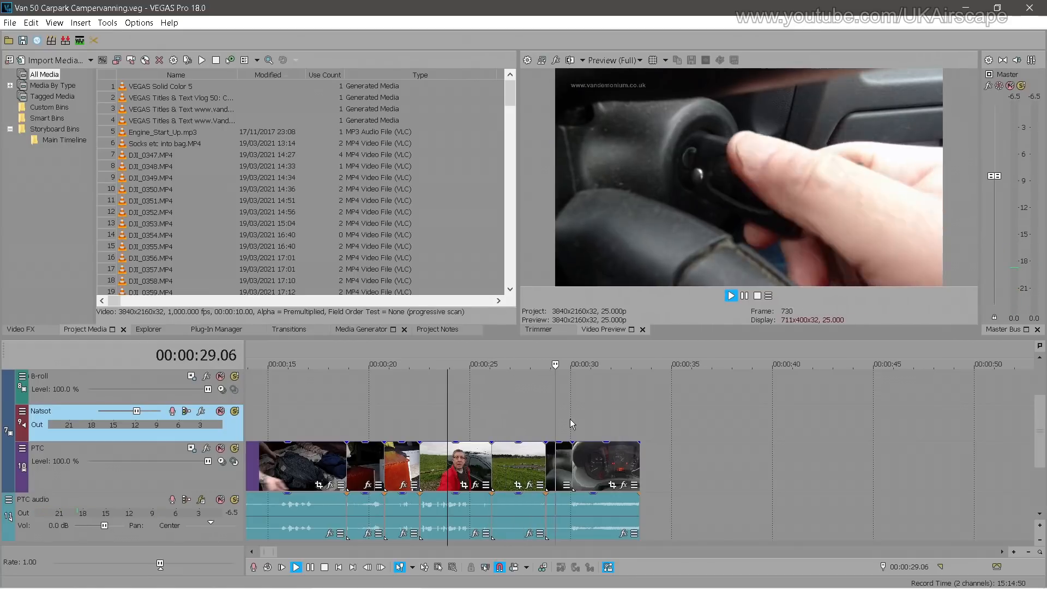
key(Return)
Ripple-move the long aerial car park clip and everything after it back against the end of the dashboard shot on the PTC track
scroll(698, 419, down, 3)
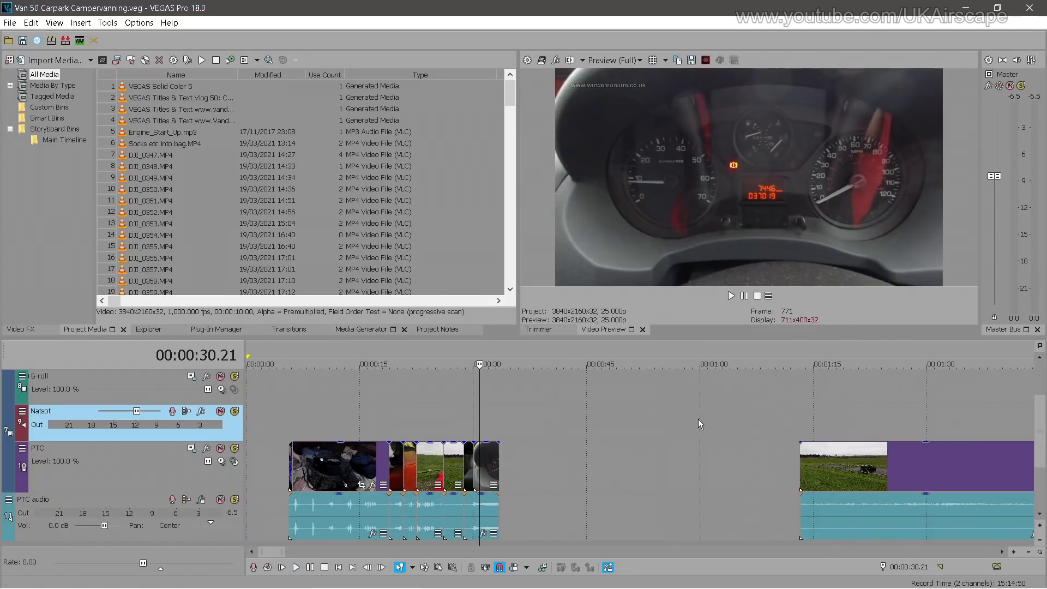
drag(842, 469, 567, 482)
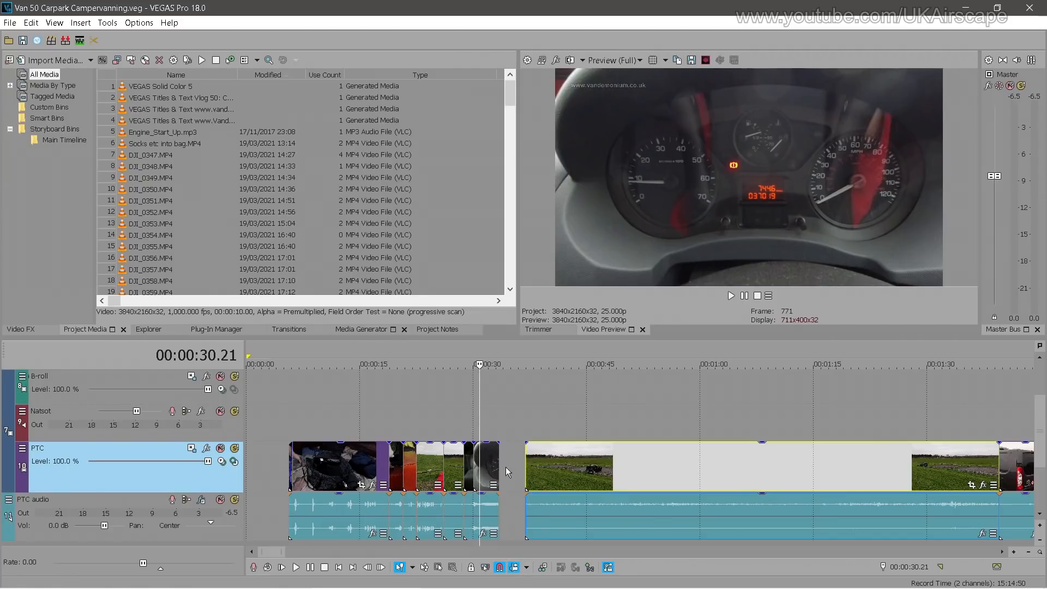
scroll(692, 467, down, 5)
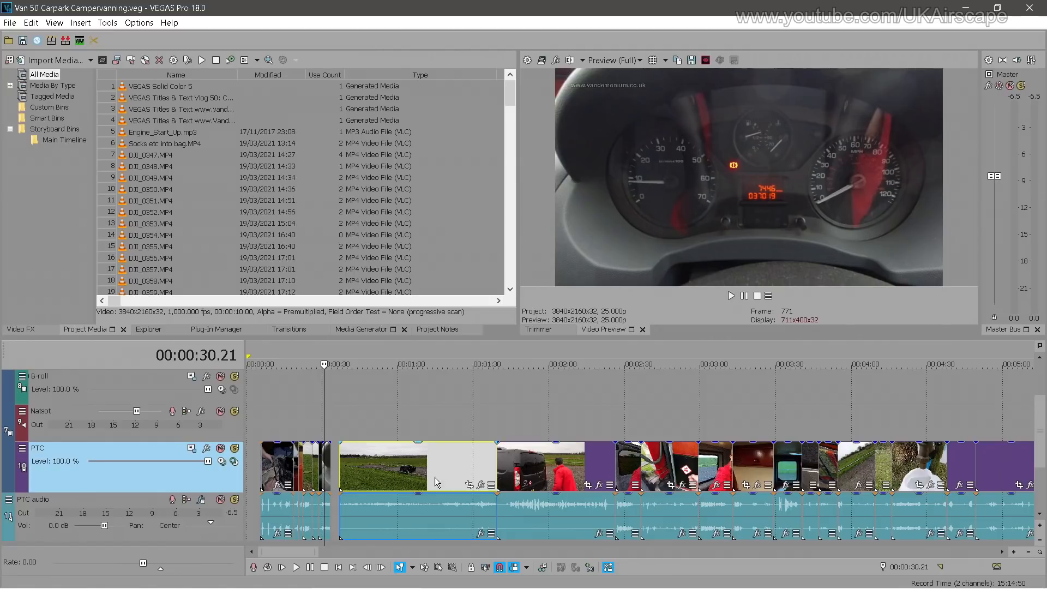
drag(406, 472, 491, 471)
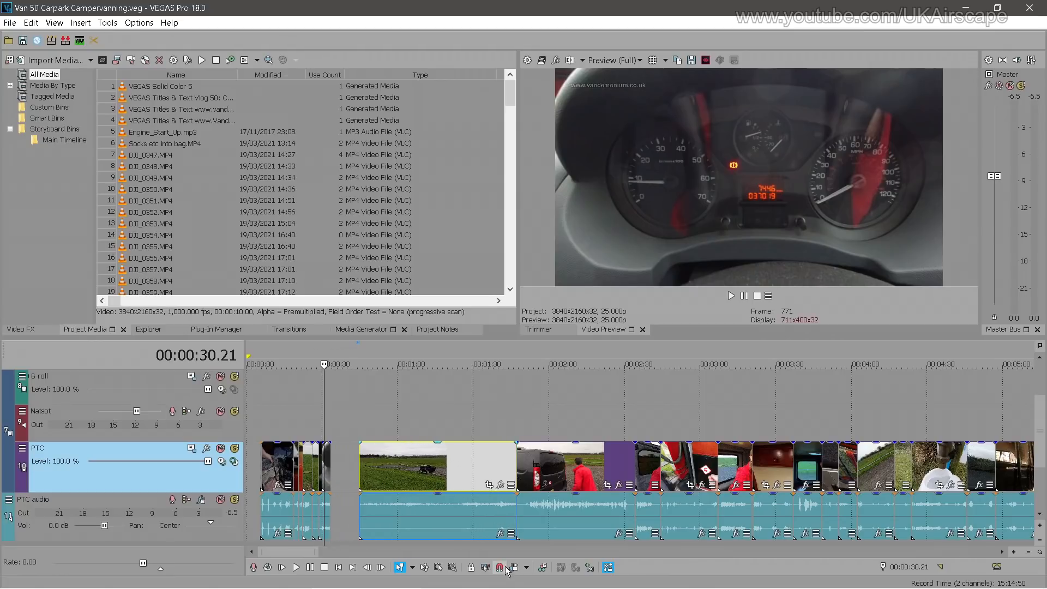
click(385, 470)
scroll(410, 472, up, 6)
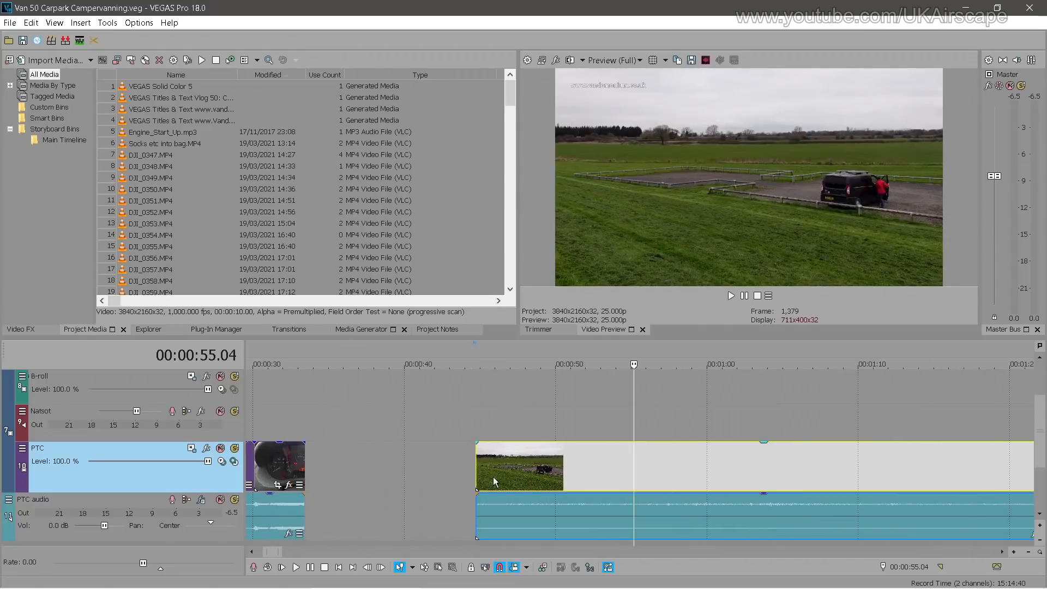
click(457, 470)
scroll(499, 473, up, 2)
drag(790, 462, 613, 463)
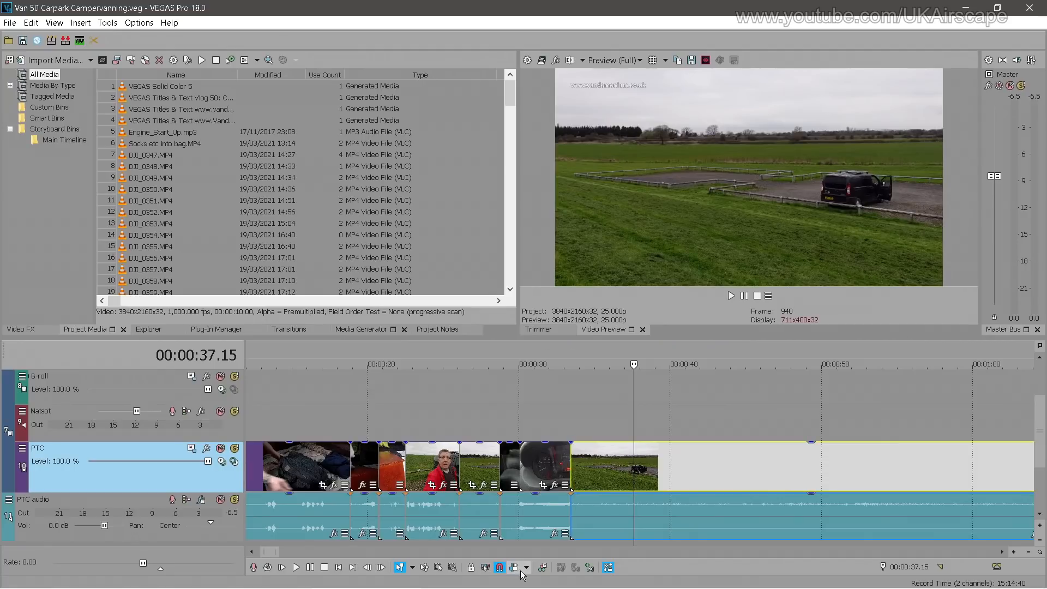
Trim the aerial clip's head with ripple to shortly before the van drives off, and play the cut from the dashboard shot
click(741, 467)
scroll(736, 467, down, 4)
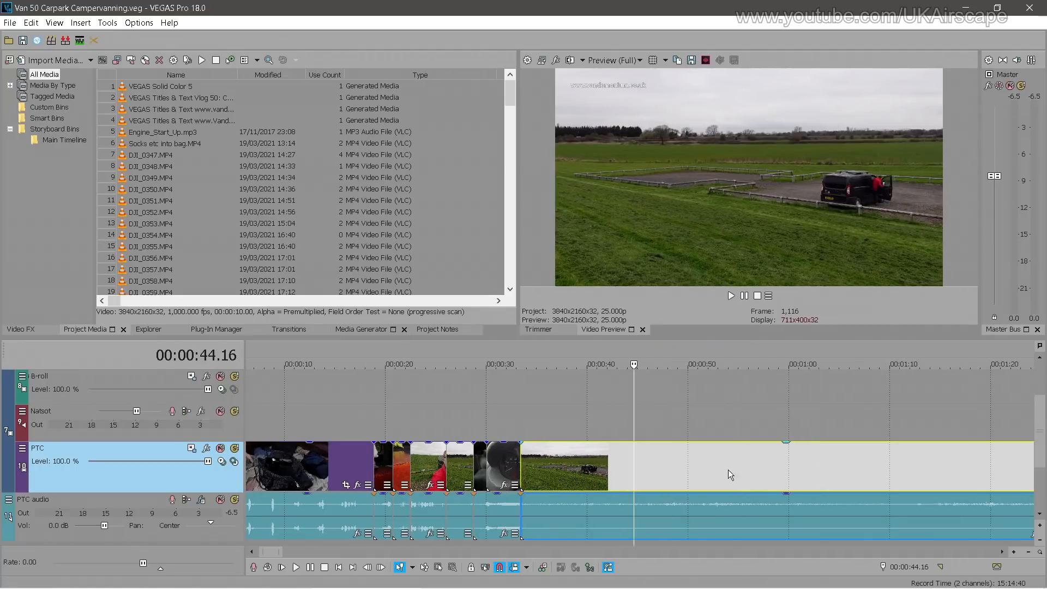
click(599, 464)
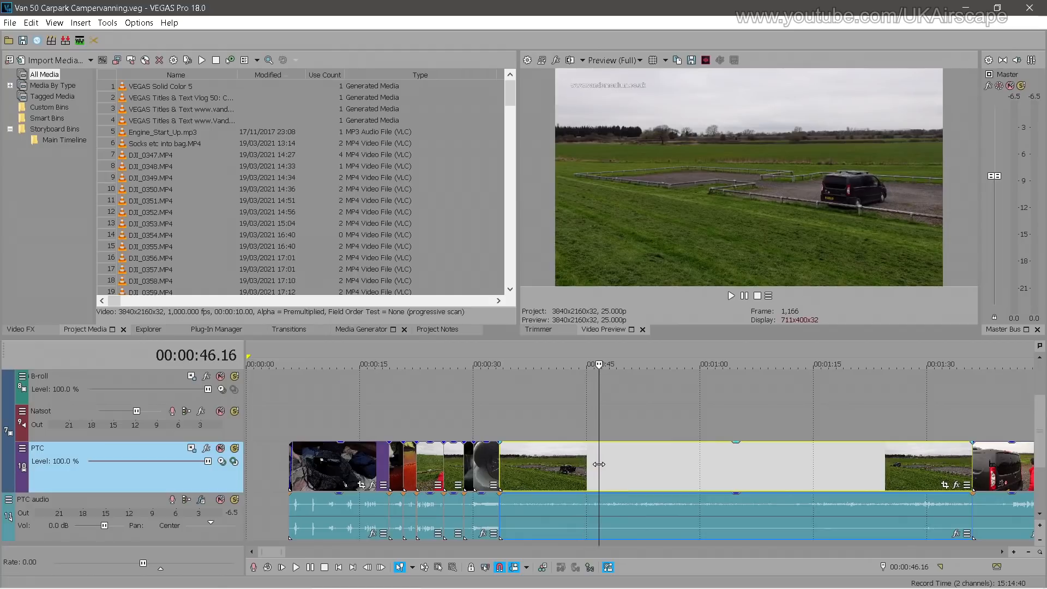
mouse_move(592, 464)
mouse_down()
mouse_move(576, 464)
mouse_move(595, 465)
mouse_up()
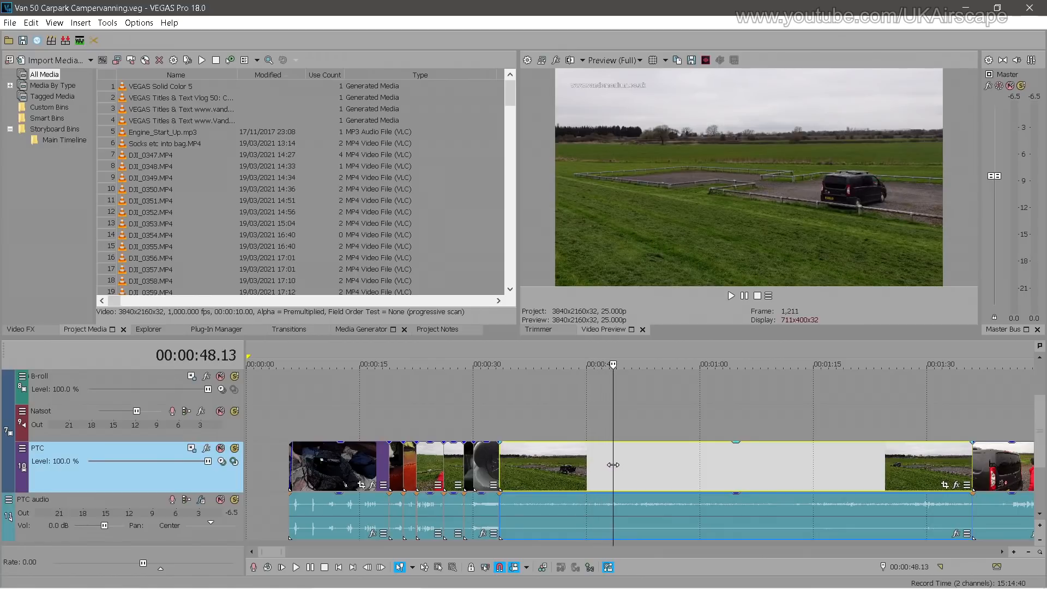
mouse_move(648, 460)
mouse_down()
mouse_move(663, 460)
mouse_move(652, 459)
mouse_up()
drag(501, 459, 652, 459)
click(483, 420)
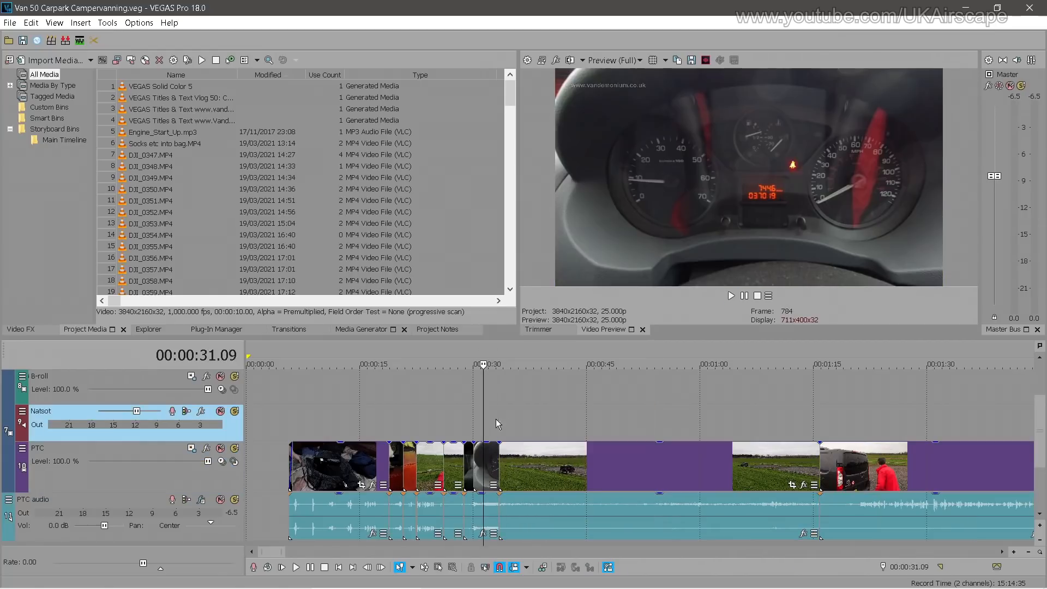
key(space)
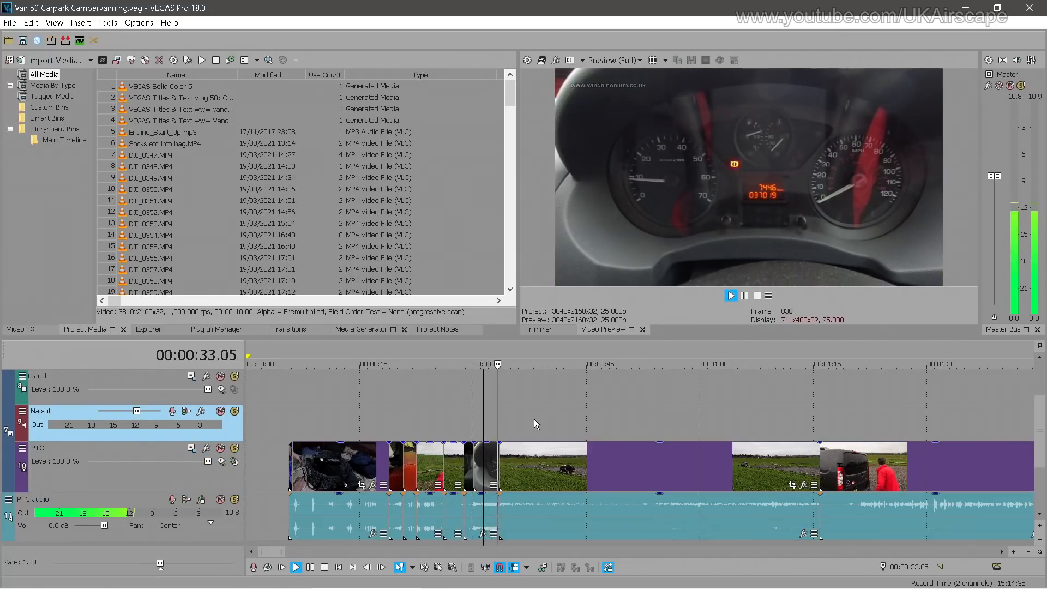
scroll(647, 414, up, 4)
key(Return)
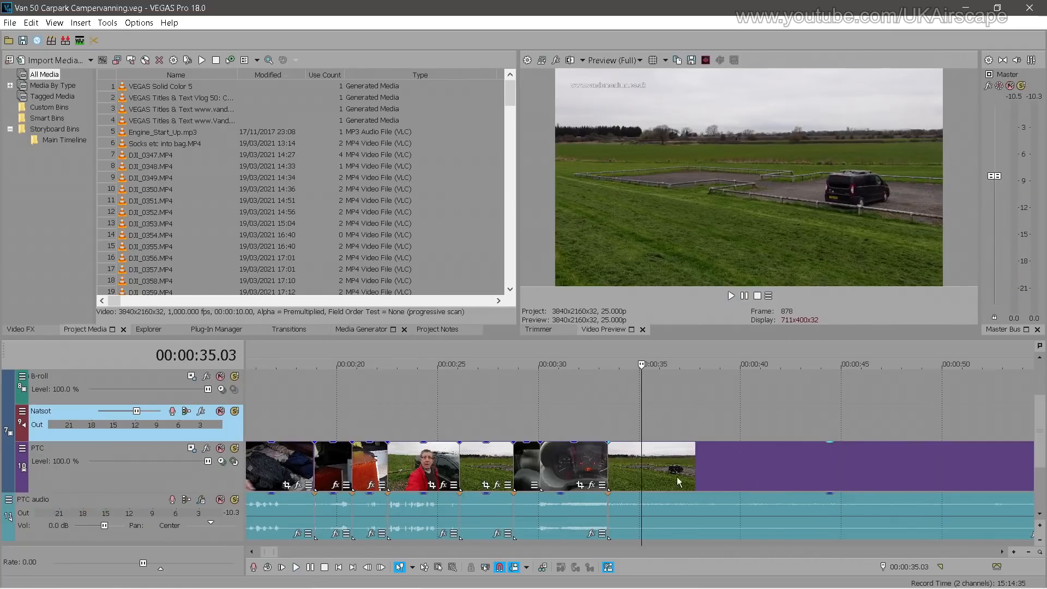
Trim the aerial clip's head slightly more with ripple so the van moves off sooner, and replay the cut
scroll(677, 476, up, 4)
mouse_move(511, 461)
mouse_down()
mouse_move(632, 462)
mouse_move(510, 461)
mouse_up()
click(450, 414)
key(space)
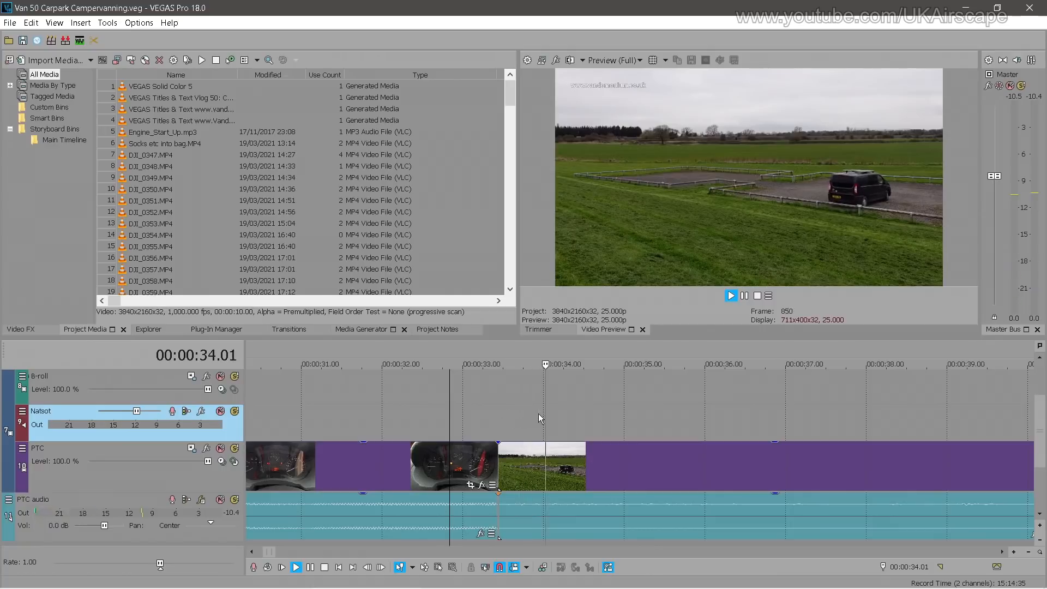
key(Return)
Split the aerial clip at about 00:00:48 where the van has parked, ripple-trim the second part's head, and play the join
scroll(642, 433, down, 8)
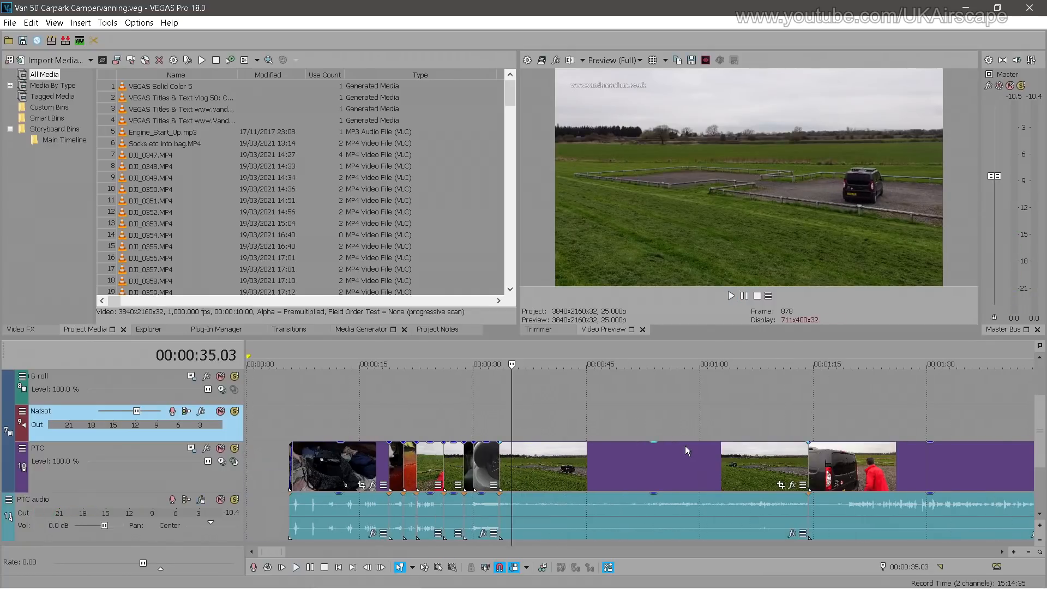
drag(511, 399, 599, 399)
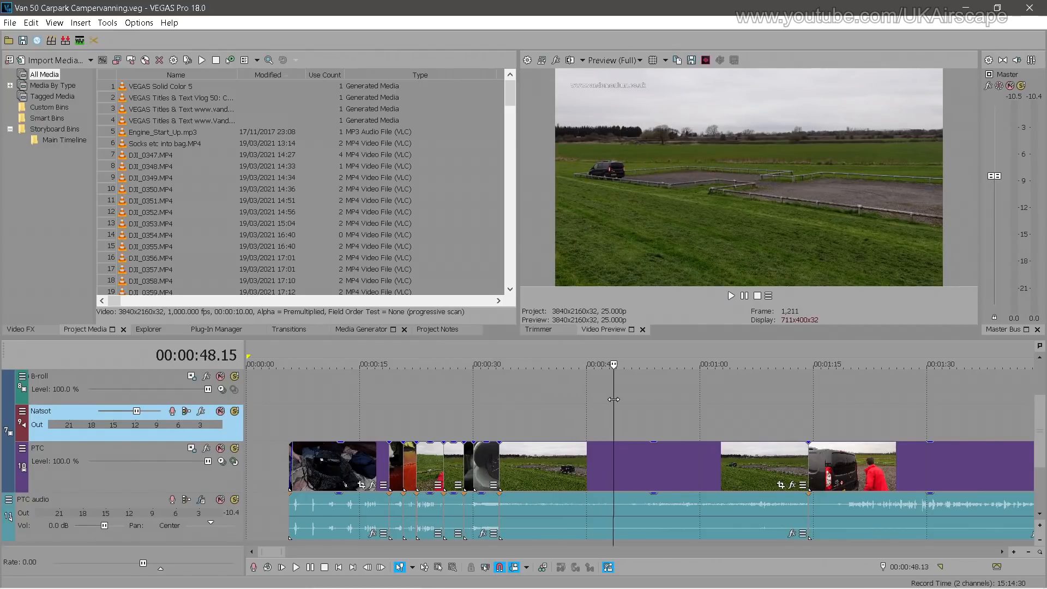
drag(602, 399, 613, 399)
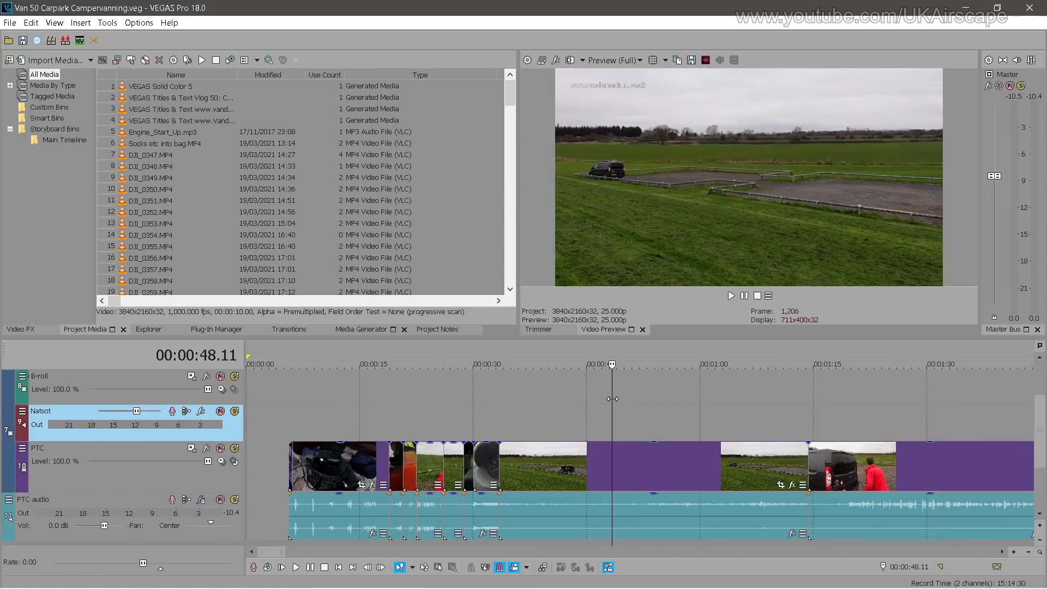
click(614, 452)
key(s)
drag(617, 450, 648, 450)
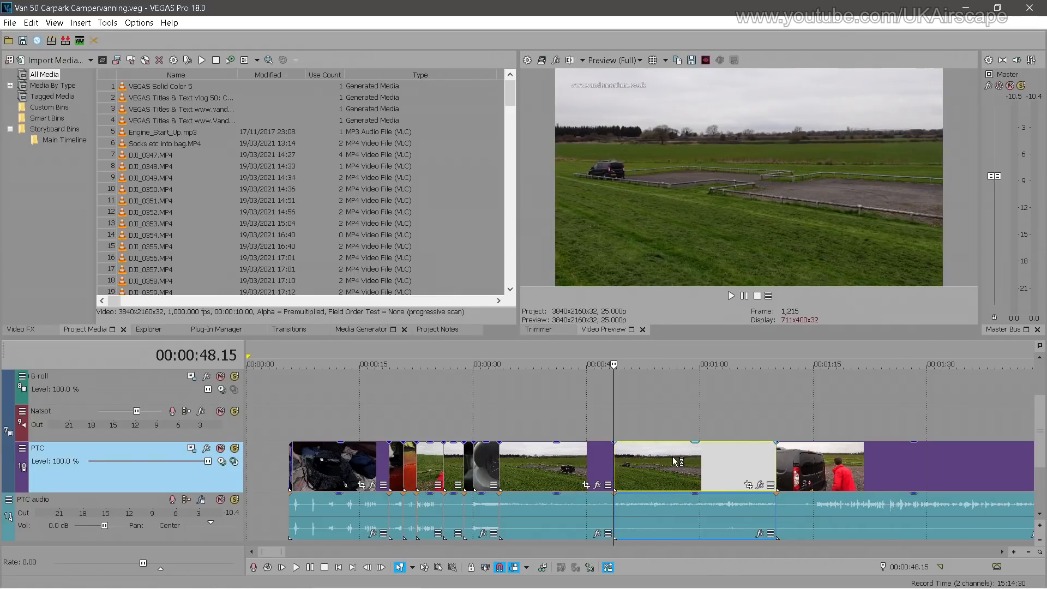
click(600, 419)
key(space)
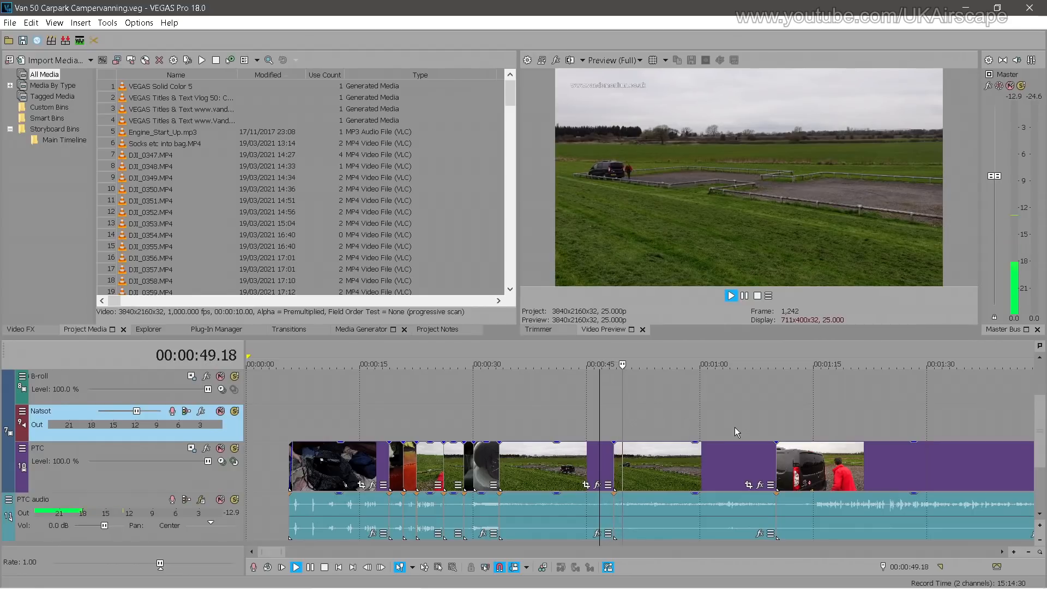
key(Return)
Ripple-trim the second aerial part's tail to about 00:00:50, and play the cut into the presenter clip behind the van
scroll(744, 426, up, 3)
scroll(902, 457, down, 2)
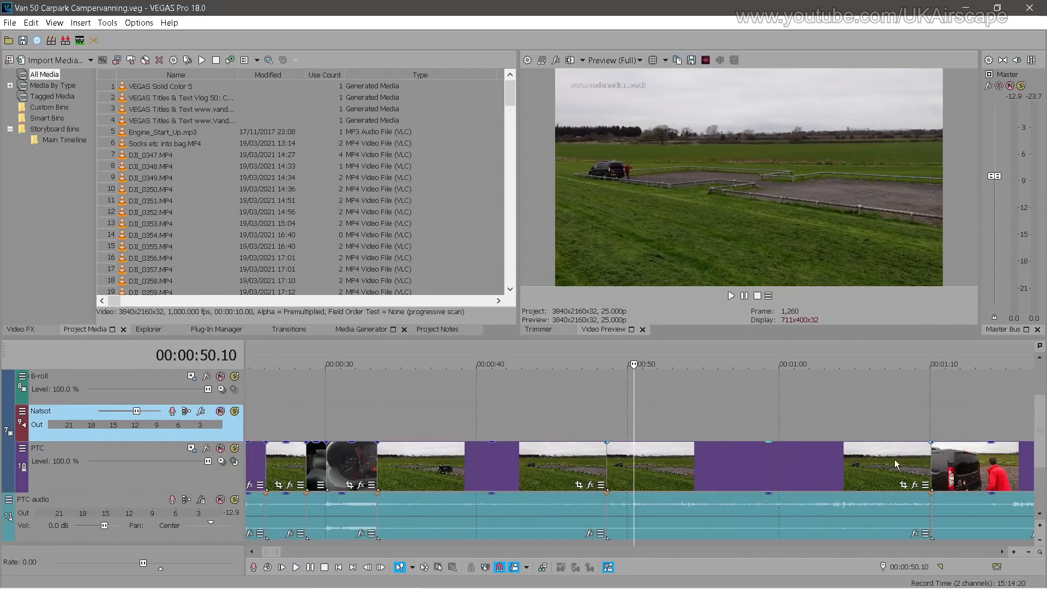
drag(929, 462, 698, 457)
click(597, 428)
key(space)
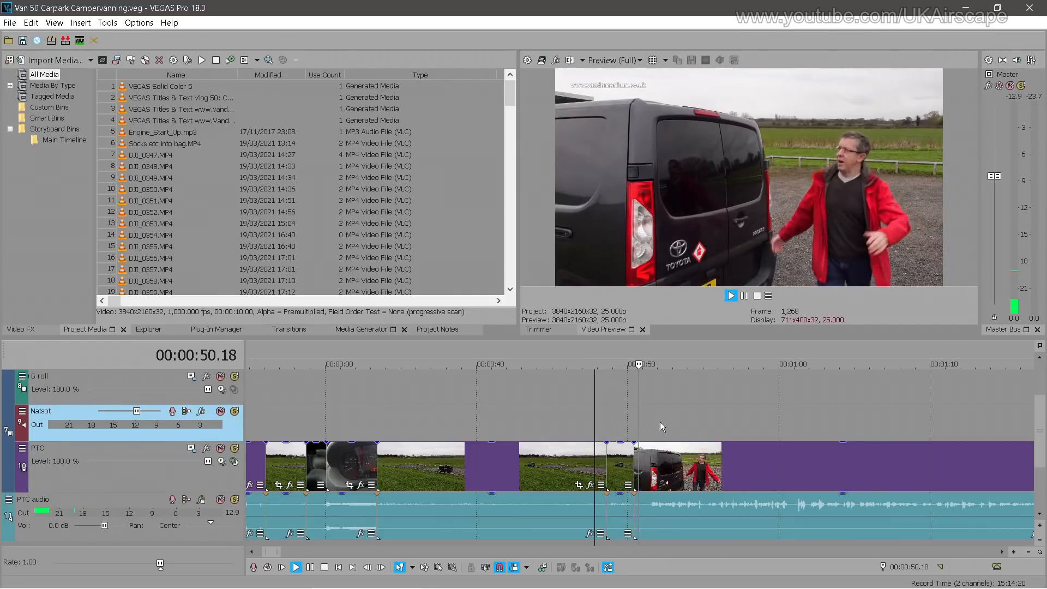
scroll(783, 418, down, 3)
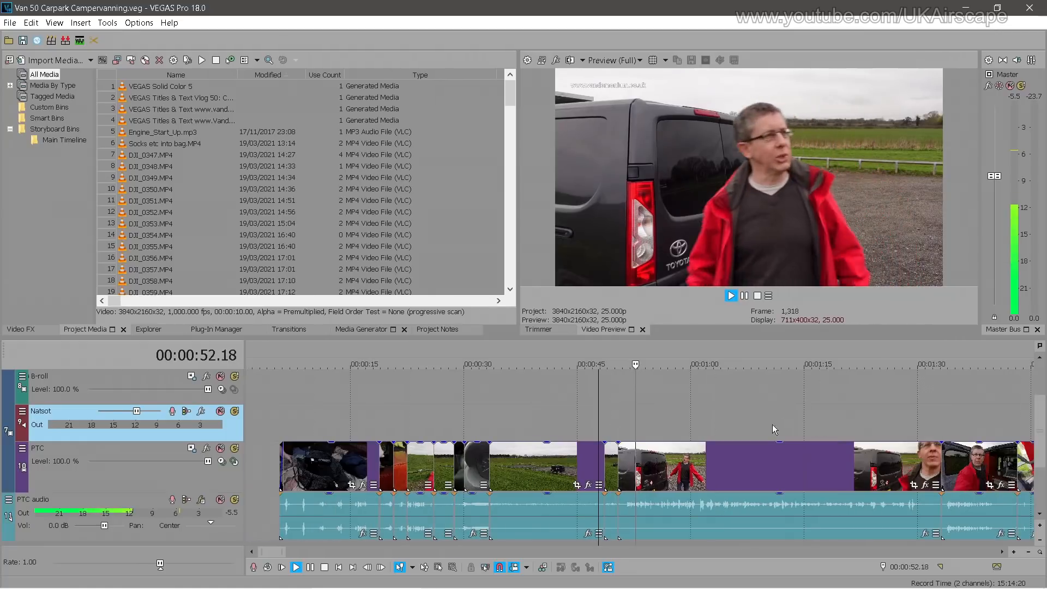
Play the end of the presenter clip behind the van, and ripple-trim its tail to about 00:01:30
click(866, 420)
scroll(910, 418, up, 3)
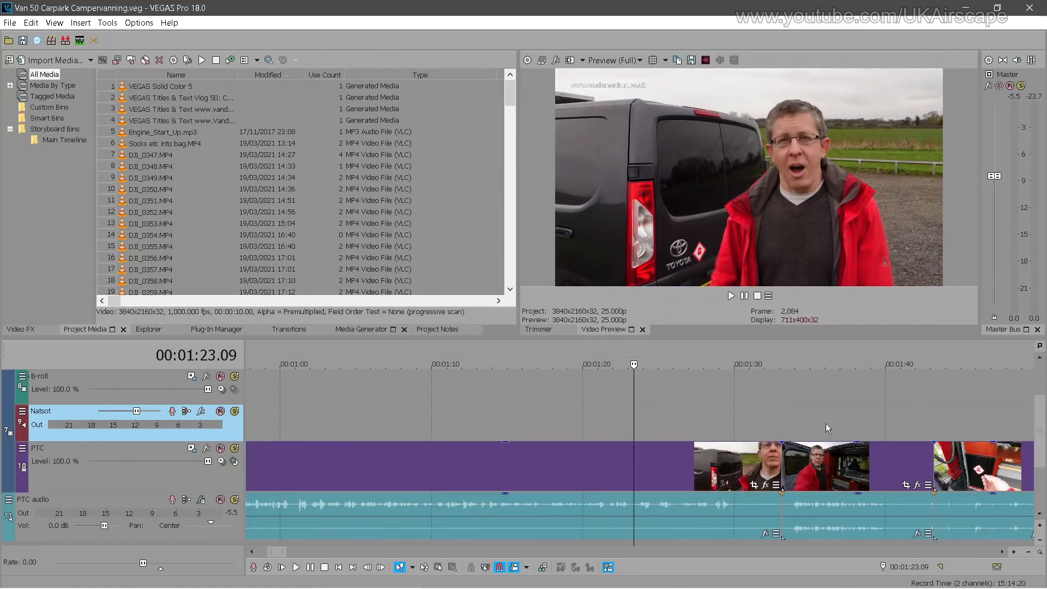
click(774, 464)
scroll(808, 459, up, 4)
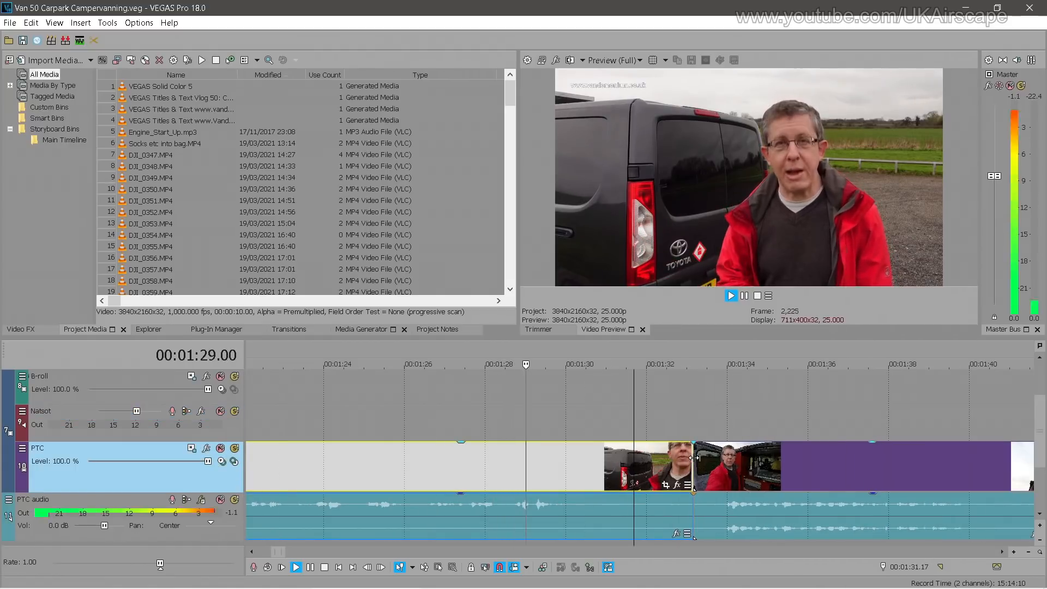
key(Return)
drag(691, 456, 588, 456)
scroll(714, 454, down, 3)
scroll(713, 454, down, 3)
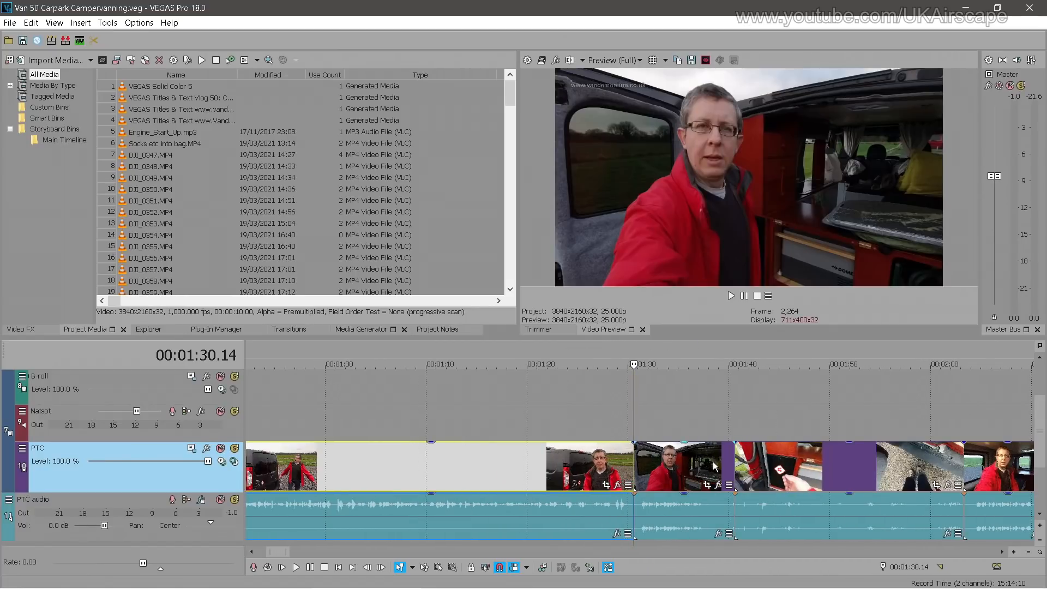
scroll(639, 462, down, 7)
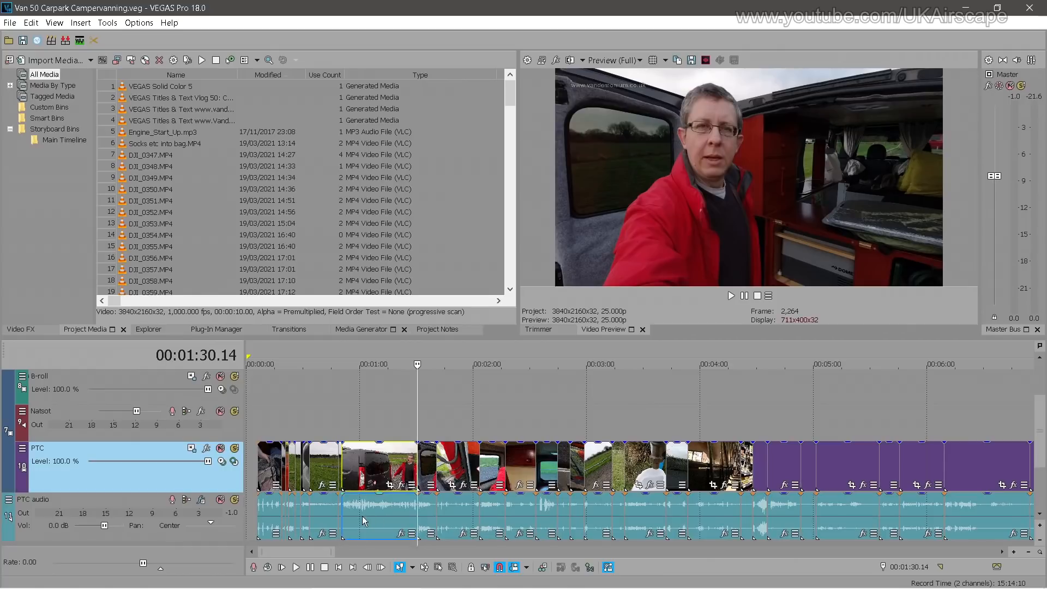
click(272, 524)
scroll(672, 518, up, 5)
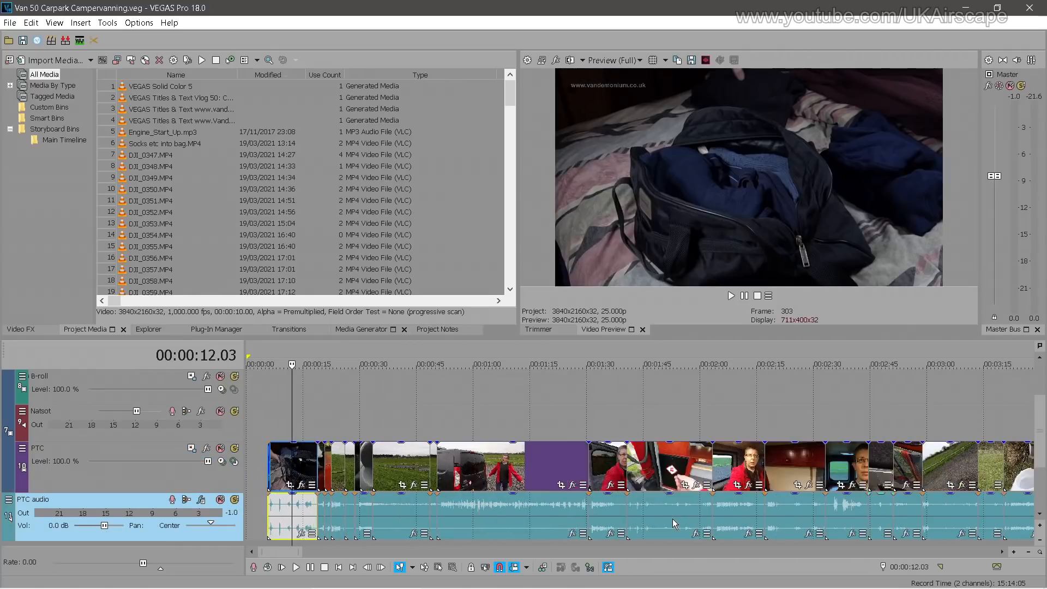
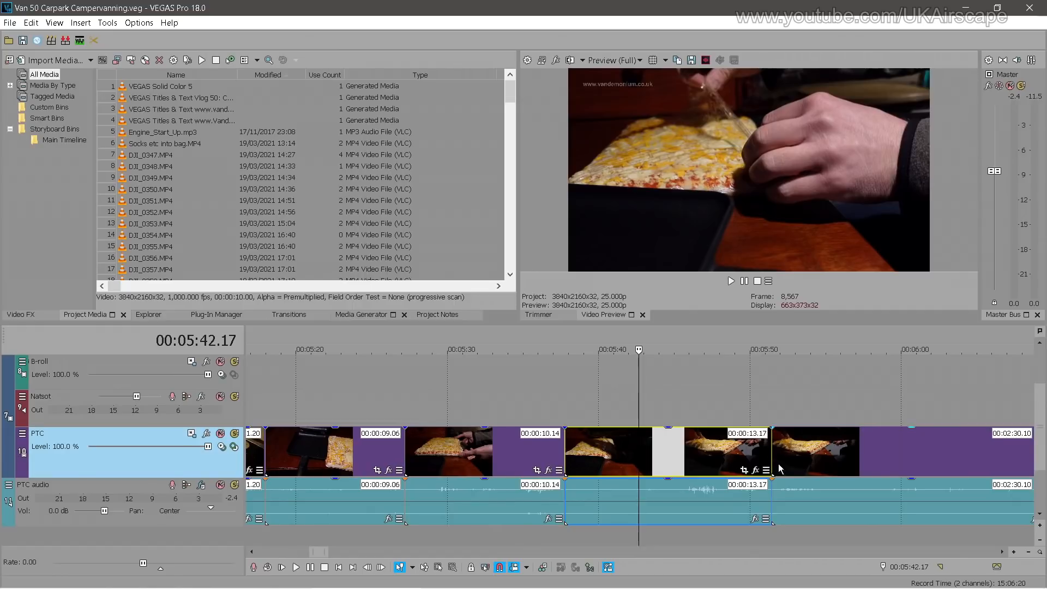
Check the pizza-unwrapping clip around 00:05:38 at several points, and time-stretch it to a length of 00:00:03.11 with ripple
click(666, 447)
click(486, 408)
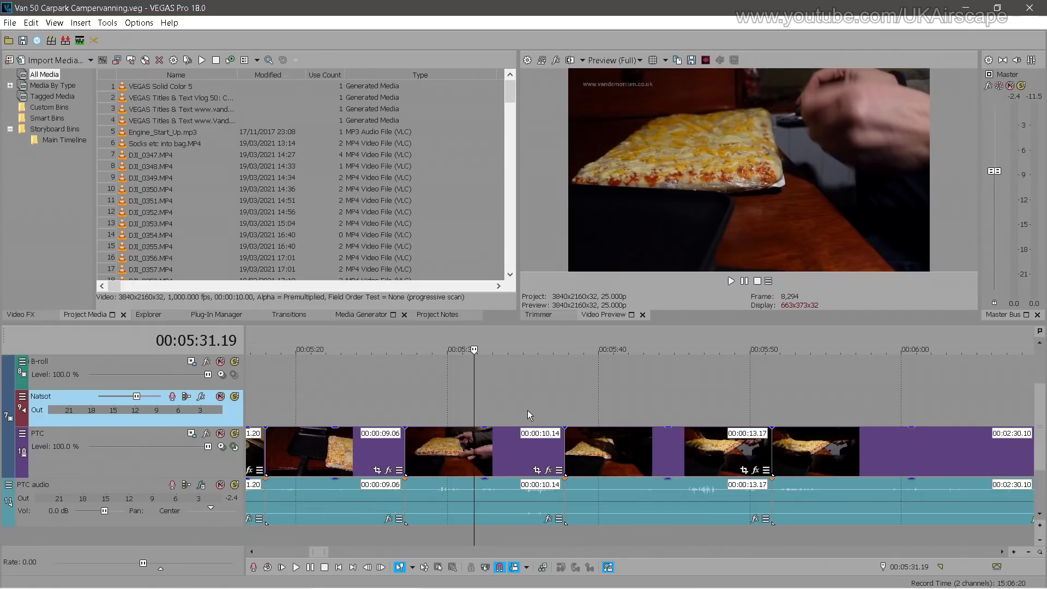
click(615, 443)
click(672, 446)
click(712, 446)
click(632, 448)
click(579, 449)
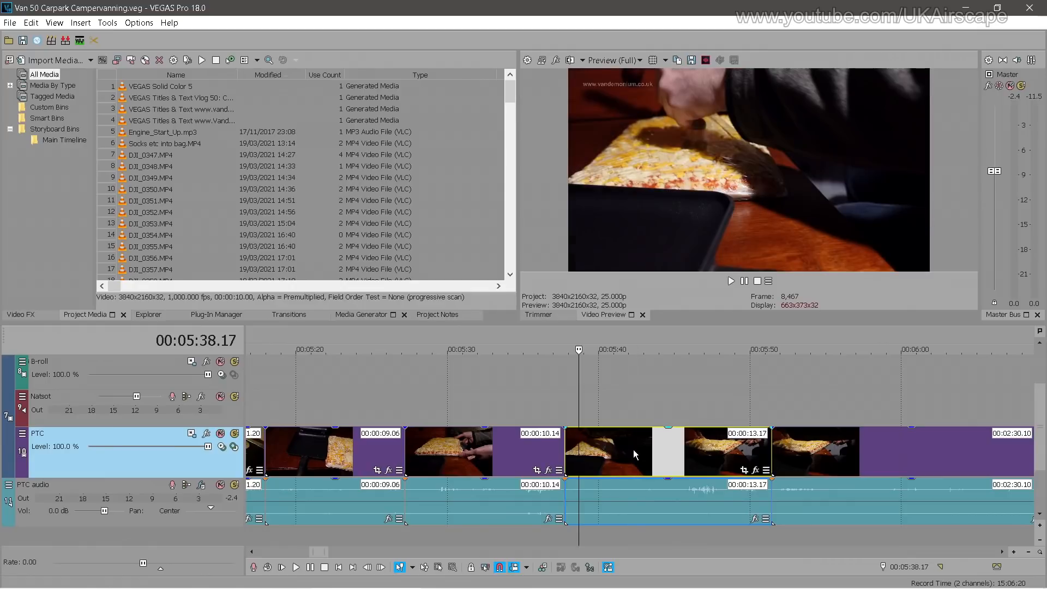
click(634, 453)
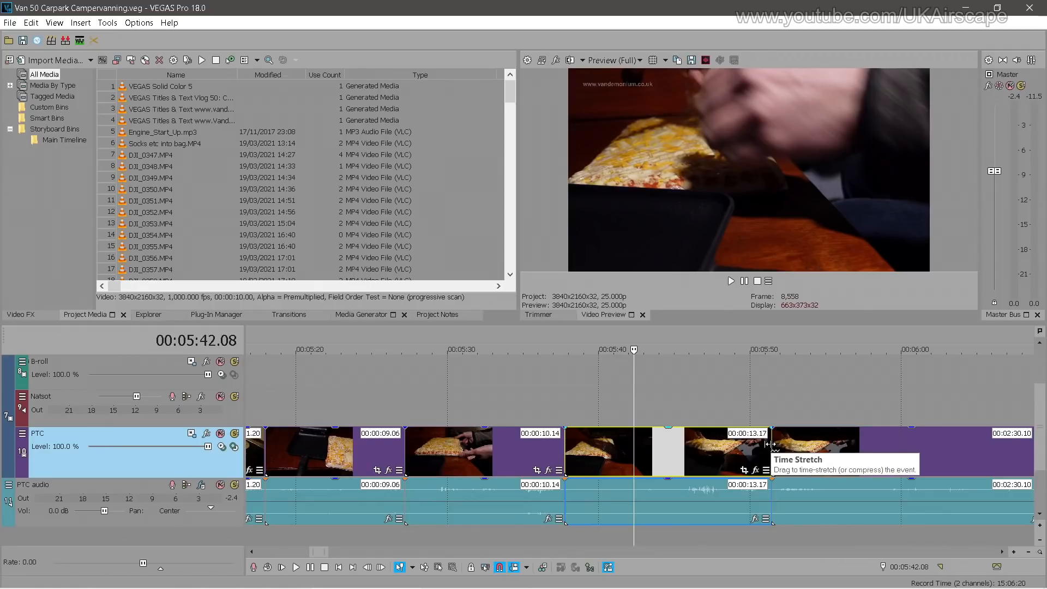
drag(771, 444, 599, 444)
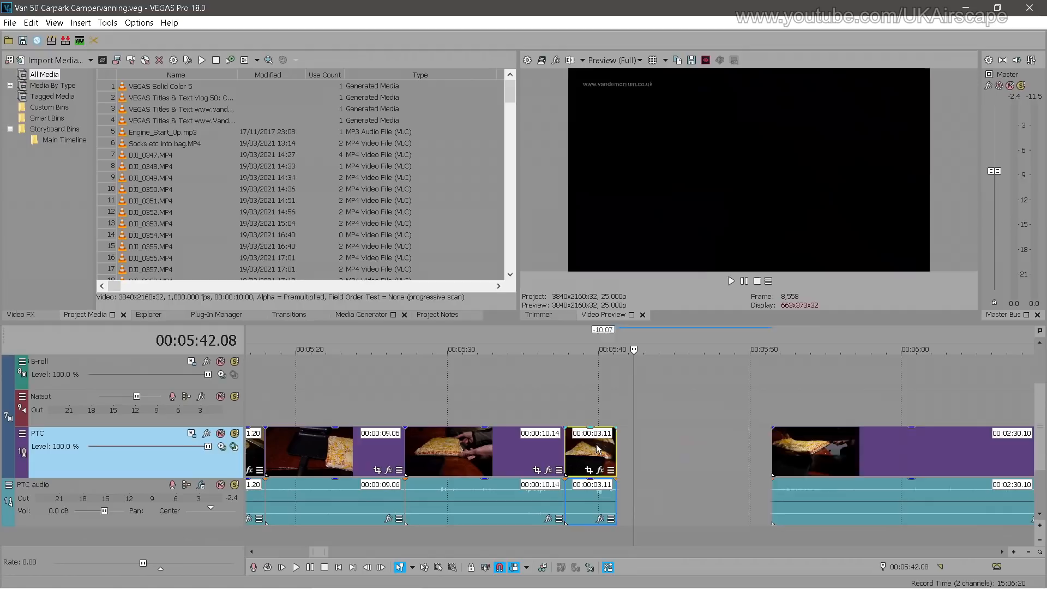
click(613, 444)
scroll(640, 446, up, 8)
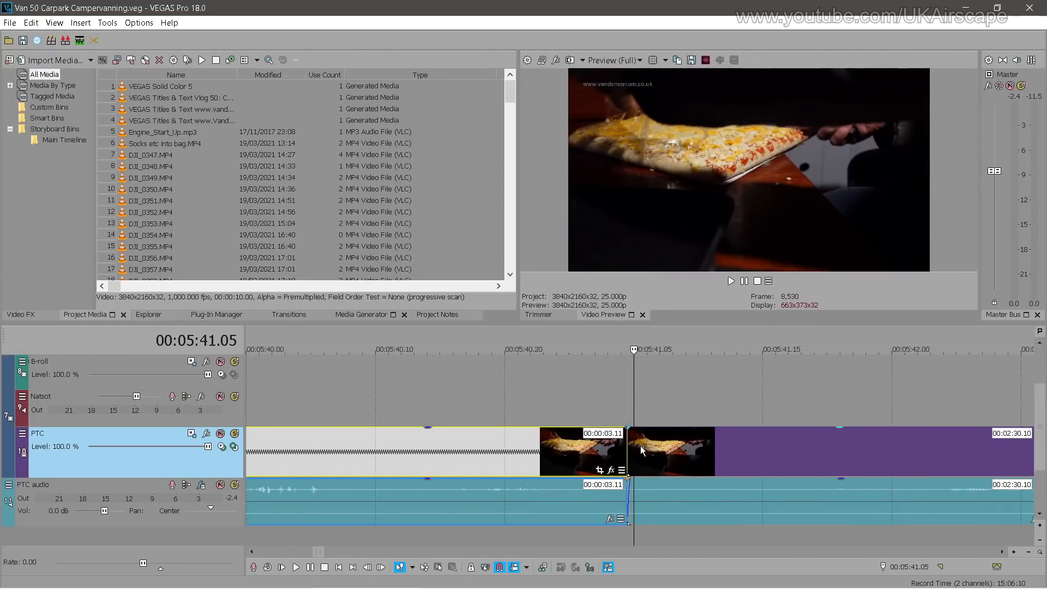
scroll(640, 446, up, 4)
scroll(649, 448, up, 2)
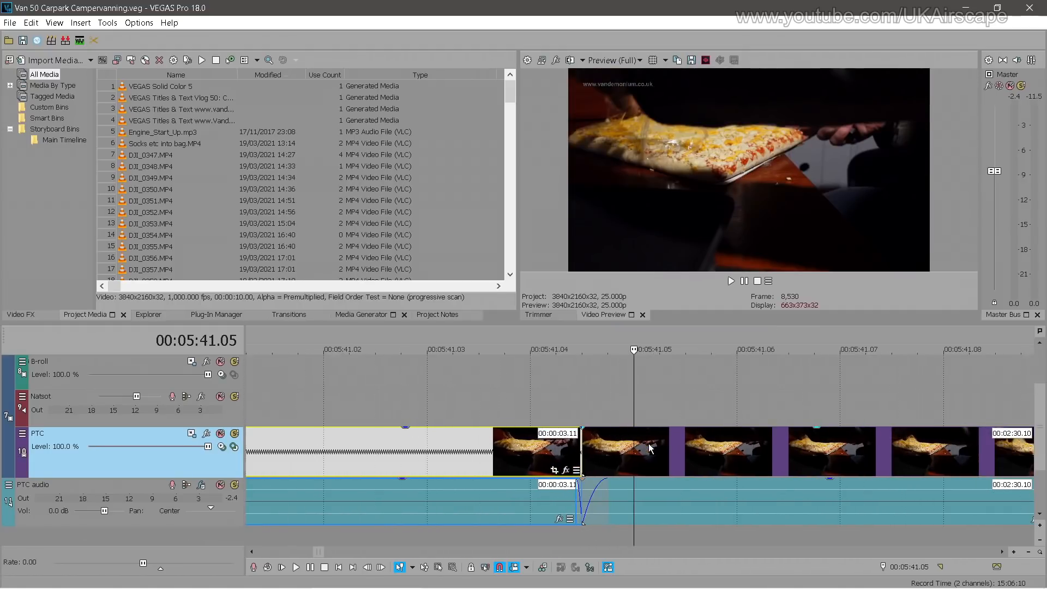
Compare the frames around the time-stretched pizza clip's end, extend that end to the frame boundary at 00:05:41.05, and play the join
click(561, 392)
click(602, 392)
click(557, 392)
click(608, 393)
click(579, 445)
click(547, 403)
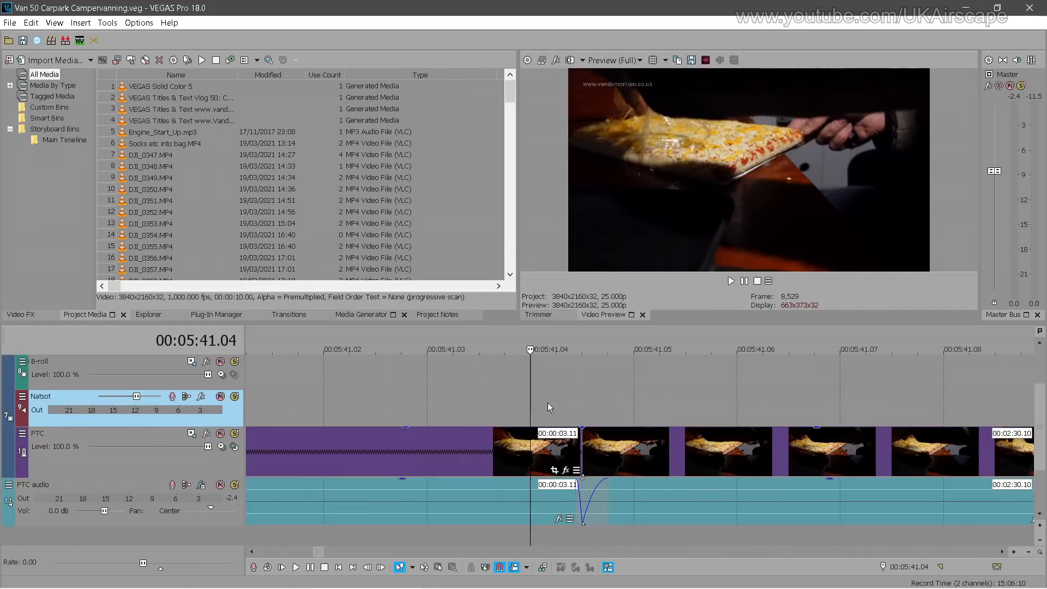
click(635, 404)
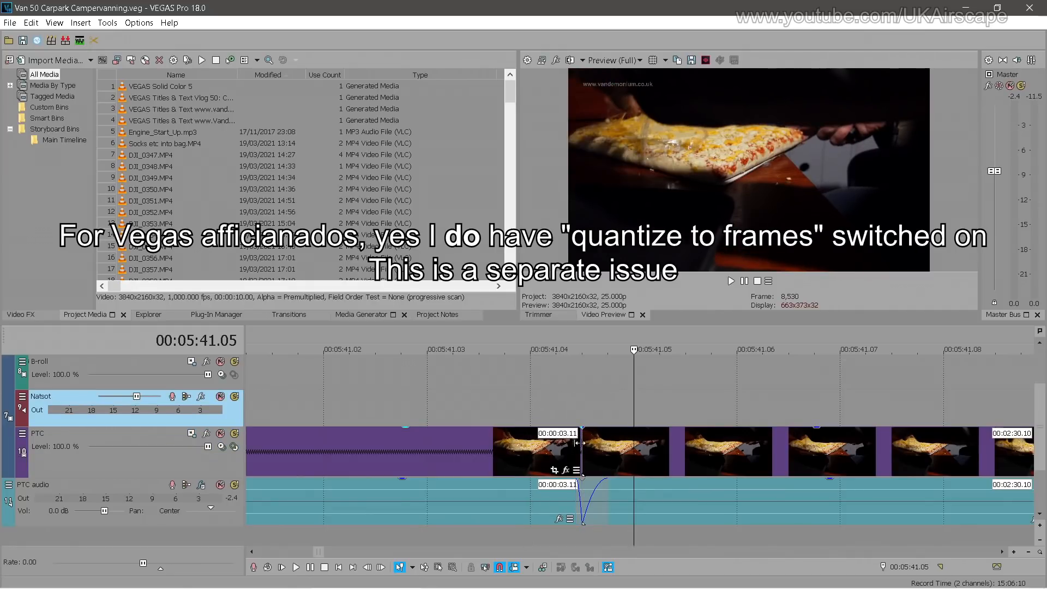
drag(579, 443, 617, 447)
scroll(660, 453, down, 12)
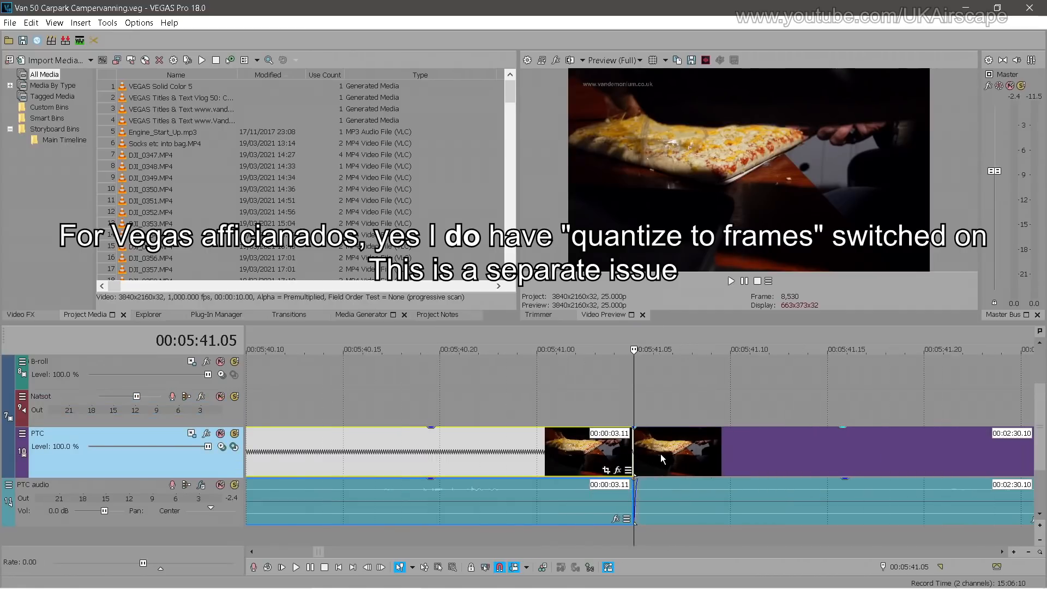
click(575, 406)
key(space)
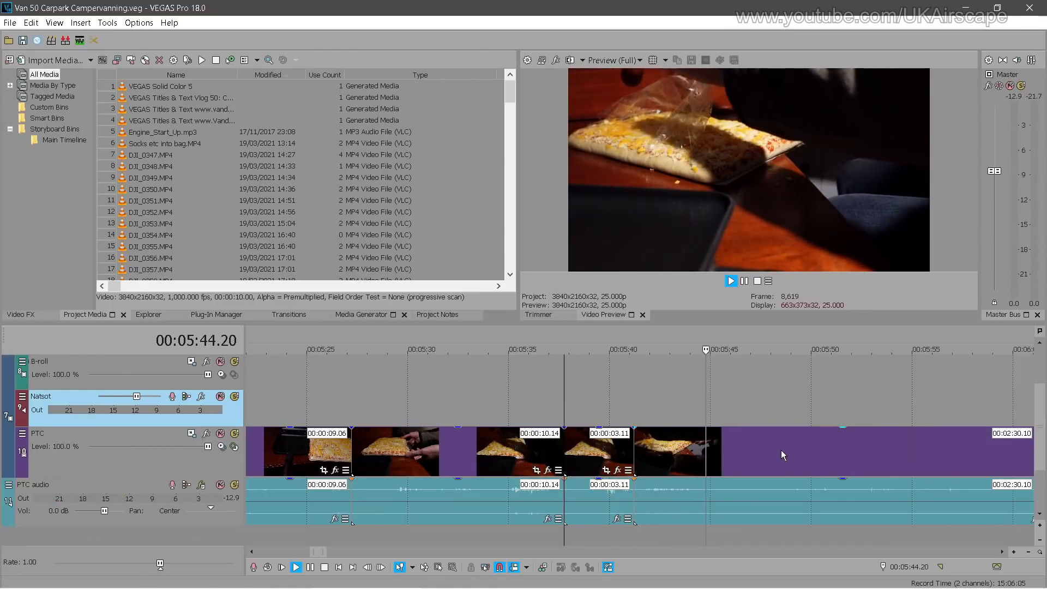
key(Return)
Check several points of the following pizza clip, and split it at 00:05:44.17
click(796, 459)
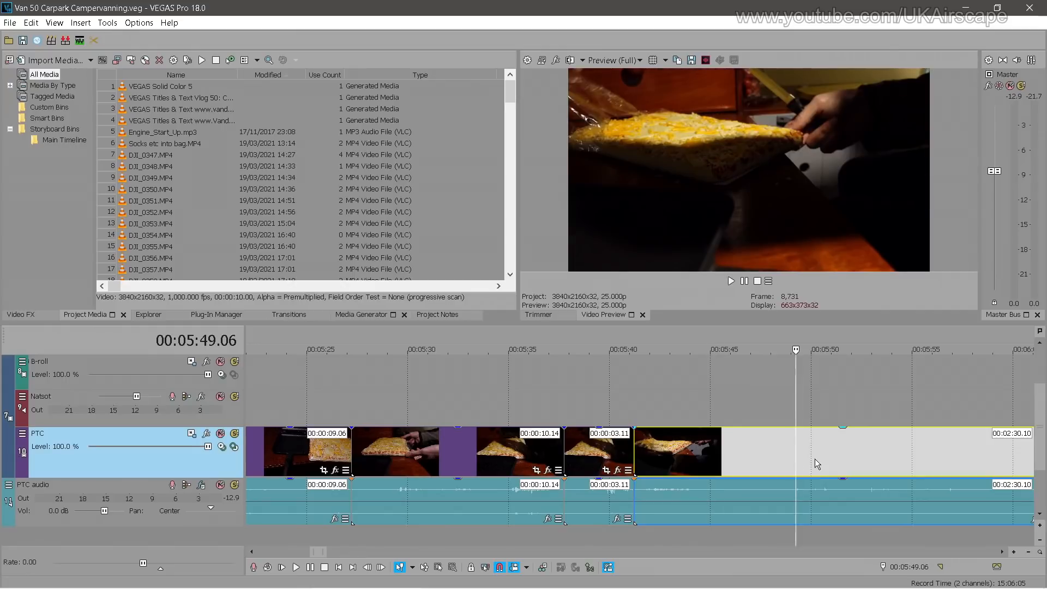
key(Return)
scroll(815, 459, down, 2)
click(761, 460)
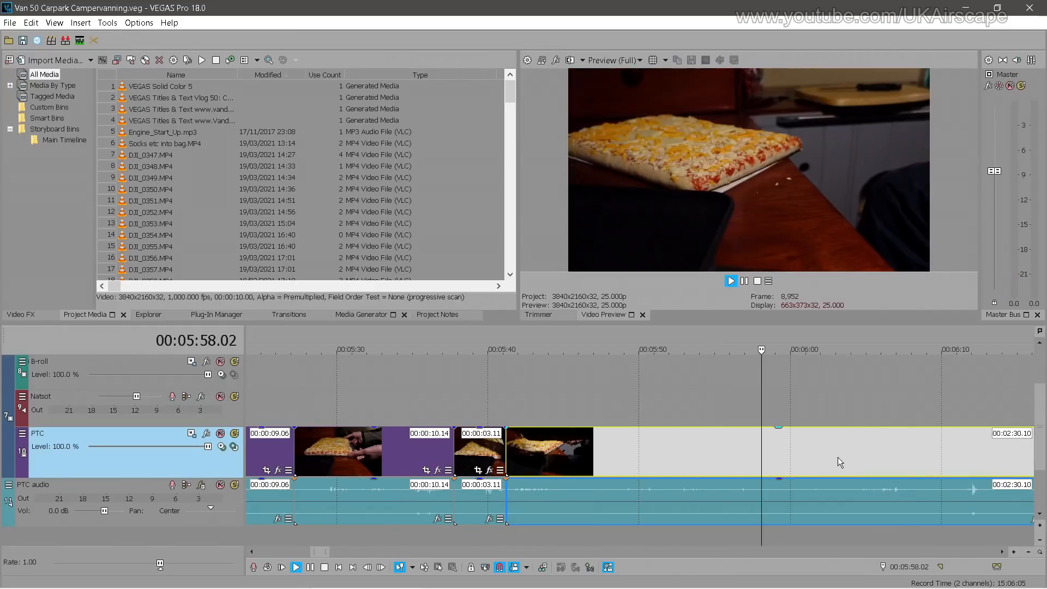
click(724, 455)
click(573, 457)
click(537, 456)
key(Return)
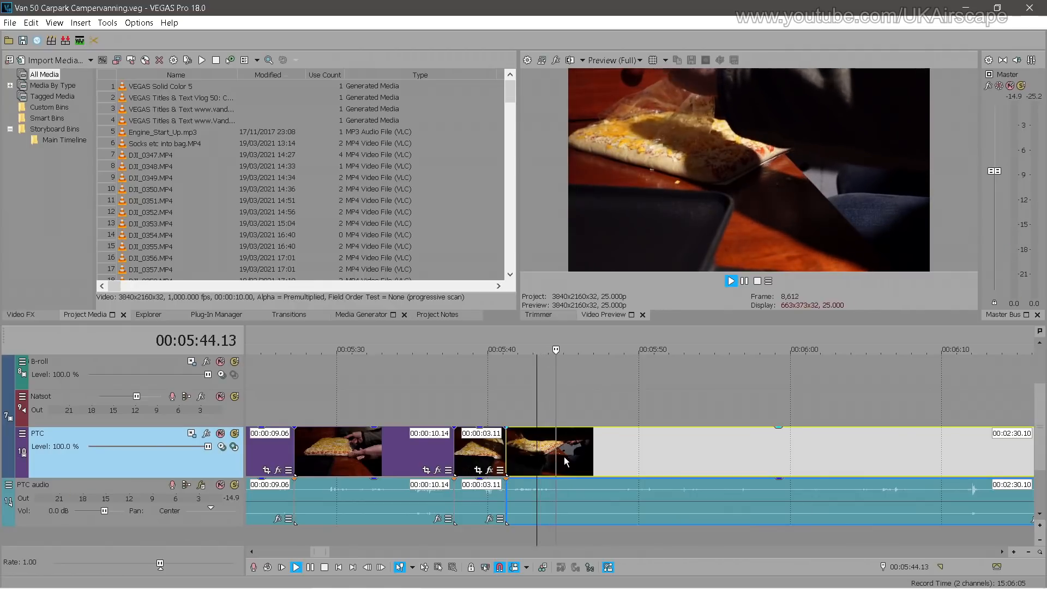
key(Return)
key(s)
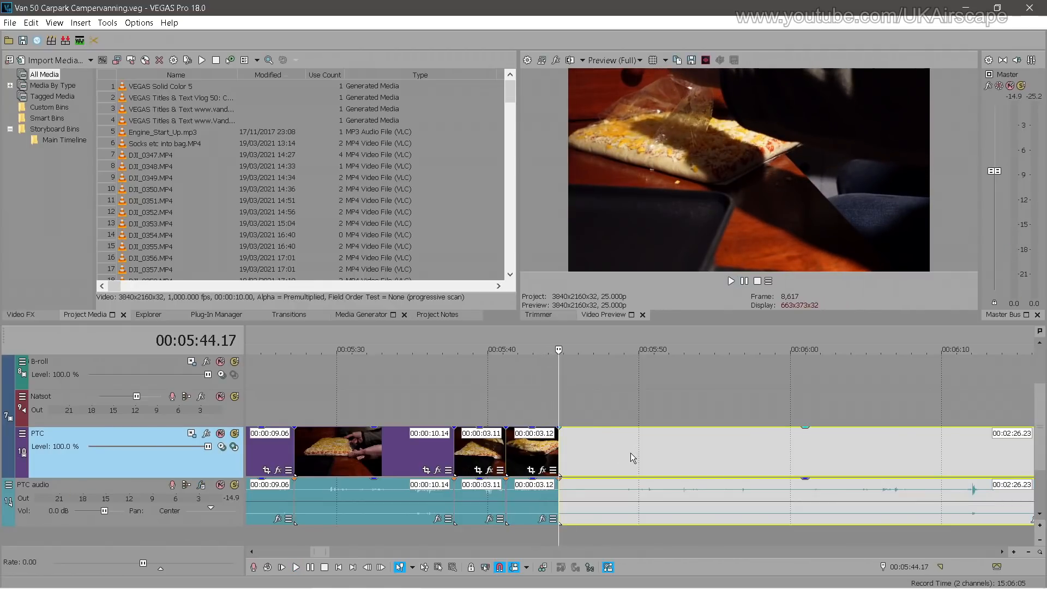
Play the remaining pizza clip at points between about 00:06:11 and 00:06:26, and split it at 00:06:22.02
click(711, 454)
scroll(763, 454, down, 2)
drag(636, 450, 800, 448)
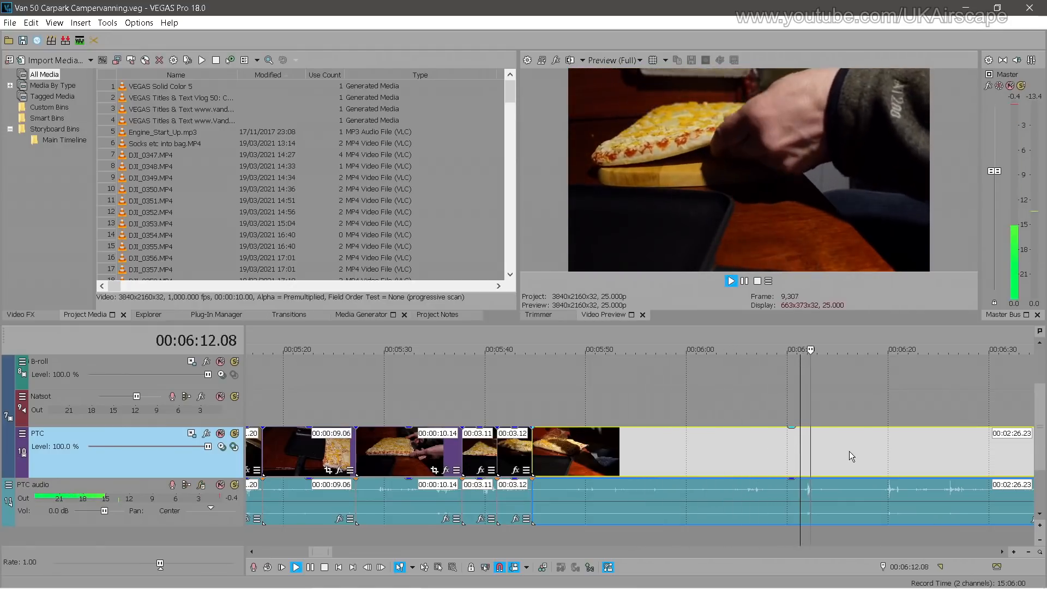
key(Return)
scroll(851, 454, down, 1)
drag(643, 441, 692, 444)
key(space)
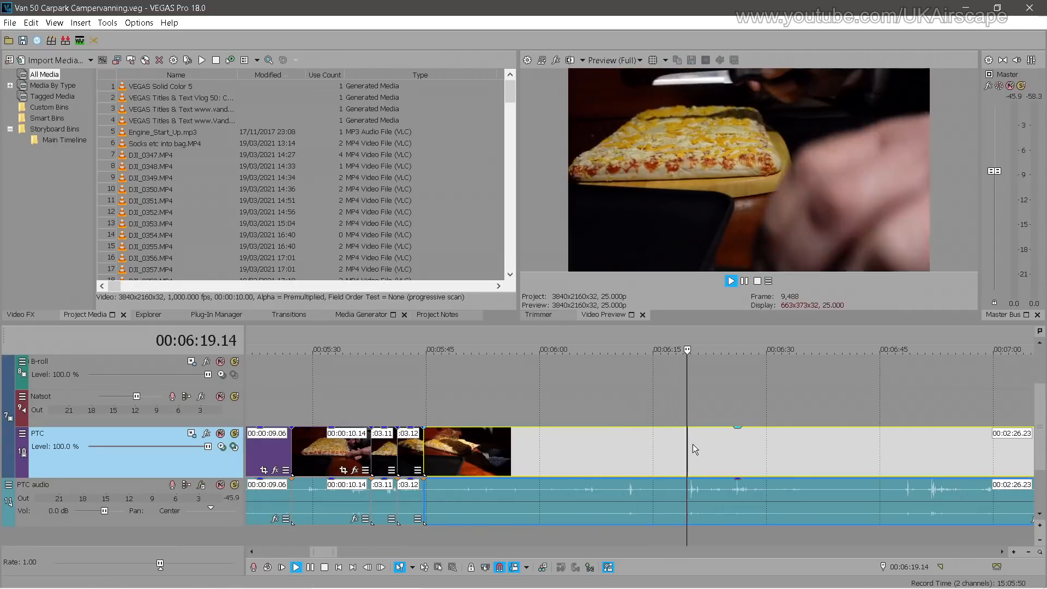
key(Return)
click(735, 448)
key(space)
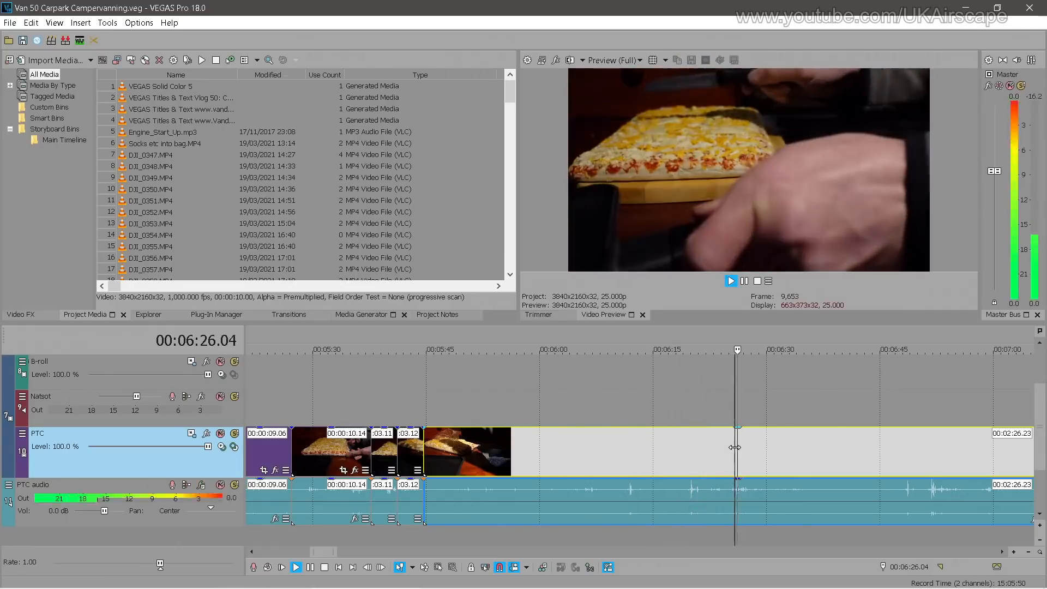
click(729, 447)
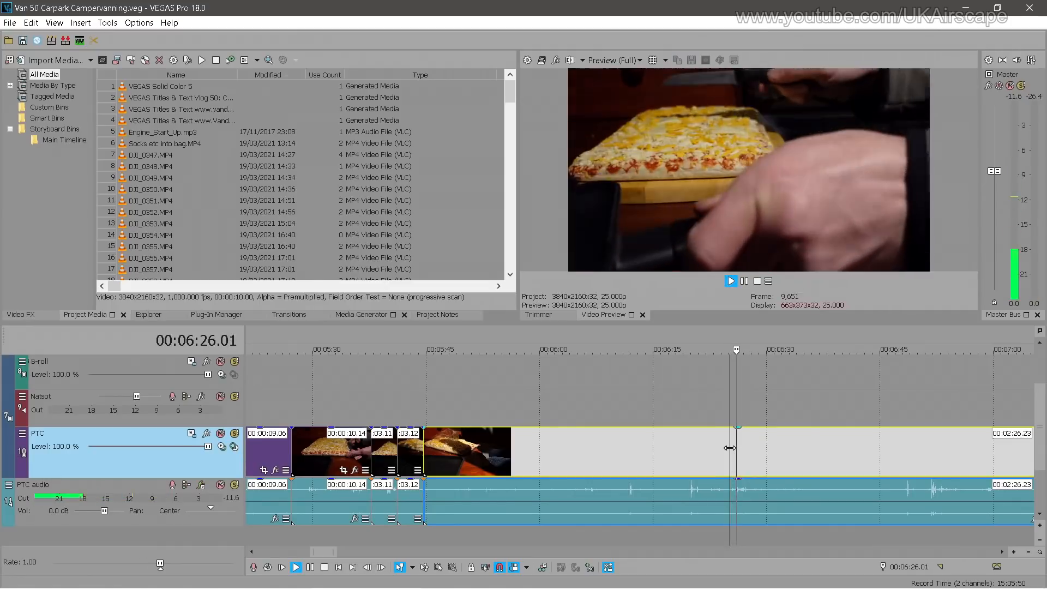
click(702, 447)
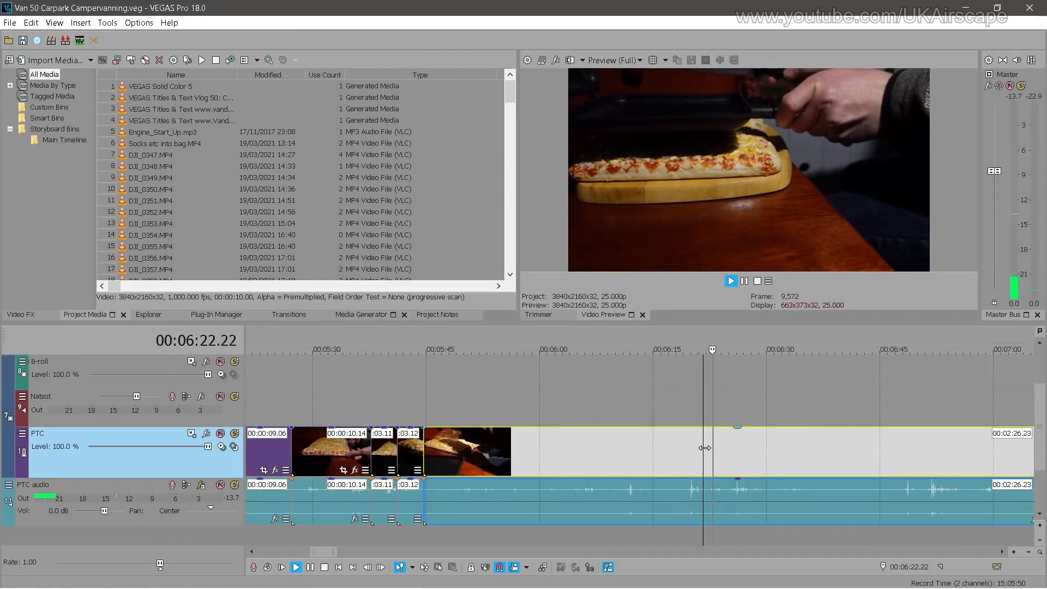
key(Return)
click(706, 453)
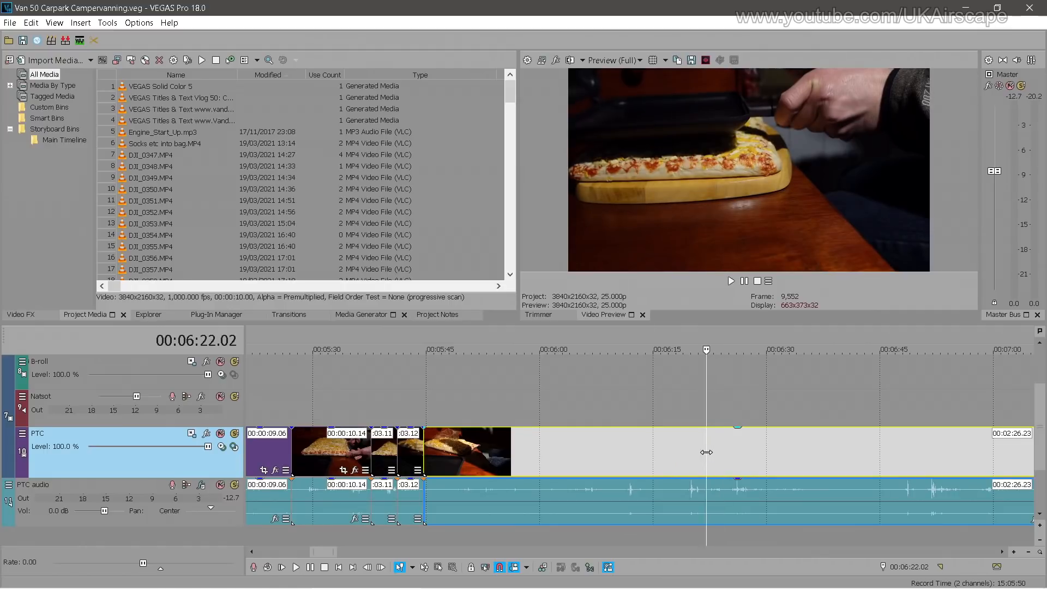
key(s)
Time-stretch the 00:00:37.10 pizza clip to 00:00:09.09 with ripple, align its end to the frame at 00:05:54.01, and play the cut
click(602, 450)
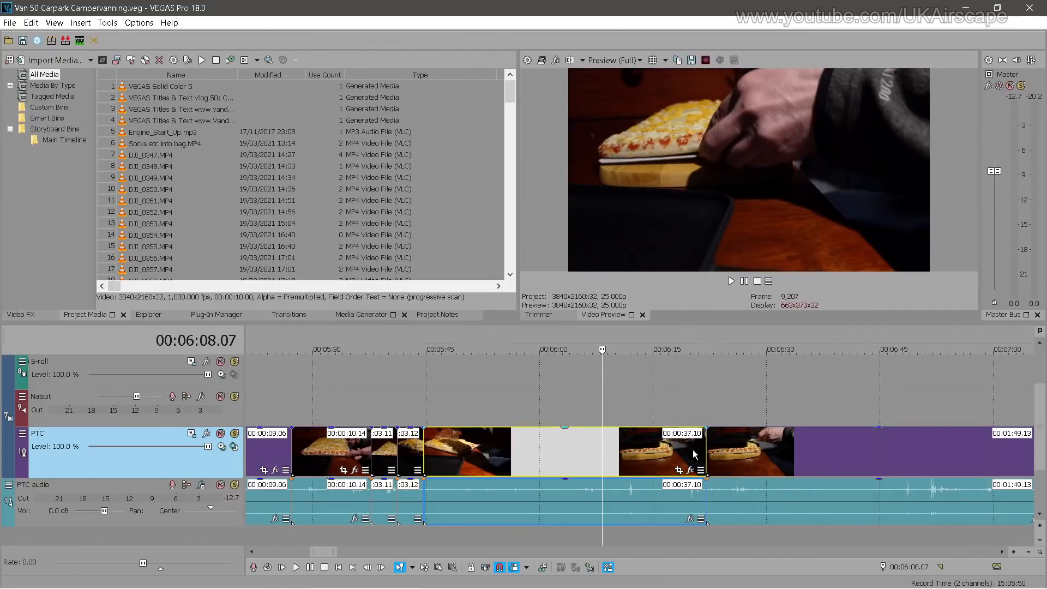
drag(706, 450, 497, 443)
scroll(496, 443, up, 10)
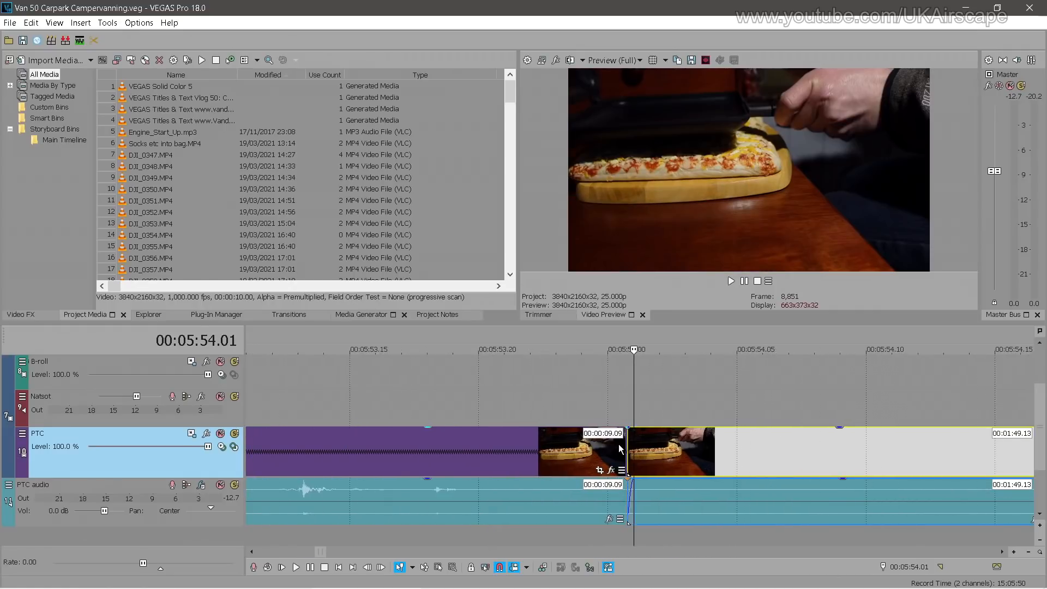
scroll(611, 442, up, 3)
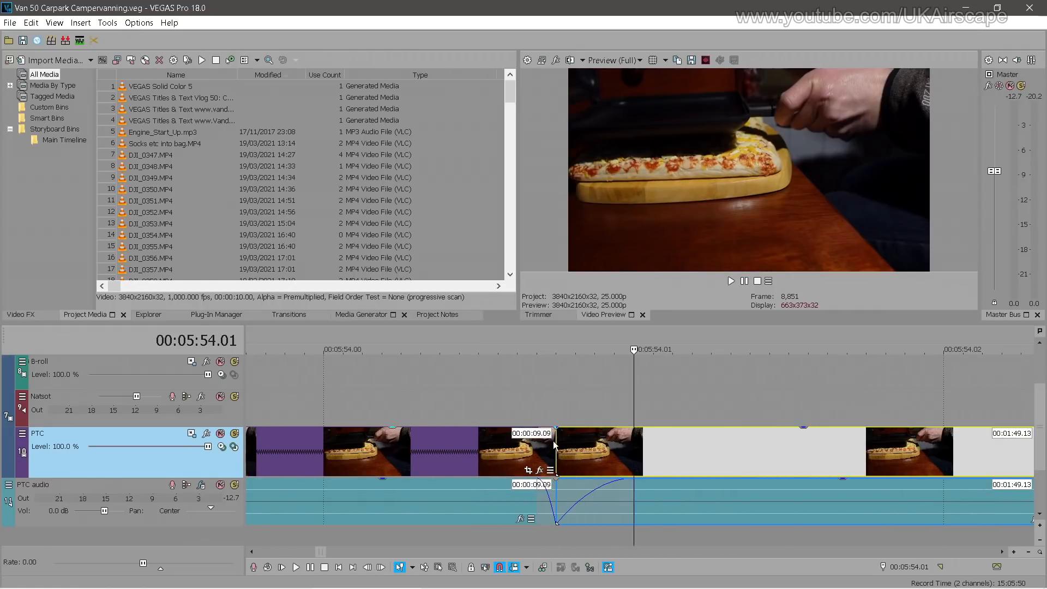
drag(554, 440, 613, 446)
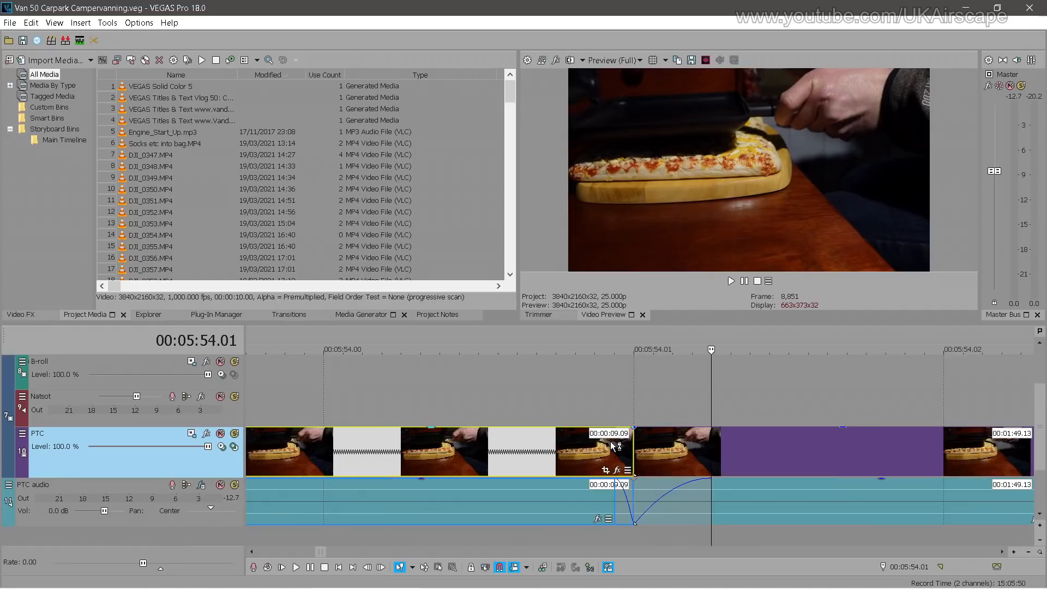
scroll(632, 442, down, 12)
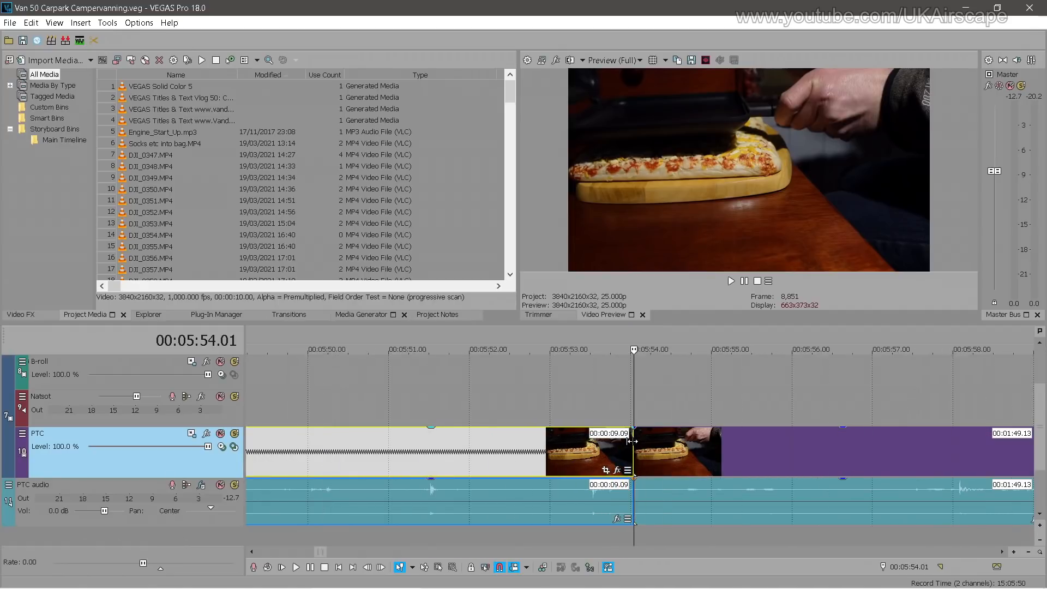
click(554, 445)
key(space)
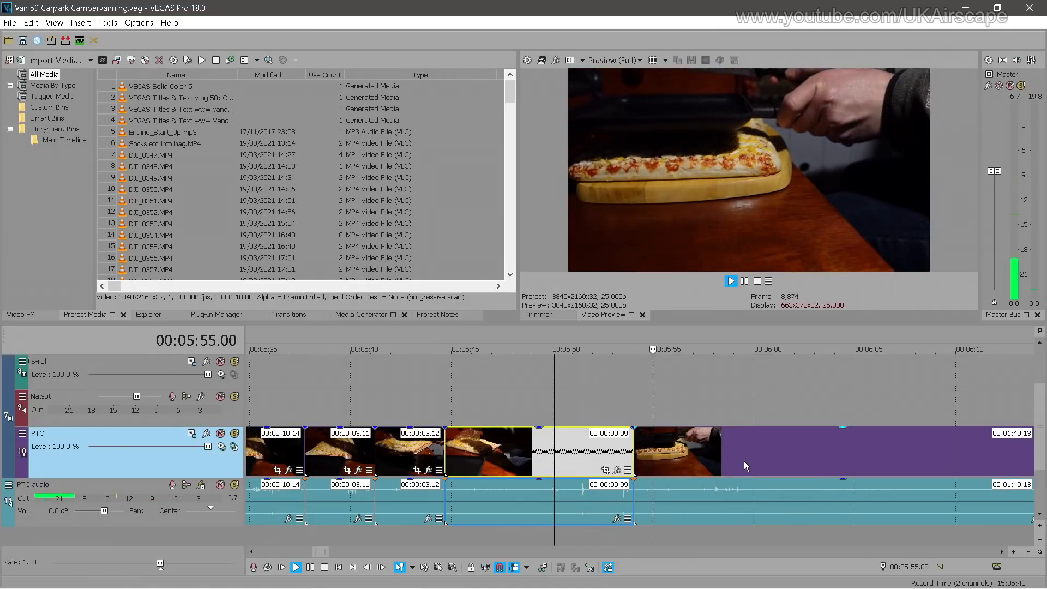
Play on through the following pizza-cutting clip, and split it at about 00:06:00
scroll(744, 460, down, 3)
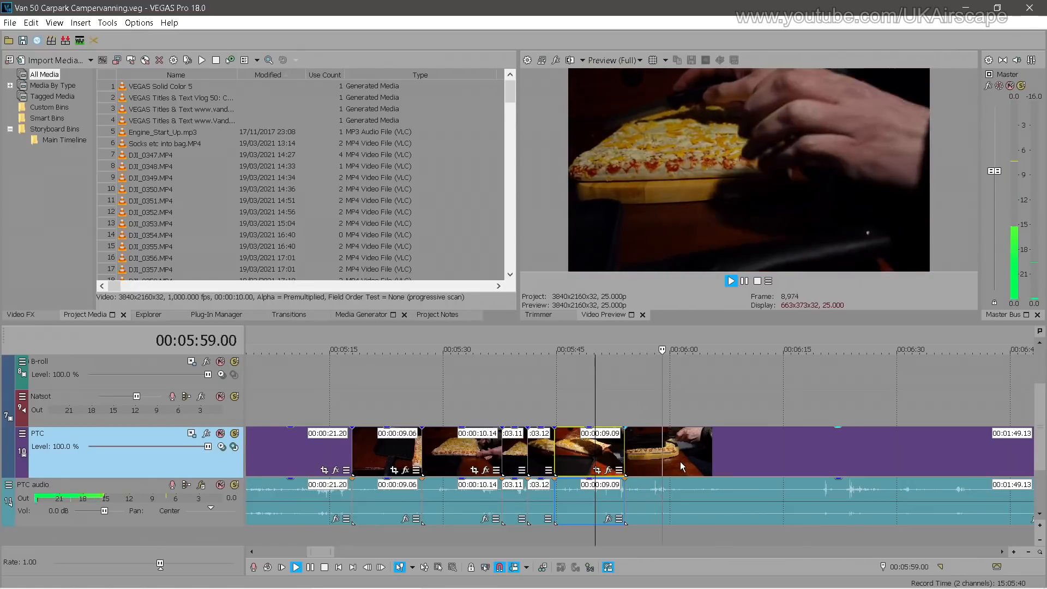
scroll(733, 456, up, 3)
key(Return)
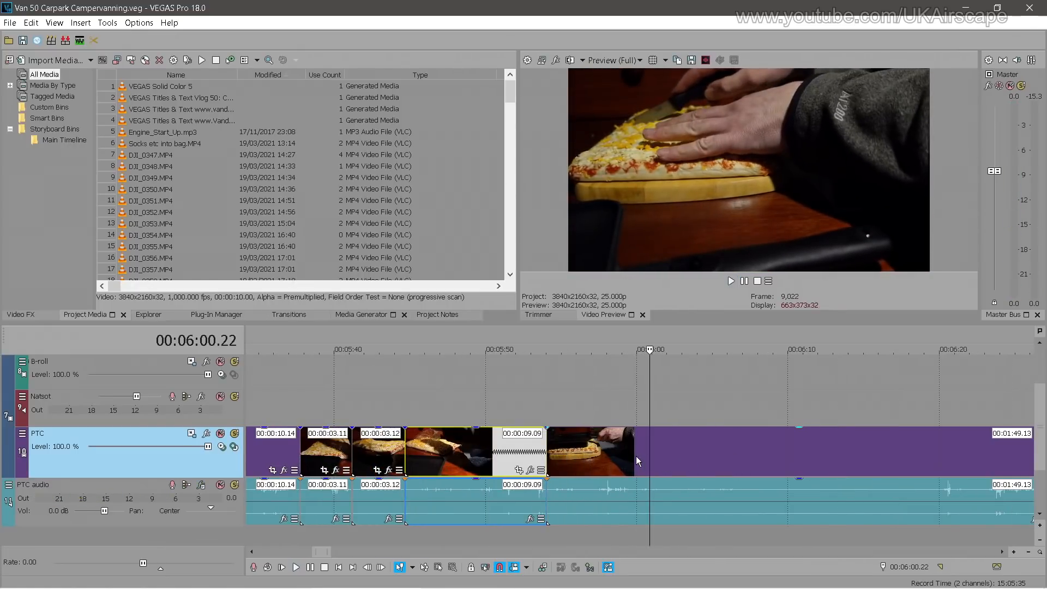
click(636, 456)
key(s)
Split the remaining pizza clip at about 00:06:22, time-stretch its first part to 00:00:05.17 with ripple, and play the join
scroll(709, 456, down, 2)
click(743, 455)
click(777, 453)
key(space)
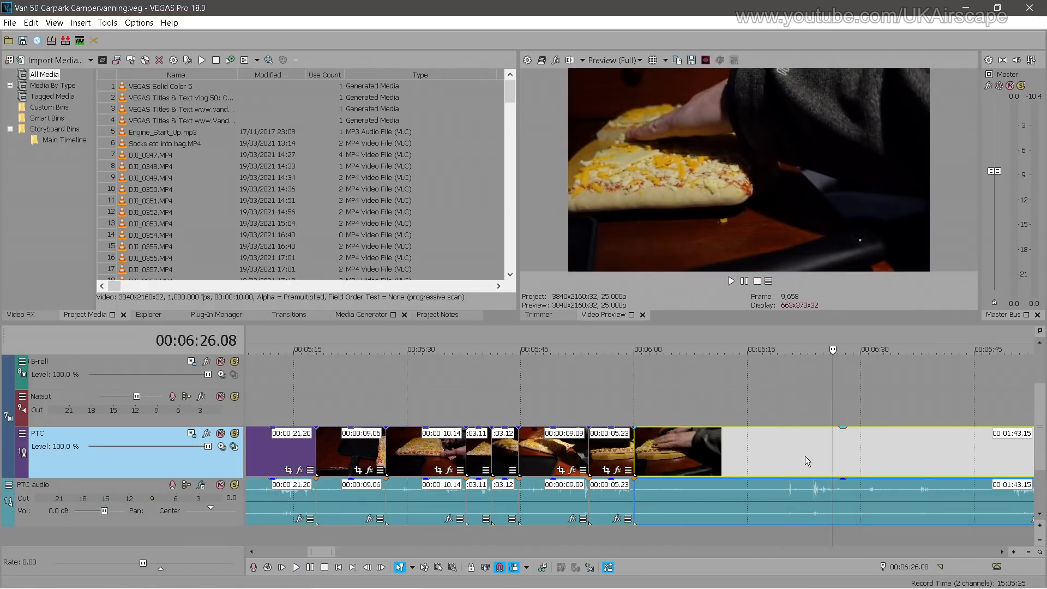
click(805, 456)
key(s)
drag(803, 445, 679, 446)
key(space)
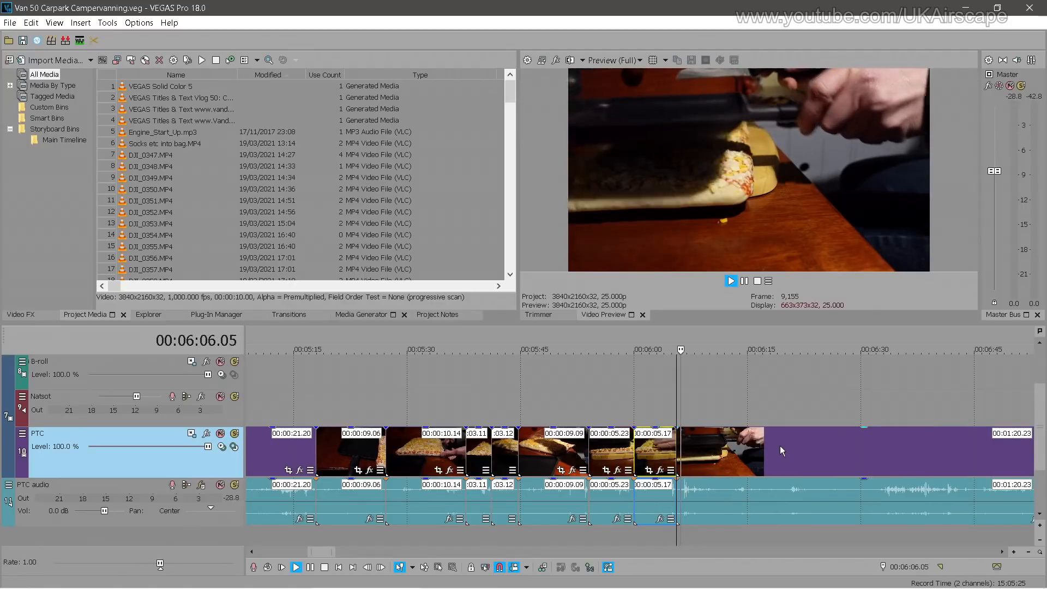
Check the 00:01:20.23 pizza-topping clip through to its end, and ripple-trim its tail to a length of 00:01:18.23
click(816, 446)
scroll(816, 446, down, 2)
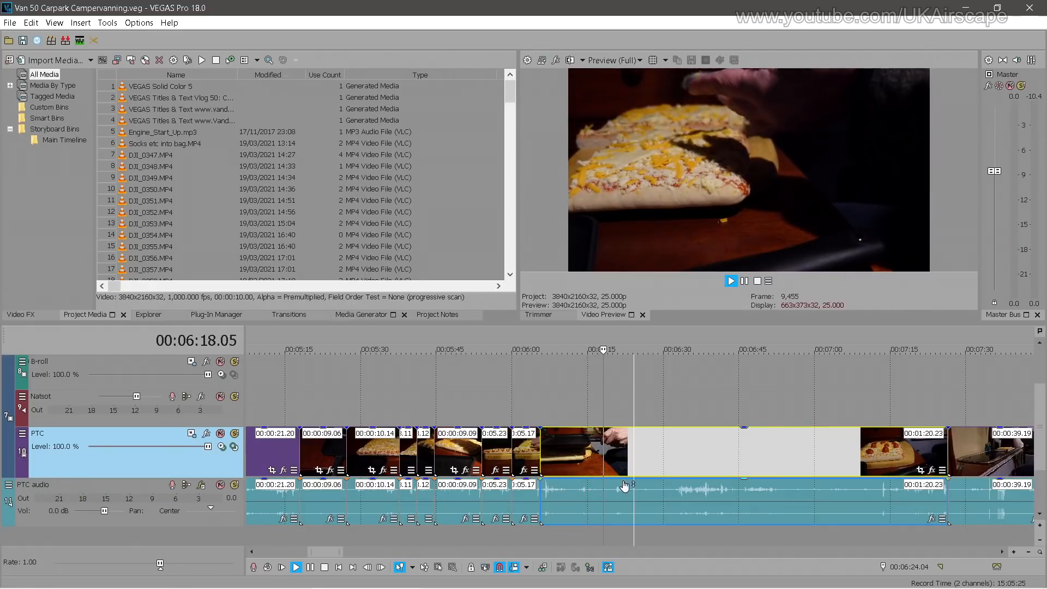
click(676, 464)
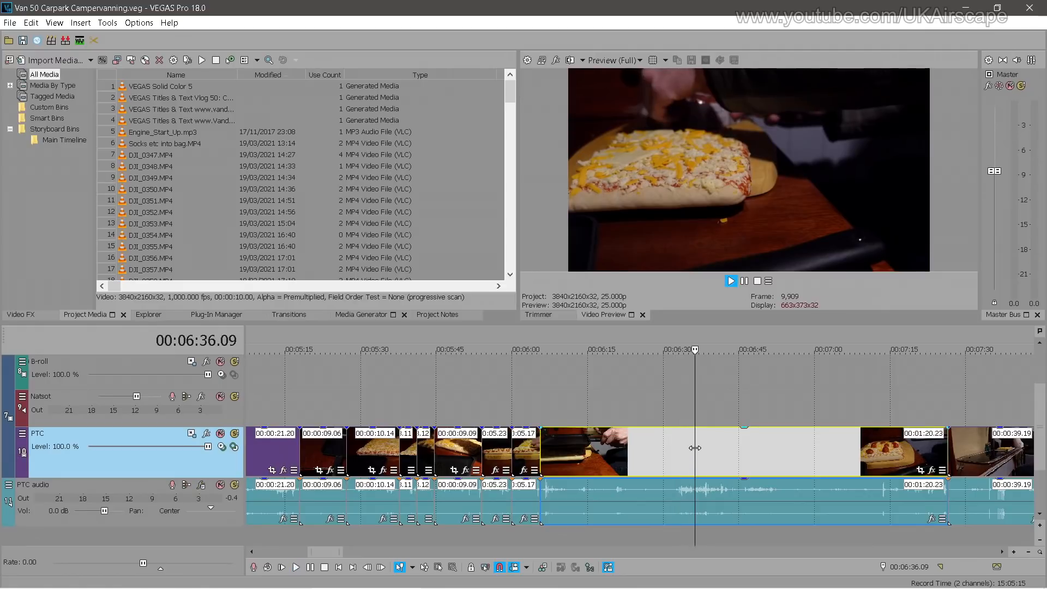
click(711, 447)
click(745, 447)
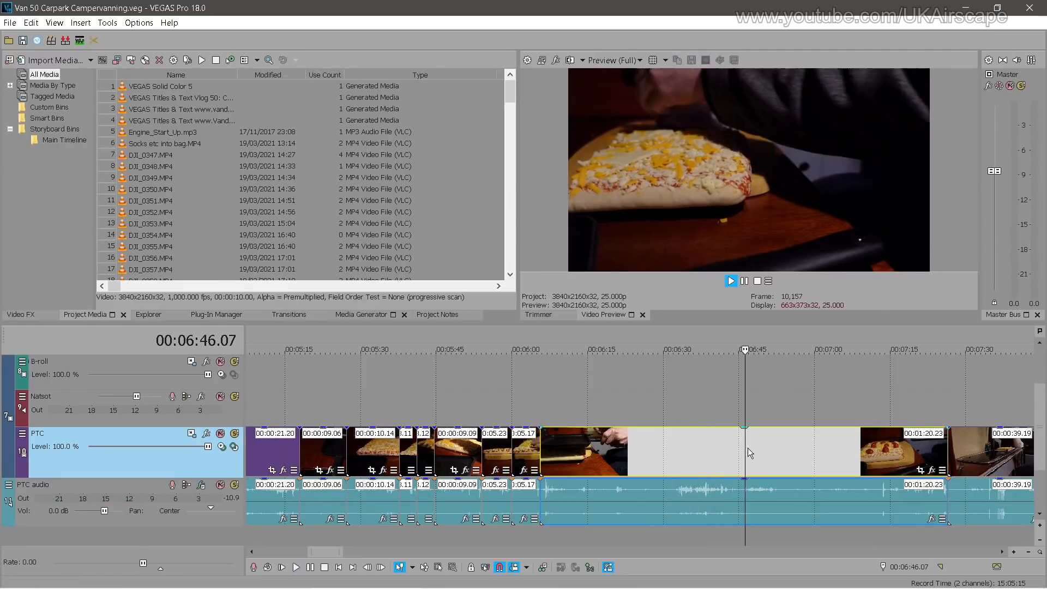
drag(769, 448, 930, 437)
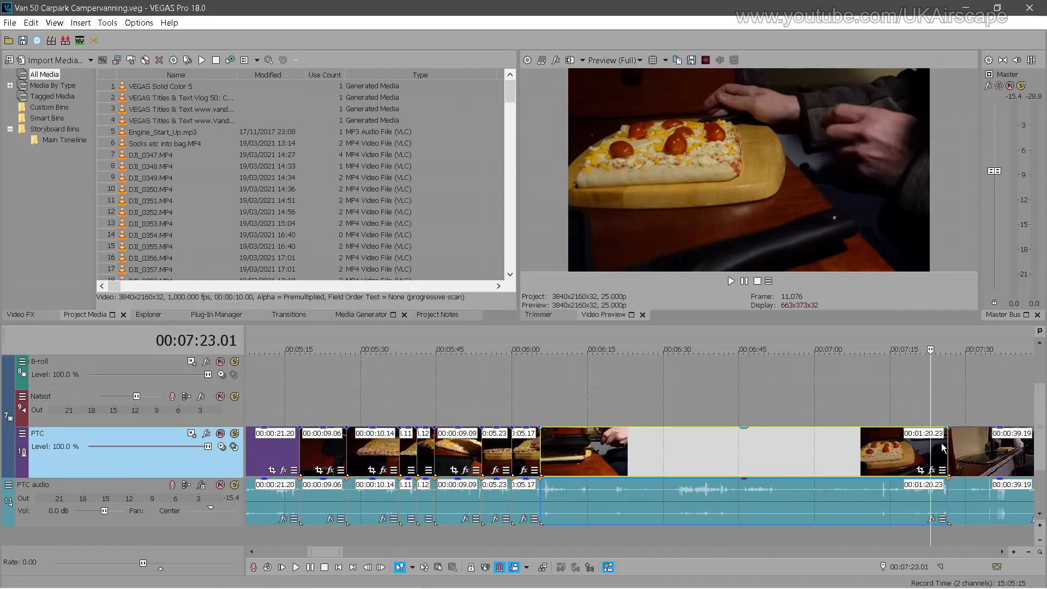
click(942, 446)
key(space)
scroll(963, 443, up, 4)
key(space)
drag(654, 446, 615, 449)
scroll(649, 450, down, 3)
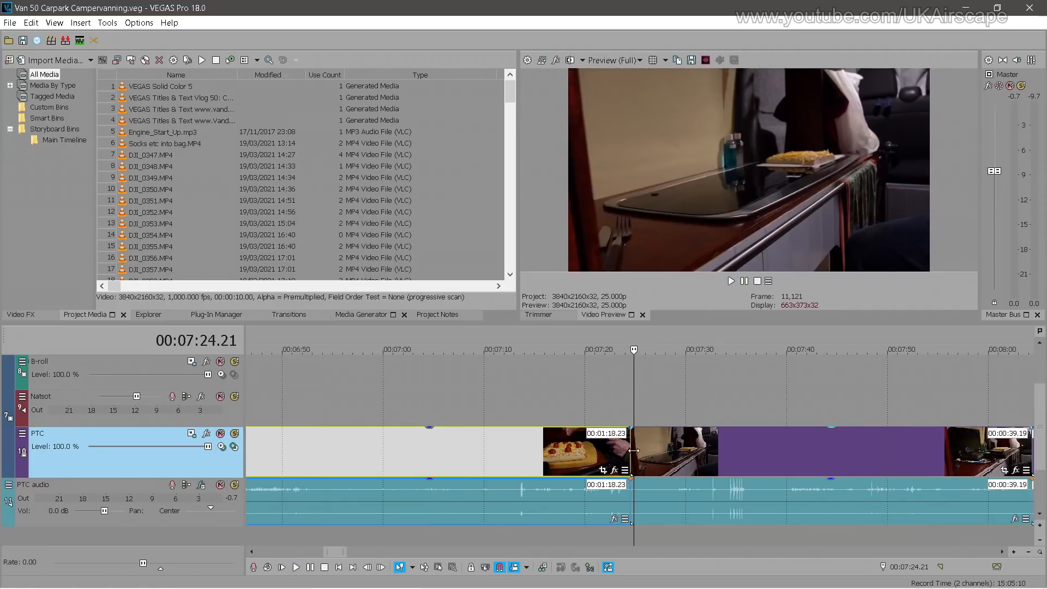
scroll(633, 449, down, 3)
click(630, 450)
drag(631, 446, 334, 440)
key(space)
key(Return)
key(ctrl+z)
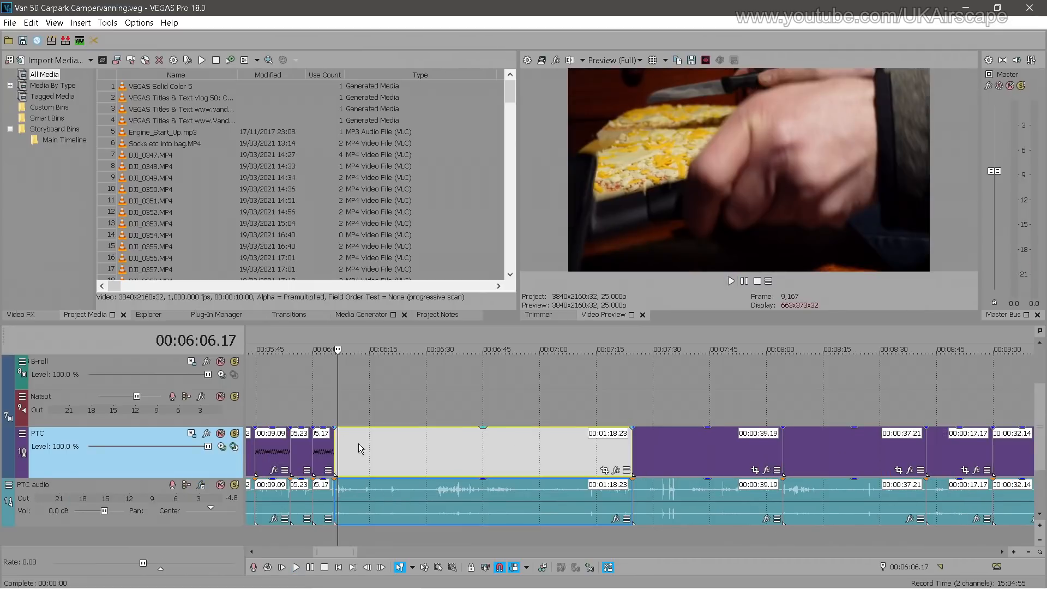
Play the start of the 00:01:18.23 pizza clip, and split it at about 00:06:11
click(334, 405)
key(space)
scroll(487, 448, up, 4)
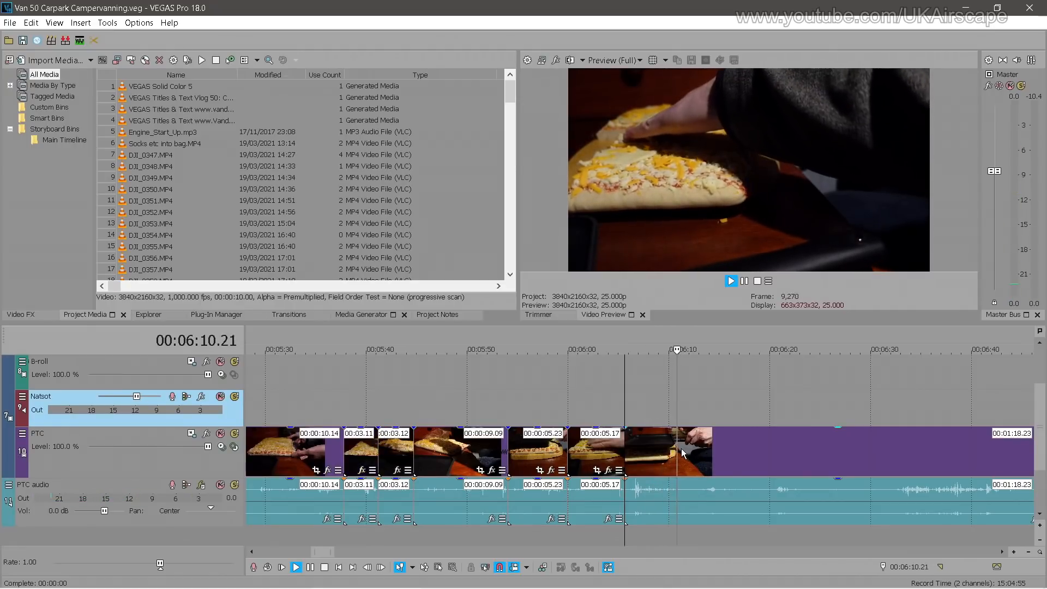
key(space)
click(683, 450)
key(s)
Time-stretch the remaining pizza-topping clip to 00:00:18.08 with ripple, and align its join with the worktop clip at 00:06:29.14
click(836, 450)
scroll(837, 449, down, 2)
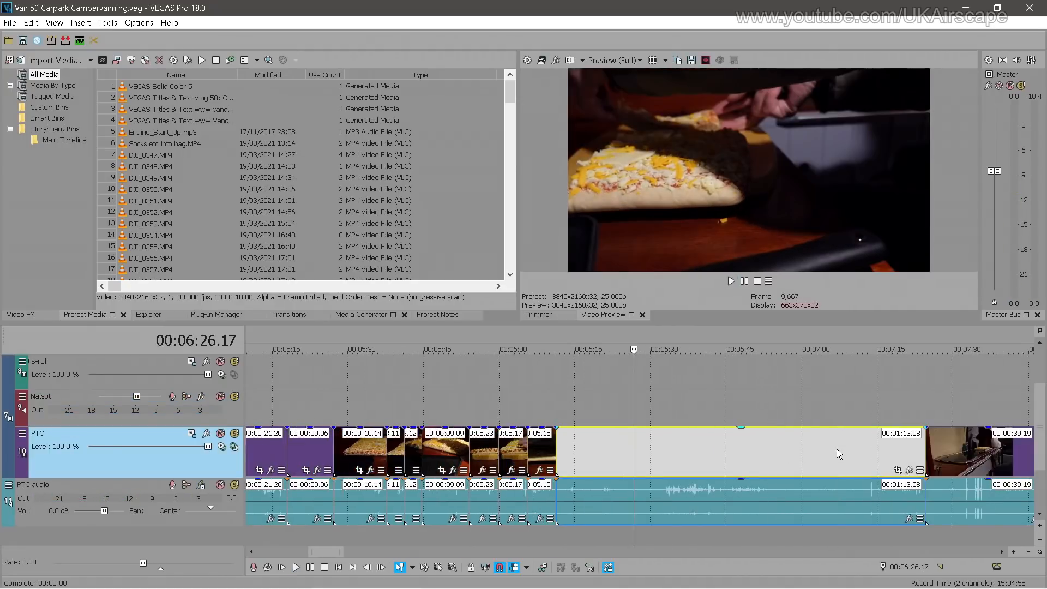
drag(923, 448, 645, 452)
scroll(669, 450, up, 10)
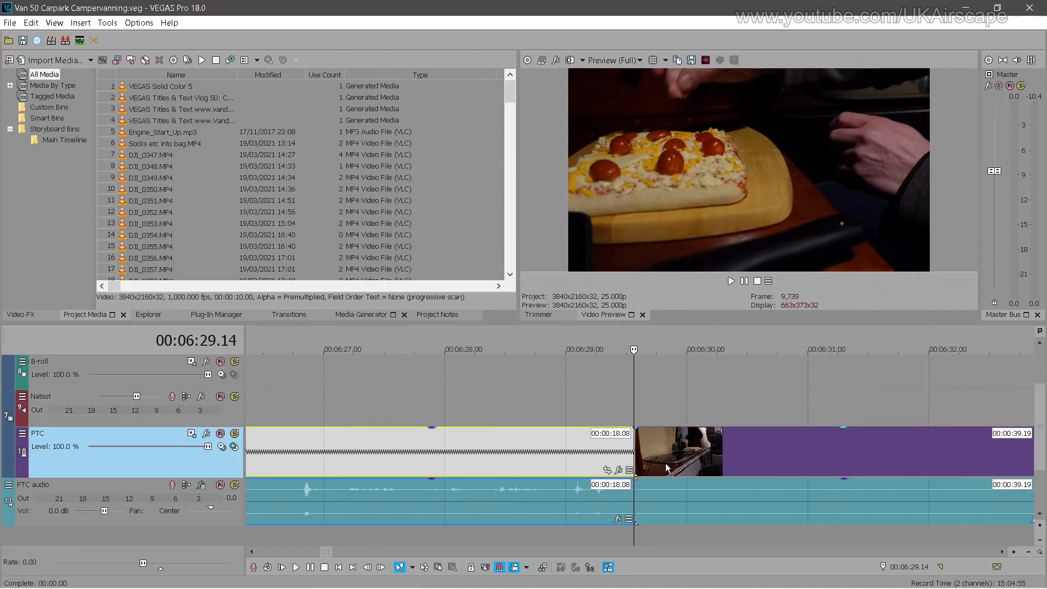
drag(669, 450, 634, 452)
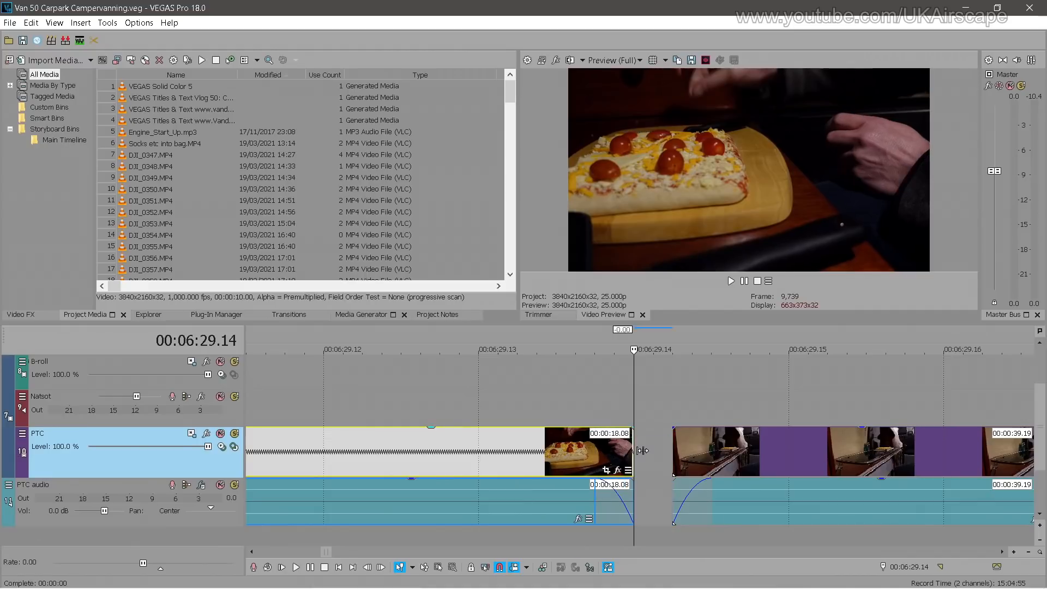
scroll(687, 459, down, 10)
scroll(687, 459, down, 2)
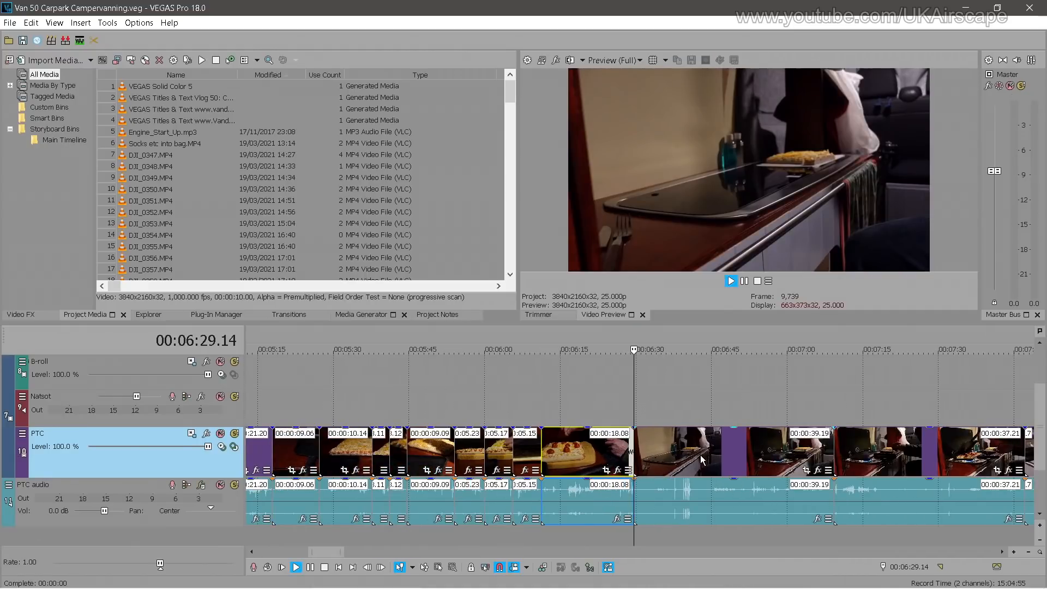
Play the worktop clip from its start at 00:06:29.14, and select the clip
key(space)
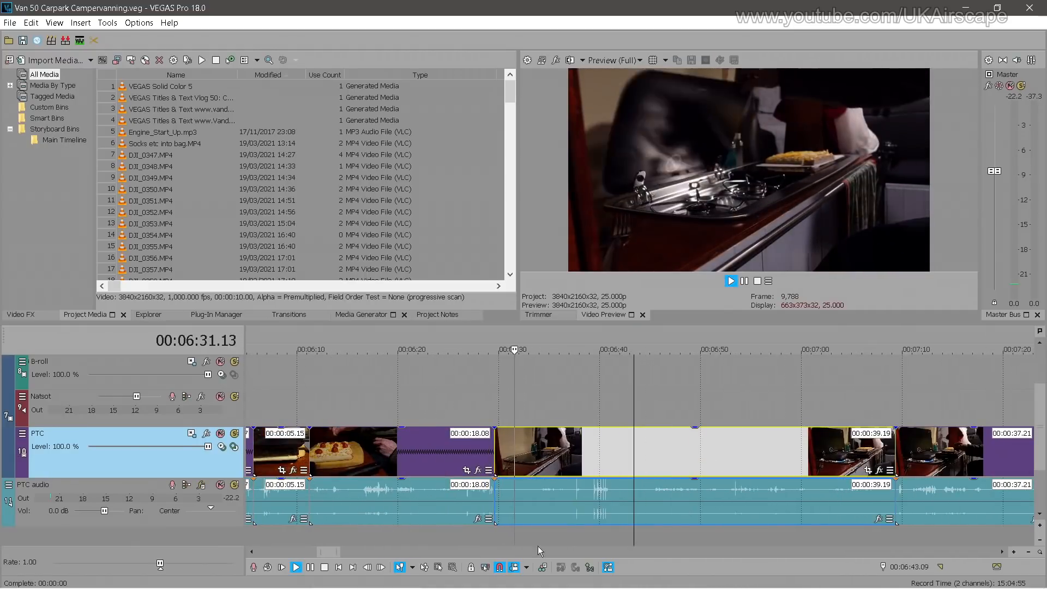
click(566, 449)
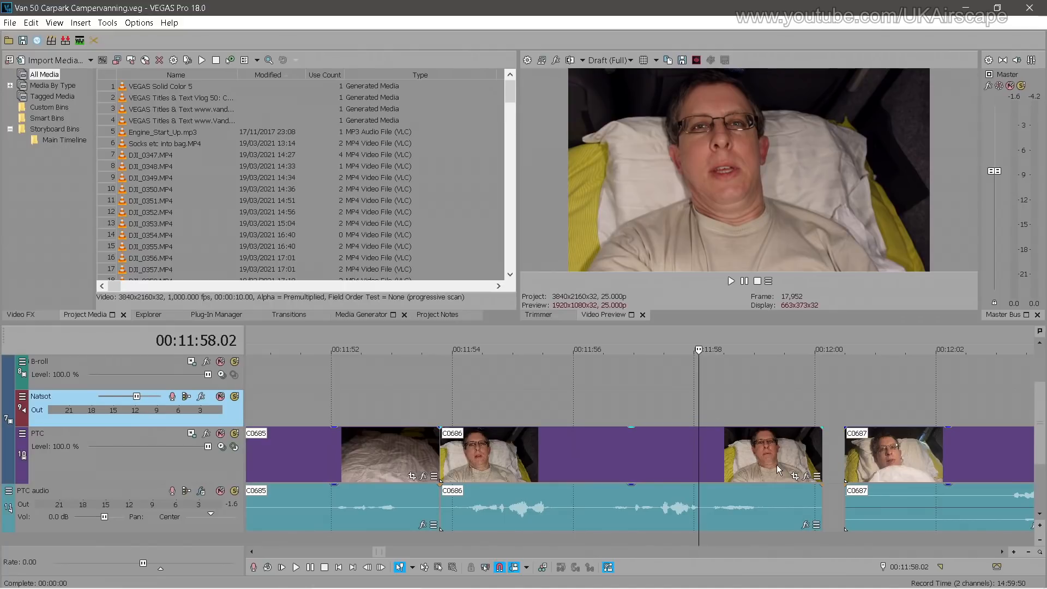
Fade out the last second or so of the C0686 video clip, and play its end
click(659, 460)
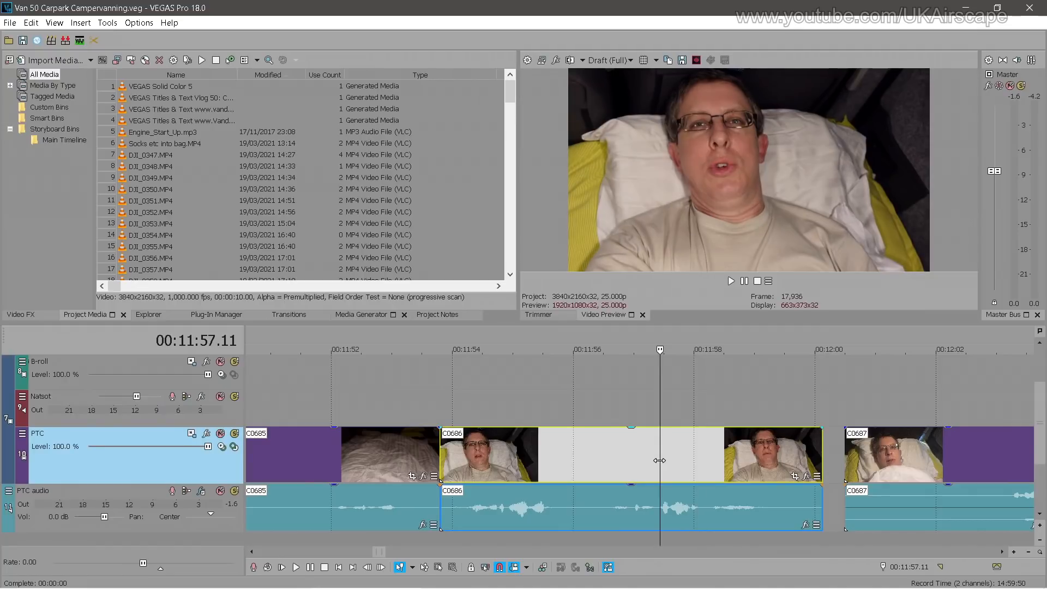
scroll(659, 460, down, 2)
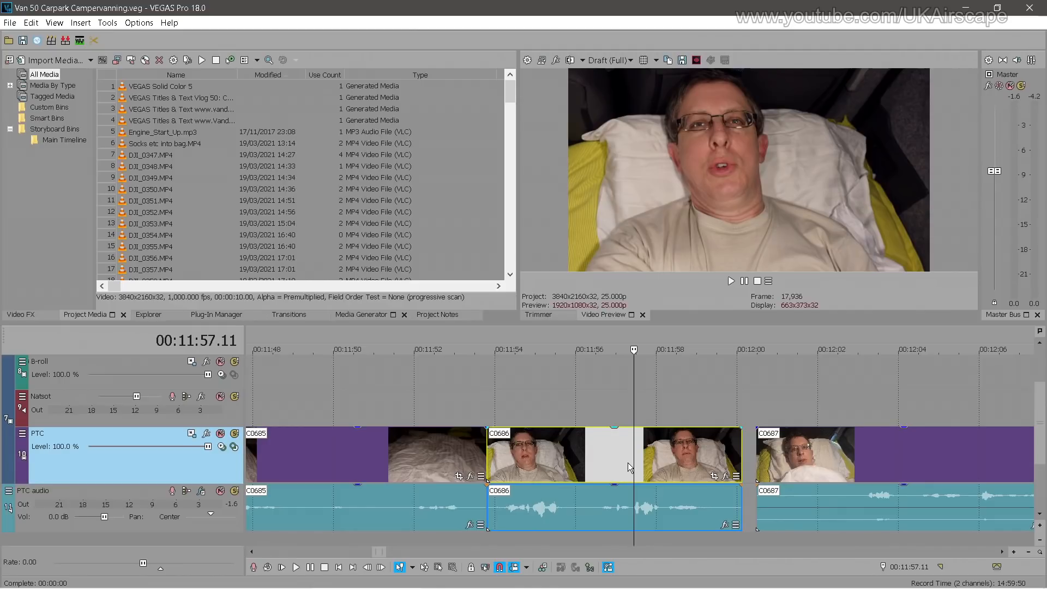
click(594, 453)
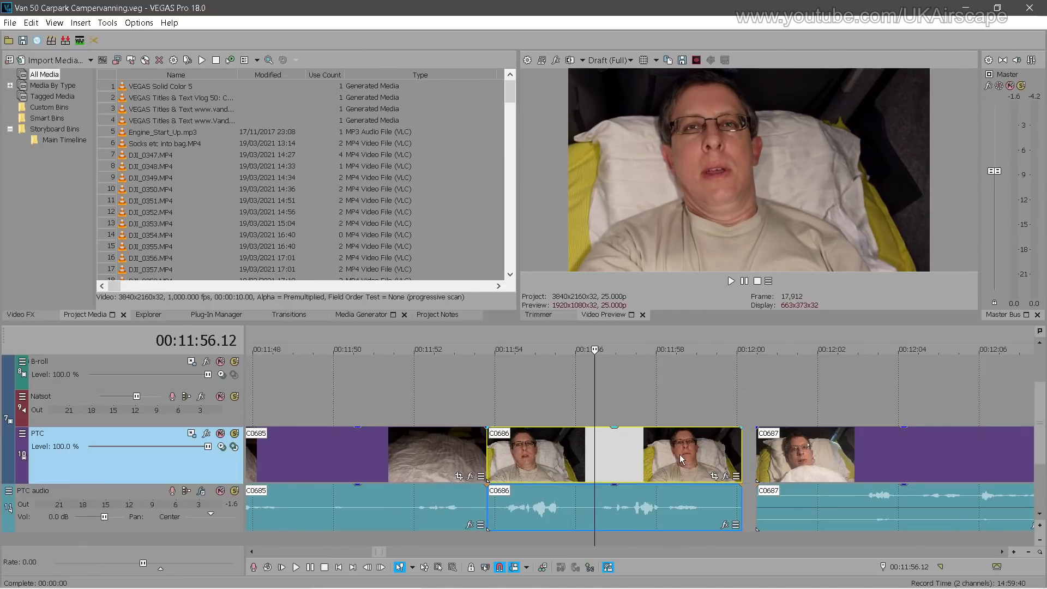
scroll(679, 454, up, 1)
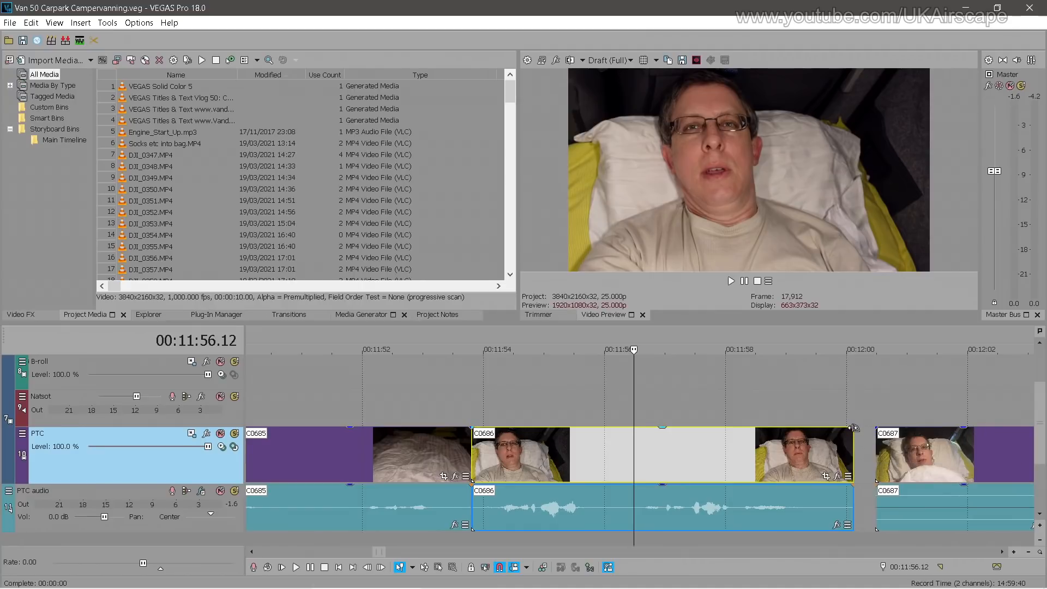
drag(855, 429, 796, 429)
click(794, 413)
key(space)
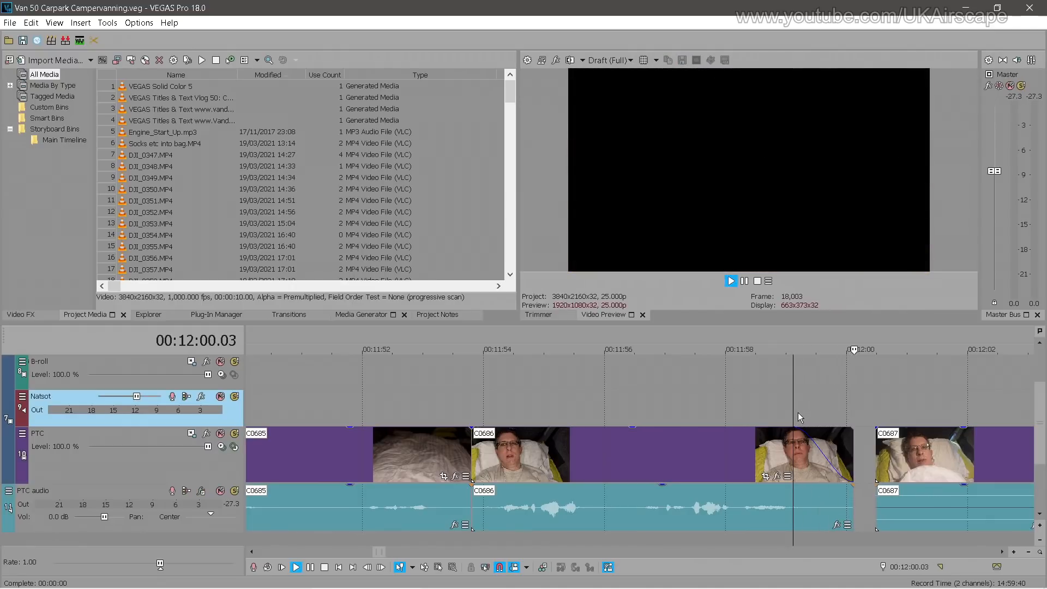
Play from the end of the C0685 clip through the faded ending of C0686
click(780, 410)
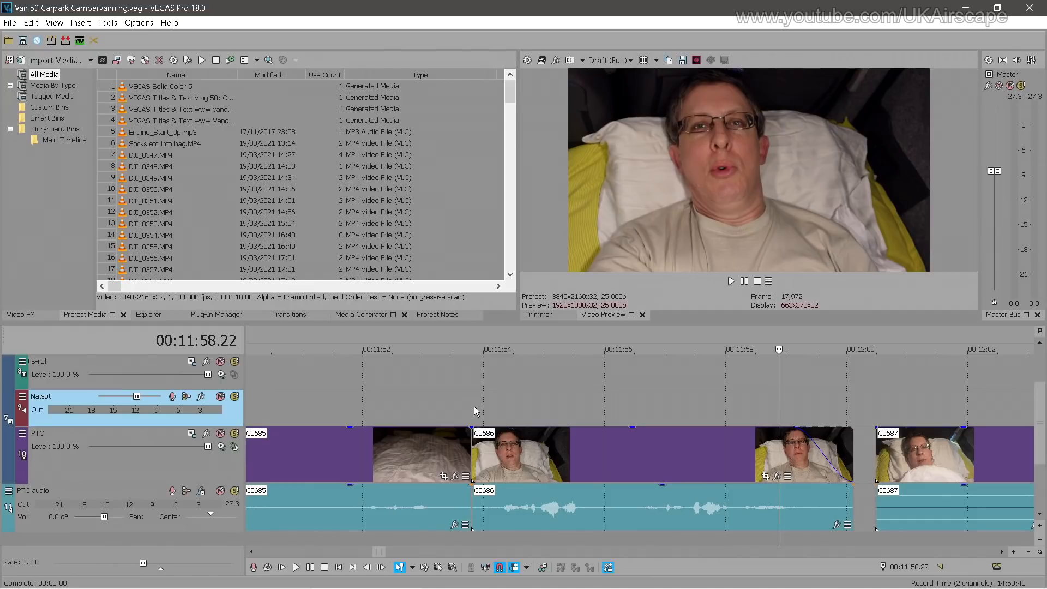
click(413, 404)
key(space)
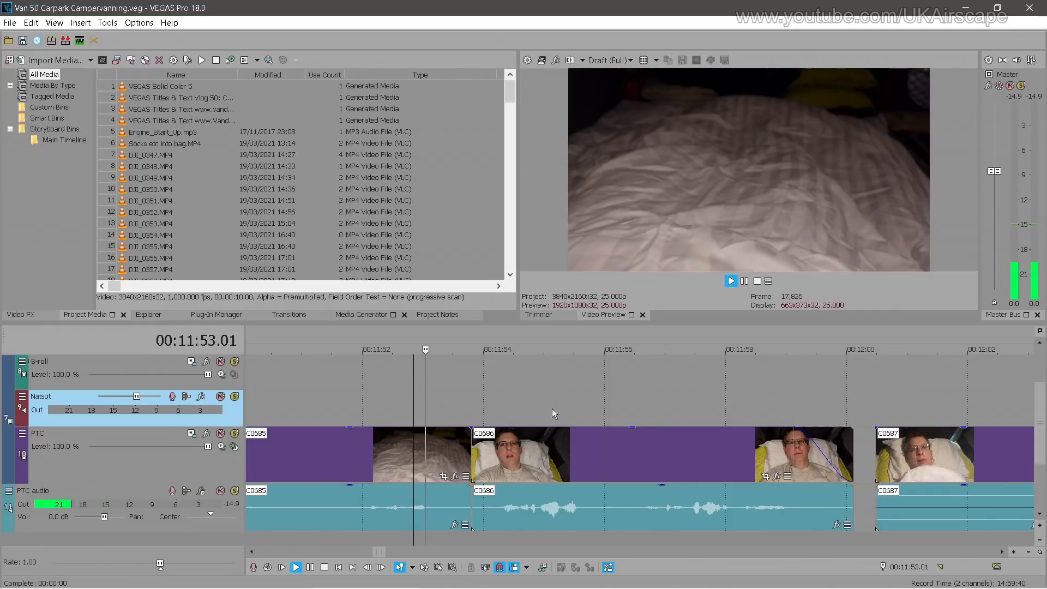
scroll(765, 420, down, 2)
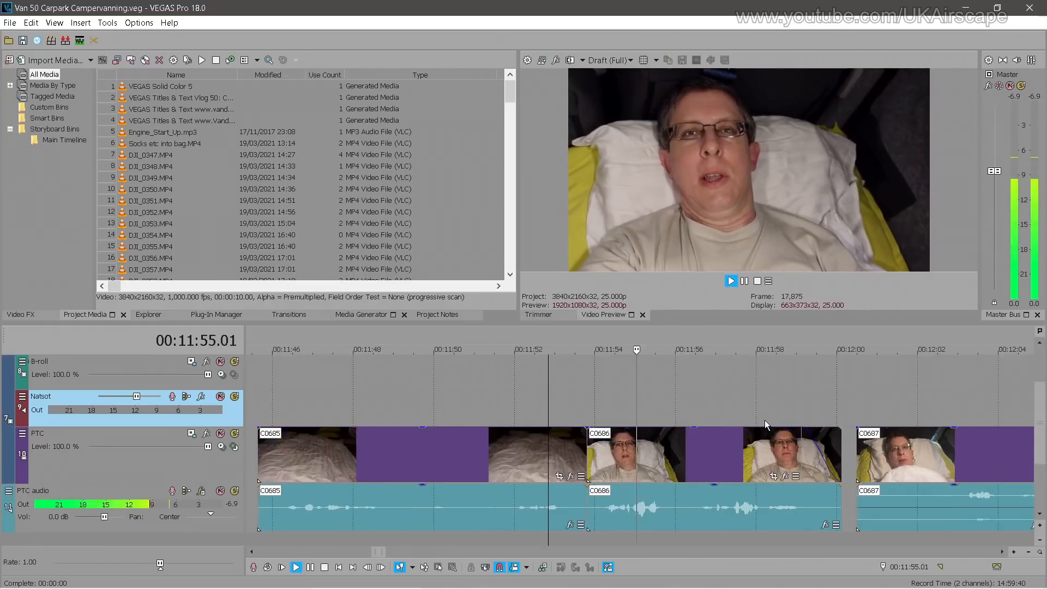
Add a video fade-in of about one second to the start of the C0687 clip
click(952, 450)
scroll(709, 456, down, 1)
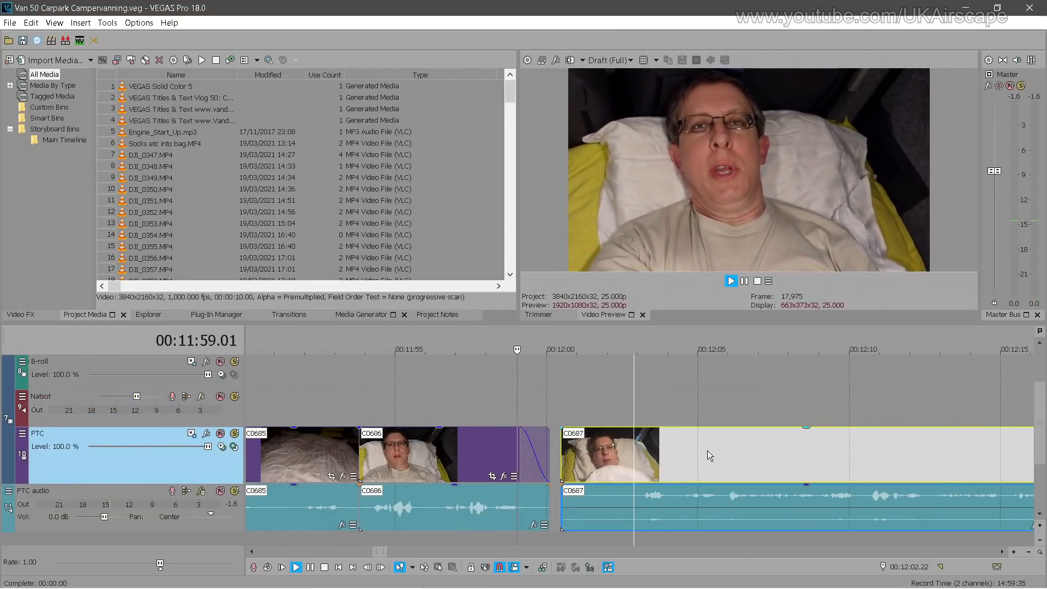
key(Return)
drag(562, 429, 586, 429)
Play the faded start of the C0687 clip from 00:12:00.12
click(561, 407)
key(space)
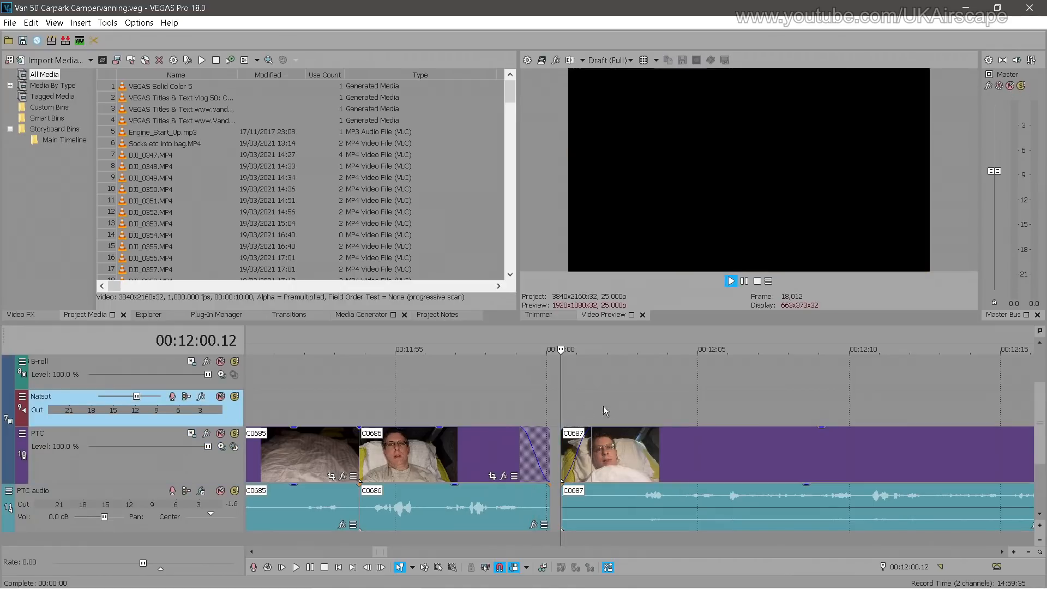
click(562, 441)
key(space)
drag(563, 439, 613, 444)
key(space)
right_click(739, 453)
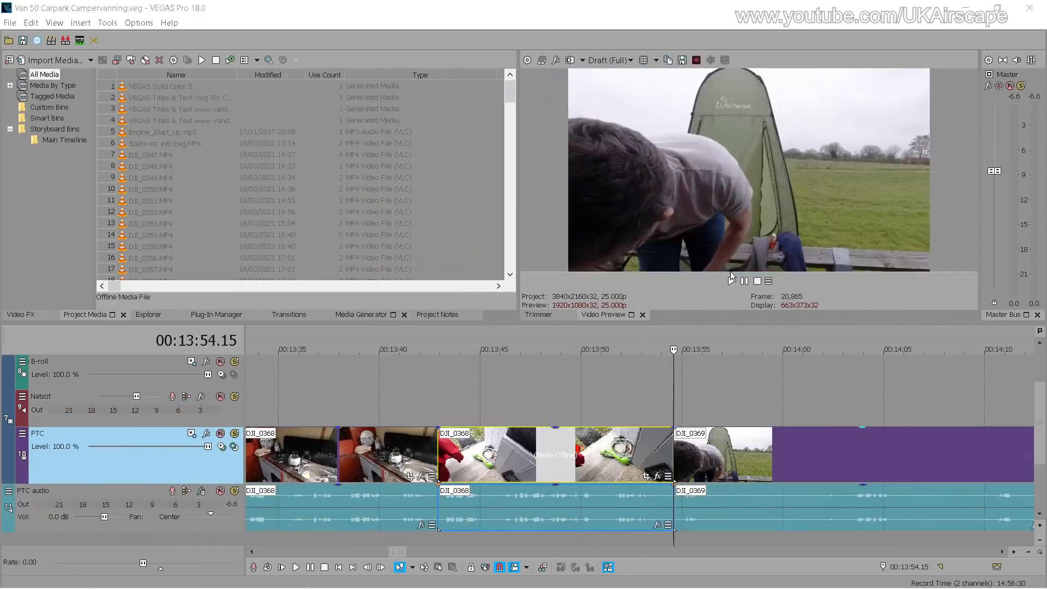
Play the DJI_0369 clip from its start at 00:13:54.15
click(732, 279)
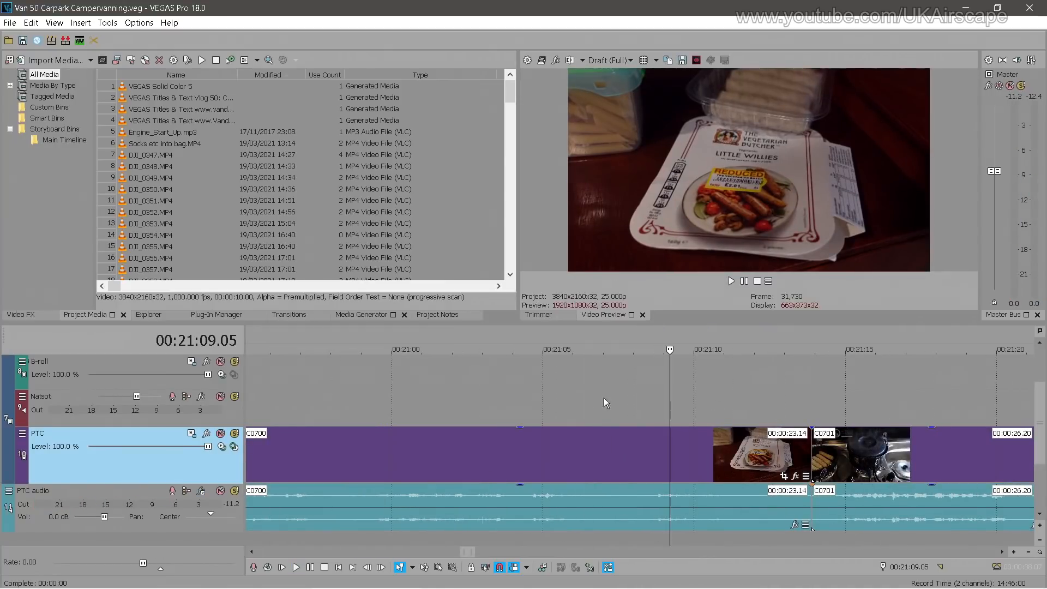
Play the sausage-packet clip C0700 from about 00:21:00 towards its end
click(584, 401)
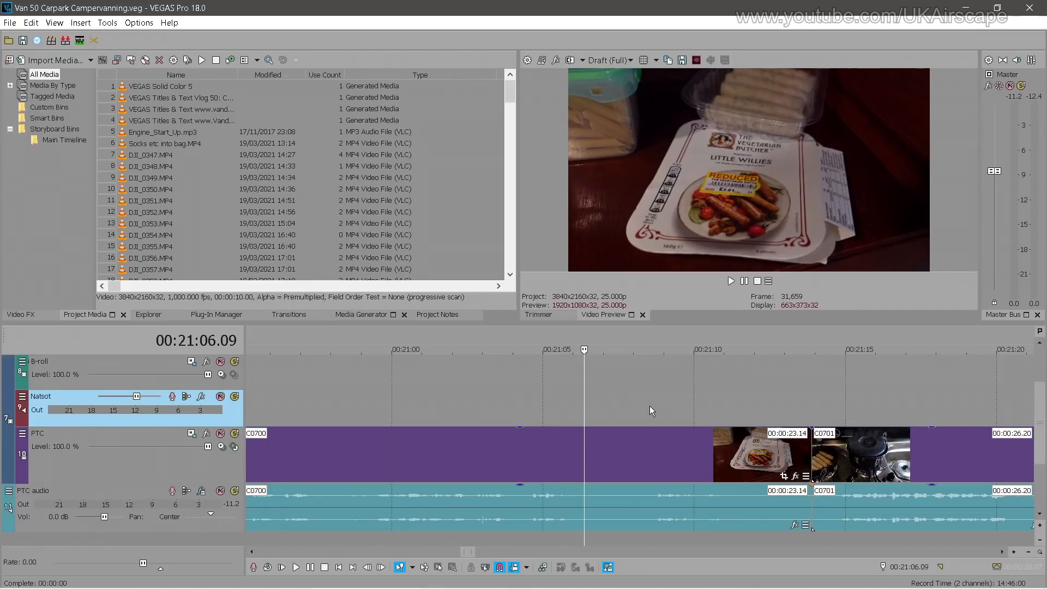
click(610, 385)
click(407, 395)
key(space)
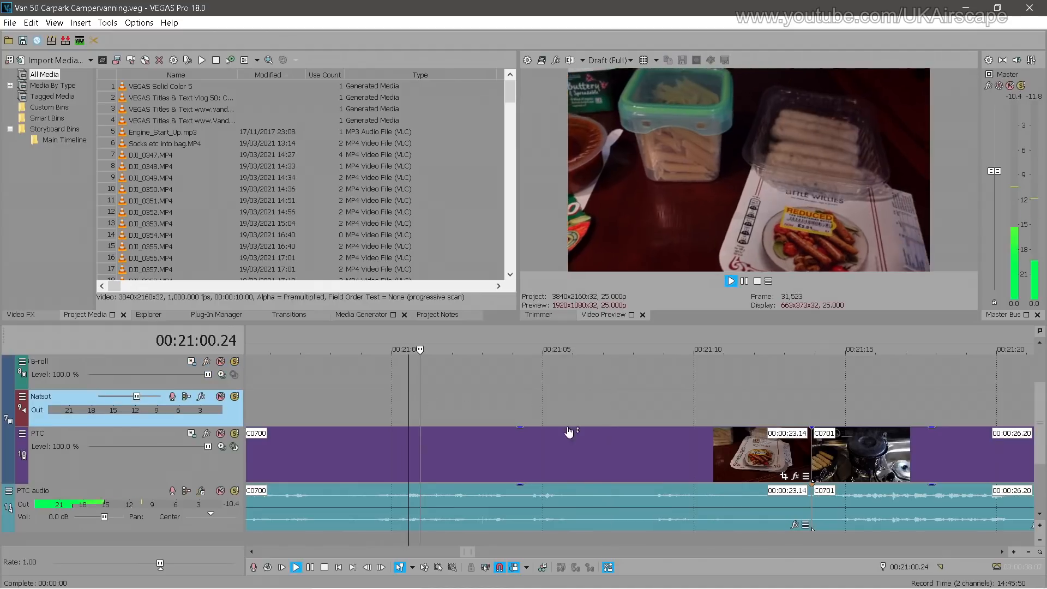
Trim clip C0700 to 00:00:20.18 and clip C0701 to 00:00:26.04, leaving a gap between them
drag(811, 458, 849, 453)
mouse_move(641, 452)
mouse_down()
mouse_move(686, 454)
mouse_move(652, 455)
mouse_up()
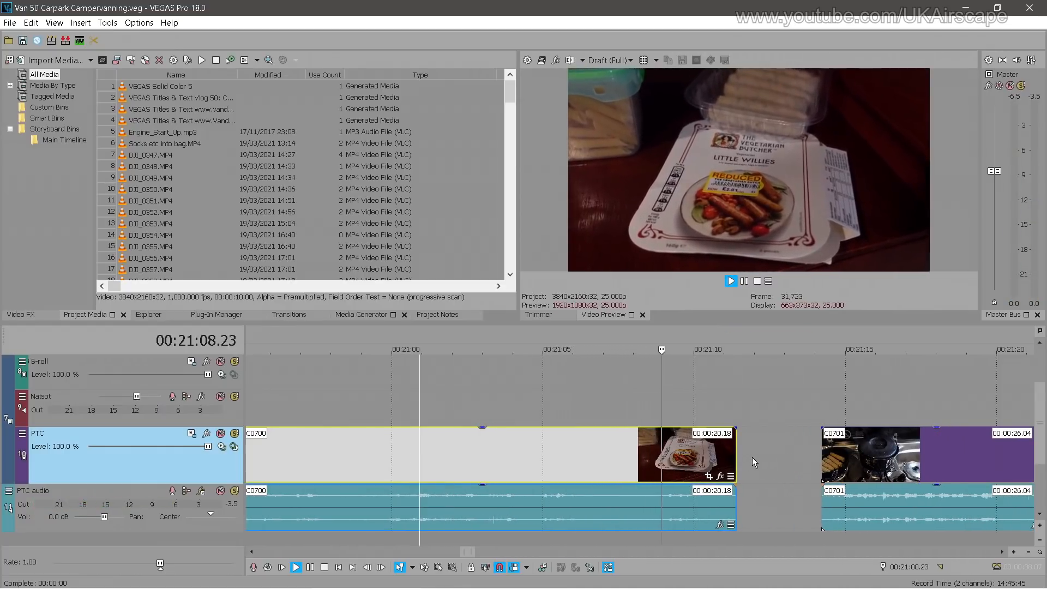
key(Return)
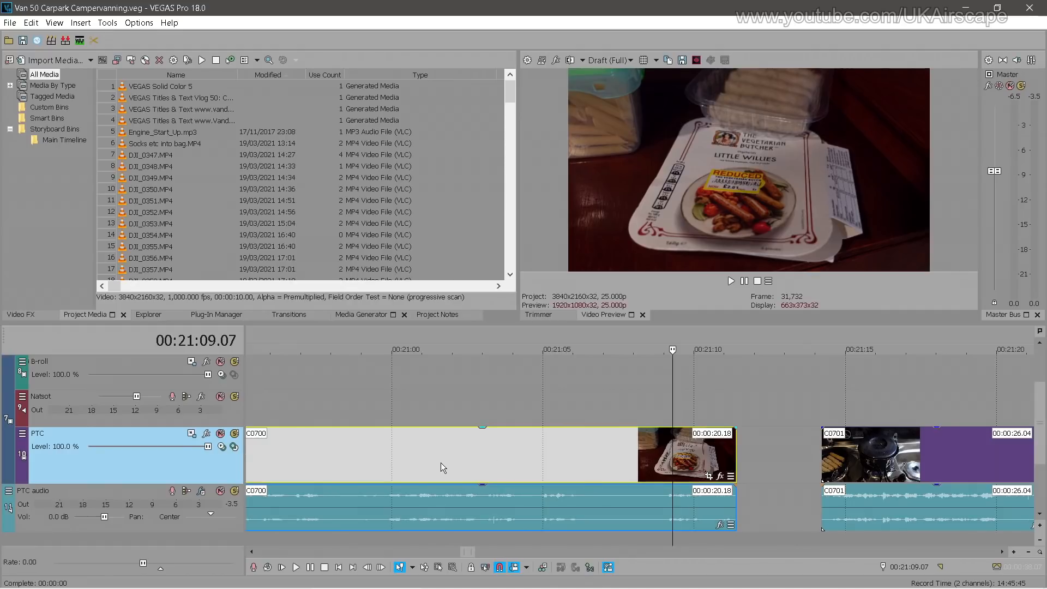
Move clip C0700 slightly earlier with ripple to meet C0699, and place the cursor at its end at 00:21:11.01
scroll(441, 467, down, 5)
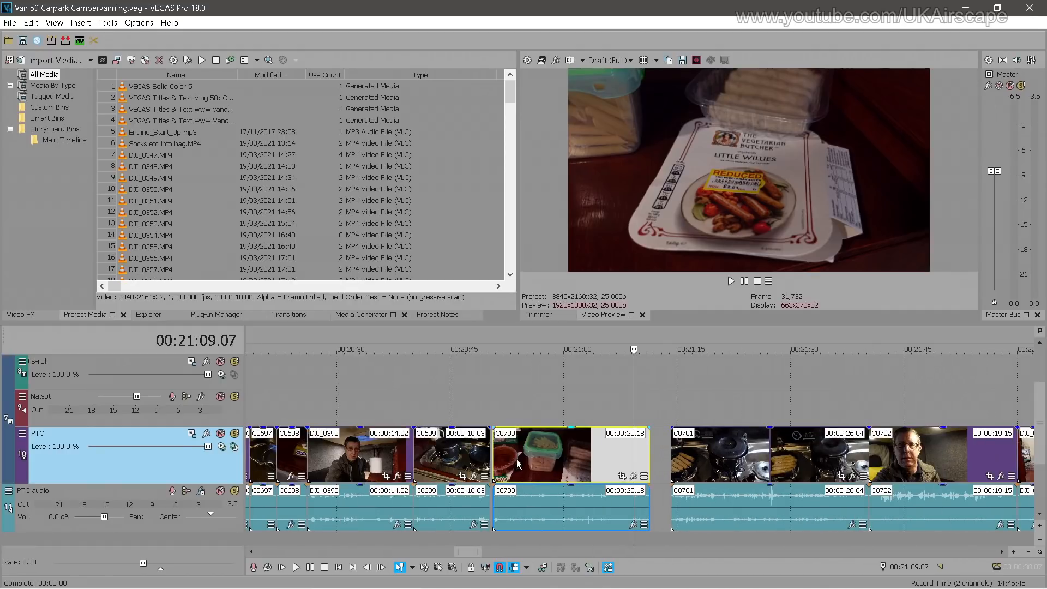
drag(517, 459, 514, 459)
click(645, 416)
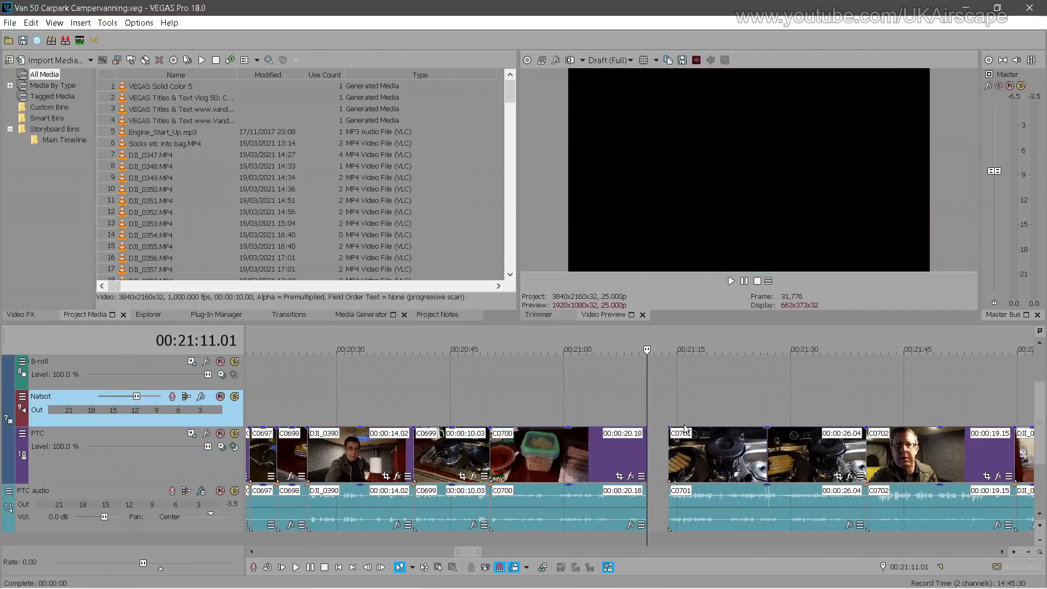
scroll(685, 429, up, 5)
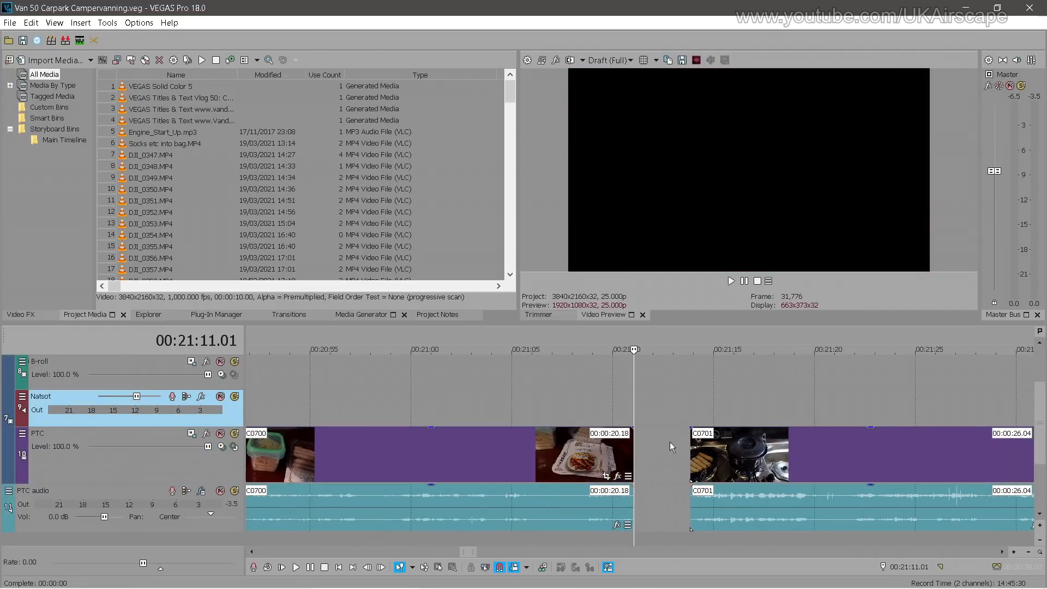
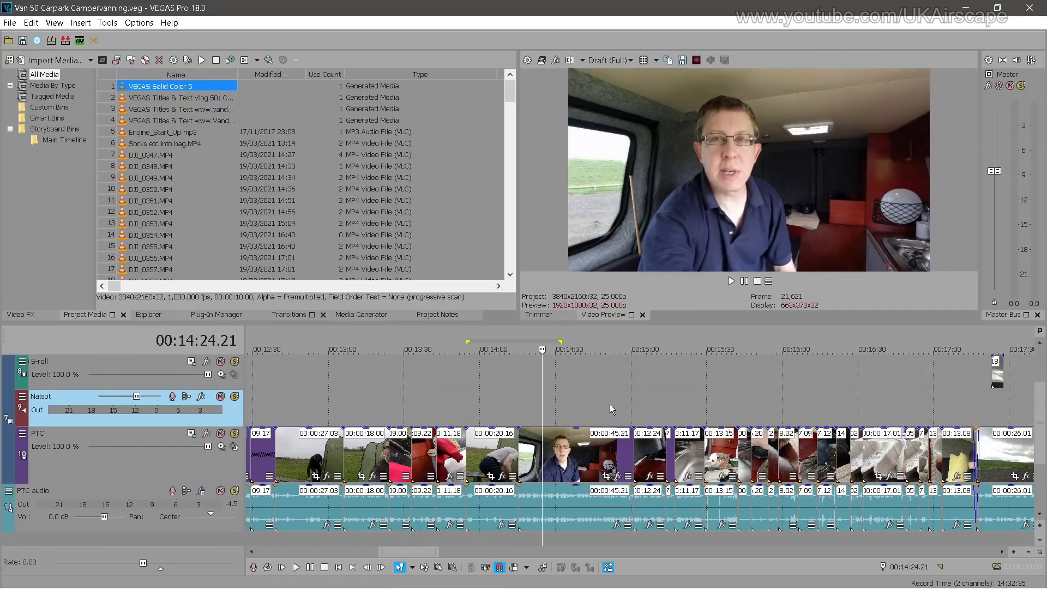
Check the rough cut at 00:15:07.22, and scrub the bed-making clip from 00:11:03.01 to 00:11:26.09
click(629, 404)
click(650, 404)
scroll(685, 404, down, 6)
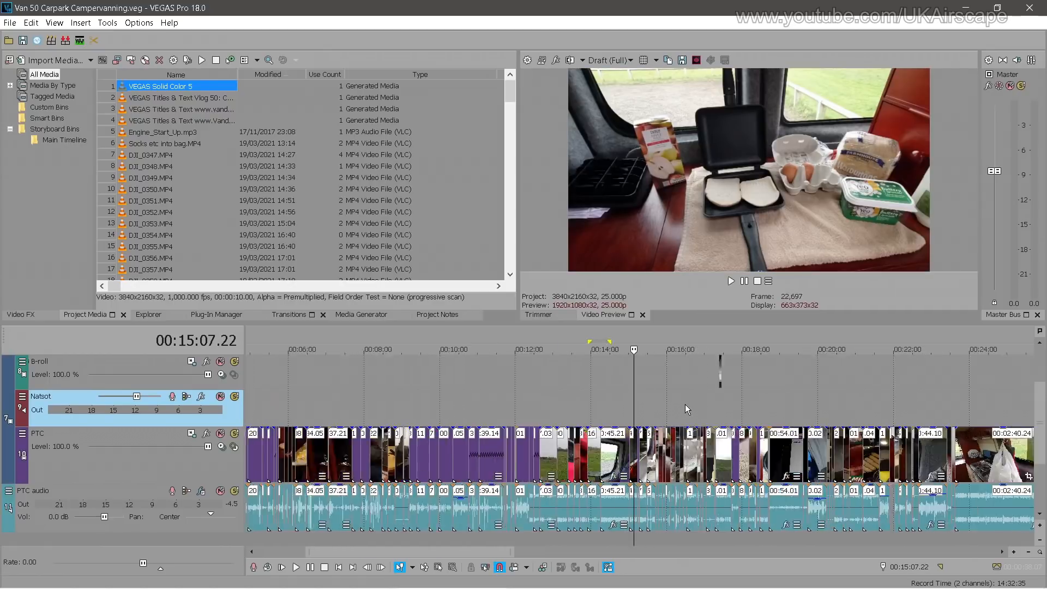
click(460, 402)
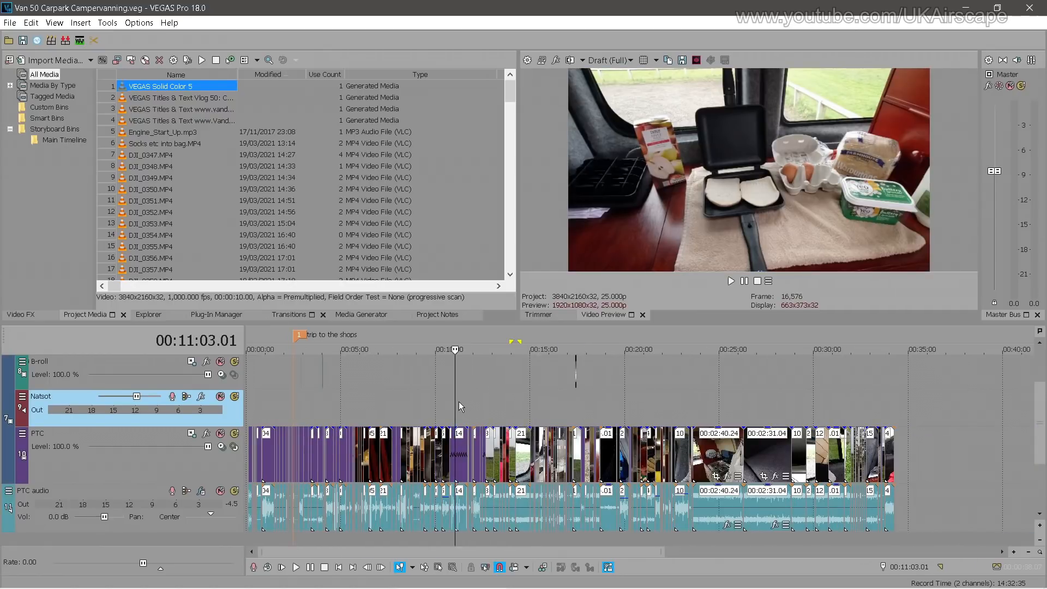
scroll(486, 404, up, 7)
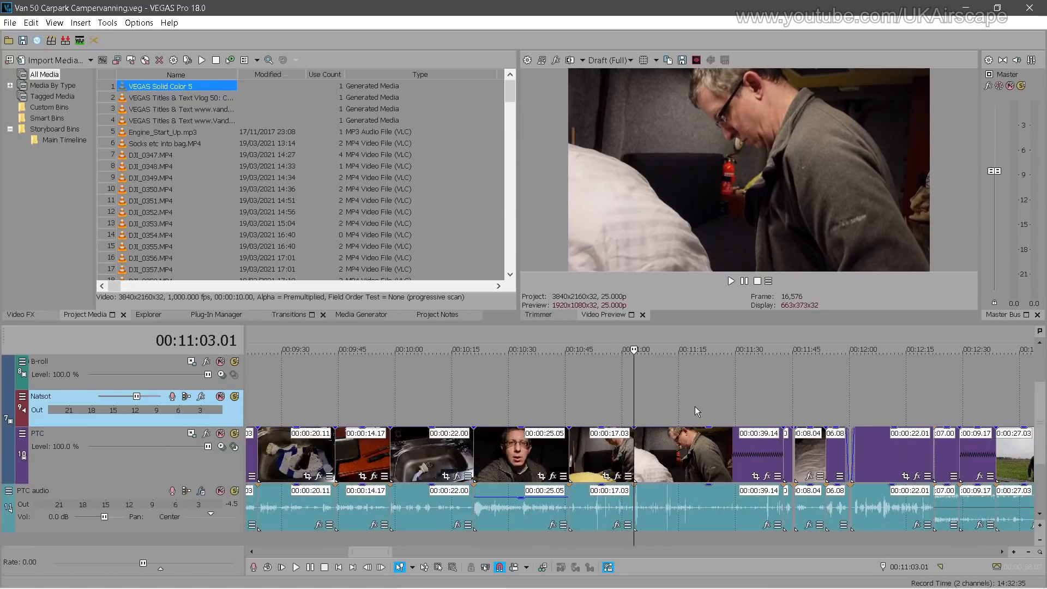
scroll(662, 407, up, 2)
click(680, 380)
drag(683, 380, 810, 384)
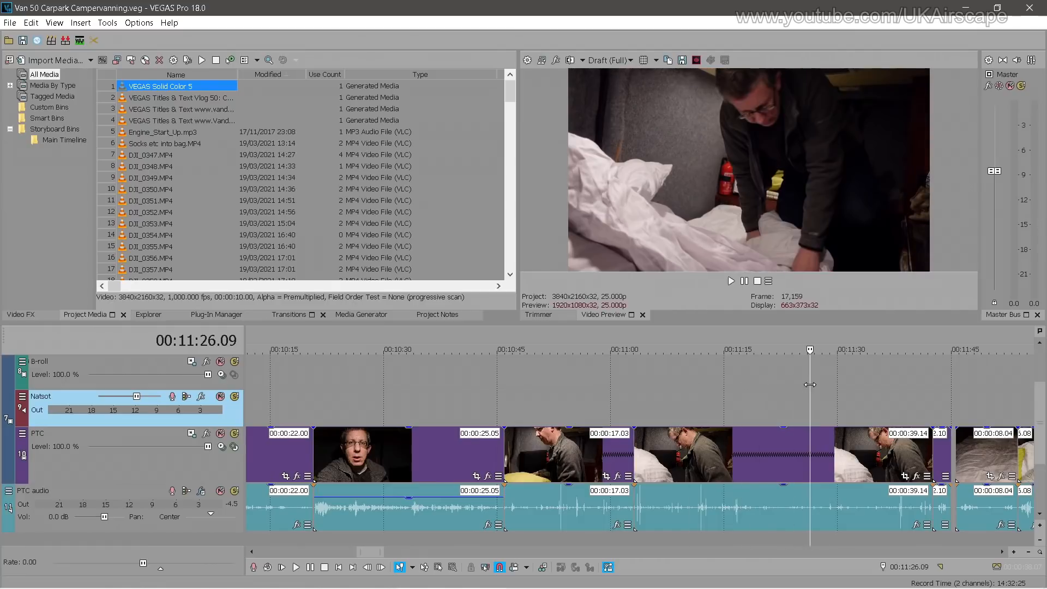
Check the rough cut at 00:25:12.04, and scrub back to the frying sausages at 00:21:27.11
scroll(810, 385, down, 3)
scroll(666, 386, down, 10)
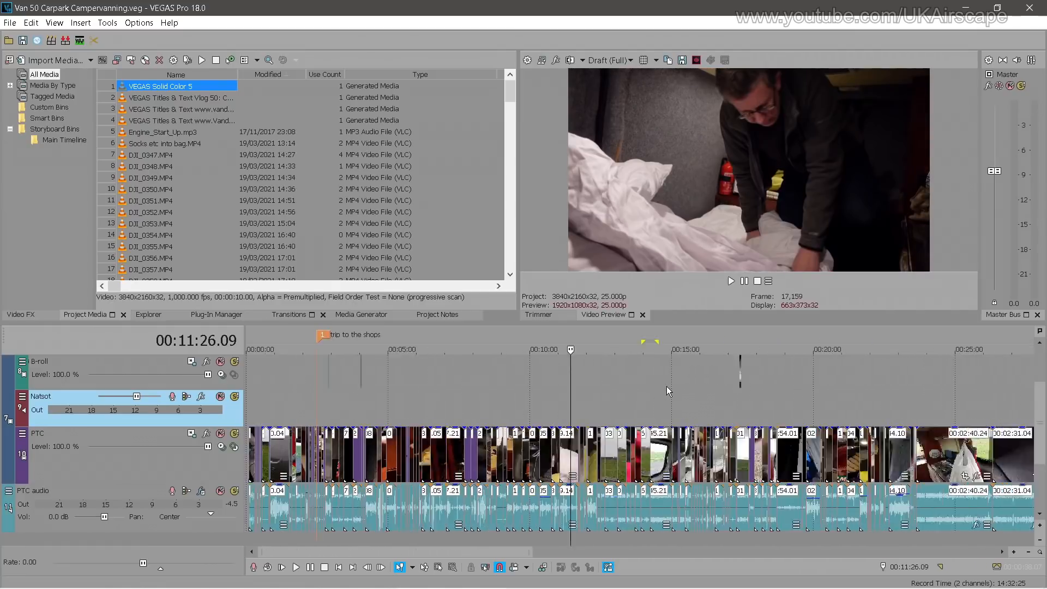
click(722, 394)
scroll(730, 395, up, 5)
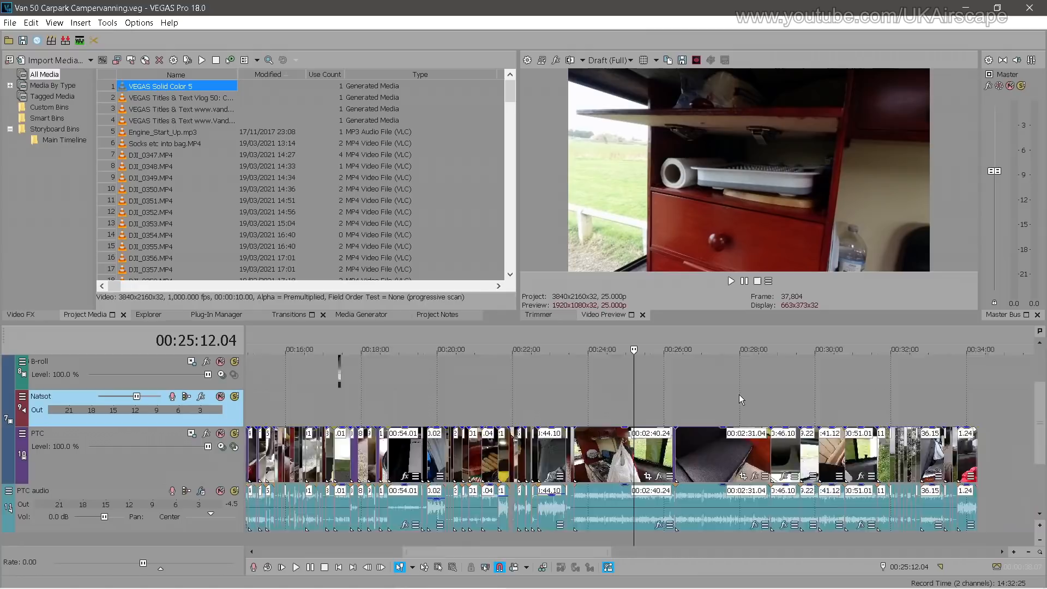
drag(635, 389, 350, 388)
scroll(544, 394, down, 3)
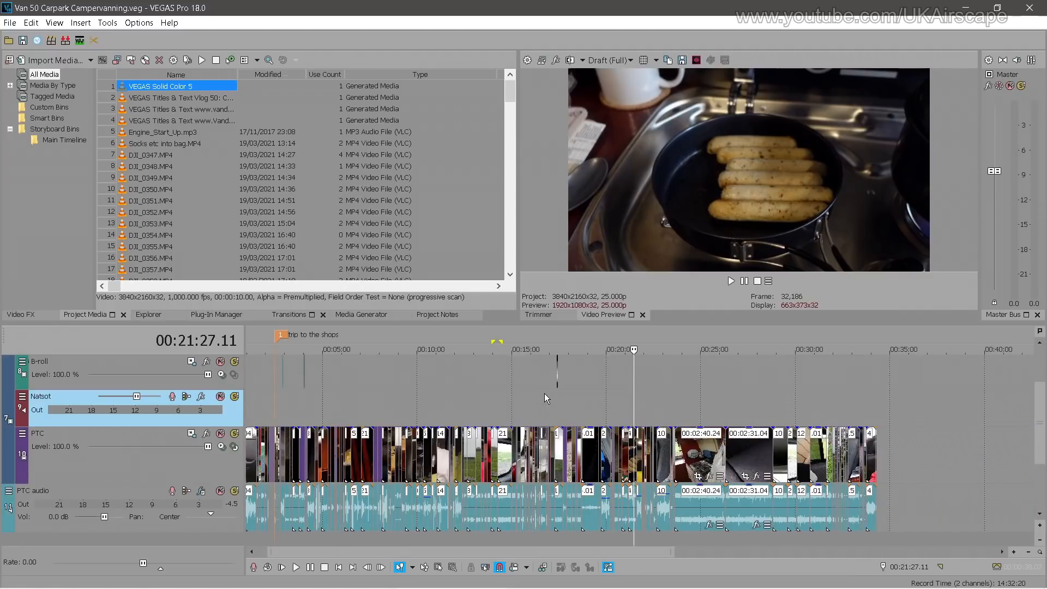
scroll(519, 397, down, 3)
Check the rough cut at 00:13:06.00, 00:00:26.02 and 00:14:47.00
click(433, 400)
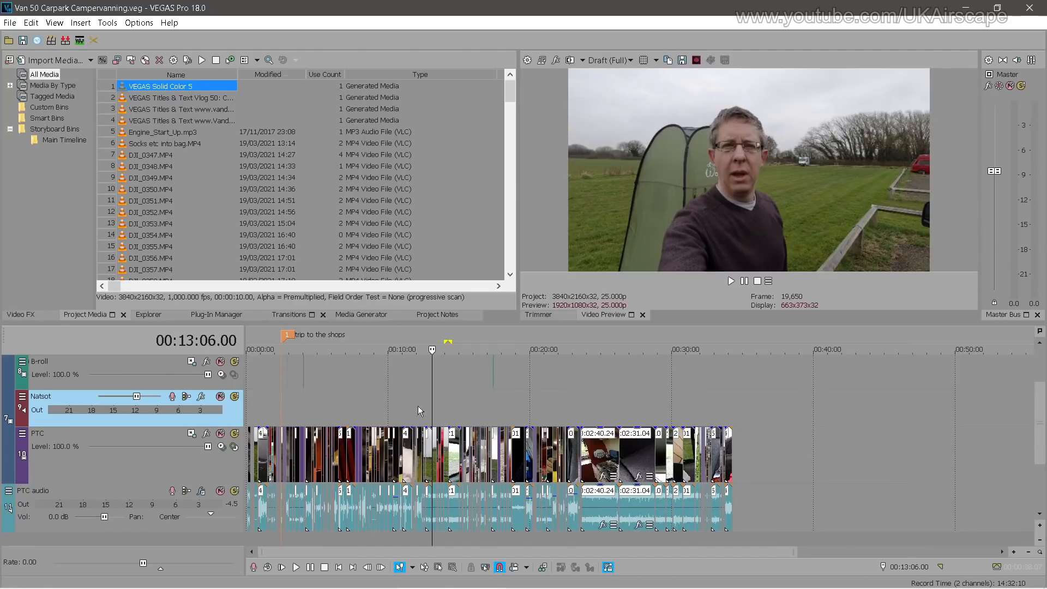
click(255, 400)
scroll(279, 400, up, 2)
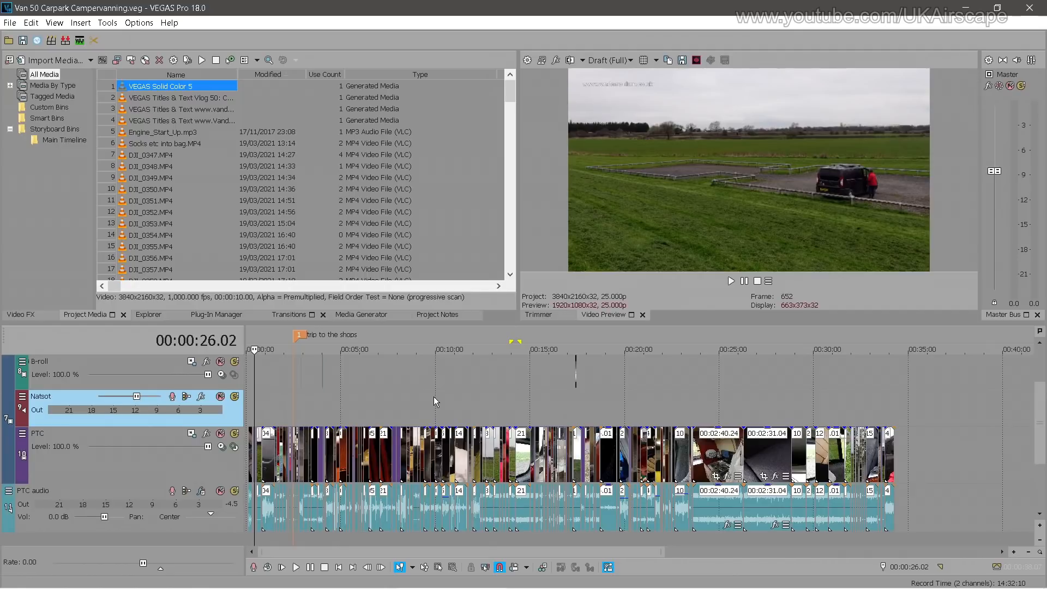
click(447, 402)
click(473, 401)
scroll(545, 402, up, 5)
scroll(601, 401, down, 4)
click(636, 402)
click(666, 401)
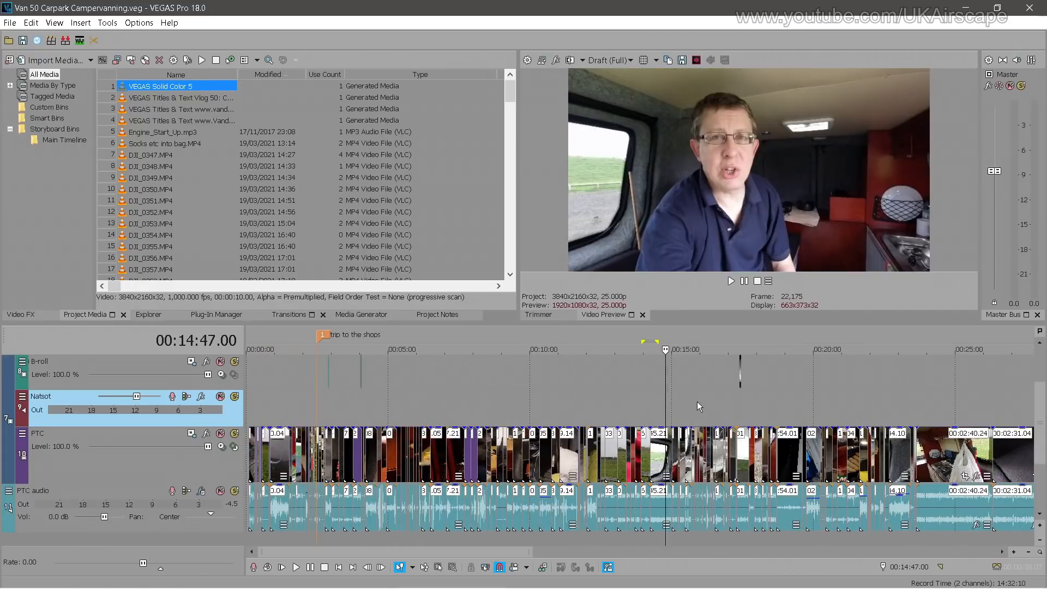
scroll(697, 402, up, 5)
Scrub through the talking clip and the breakfast-preparation clips up to 00:15:50.06
click(560, 402)
click(499, 402)
click(556, 402)
click(590, 402)
click(602, 403)
drag(602, 403, 793, 400)
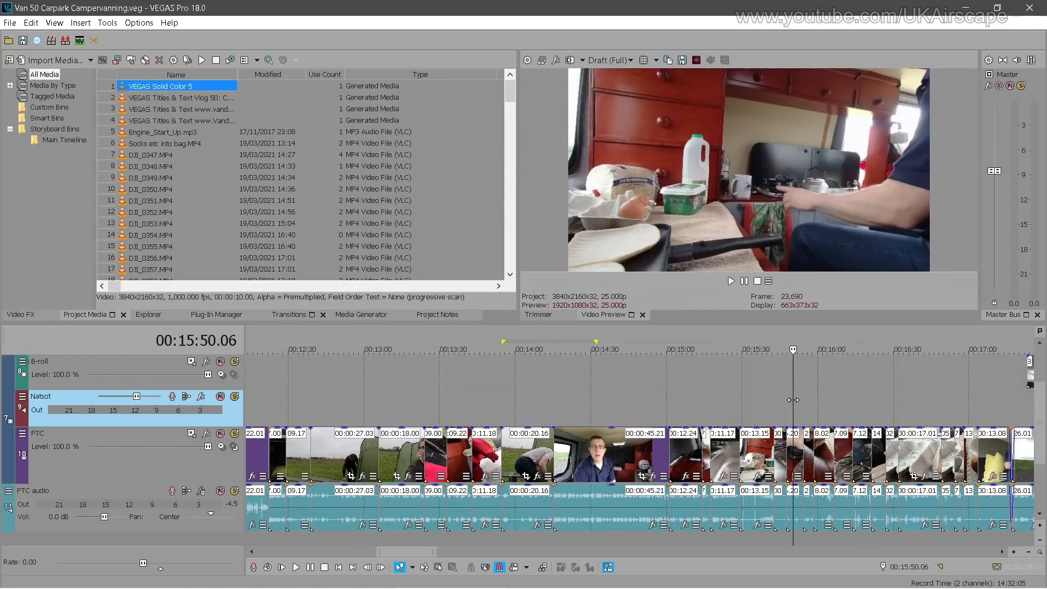
Scrub on to 00:17:16.20, examine the faded gap between the clips there, and place the cursor at 00:17:14.08
scroll(792, 400, down, 1)
drag(634, 383, 742, 382)
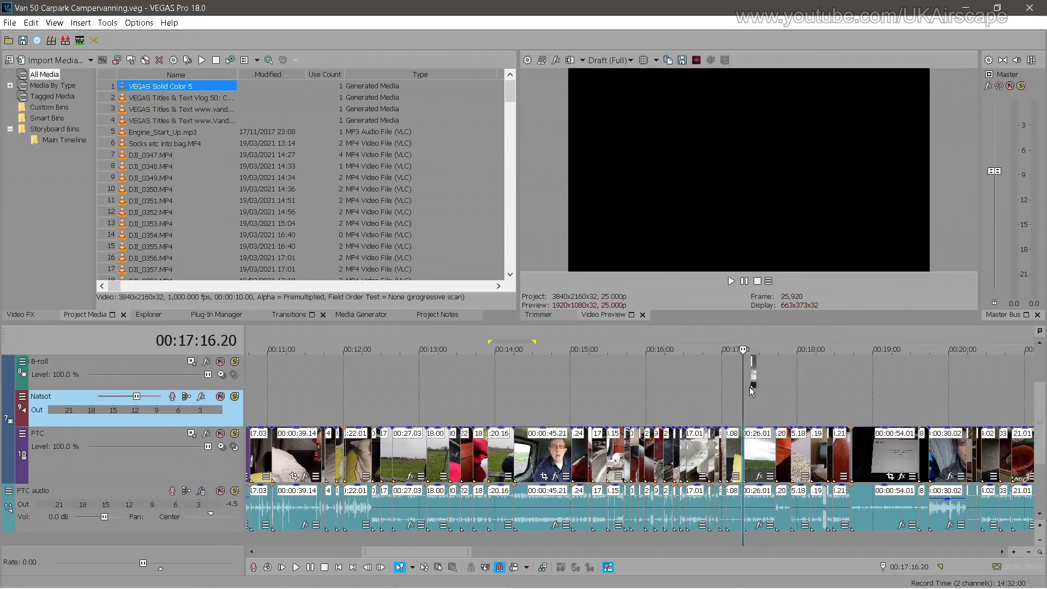
scroll(758, 392, up, 5)
click(610, 402)
click(634, 403)
scroll(645, 403, up, 4)
scroll(646, 404, down, 2)
click(534, 403)
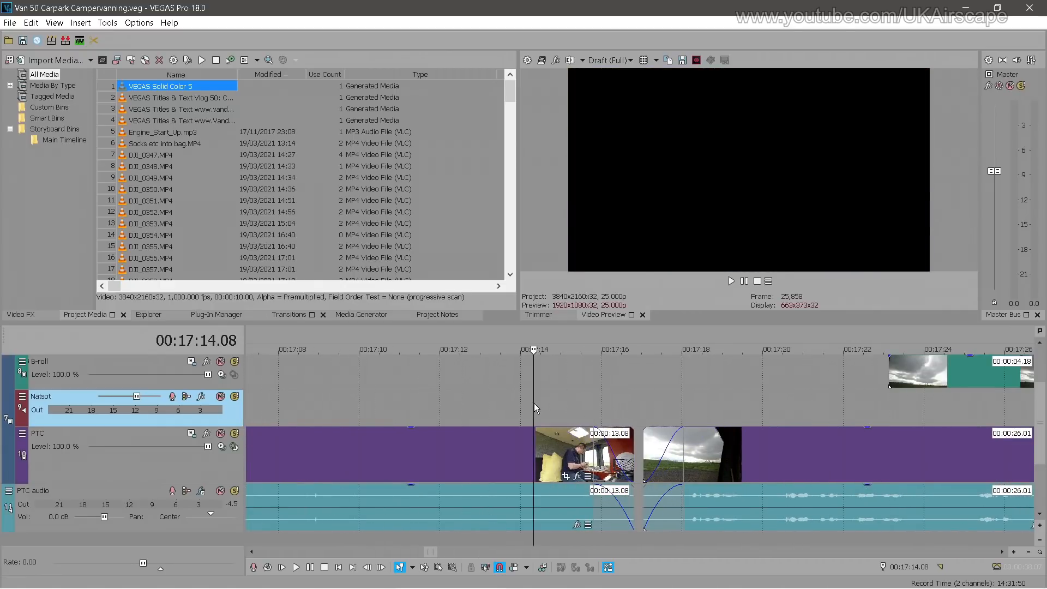
Play the fade across the gap from 00:17:14.08 and check the landscape shot at 00:17:22.14
key(space)
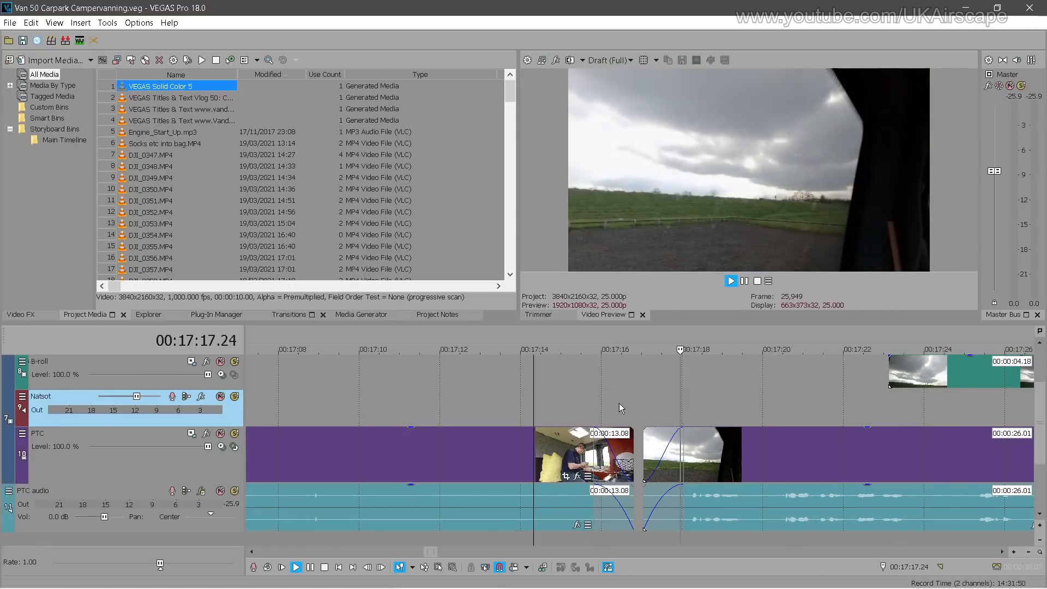
scroll(702, 402, down, 3)
click(699, 407)
click(794, 417)
click(896, 396)
click(665, 451)
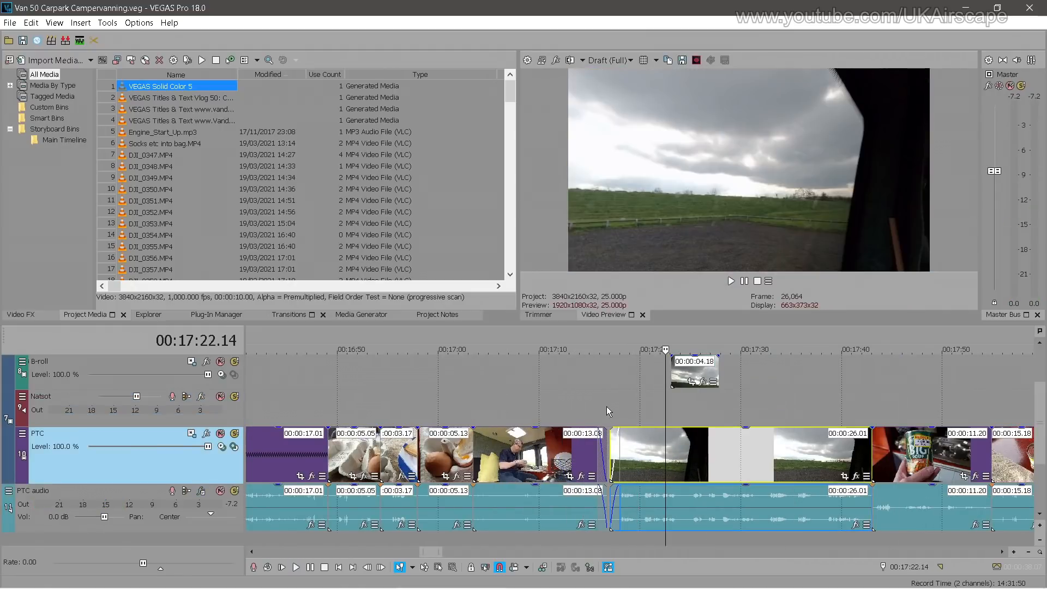
Place the cursor in the gap at 00:17:16.20 and examine the rough cut before and after that point
click(607, 407)
scroll(646, 410, down, 3)
scroll(646, 410, down, 10)
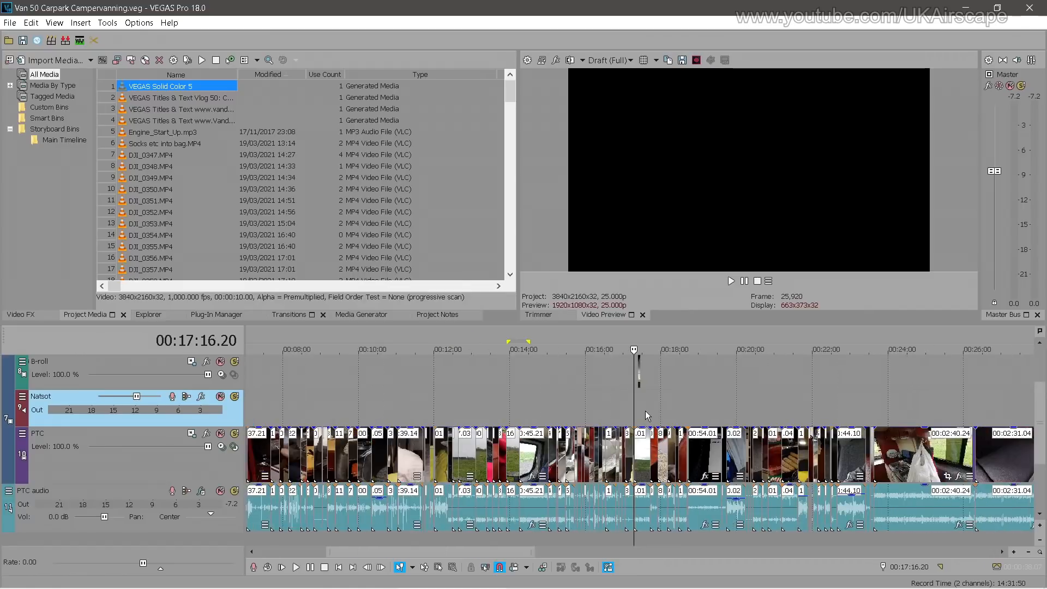
scroll(645, 412, up, 12)
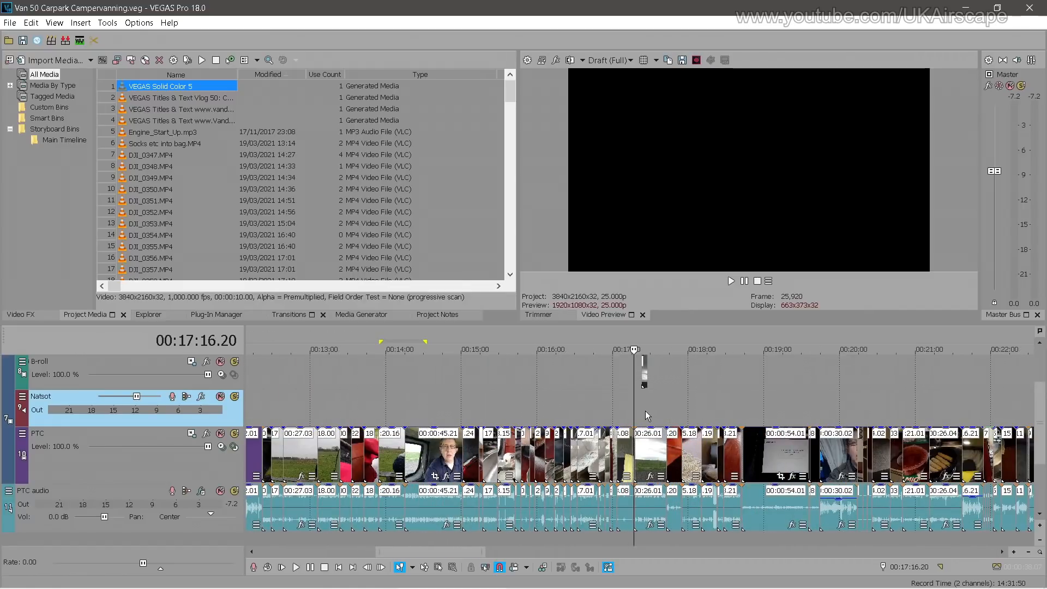
scroll(646, 411, up, 2)
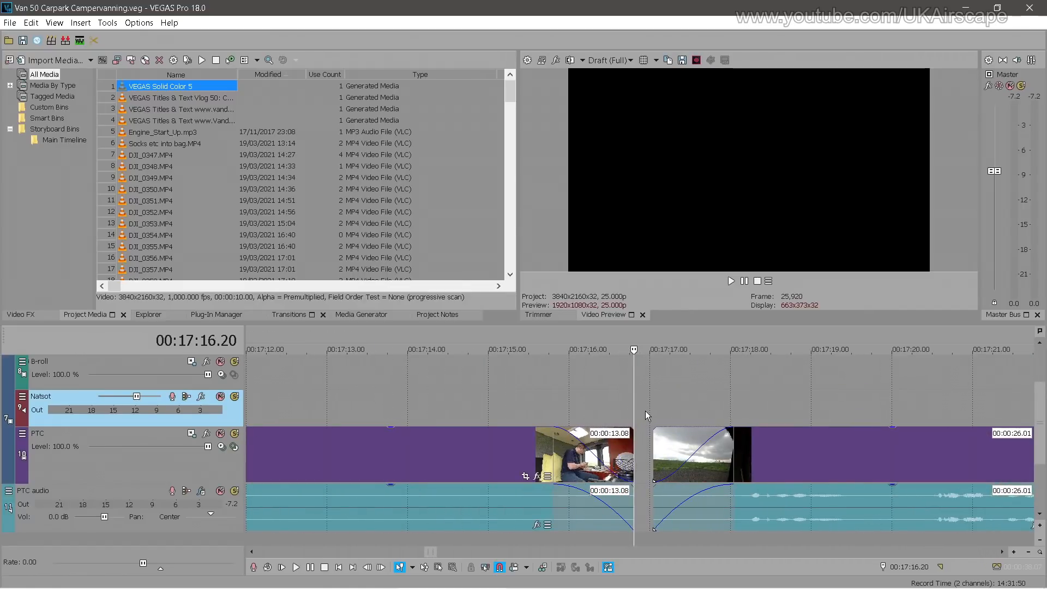
scroll(646, 410, down, 8)
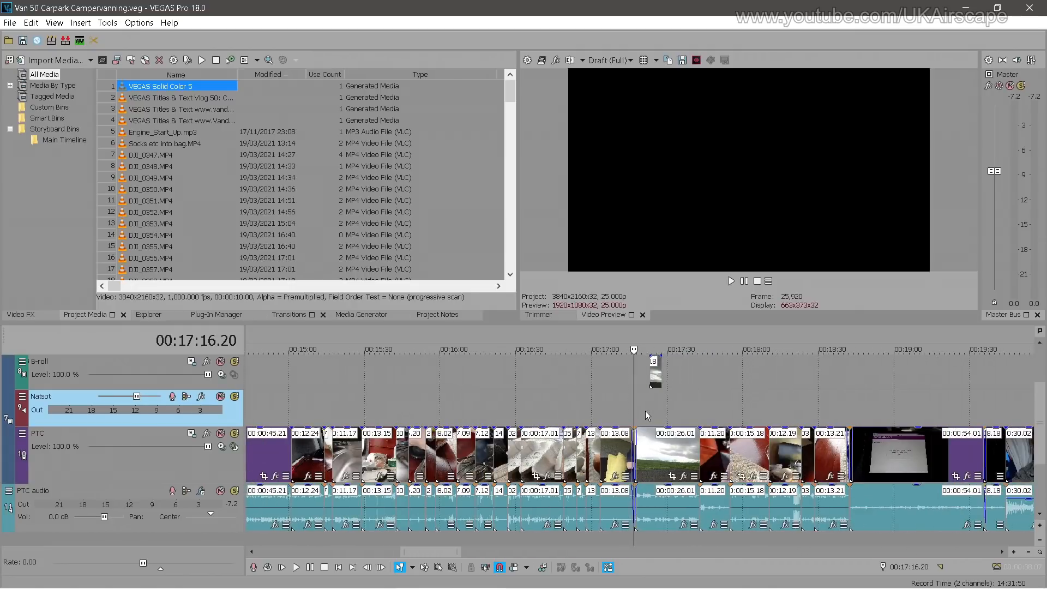
scroll(646, 411, down, 3)
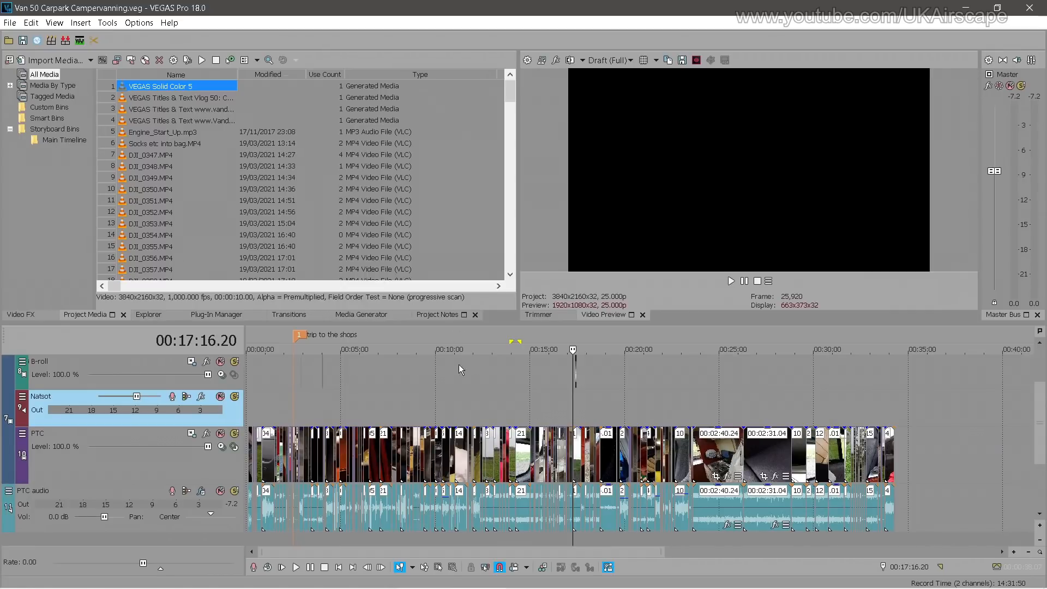
Save the project as a new file named "Van 51 Carpark Campervanning Part 2.veg"
click(10, 25)
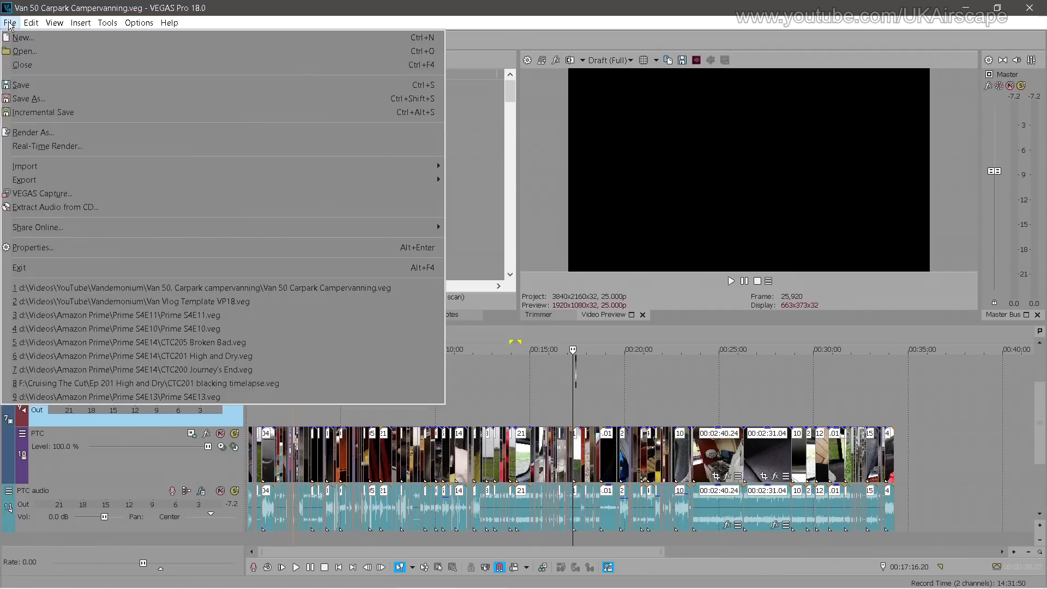
click(33, 98)
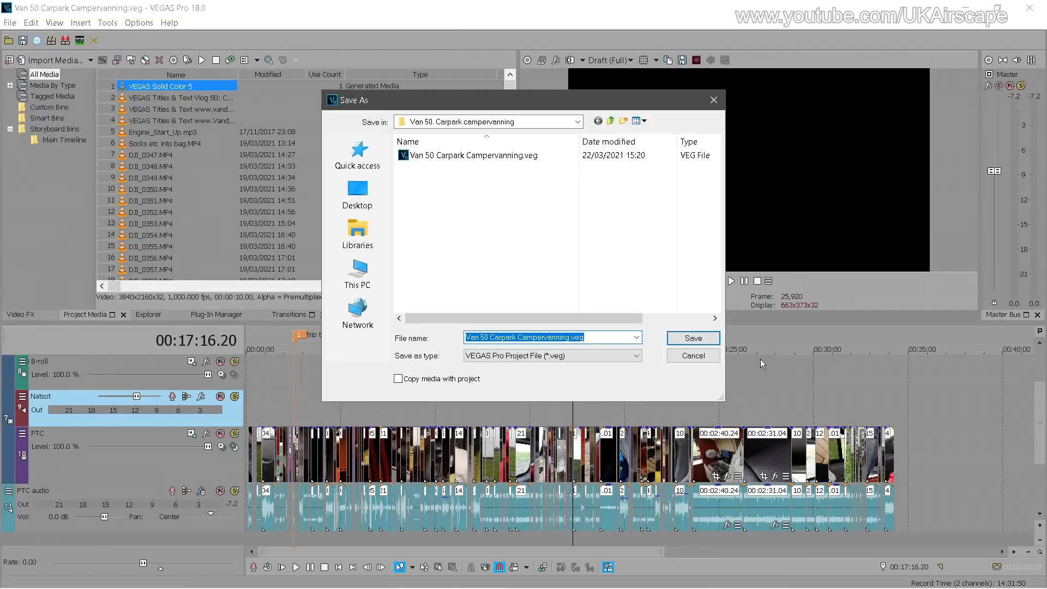
key(Right)
key(BackSpace)
text(1)
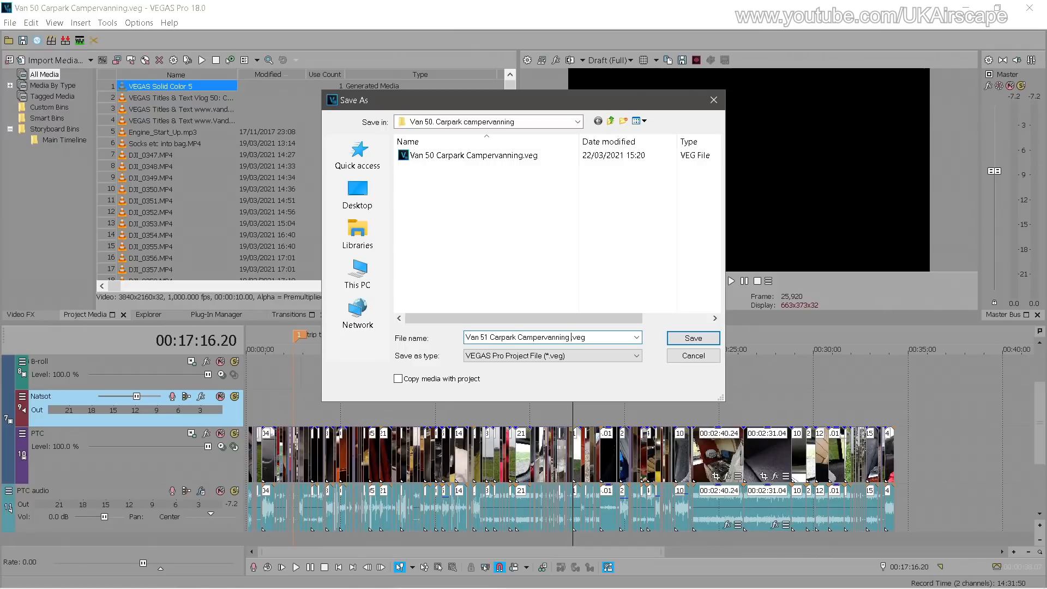
key(Return)
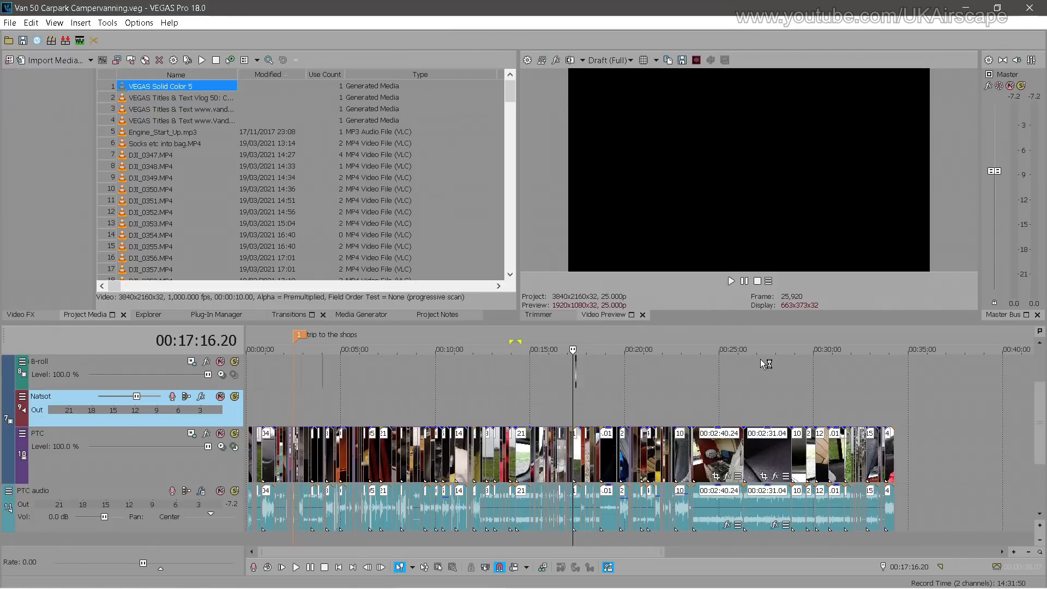
Delete the PTC video and audio clips from about 00:10:20 up to the cooking clip just before the gap
scroll(569, 425, up, 5)
scroll(569, 425, up, 3)
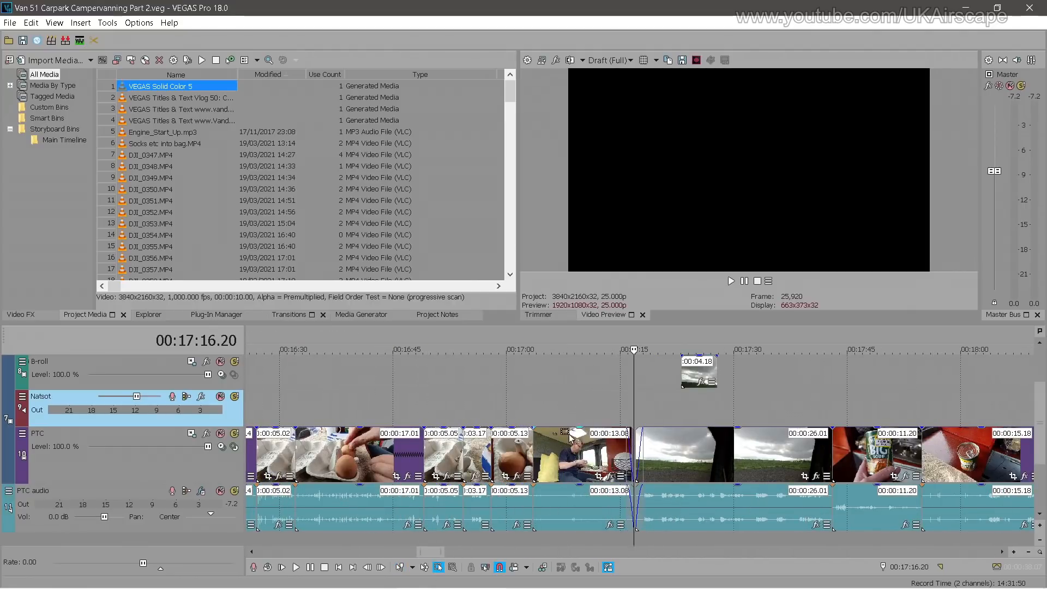
drag(469, 506, 467, 505)
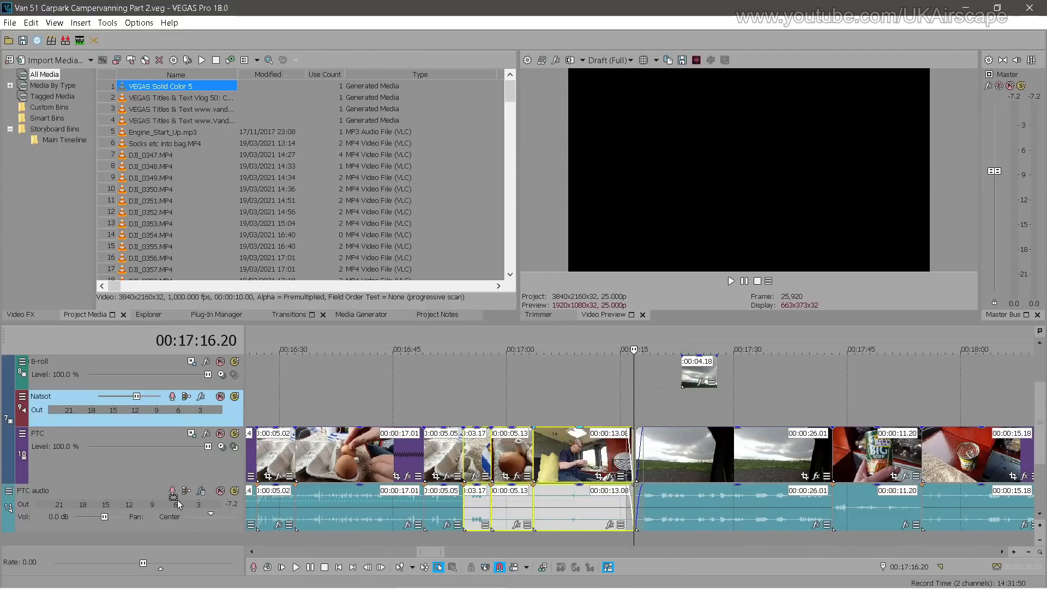
ctrl+click(299, 514)
ctrl+click(278, 515)
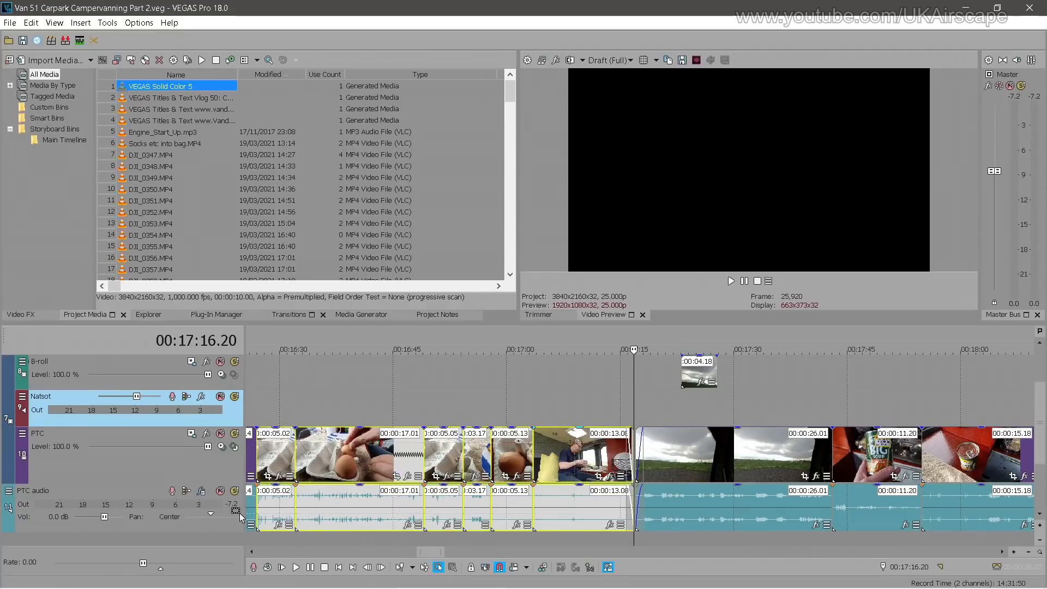
scroll(503, 511, down, 5)
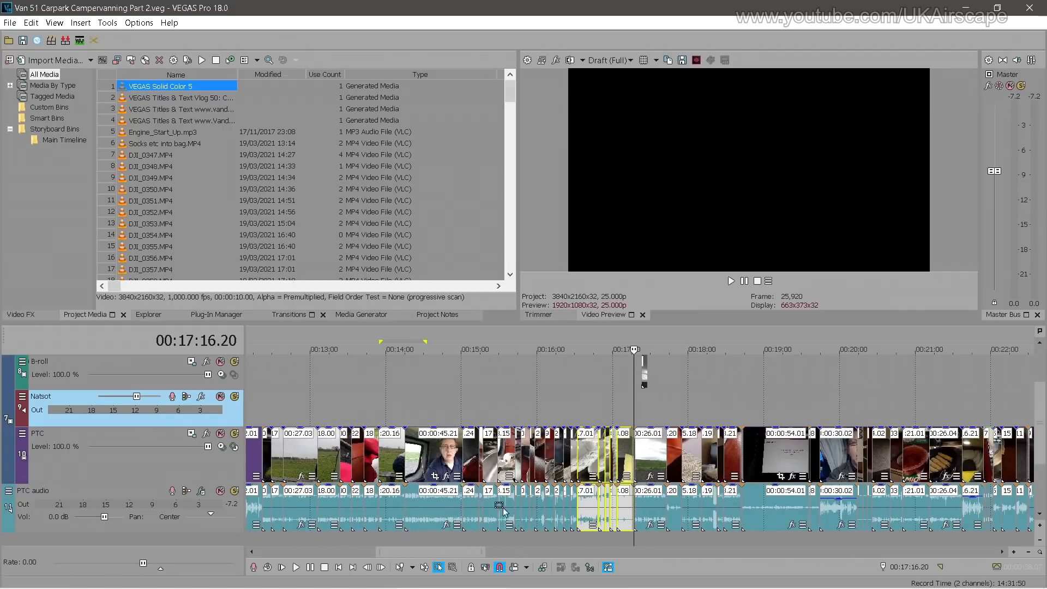
scroll(498, 470, down, 2)
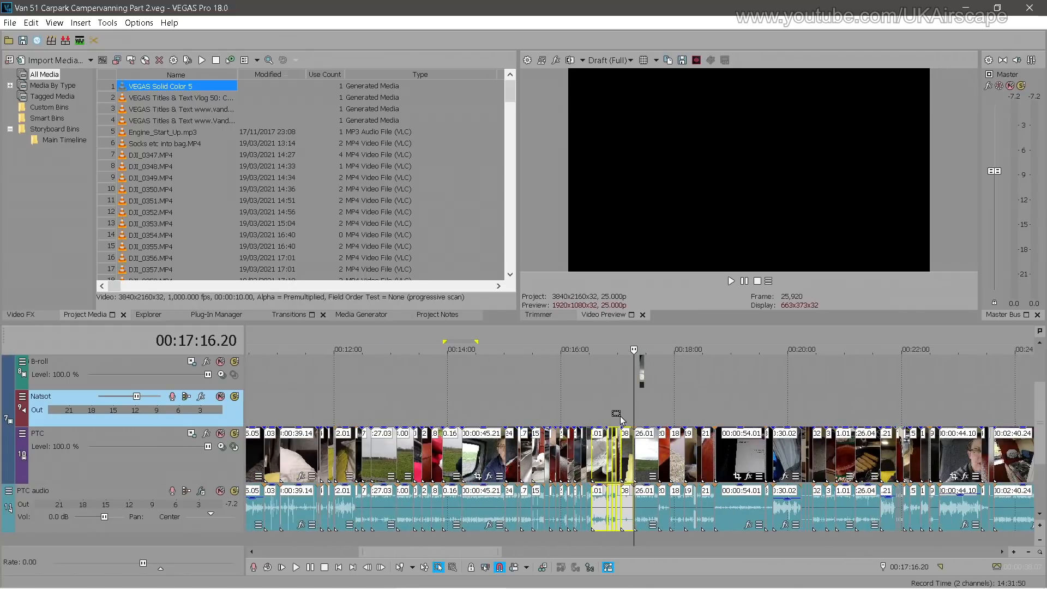
drag(352, 519, 248, 518)
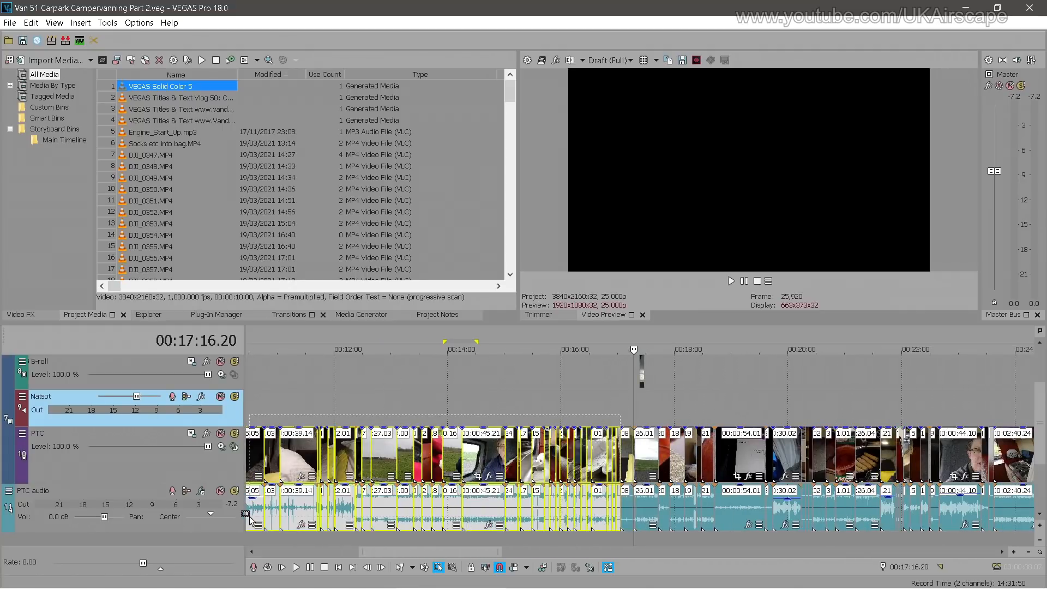
key(Delete)
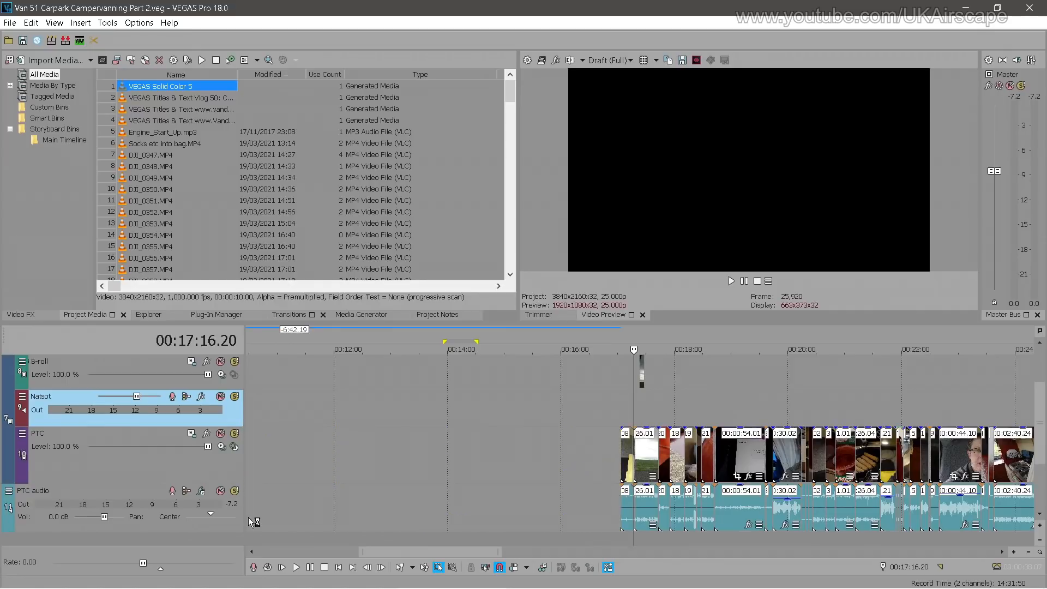
Delete the remaining block of PTC video and audio clips in the first ten minutes of the timeline
scroll(298, 522, down, 4)
scroll(303, 477, down, 2)
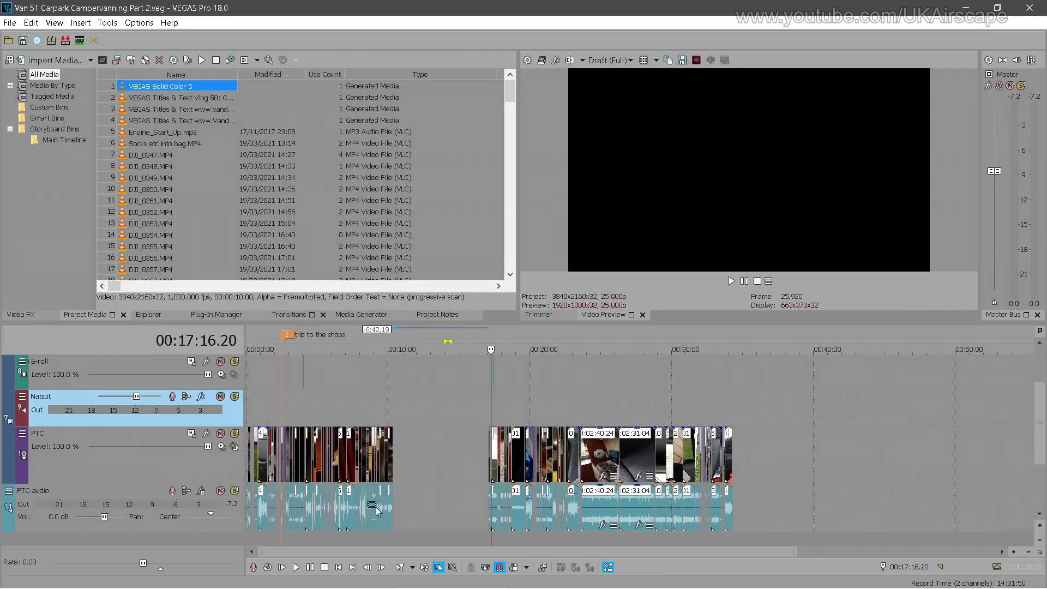
drag(238, 472, 238, 463)
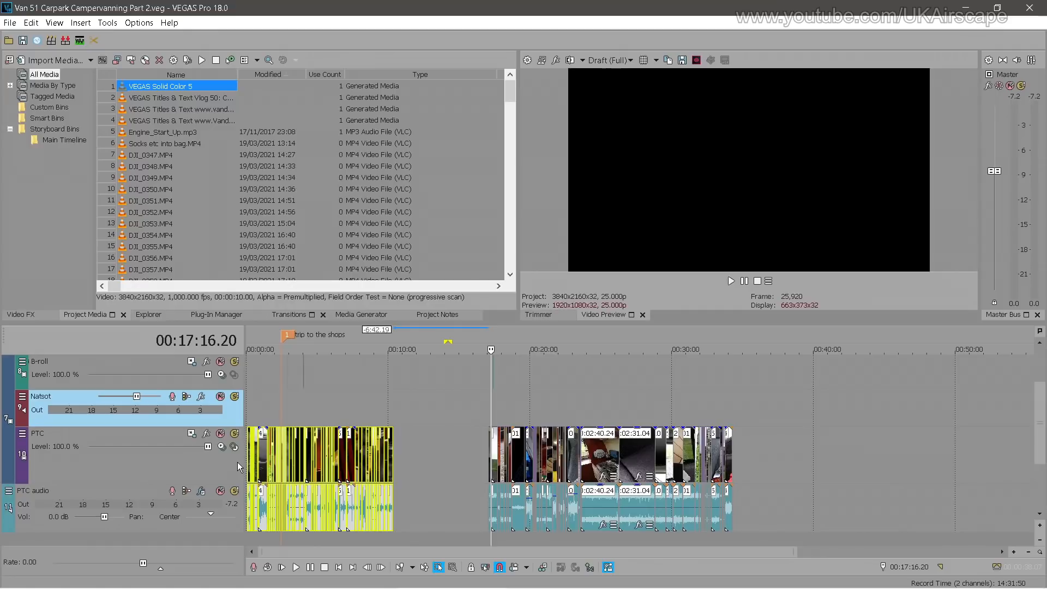
key(Delete)
Delete the two leftover B-roll clips near 00:04:02 and 00:02:53
click(303, 374)
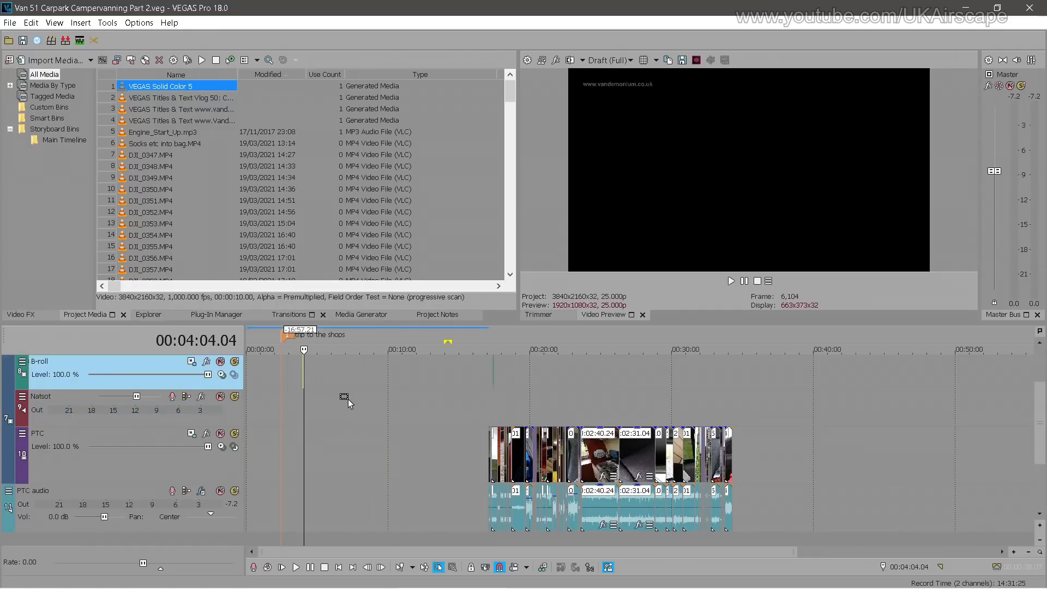
scroll(348, 399, up, 10)
click(624, 398)
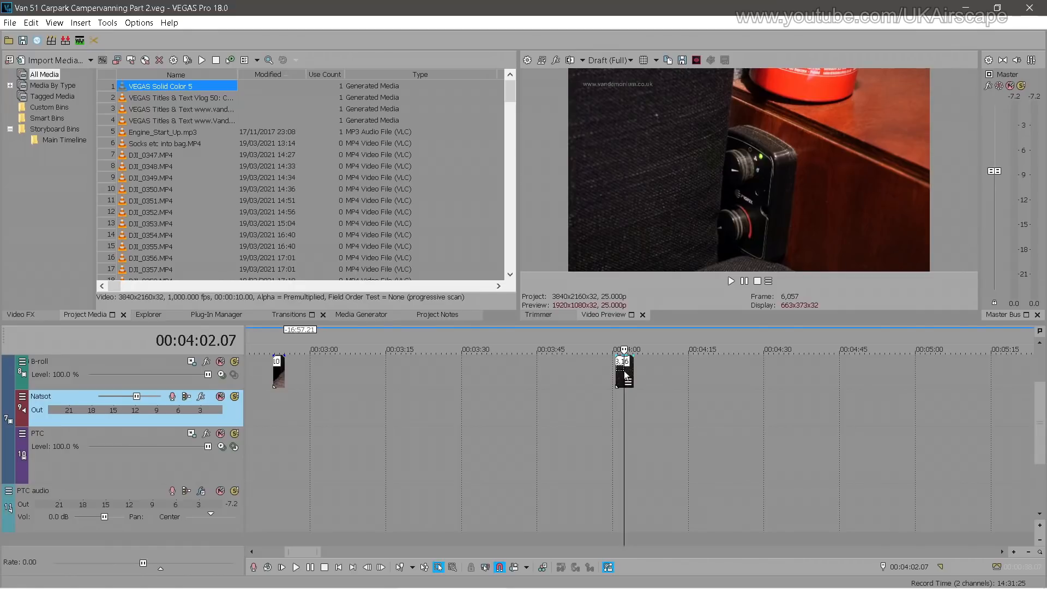
click(623, 374)
drag(623, 374, 290, 375)
click(280, 374)
key(Delete)
scroll(410, 437, down, 8)
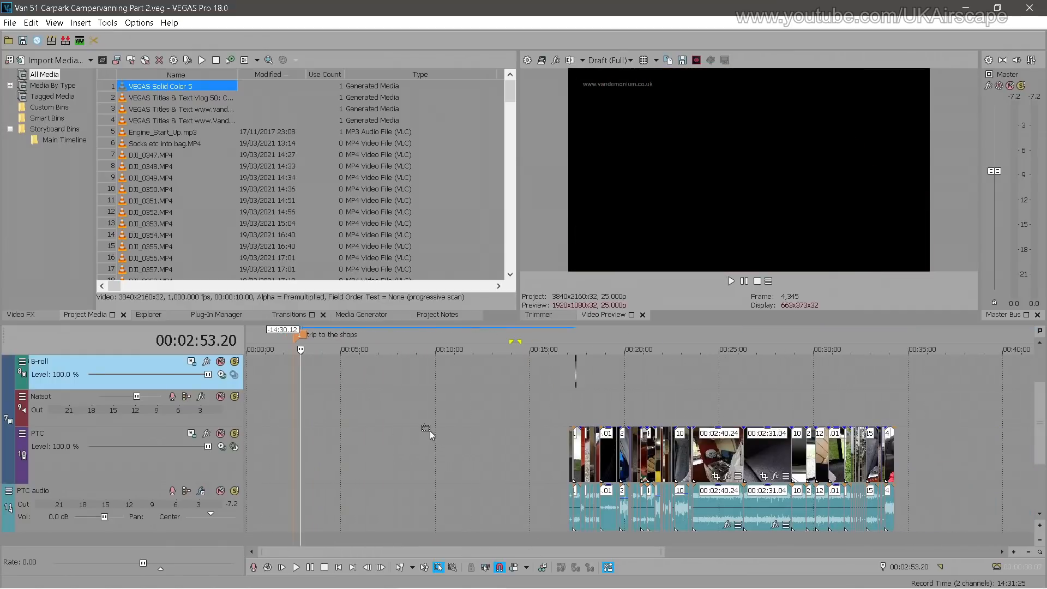
Turn on auto ripple, enlarge the timeline area, and move the remaining PTC clips to the timeline's start
click(400, 568)
click(513, 567)
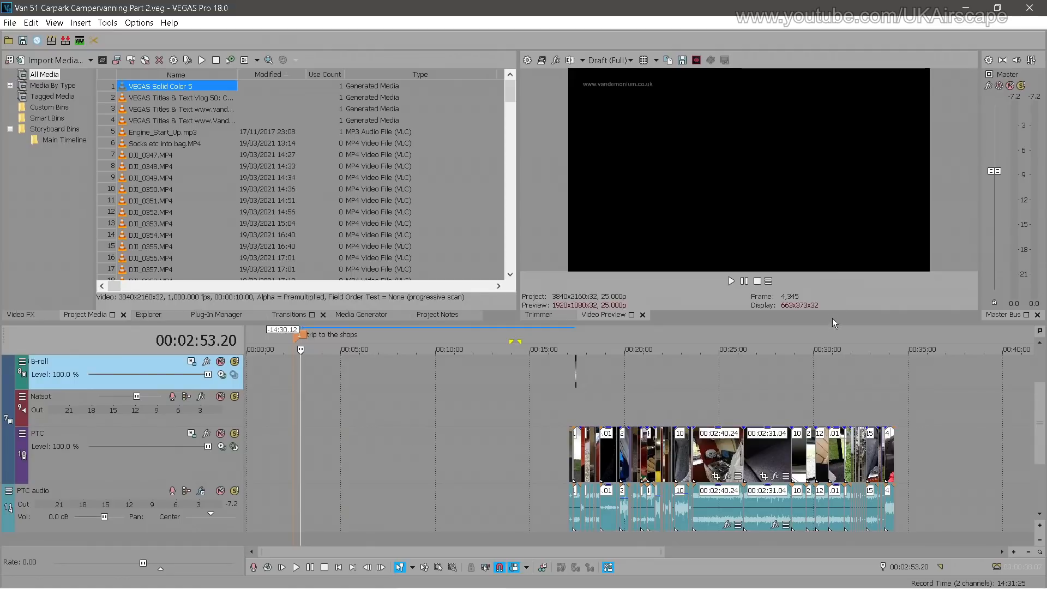
drag(833, 322, 832, 238)
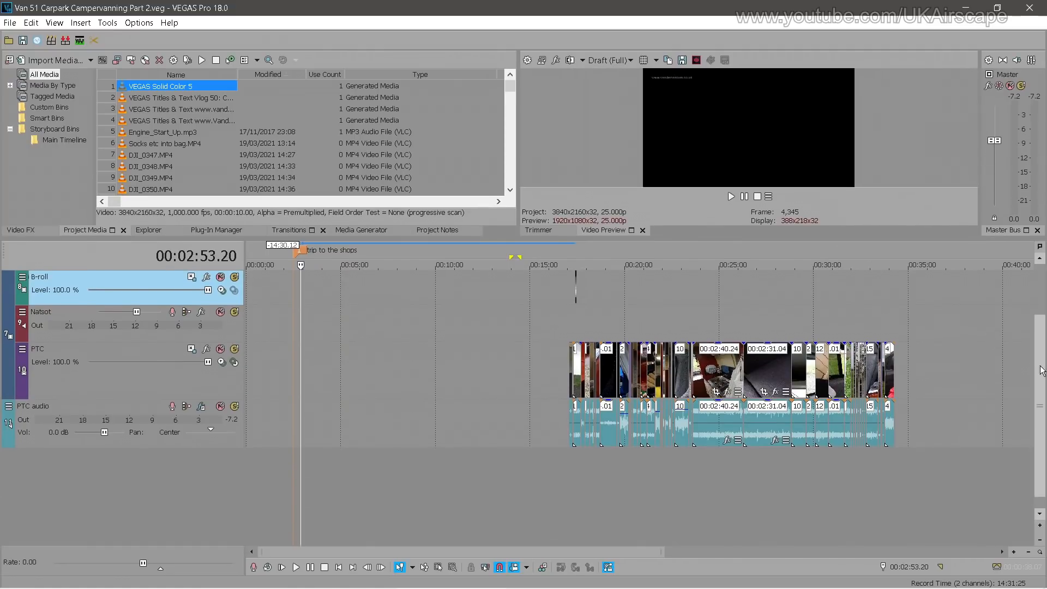
scroll(1042, 371, up, 2)
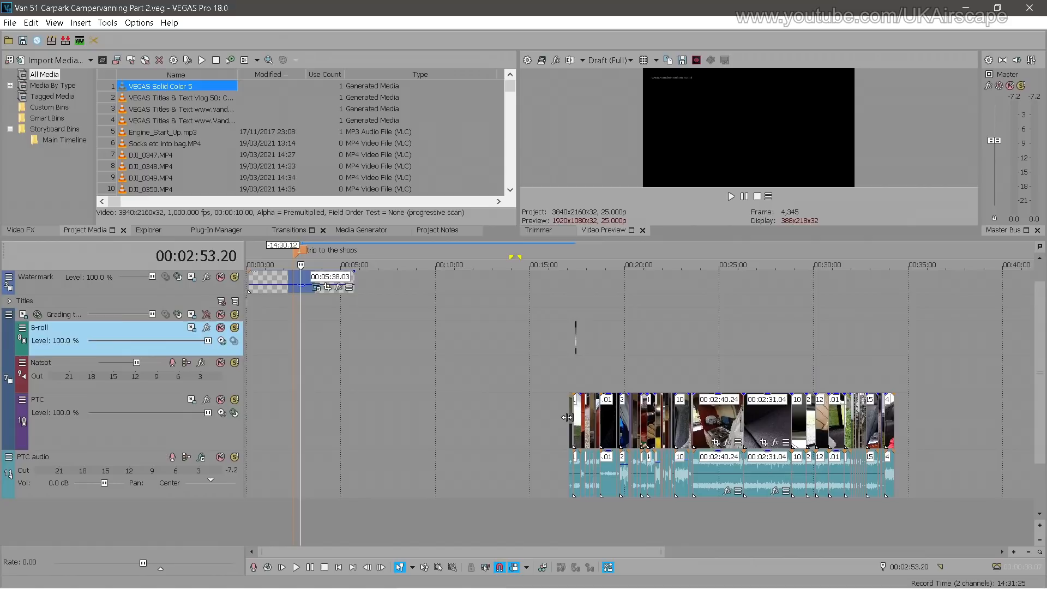
click(571, 418)
drag(570, 418, 248, 417)
click(253, 367)
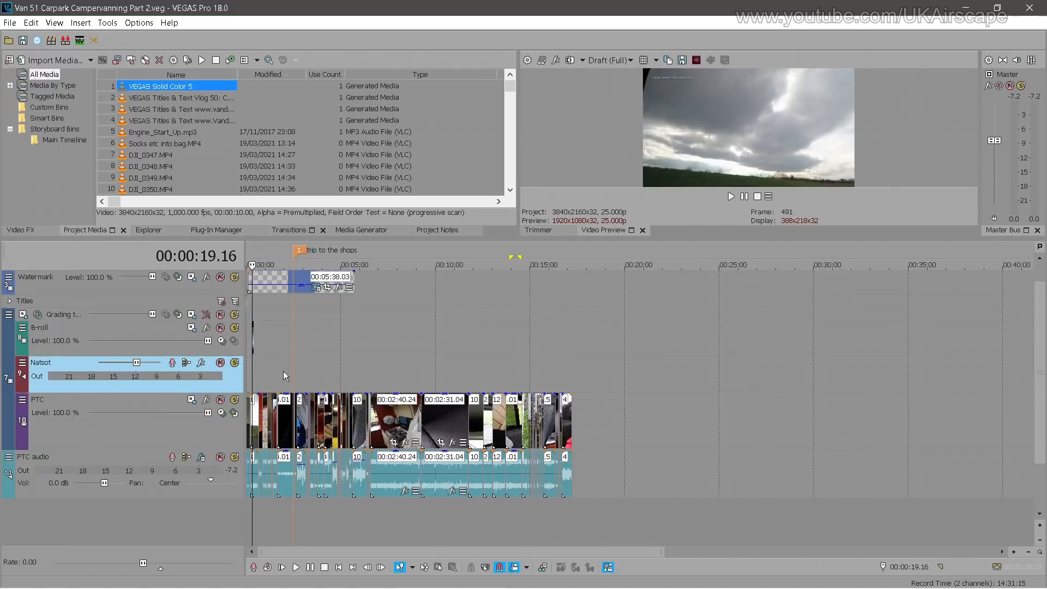
Ripple the first PTC clip and everything after it about 8 seconds later on the timeline
scroll(283, 374, up, 10)
click(289, 366)
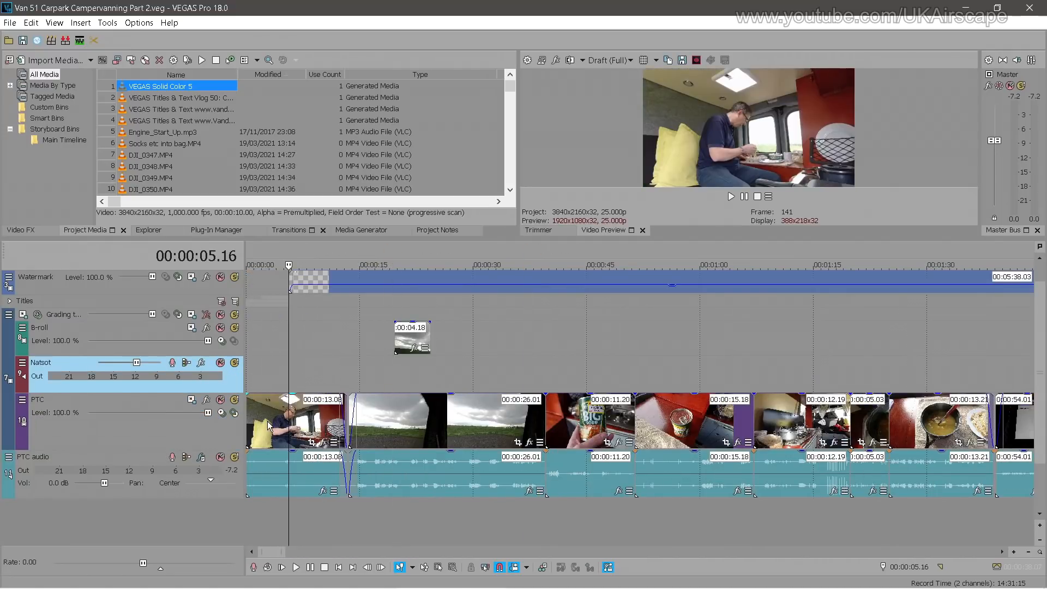
drag(268, 425, 333, 425)
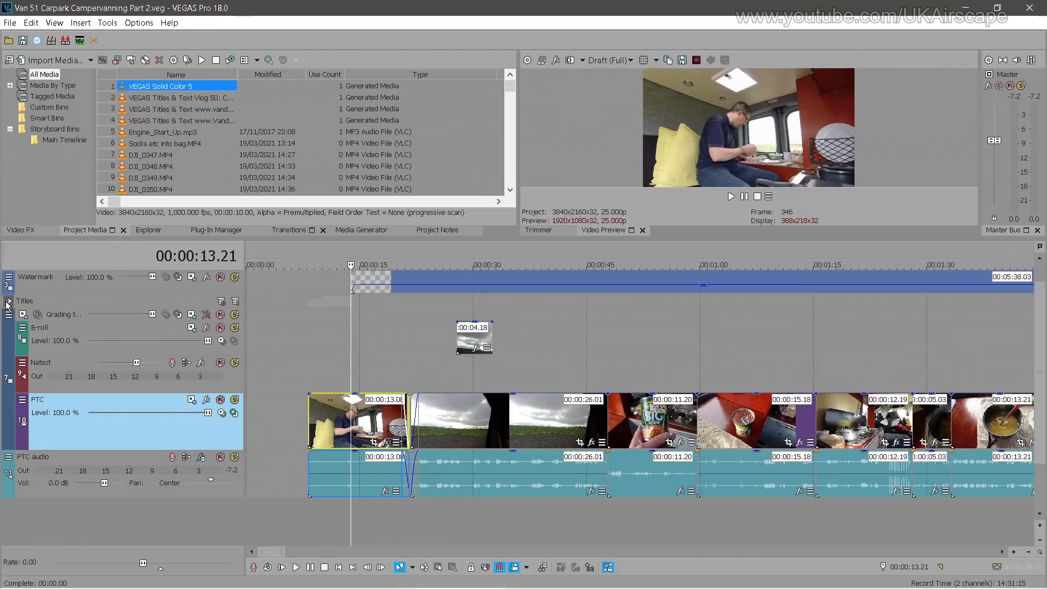
Expand the Titles tracks, return the intro clips to the timeline's start, and move the watermark to the intro's end
click(7, 303)
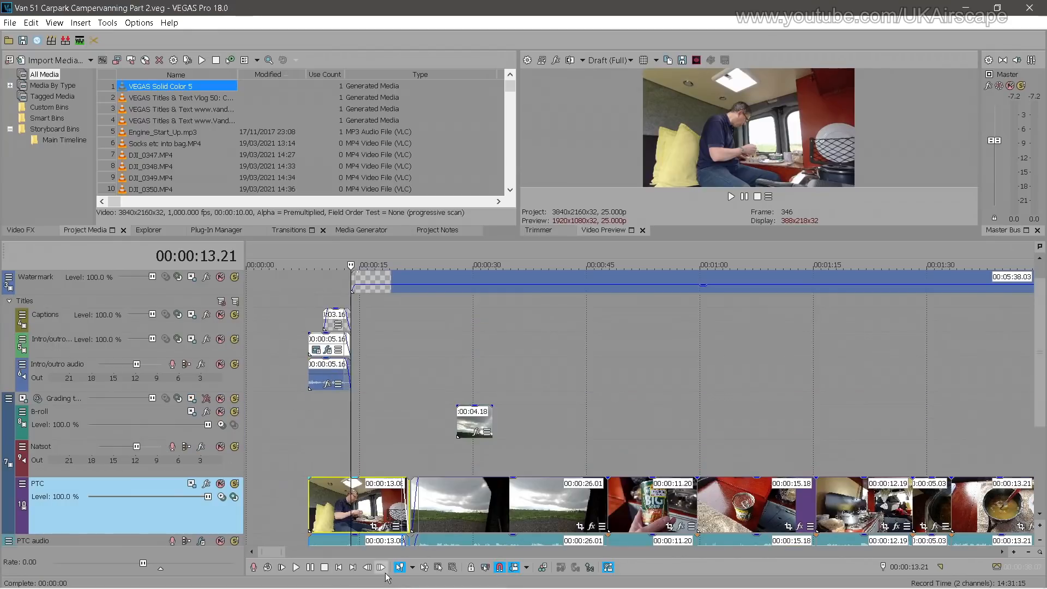
click(335, 322)
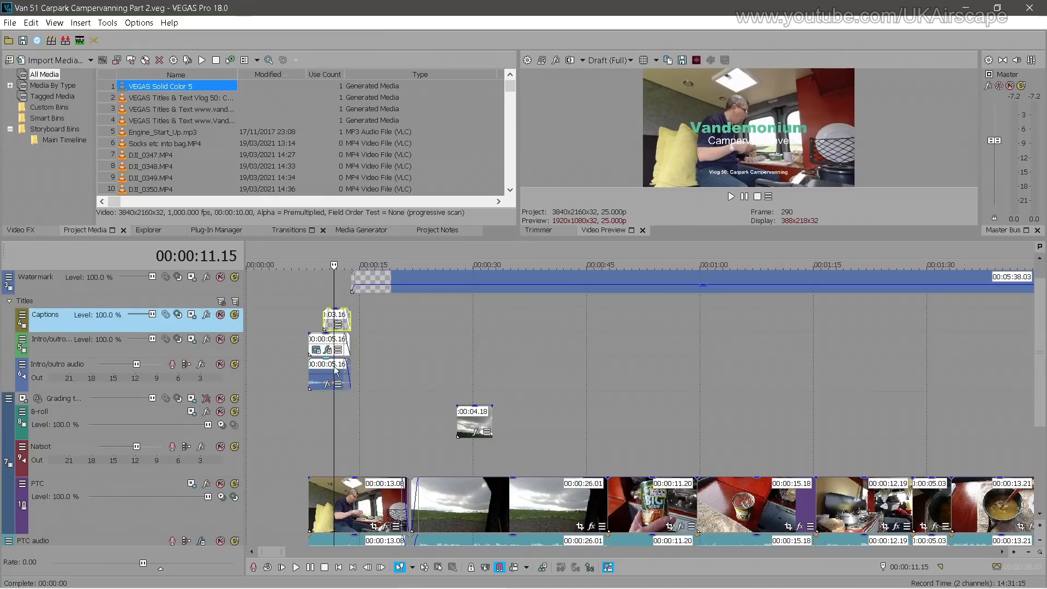
drag(319, 379, 244, 376)
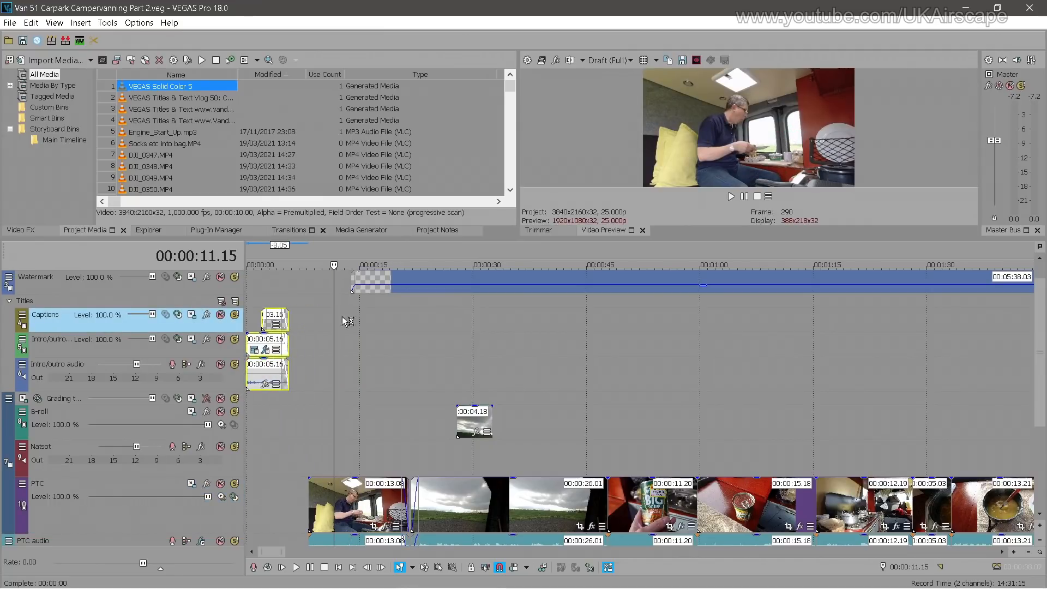
drag(365, 291, 305, 296)
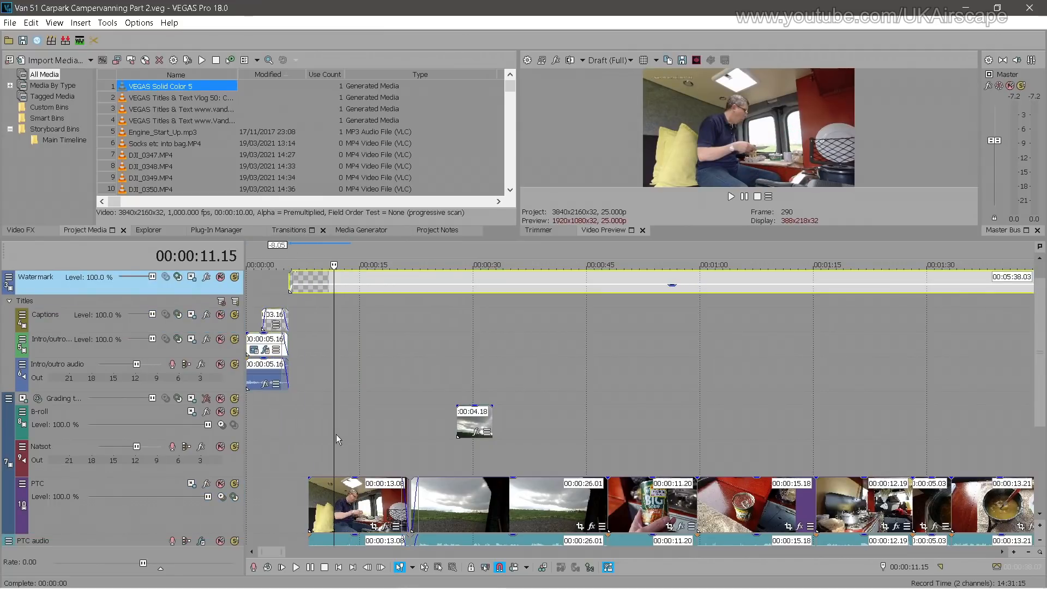
Ripple the PTC clips to start at the intro's end at 00:00:05.16, and delete the opening cooking clip
drag(324, 487, 307, 491)
click(289, 447)
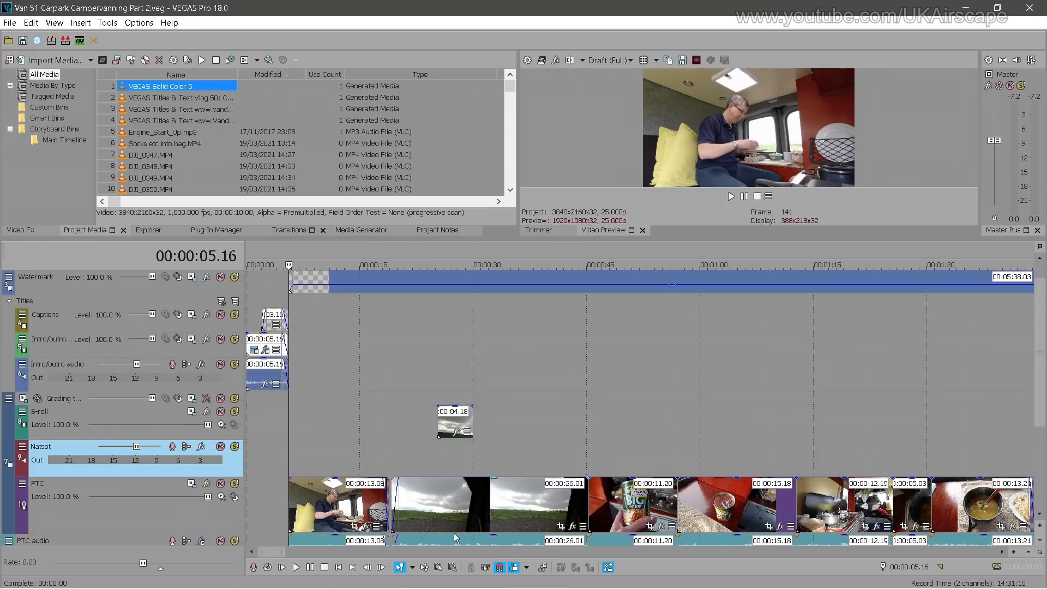
click(324, 504)
key(Delete)
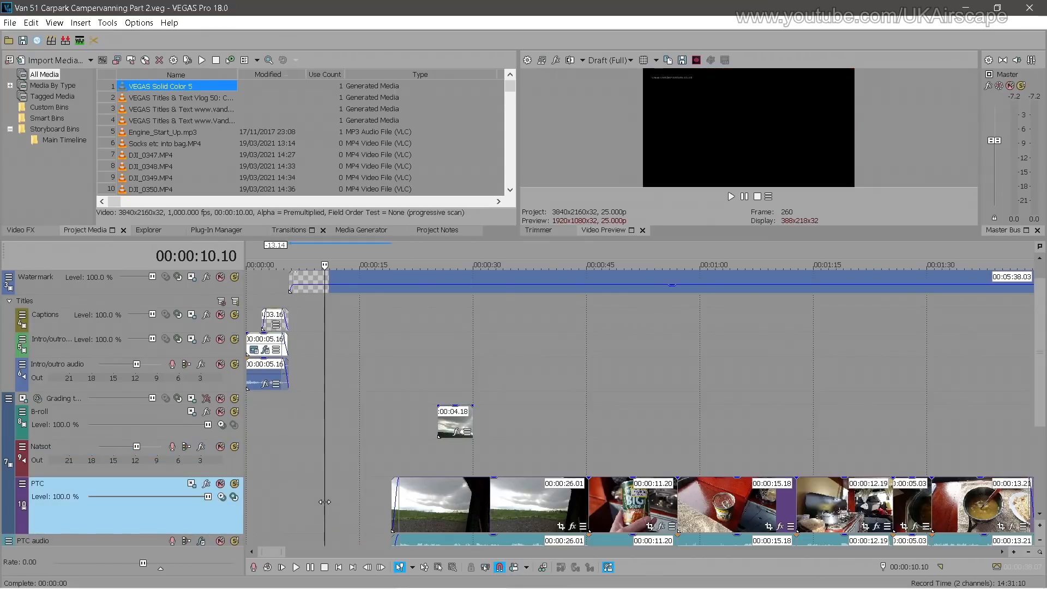
Ripple the remaining PTC clips back to the intro's end at 00:00:05.16 and play the first few seconds of footage
drag(428, 501, 326, 491)
click(286, 438)
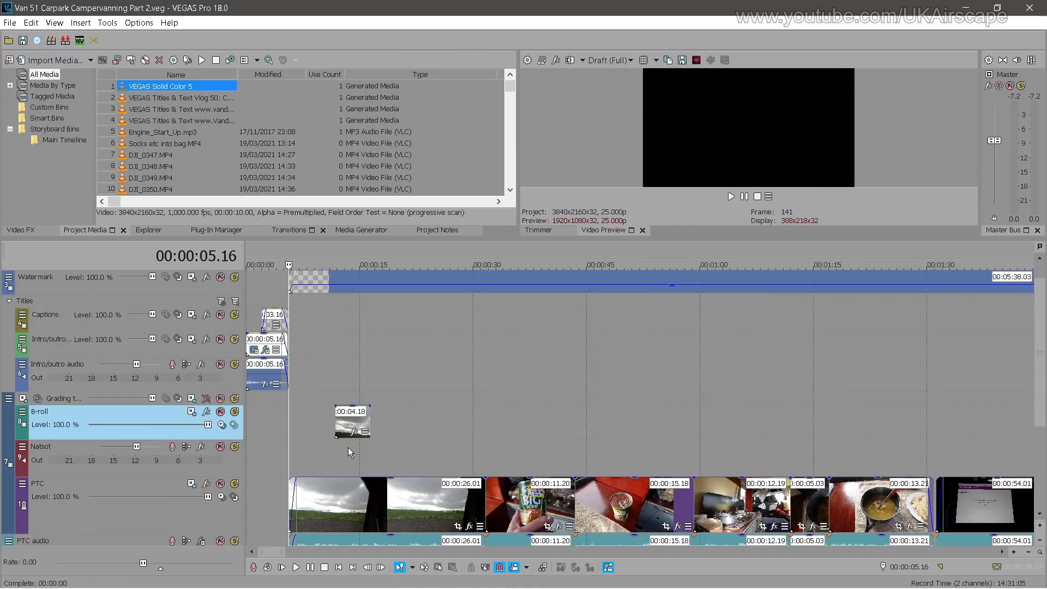
key(space)
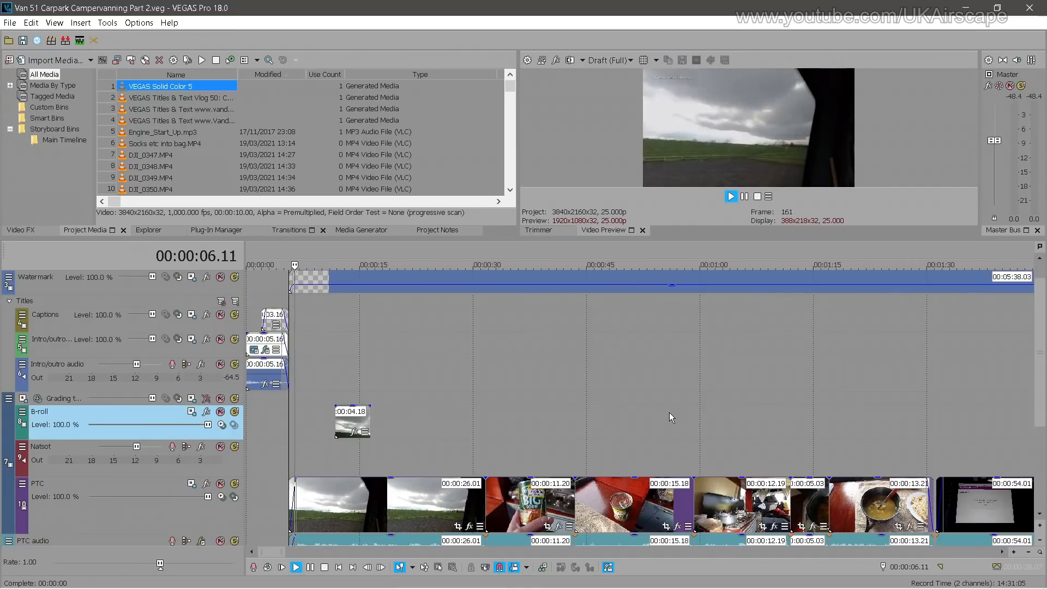
key(space)
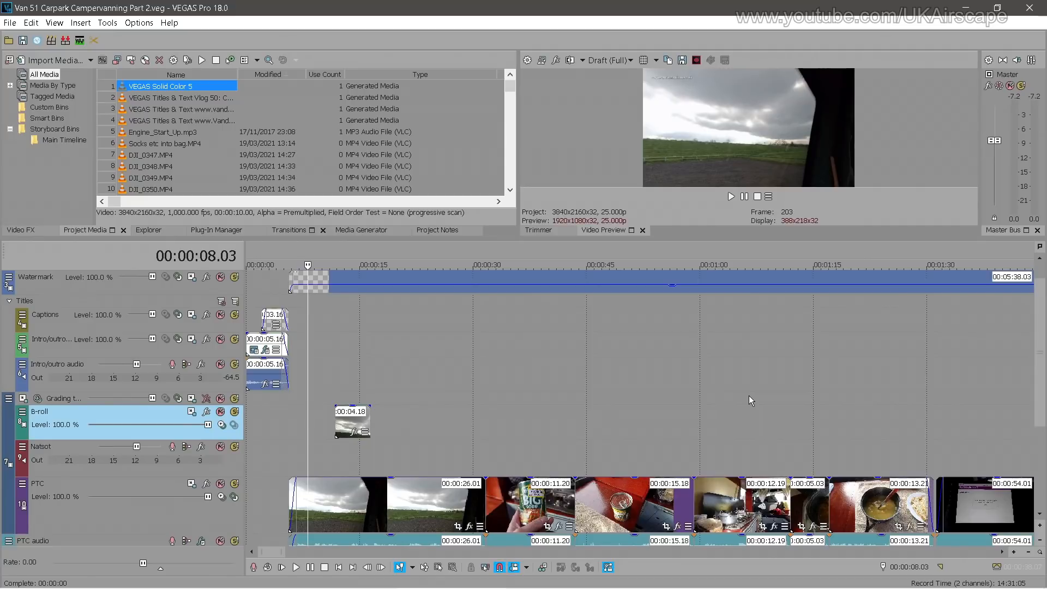
Close the Part 2 project and reopen the recent project Van 50 Carpark Campervanning.veg
click(9, 23)
click(34, 71)
click(10, 23)
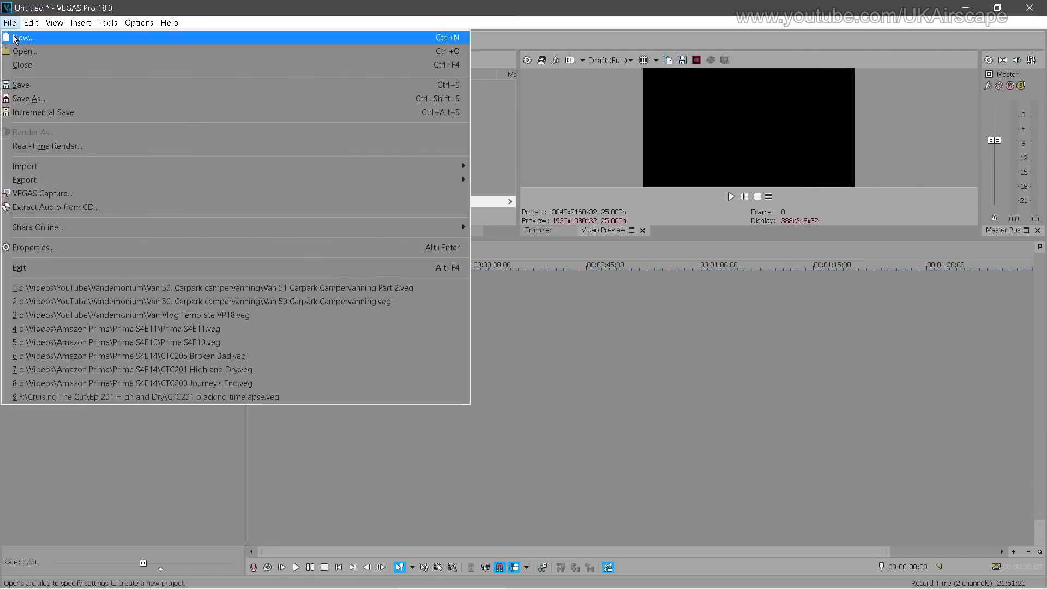
click(390, 304)
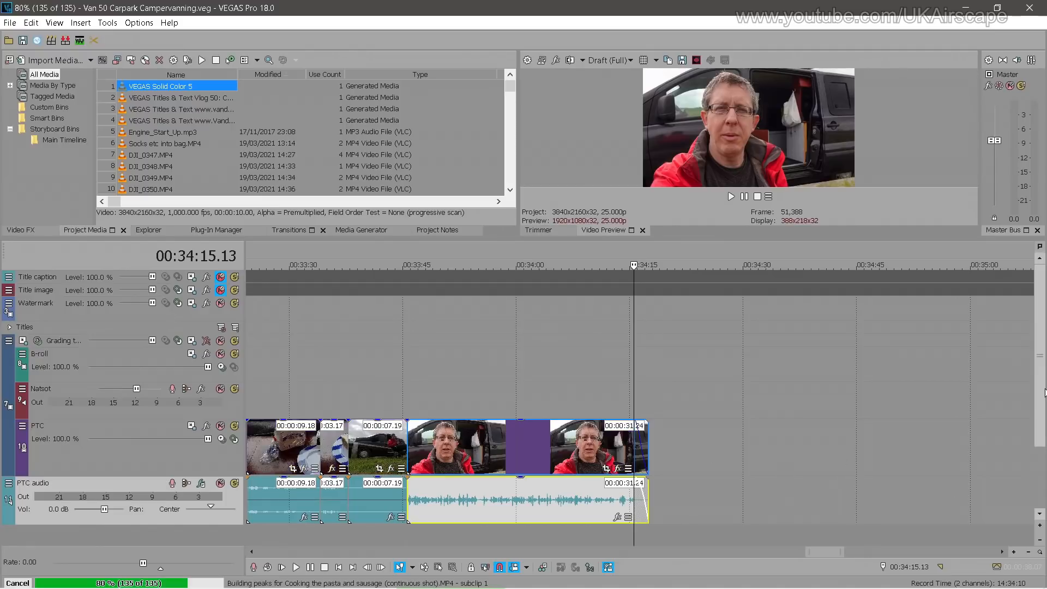
Select the PTC video and audio clip after the 00:17:16 split with all events to the end, and delete them
scroll(1042, 393, down, 2)
scroll(729, 436, down, 8)
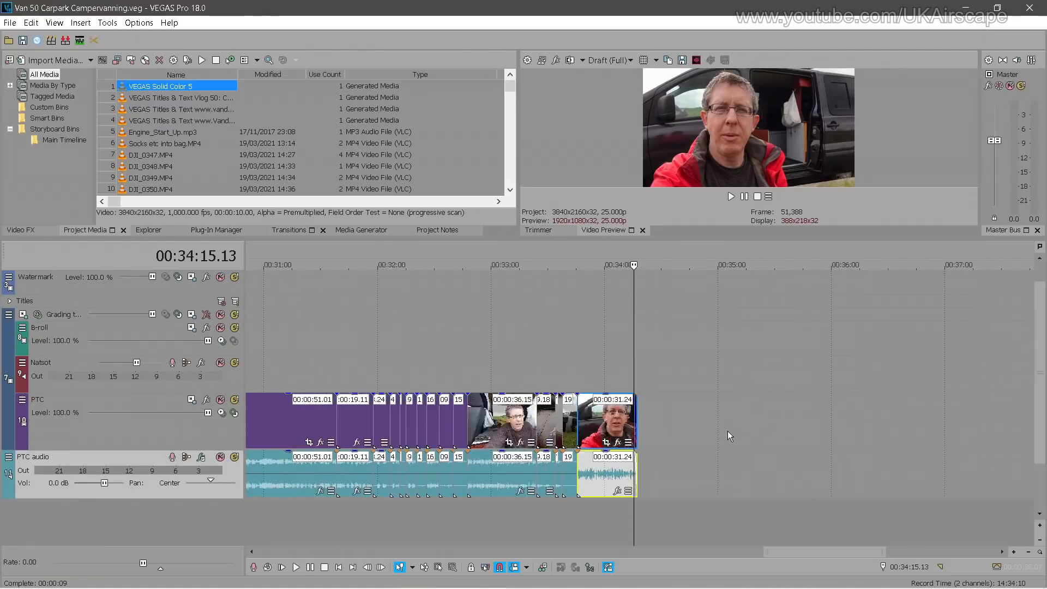
click(546, 370)
scroll(676, 377, up, 4)
scroll(676, 376, up, 8)
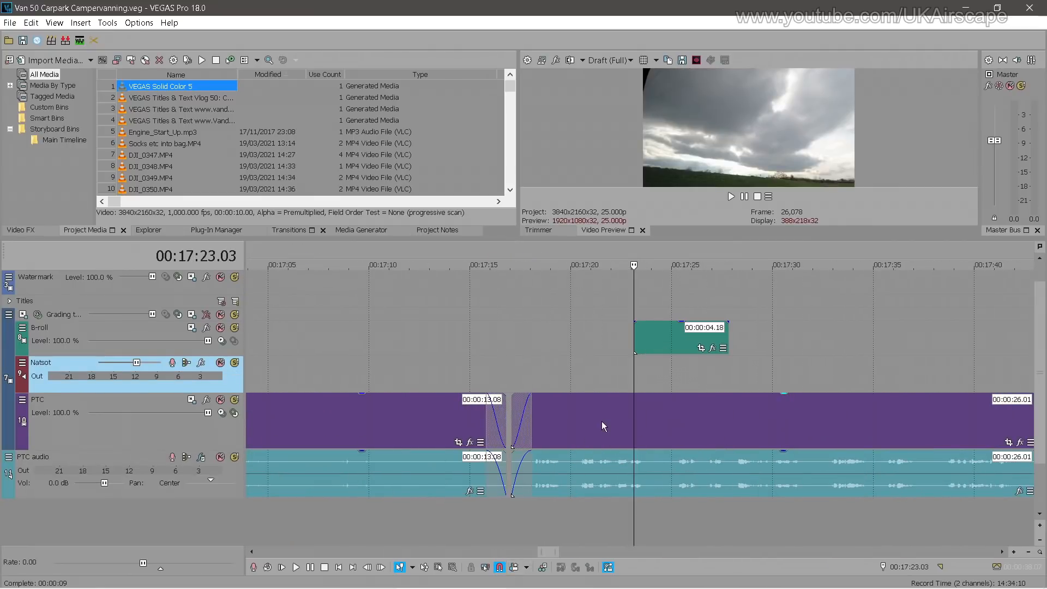
click(660, 334)
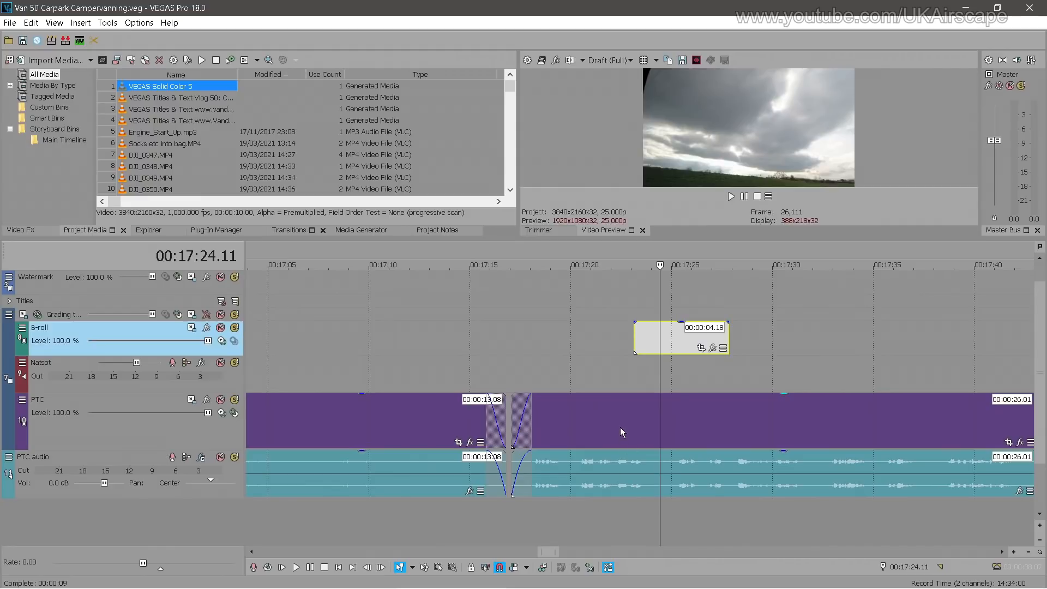
click(620, 430)
ctrl+click(620, 464)
right_click(620, 465)
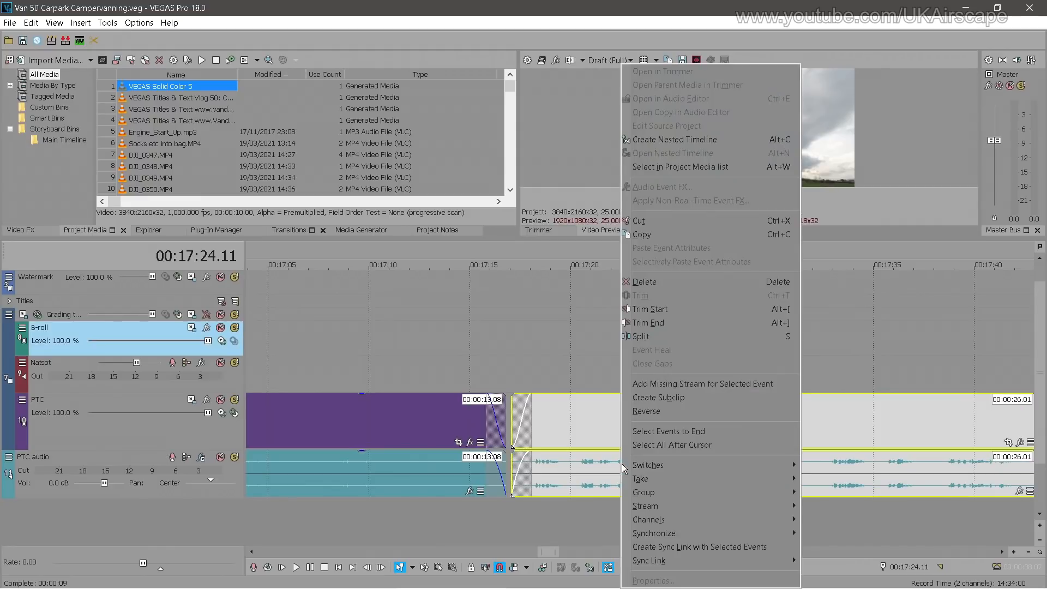
click(657, 431)
key(Delete)
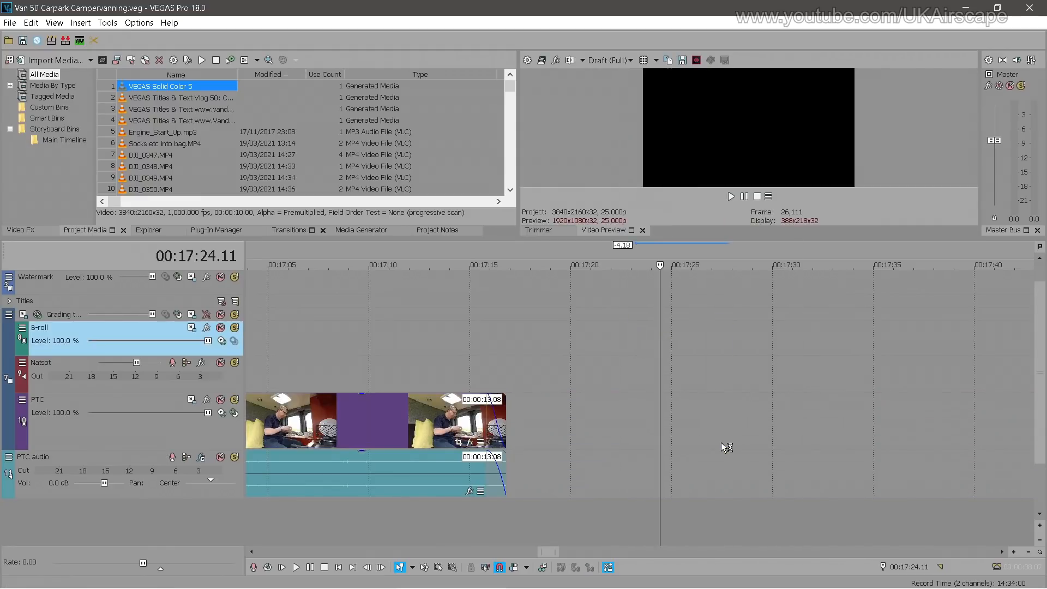
Review the end of the remaining Part 1 footage and place the cursor at the last PTC clip's end, 00:17:16.20
scroll(721, 442, down, 3)
drag(1040, 434, 1040, 417)
click(610, 376)
key(space)
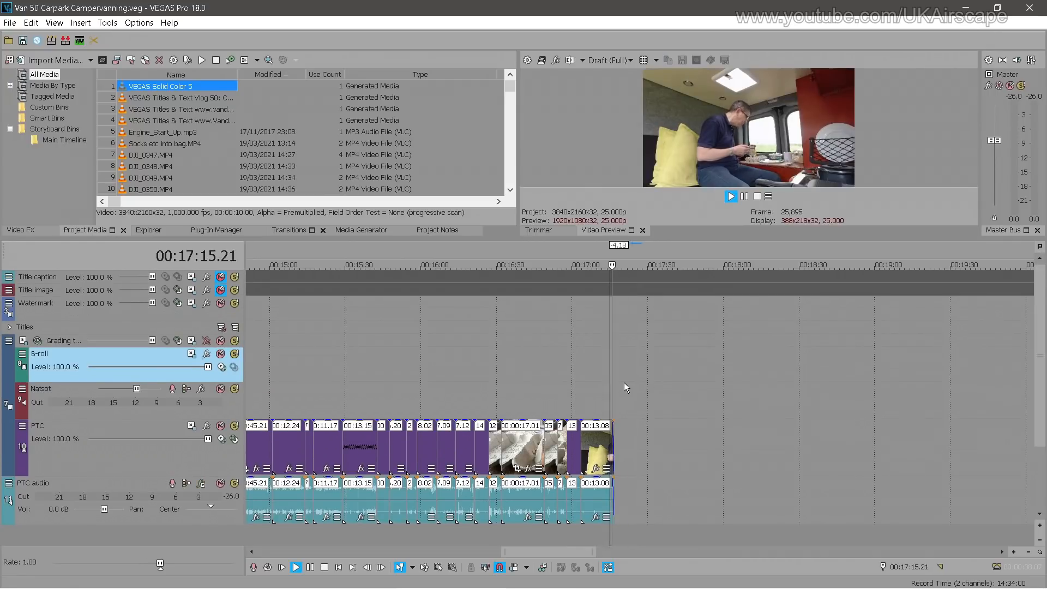
key(space)
click(552, 376)
click(567, 381)
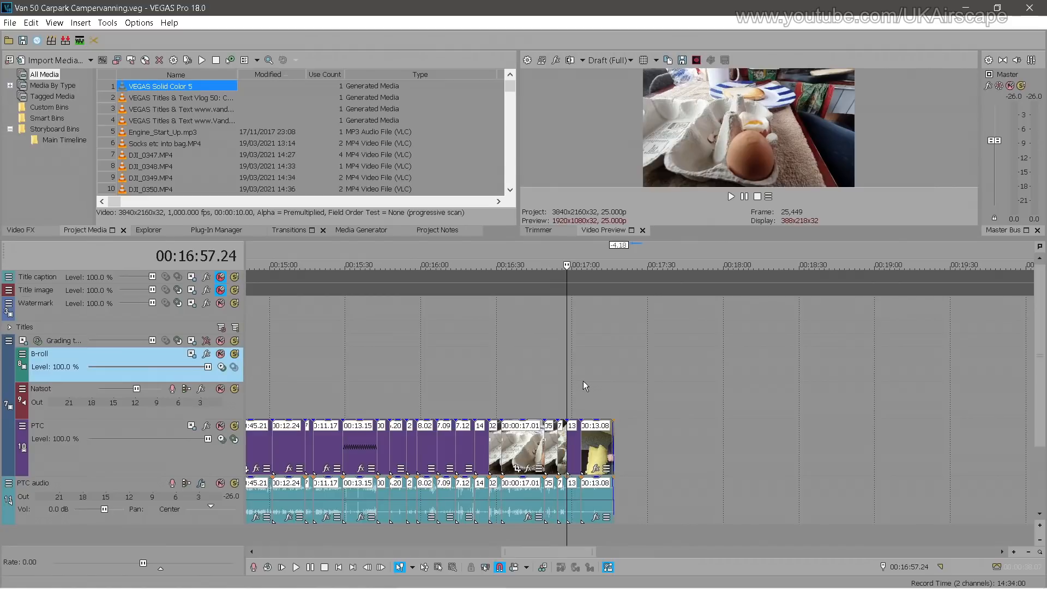
click(590, 384)
click(614, 378)
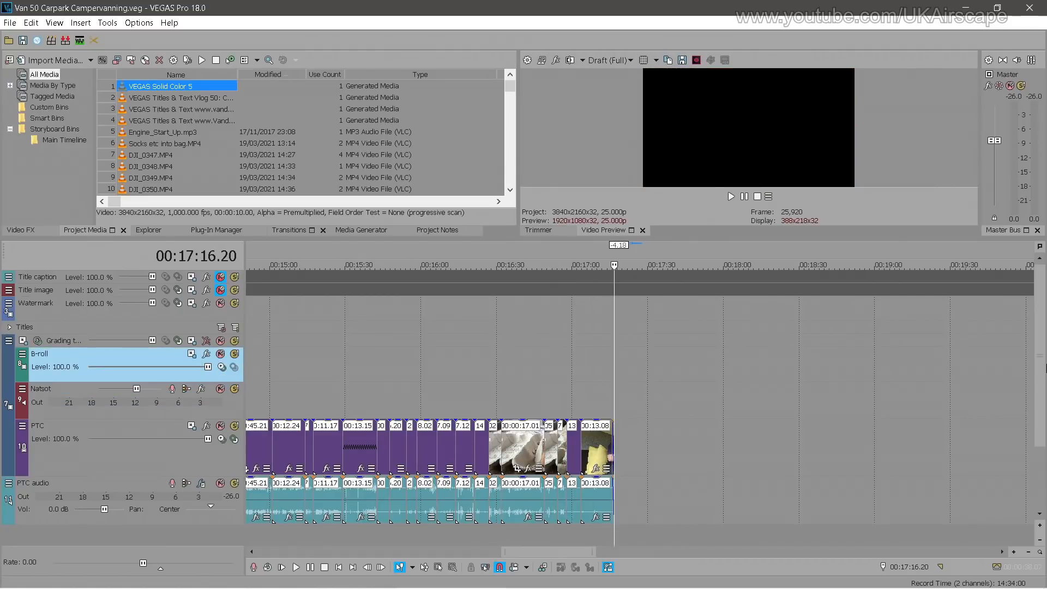
Add the favourite Titles & Text preset My default to the B-roll track at 00:17:16.20, after the last clip
click(357, 233)
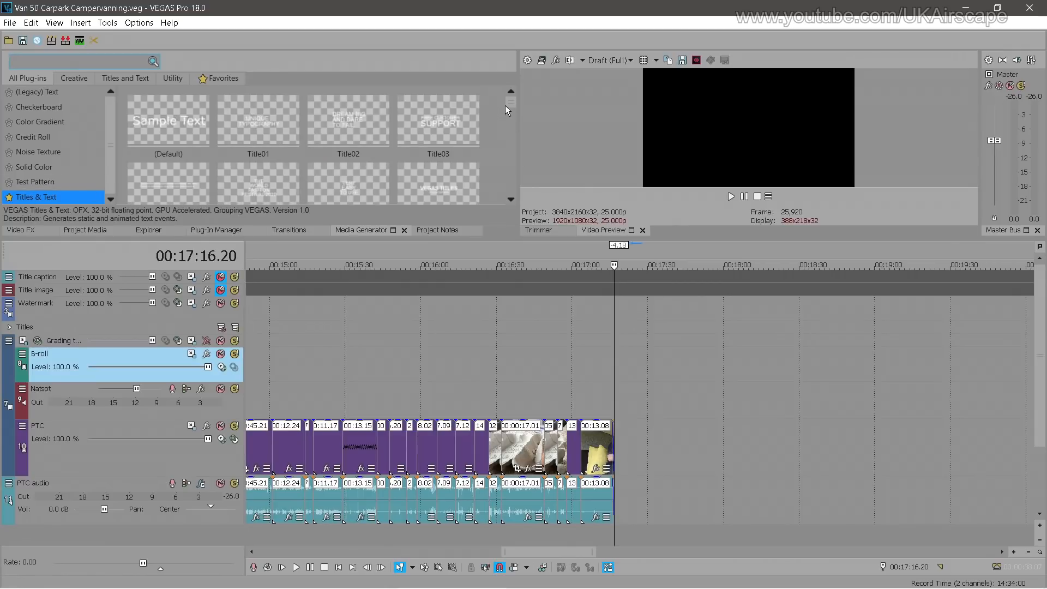
click(215, 80)
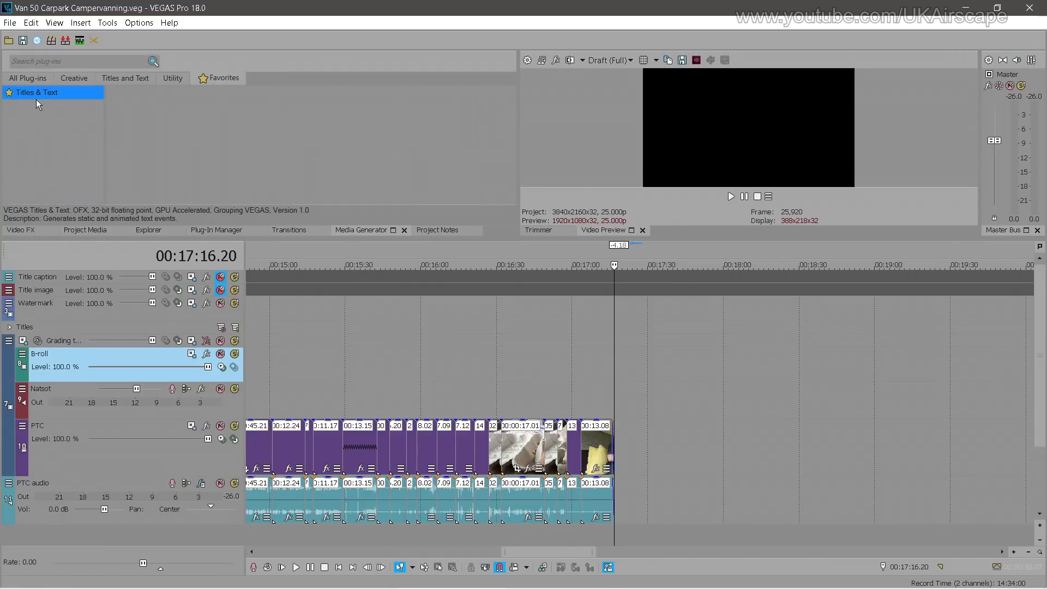
drag(160, 240, 160, 291)
click(216, 77)
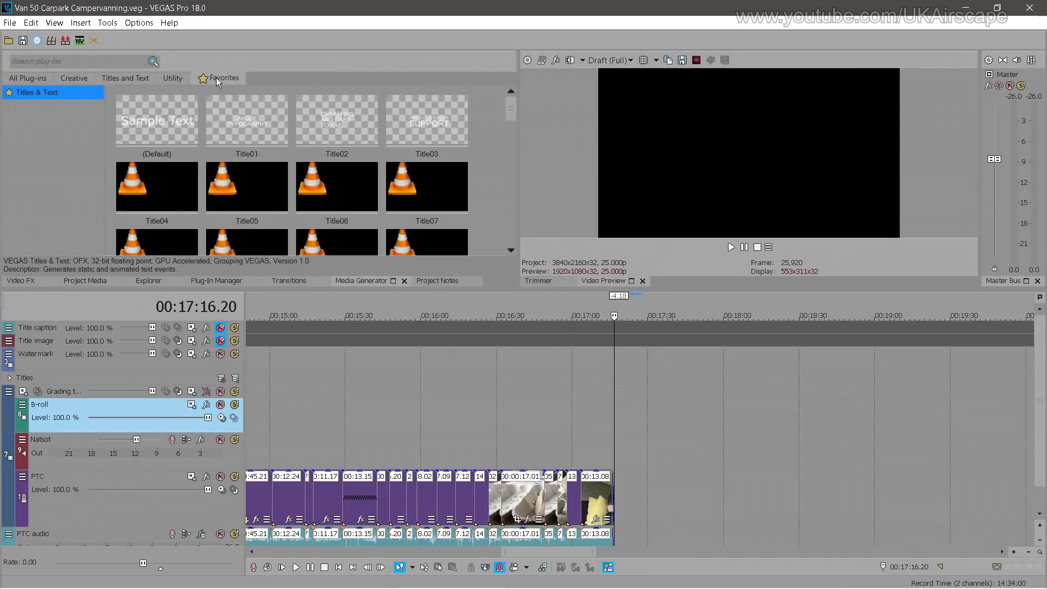
drag(508, 107, 513, 235)
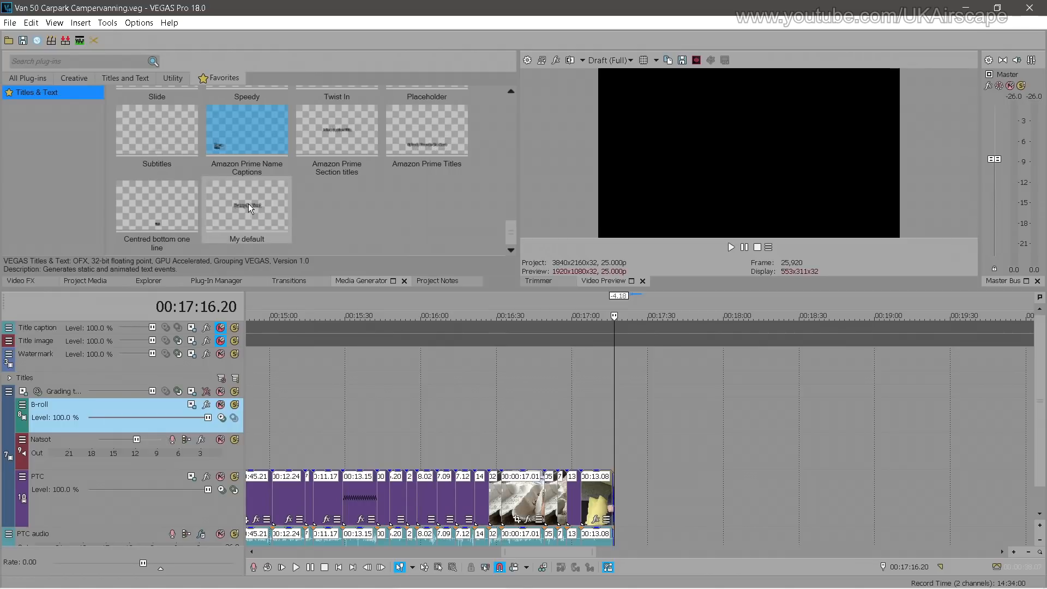
drag(251, 209, 642, 324)
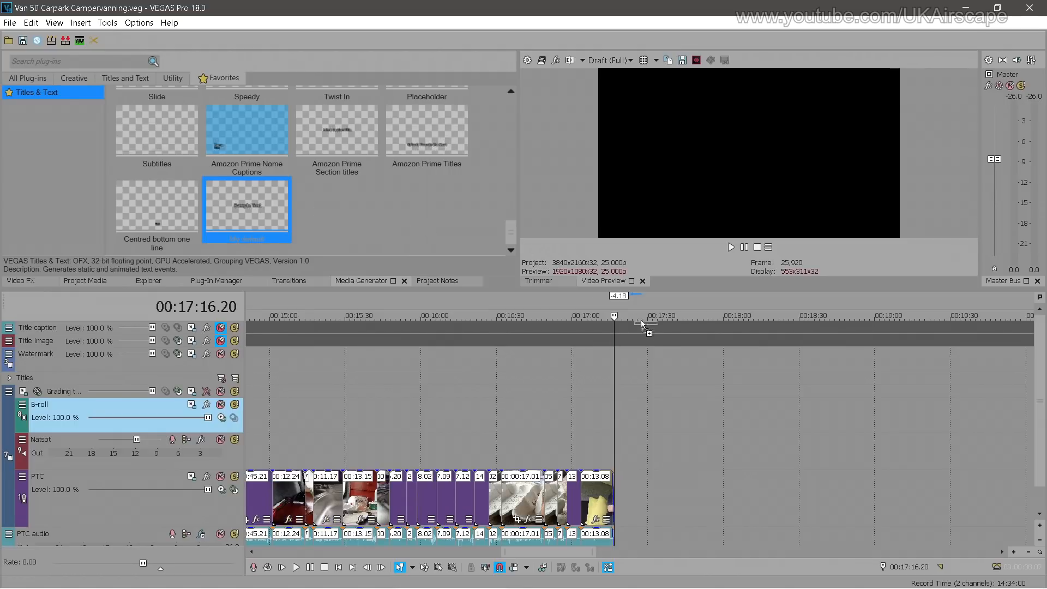
drag(620, 383, 621, 390)
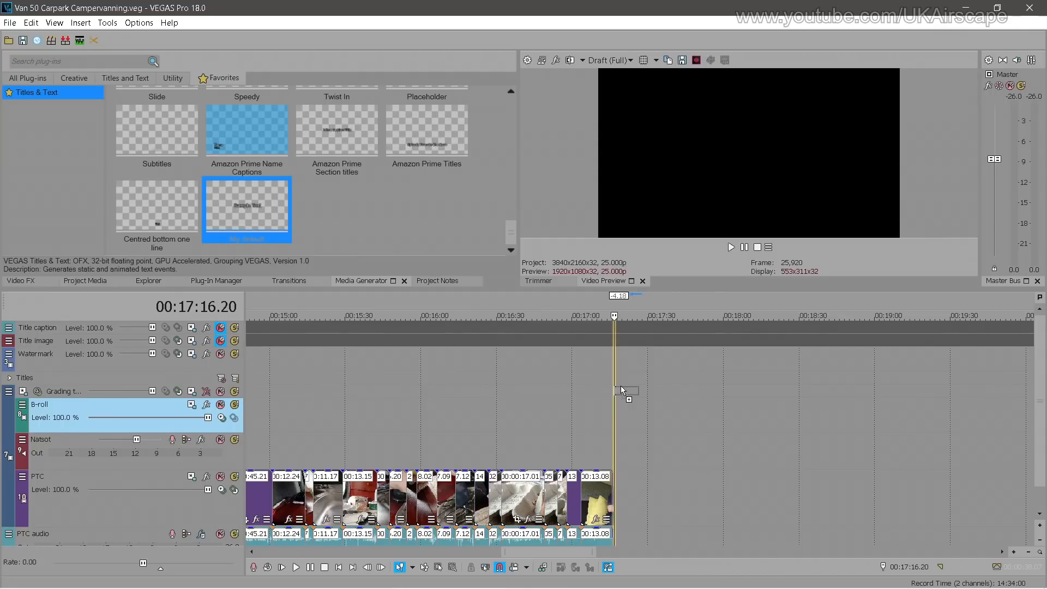
drag(622, 390, 49, 419)
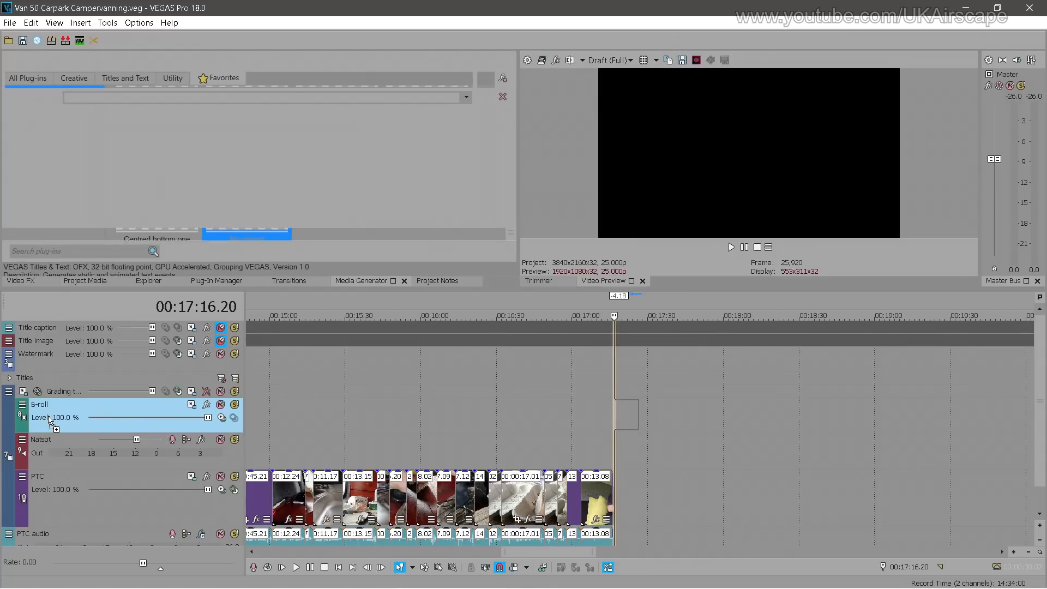
drag(194, 333, 199, 194)
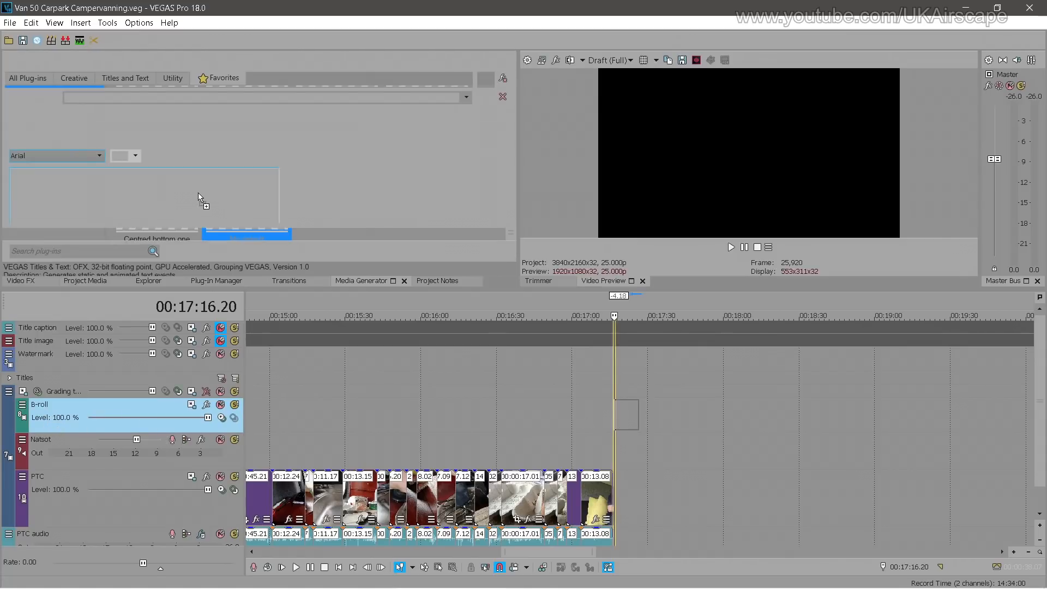
Insert a video track named Captions above the Grading track group and move the new title event onto it
right_click(51, 424)
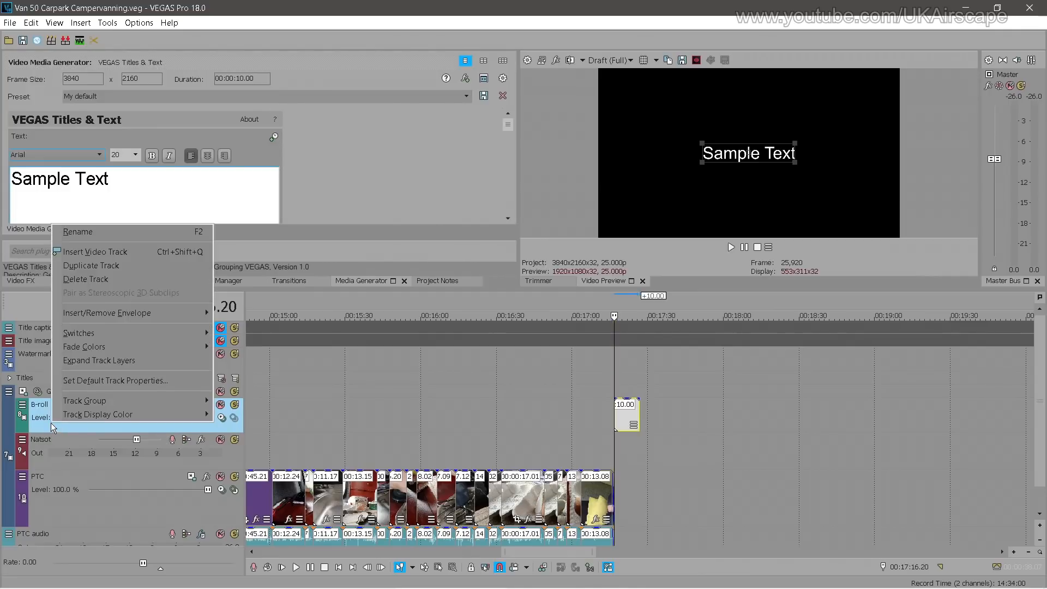
click(123, 257)
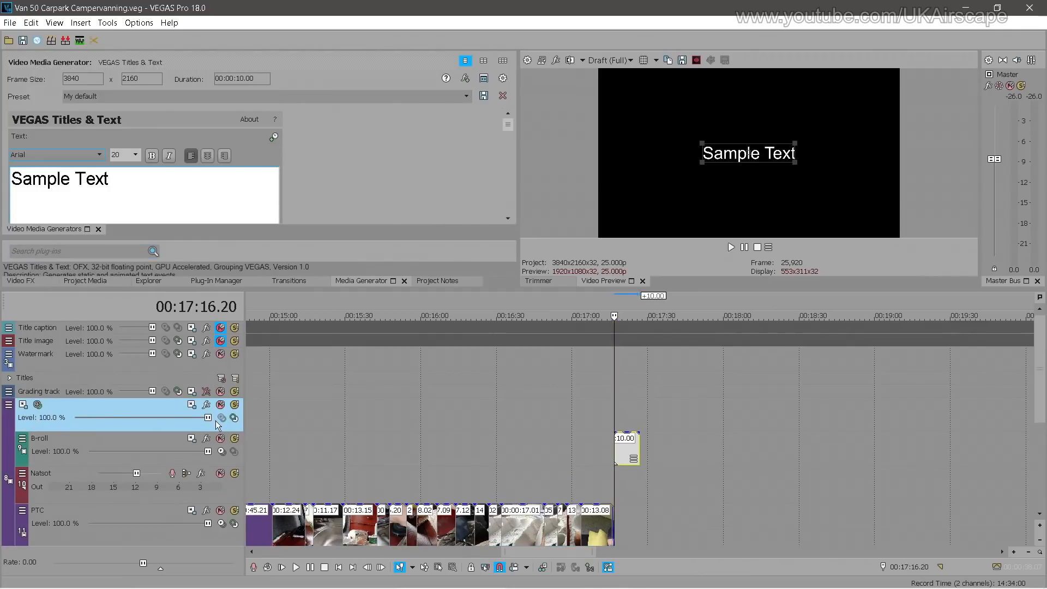
drag(74, 417, 52, 393)
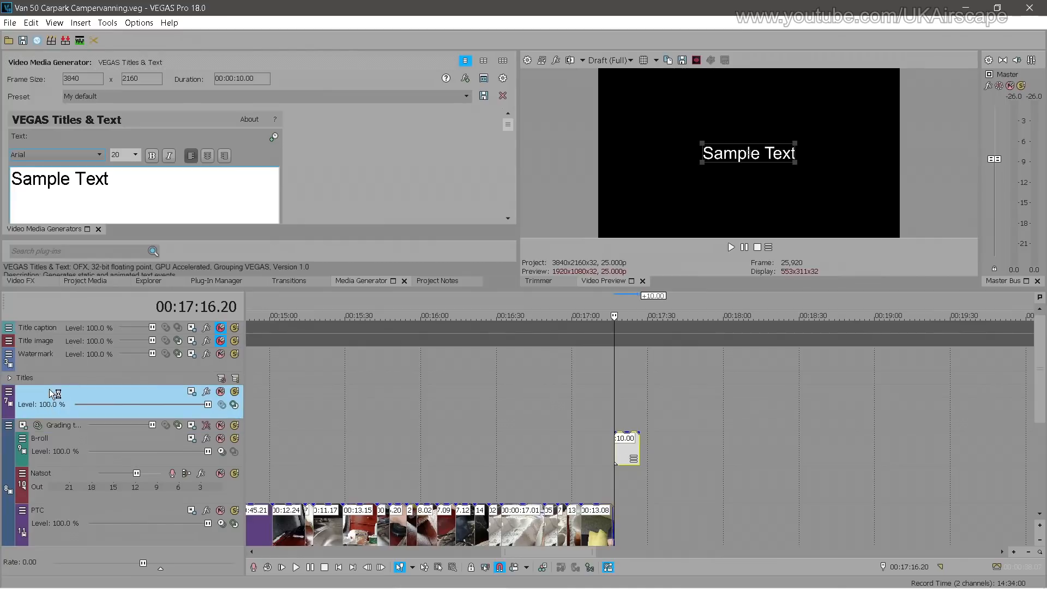
double_click(52, 391)
text(Captions)
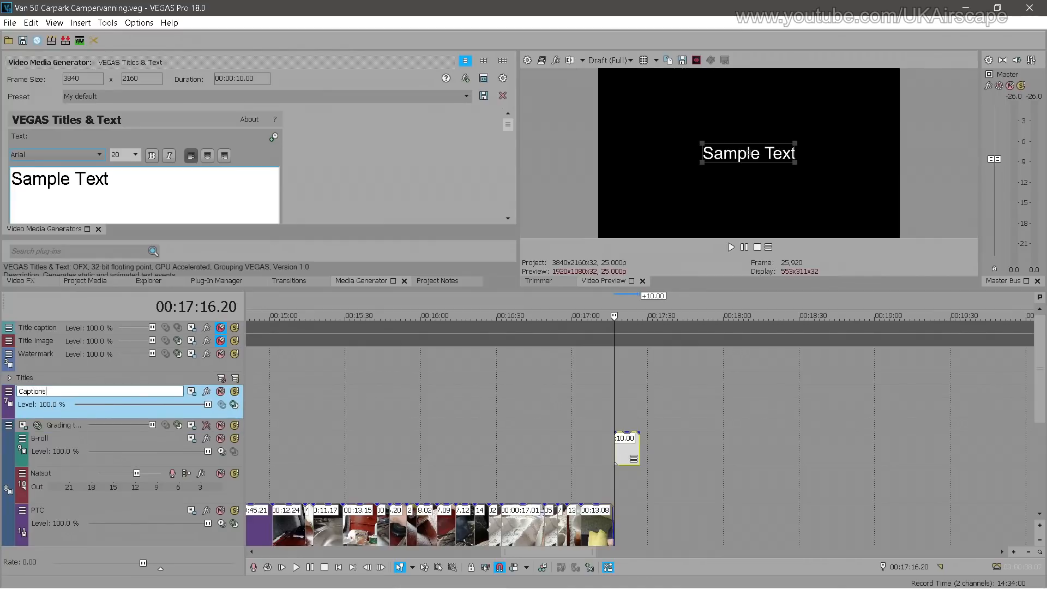
key(Return)
drag(620, 444, 621, 409)
Change the title's text to "To be continued..." and set its font size to 10
drag(112, 180, 1, 186)
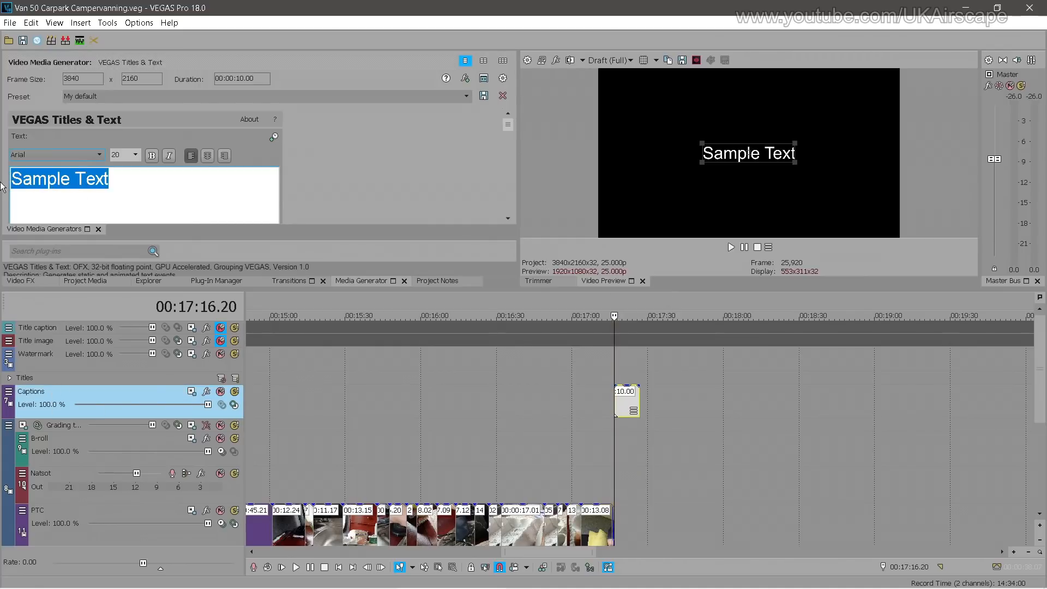
text(To be )
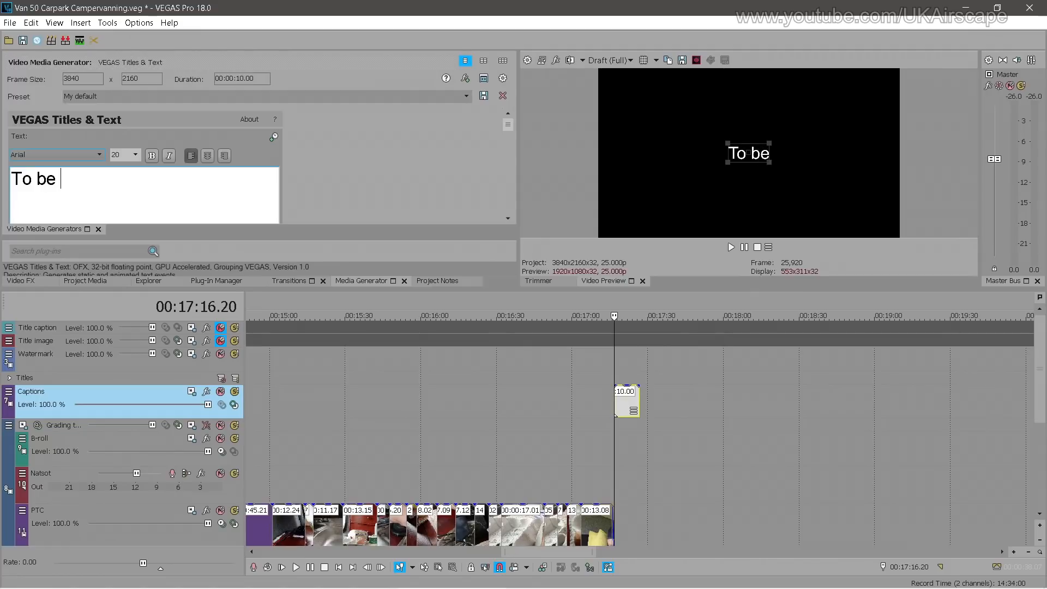
text(cont)
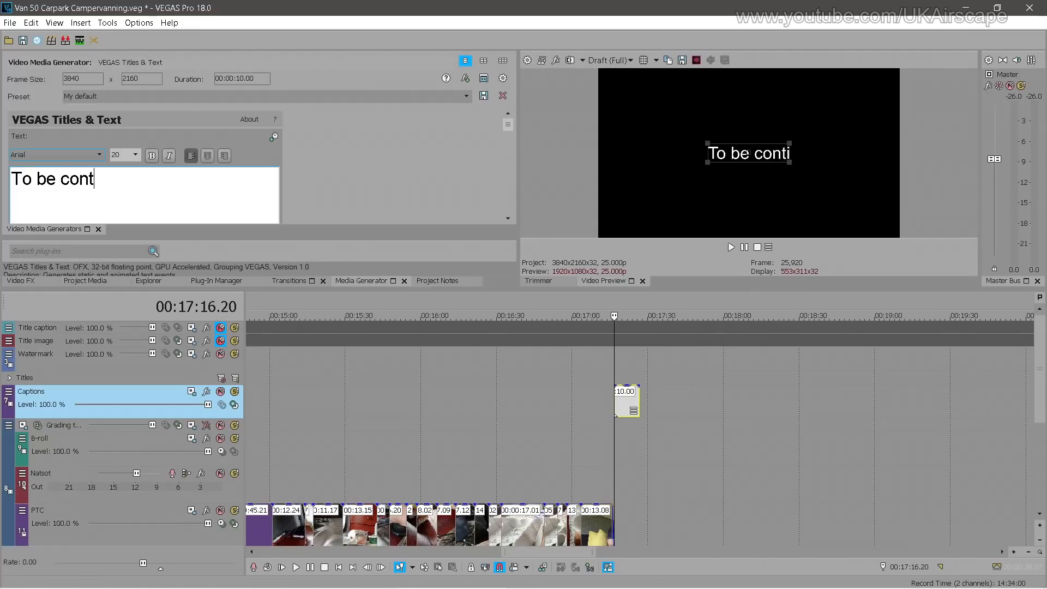
text(inued...)
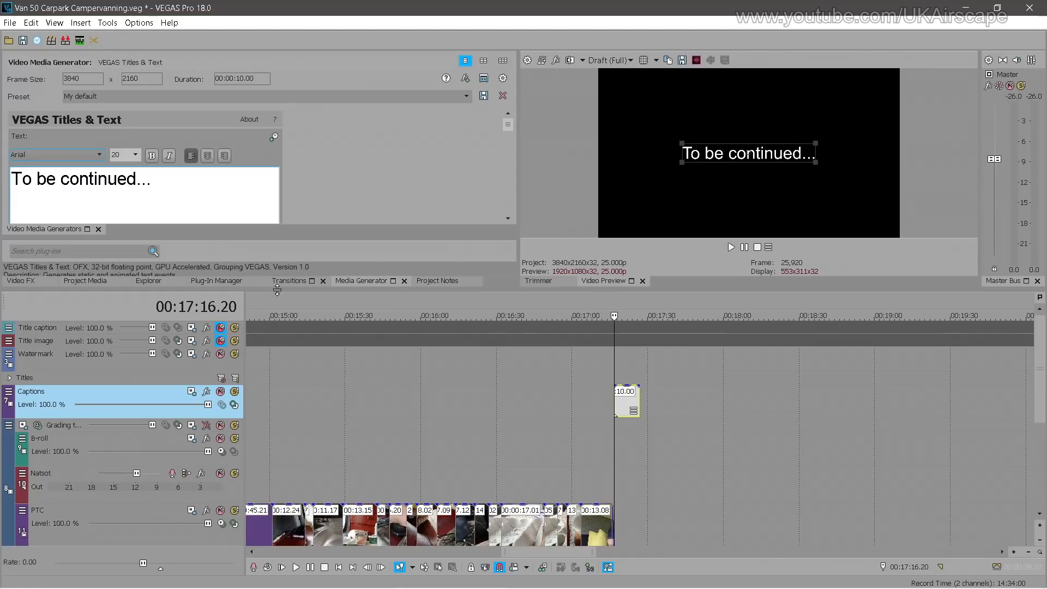
key(ctrl+a)
click(136, 155)
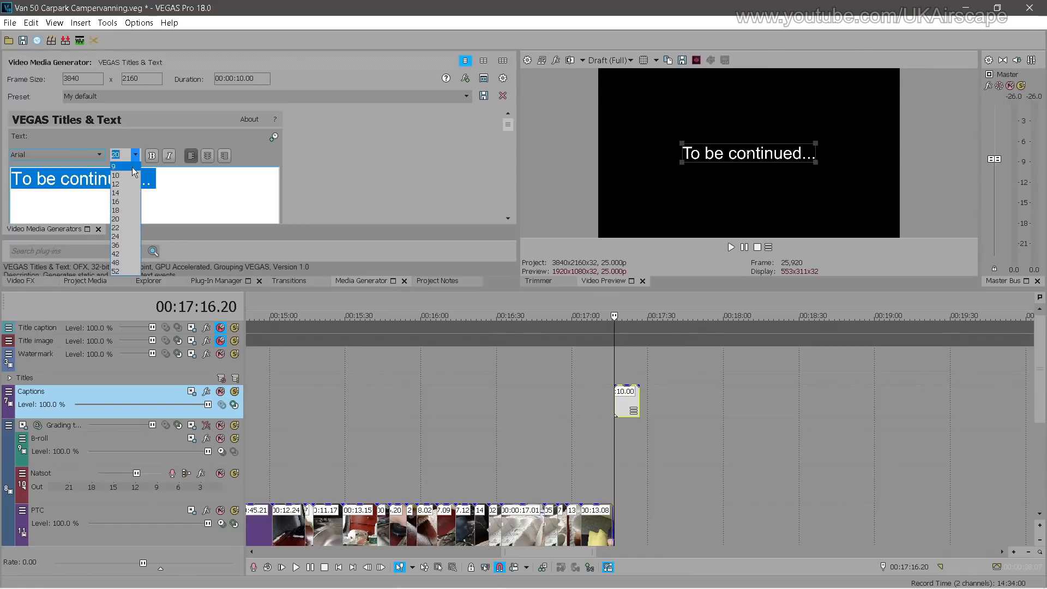
click(132, 175)
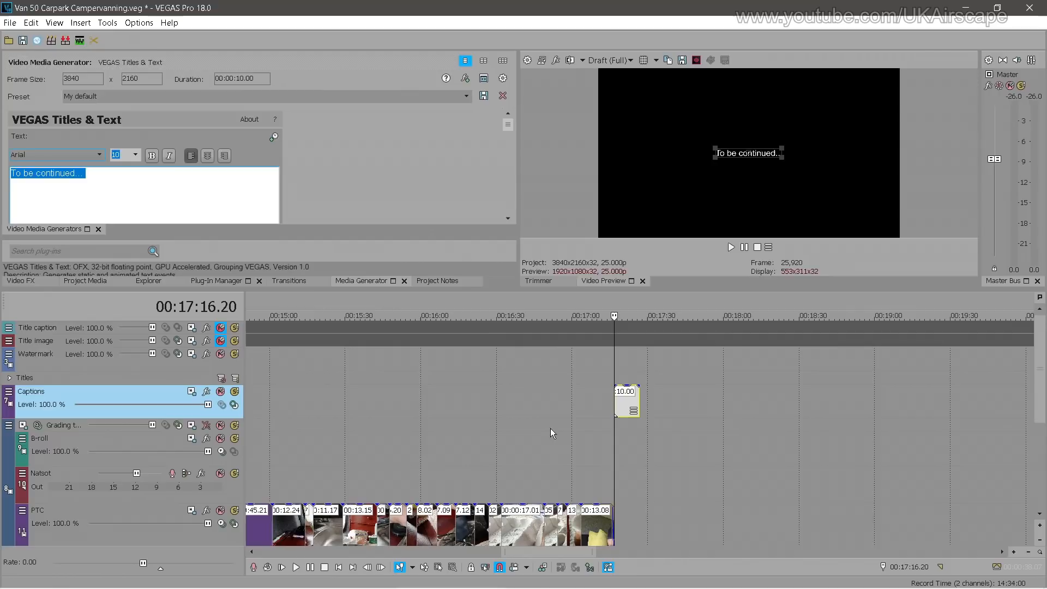
Save the project and play the last clip's ending into the title from about 00:17:10
click(598, 386)
scroll(646, 388, up, 3)
key(ctrl+s)
key(space)
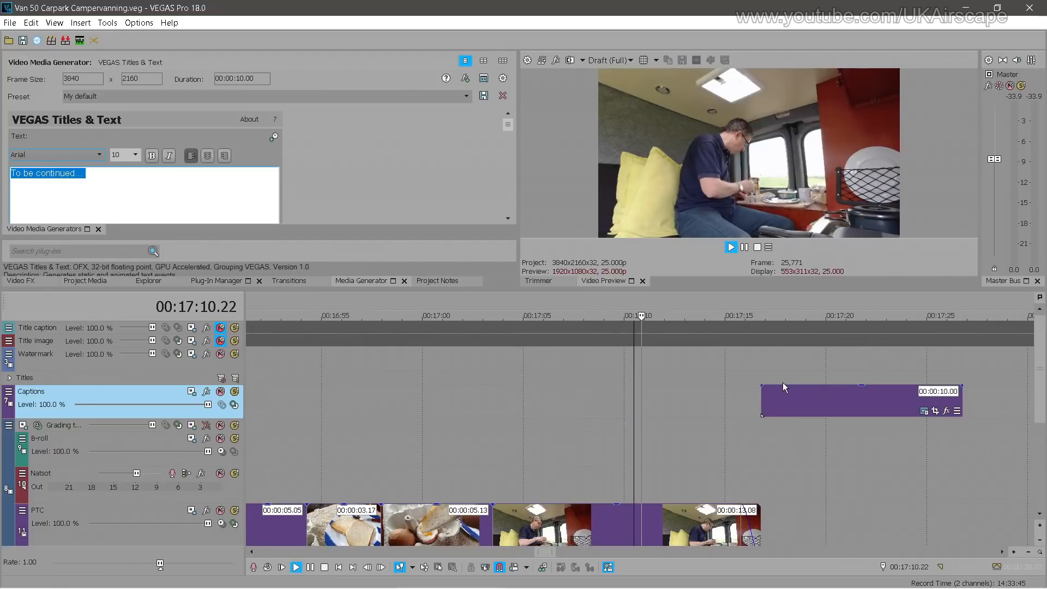
Give the title a fade-in about 1 second long and shorten it to 5 seconds with a fade-out
drag(764, 389, 781, 385)
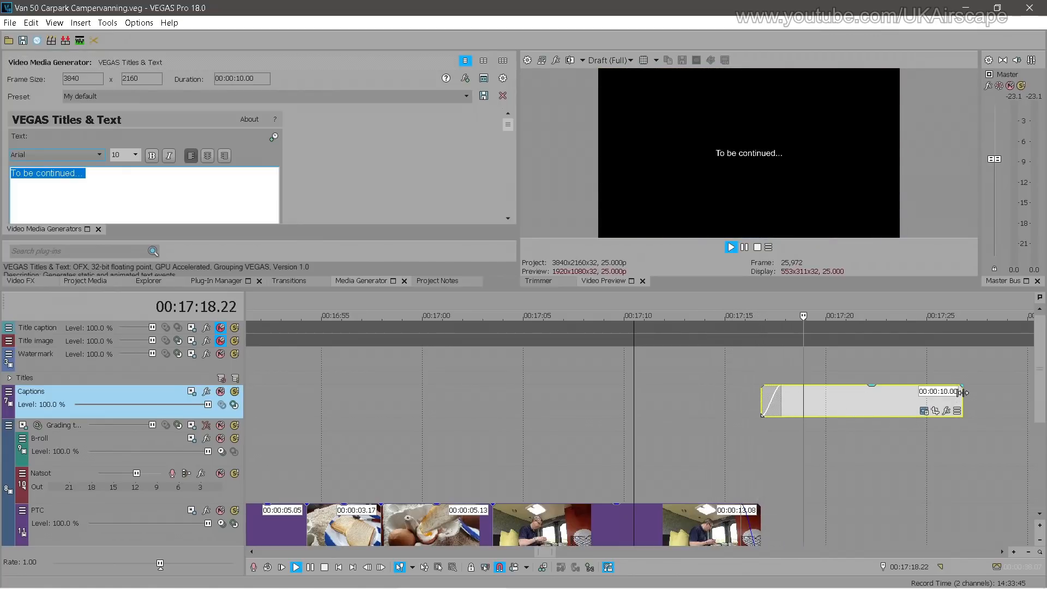
key(Return)
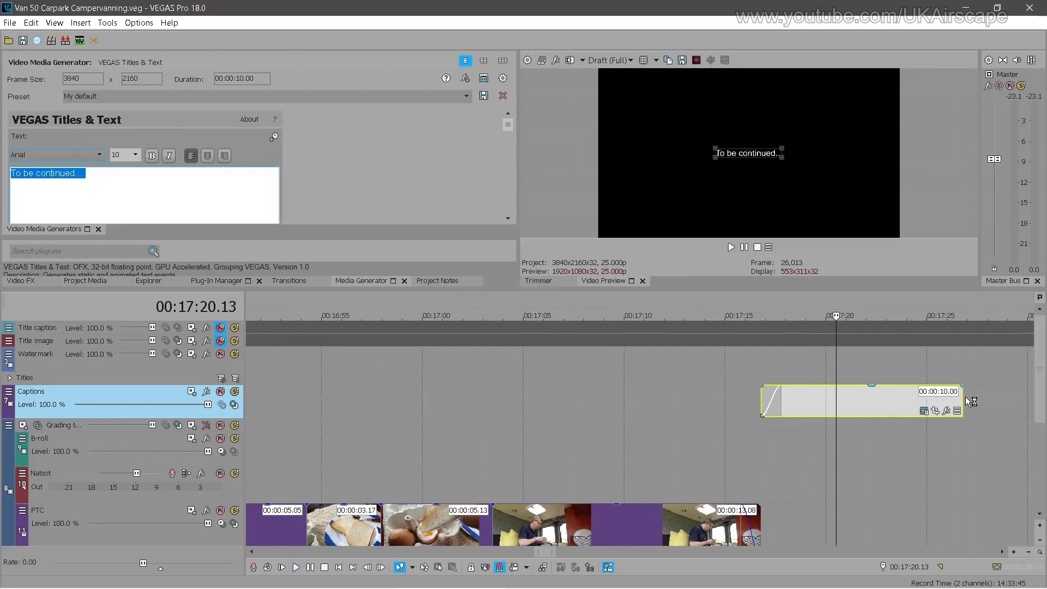
scroll(938, 402, up, 2)
drag(887, 399, 638, 387)
click(682, 407)
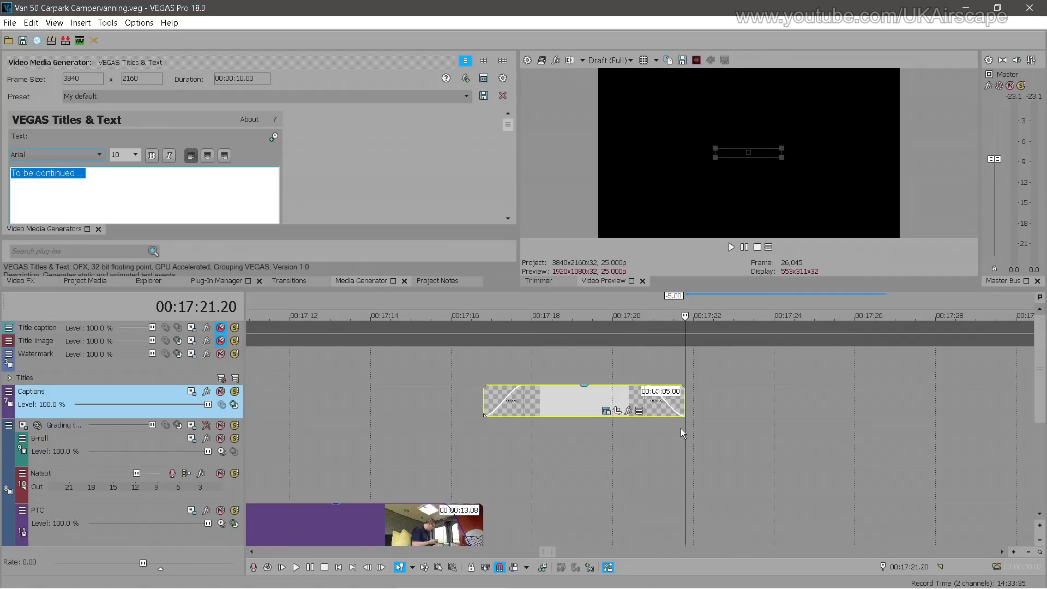
Extend the Watermark event to the end of the "To be continued..." title at 00:17:21.20
scroll(574, 481, down, 10)
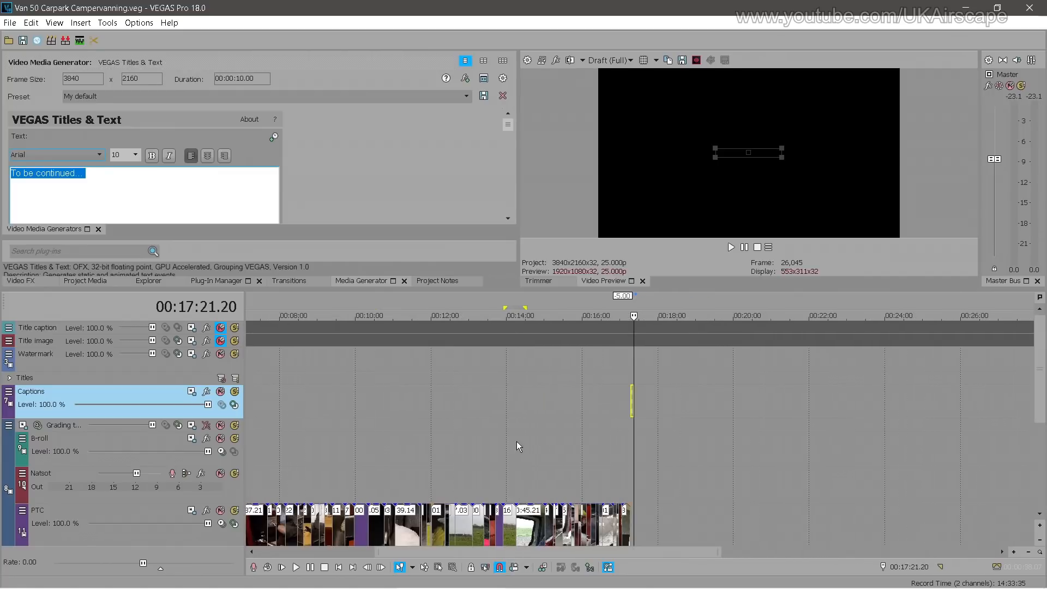
drag(344, 354, 549, 355)
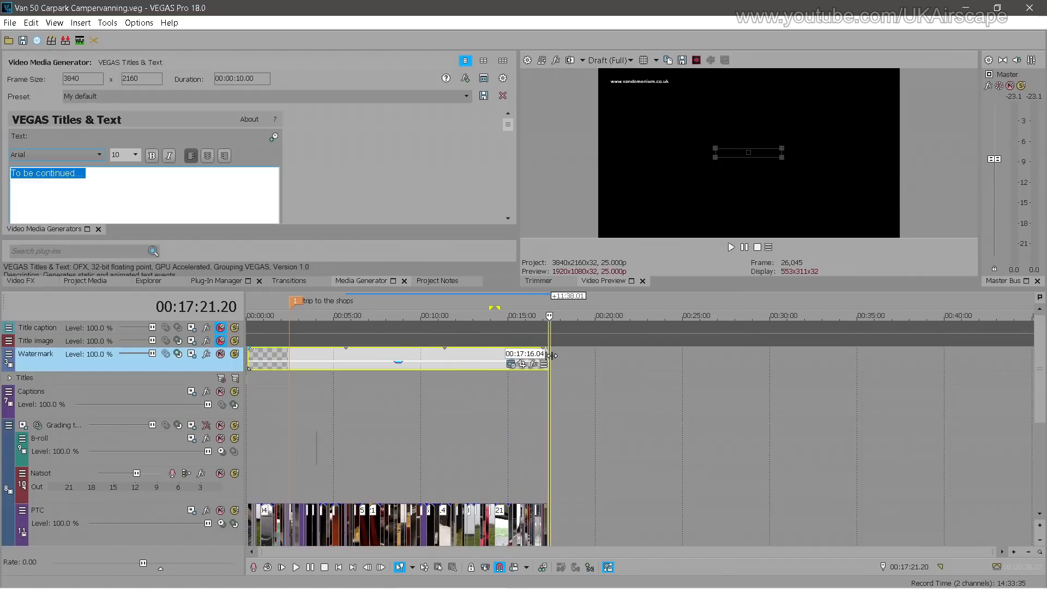
scroll(722, 382, up, 10)
Expand the Titles track group and move its closing website and social media caption to start where the "To be continued..." title ends
scroll(842, 415, down, 10)
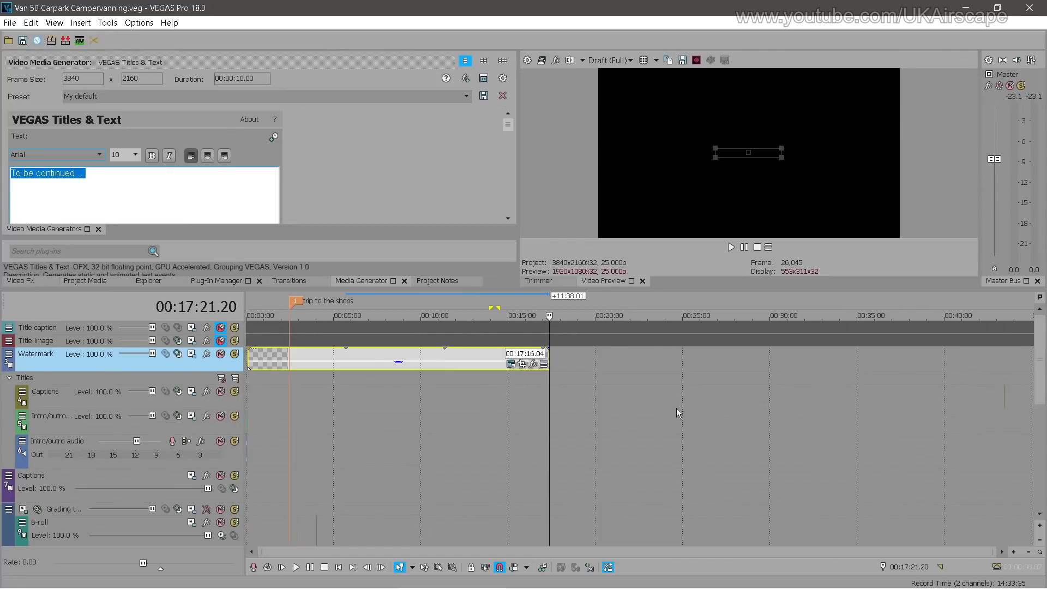
drag(1006, 404, 552, 404)
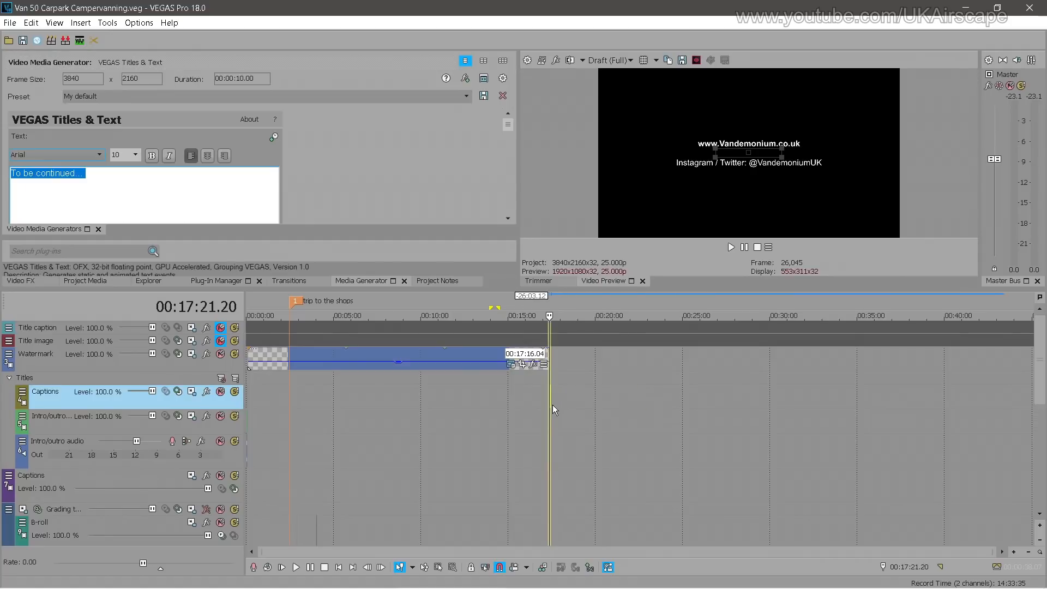
scroll(649, 410, up, 10)
click(662, 431)
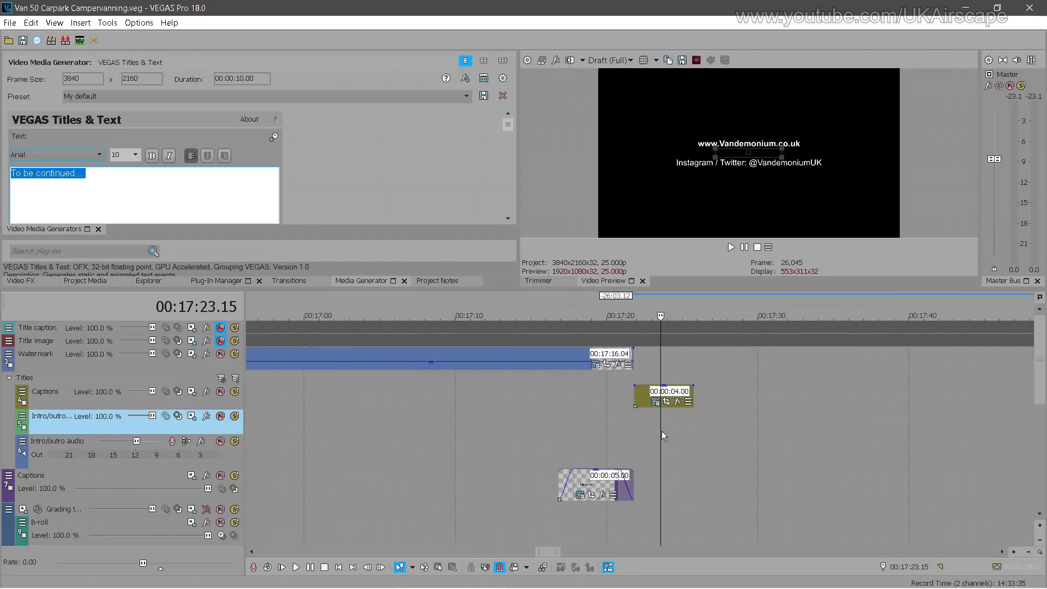
click(685, 432)
click(666, 432)
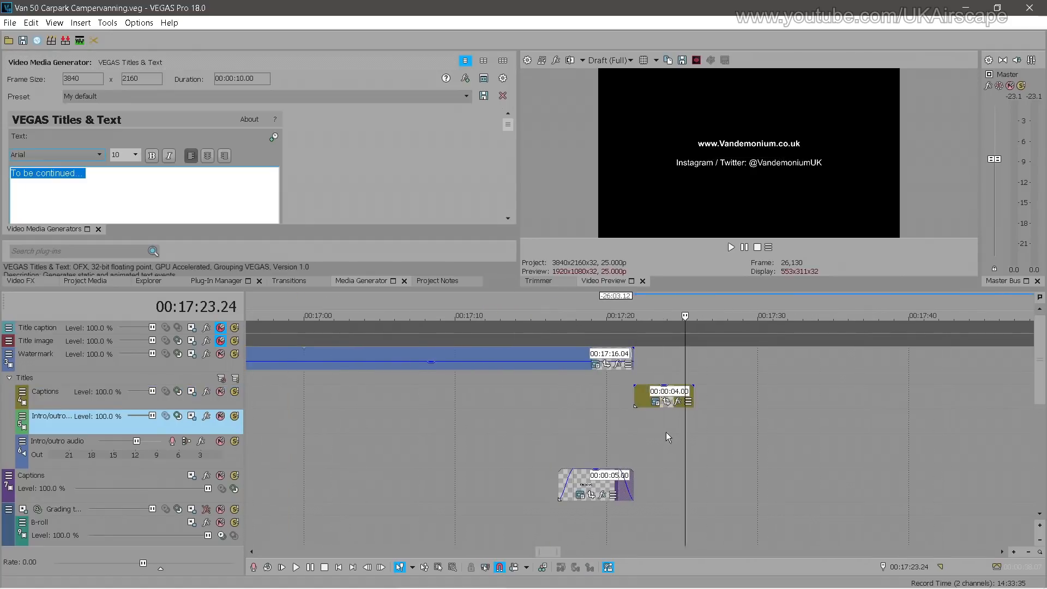
click(614, 433)
Give the Watermark event a fade-out about 1 second long matching the title's fade, and play the ending
scroll(696, 433, up, 4)
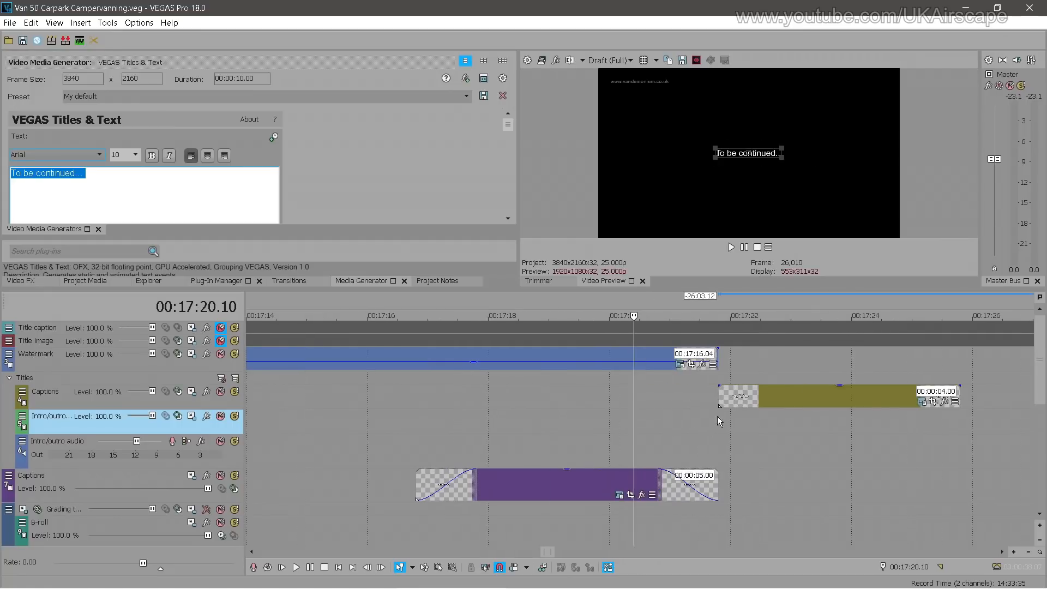
drag(717, 349, 658, 351)
click(658, 473)
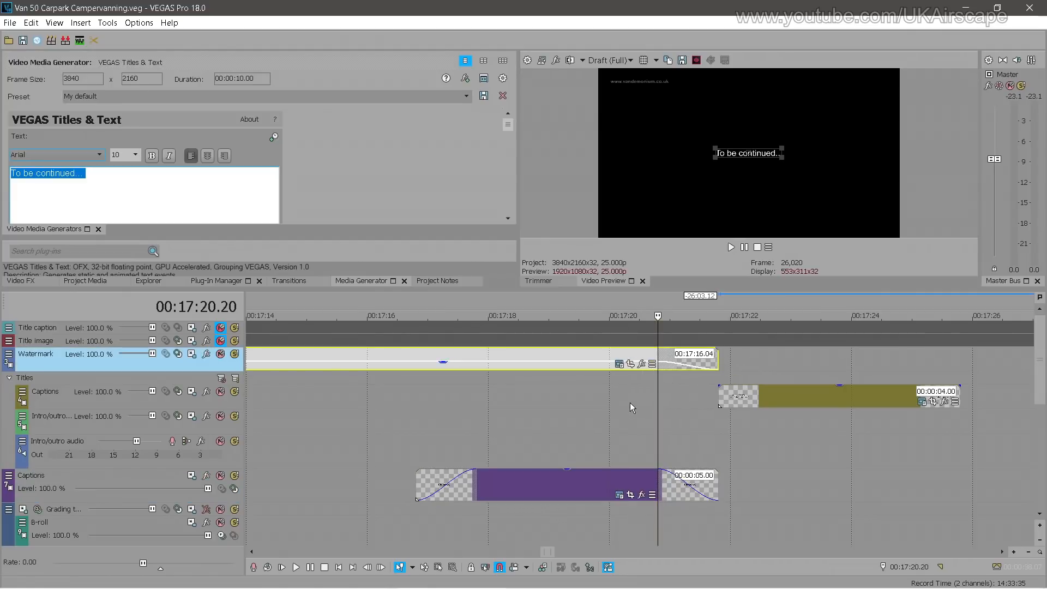
click(631, 403)
key(space)
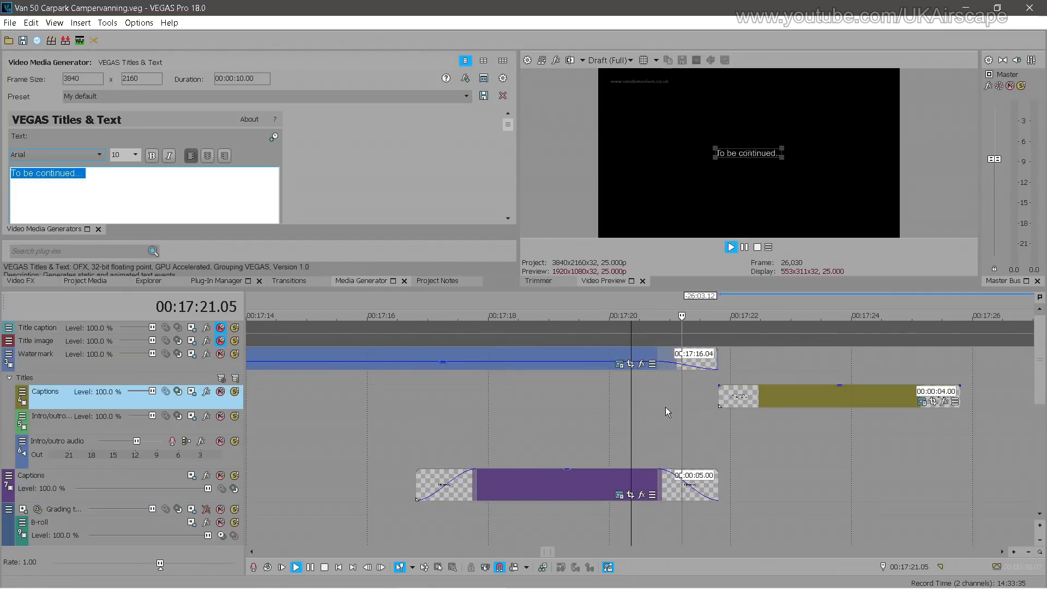
key(space)
Close the title's generator settings and collapse the Titles track group to reach the PTC clips
click(98, 229)
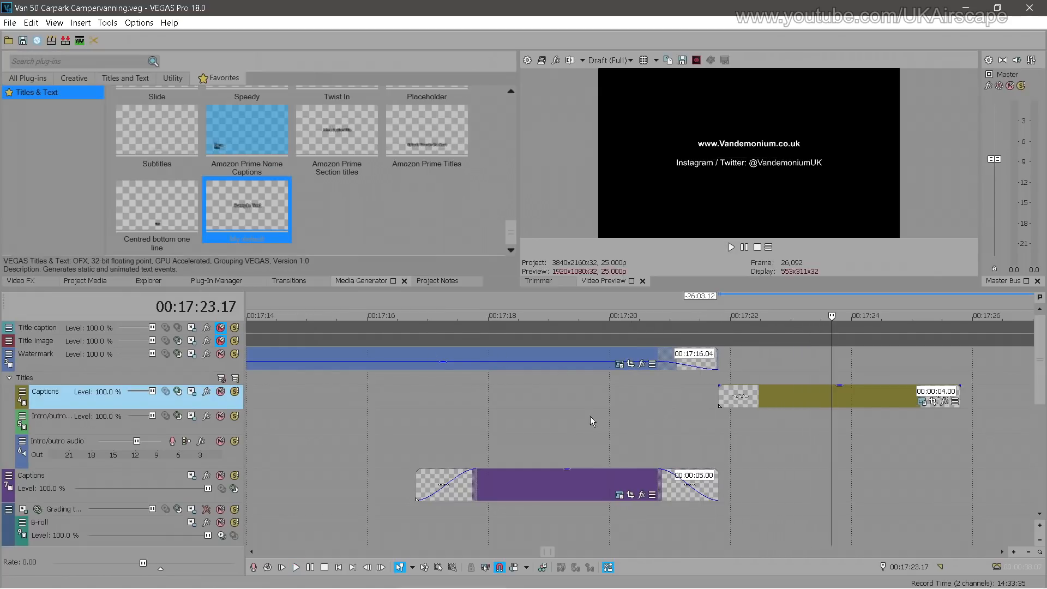
click(590, 431)
scroll(590, 434, down, 10)
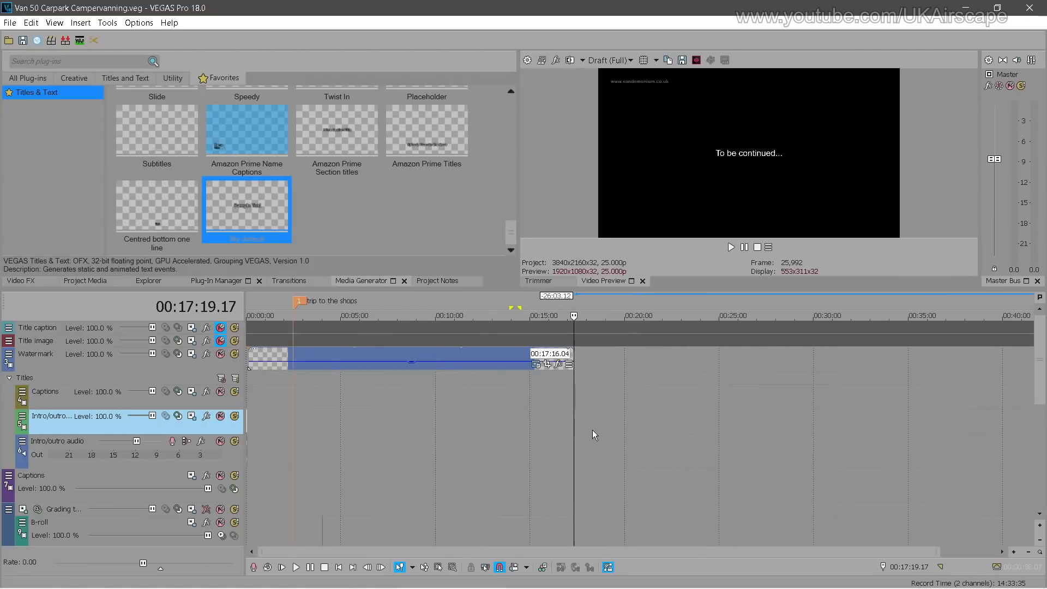
click(9, 378)
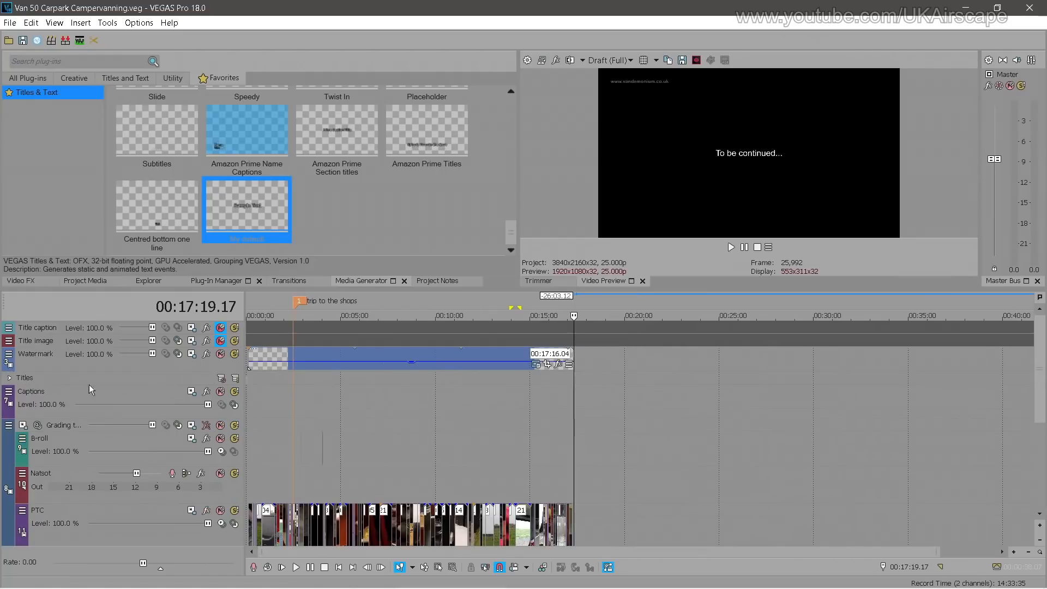
drag(1042, 389, 1045, 436)
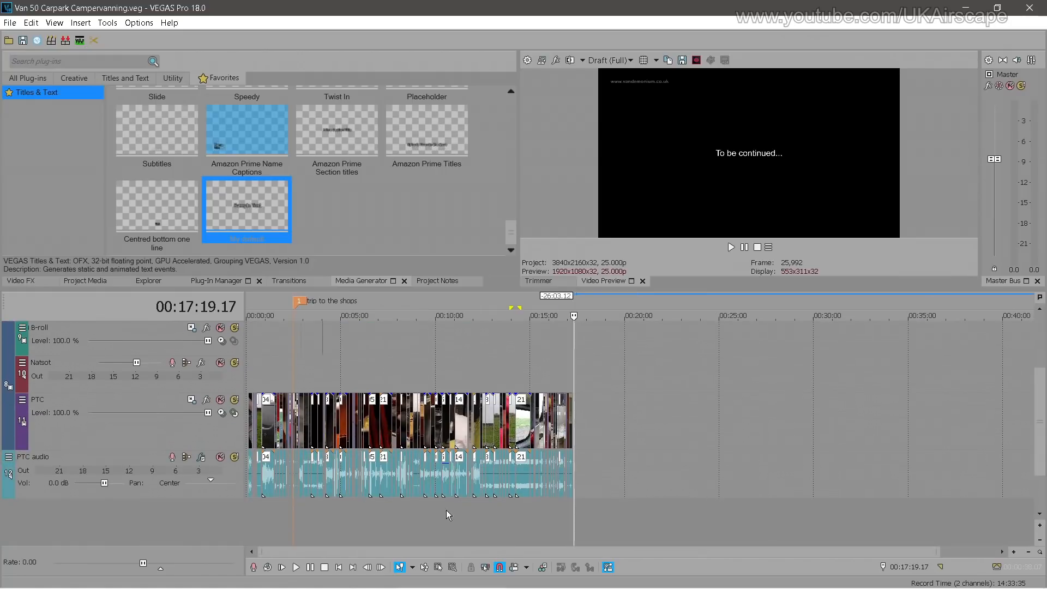
Return to the project start and examine the clips around the trip to the shops marker up to about 00:02:47
click(339, 567)
scroll(290, 512, up, 6)
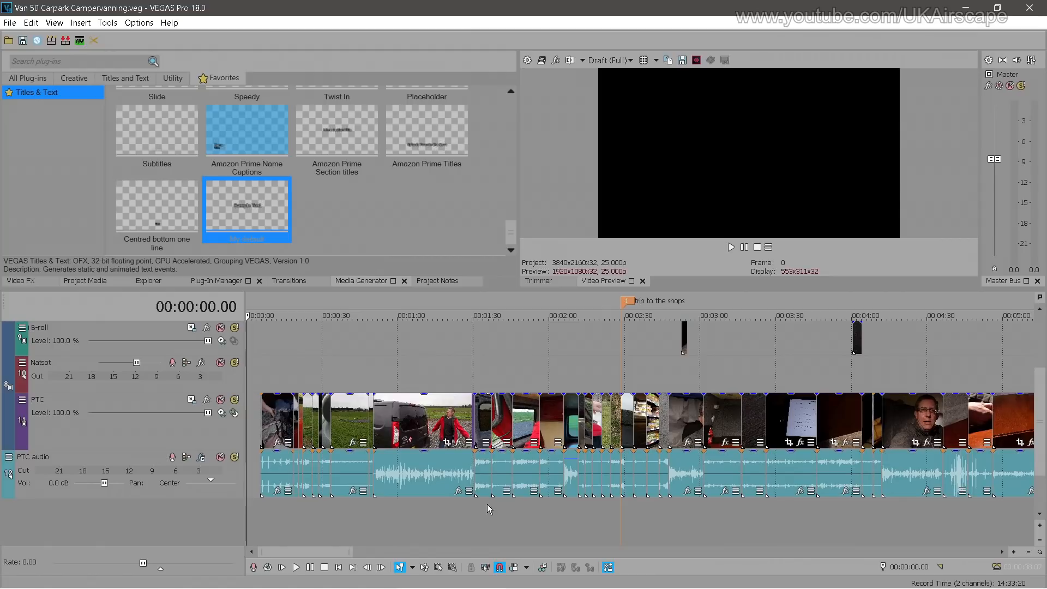
click(430, 483)
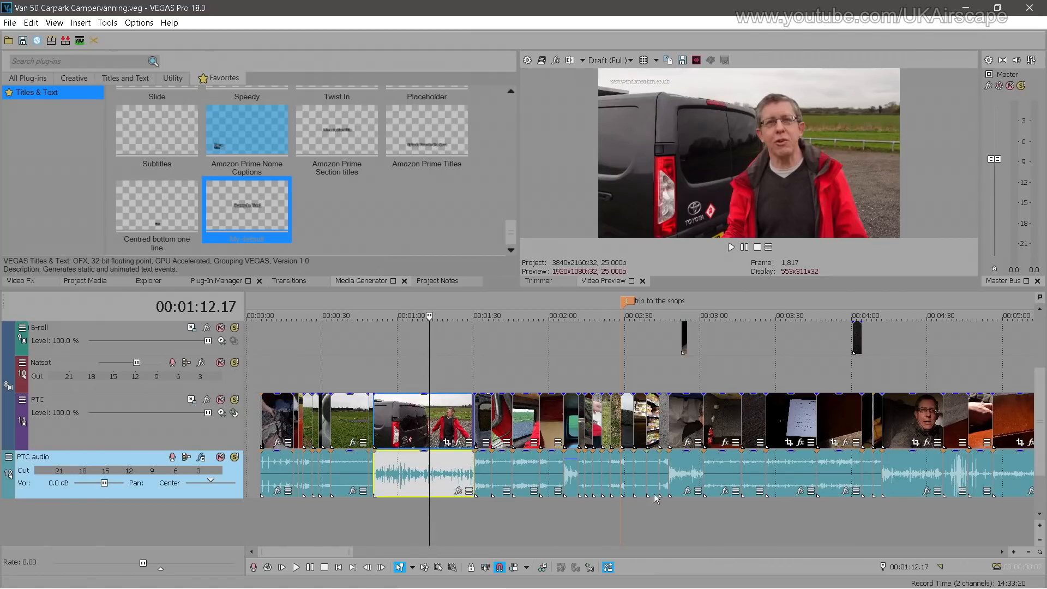
click(620, 506)
scroll(659, 506, up, 4)
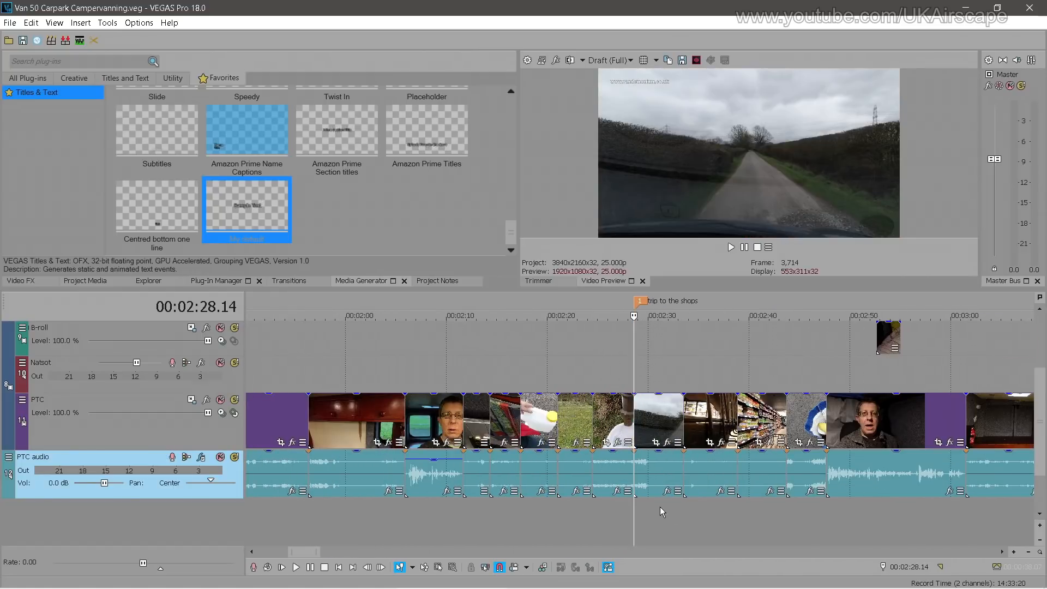
click(660, 507)
click(708, 508)
click(754, 508)
click(781, 508)
click(803, 509)
click(827, 513)
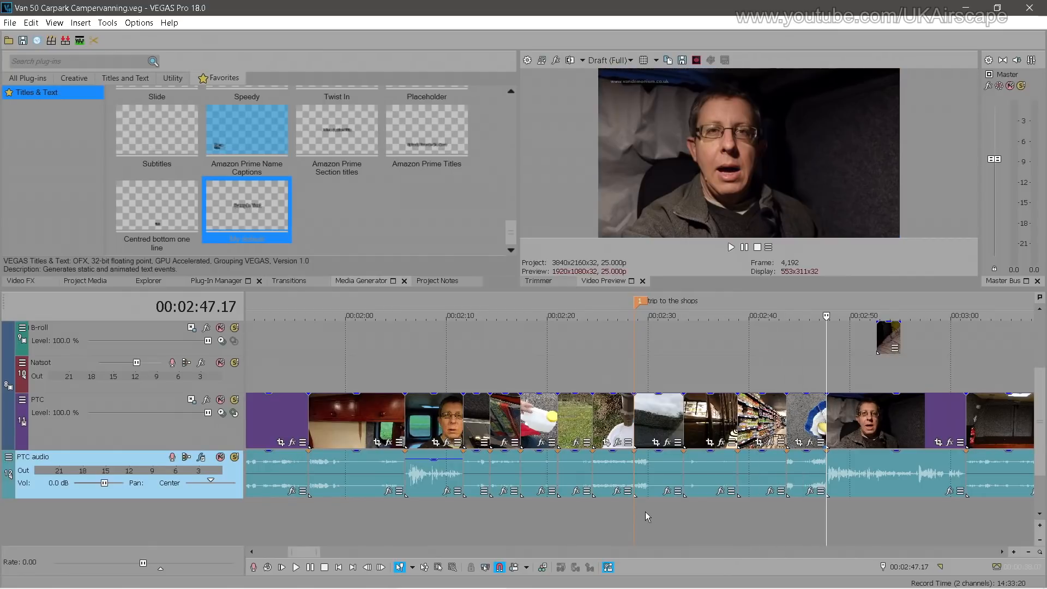
Examine how the clips lead from the van interior piece at about 00:02:08 into the shopping trolley shot
click(634, 516)
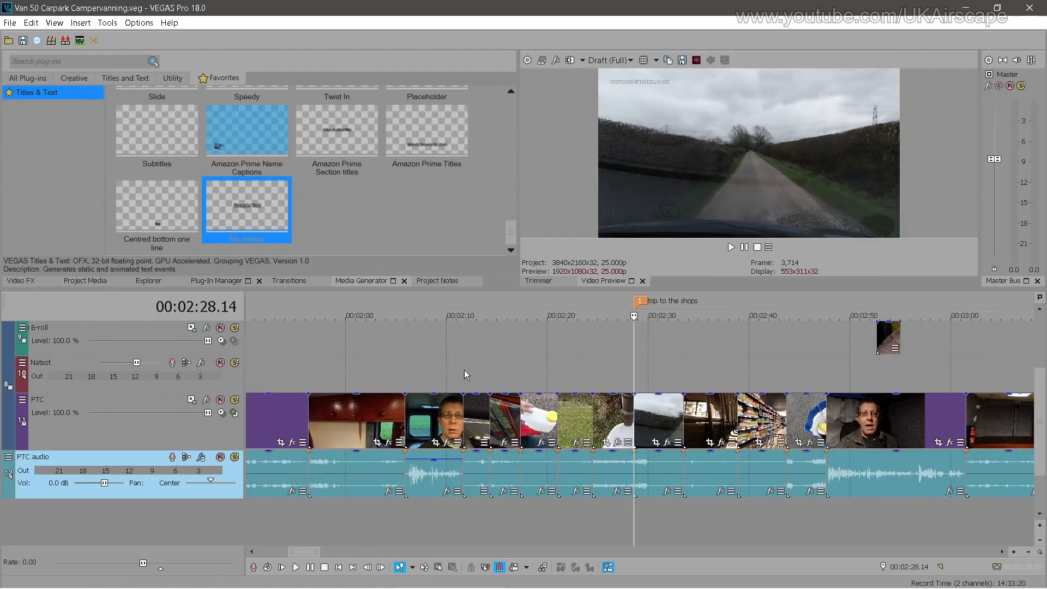
click(430, 374)
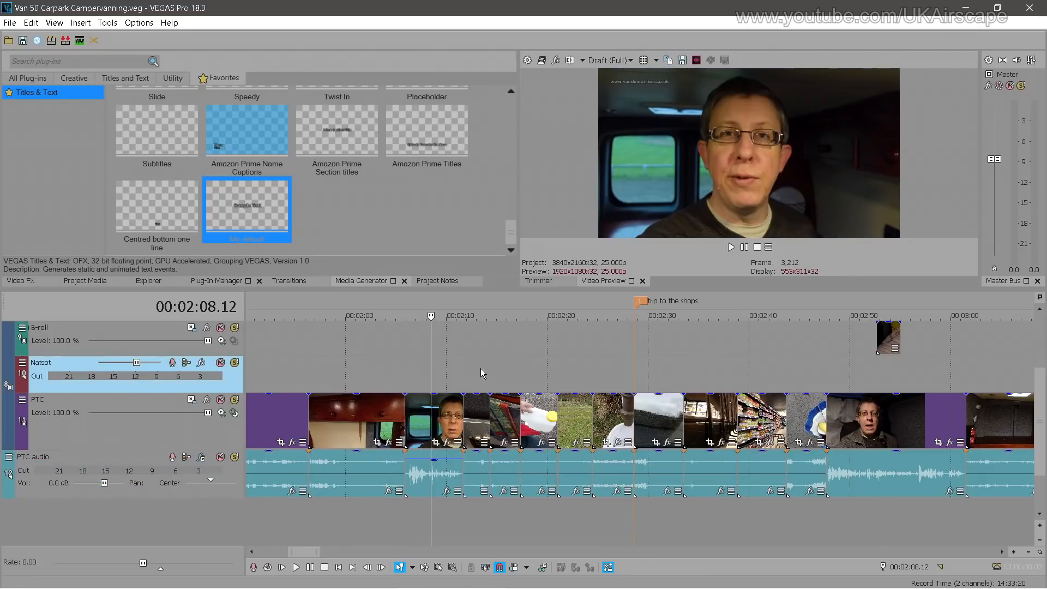
click(481, 374)
click(556, 373)
click(603, 371)
click(662, 369)
click(722, 378)
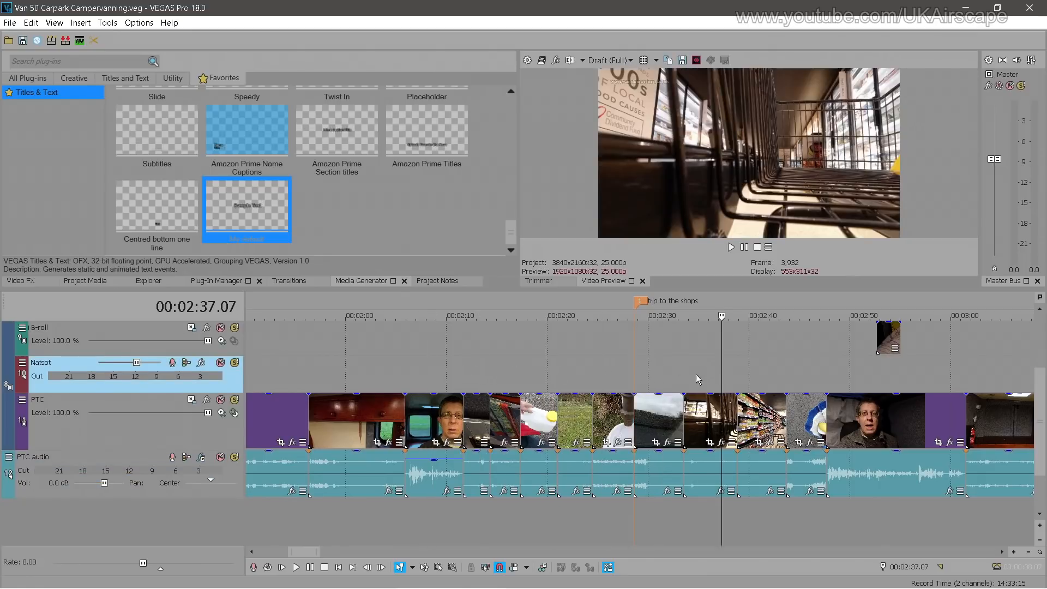
Add a plain Titles & Text event to the Captions track at the trip to the shops marker, 00:02:28.14
click(637, 379)
drag(1044, 401, 1043, 385)
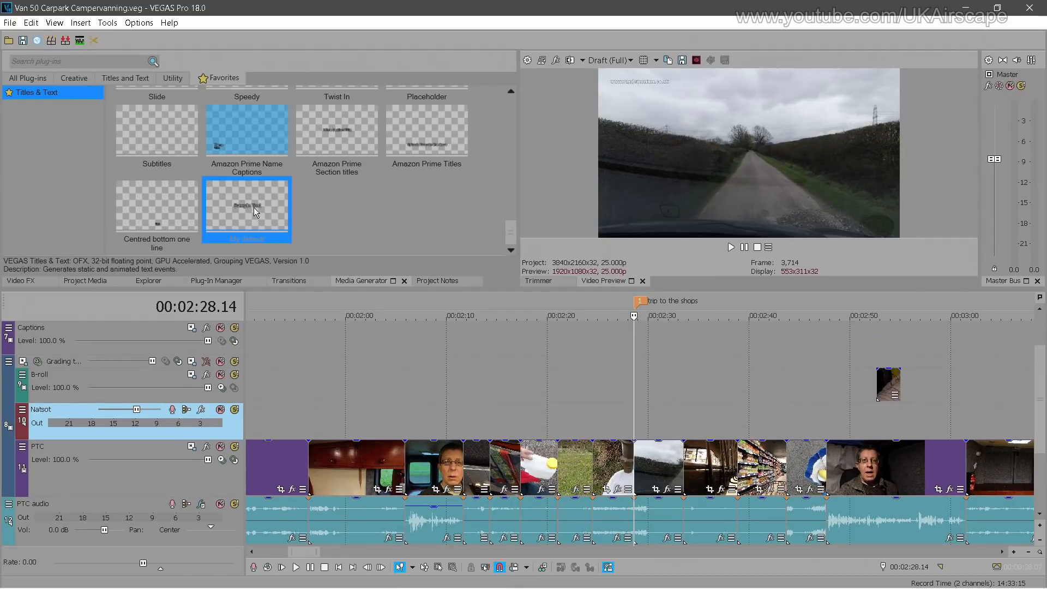
drag(254, 211, 639, 352)
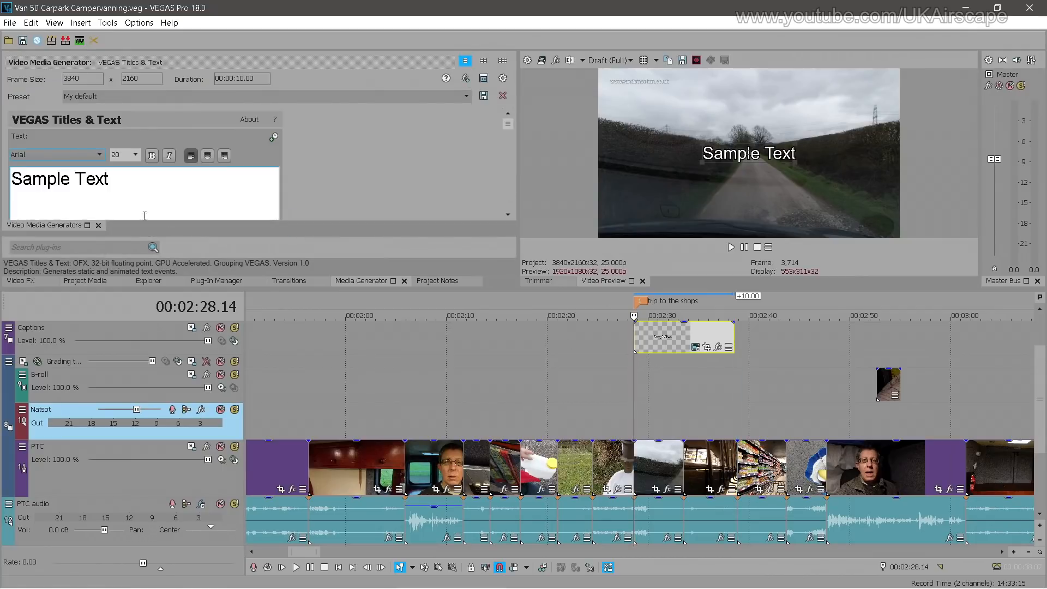
Change the caption's text to "I decided to go to get some food" and set its font size to 10
drag(125, 182, 5, 182)
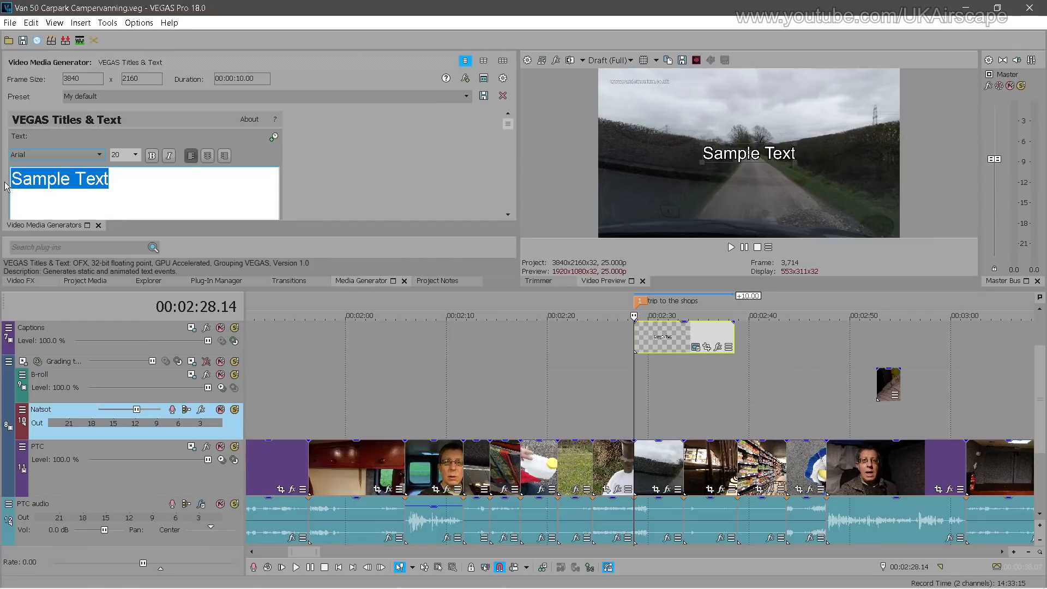
text(I )
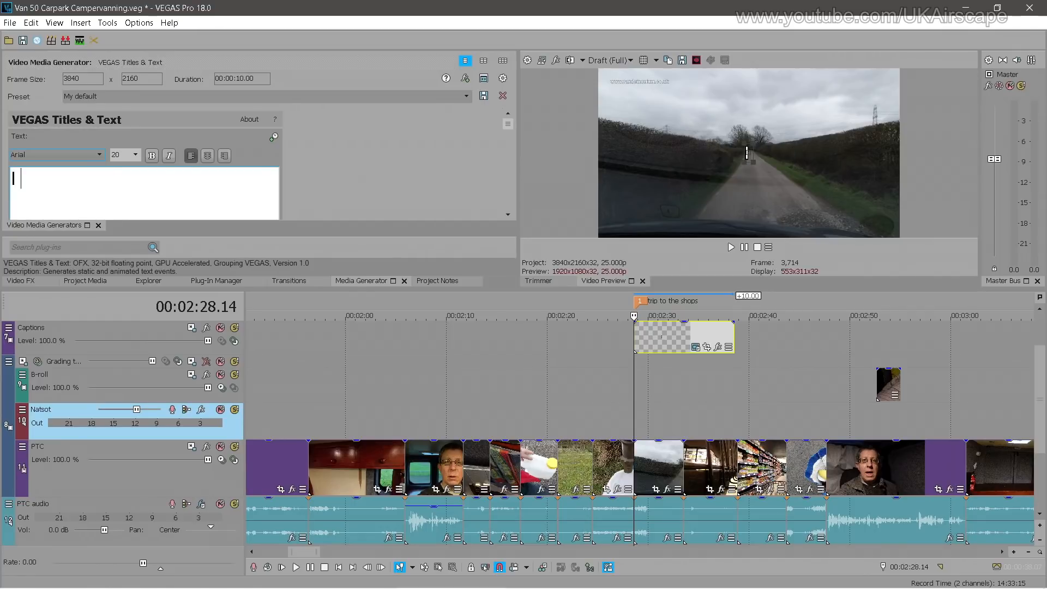
text(decided to go )
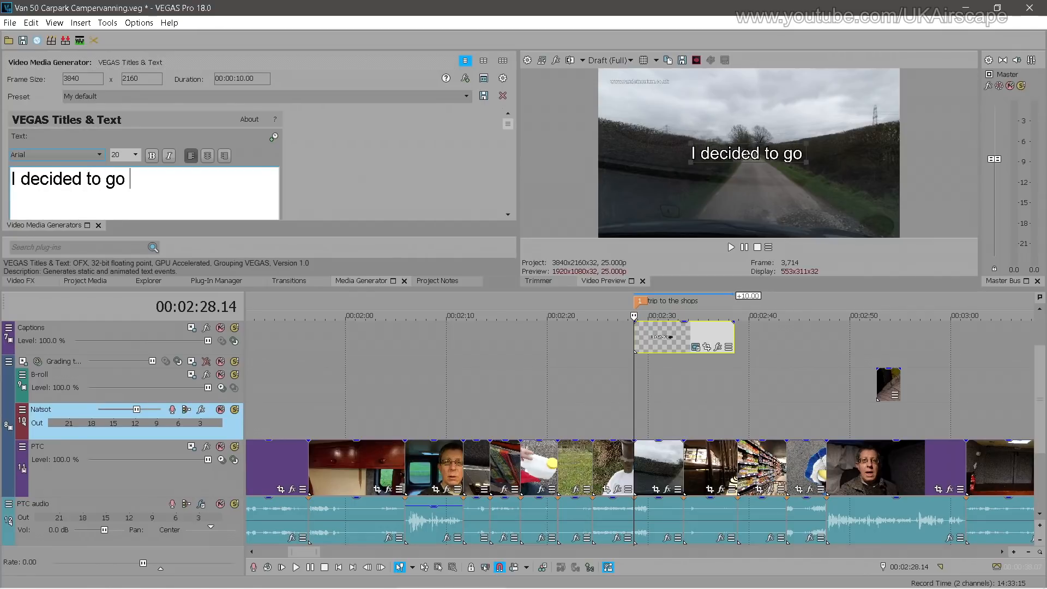
text(to get some gfoo)
key(BackSpace)
key(BackSpace)
key(BackSpace)
key(BackSpace)
text(food)
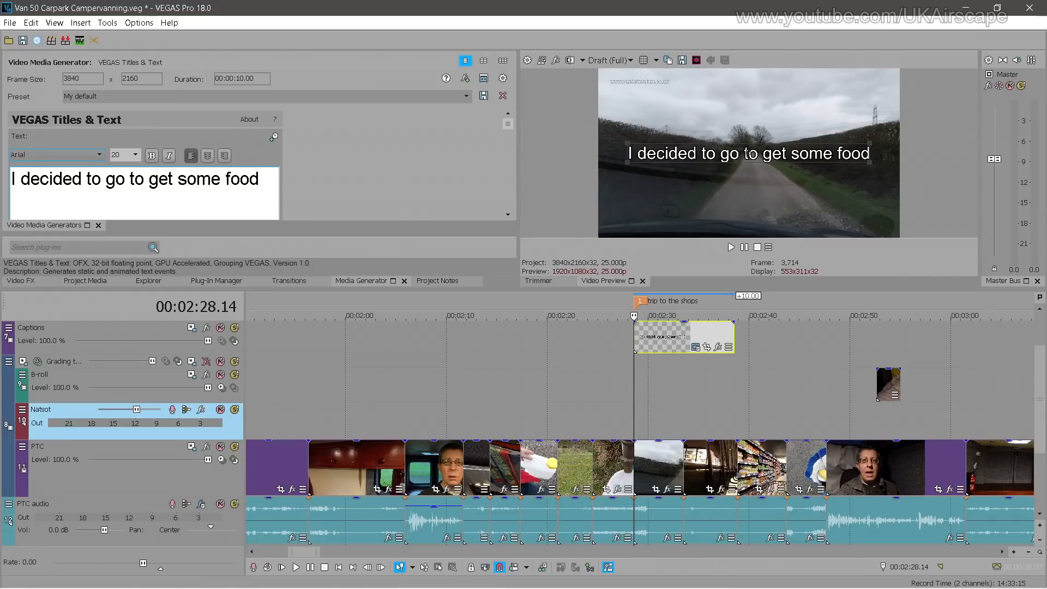
key(ctrl+a)
click(135, 154)
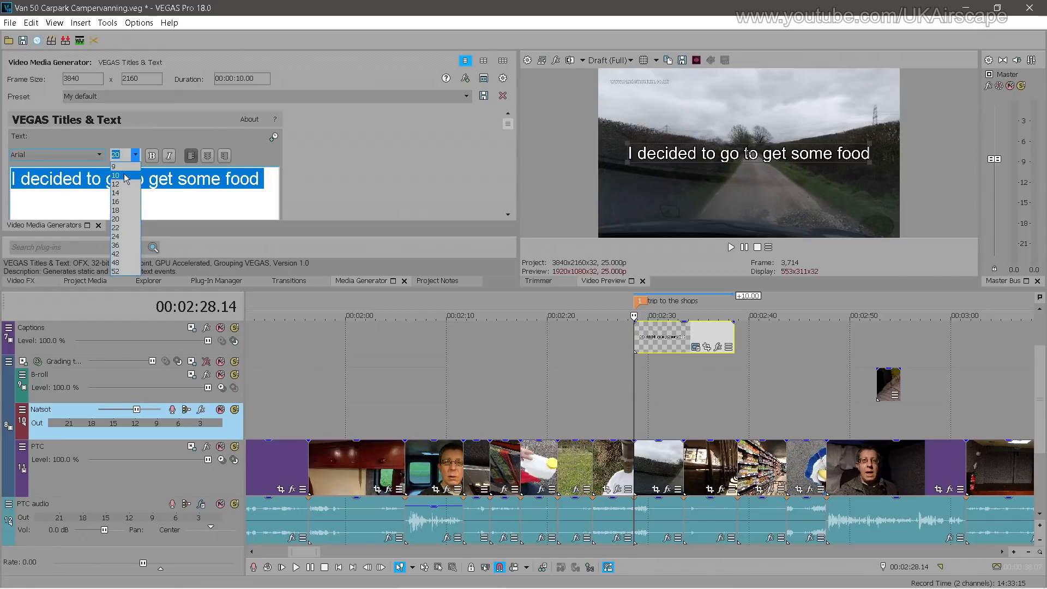
click(125, 174)
Move the caption down to the bottom centre of the frame using the preview grid, check it against the safe areas, and hide the overlay
click(642, 60)
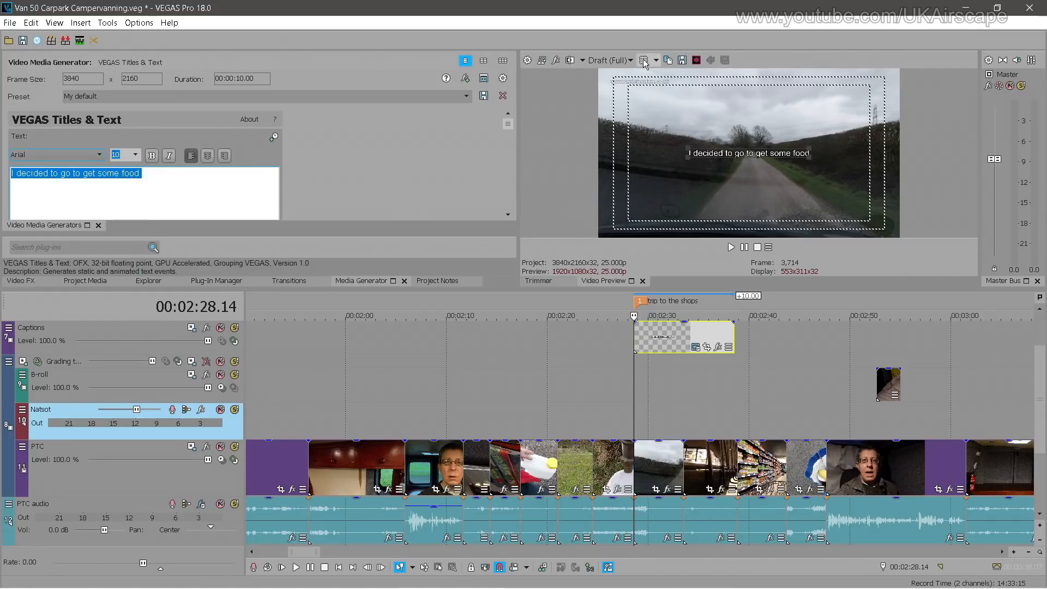
click(655, 61)
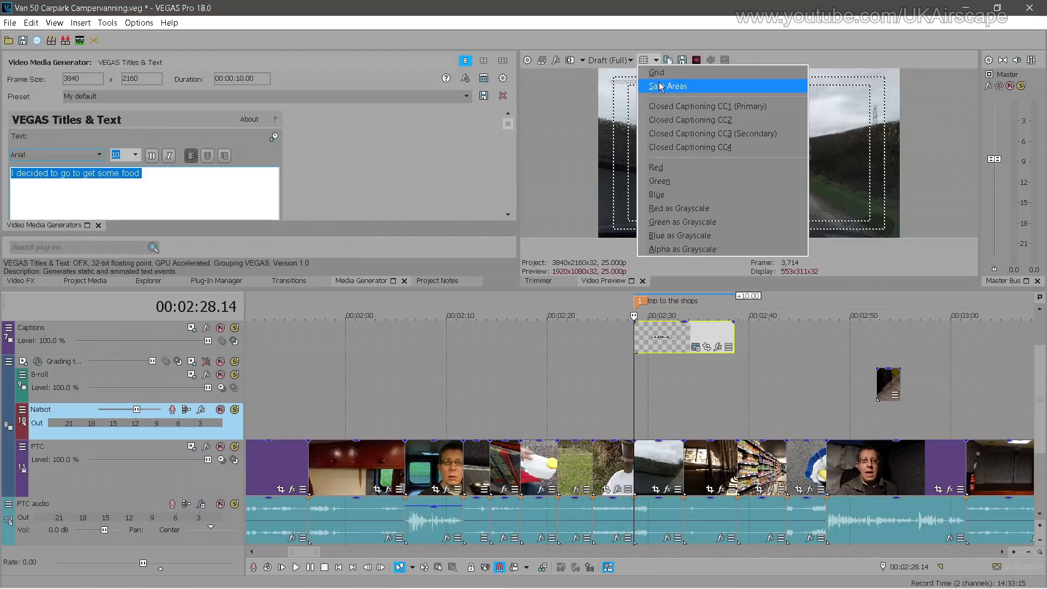
click(657, 73)
drag(741, 169, 740, 220)
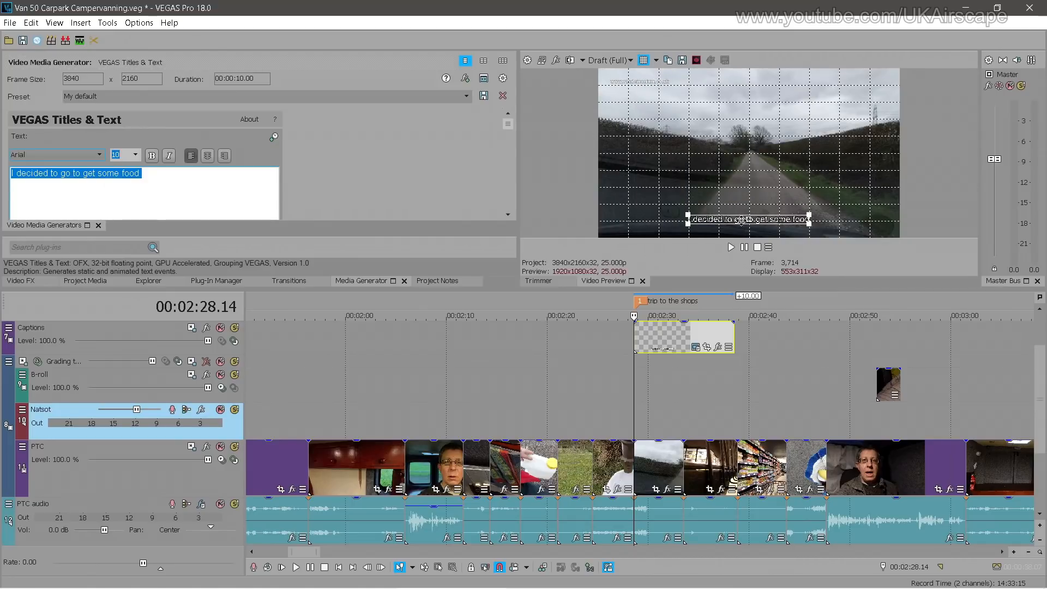
click(644, 60)
click(656, 60)
click(667, 86)
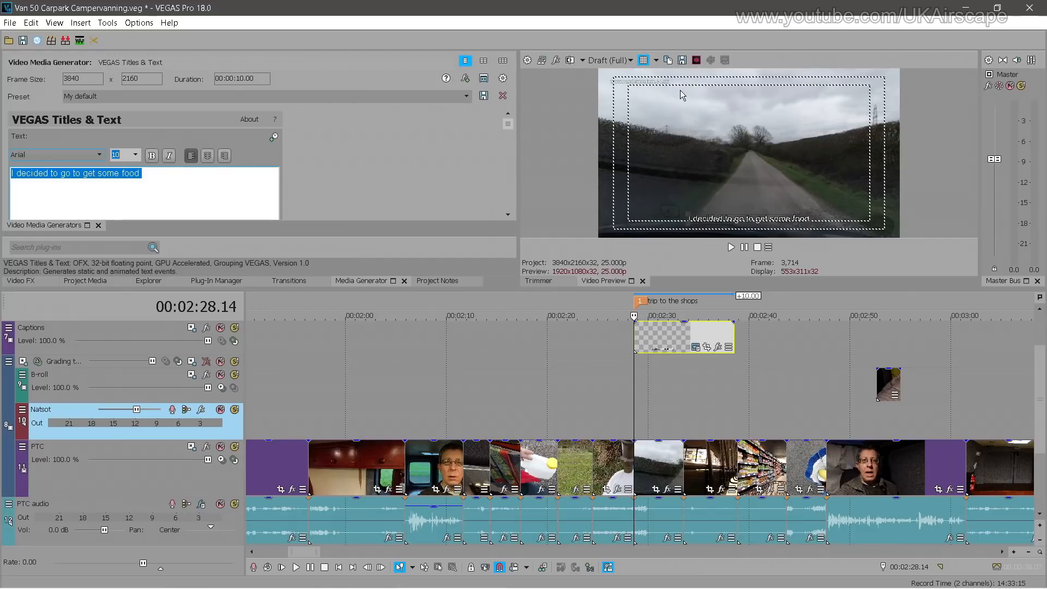
click(643, 61)
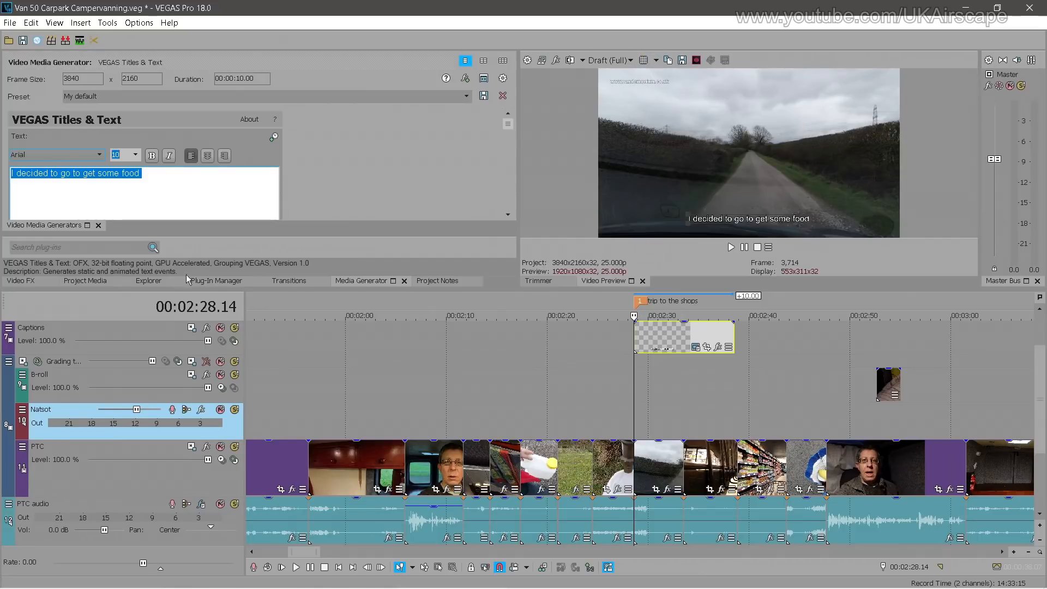
Play the new caption over the driving shot and shorten it to end at about 00:02:34.21
click(99, 226)
click(617, 366)
key(space)
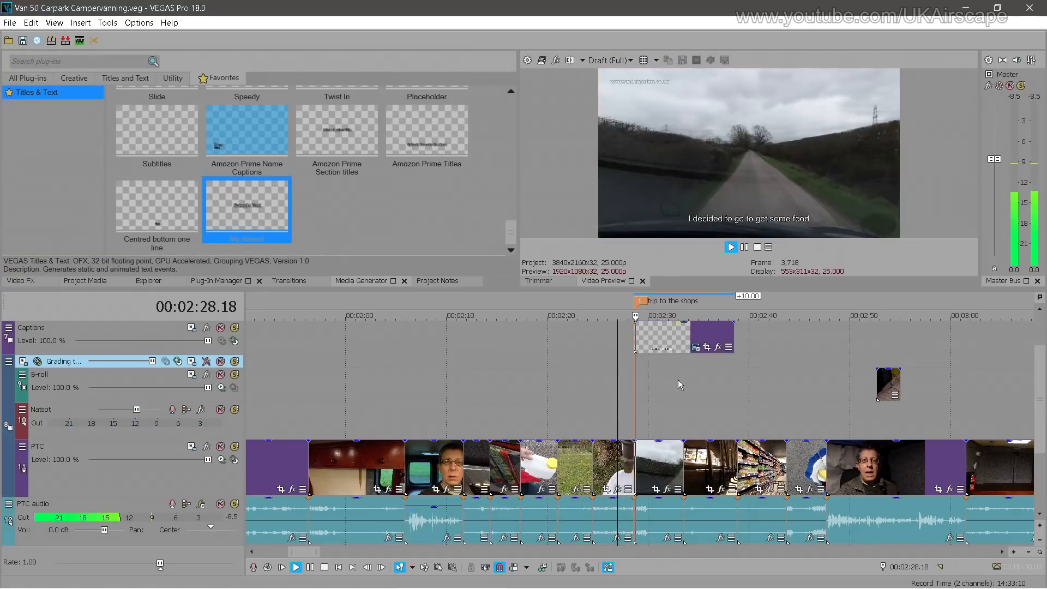
scroll(728, 384, up, 3)
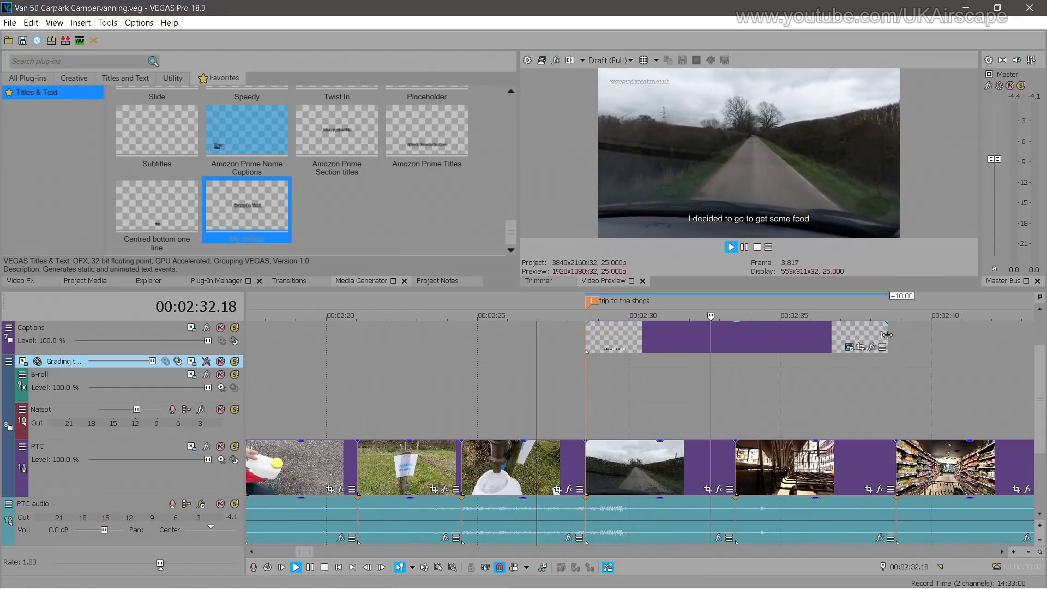
drag(886, 334, 774, 334)
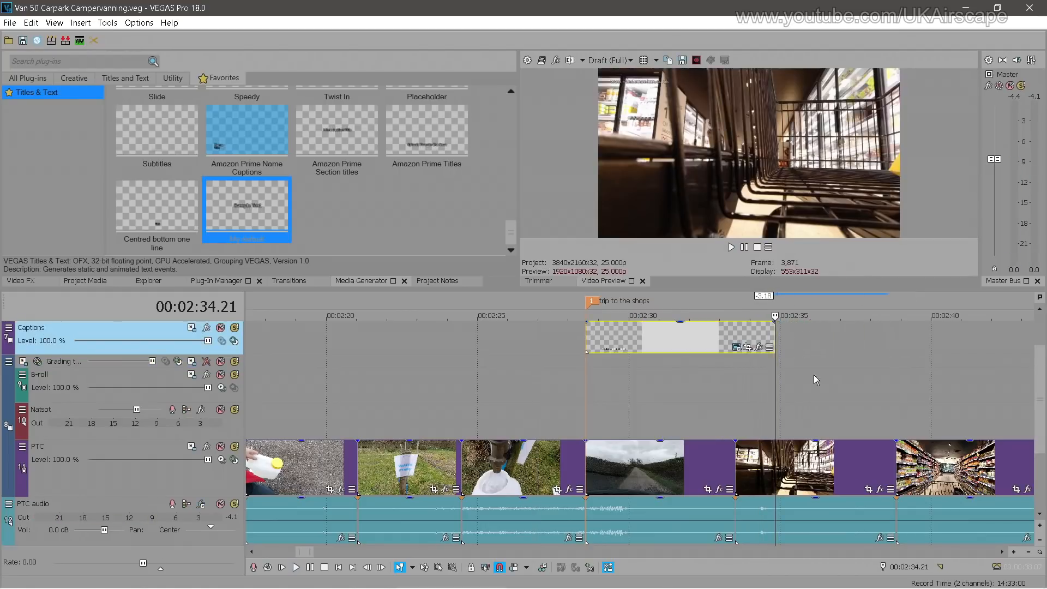
Delete the trip to the shops marker at the start of the new caption
right_click(592, 304)
click(616, 349)
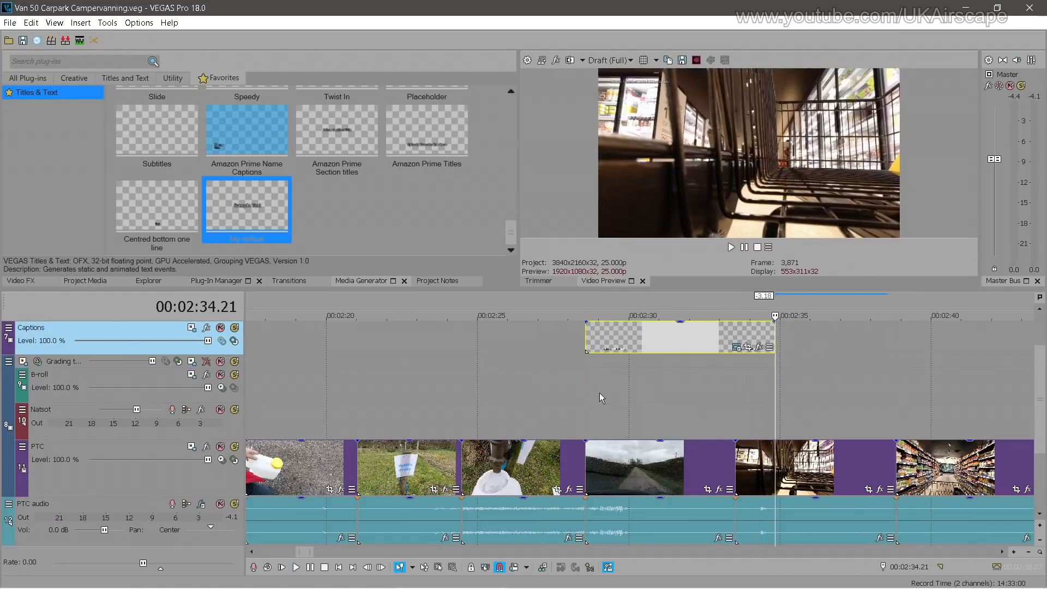
Select every event on the PTC audio track, from the first clip through to the end of the timeline
scroll(602, 398, down, 10)
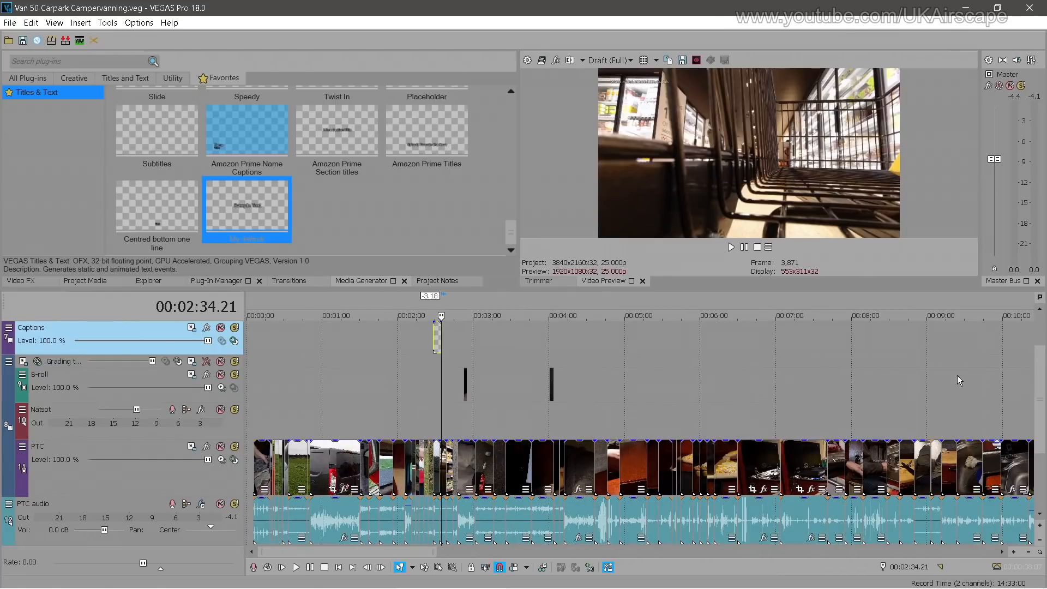
scroll(906, 443, down, 1)
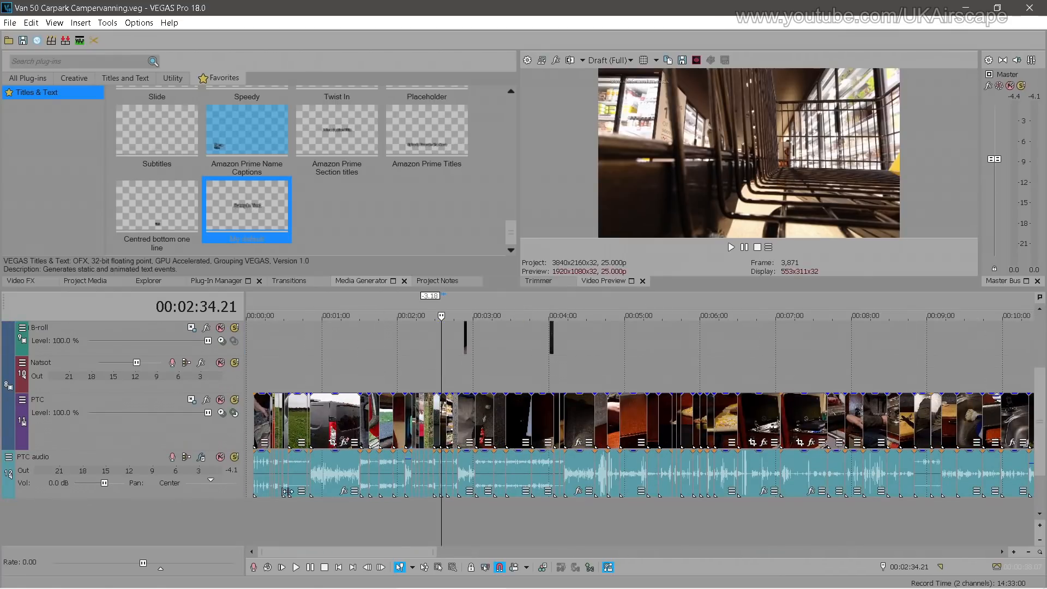
click(252, 477)
scroll(369, 477, up, 8)
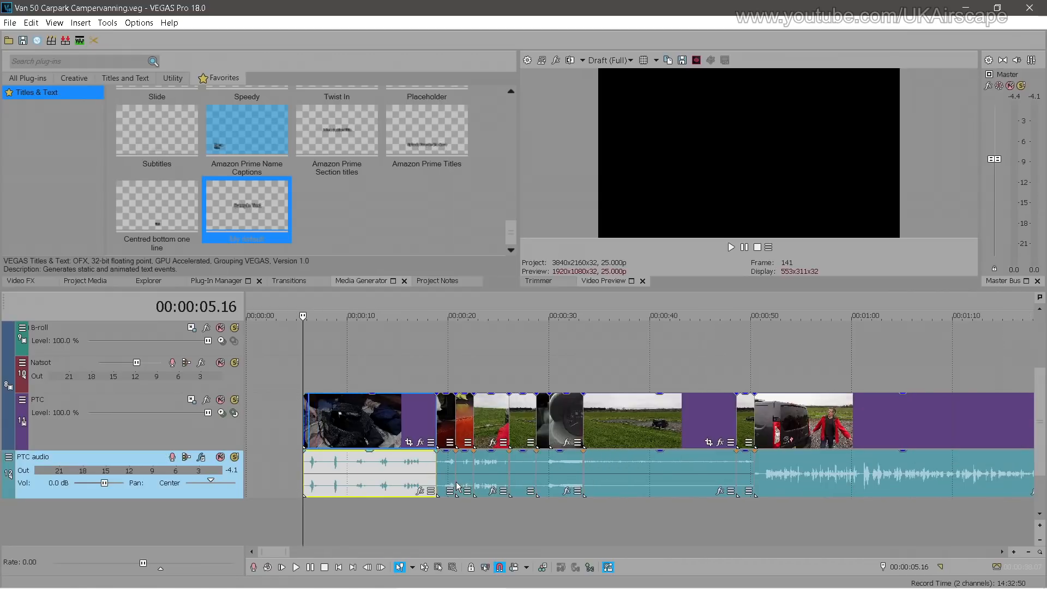
right_click(374, 489)
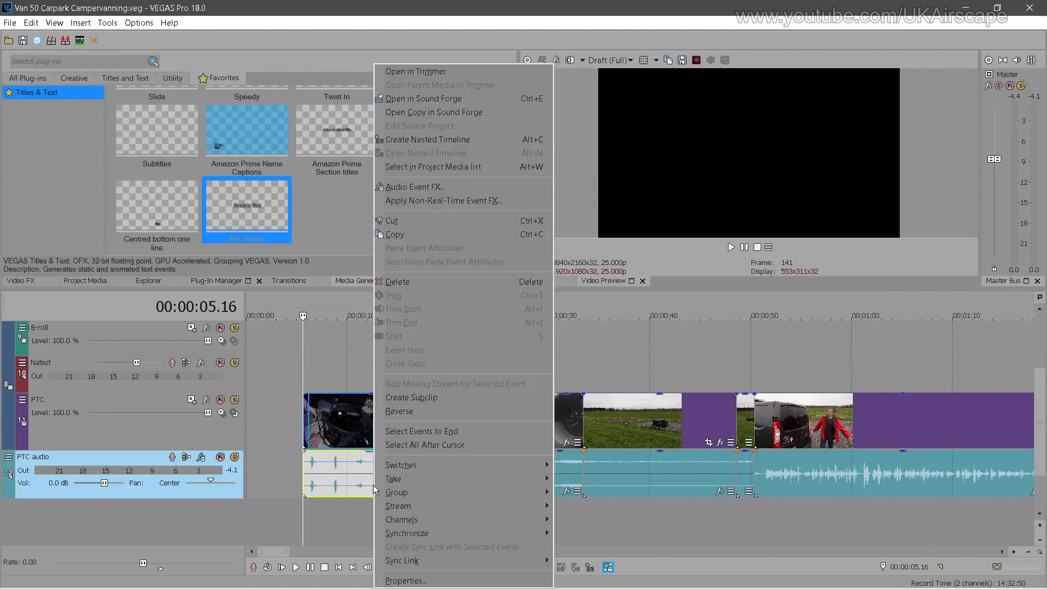
click(441, 429)
scroll(555, 520, down, 6)
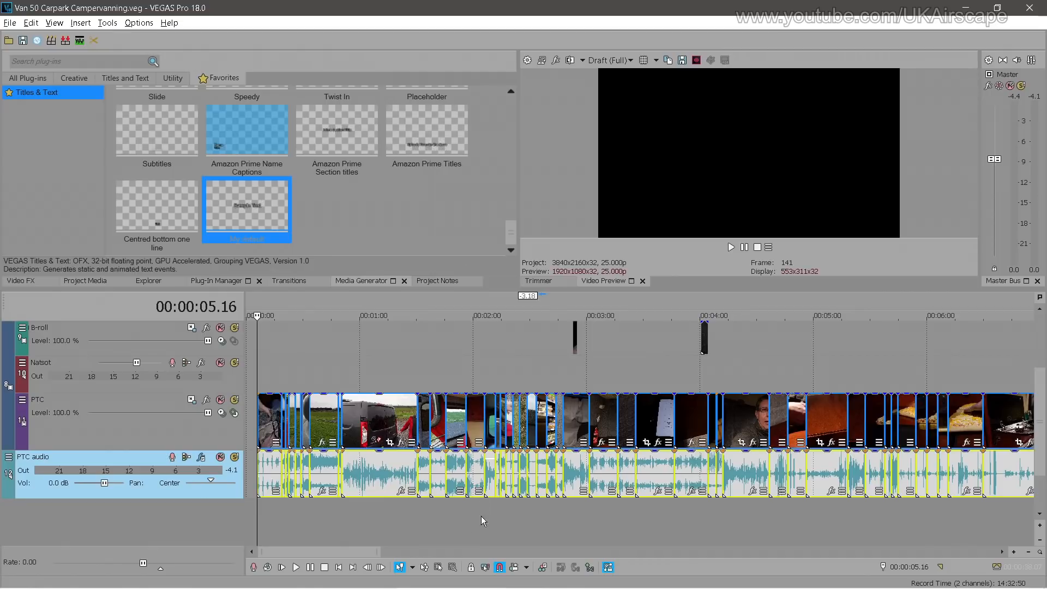
Lower the gain of all selected PTC audio events to about -2 dB and set the track's volume to -2.0 dB
drag(169, 497, 170, 517)
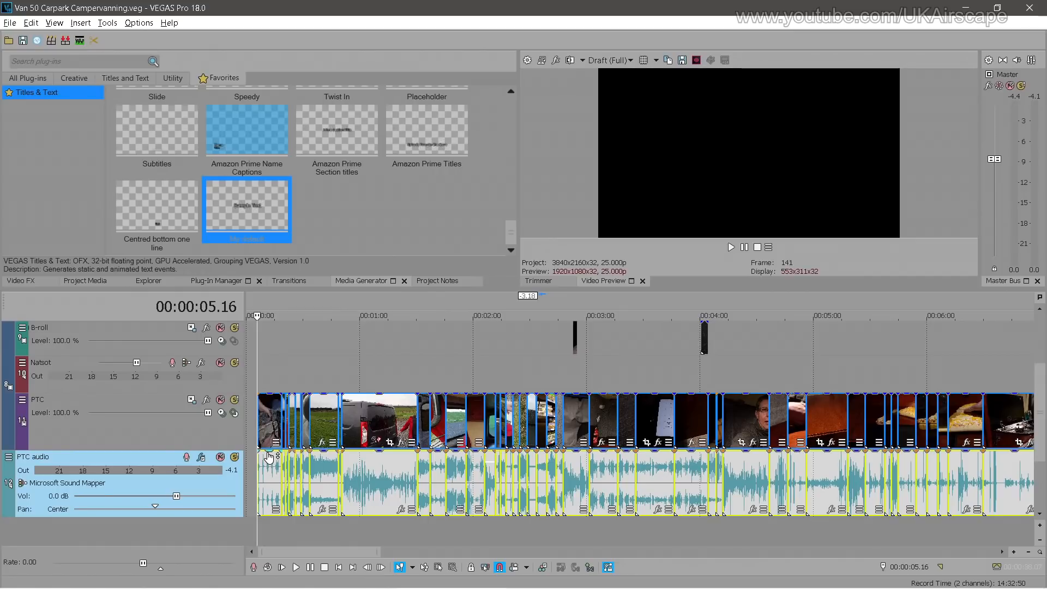
drag(269, 457, 269, 468)
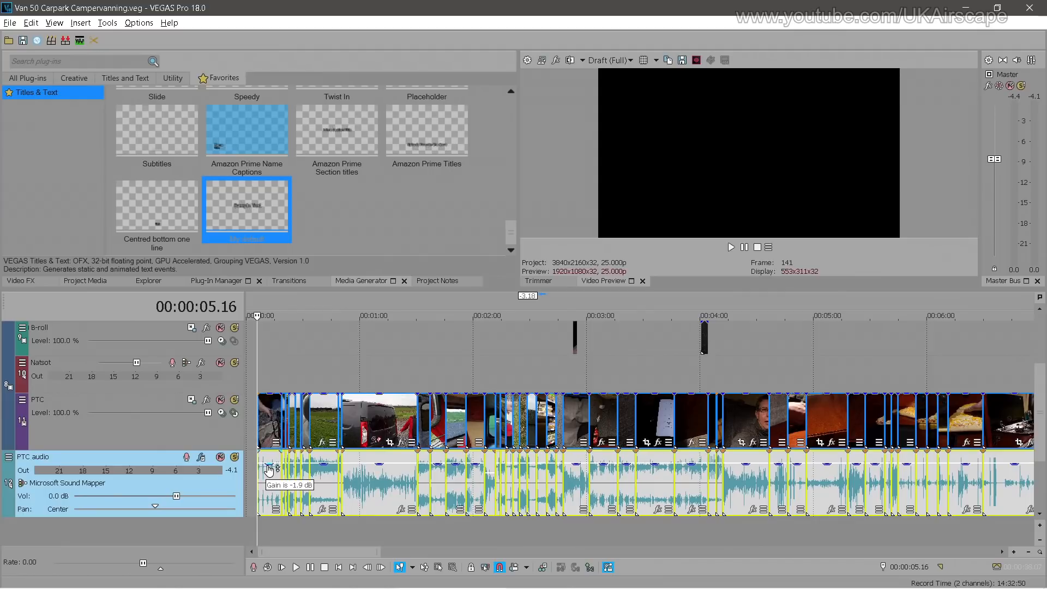
drag(269, 468, 268, 469)
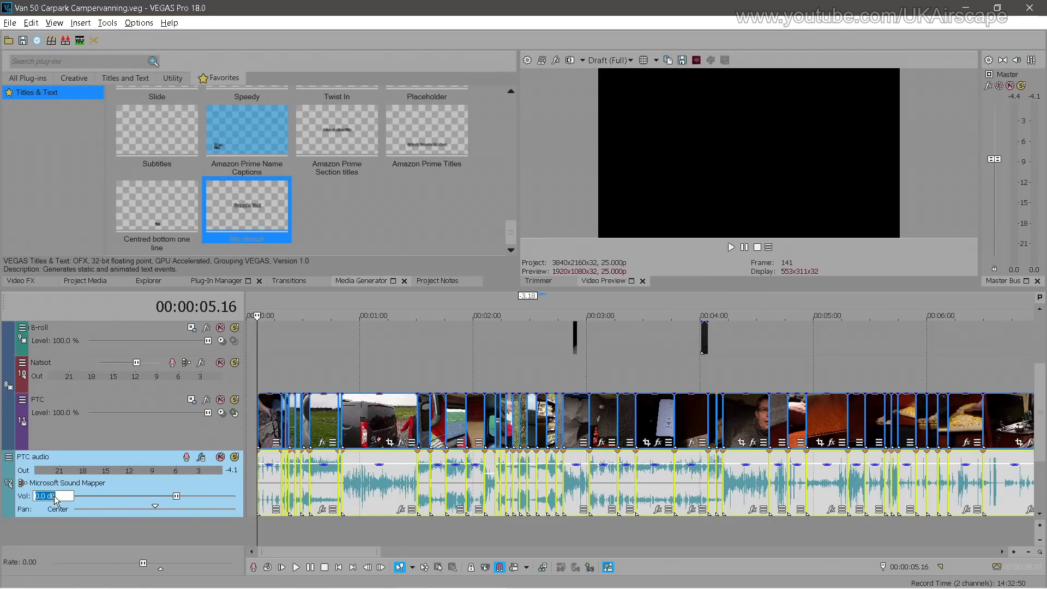
key(Return)
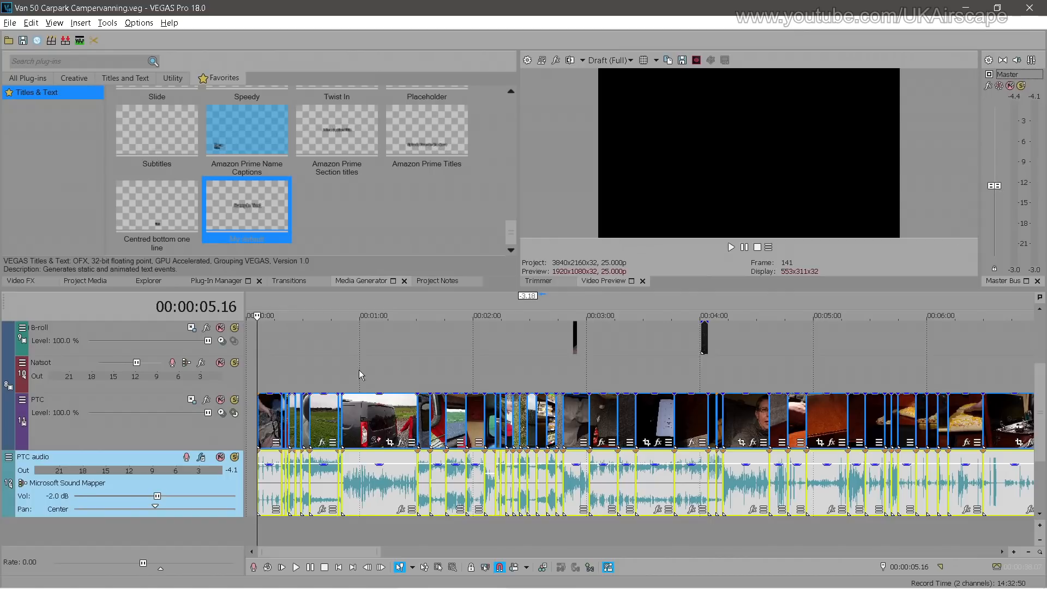
Play the presenter clip from about 52 seconds and open the track effects for PTC audio
click(314, 383)
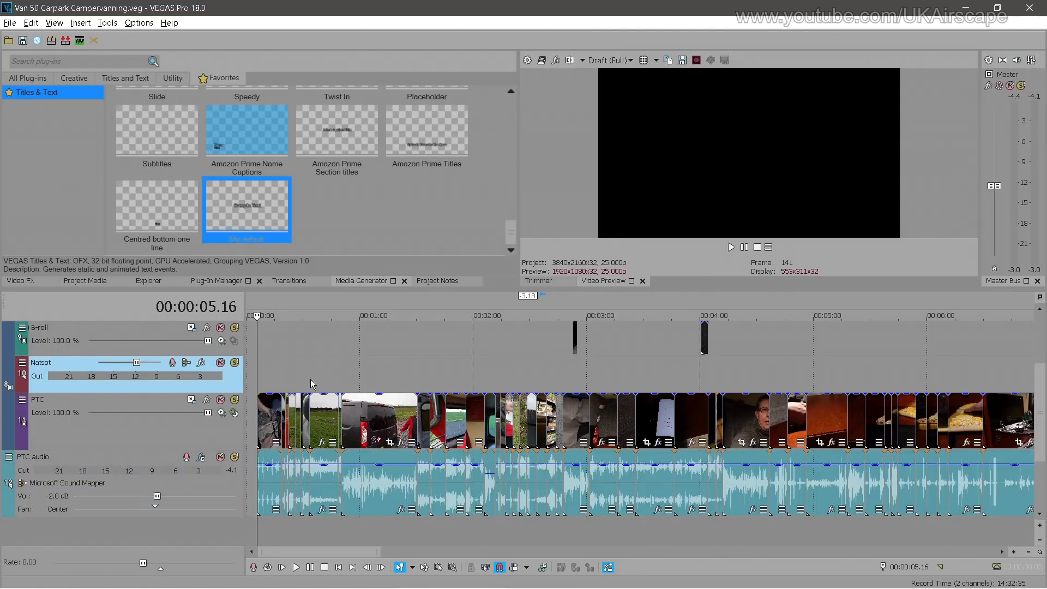
click(345, 364)
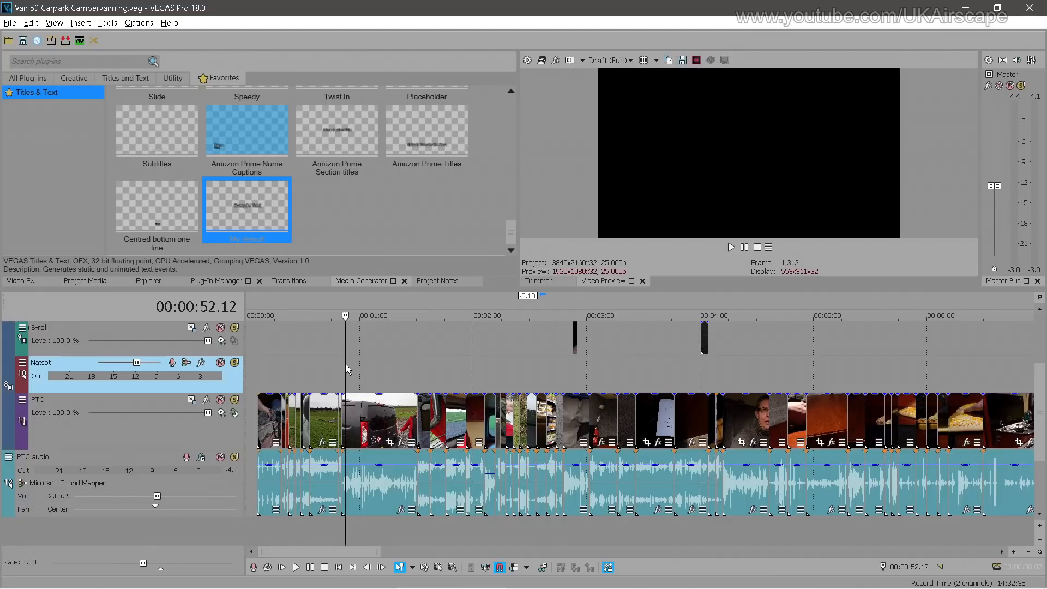
key(space)
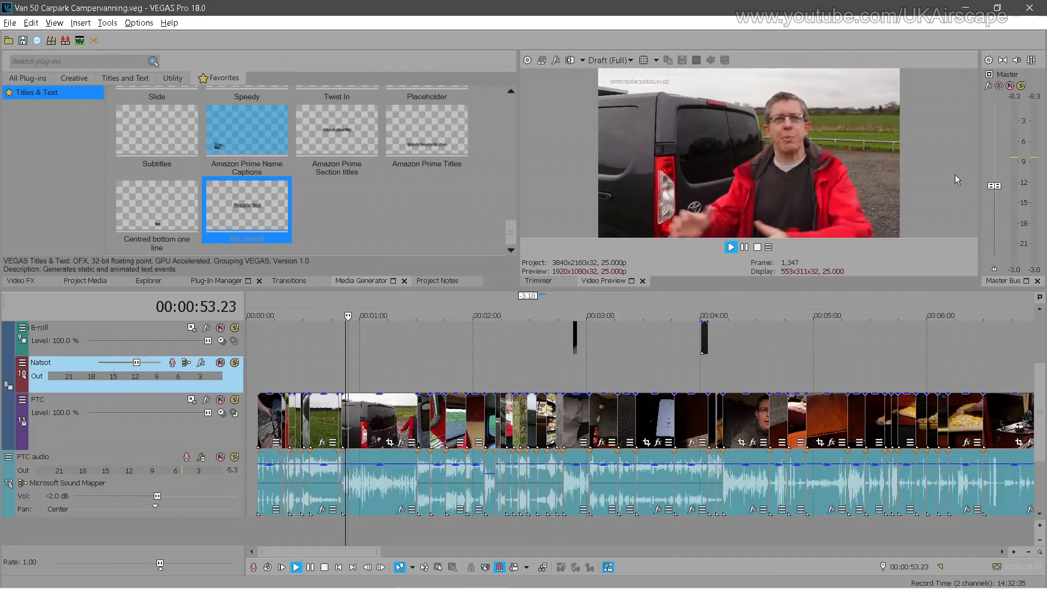
key(Return)
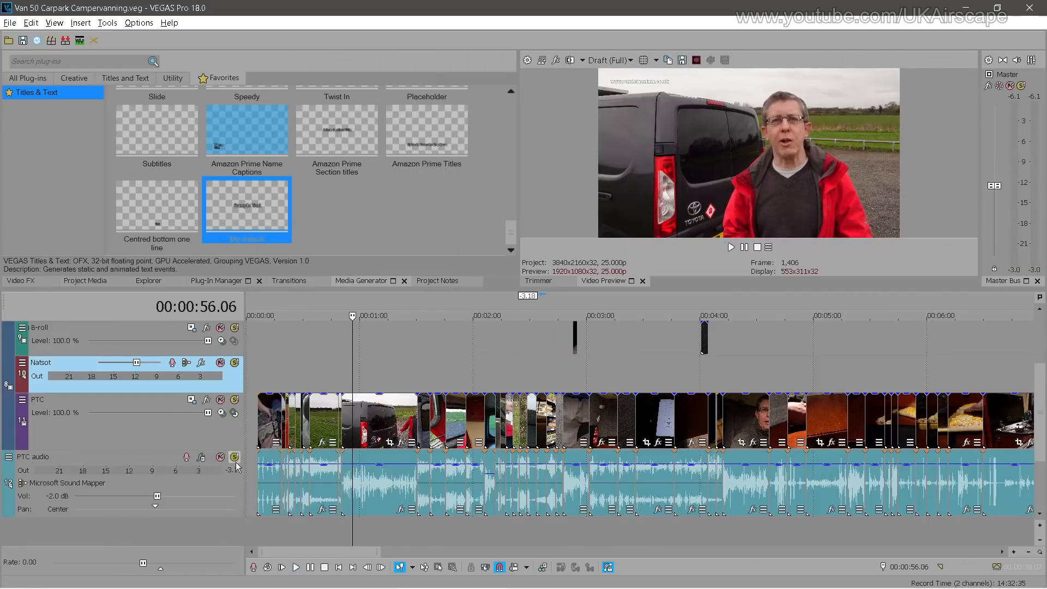
click(200, 459)
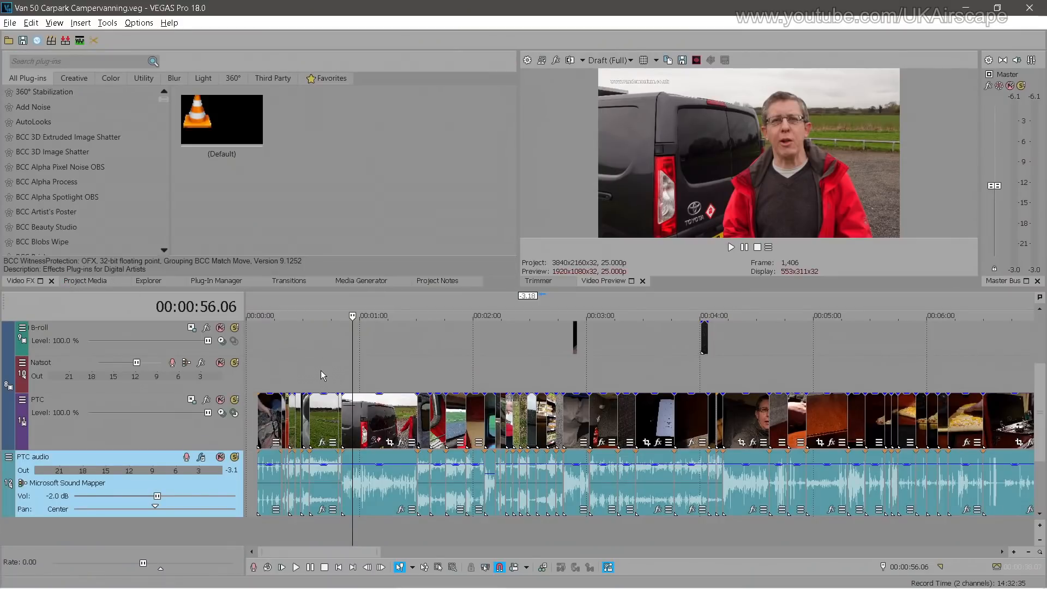
Return to the start of the edit and play the opening clips through to the van-door shots
click(319, 367)
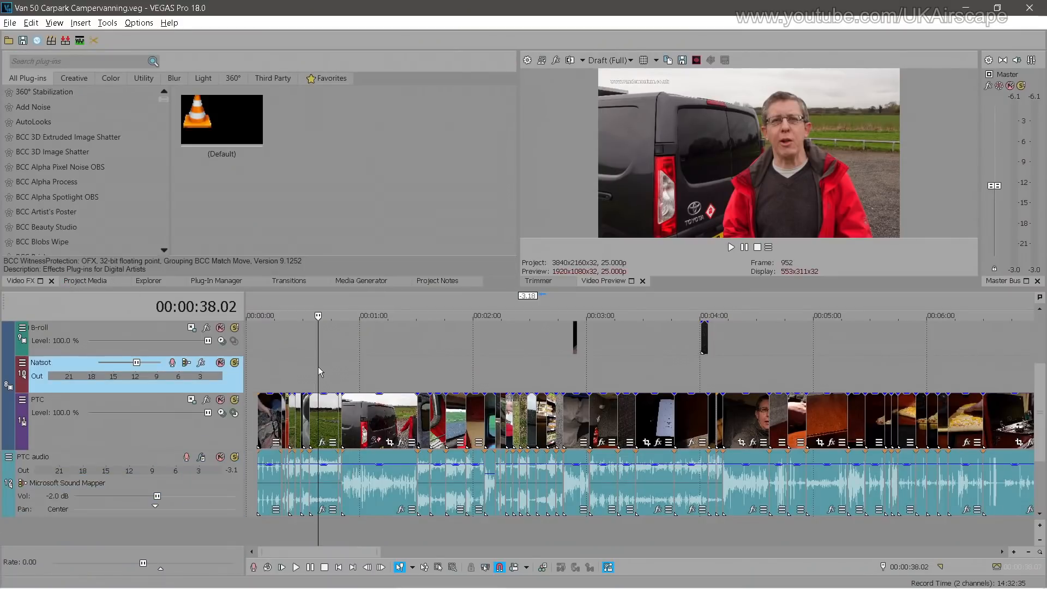
click(263, 369)
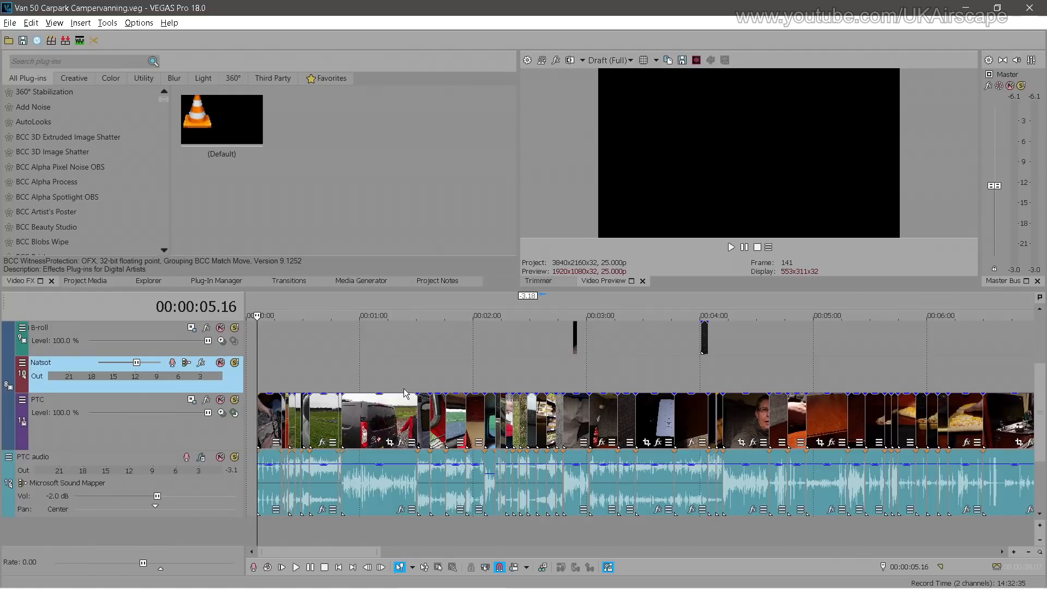
scroll(436, 393, up, 4)
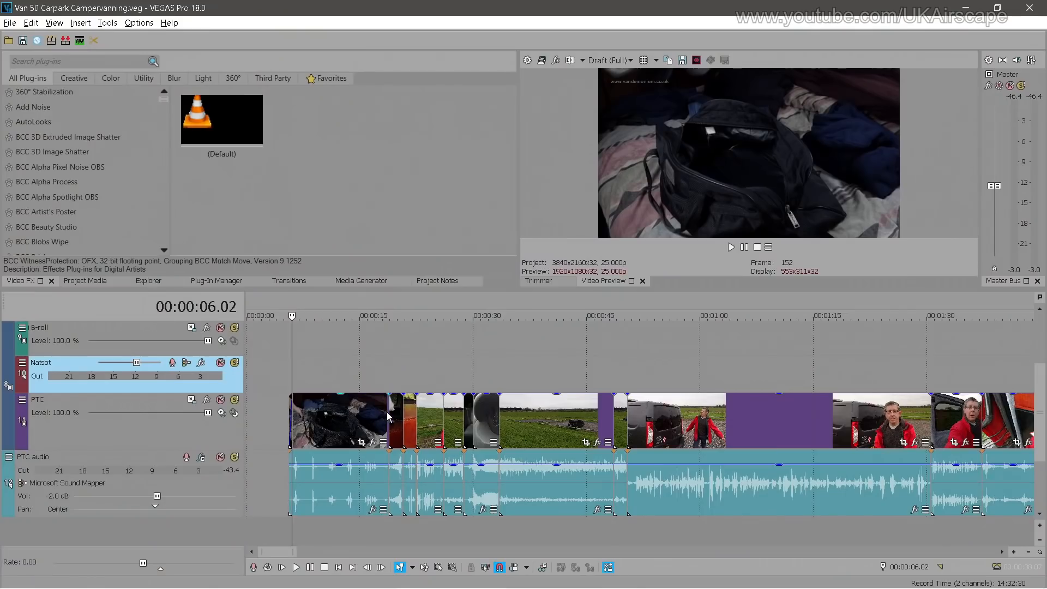
key(space)
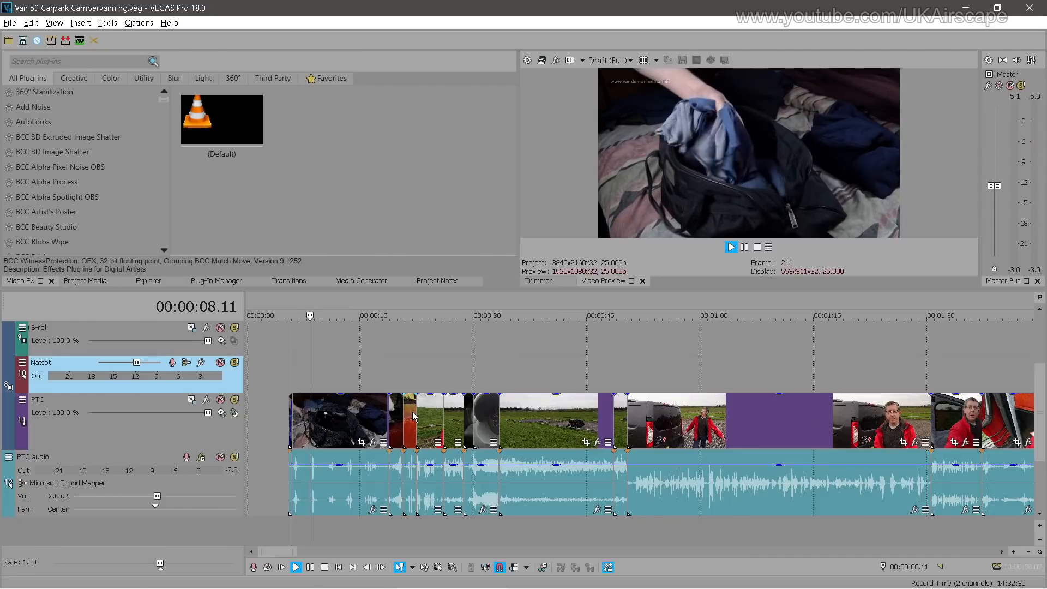
key(Return)
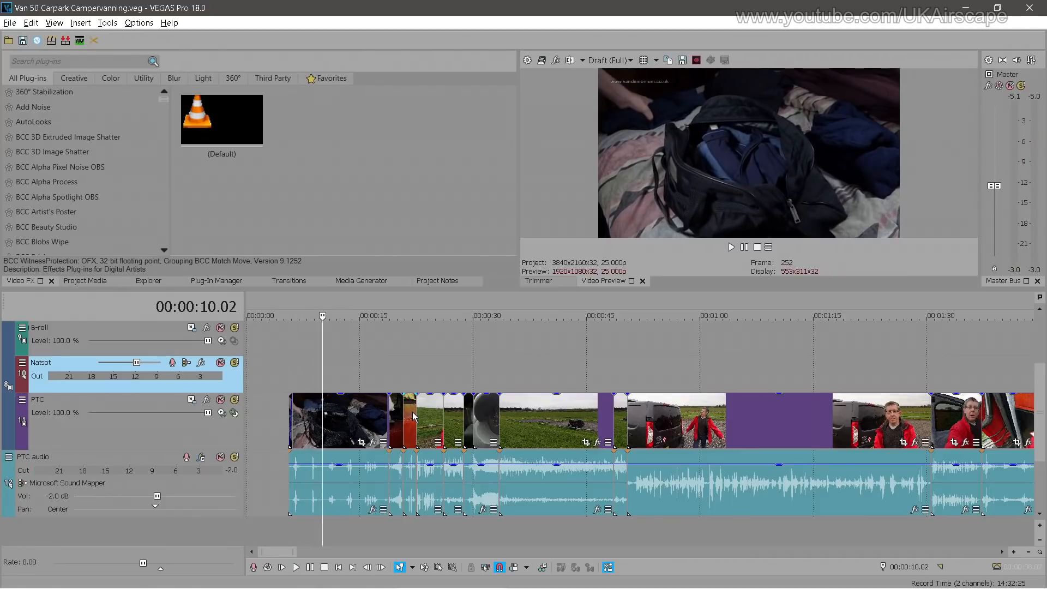
key(space)
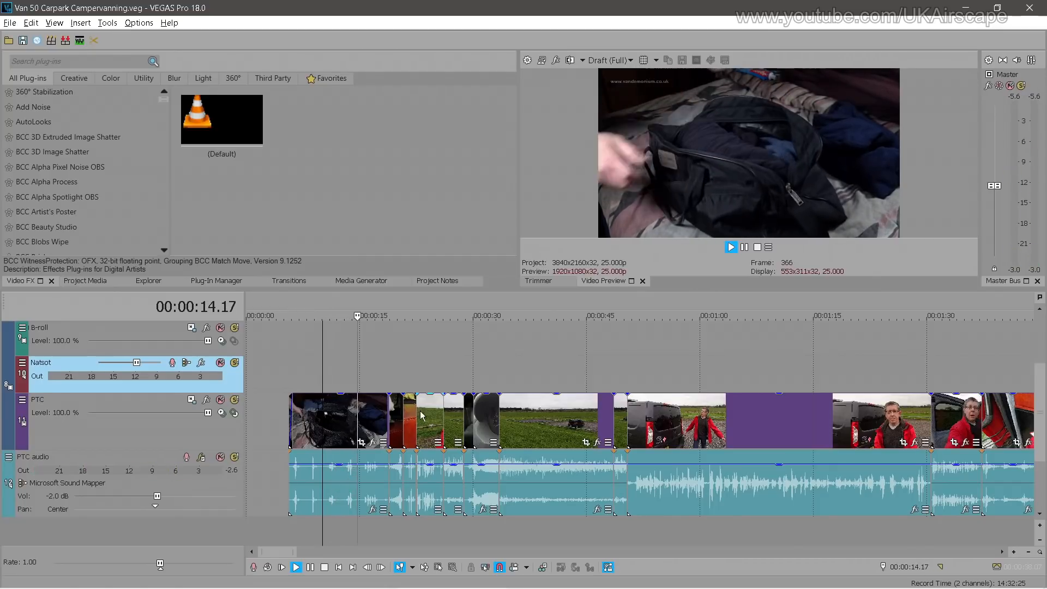
scroll(461, 402, up, 3)
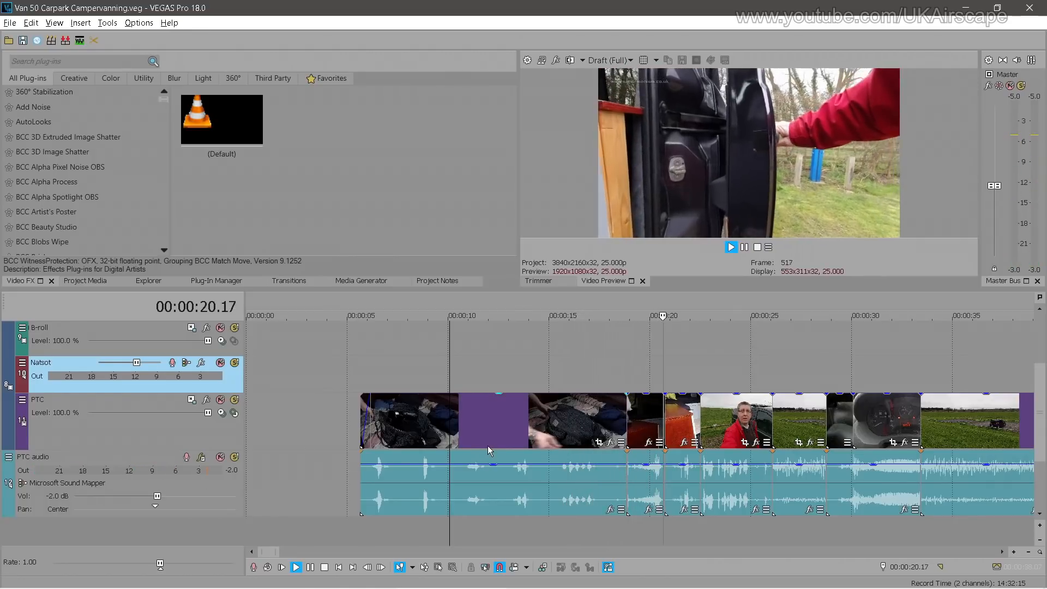
key(space)
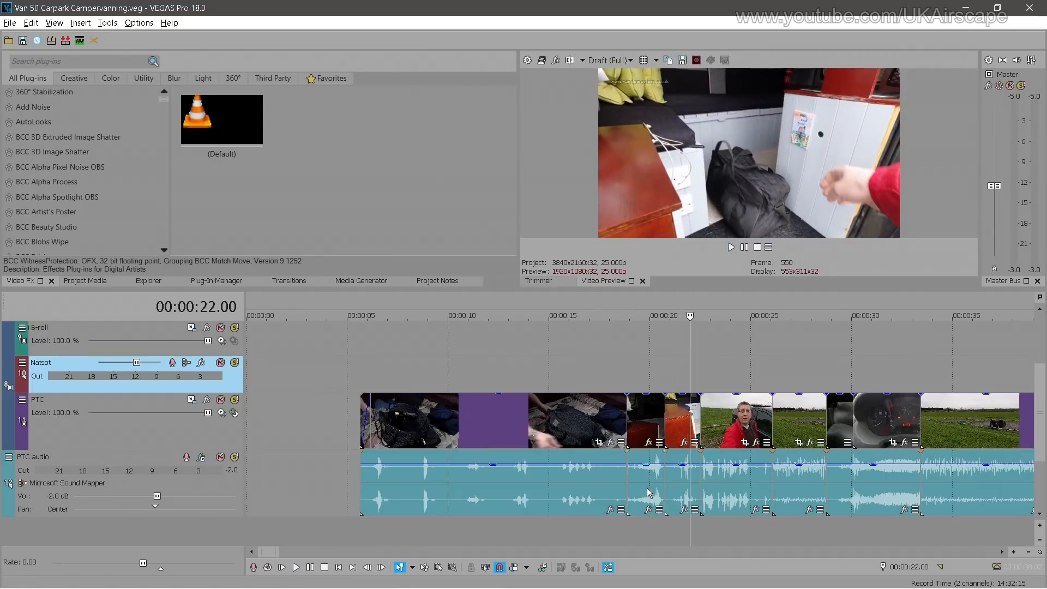
Move the video of the two van-door clips from the PTC track straight up to the B-roll track
click(647, 492)
click(654, 421)
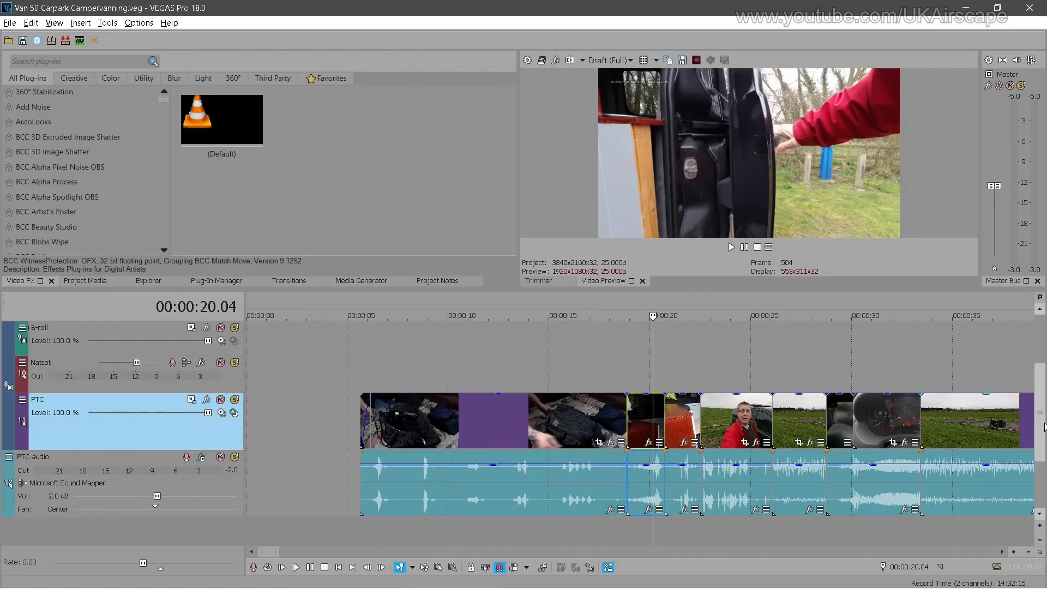
scroll(1039, 425, up, 1)
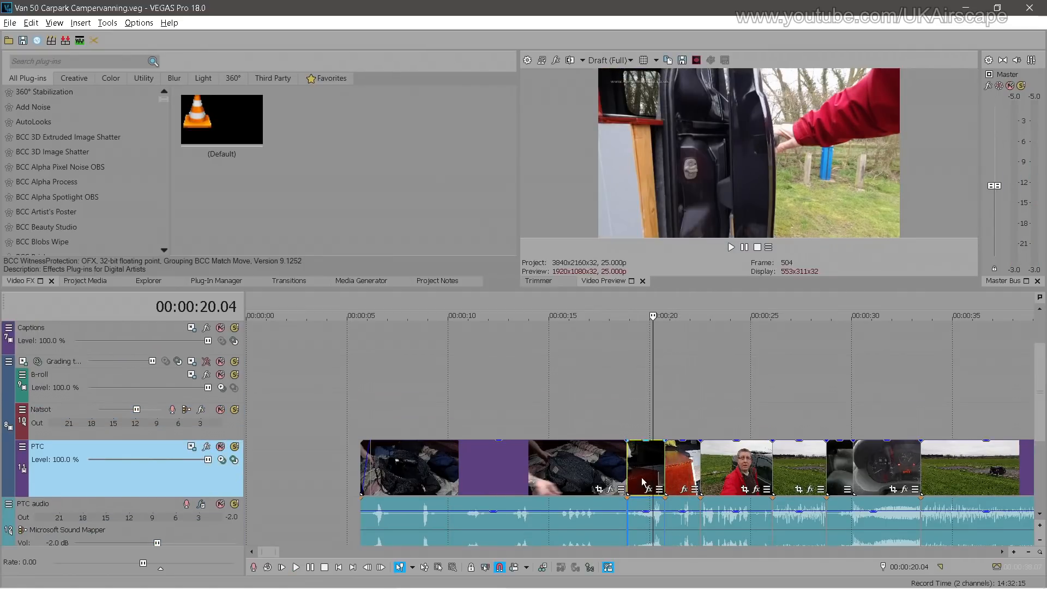
click(683, 466)
scroll(557, 483, up, 2)
drag(572, 474, 584, 384)
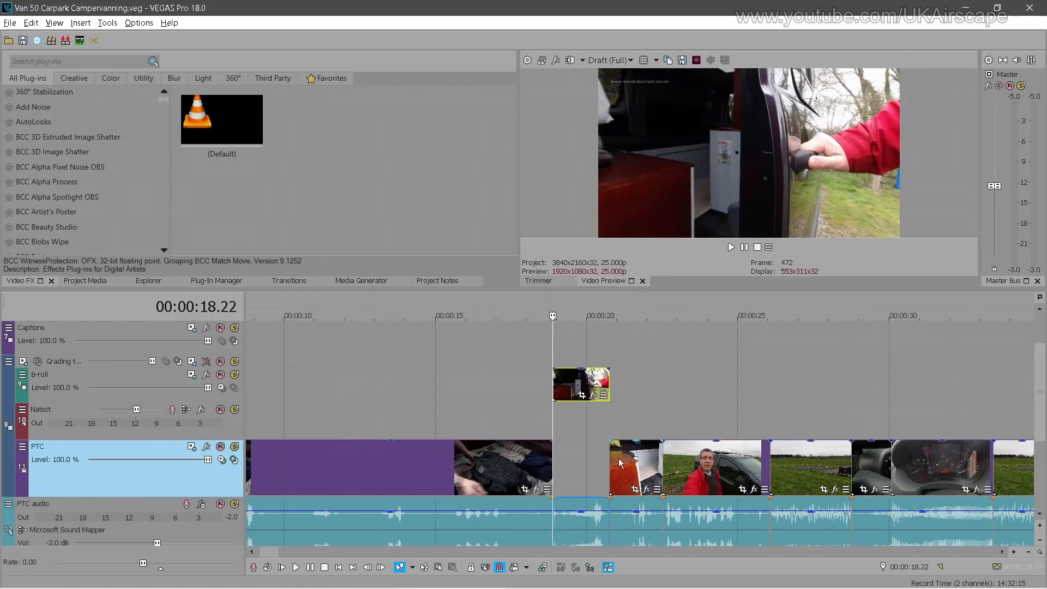
drag(619, 463, 618, 385)
Move the audio of both van-door clips to the Natsot track and play across the cuts
drag(580, 532, 584, 441)
drag(635, 520, 632, 421)
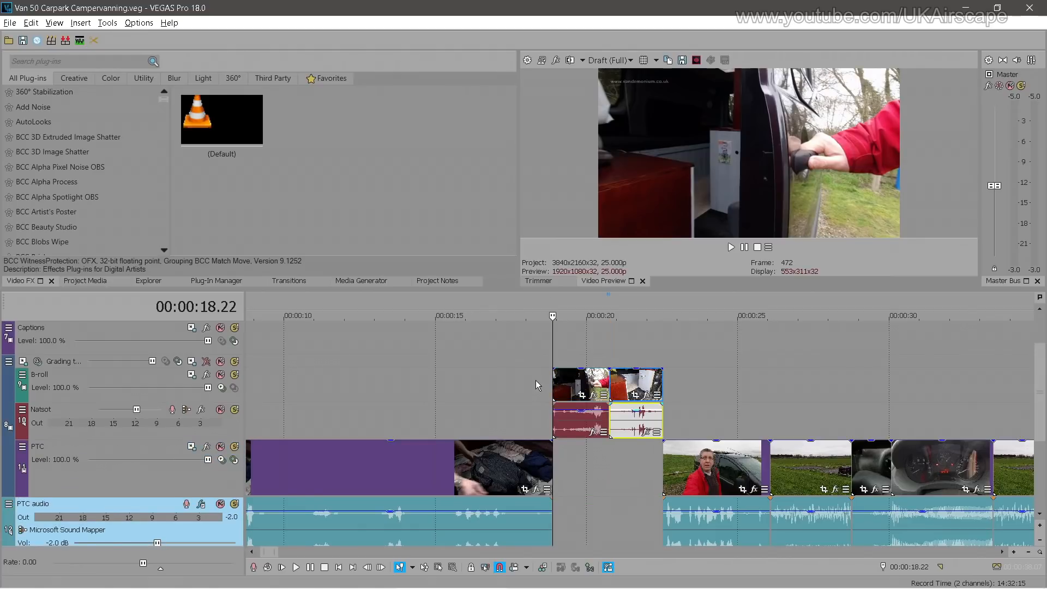
click(535, 376)
key(space)
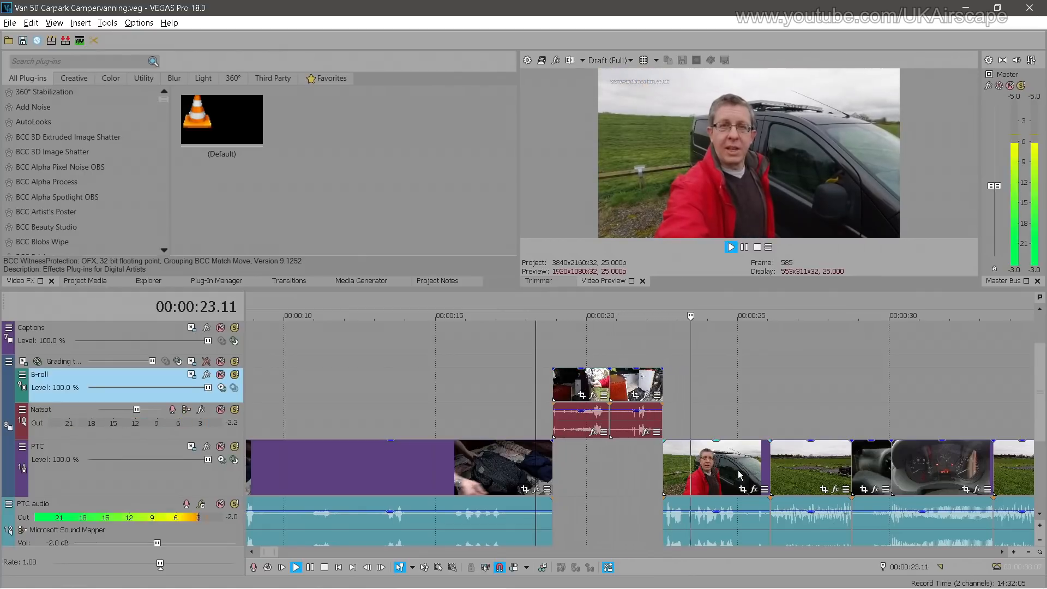
Lower the audio level of the PTC clip showing the presenter beside the van
click(709, 490)
drag(708, 511, 708, 520)
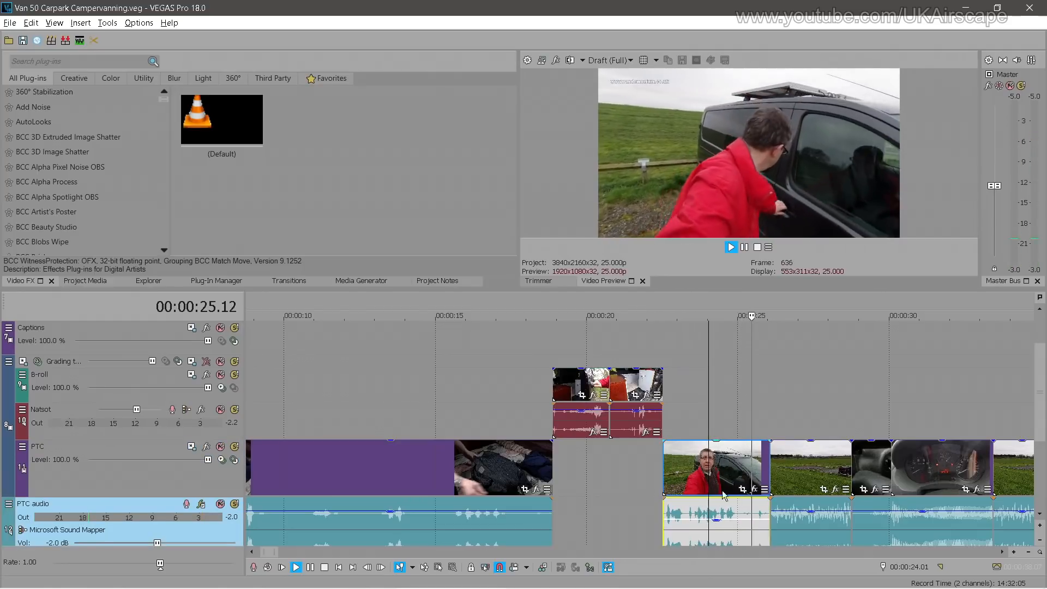
key(Return)
click(665, 463)
scroll(564, 460, down, 3)
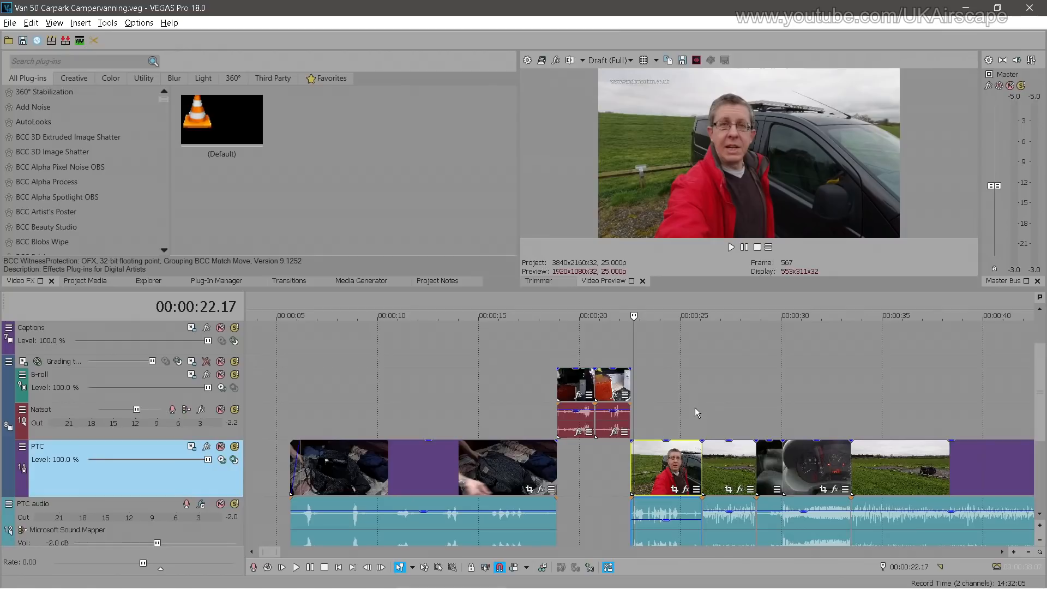
Reduce the presenter clip's audio level a little further and play the sequence from about 14 seconds
click(632, 459)
key(space)
key(Return)
drag(663, 523, 666, 530)
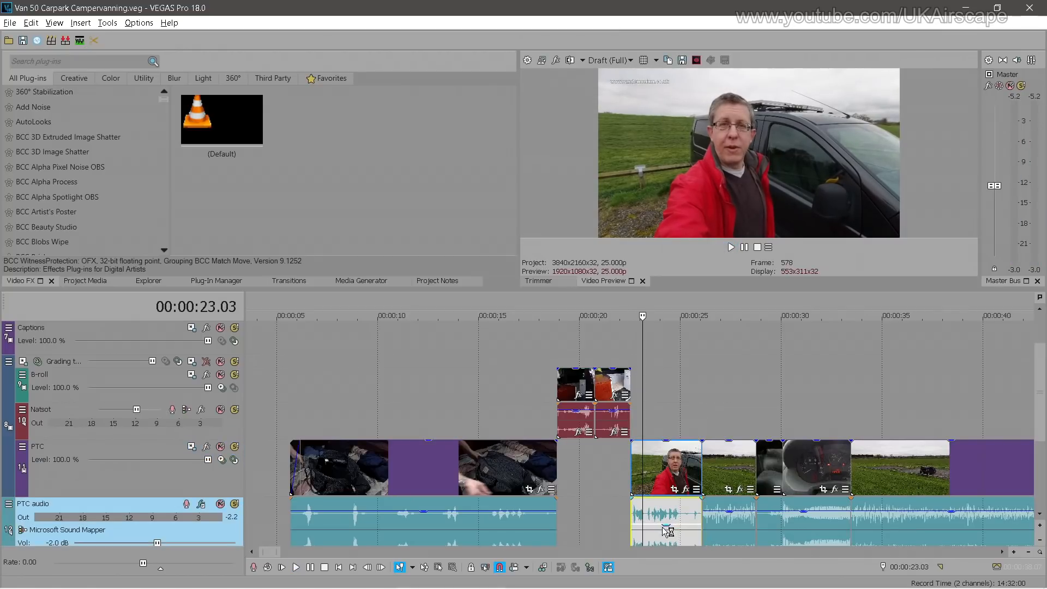
click(527, 414)
click(463, 401)
key(space)
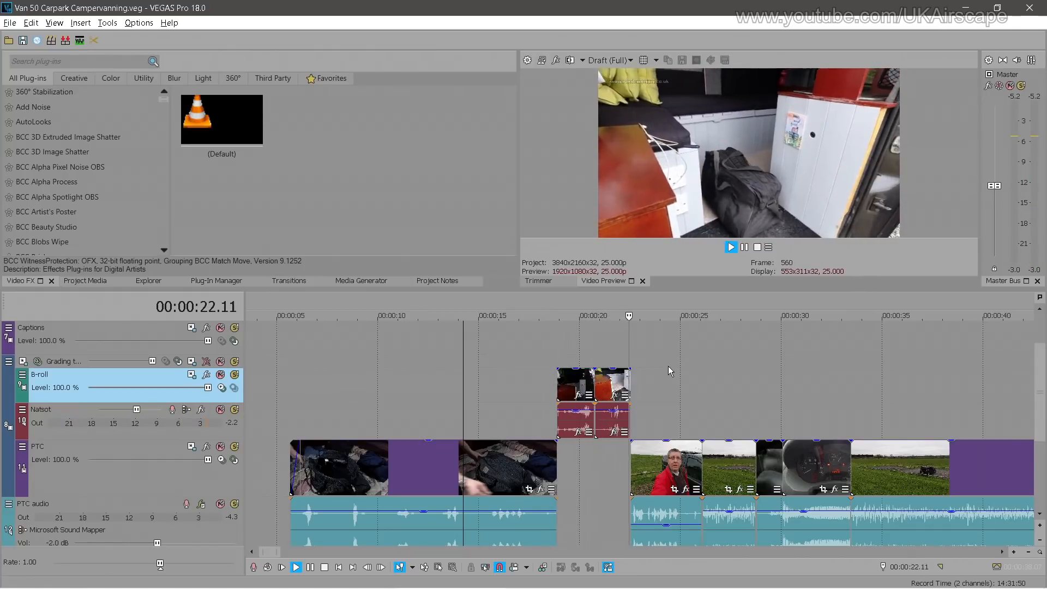
Turn the audio level of the wide field clip that follows the presenter down to near the bottom
click(736, 517)
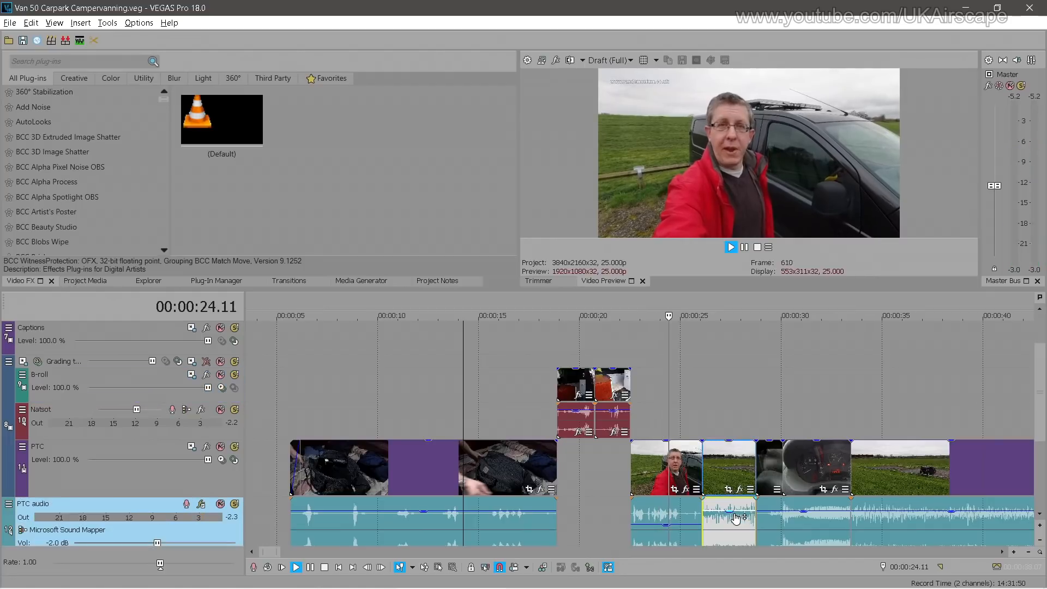
drag(734, 512, 734, 517)
key(space)
scroll(1038, 421, down, 2)
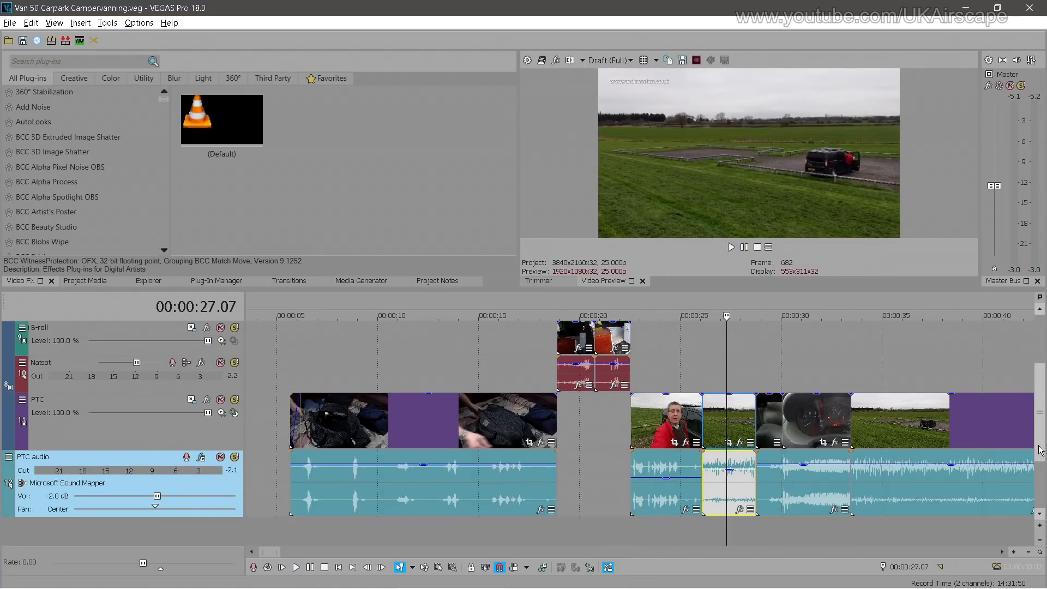
drag(732, 476, 732, 509)
Move the wide field clip's video to B-roll and its audio to Natsot, and play the transition into it
drag(717, 425, 704, 353)
click(692, 348)
key(space)
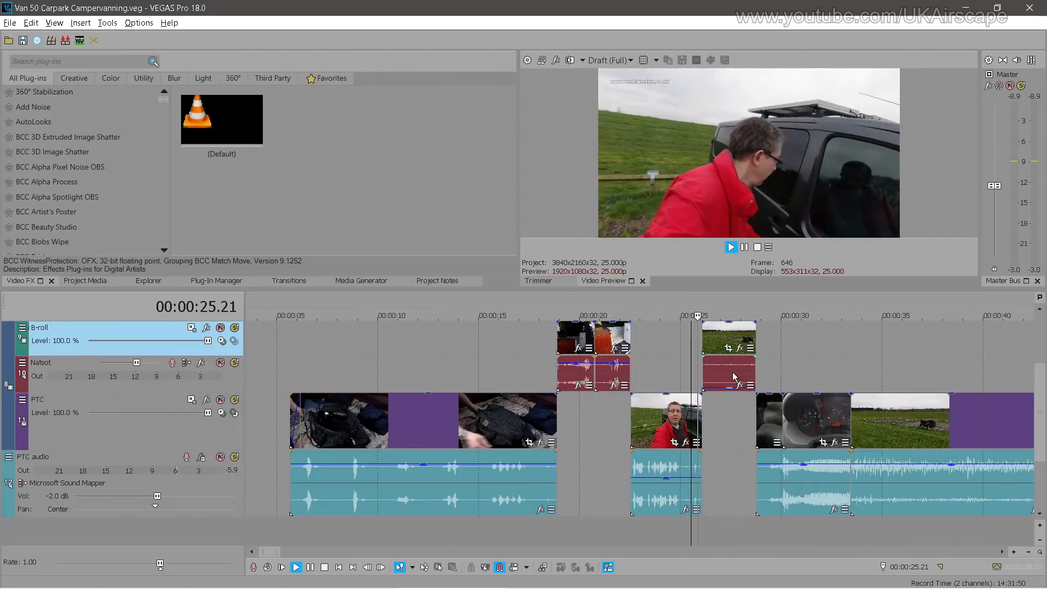
key(Return)
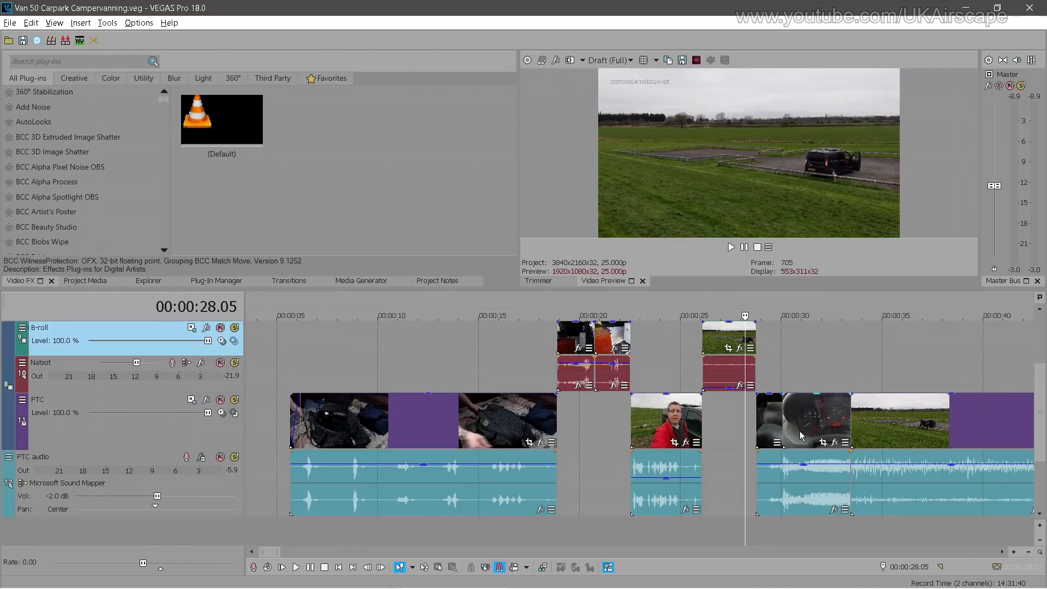
Select the ignition-key and dashboard clips with their audio and move them together to the B-roll and Natsot tracks
click(800, 434)
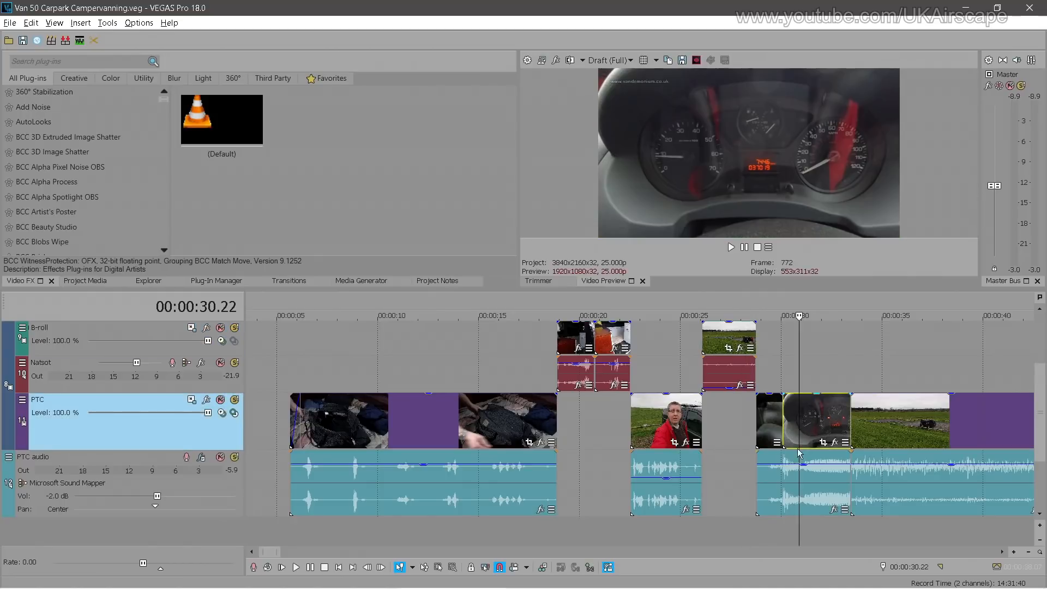
click(771, 427)
click(775, 423)
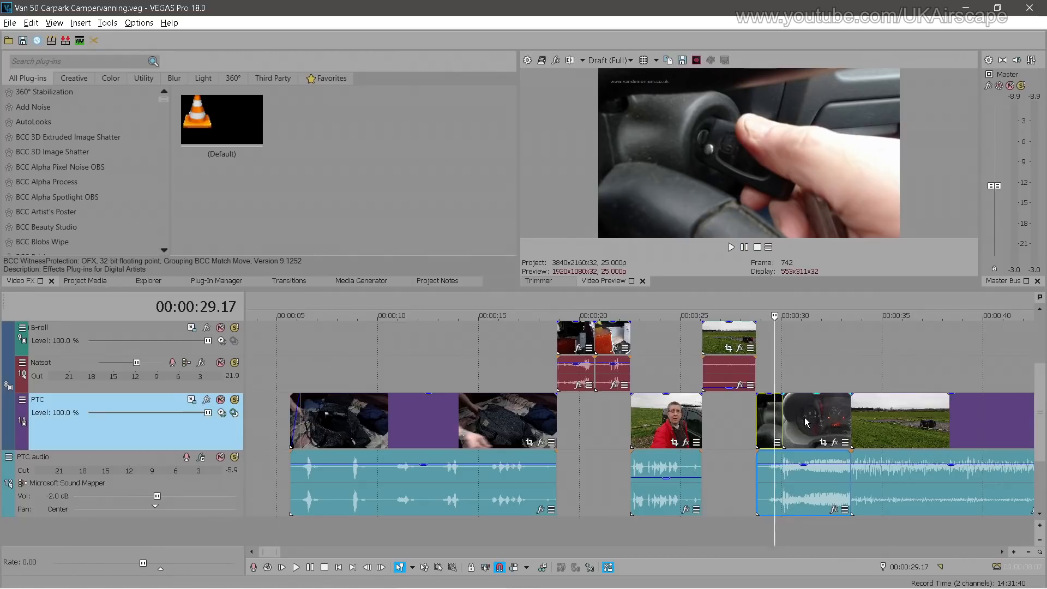
ctrl+click(805, 422)
ctrl+click(806, 468)
drag(807, 366, 785, 371)
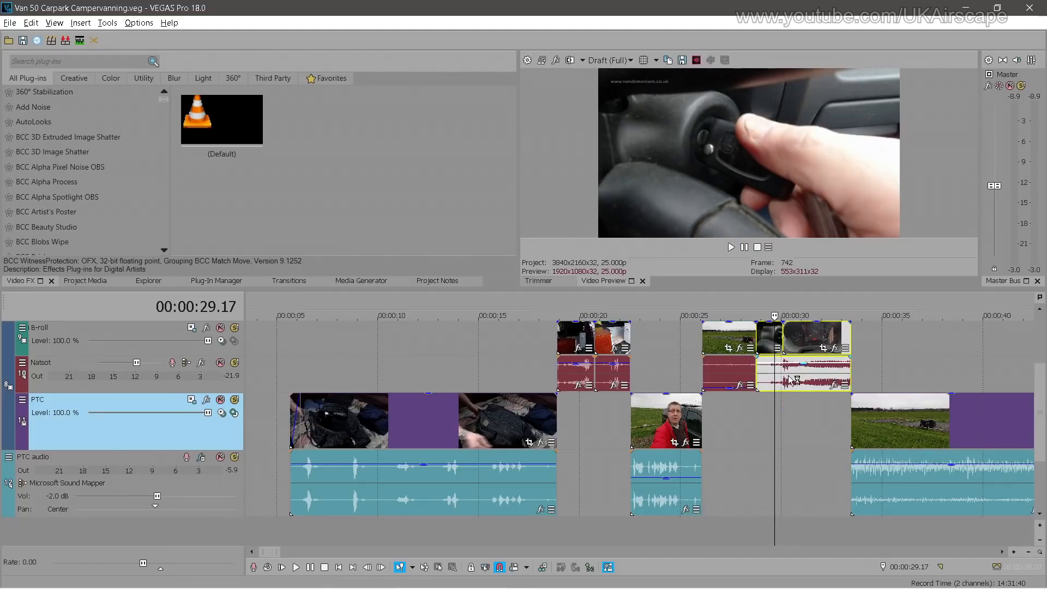
Lower the ignition and dashboard audio slightly on Natsot and play it from about 28 seconds
click(788, 368)
click(743, 410)
key(space)
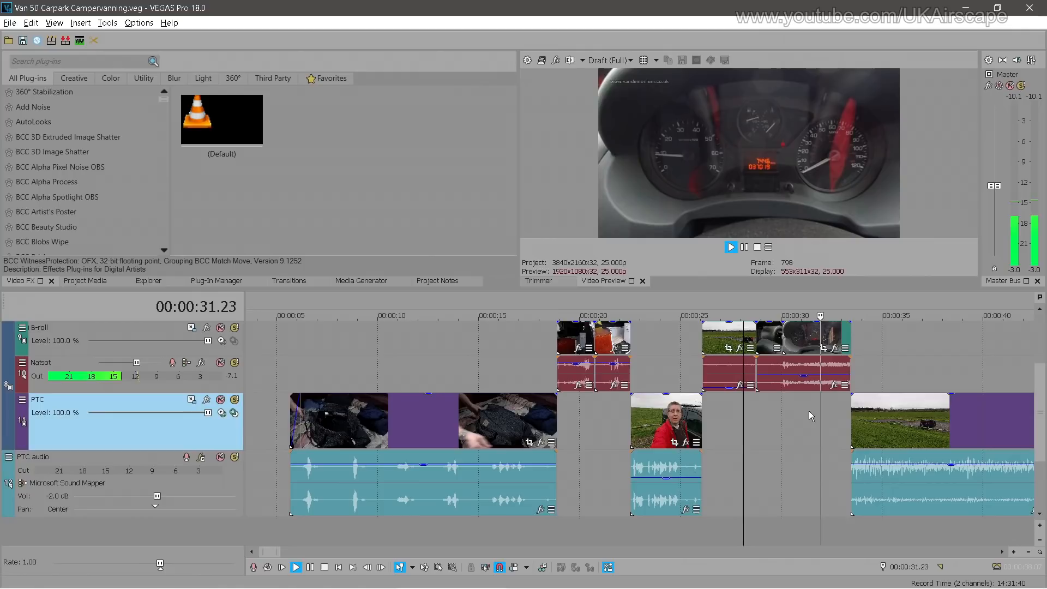
Turn down the audio of the long wide van shot that follows the dashboard clip to near the bottom
click(911, 467)
drag(910, 465, 915, 509)
scroll(937, 479, down, 2)
key(Return)
Move the long wide van shot's video to B-roll and its audio to Natsot, and play the join
drag(643, 415, 642, 345)
drag(650, 467, 647, 365)
click(567, 401)
key(space)
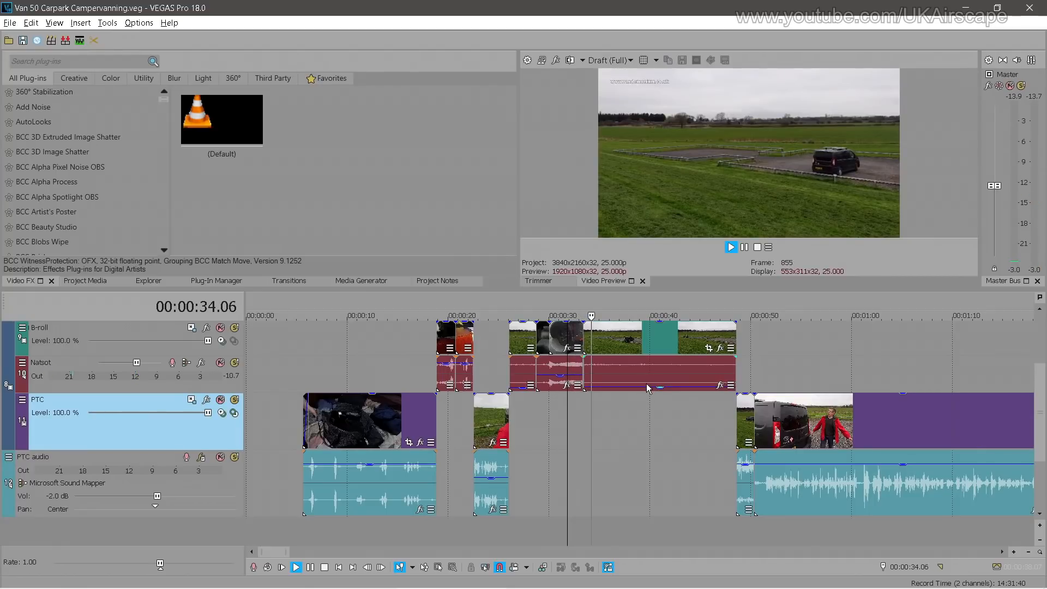
key(Return)
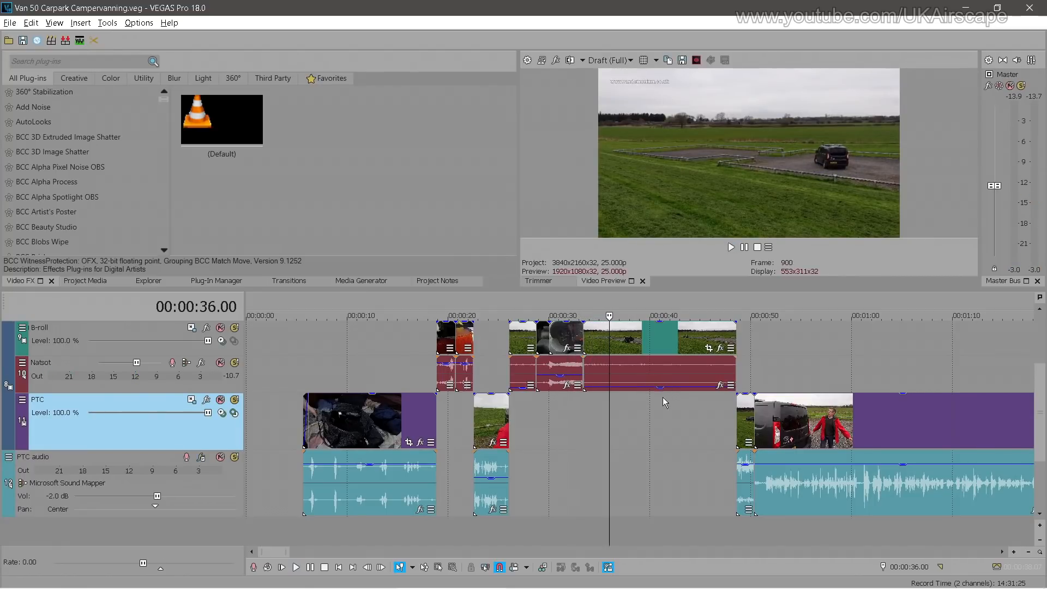
Add one-second audio crossfades on Natsot between the two van-door clips and at both ends of the ignition and dashboard audio
click(583, 439)
click(455, 382)
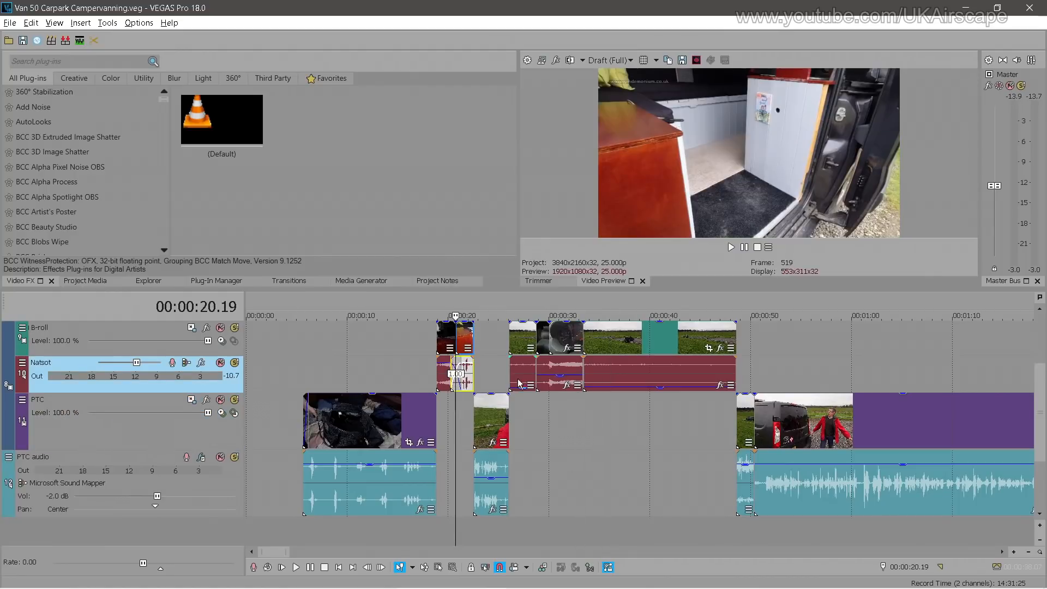
click(535, 366)
key(/)
click(581, 370)
key(/)
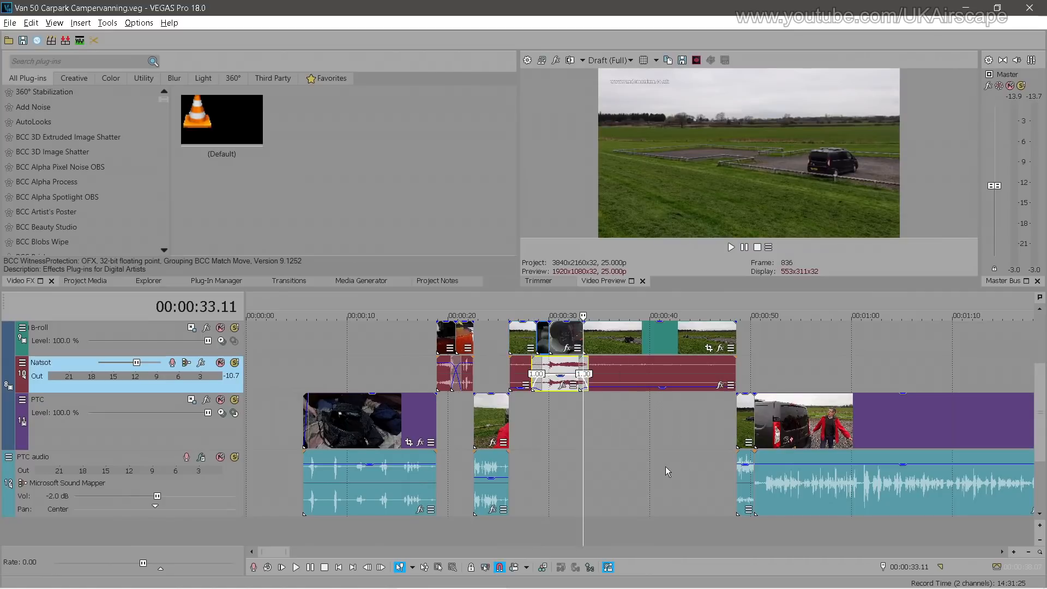
scroll(574, 430, up, 4)
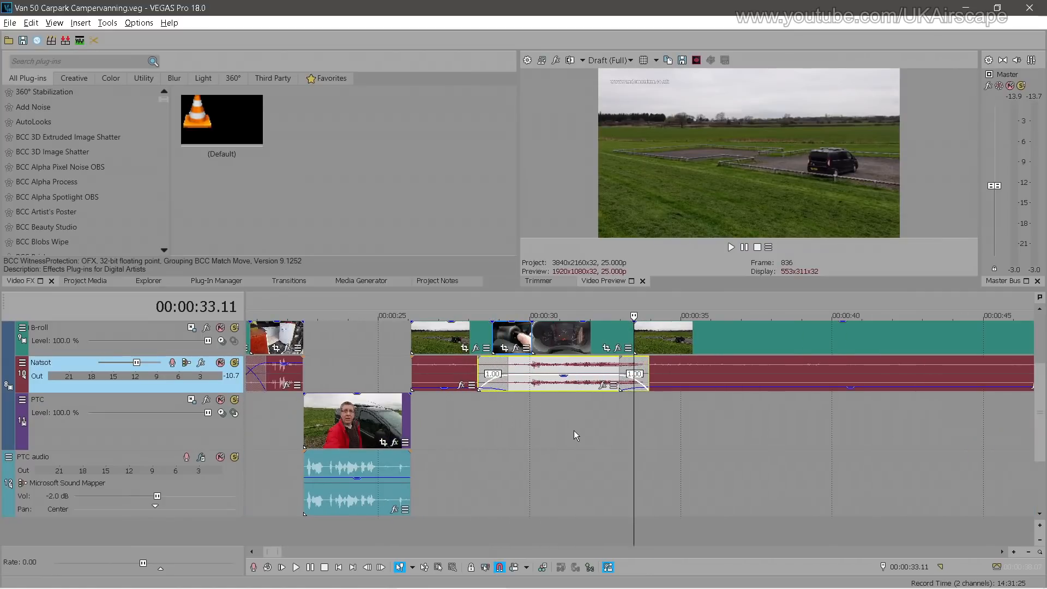
Play the ignition and dashboard audio crossfades from about 27 seconds into the long wide van shot
click(448, 417)
key(space)
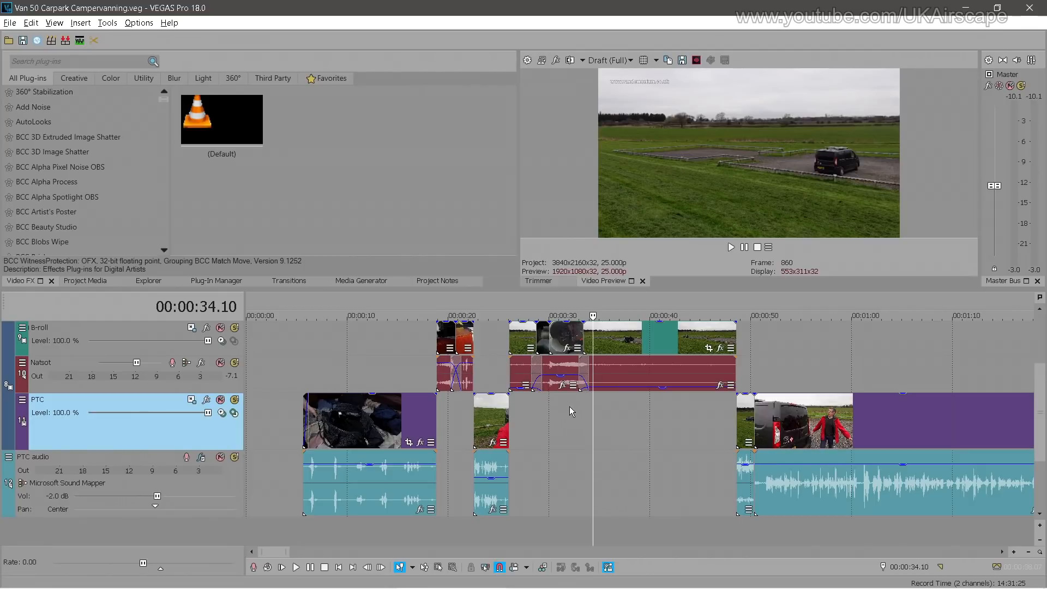
At the first van-door join, start the door audio 9 frames earlier with a fade-in and end the presenter's speech 5 frames later with a fade-out
click(439, 427)
scroll(440, 427, up, 5)
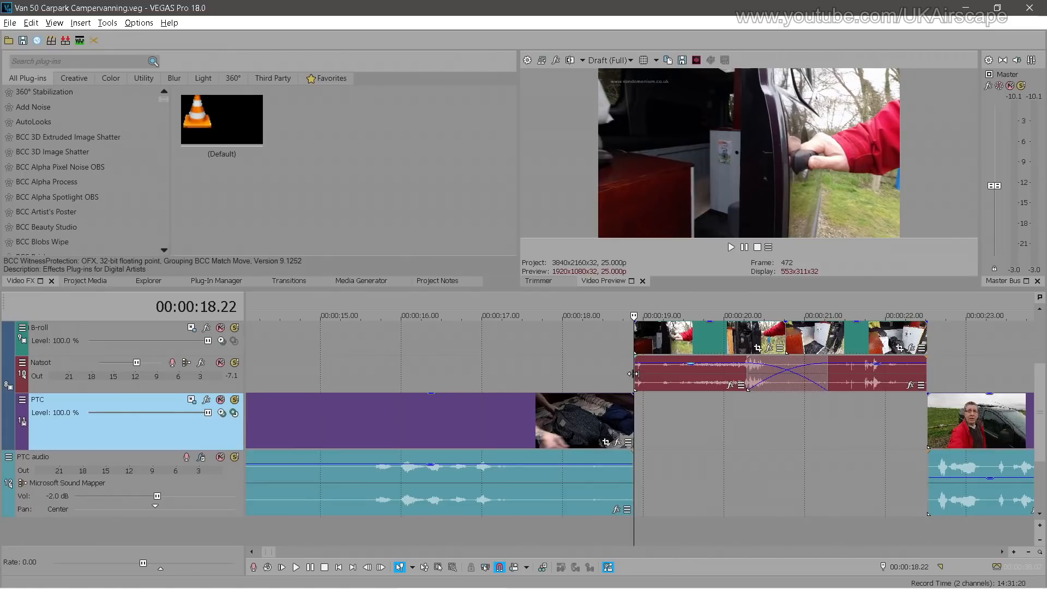
drag(632, 373, 616, 373)
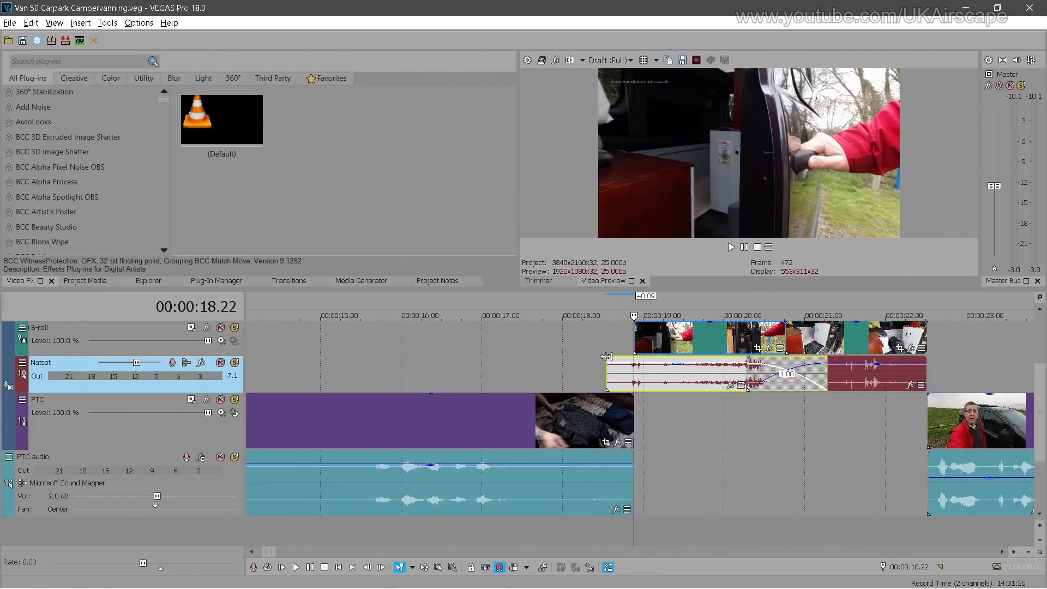
drag(627, 364, 645, 367)
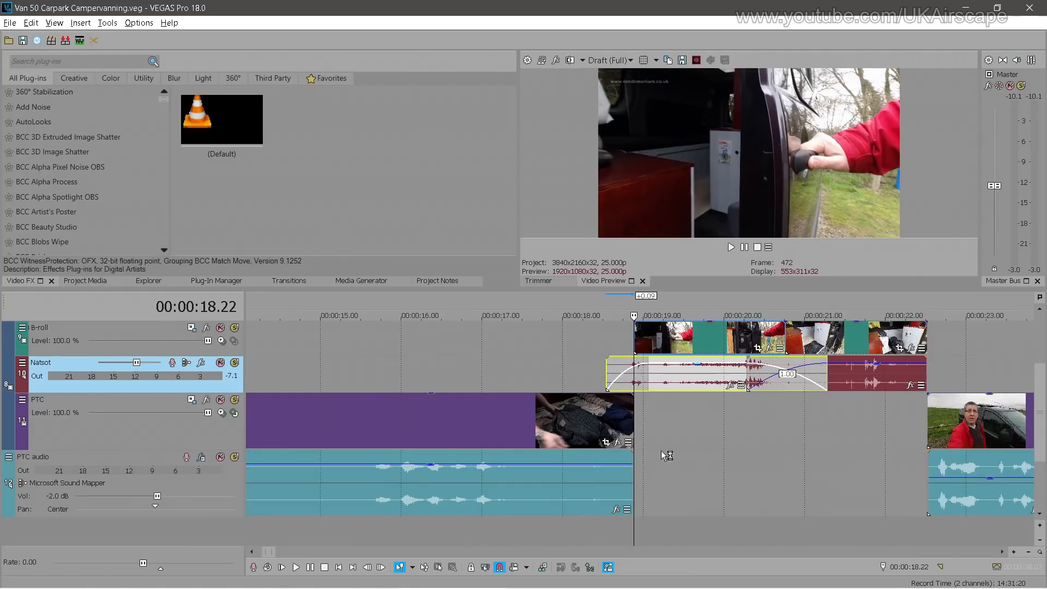
drag(632, 478, 606, 462)
Play the overlapped audio from the presenter's speech into the van-door clips, continuing from about 20 seconds
click(575, 381)
key(Return)
key(Return)
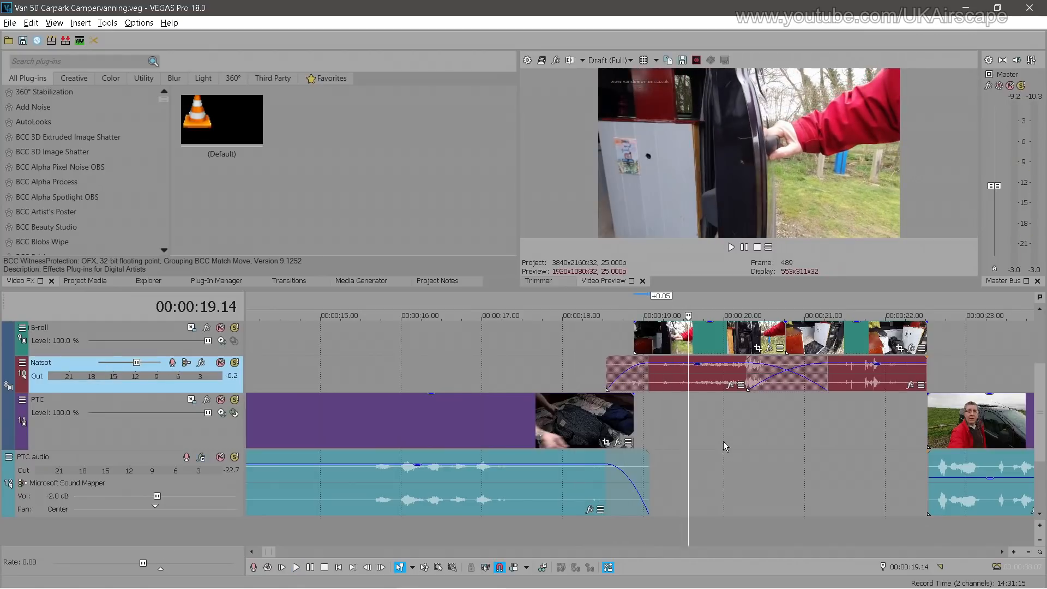
click(814, 416)
click(730, 415)
key(space)
Where the door clips end, extend their audio 4 frames with a fade-out and start the presenter's speech 4 frames earlier with a fade-in
scroll(845, 423, down, 5)
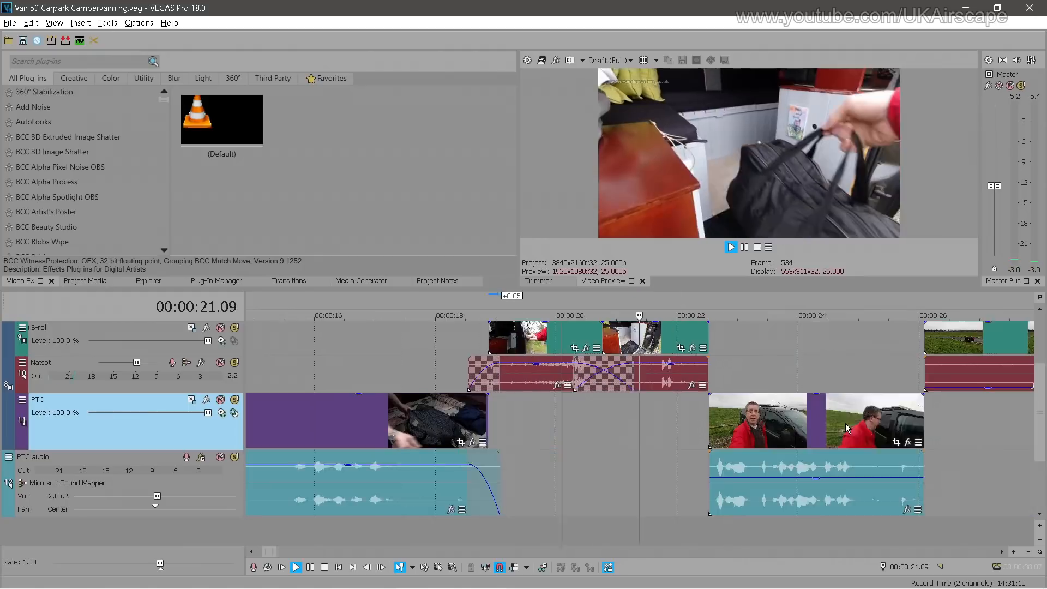
click(702, 388)
scroll(730, 378, up, 5)
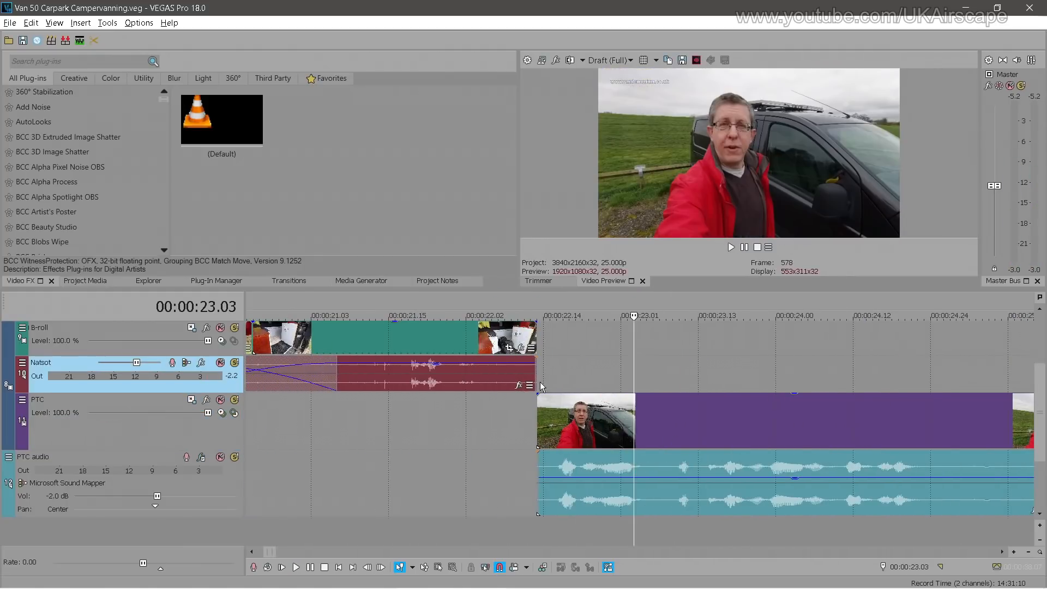
click(534, 379)
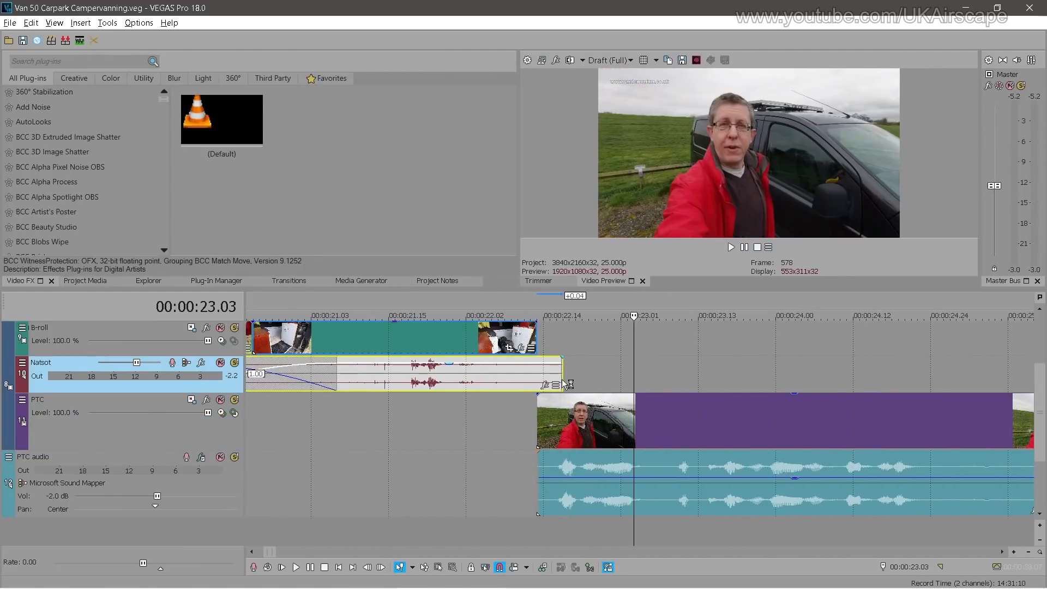
drag(563, 364, 519, 365)
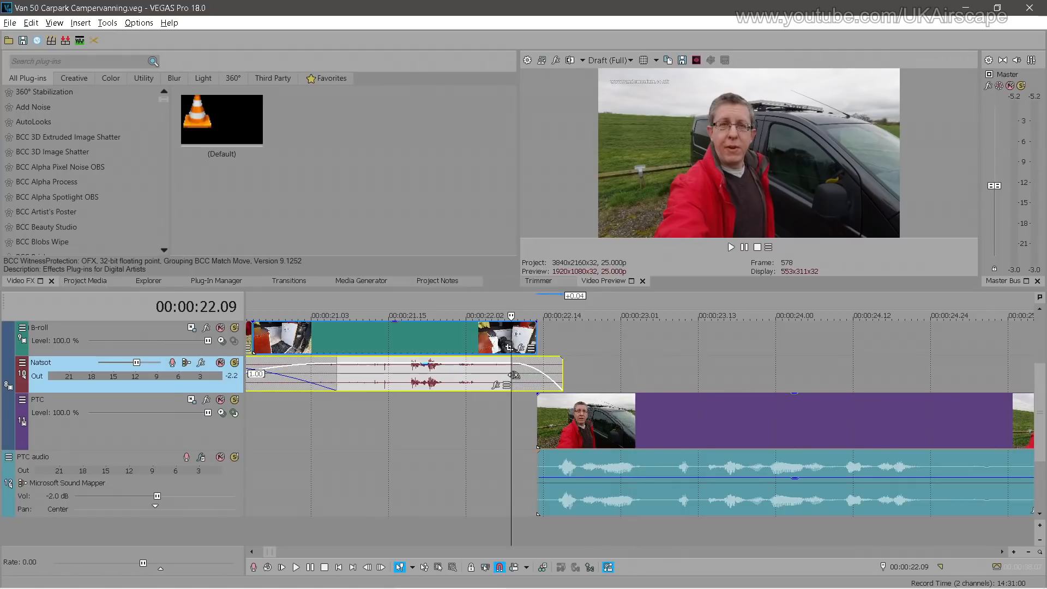
drag(538, 466, 558, 491)
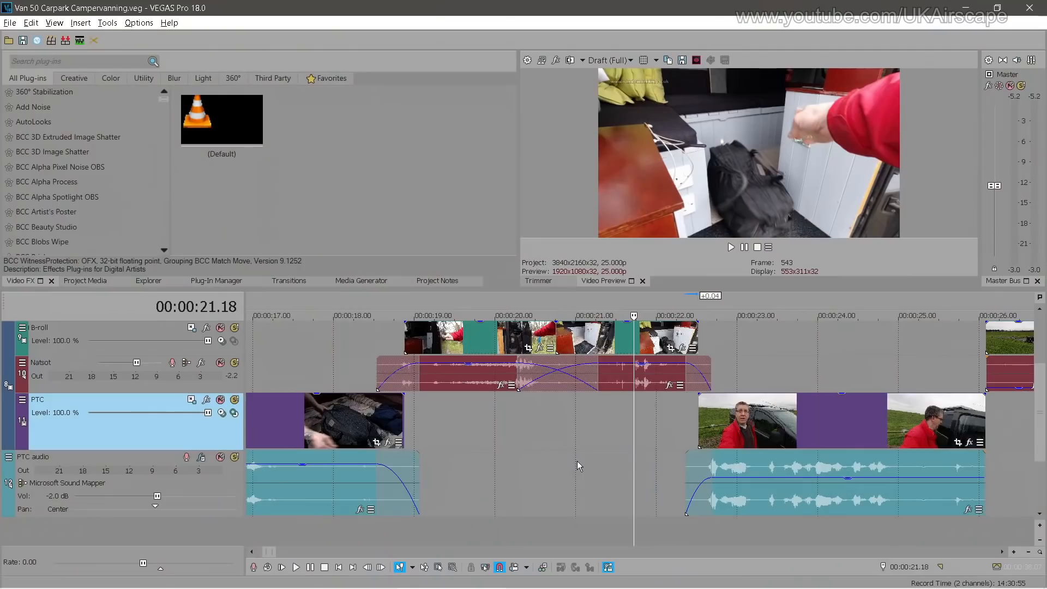
Play the join after the door clips and the presenter's speech through to the first wide van shot
key(Return)
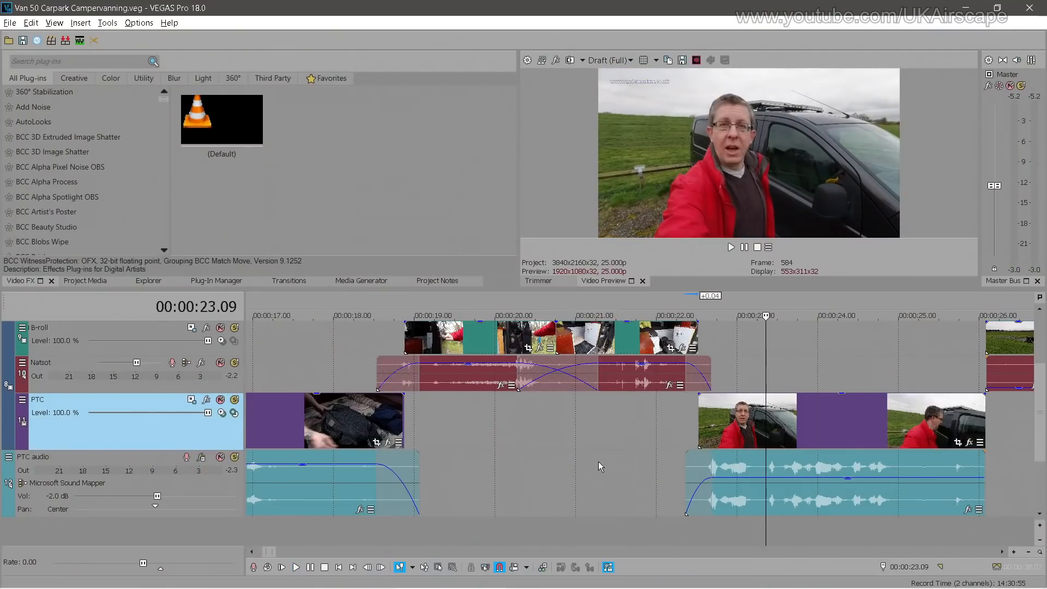
scroll(598, 461, down, 2)
key(space)
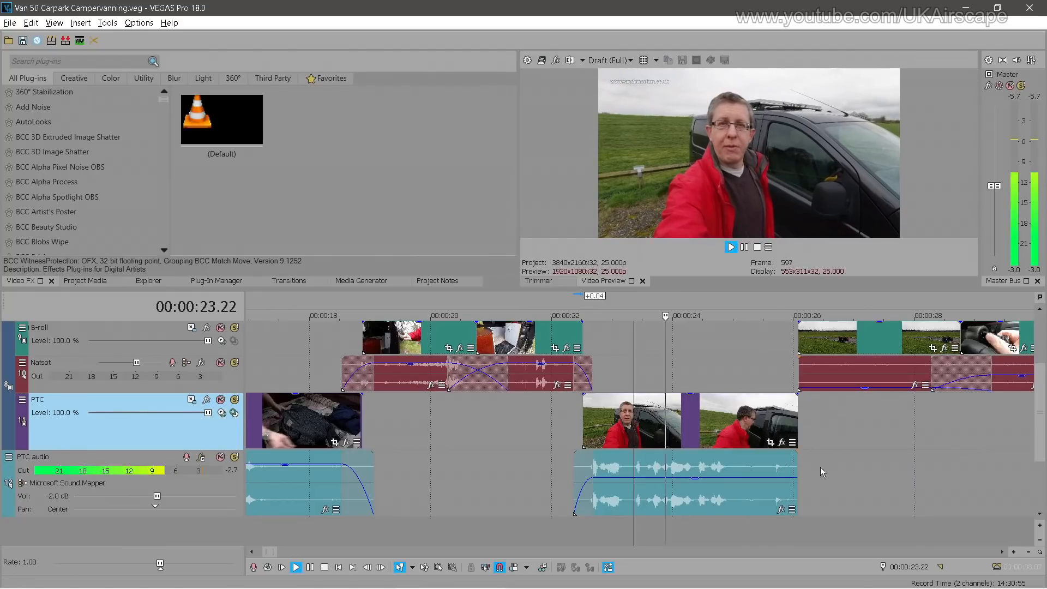
scroll(843, 446, up, 2)
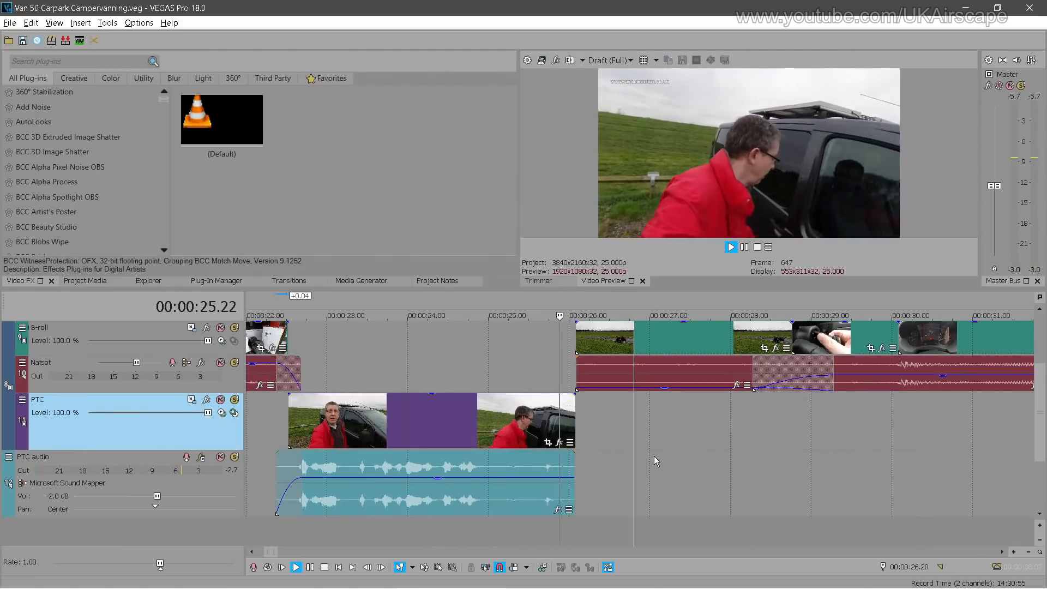
key(Return)
click(483, 346)
key(space)
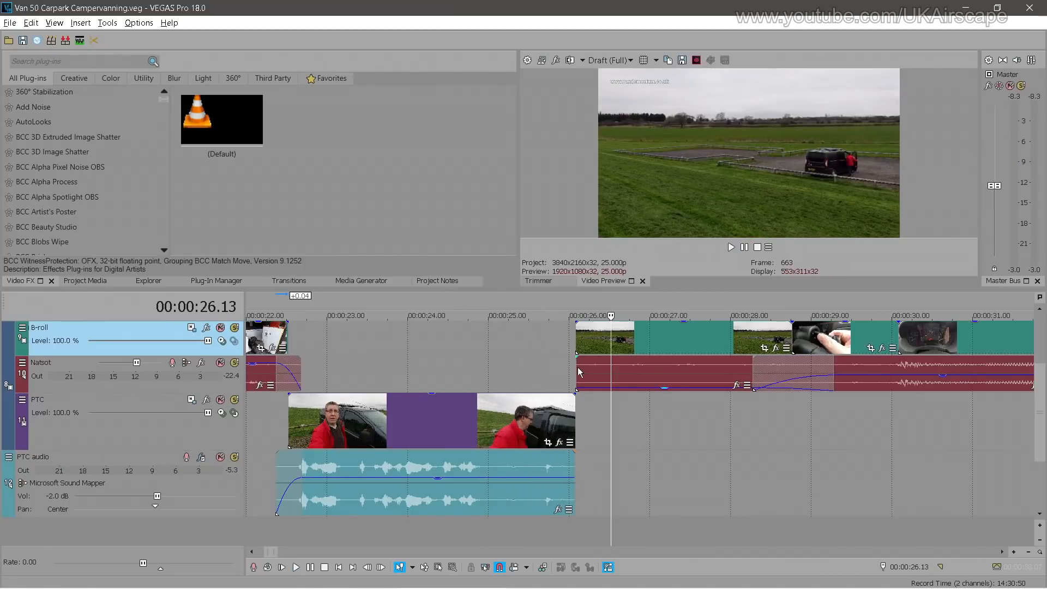
Start the first wide van shot's audio 6 frames earlier with a fade-in and end the preceding speech 5 frames later with a fade-out
click(577, 374)
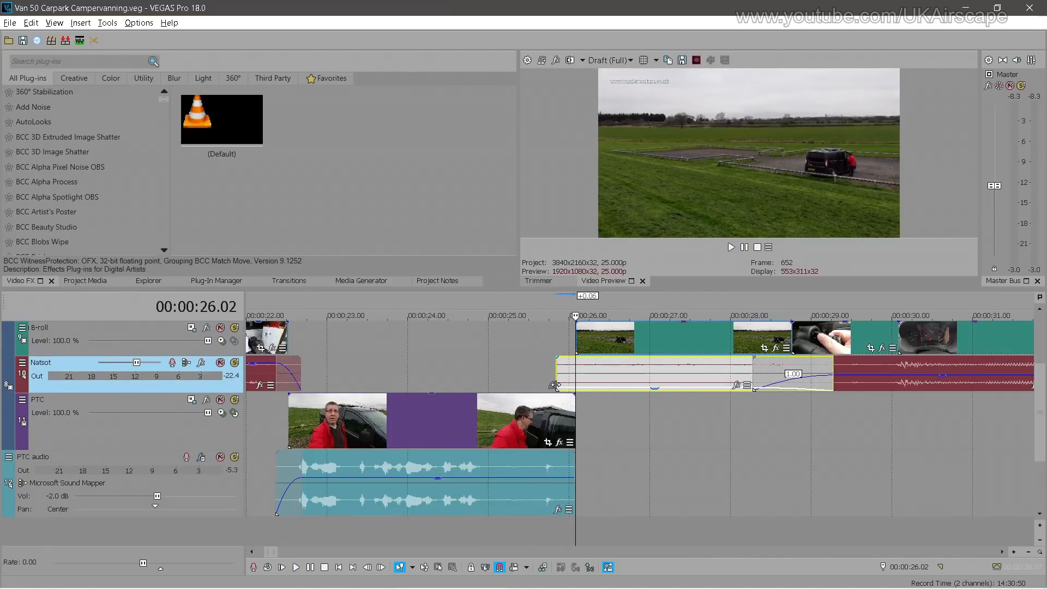
drag(554, 385, 588, 386)
click(593, 374)
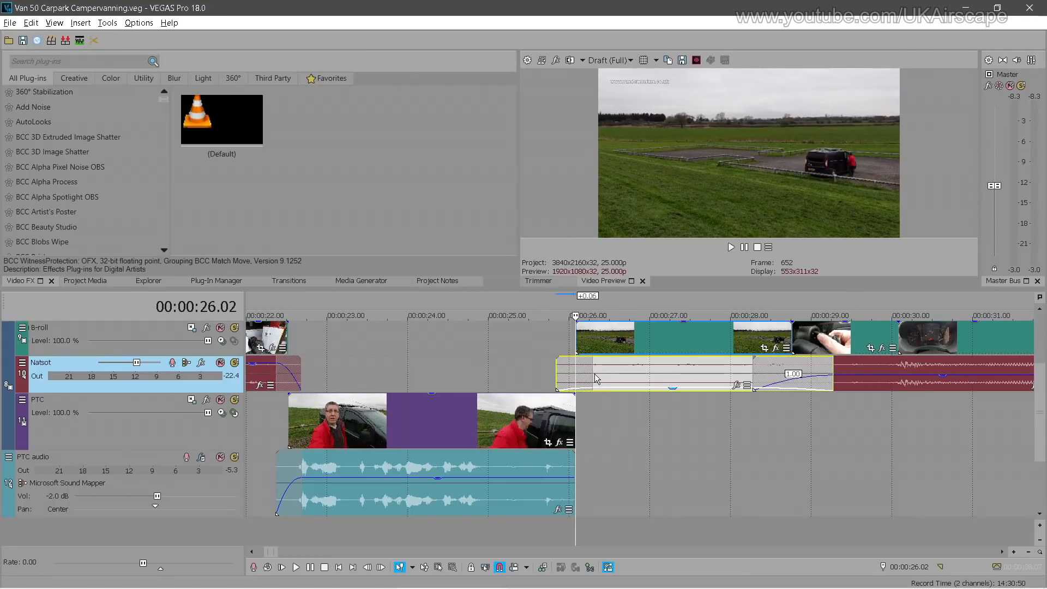
mouse_move(573, 469)
mouse_down()
mouse_move(585, 469)
mouse_move(560, 479)
mouse_up()
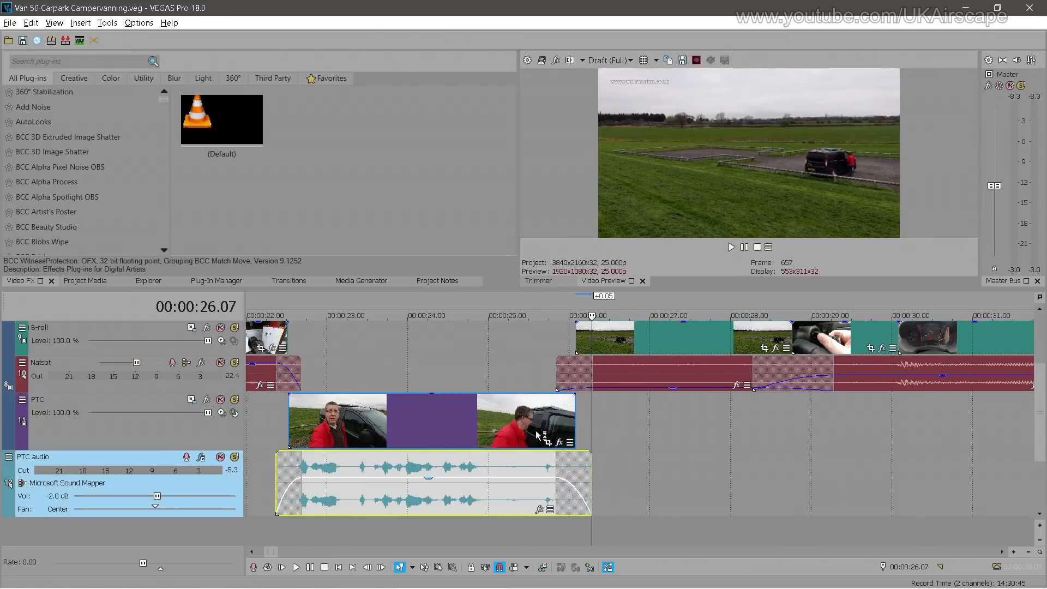
Play the join into the first wide van shot, lower that shot's audio gain slightly, and play the join again
click(506, 375)
key(space)
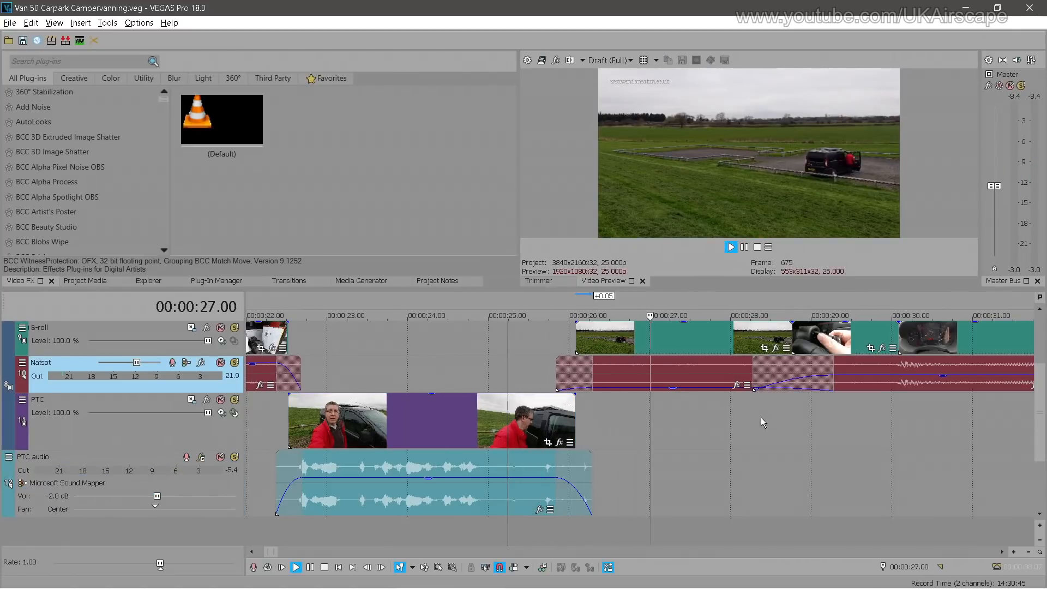
key(Return)
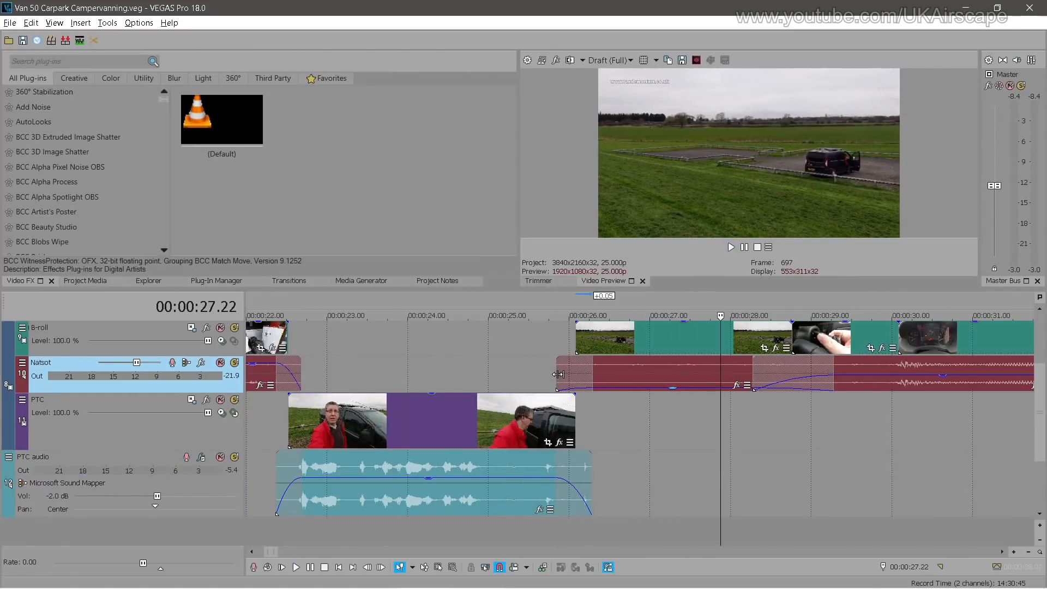
click(620, 389)
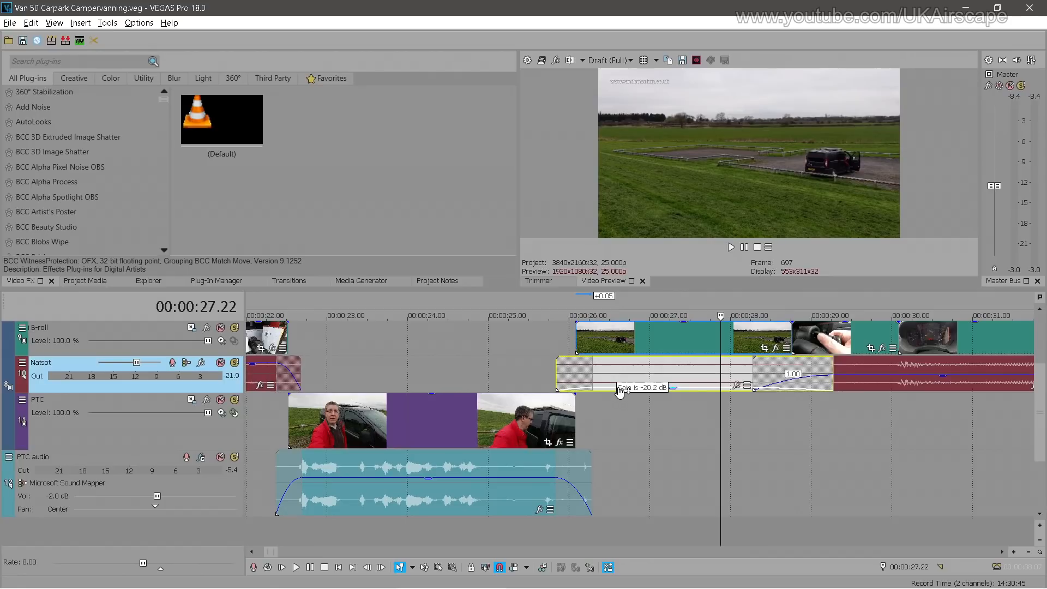
click(468, 365)
key(space)
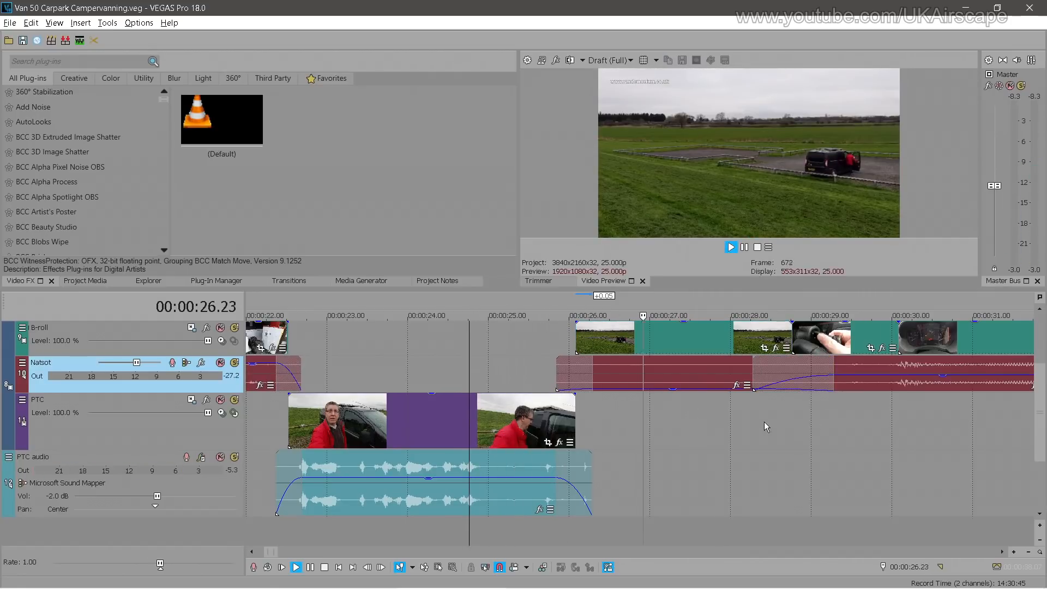
Raise the gain of the ignition and dashboard audio on Natsot slightly and play it from the preceding wide shot
scroll(766, 423, down, 3)
mouse_move(743, 377)
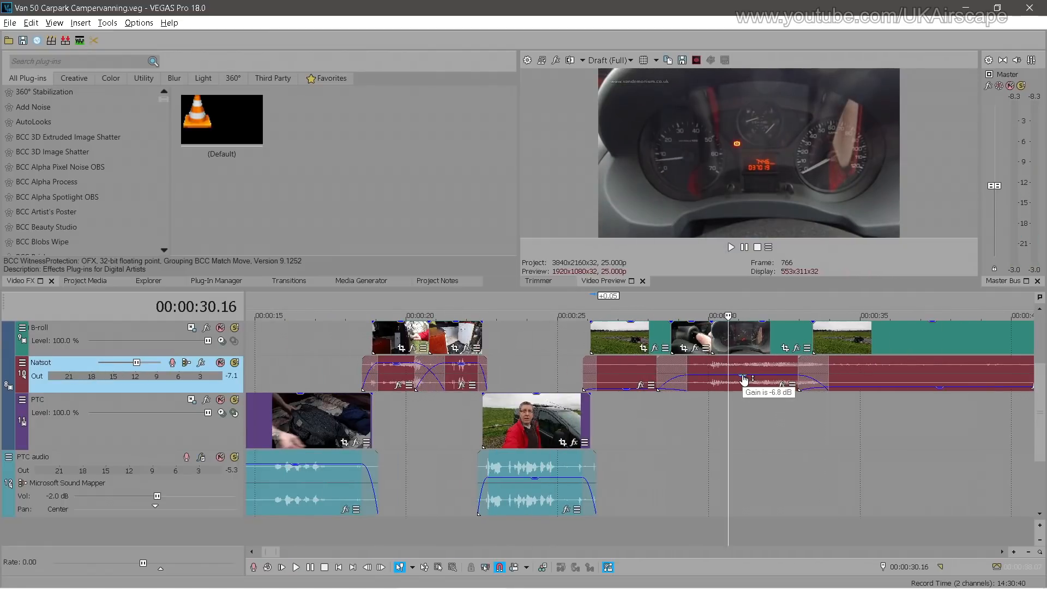
drag(744, 379, 744, 374)
click(644, 335)
key(space)
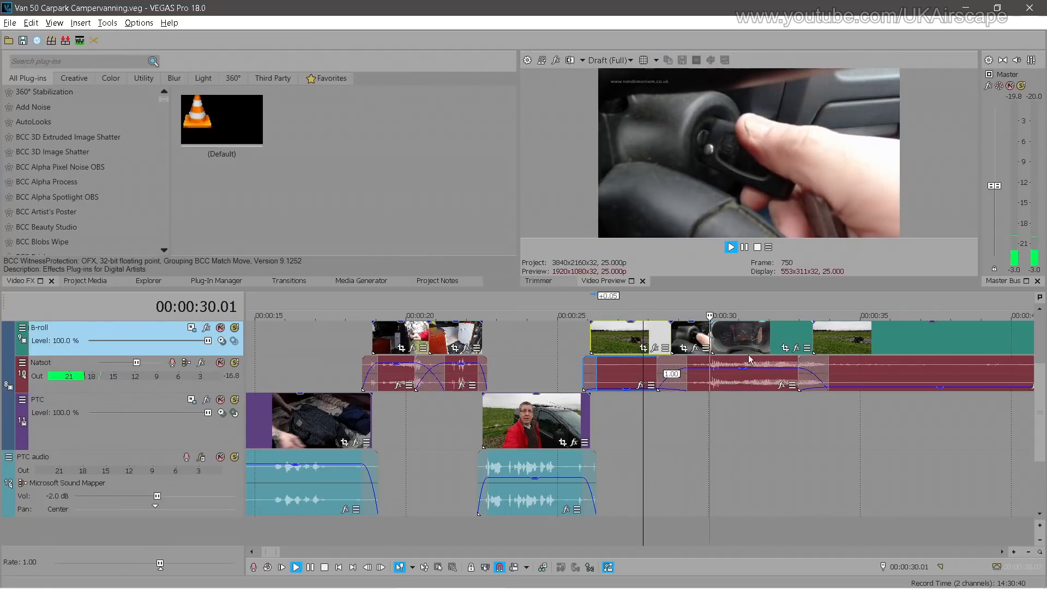
Lower the gain of the long wide van shot's audio slightly and play the crossfade into it from the dashboard clip
click(929, 389)
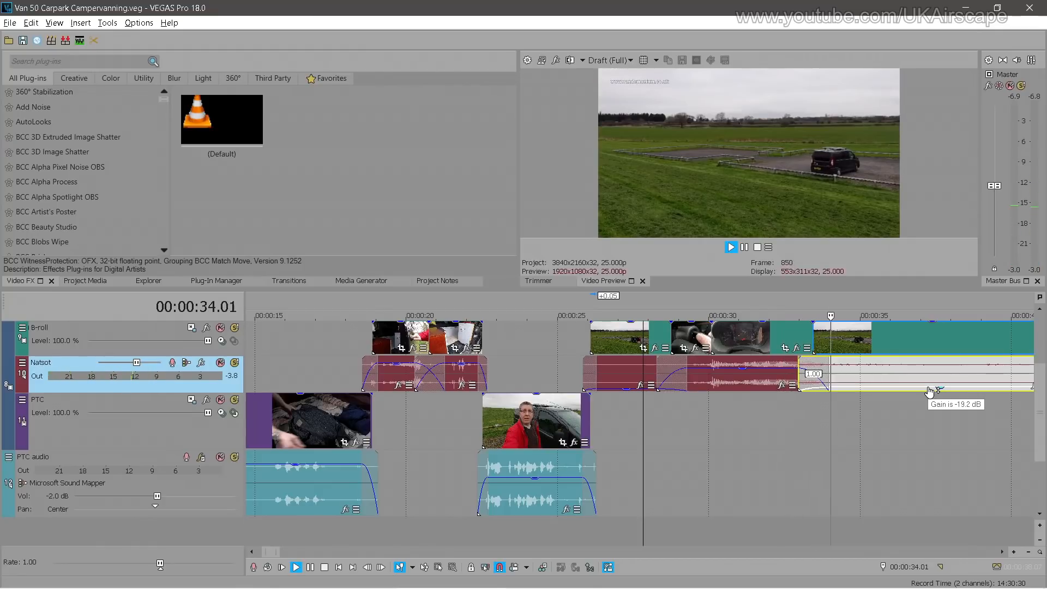
drag(929, 387, 934, 389)
click(774, 313)
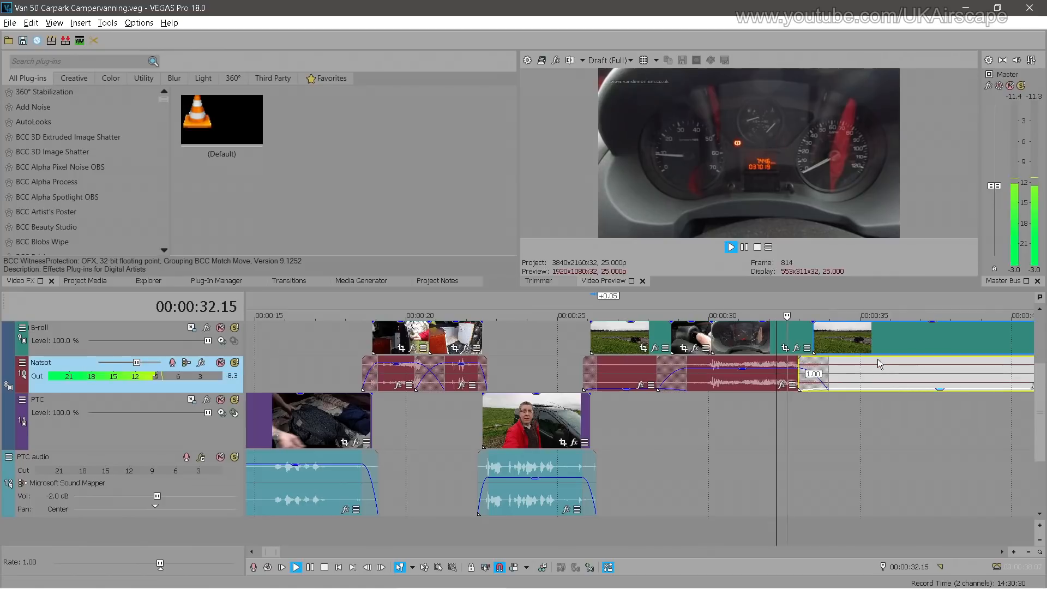
key(Return)
scroll(872, 415, down, 5)
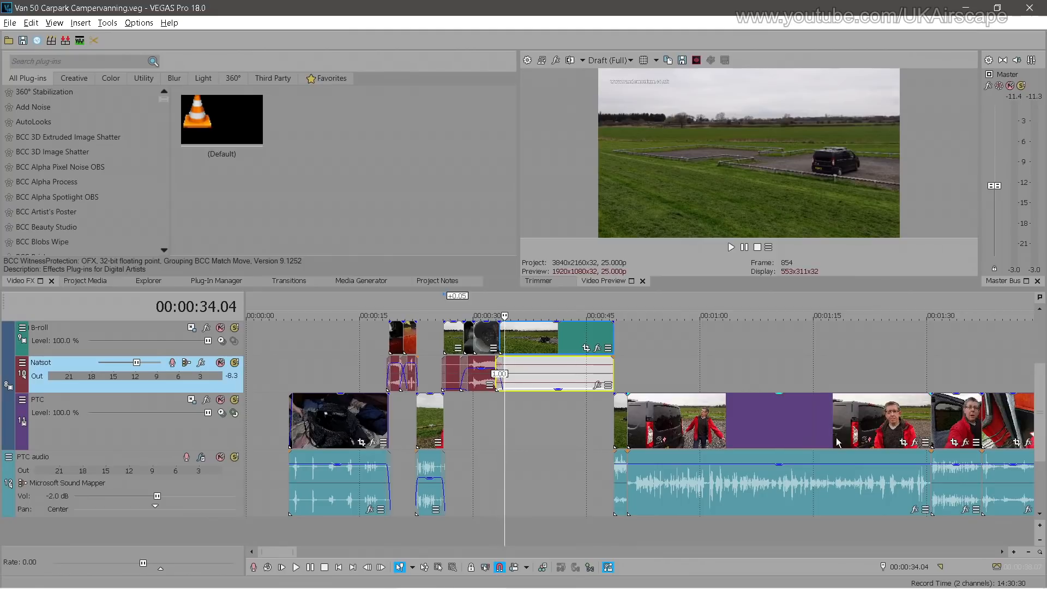
click(620, 438)
scroll(682, 433, up, 5)
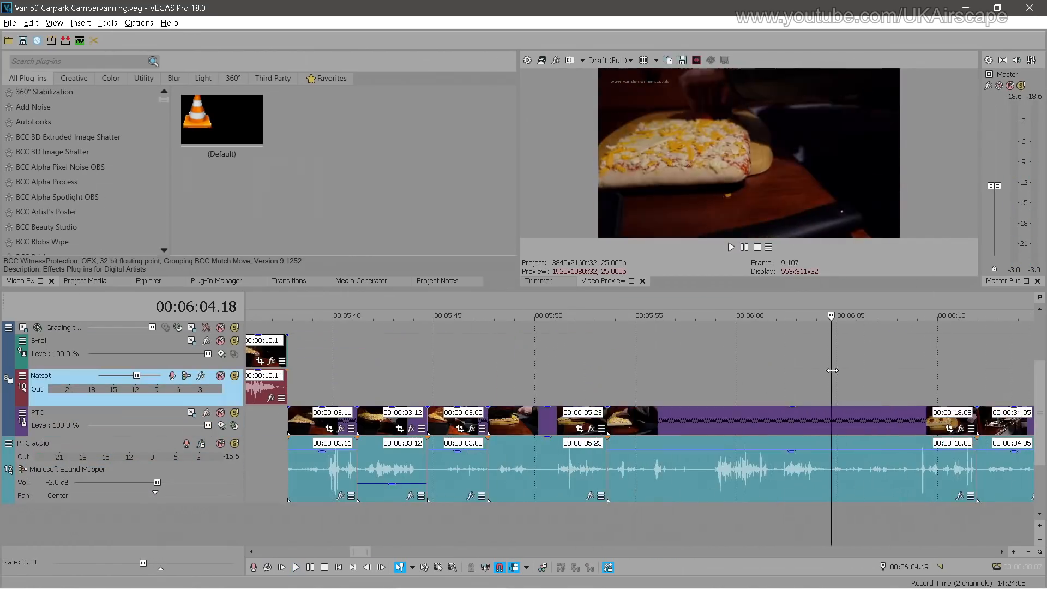
Play the pizza clips from about 5:49, then go to the crossfade between the two long PTC clips at about 6:35
key(space)
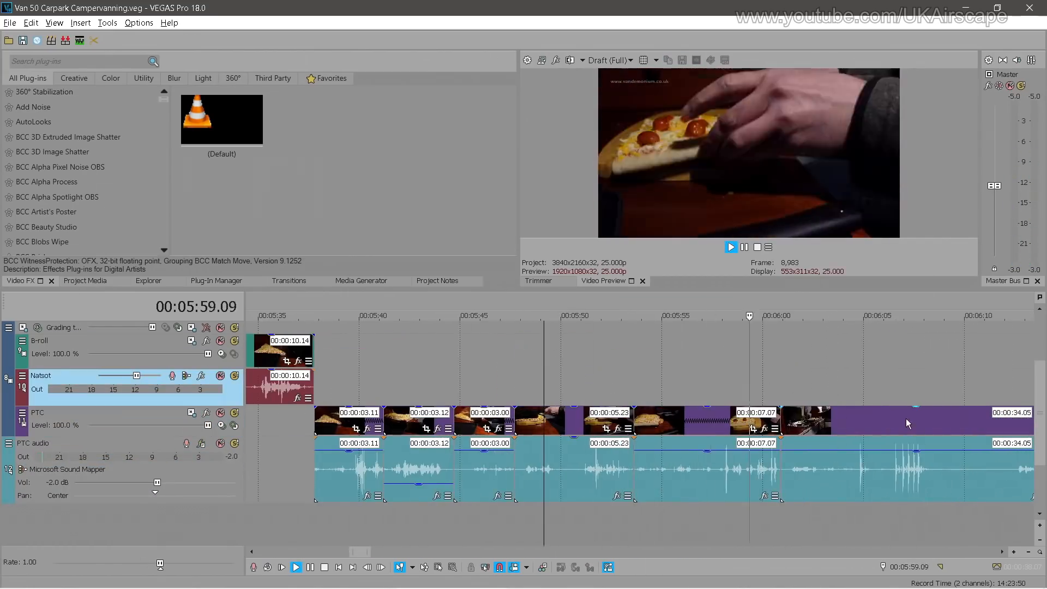
scroll(696, 439, down, 1)
scroll(697, 440, up, 1)
key(ctrl+l)
click(977, 454)
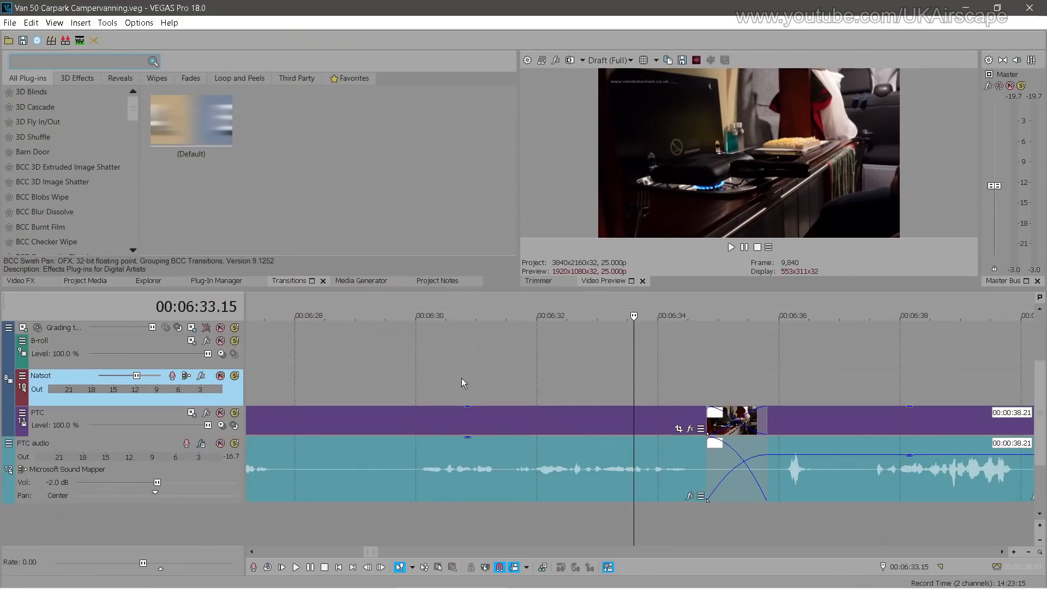
Apply the default Clock Wipe from the favourite transitions to the PTC crossfade at about 6:35 and play across it
drag(136, 109, 134, 187)
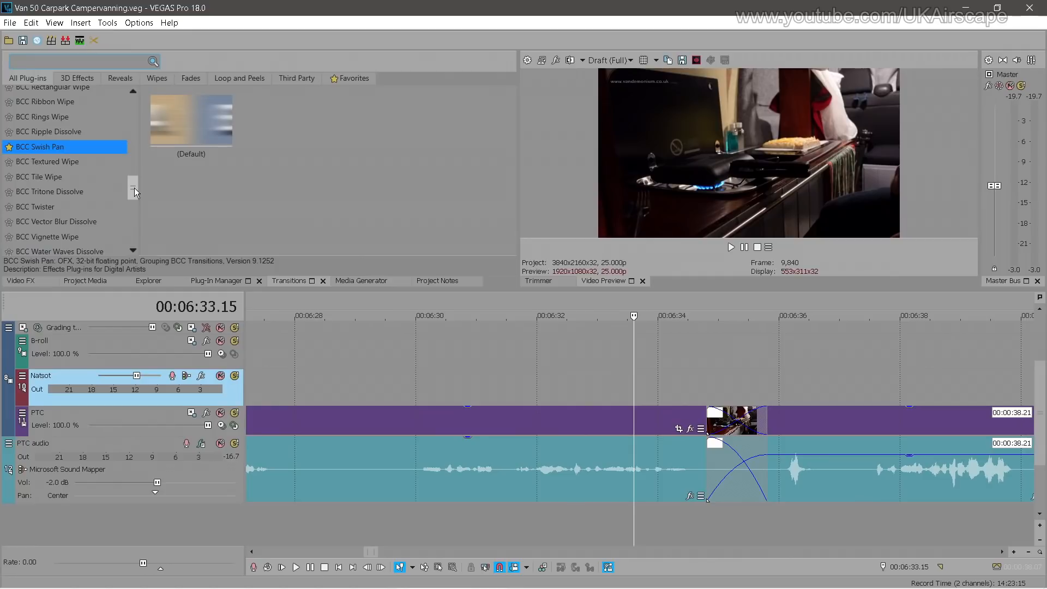
click(340, 77)
click(44, 109)
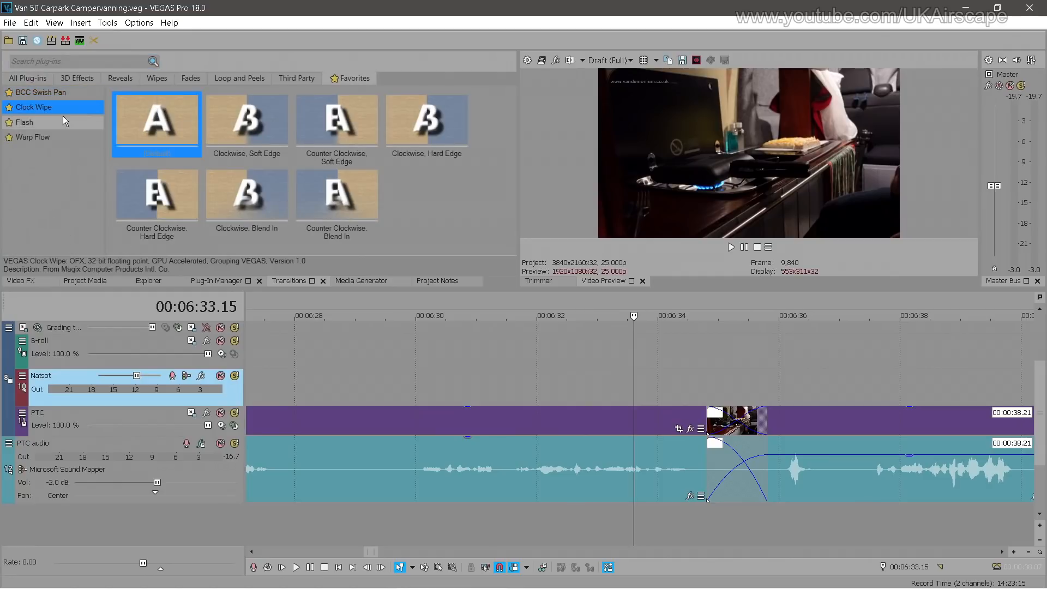
drag(155, 128, 738, 427)
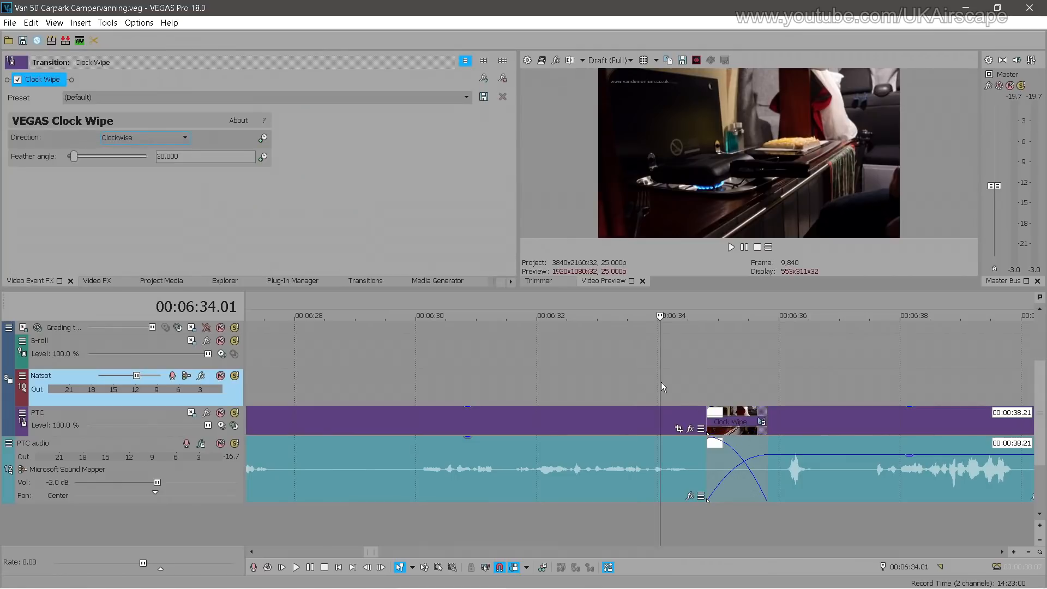
key(space)
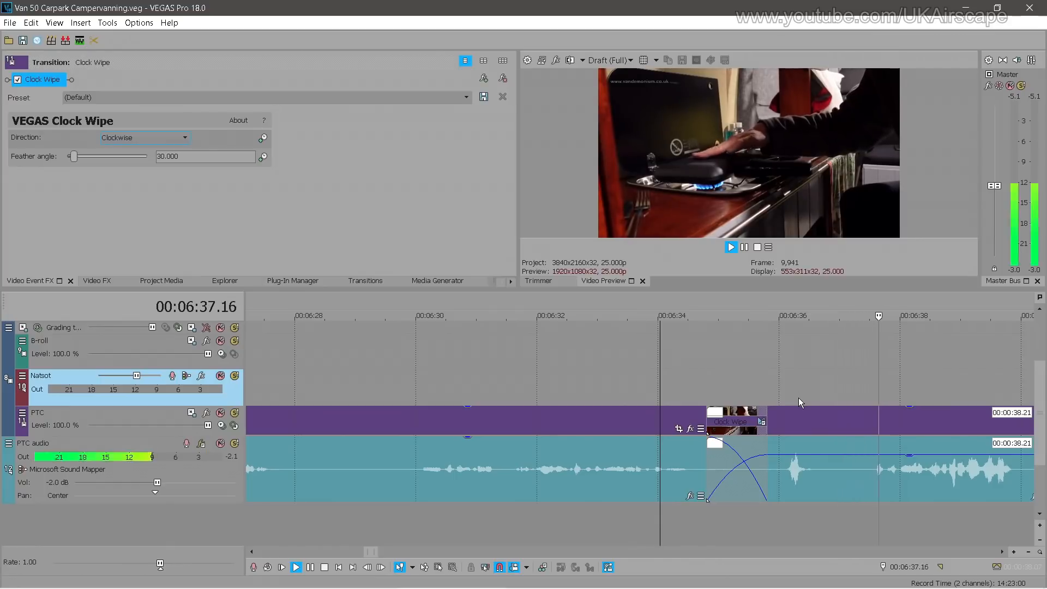
Trim the opening of the PTC clip that follows the Clock Wipe to a clip length of 36.23, keeping the one-second crossfade
scroll(798, 398, down, 3)
key(Return)
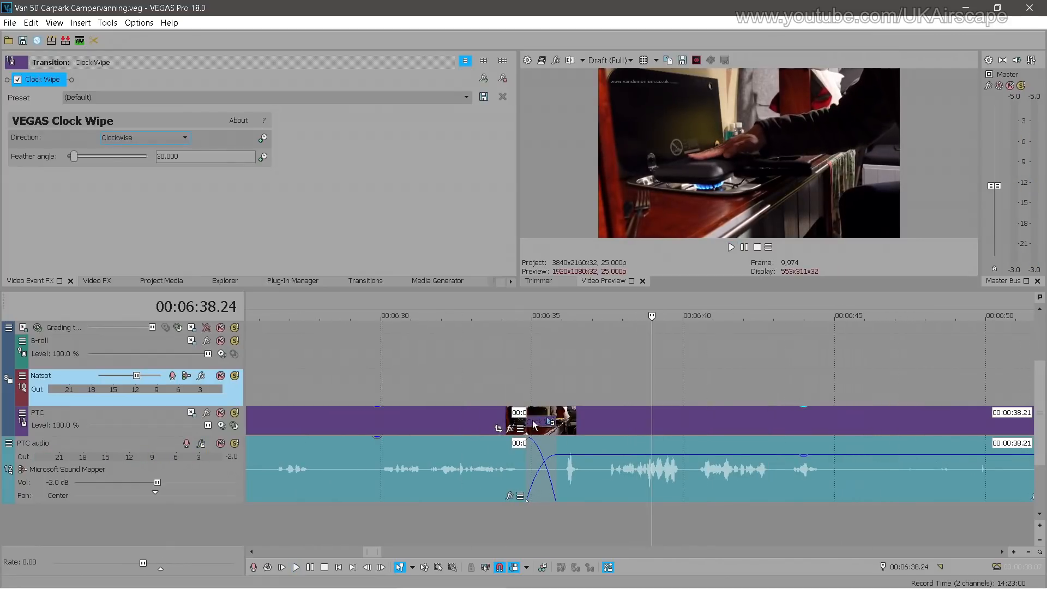
mouse_move(524, 415)
mouse_down()
mouse_move(578, 418)
mouse_move(541, 419)
mouse_up()
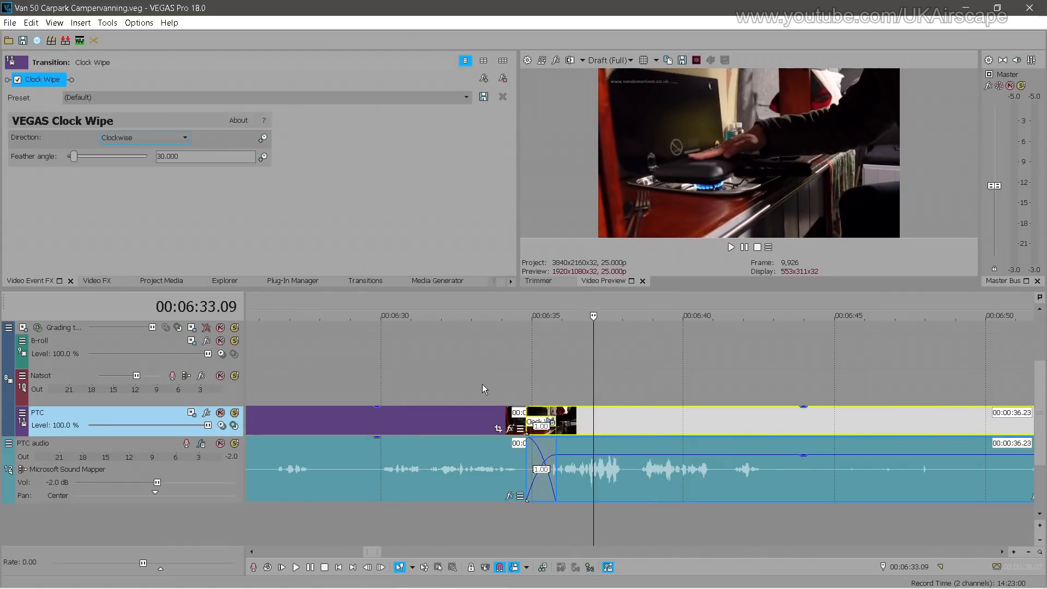
Shorten the PTC audio crossfade beneath the Clock Wipe to 0.15 and play across the transition
click(482, 384)
key(space)
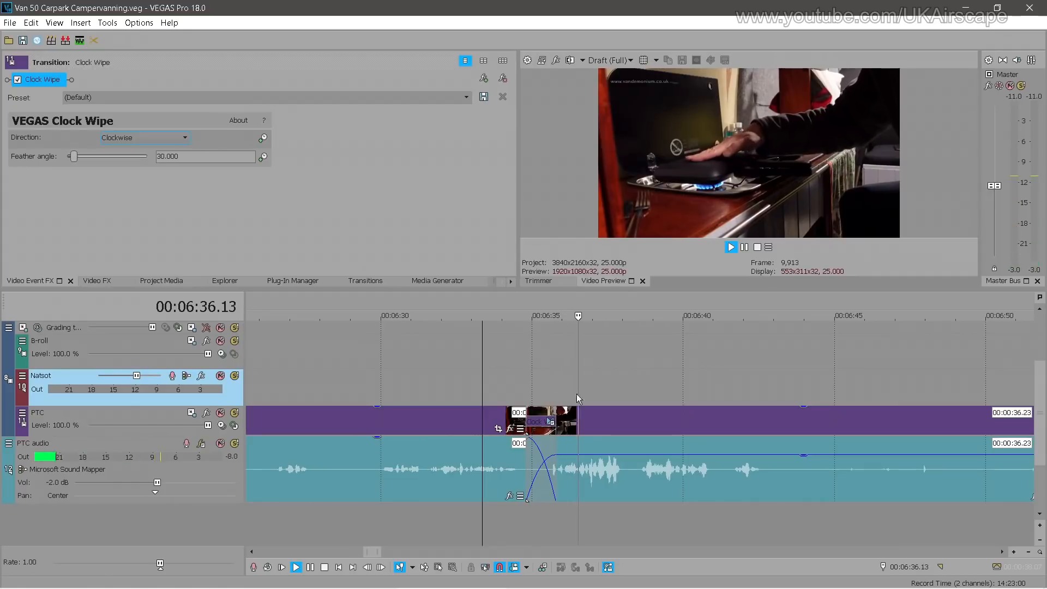
key(space)
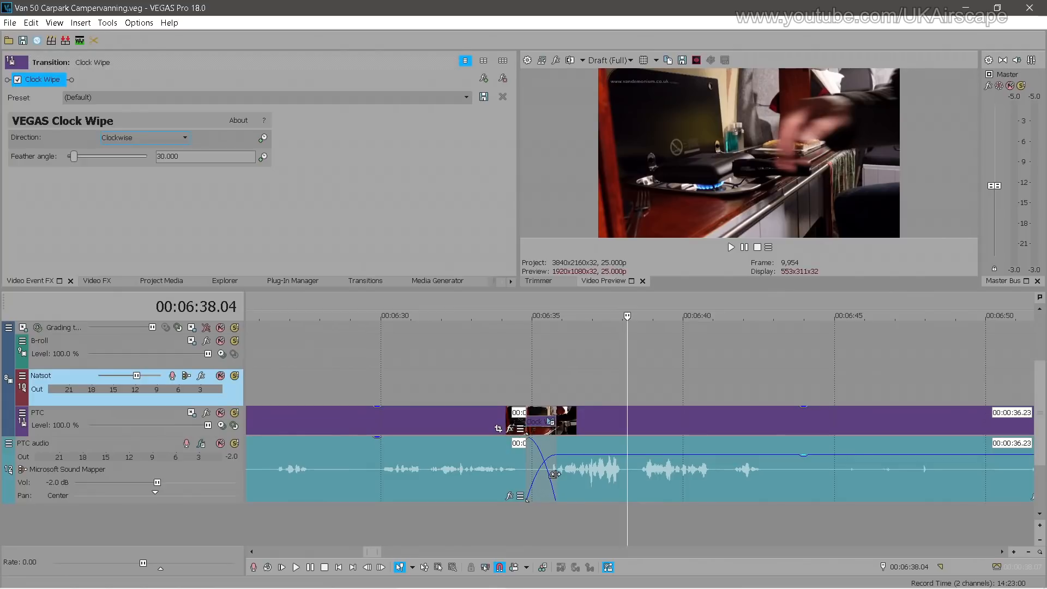
drag(555, 474, 551, 474)
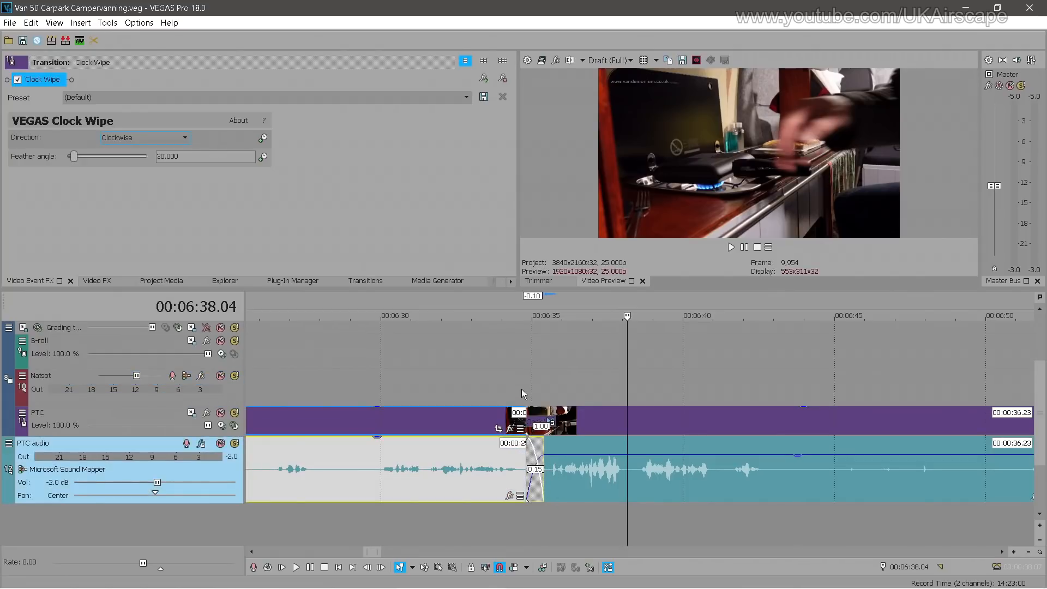
click(521, 388)
key(space)
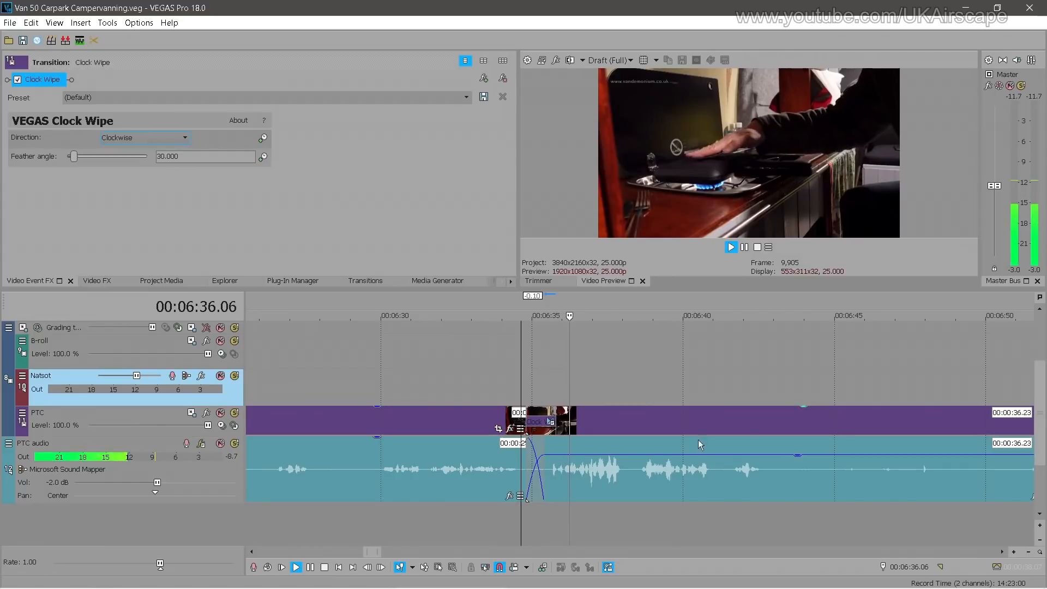
key(Return)
Close the Clock Wipe settings and continue playing the long PTC clip that follows the transition
click(722, 477)
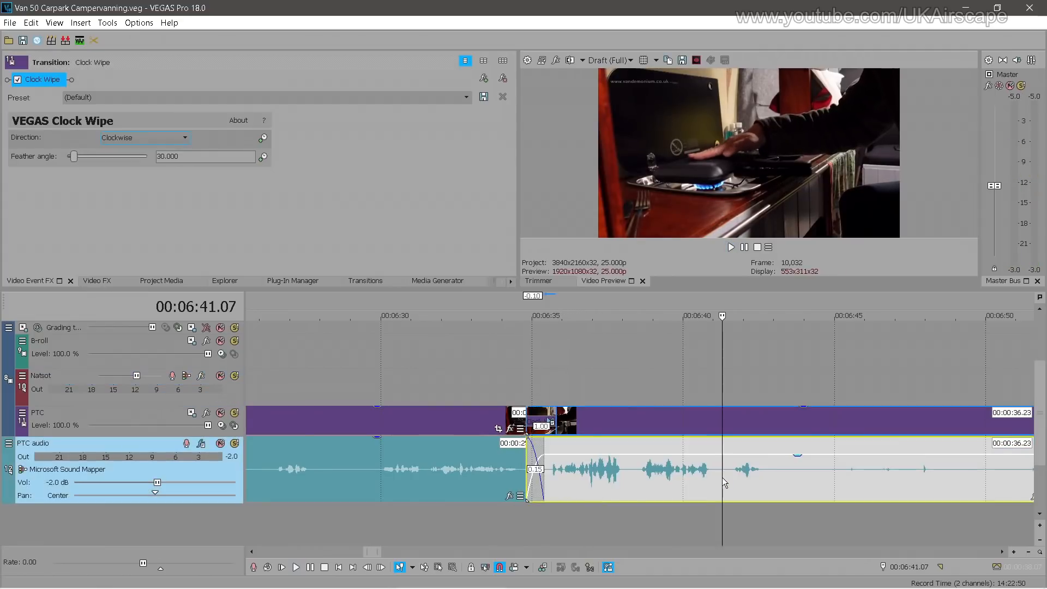
scroll(722, 477, down, 1)
click(71, 282)
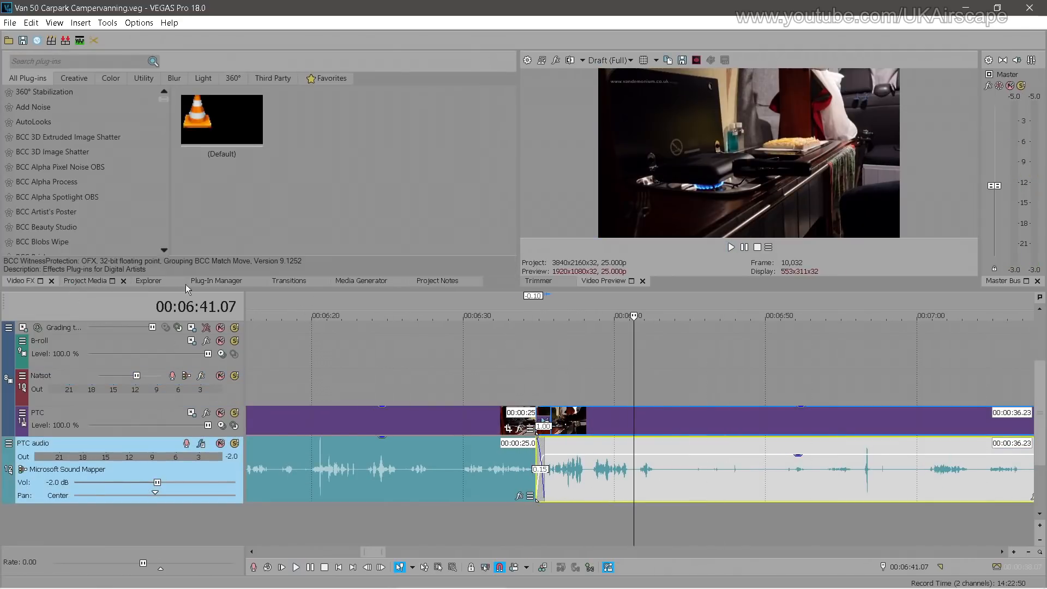
click(743, 371)
scroll(743, 372, down, 1)
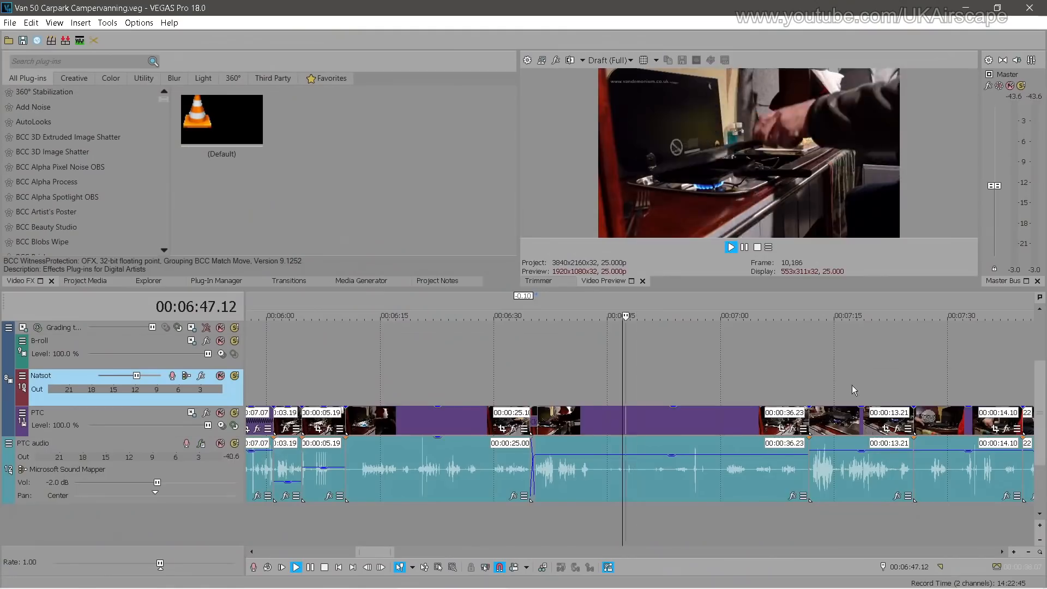
Split the long PTC clip that follows the Clock Wipe and go through the neighbouring PTC audio
click(709, 390)
scroll(479, 477, up, 2)
key(s)
scroll(633, 479, down, 2)
click(633, 480)
click(807, 479)
scroll(643, 489, up, 1)
Lower the audio gain of the PTC clip starting at about 8:54 to -5.6 dB and reduce another PTC clip's gain
click(634, 490)
click(823, 458)
scroll(823, 458, up, 1)
drag(788, 450, 788, 476)
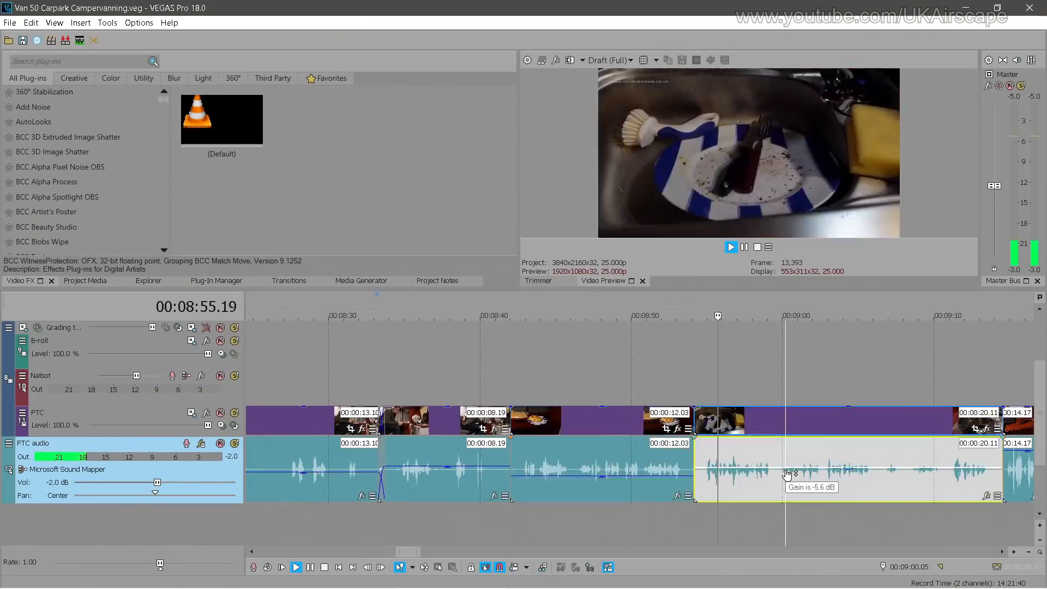
drag(613, 451, 613, 472)
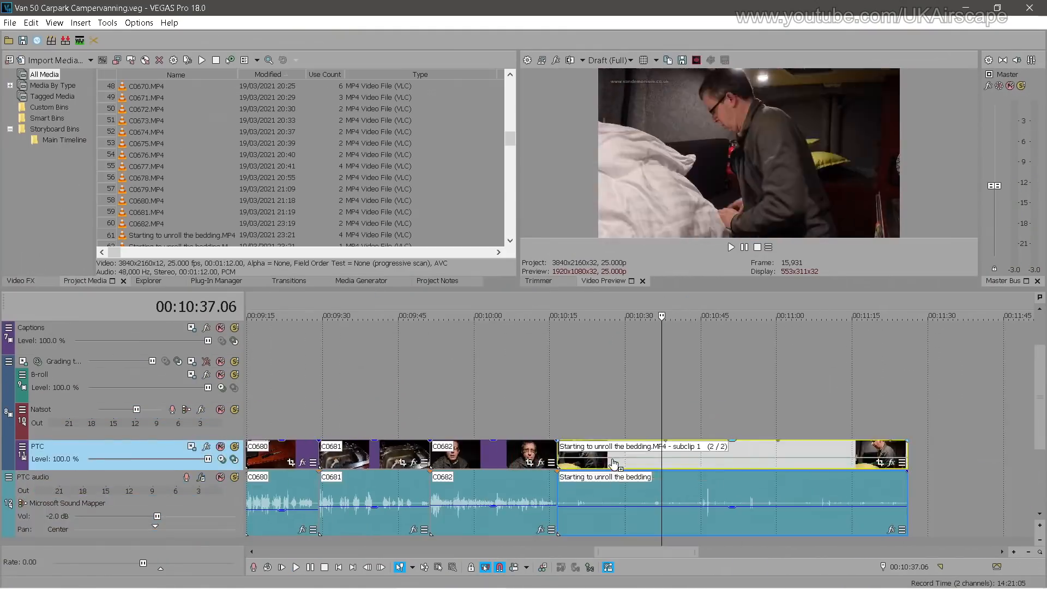
Insert a 10-second Titles & Text event on the Captions track at about 10:42, over the gap between the bedroom clips
scroll(614, 463, down, 3)
scroll(633, 420, up, 3)
drag(989, 420, 645, 427)
scroll(694, 420, down, 3)
right_click(694, 420)
click(767, 108)
scroll(695, 426, up, 3)
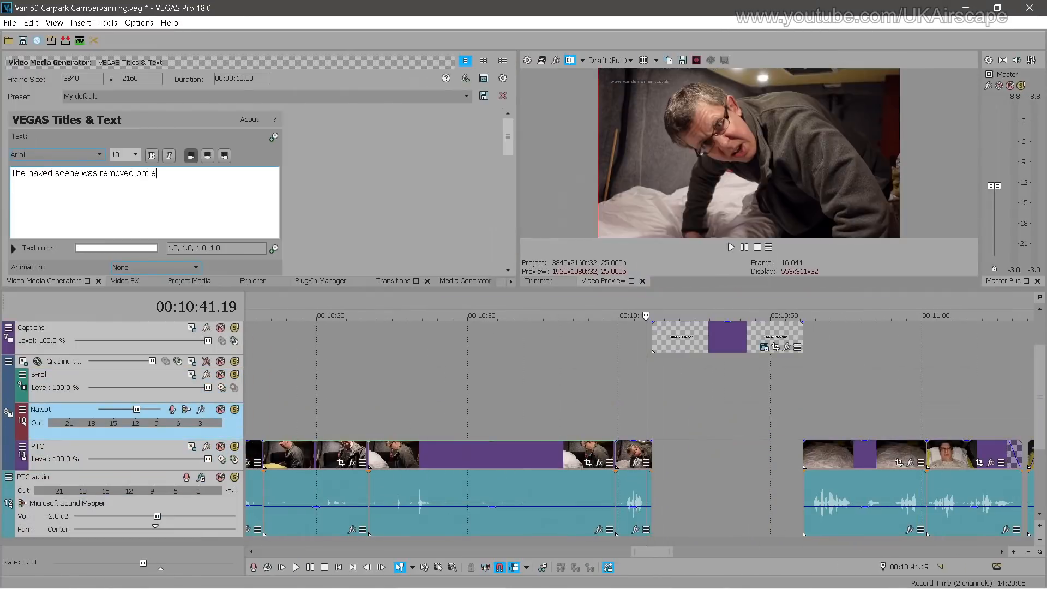
Write the caption about the naked scene, with "scene now available" followed by "on my "OnlyFans"" on a new line
text(scene now available)
key(Return)
text(on my "OnlyFans")
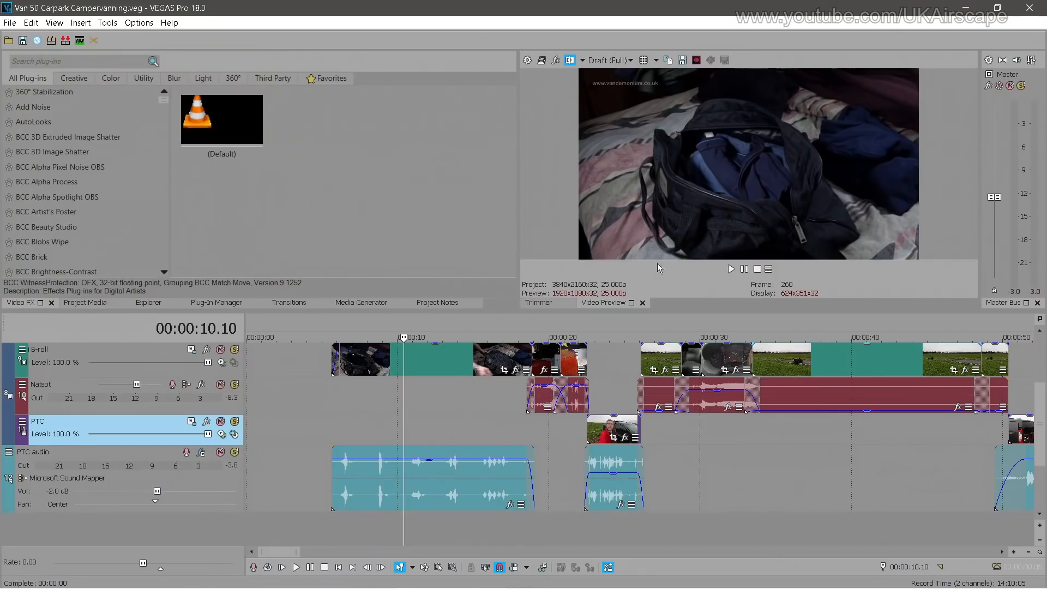
Enlarge the video preview and look through the B-roll and PTC clips in the opening section
drag(589, 311, 590, 345)
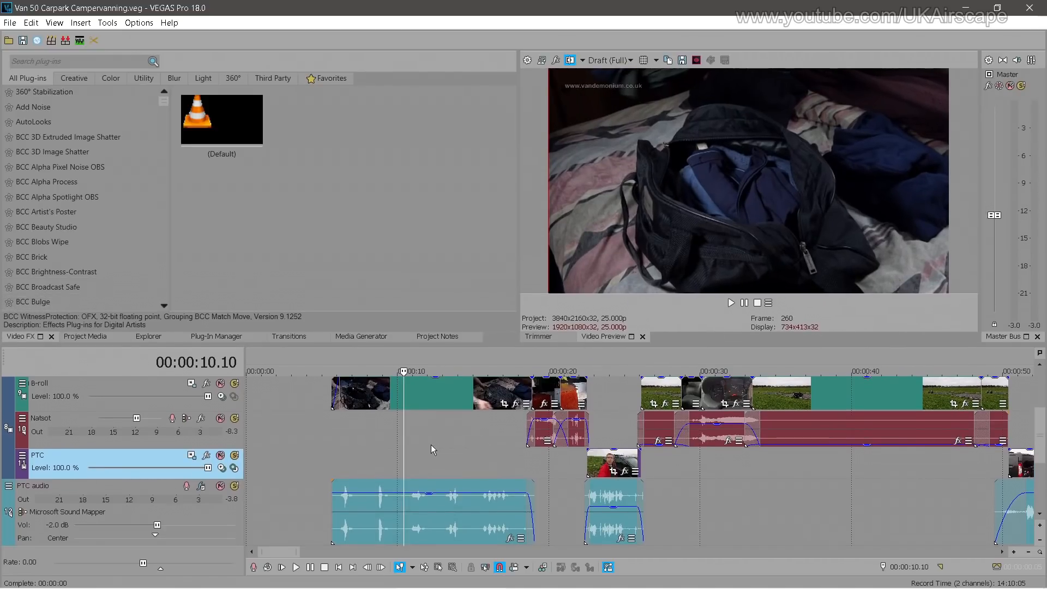
click(659, 395)
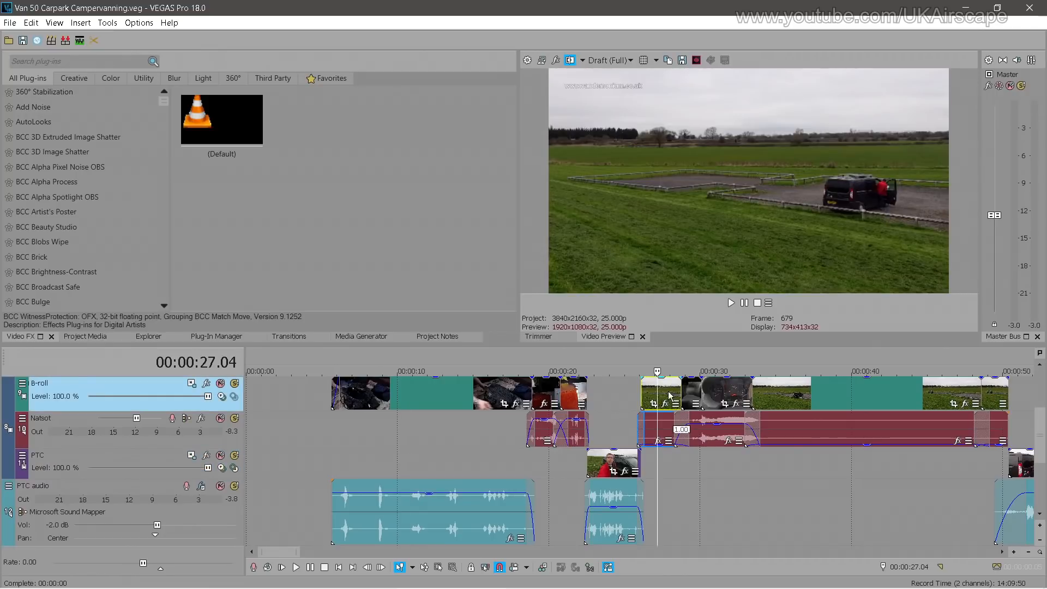
click(579, 395)
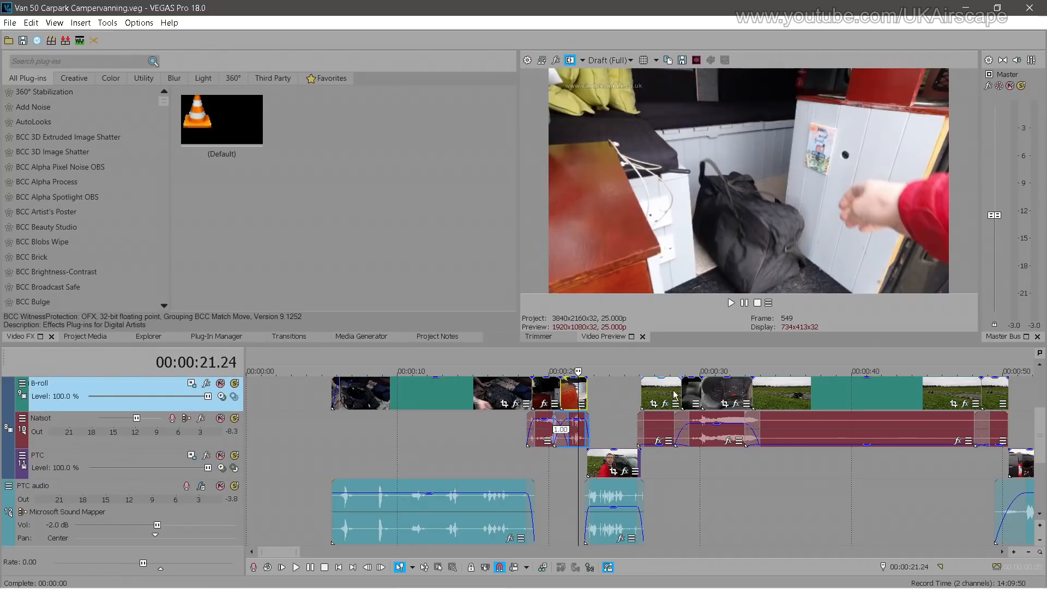
click(785, 393)
scroll(897, 392, down, 4)
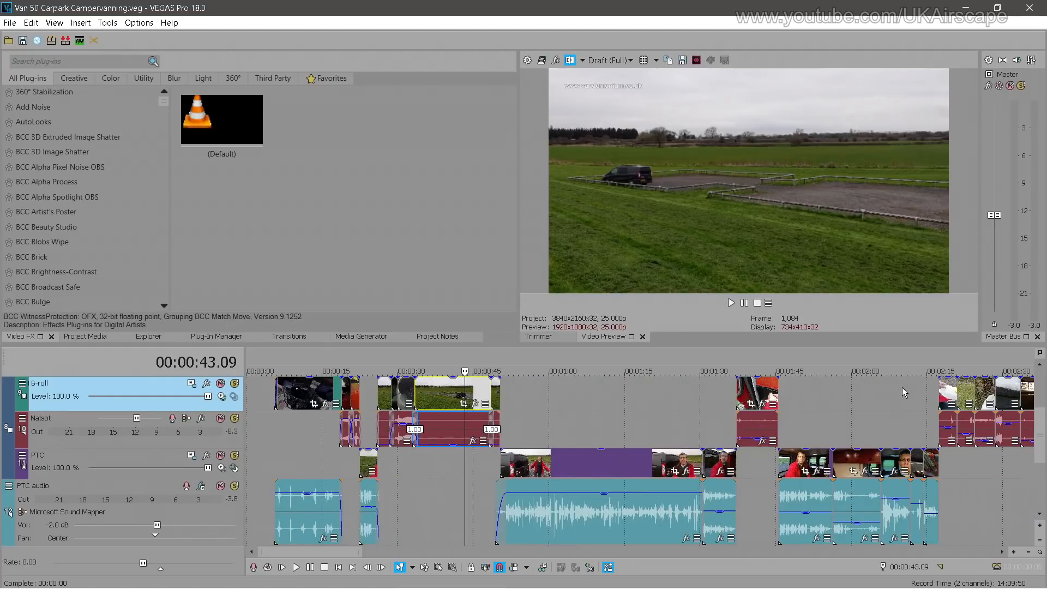
click(685, 399)
click(758, 395)
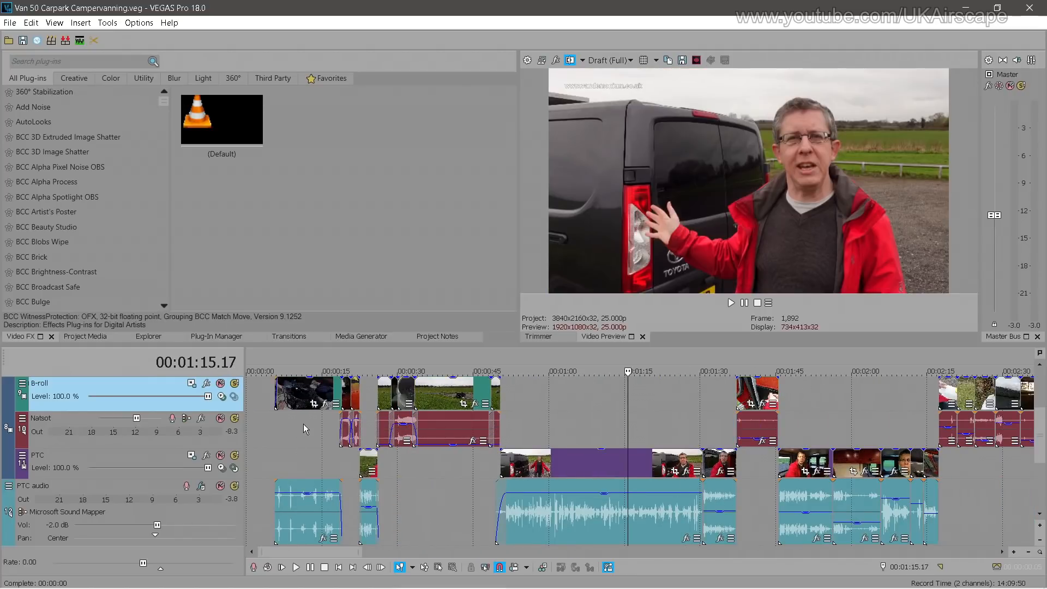
Enable all effects on the Grading parent track and check the opening bag clip at about 0:14
click(296, 424)
scroll(1043, 440, up, 2)
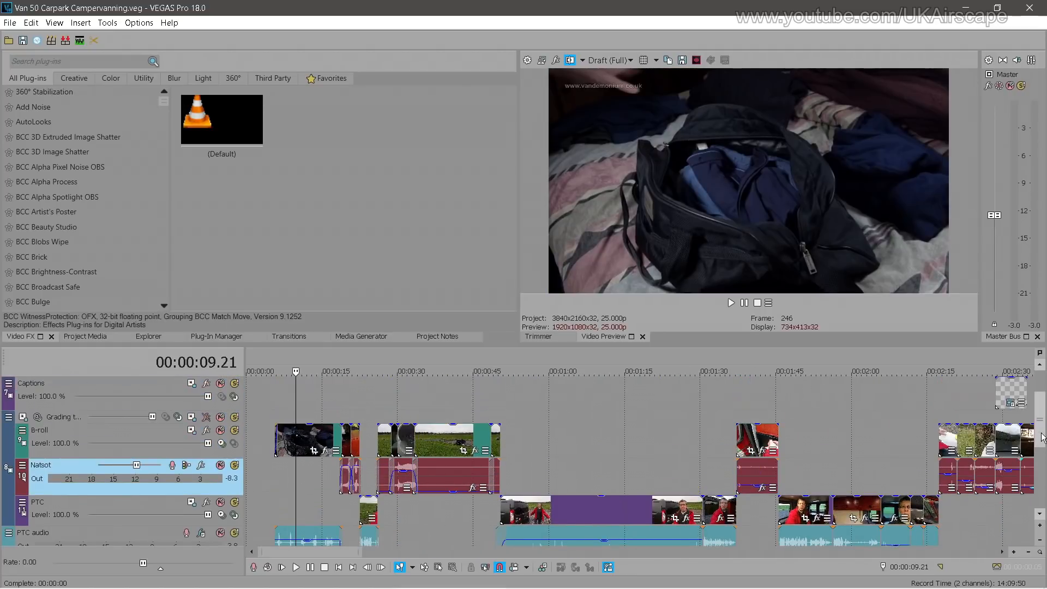
right_click(208, 419)
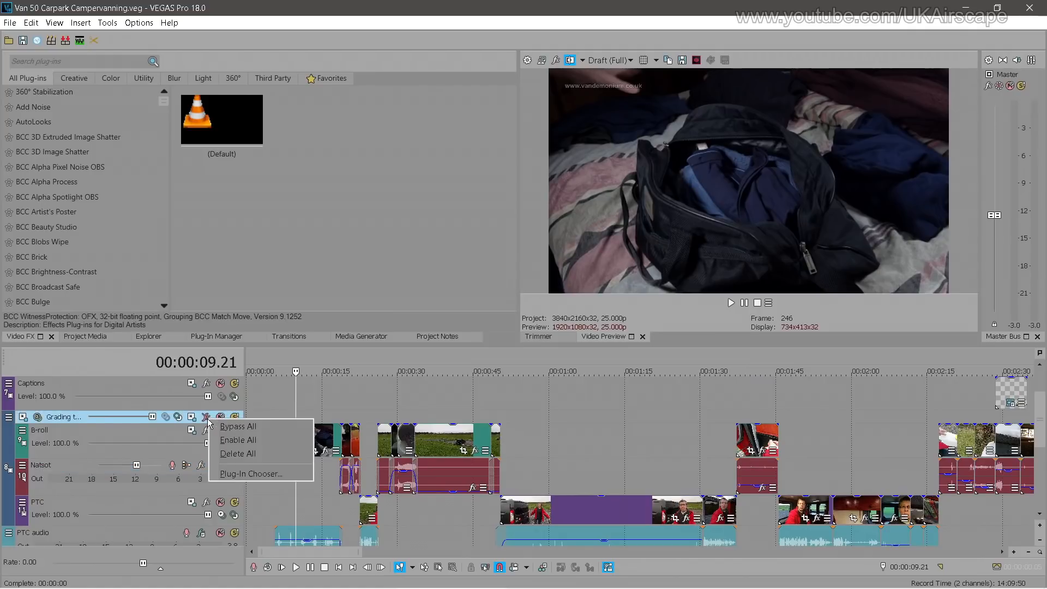
click(235, 440)
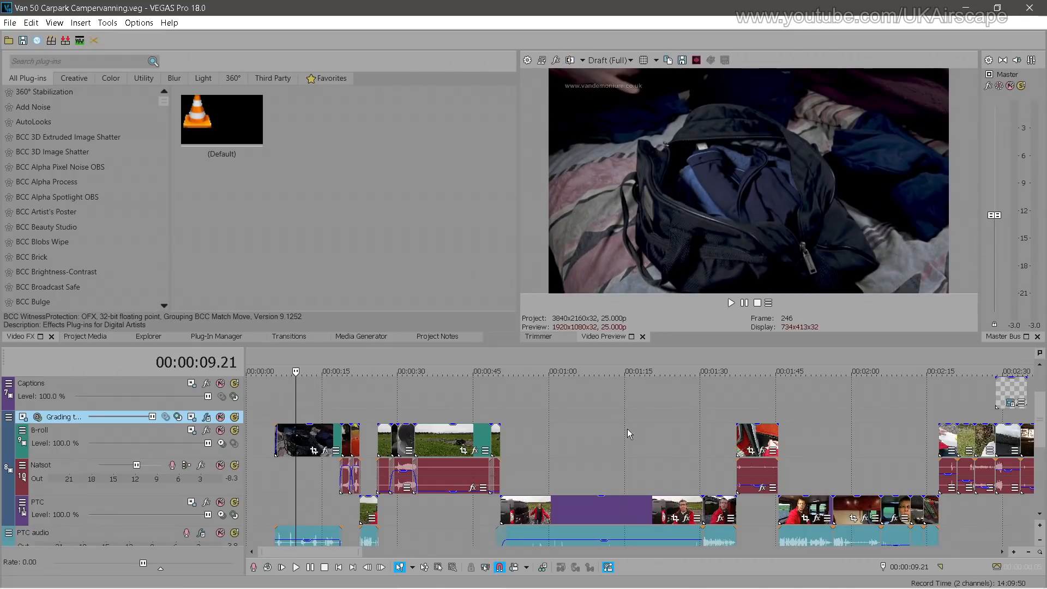
click(322, 470)
drag(1044, 419, 1043, 437)
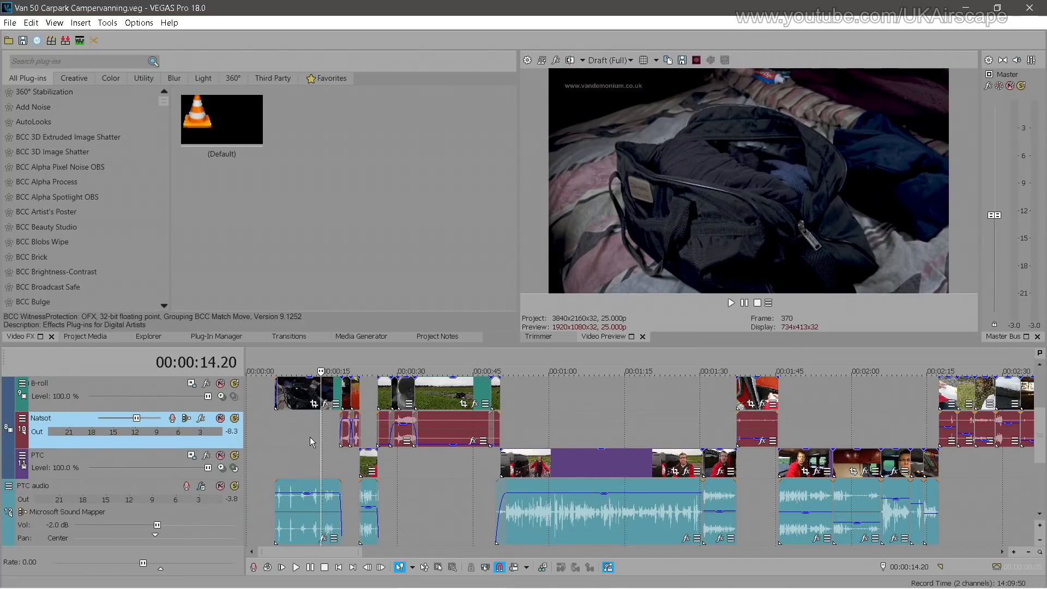
Set the preview quality to Good (Full) and enlarge the video preview to inspect the bag clip at about 0:13
click(608, 60)
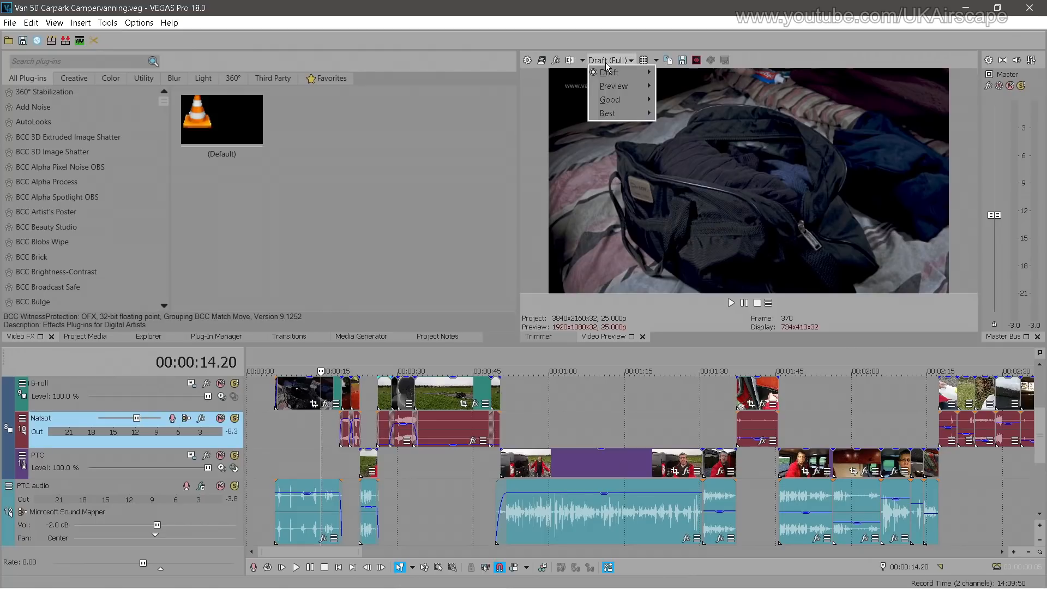
mouse_move(626, 104)
click(672, 115)
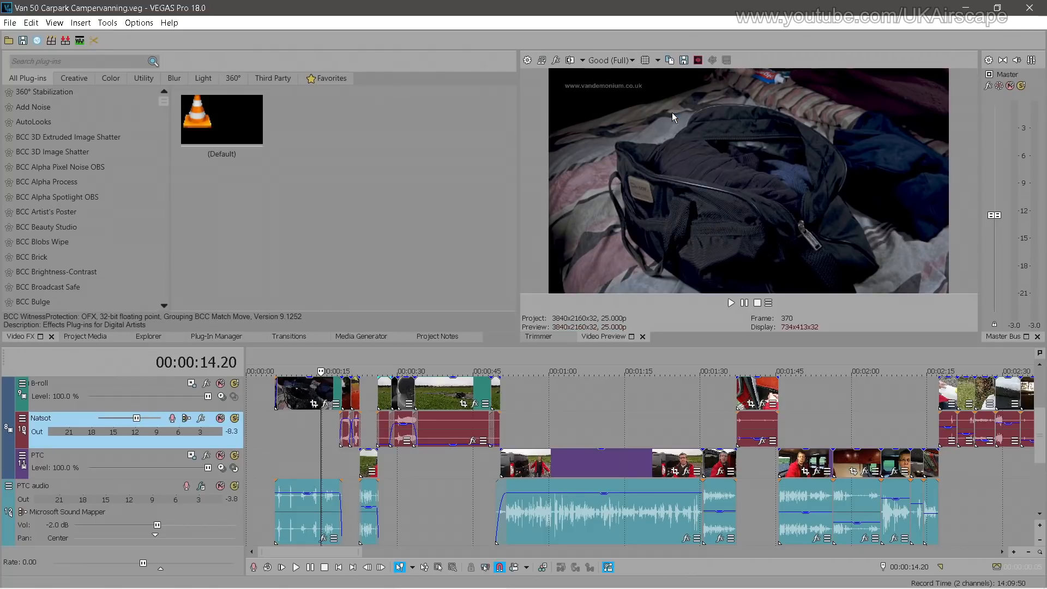
click(315, 429)
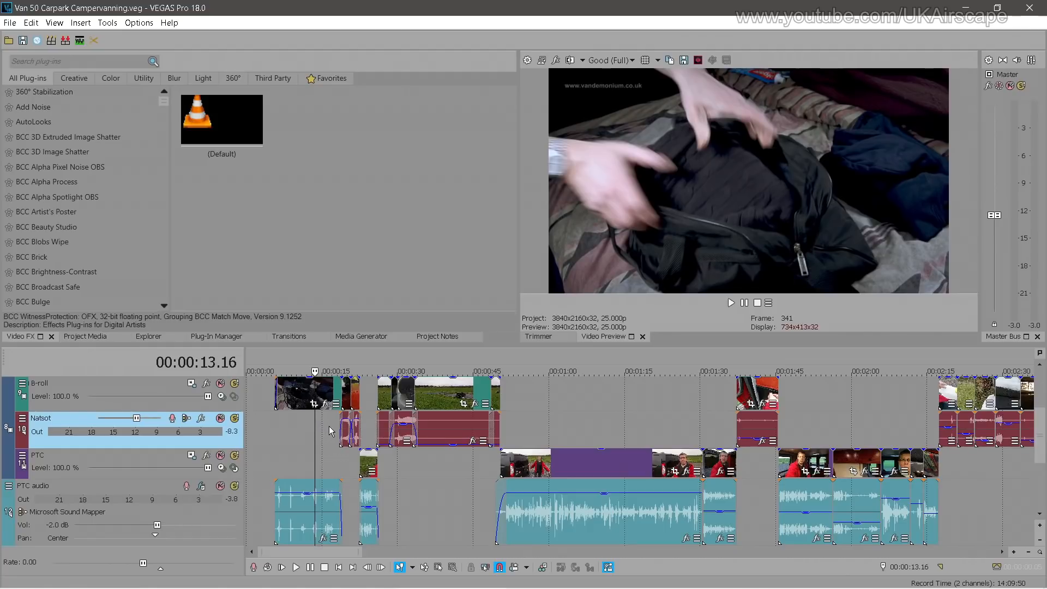
drag(518, 244, 423, 244)
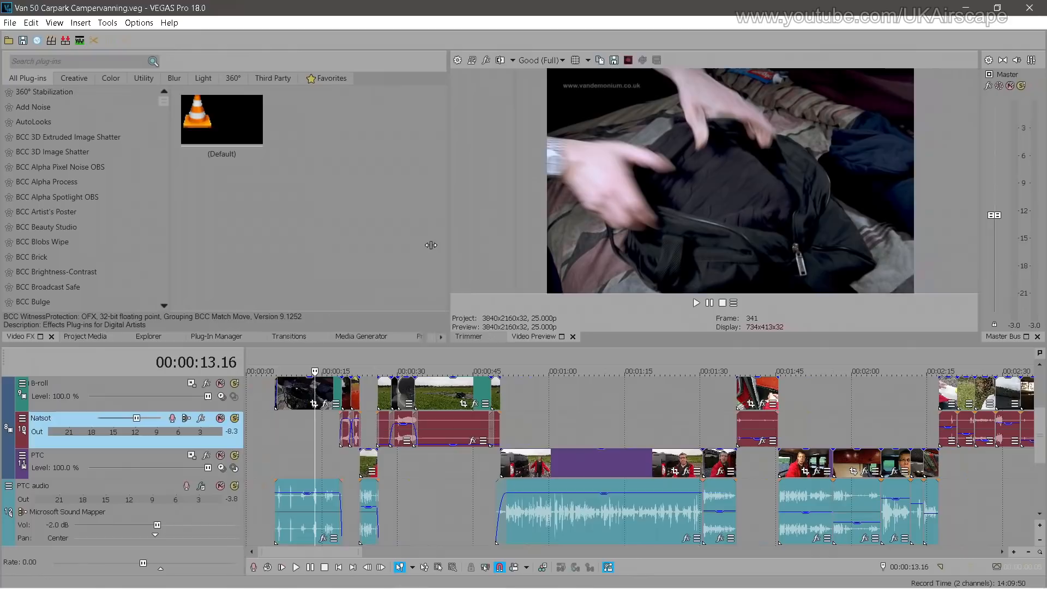
drag(553, 345, 553, 412)
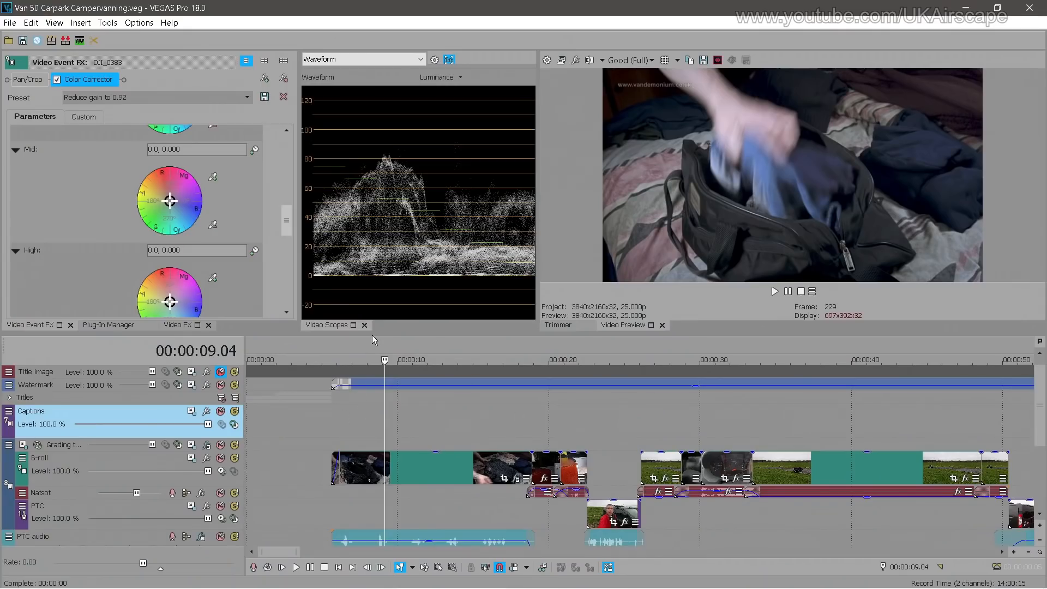
Enlarge the timeline area to show the whole project and close the Video Event FX window
drag(372, 334, 380, 244)
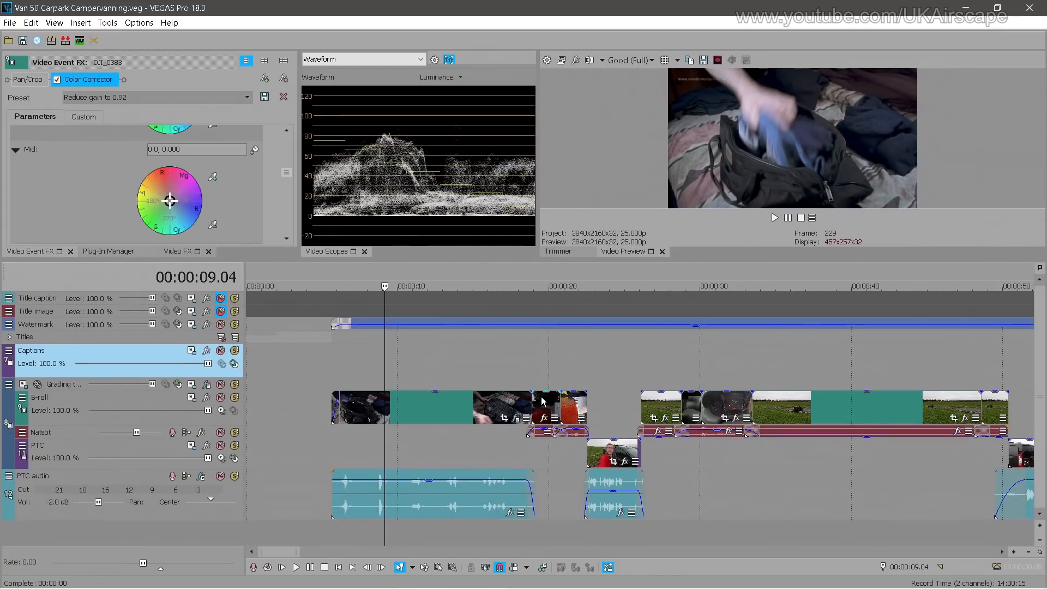
scroll(519, 401, down, 10)
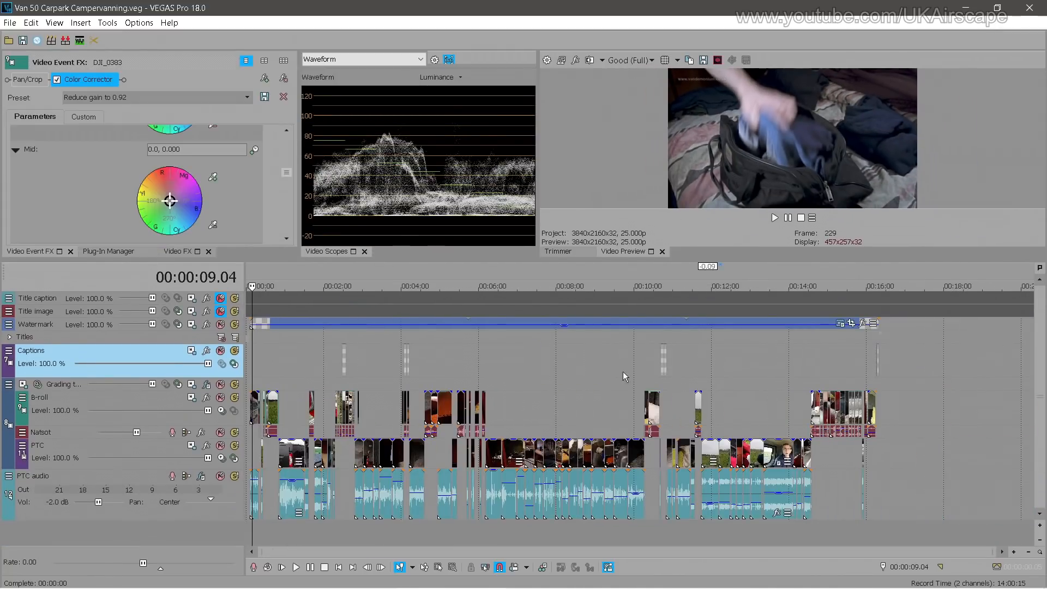
click(70, 252)
Render the project to its Van 50 folder as "Van 50 Carpark Campervanning first test render.mp4" using MAGIX HEVC/AAC MP4, UHD 25fps NVidia for YouTube
click(6, 27)
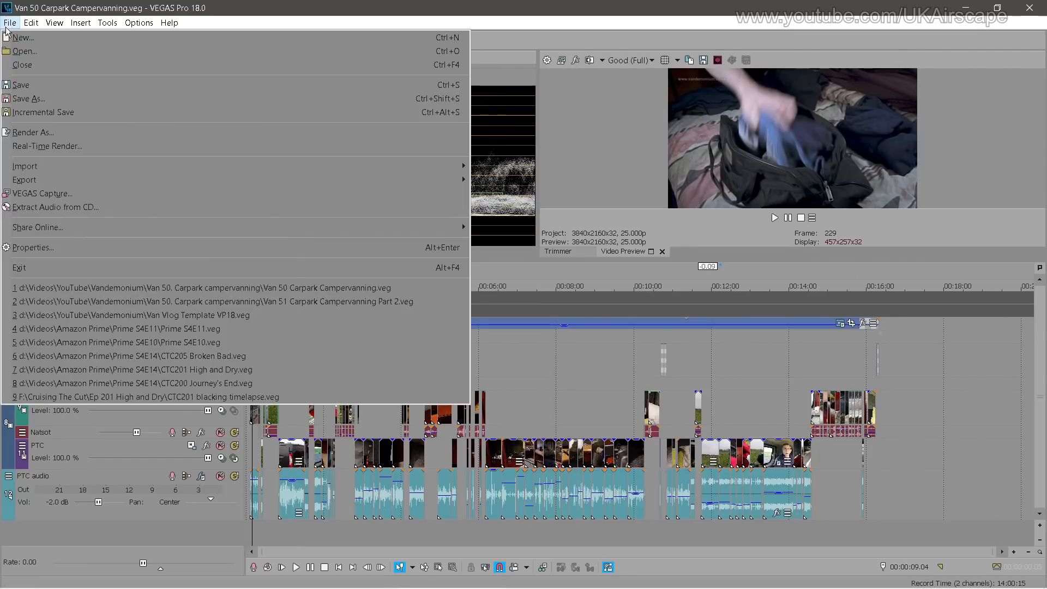
click(44, 134)
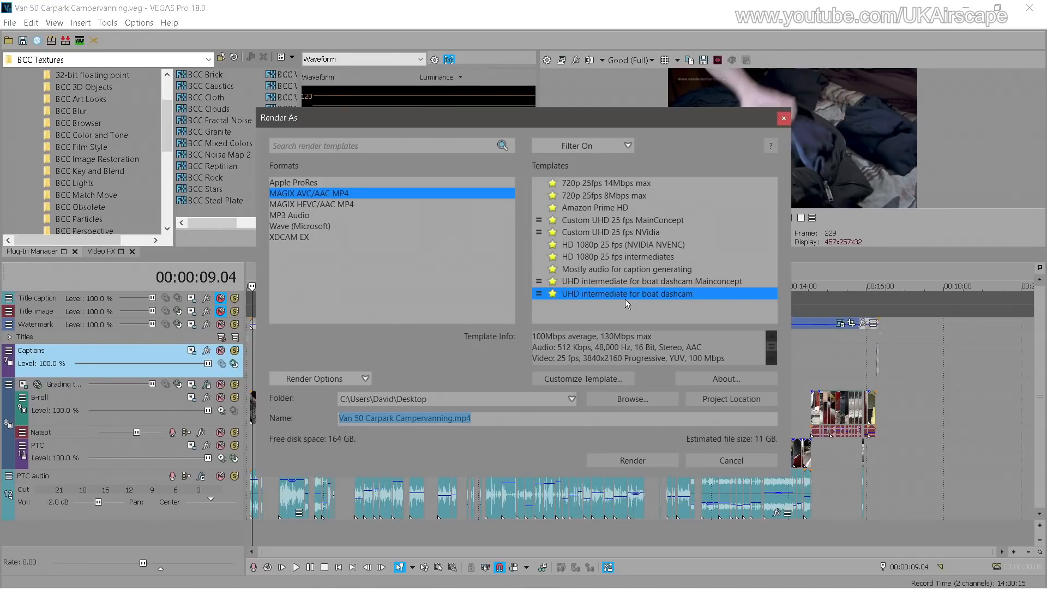
click(333, 202)
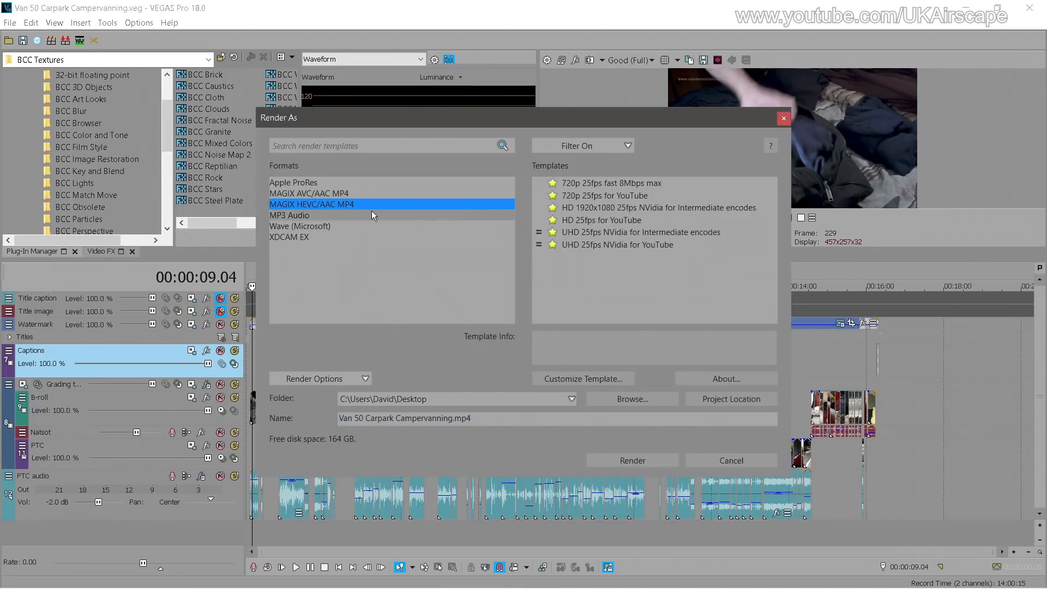
click(365, 371)
click(366, 371)
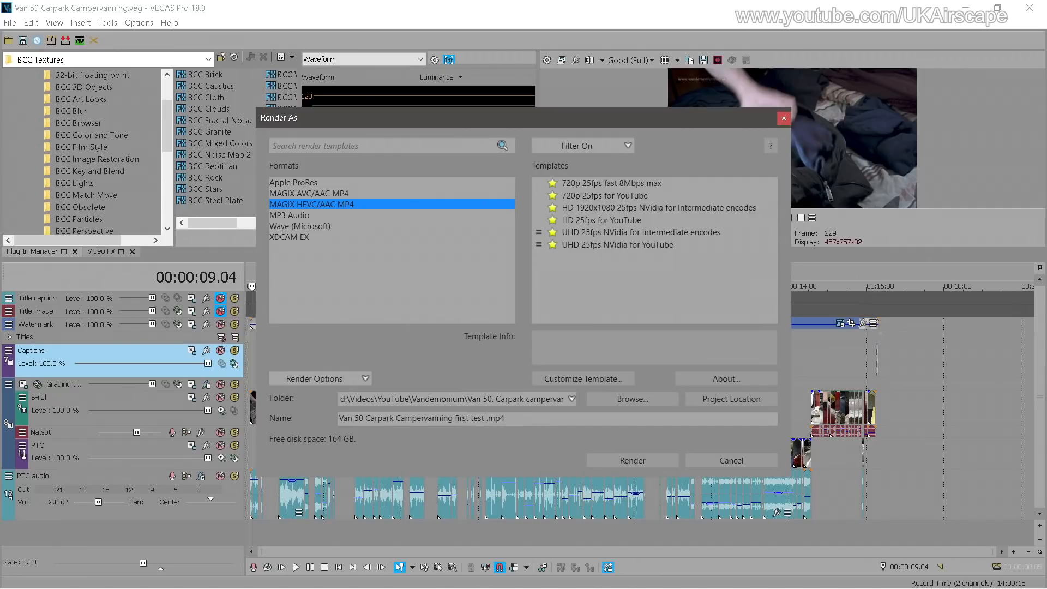
click(623, 245)
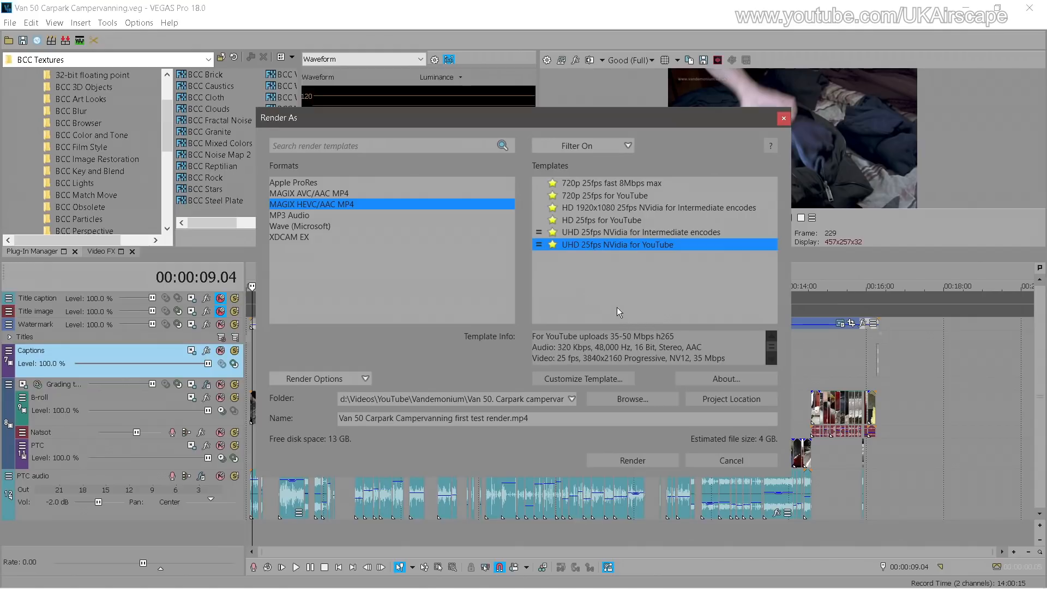
click(644, 461)
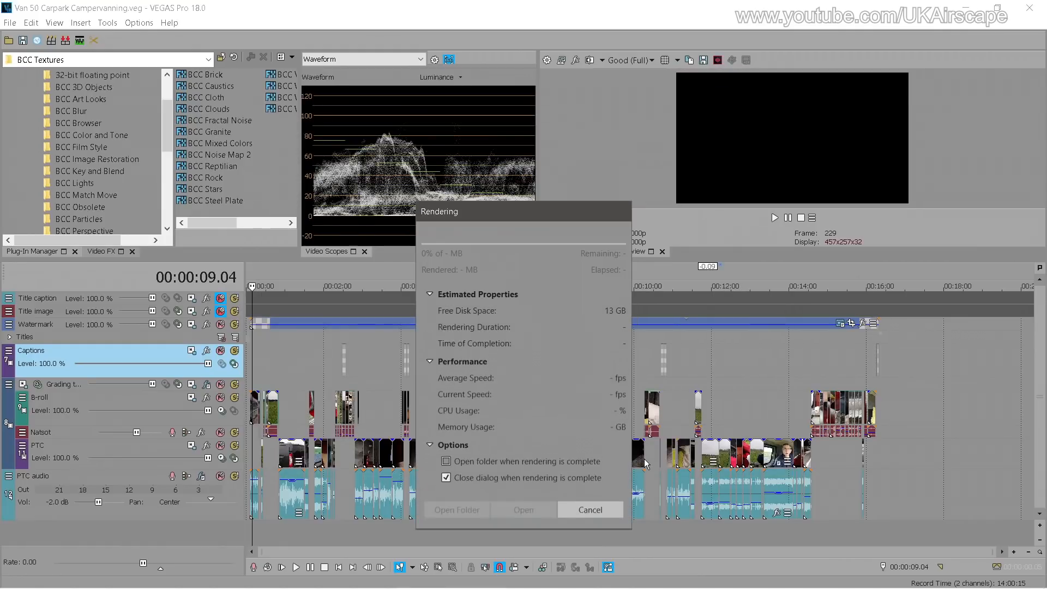
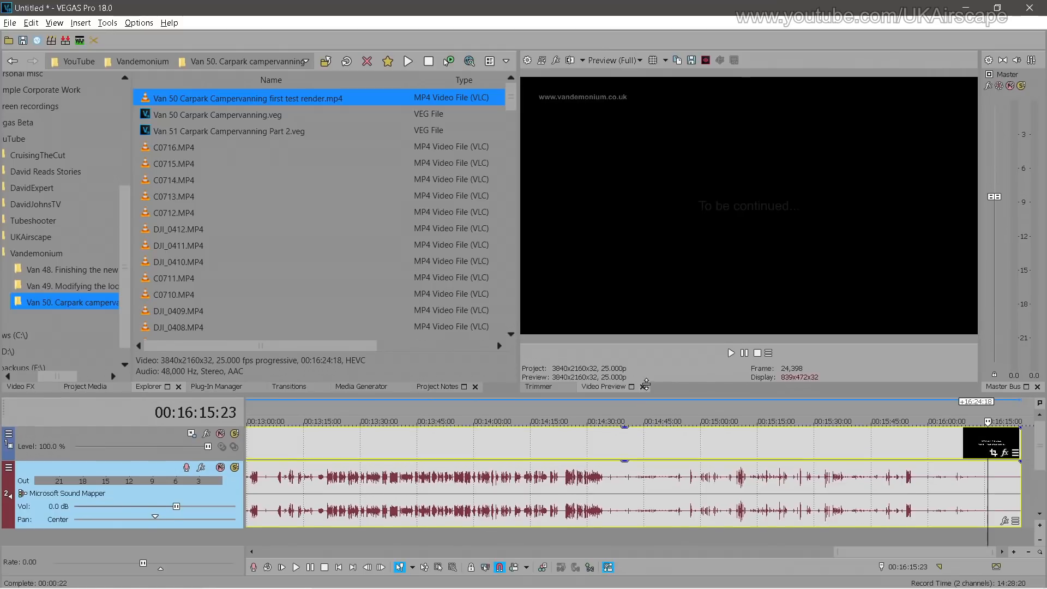
Reopen the recent project "Van 50 Carpark Campervanning.veg" in place of the untitled project holding the test render
click(5, 24)
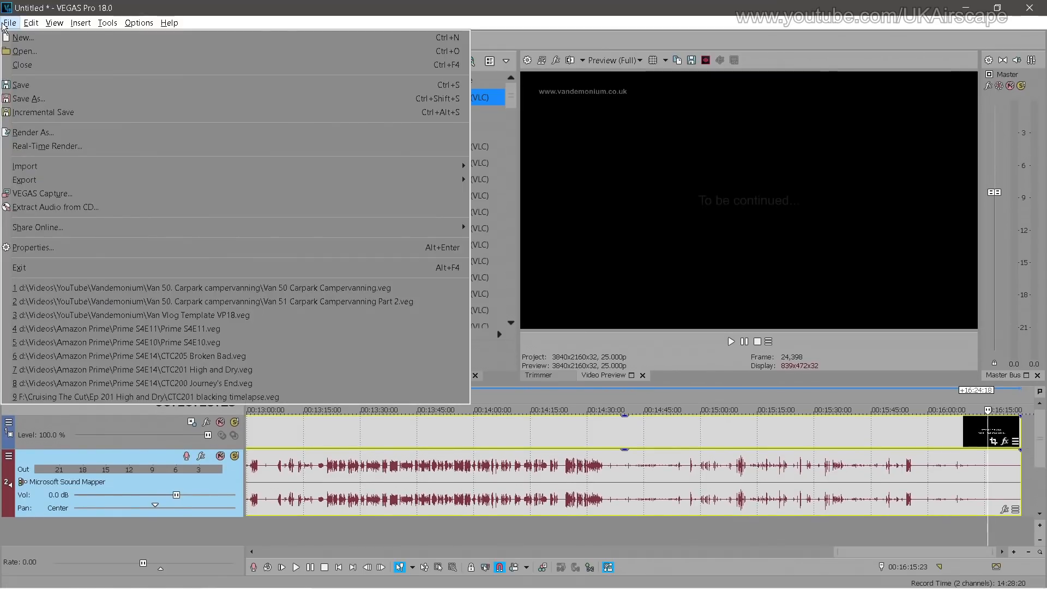
click(401, 289)
click(544, 258)
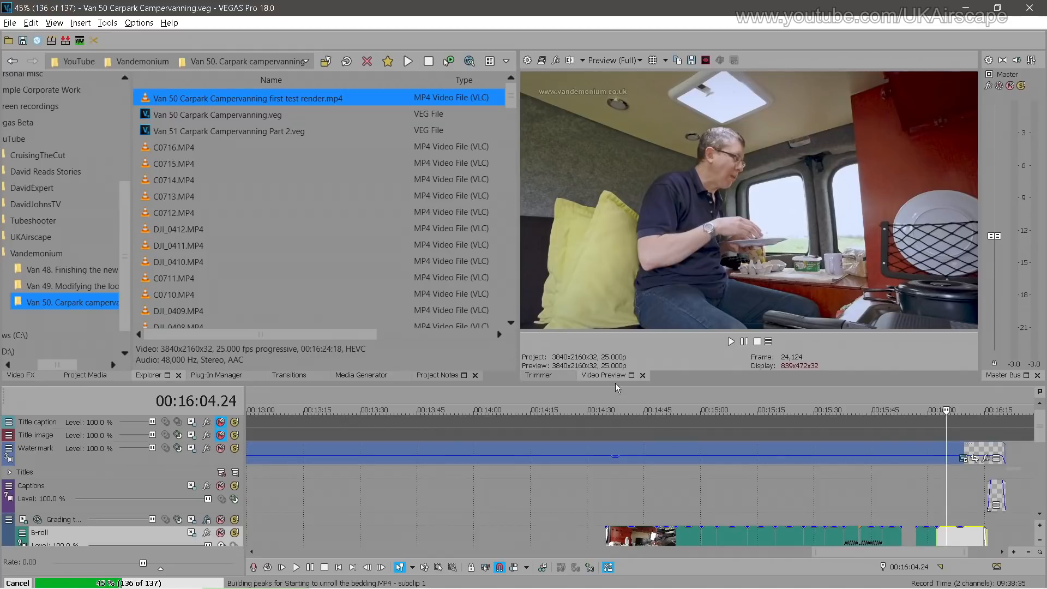
Enlarge the timeline area to show the whole project and set the preview quality to Draft (Full)
drag(615, 383, 615, 325)
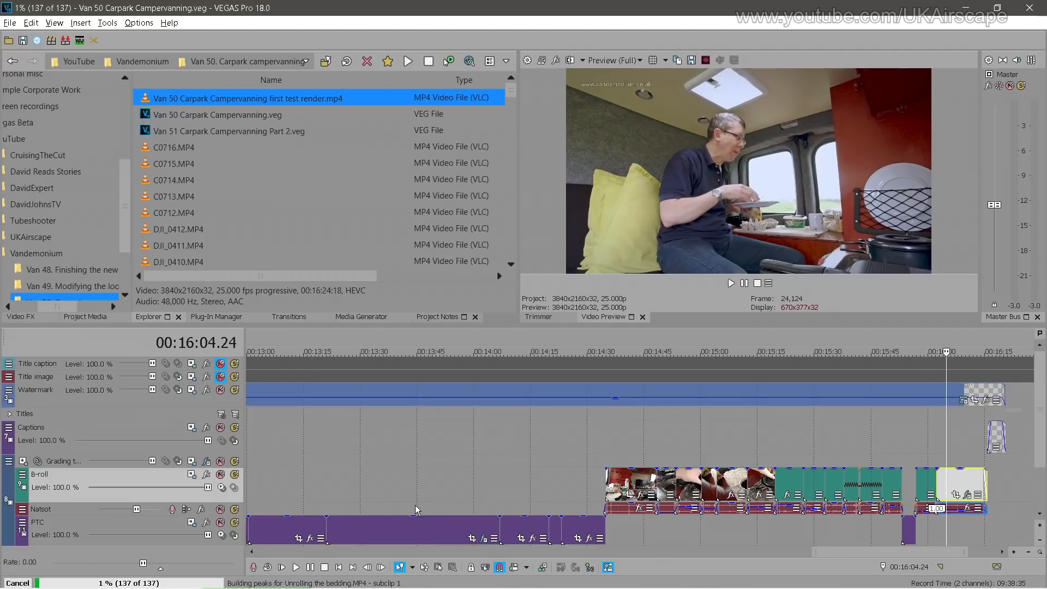
scroll(415, 505, down, 5)
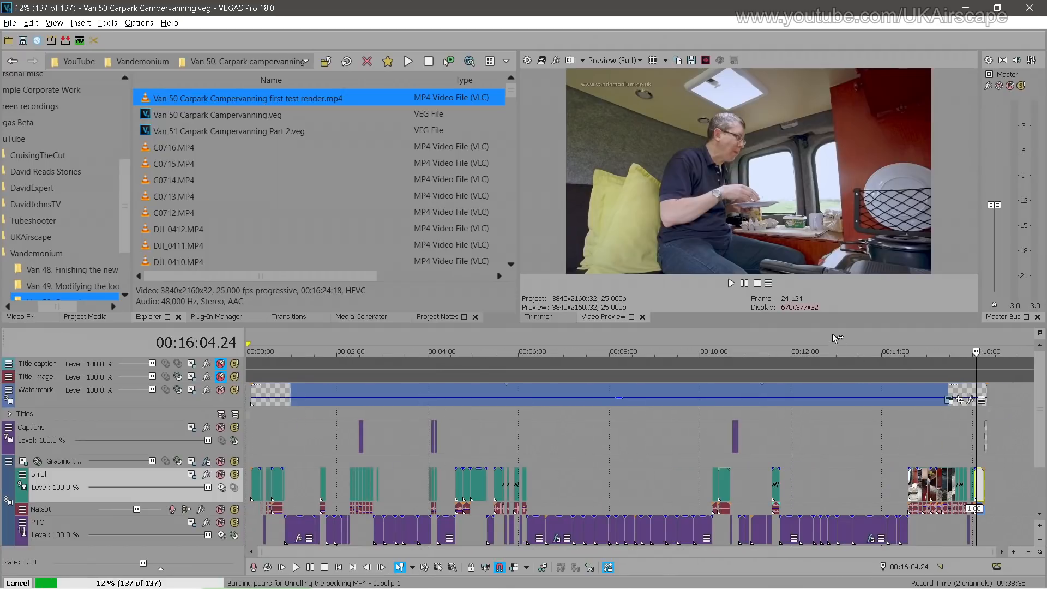
drag(1001, 327, 1001, 302)
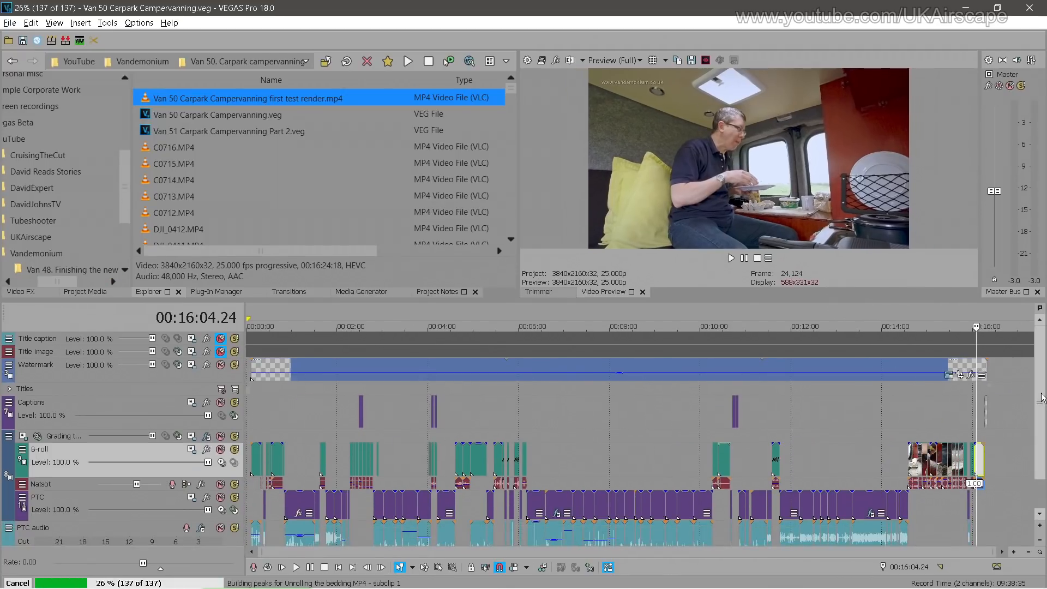
drag(1045, 390, 1045, 430)
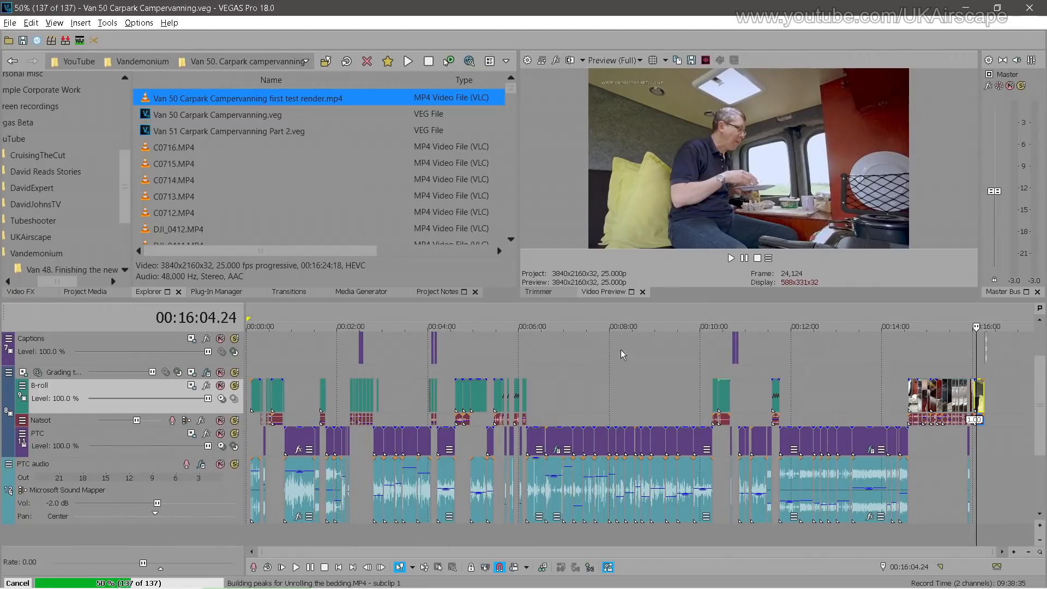
click(613, 60)
mouse_move(643, 77)
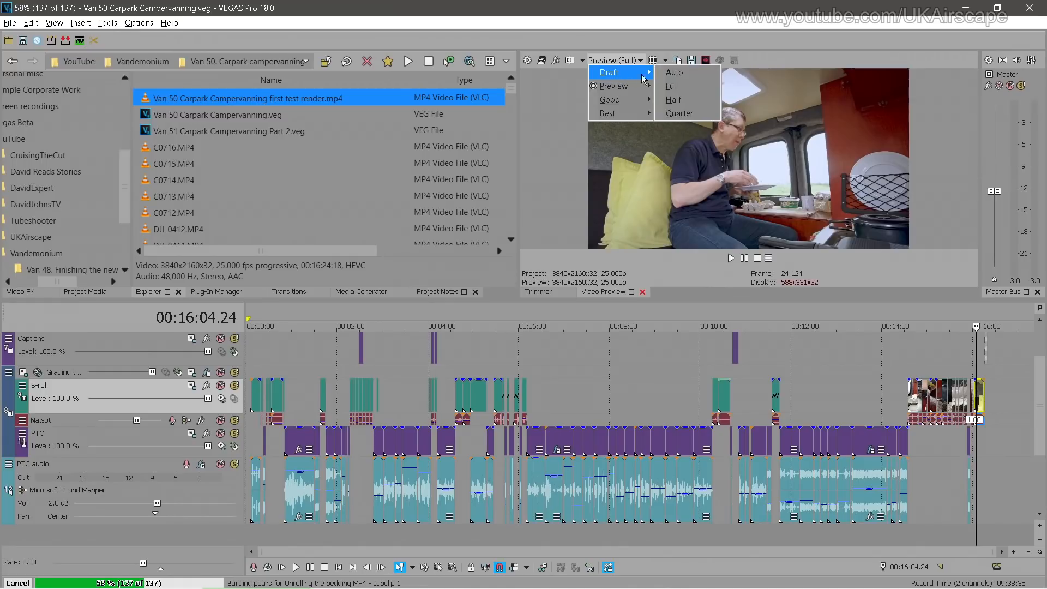
click(672, 86)
Change the opening title caption at about 0:04 to "Vlog 50: Carpark Campervanning (Part 1)" and collapse the Titles track group
key(Home)
scroll(425, 445, up, 15)
scroll(1042, 414, up, 3)
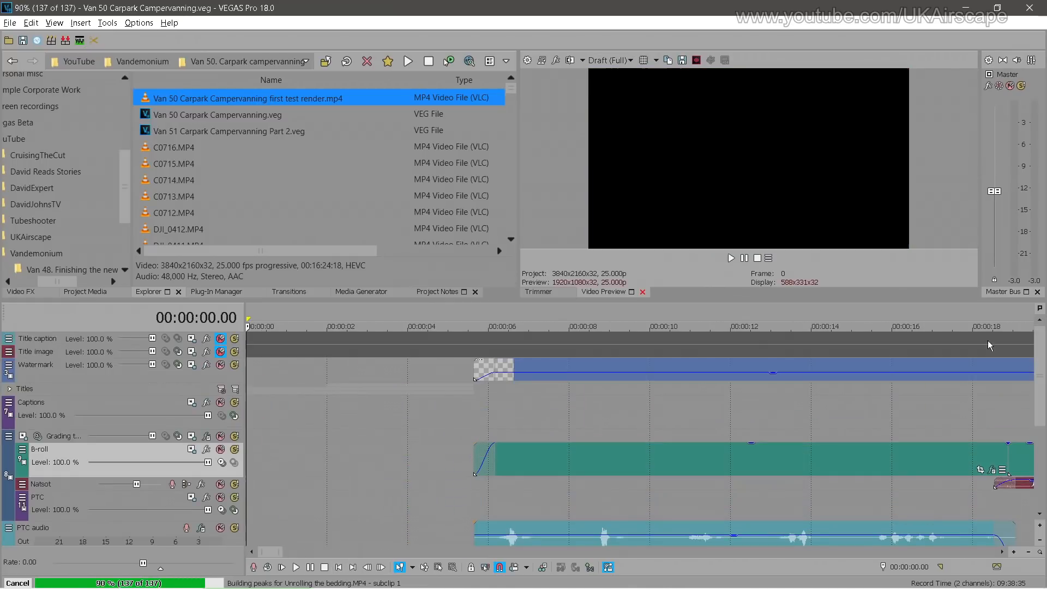
click(440, 417)
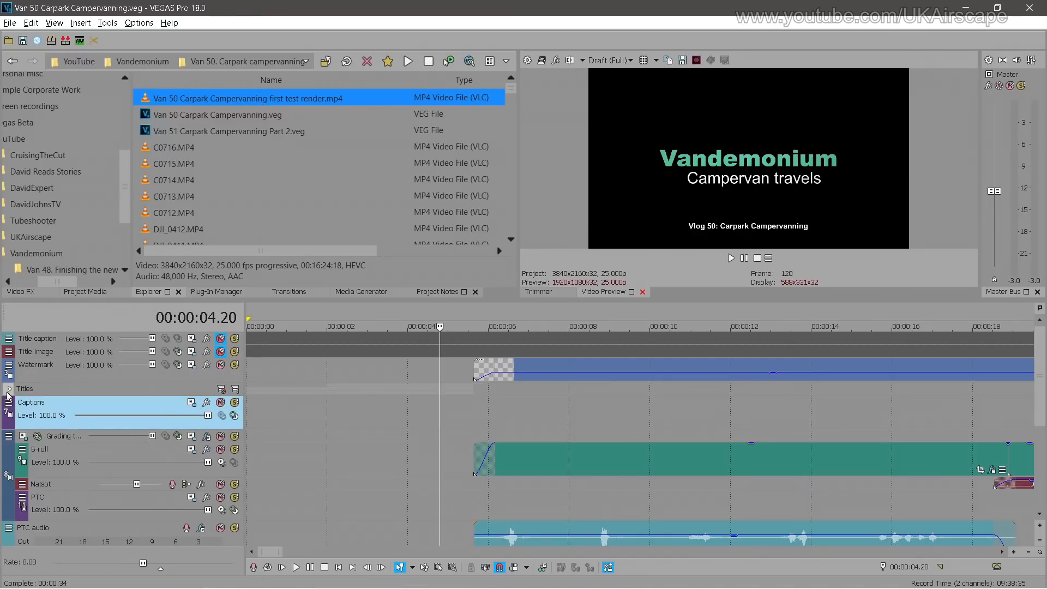
click(8, 390)
click(398, 413)
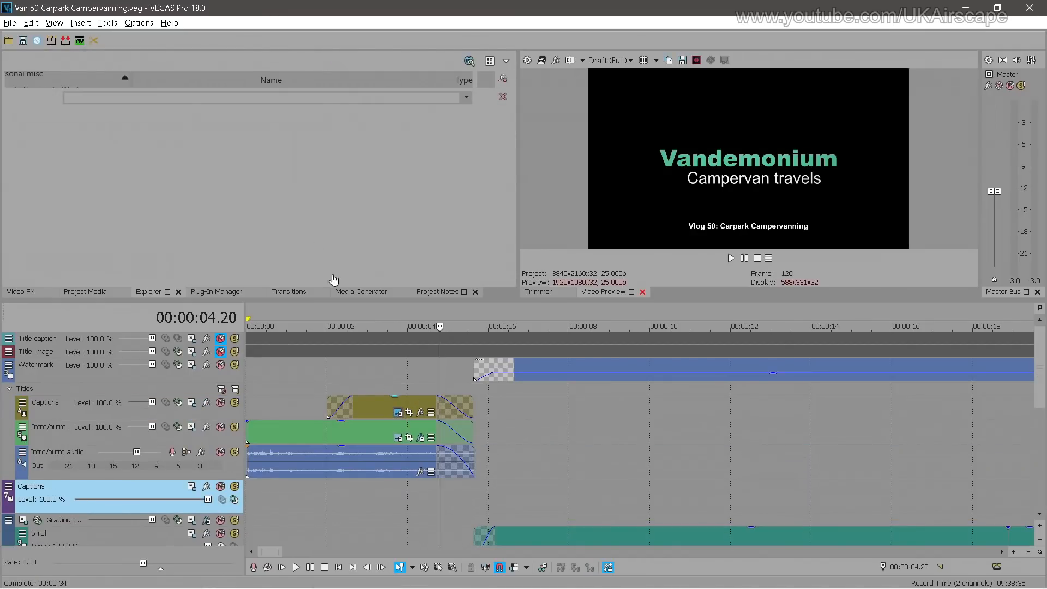
click(250, 178)
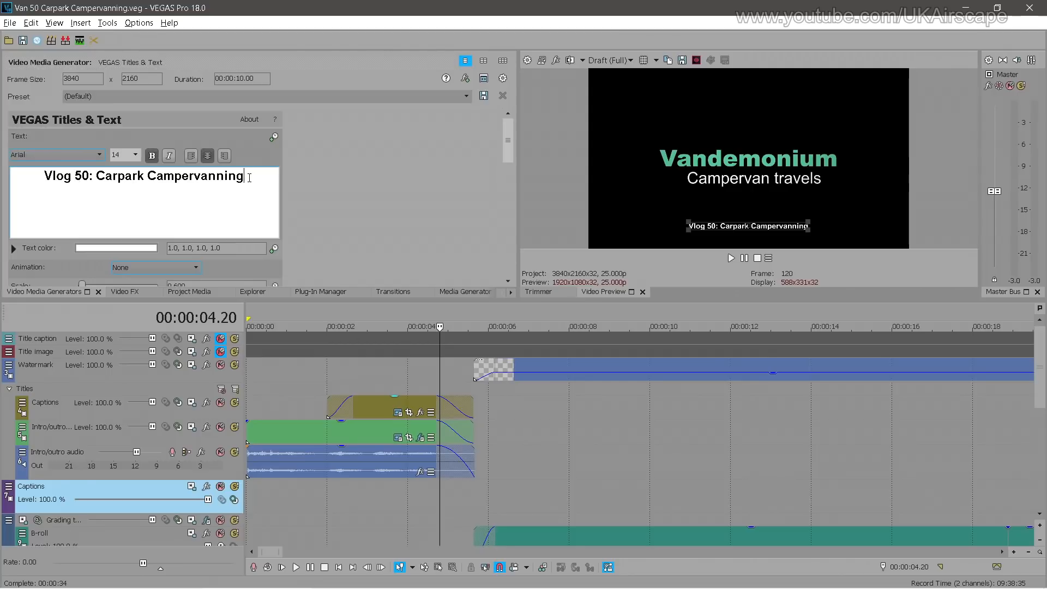
text((Par)
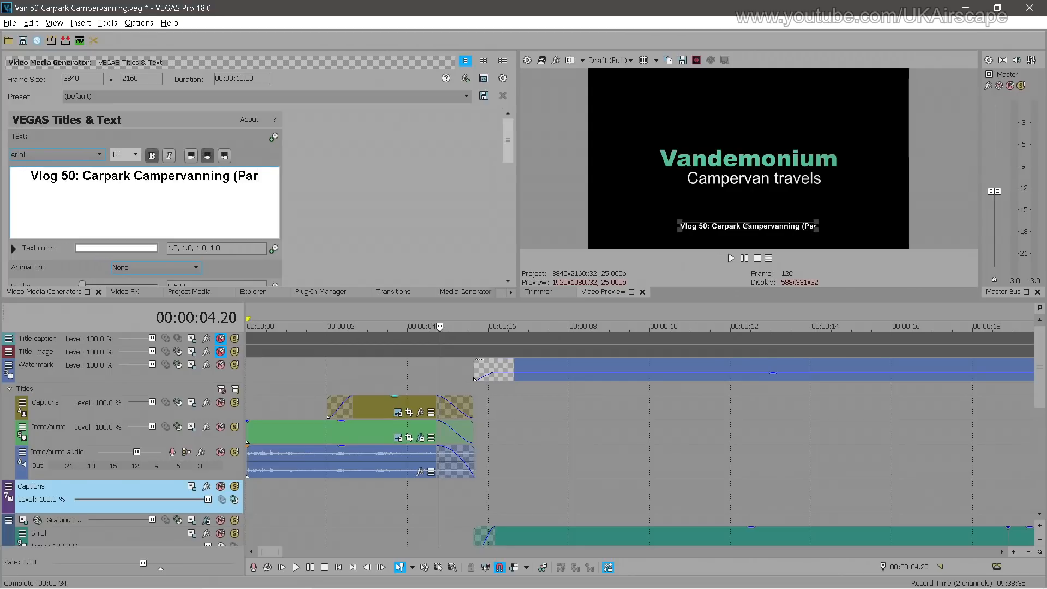
text(t 1))
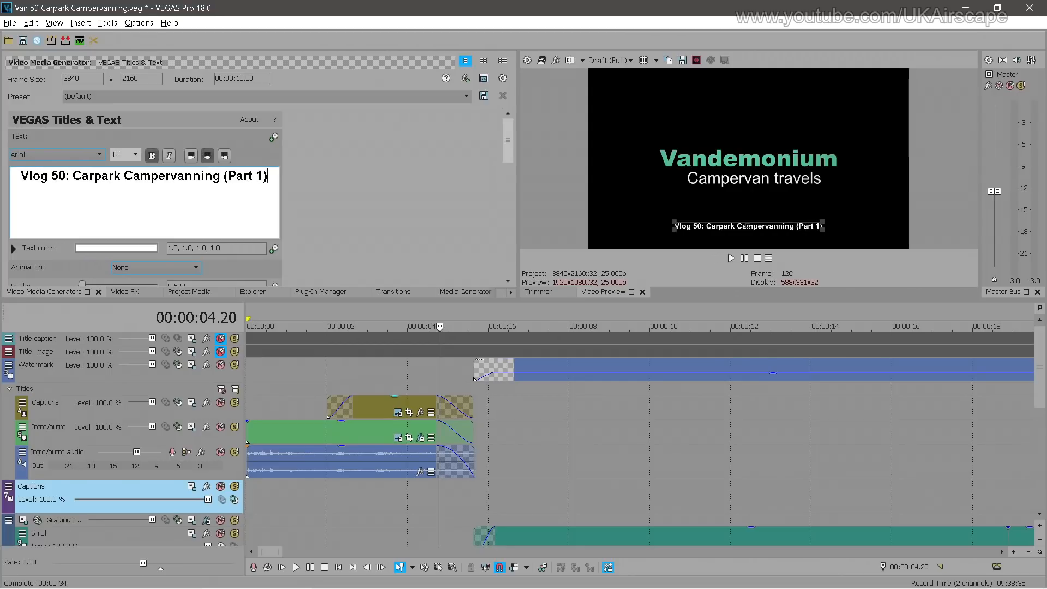
click(98, 292)
click(509, 410)
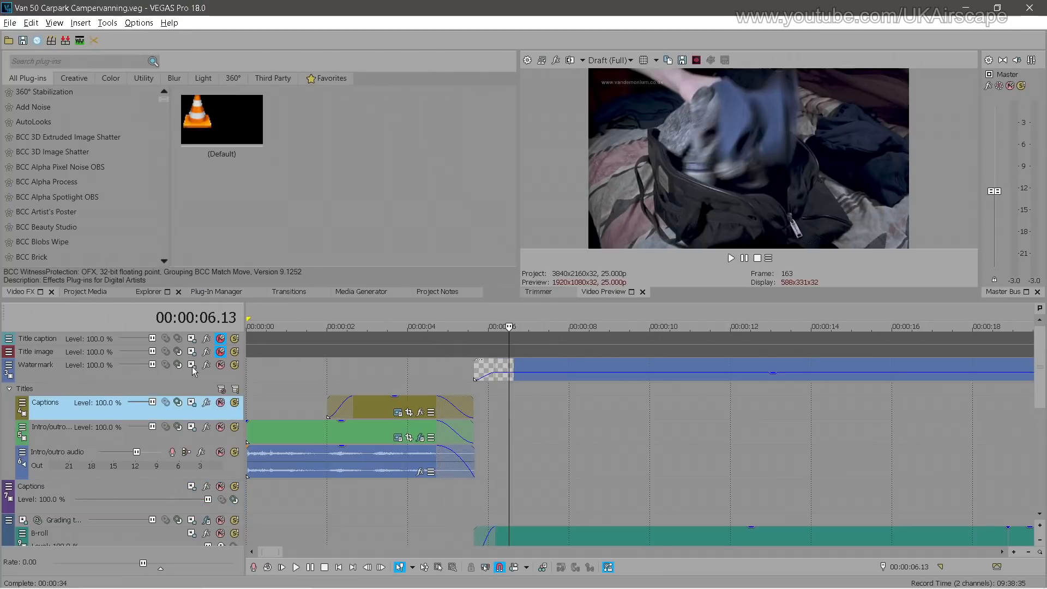
click(8, 389)
Change the tablet clip's caption at about 4:04 on the Captions track to "Watching YouTube - EVMan UK"
click(34, 420)
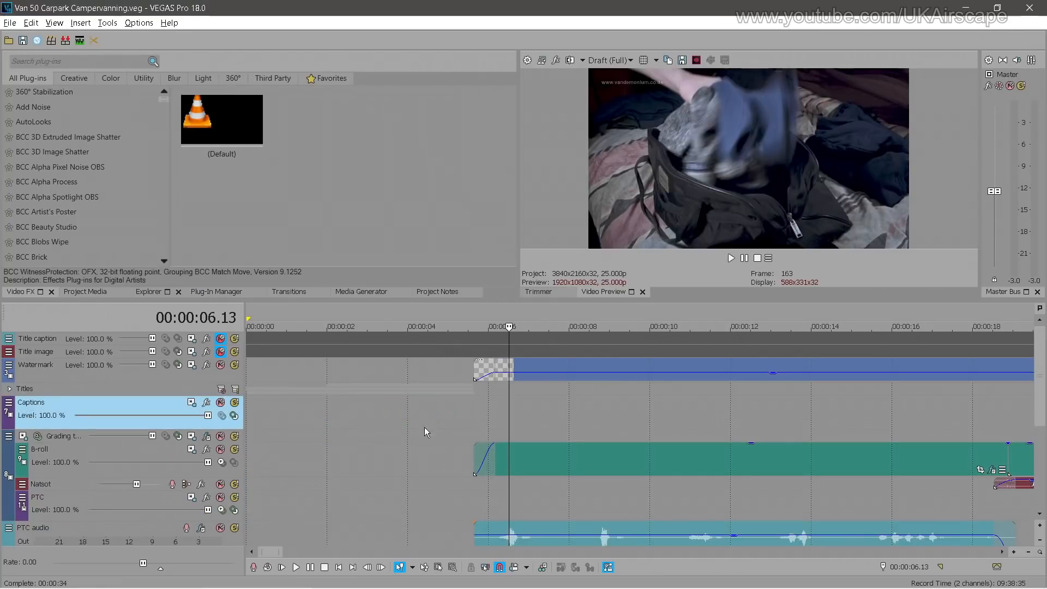
click(511, 413)
key(ctrl+alt+Right)
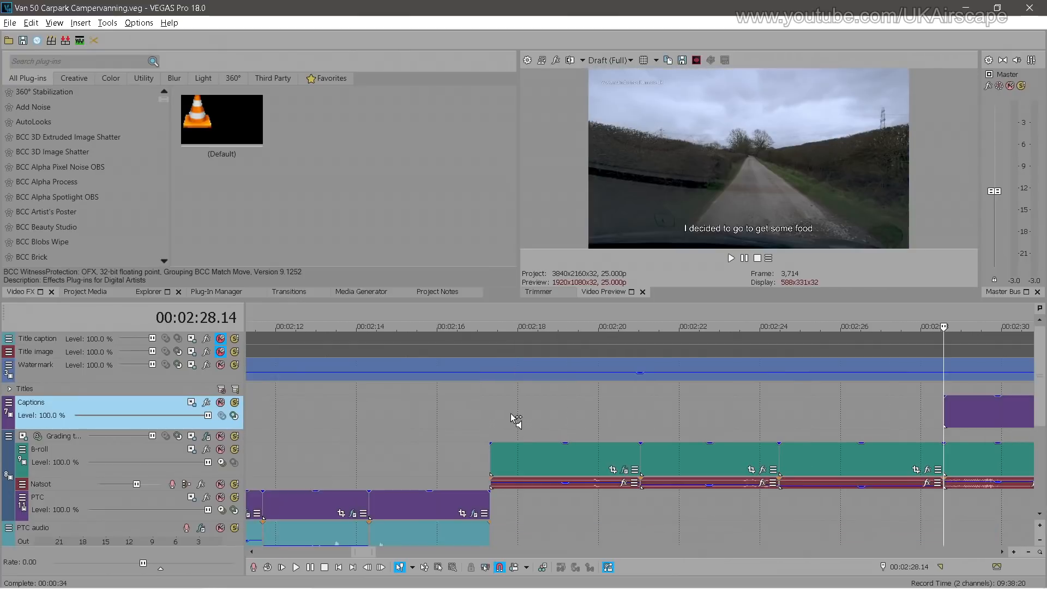
key(ctrl+alt+Right)
key(ctrl+alt+Right)
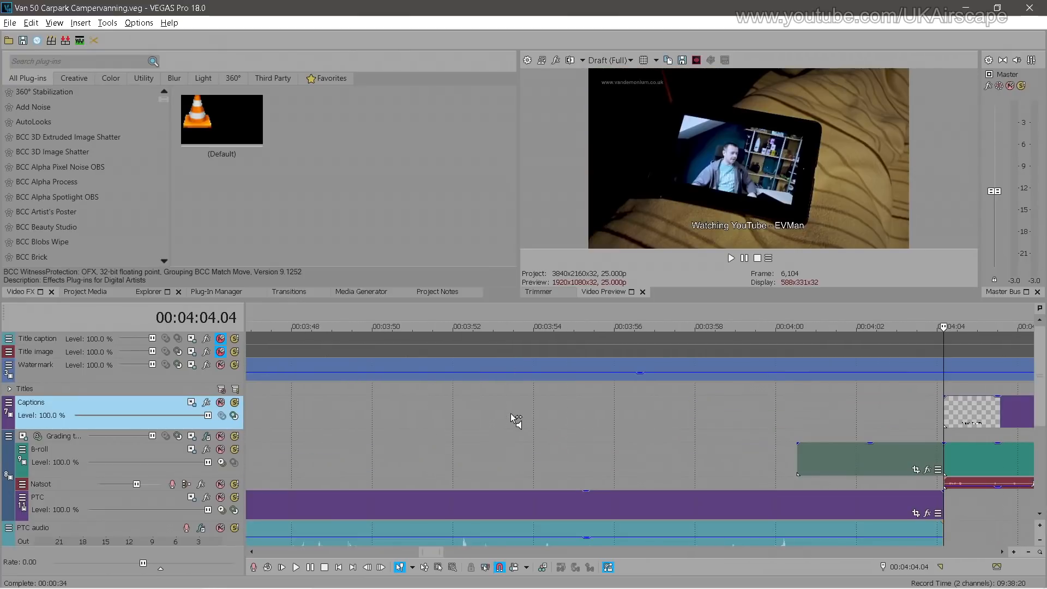
key(Down)
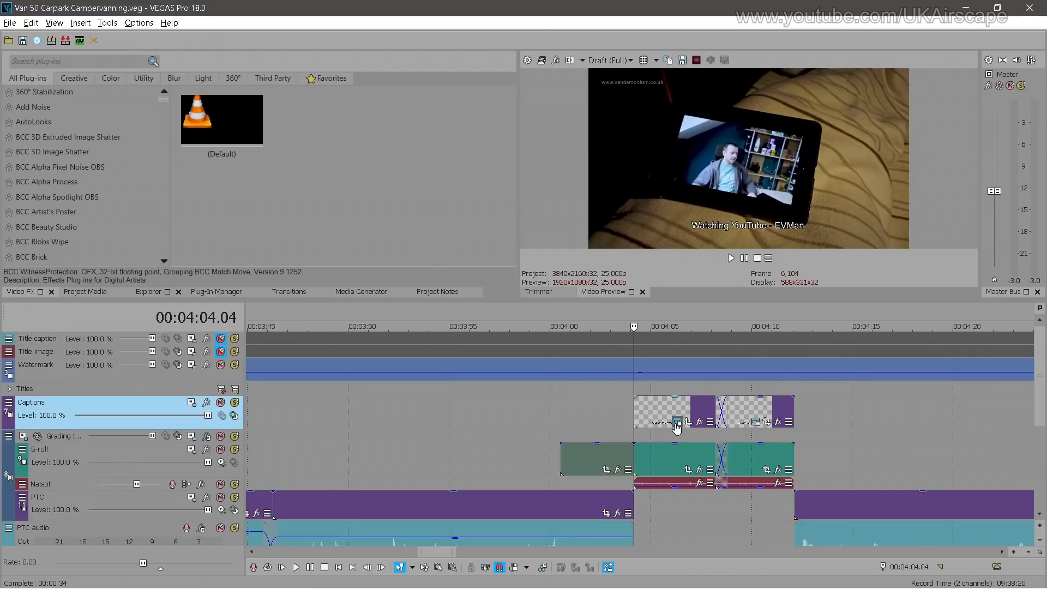
click(676, 423)
text(UK)
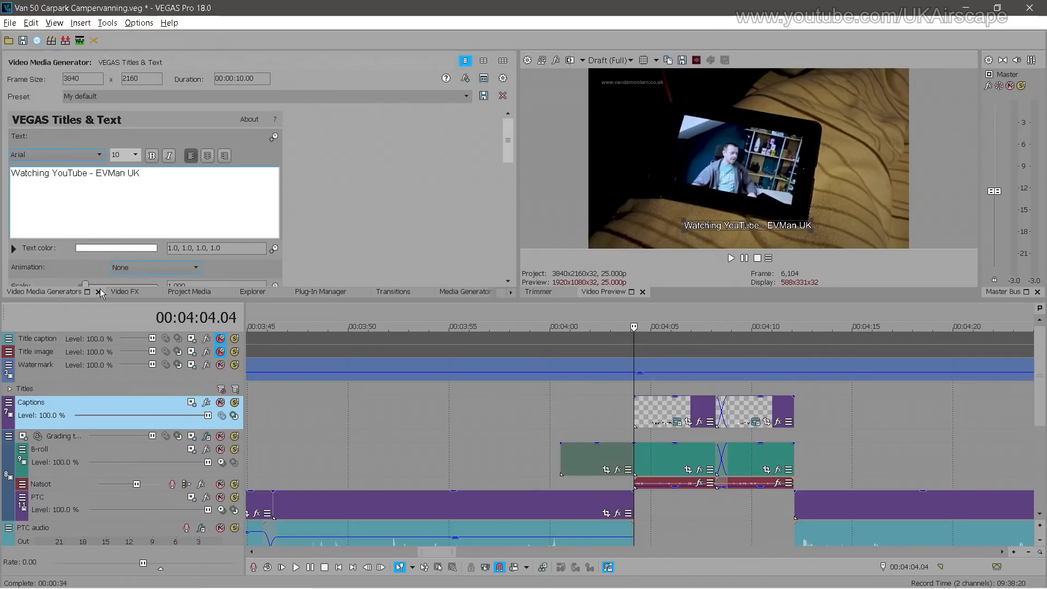
click(99, 292)
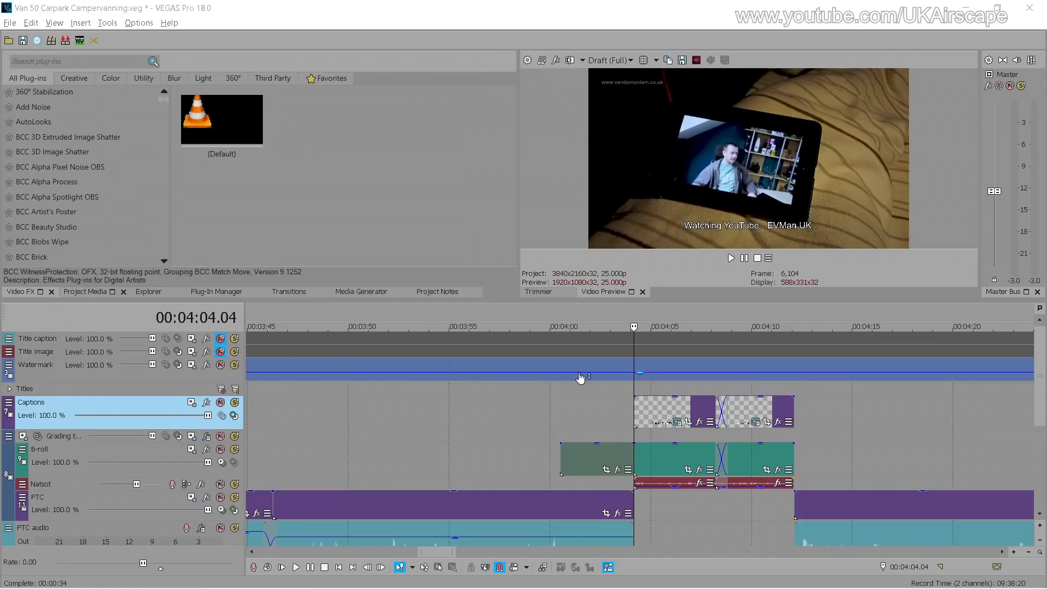
Review the B-roll clips edit by edit, from the bag clip at about 0:14 to the pizza clip at about 6:00
scroll(555, 417, down, 10)
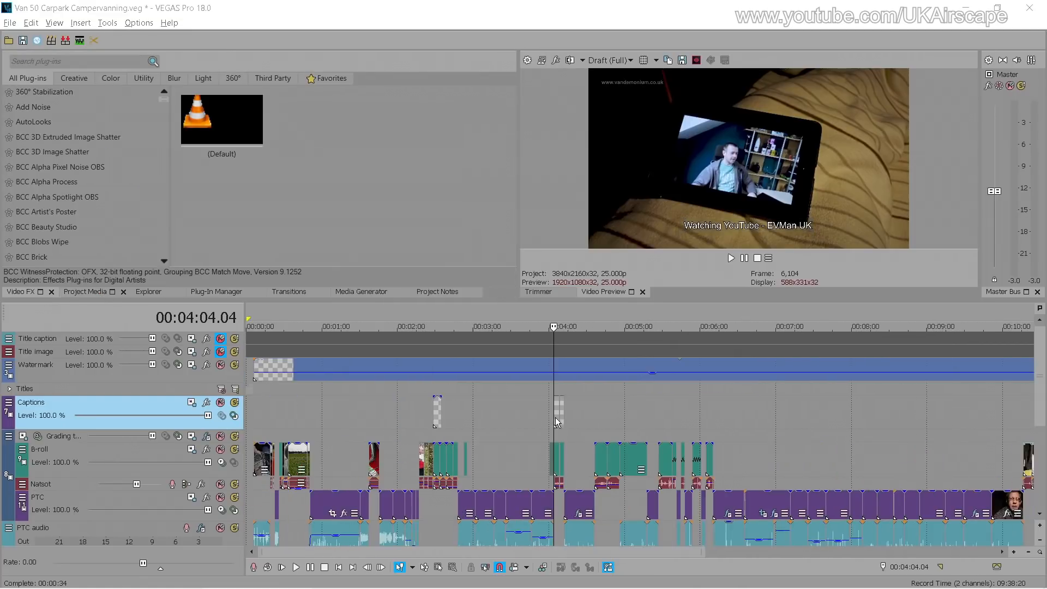
click(265, 428)
scroll(265, 428, up, 10)
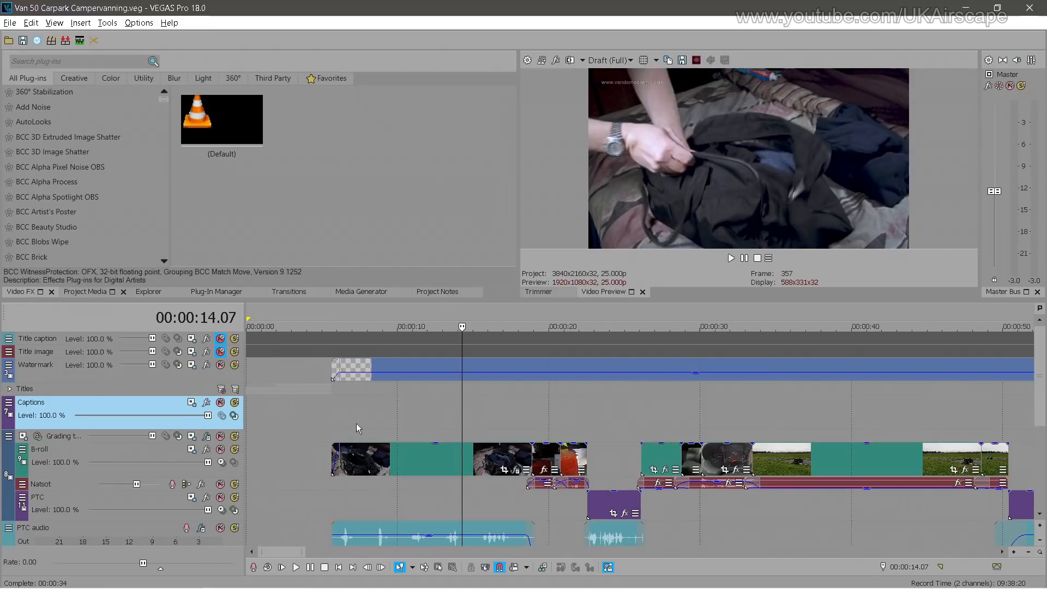
drag(1041, 377, 1042, 409)
click(814, 401)
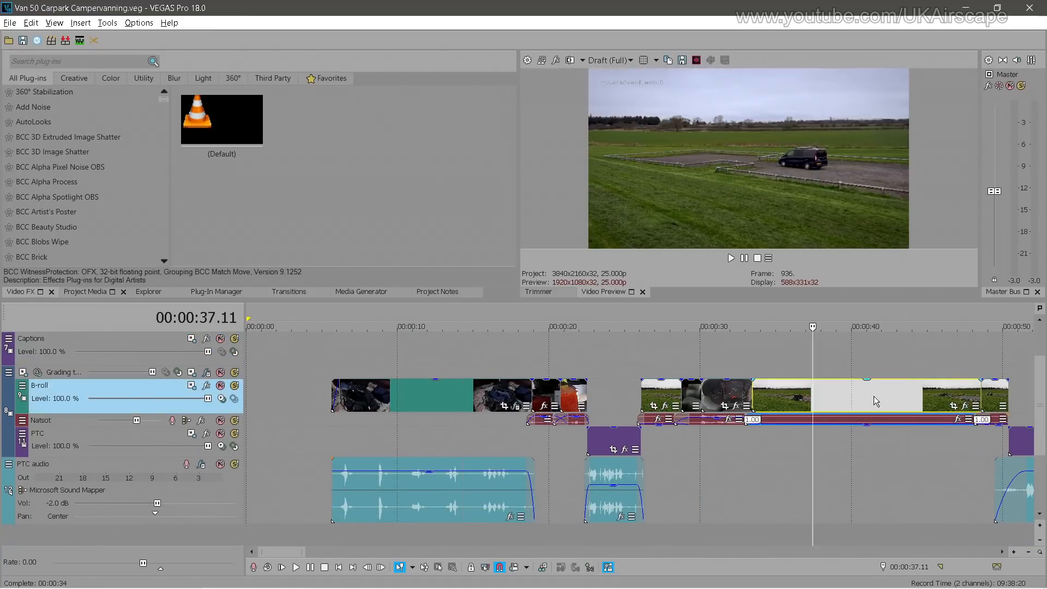
scroll(785, 401, down, 2)
click(754, 397)
key(ctrl+alt+Right)
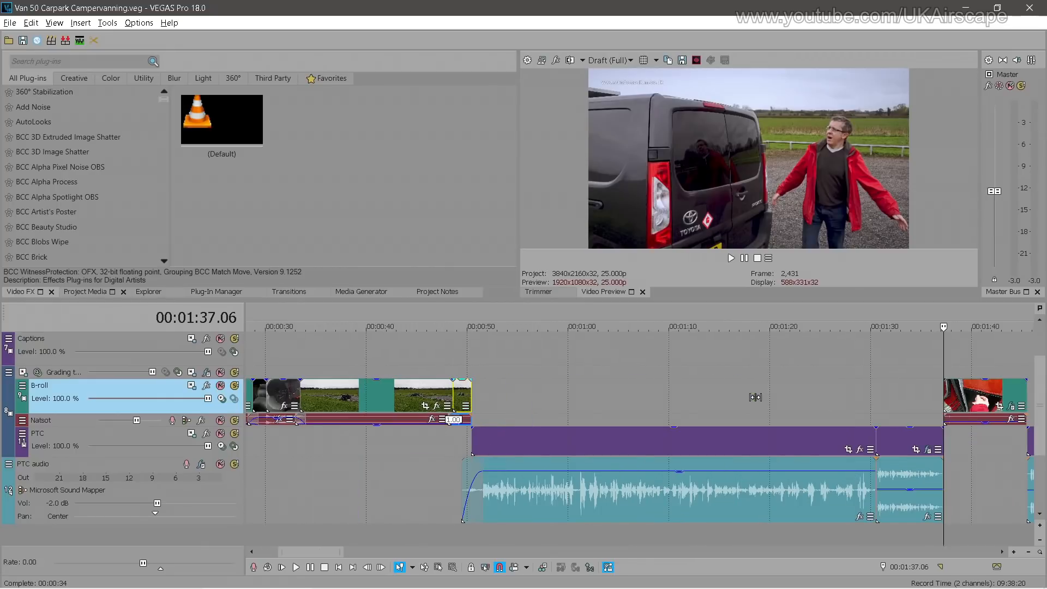
key(ctrl+alt+Right)
key(ctrl+alt+Right)
key(ctrl+alt+Right)
key(ctrl+alt+Right)
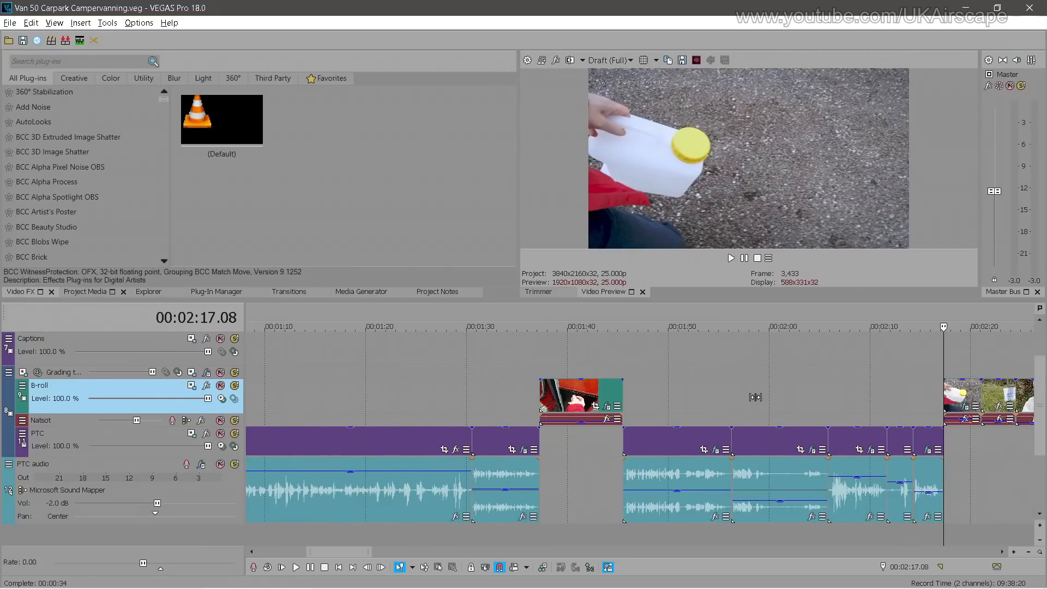
key(ctrl+alt+Right)
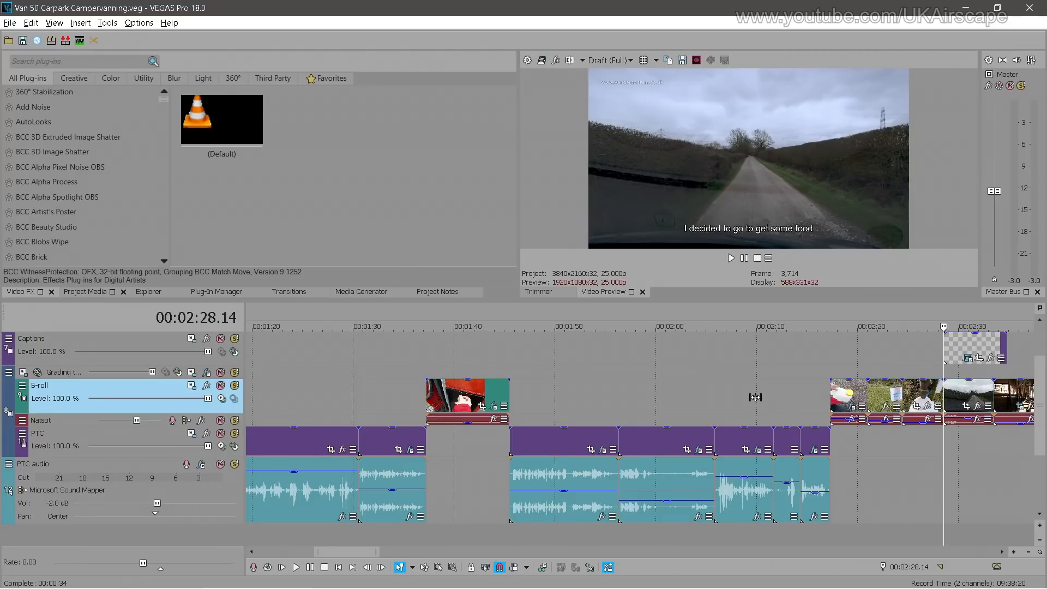
key(ctrl+alt+Right)
key(ctrl+alt+Right)
key(ctrl+alt+Right)
key(ctrl+alt+Right)
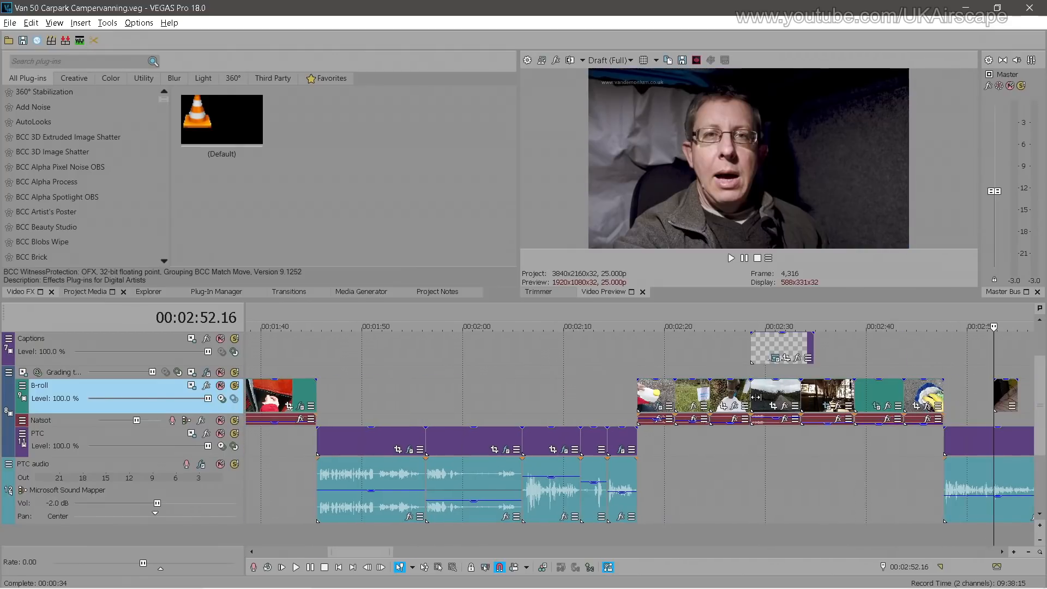
key(ctrl+alt+Right)
key(ctrl+alt+Right)
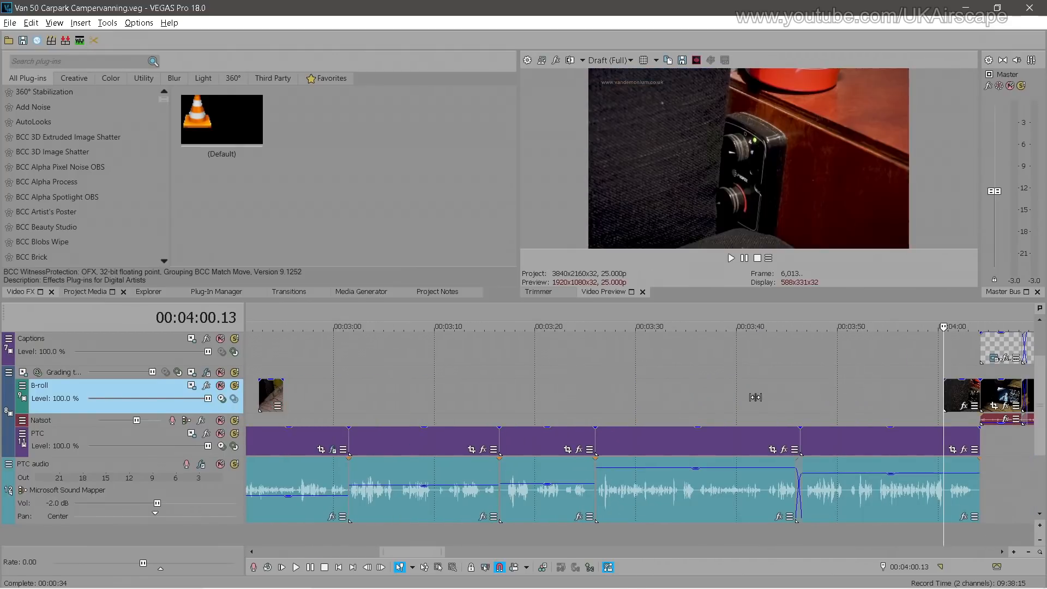
key(ctrl+alt+Right)
key(ctrl+alt+Right)
key(ctrl+alt+Right)
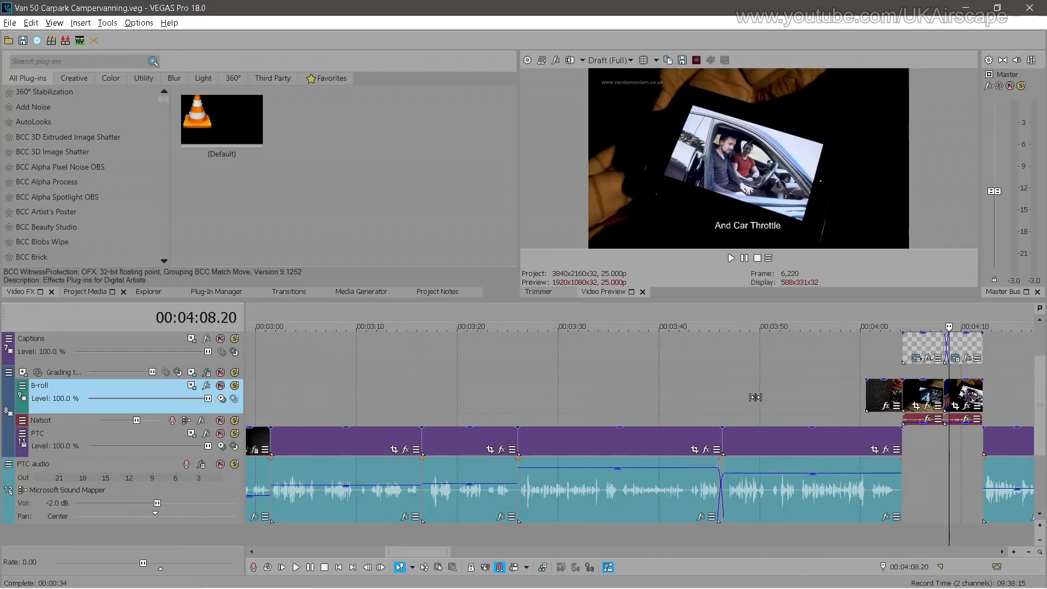
key(ctrl+alt+Right)
key(ctrl+alt+Right)
key(ctrl+alt+Right)
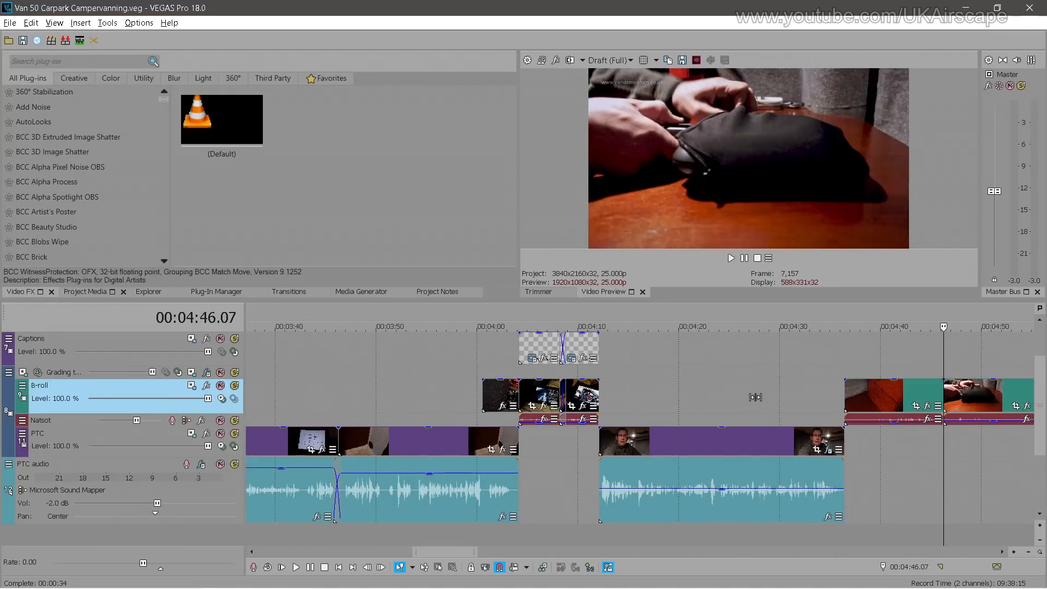
key(ctrl+alt+Right)
key(ctrl+alt+Right)
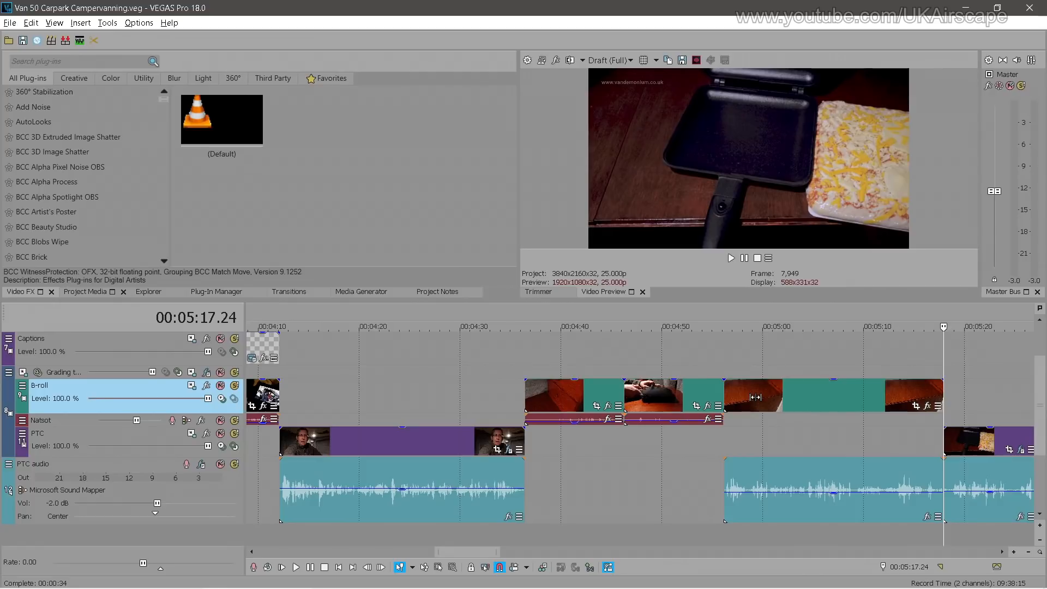
key(ctrl+alt+Right)
key(ctrl+alt+Right)
key(ctrl+alt+Right)
key(ctrl+alt+Right)
key(ctrl+alt+Right)
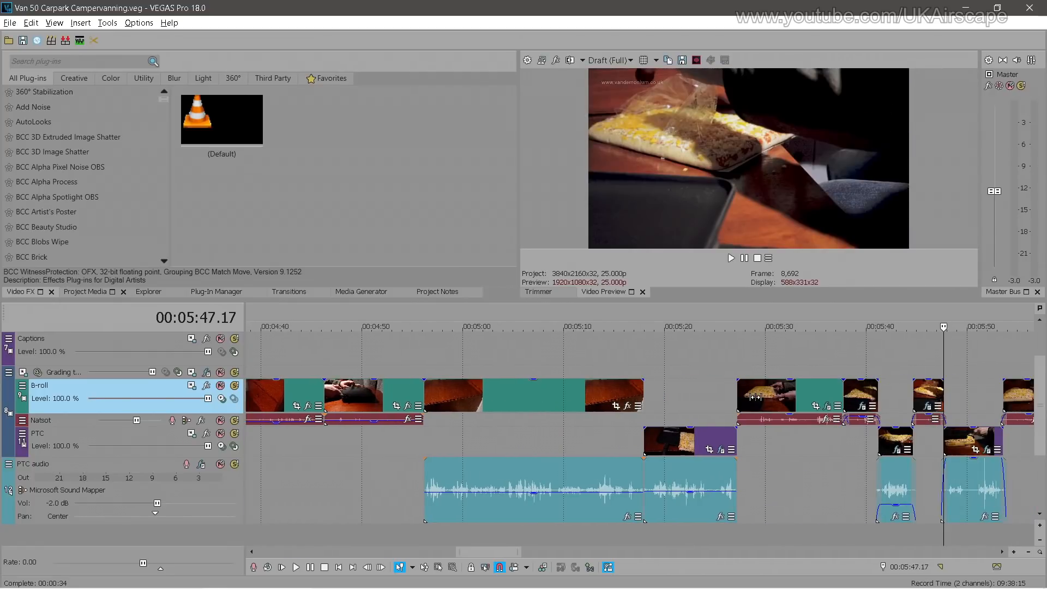
key(ctrl+alt+Right)
key(ctrl+alt+Right)
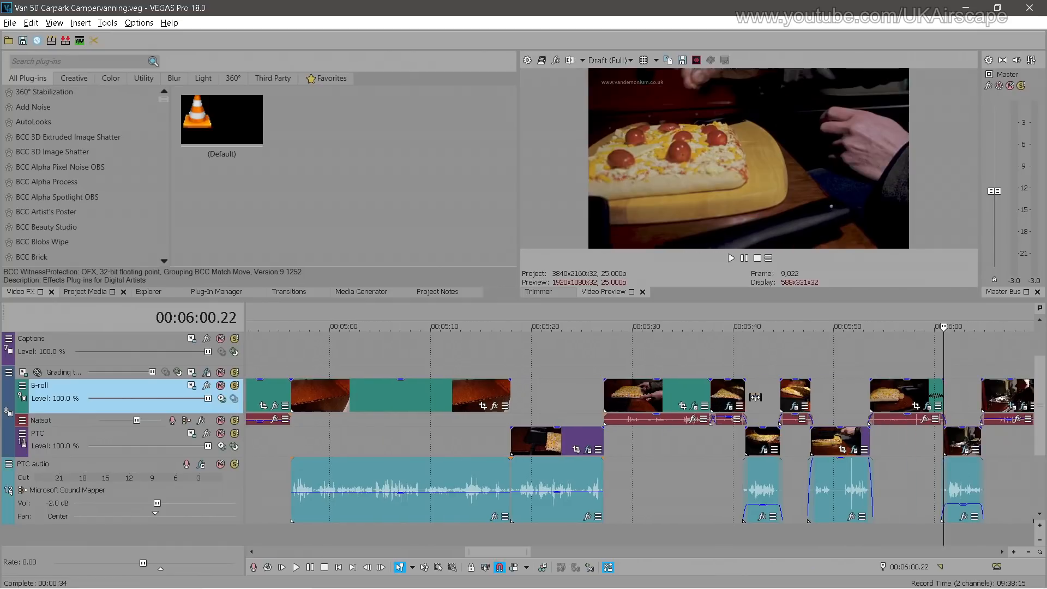
Compare the pizza preparation clips on the B-roll and PTC tracks between about 6:00 and 5:37
key(ctrl+alt+Right)
key(ctrl+alt+Left)
key(ctrl+alt+Right)
key(ctrl+alt+Left)
key(ctrl+alt+Left)
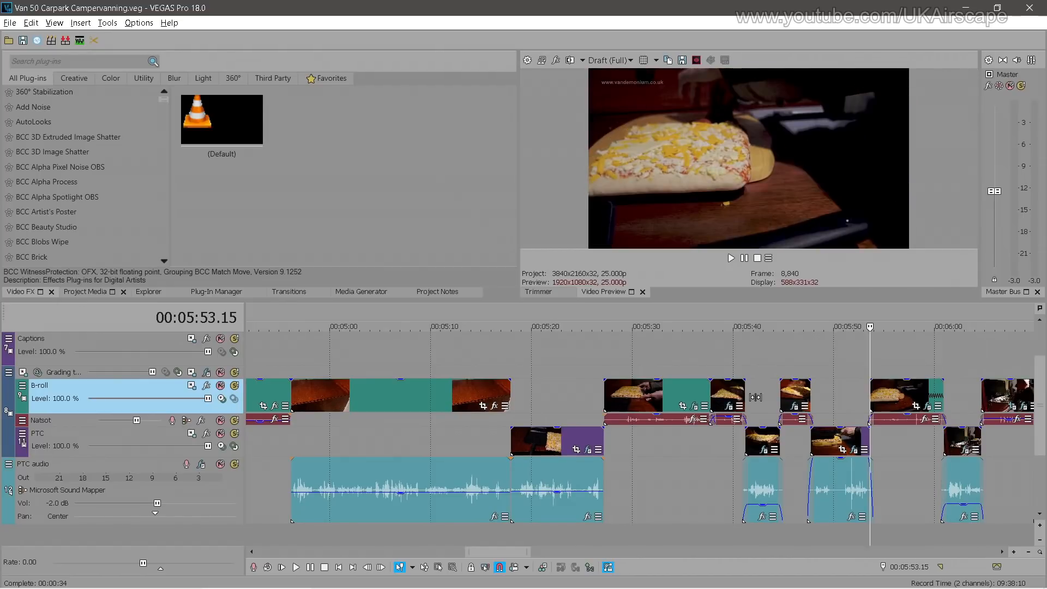
key(ctrl+alt+Left)
key(ctrl+alt+Left)
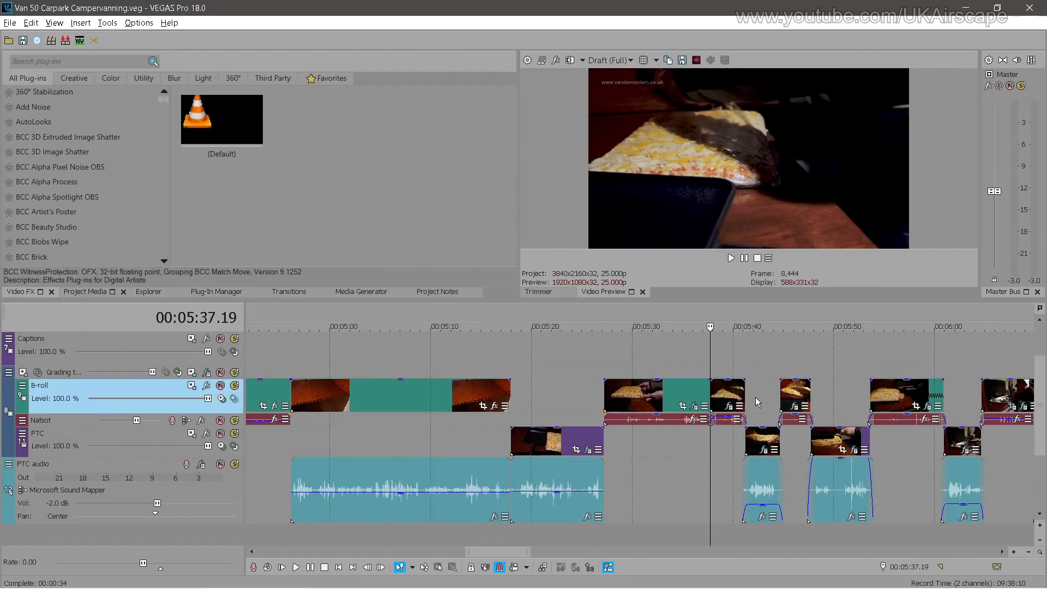
Check the cuts between the B-roll and PTC pizza clips at frame level from about 5:37 to 5:47
scroll(755, 402, up, 3)
scroll(491, 403, down, 3)
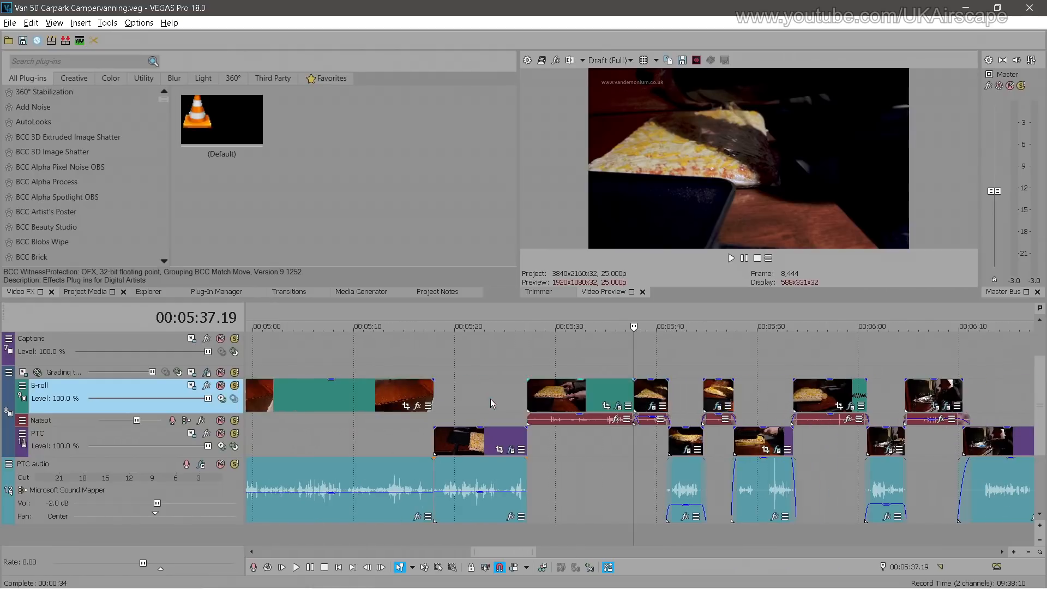
click(400, 404)
click(667, 397)
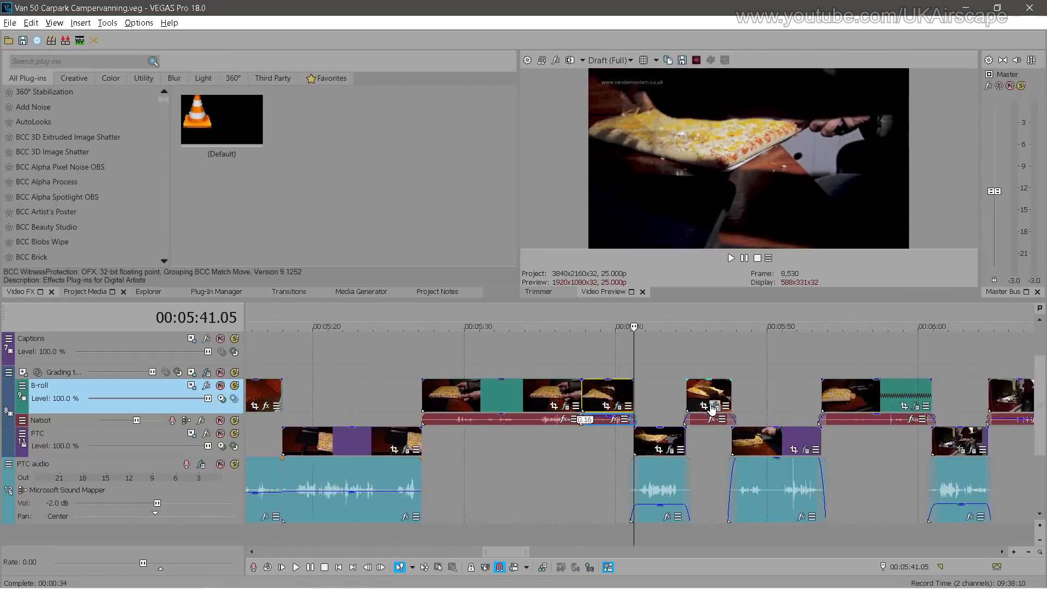
scroll(712, 411, up, 10)
scroll(712, 410, down, 10)
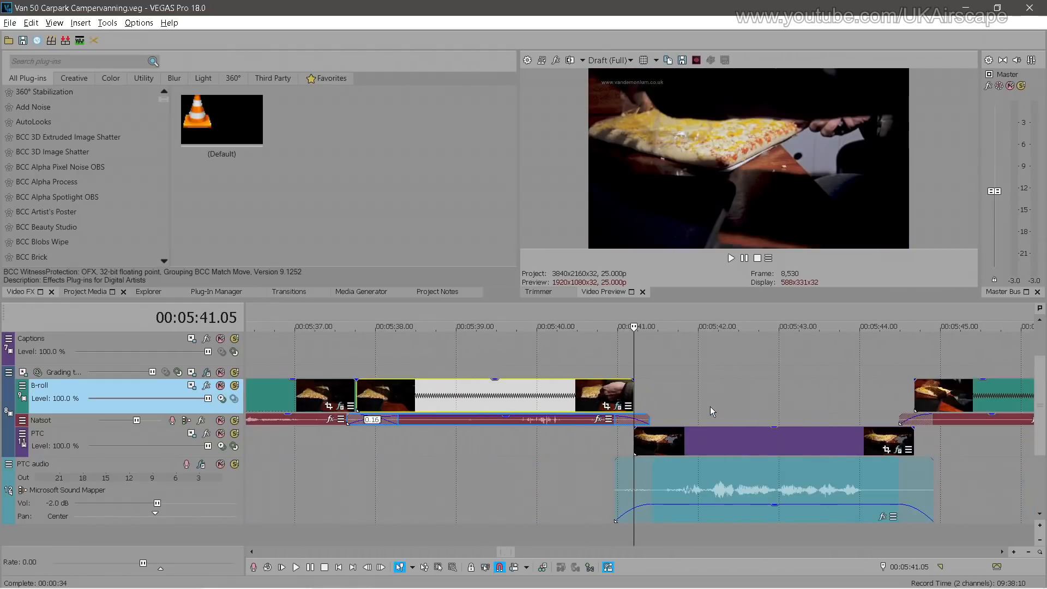
click(749, 401)
scroll(749, 400, up, 8)
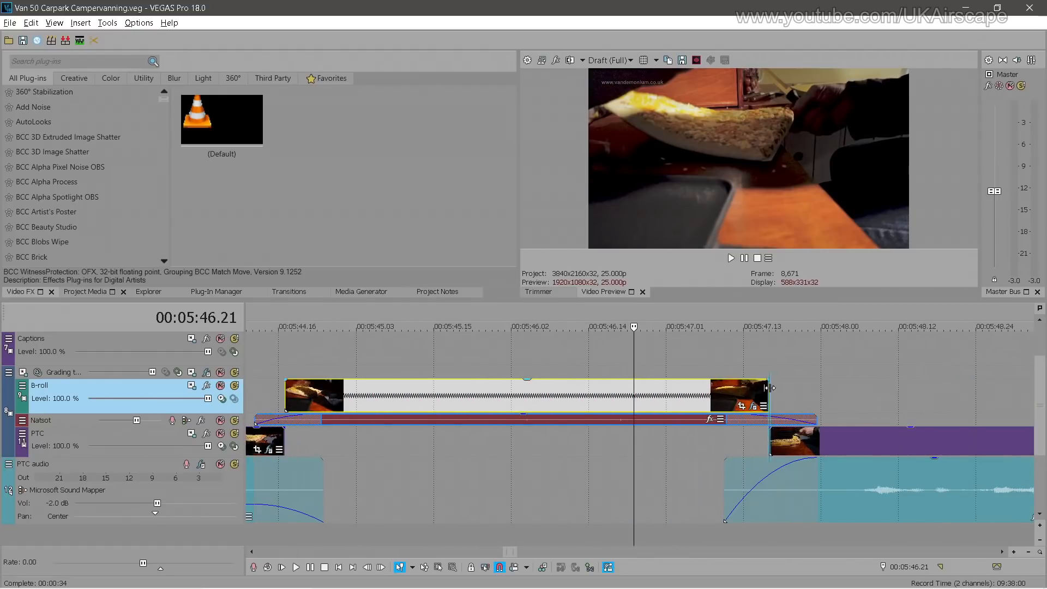
click(770, 388)
scroll(813, 390, down, 4)
scroll(812, 389, down, 3)
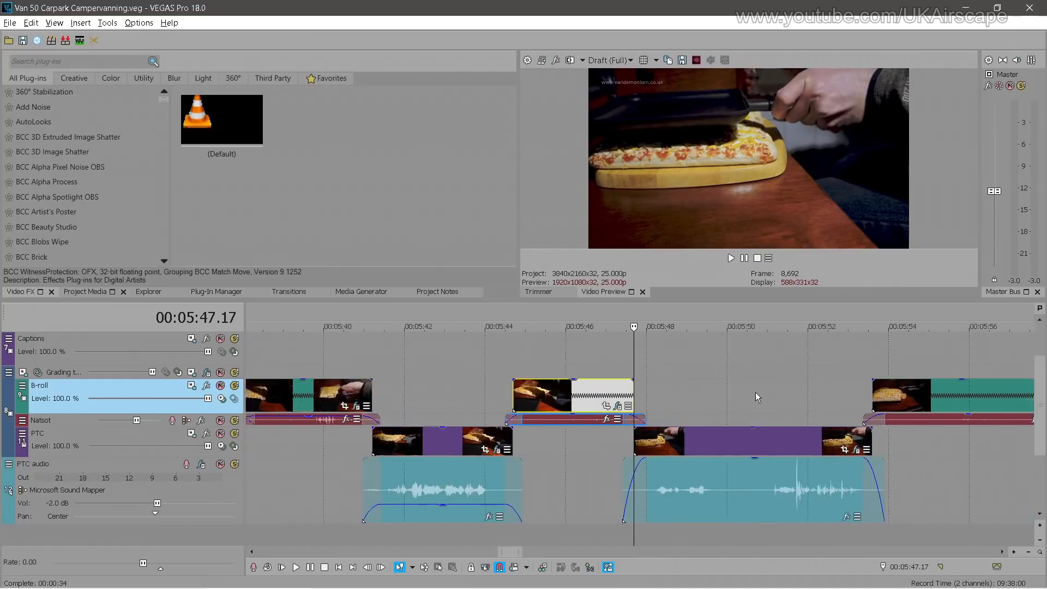
Inspect the start of the uncooked pizza B-roll clip at 5:53.15 at frame level
scroll(755, 393, down, 1)
click(545, 393)
scroll(627, 391, up, 10)
scroll(630, 394, down, 10)
click(815, 391)
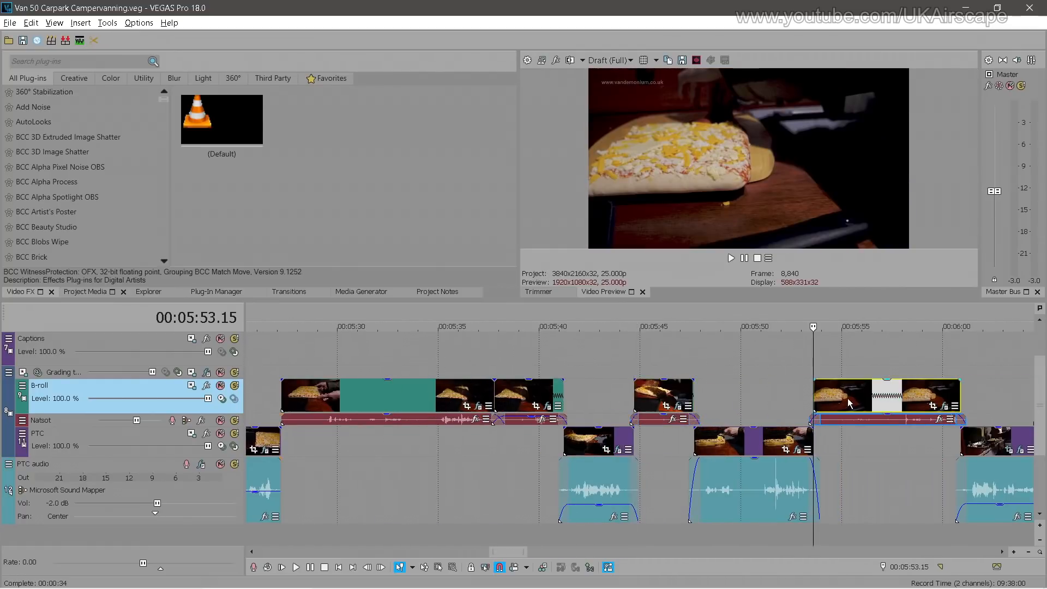
scroll(846, 402, up, 10)
scroll(791, 403, down, 11)
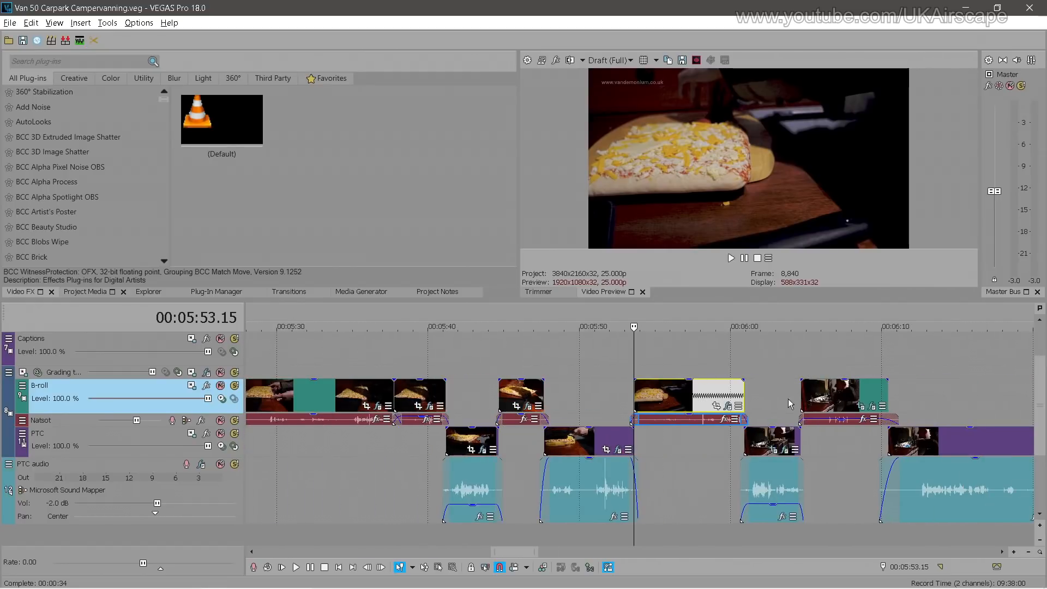
Ripple-trim the end of the pizza B-roll clip to the frame at 6:00.22 and recheck its start at 5:53.15
click(751, 400)
scroll(764, 399, up, 10)
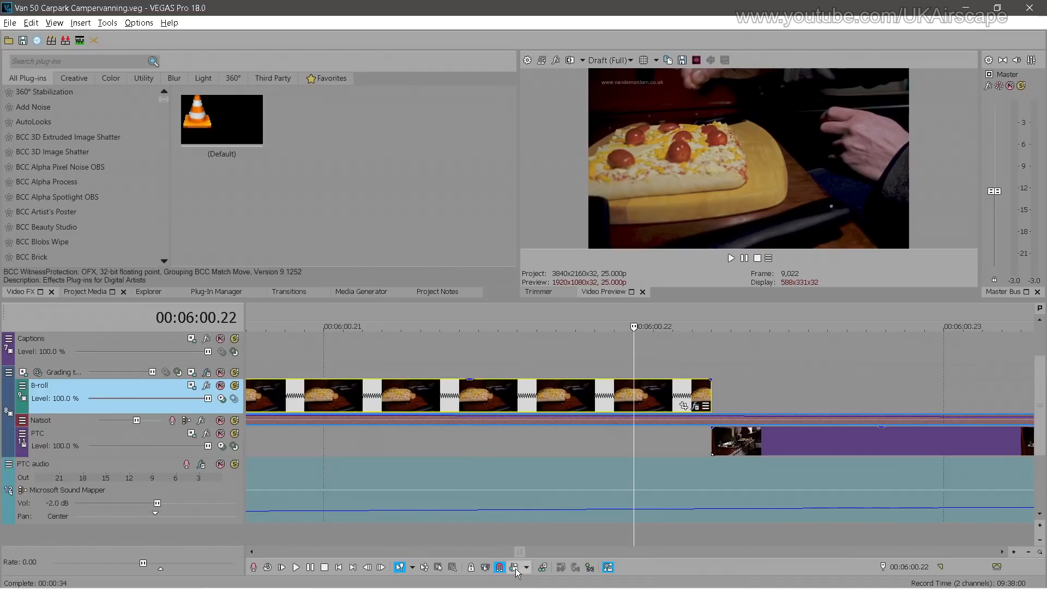
scroll(698, 395, down, 10)
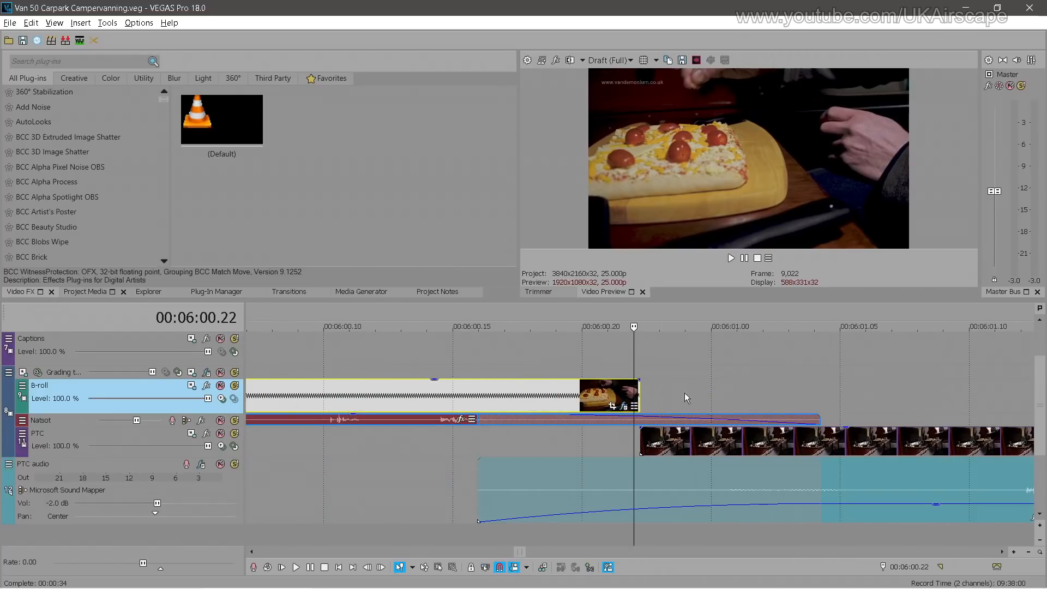
drag(638, 394, 635, 393)
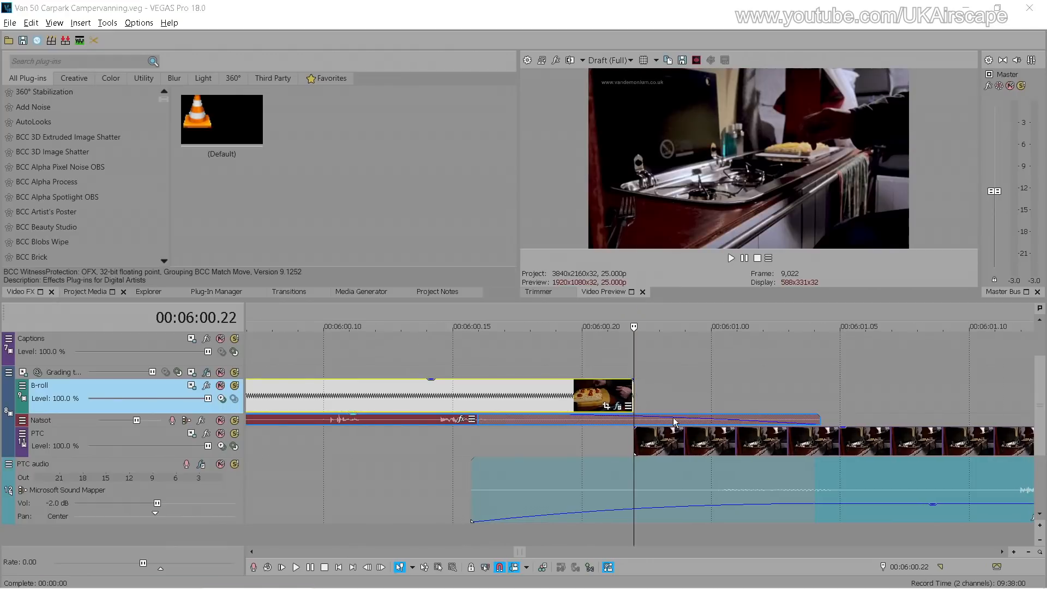
scroll(667, 422, down, 10)
click(528, 390)
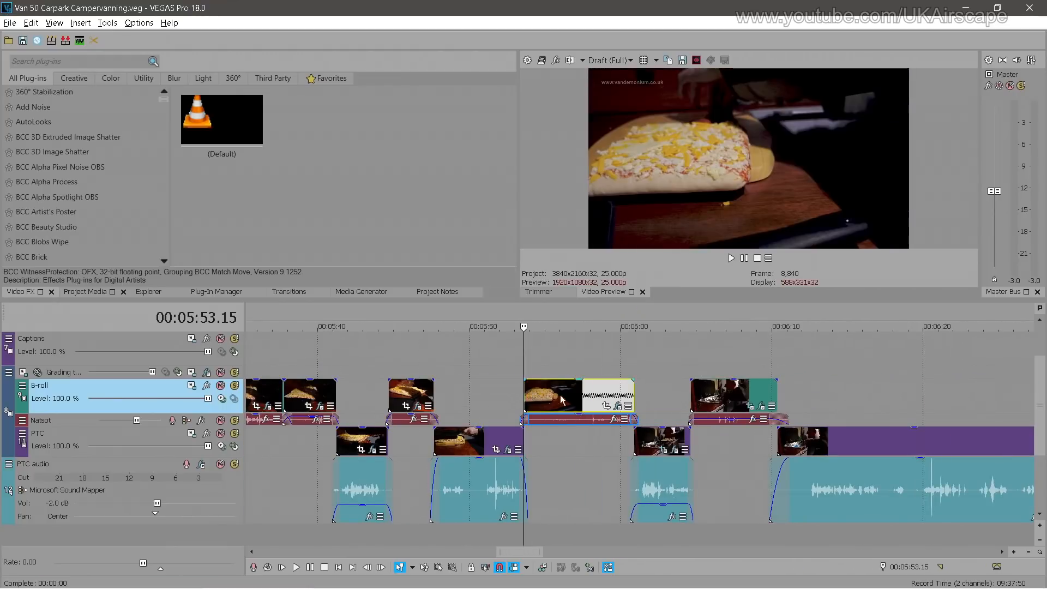
scroll(579, 398, up, 6)
scroll(580, 398, down, 6)
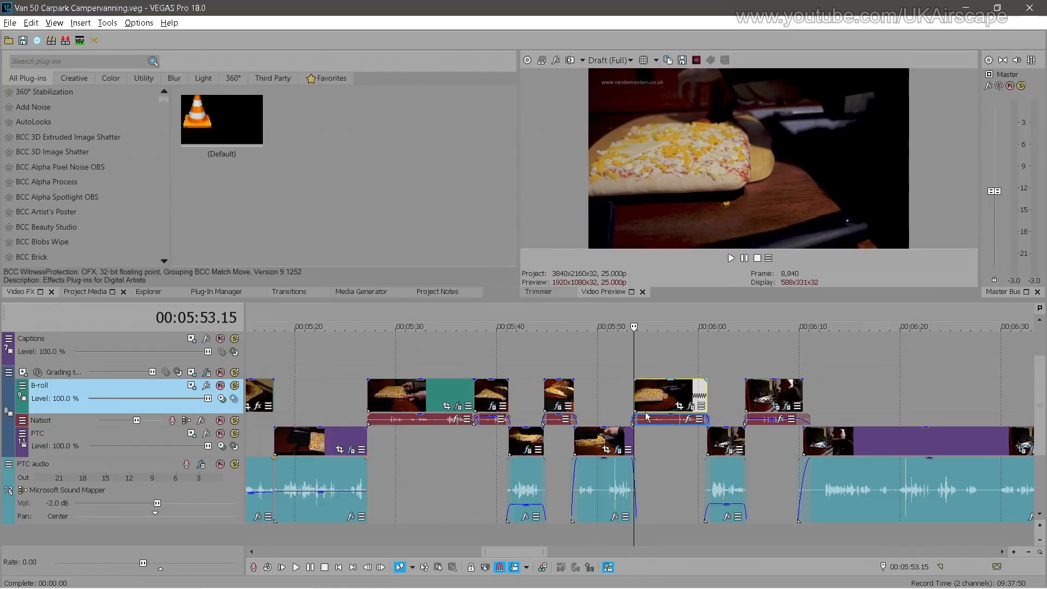
Align the start of the cooker B-roll clip and the end of the preceding PTC clip to the frame at 6:04.16
click(747, 394)
scroll(748, 394, up, 6)
scroll(748, 395, up, 8)
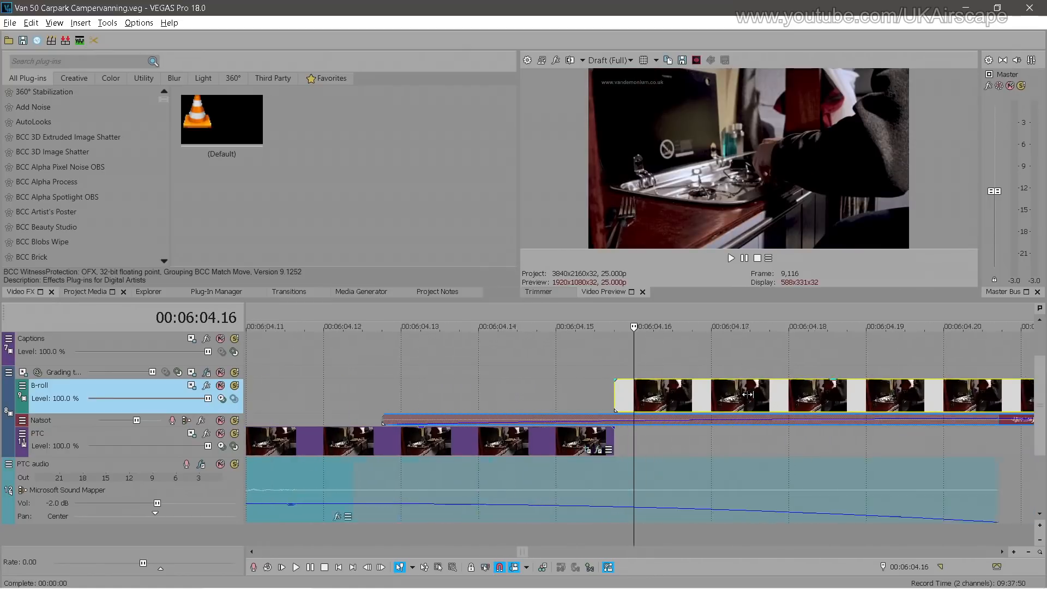
drag(667, 399, 697, 405)
drag(594, 440, 643, 438)
scroll(636, 433, down, 8)
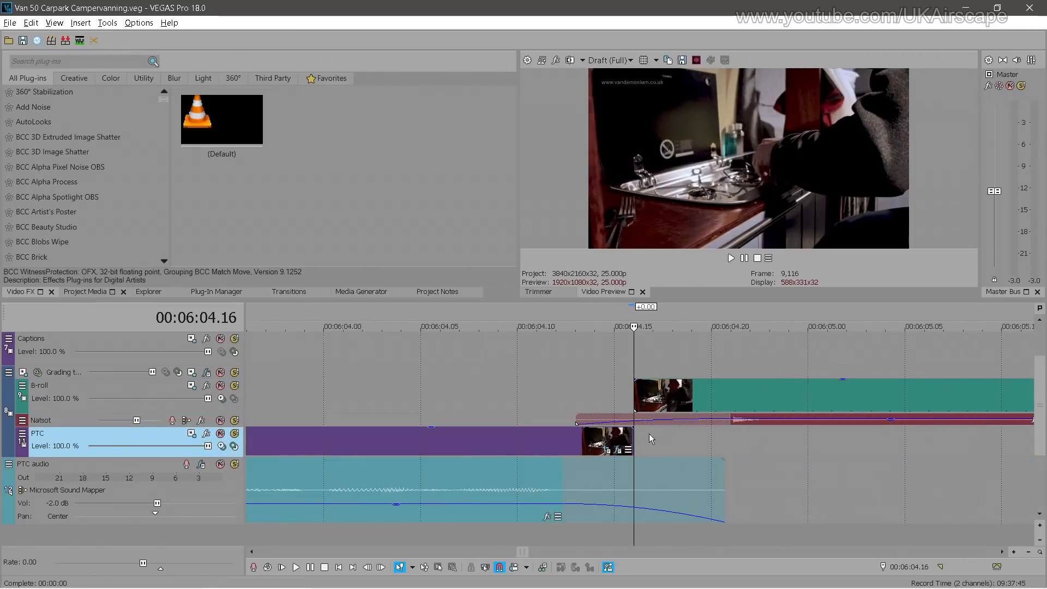
Check the clip edges on the B-roll and PTC tracks around the cooker clips between about 5:57 and 6:13
double_click(536, 442)
scroll(523, 433, up, 3)
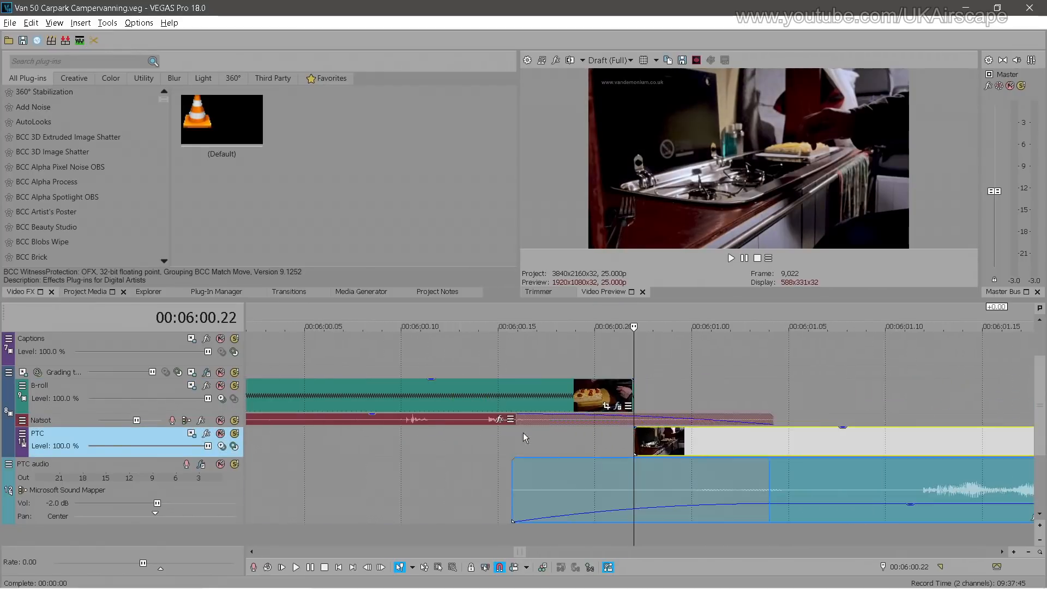
click(858, 442)
scroll(867, 444, up, 4)
scroll(863, 446, down, 6)
click(806, 440)
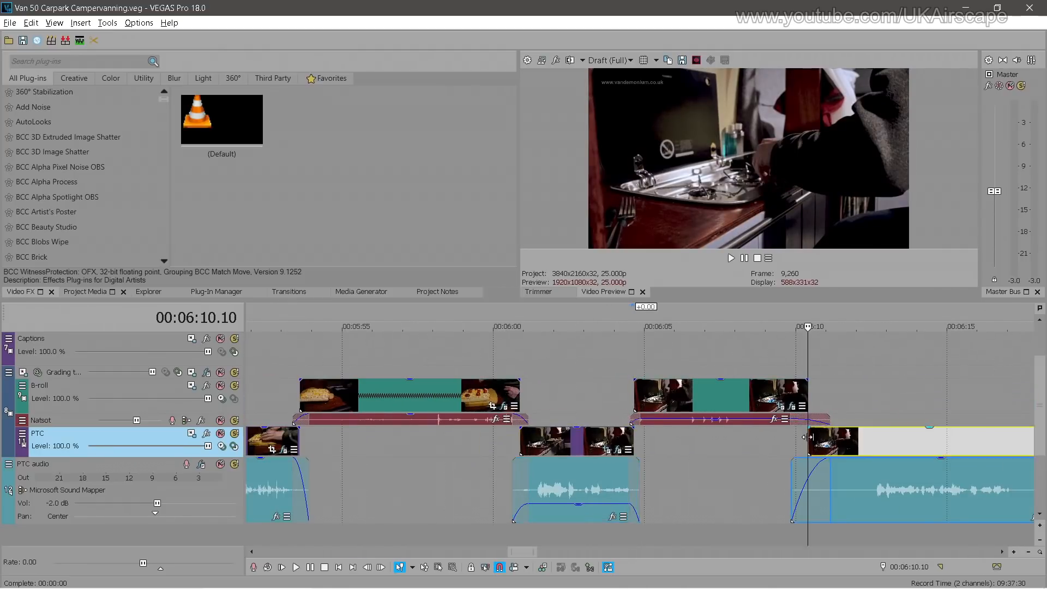
scroll(801, 439, up, 5)
click(548, 402)
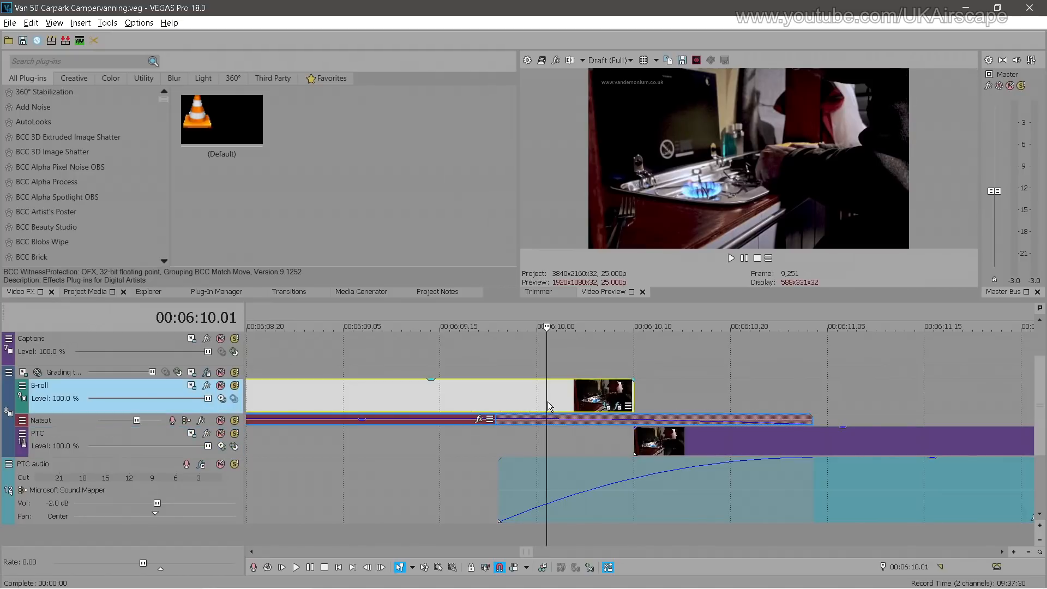
scroll(561, 401, down, 4)
scroll(574, 403, down, 4)
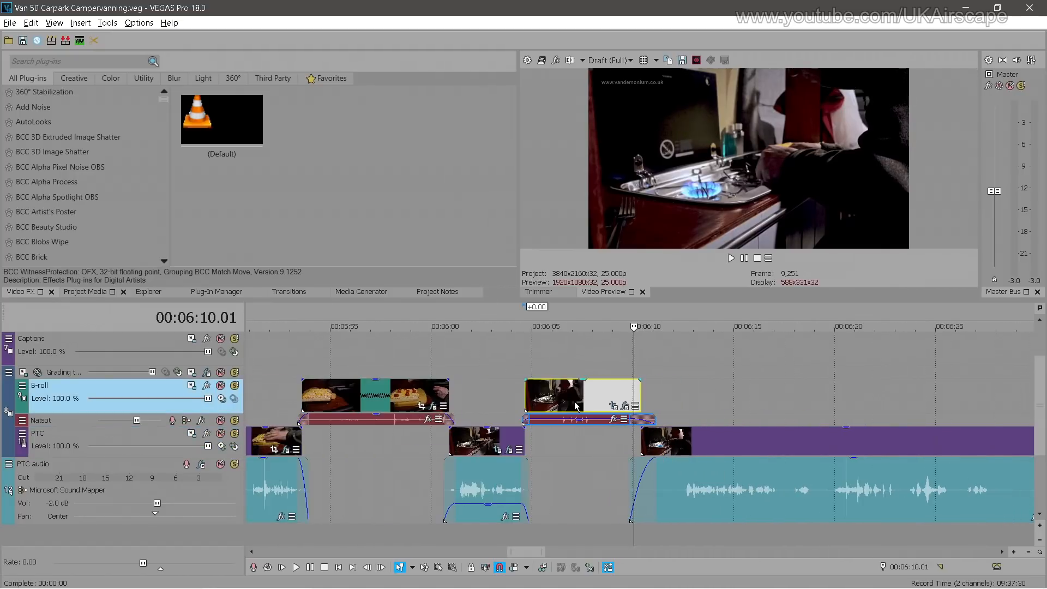
click(490, 415)
click(385, 406)
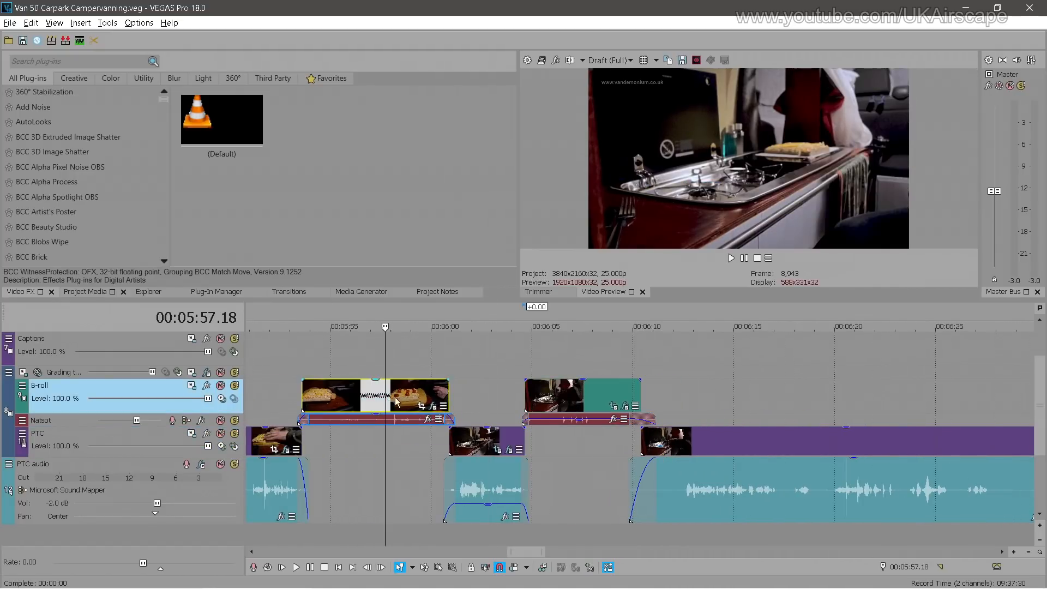
click(702, 398)
scroll(721, 398, down, 4)
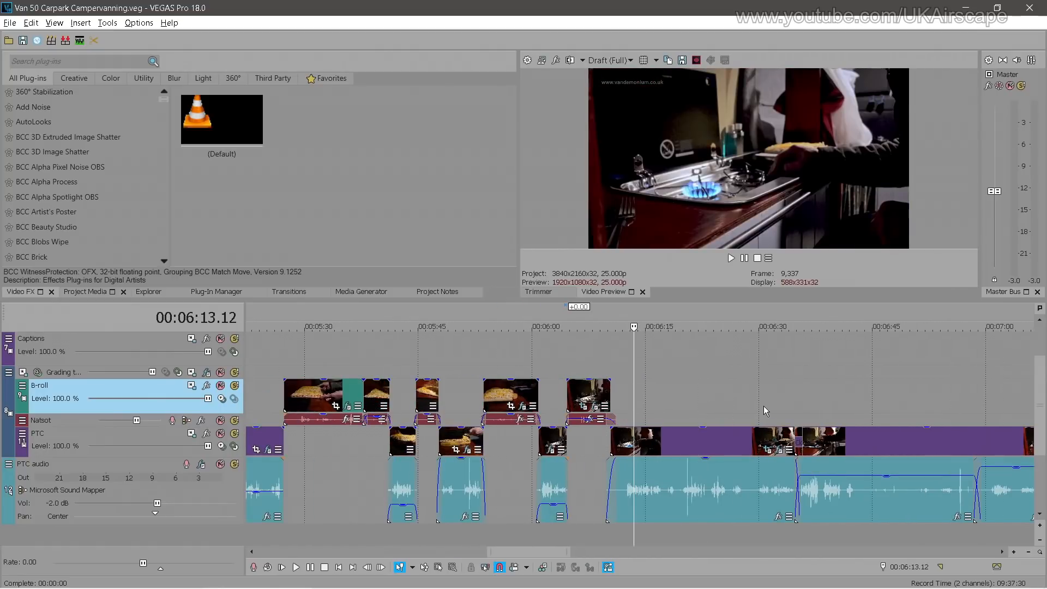
Review the cooking edits along the PTC track one by one, from about 7:11 to 9:14
click(840, 407)
scroll(850, 407, down, 3)
click(799, 407)
click(790, 407)
scroll(797, 410, up, 6)
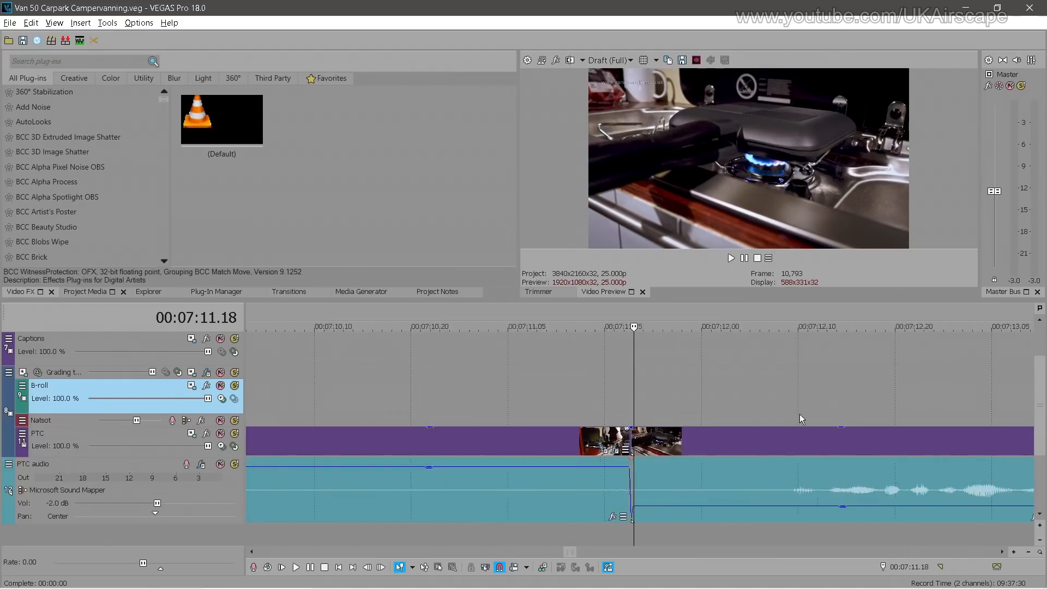
scroll(799, 414, down, 7)
click(538, 436)
scroll(537, 436, up, 7)
key(ctrl+alt+Right)
key(ctrl+alt+Right)
key(ctrl+alt+Right)
scroll(640, 383, down, 4)
key(ctrl+alt+Right)
key(ctrl+alt+Right)
key(ctrl+alt+Right)
key(ctrl+alt+Right)
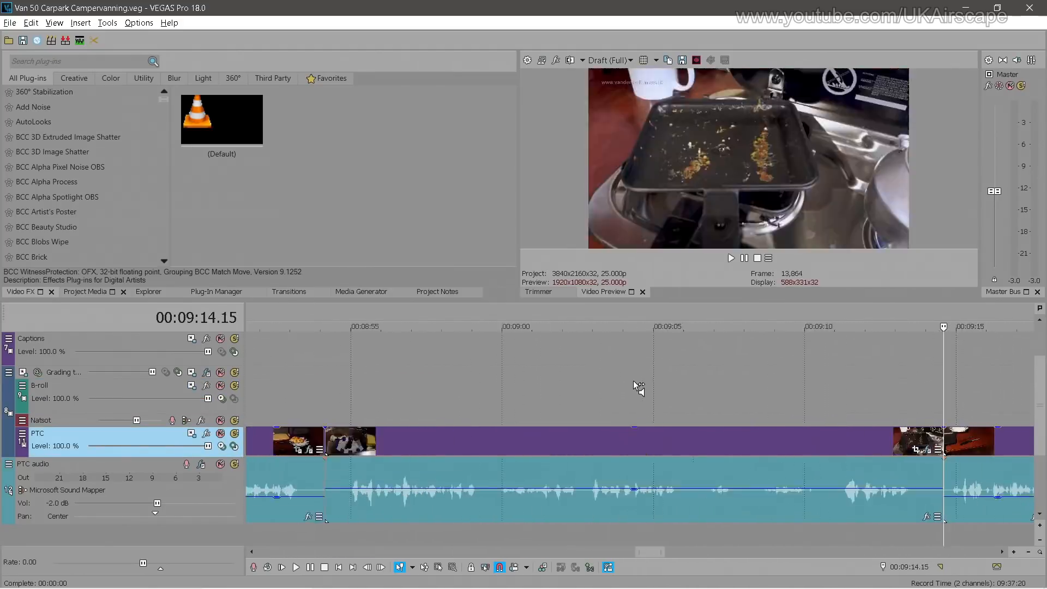
Enlarge the B-roll track's height and ripple-trim the end of the bed-making clip back to 10:39.06
click(603, 398)
click(513, 360)
scroll(530, 372, down, 3)
click(513, 362)
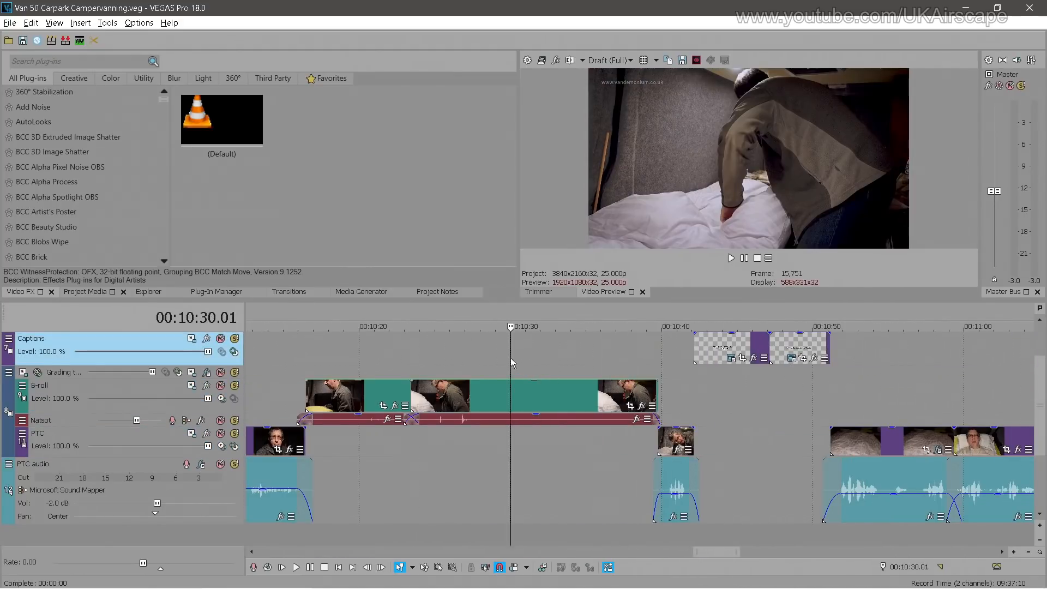
click(635, 360)
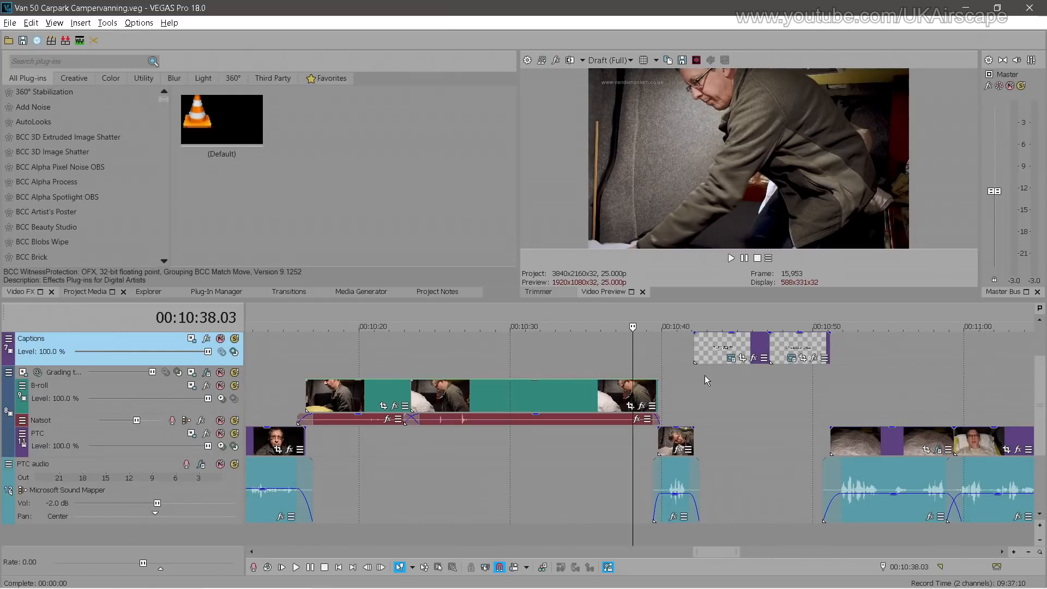
scroll(636, 363, up, 4)
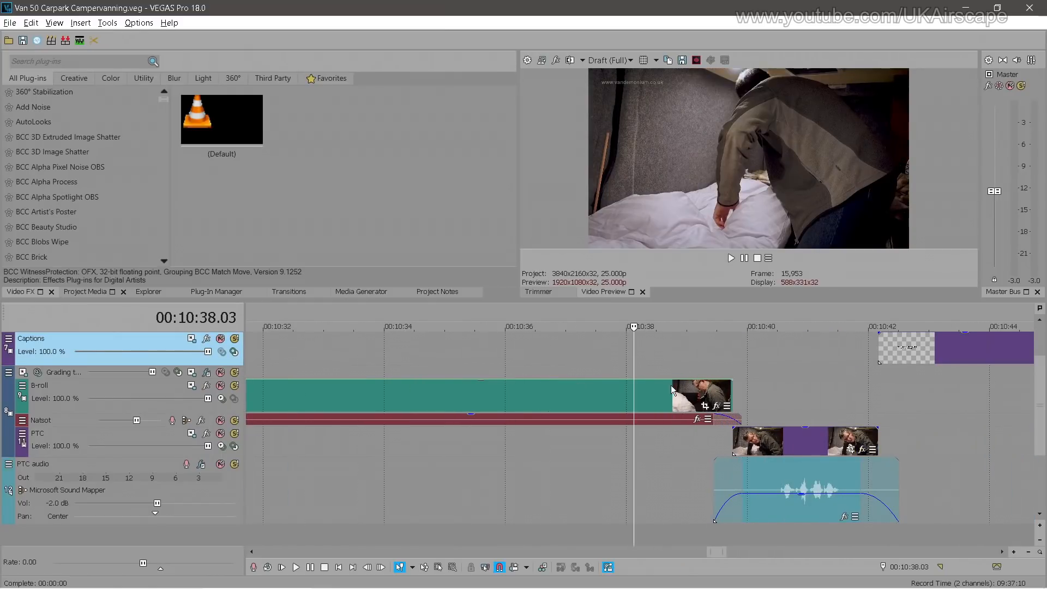
drag(634, 392, 685, 391)
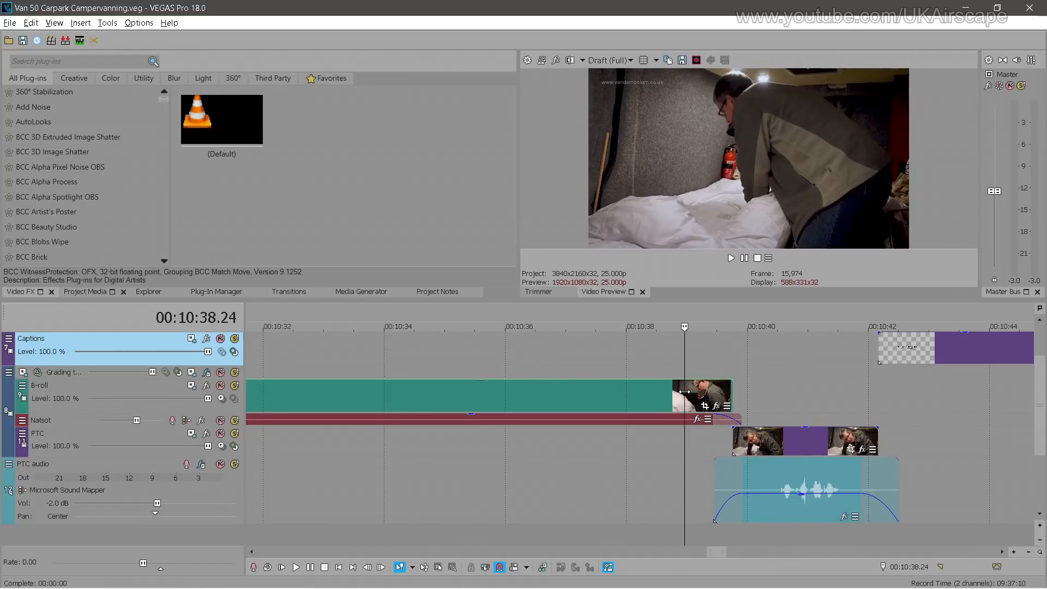
click(730, 397)
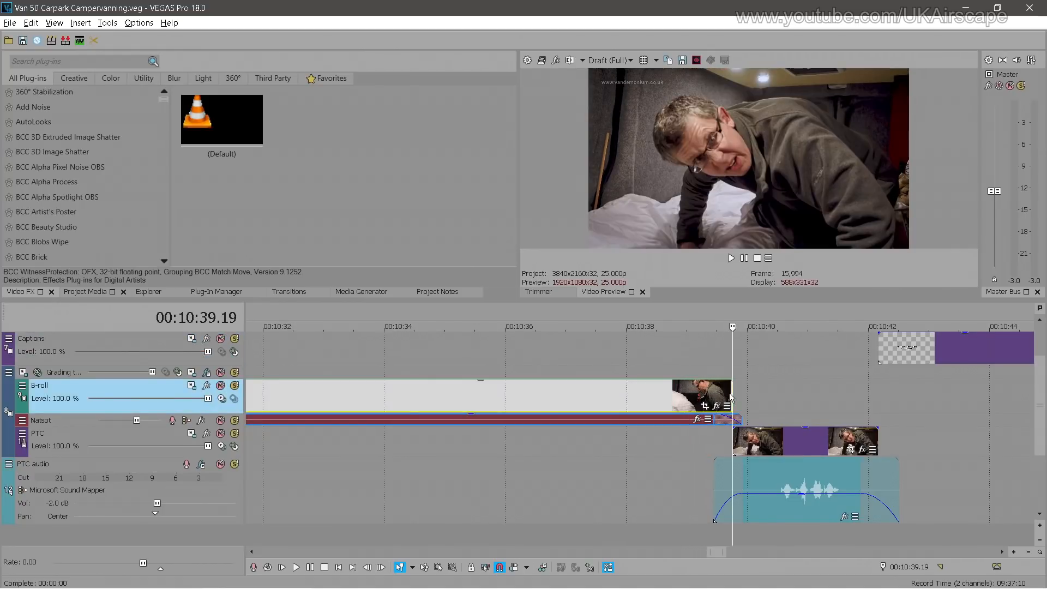
click(662, 397)
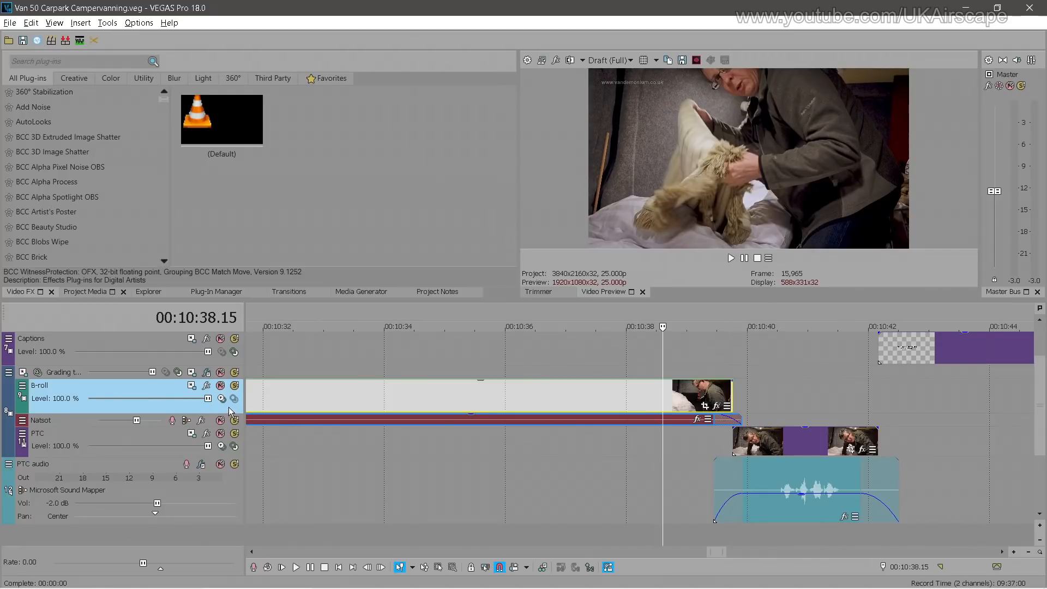
drag(234, 412, 233, 446)
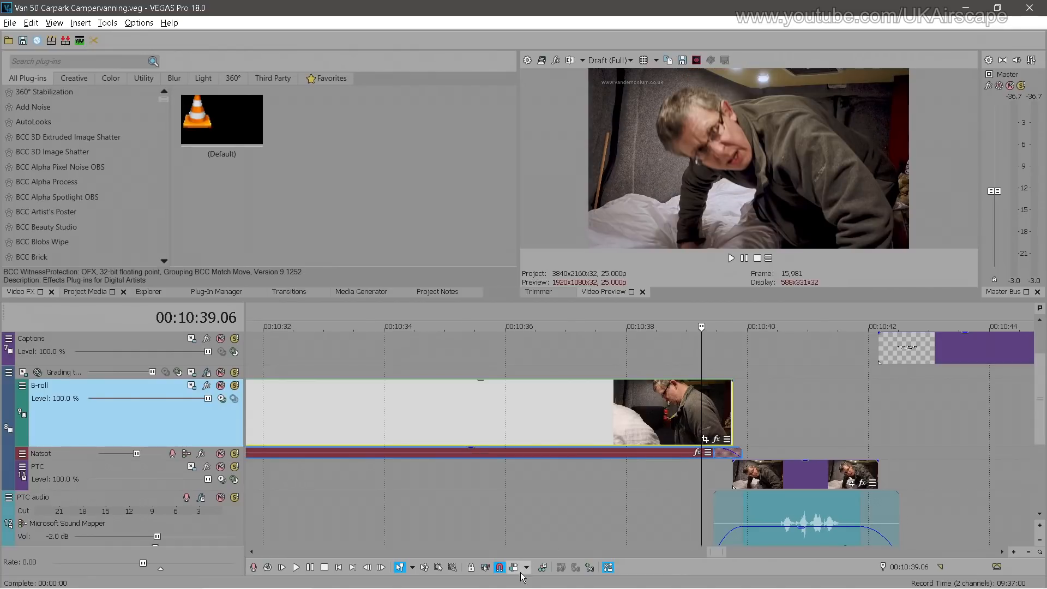
drag(732, 415, 705, 414)
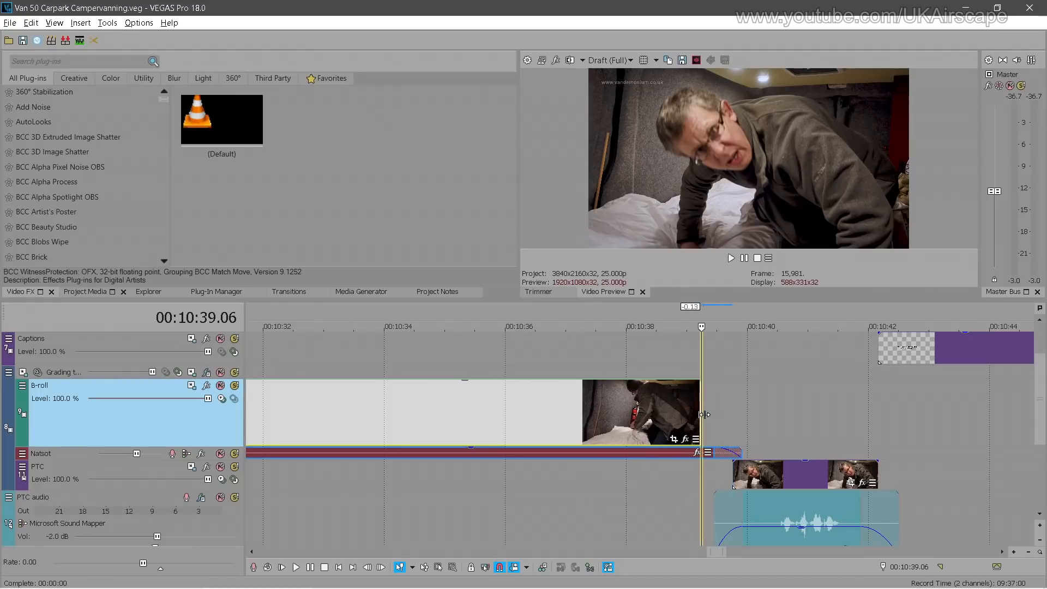
scroll(732, 409, up, 10)
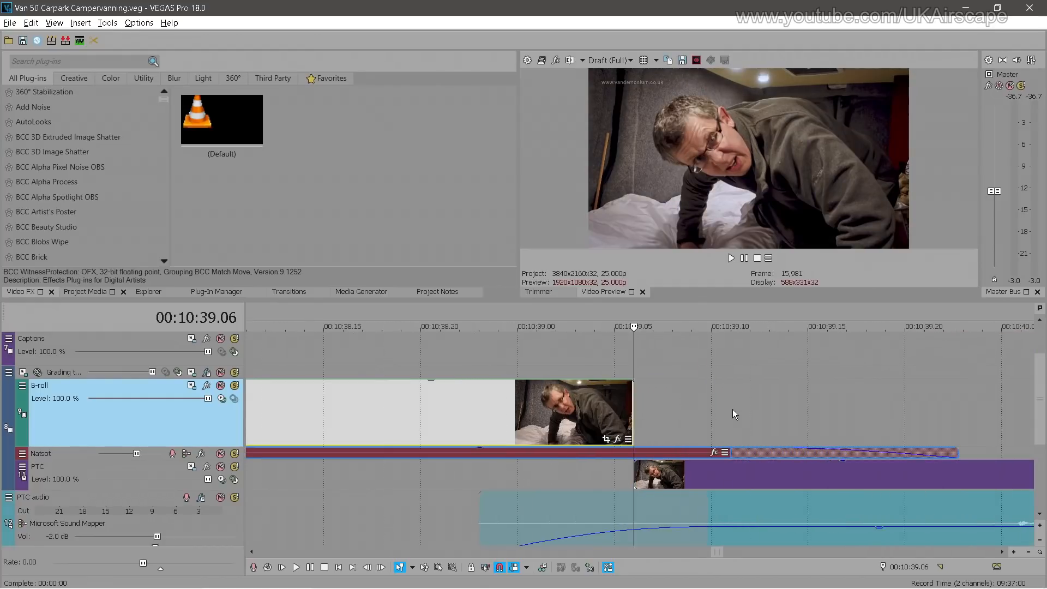
Play across the trimmed bed-making cut at 10:39.06 and step through the frames around it
click(583, 365)
key(space)
key(Return)
scroll(632, 371, down, 10)
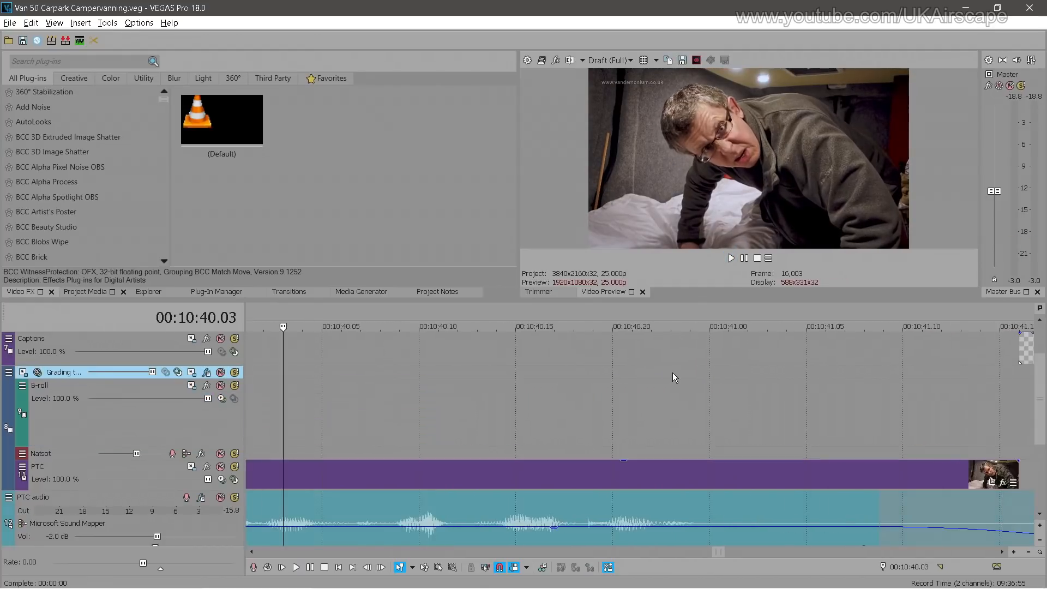
click(600, 391)
key(Left)
key(Right)
key(Left)
key(Left)
key(Left)
key(Left)
key(Left)
key(Left)
key(Right)
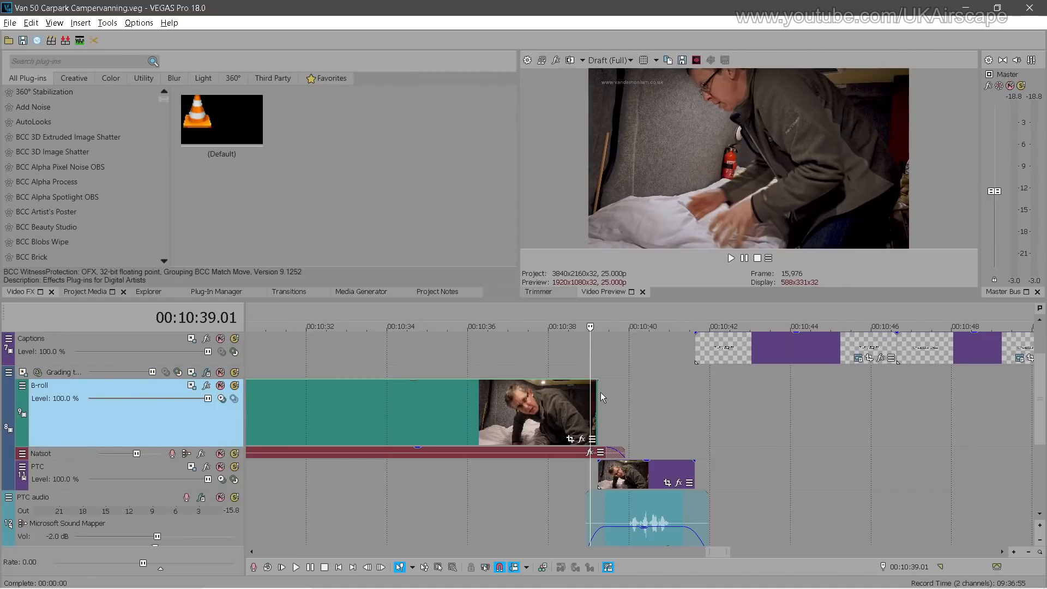
Review the remaining edits from the bed-making cut up to the start of the kitchen B-roll clip at 14:34.08
key(Right)
key(Right)
key(Right)
key(Right)
key(Right)
key(Right)
key(Right)
key(Right)
key(Right)
key(Left)
key(Left)
key(Left)
key(Left)
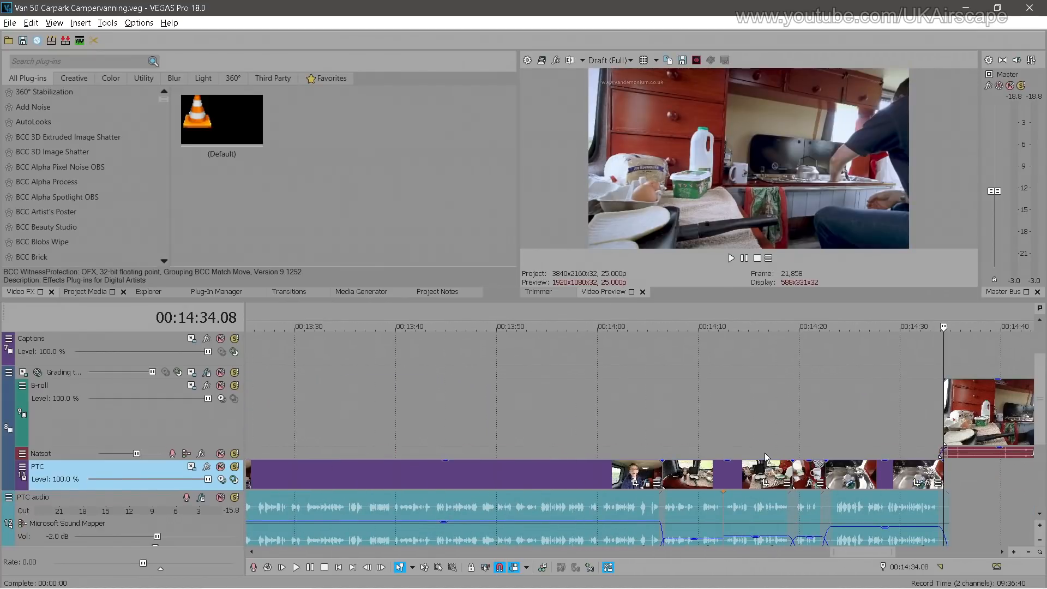
scroll(797, 453, up, 3)
scroll(797, 454, down, 4)
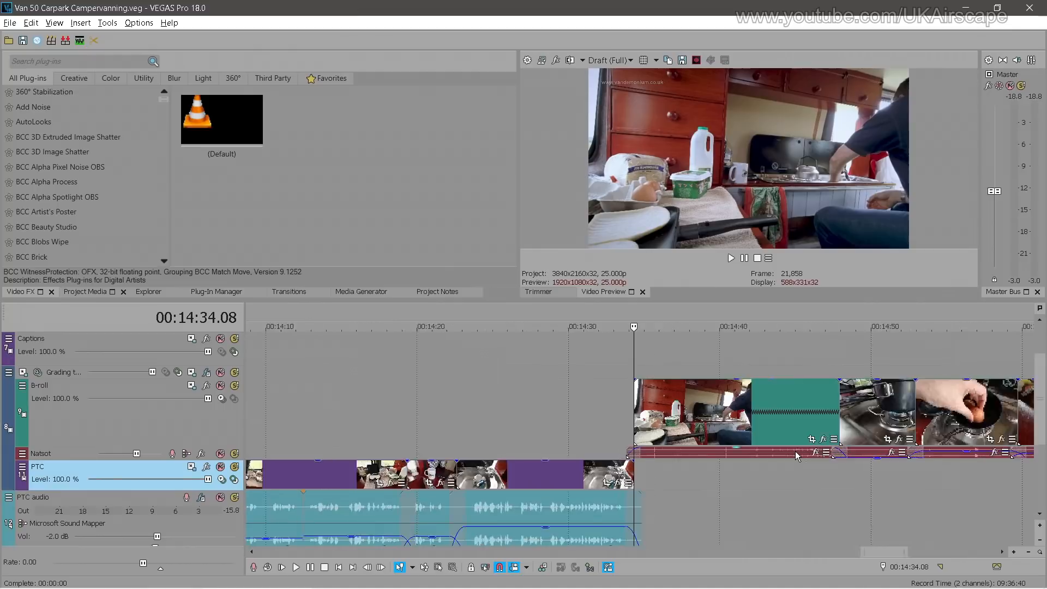
Rotate the crop frame of the kitchen B-roll clip starting at 14:34.08 slightly in Event Pan/Crop to level the shot
click(710, 424)
scroll(709, 424, up, 5)
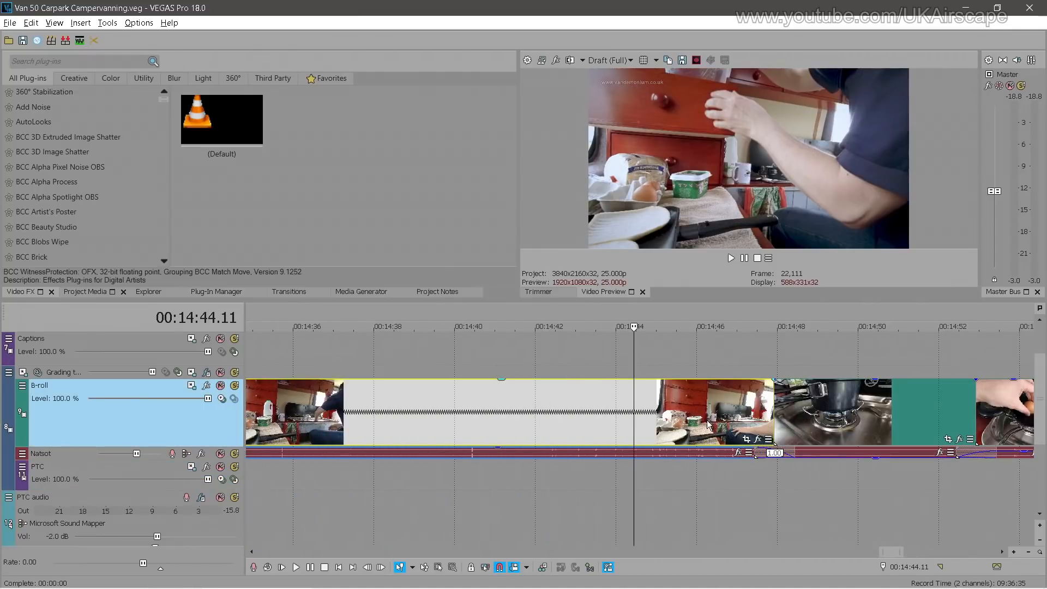
click(746, 439)
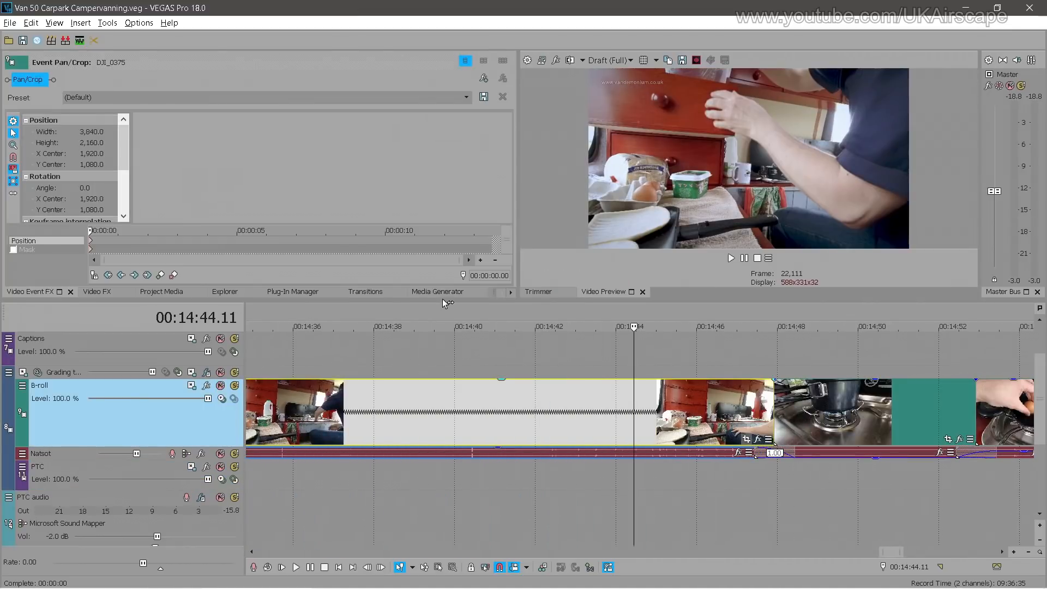
drag(443, 303, 446, 398)
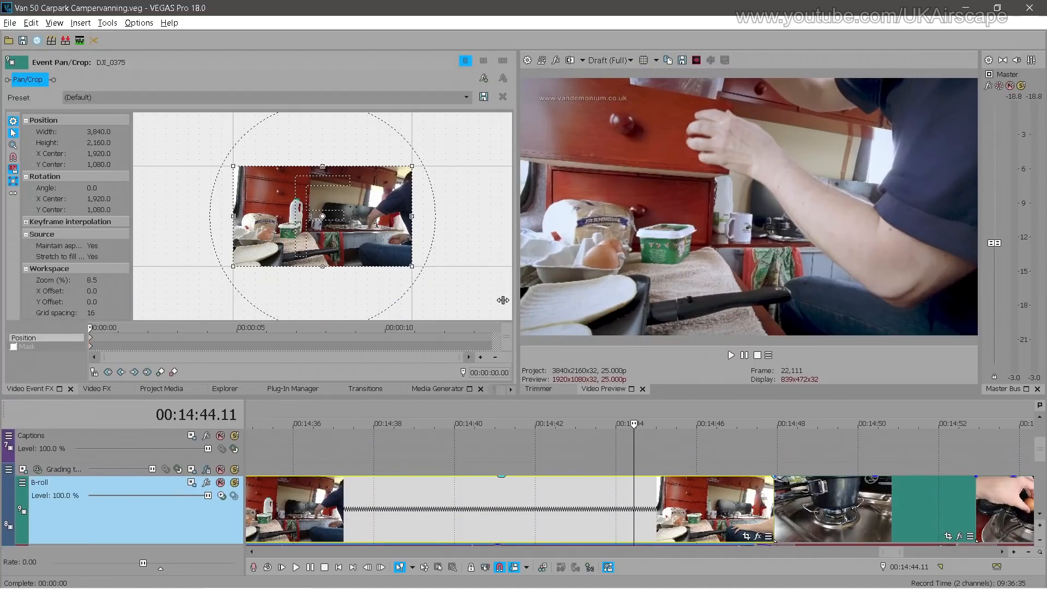
drag(502, 300, 420, 300)
scroll(340, 299, up, 4)
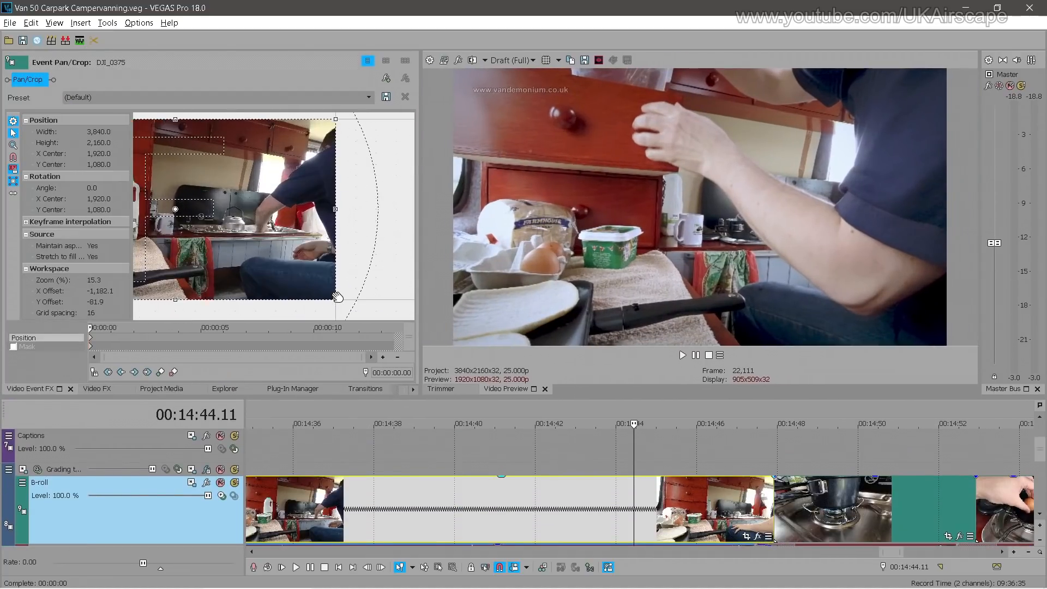
drag(360, 289, 360, 304)
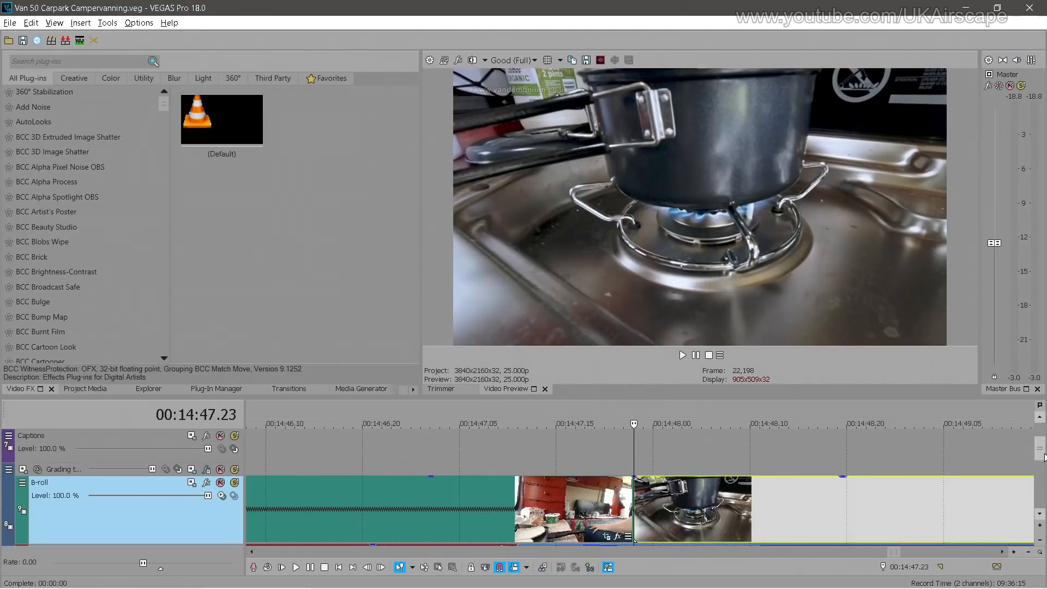
Review the B-roll cuts one by one from the saucepan clip at 14:47.23 to the last clip's fade-out at about 16:14
scroll(873, 480, down, 1)
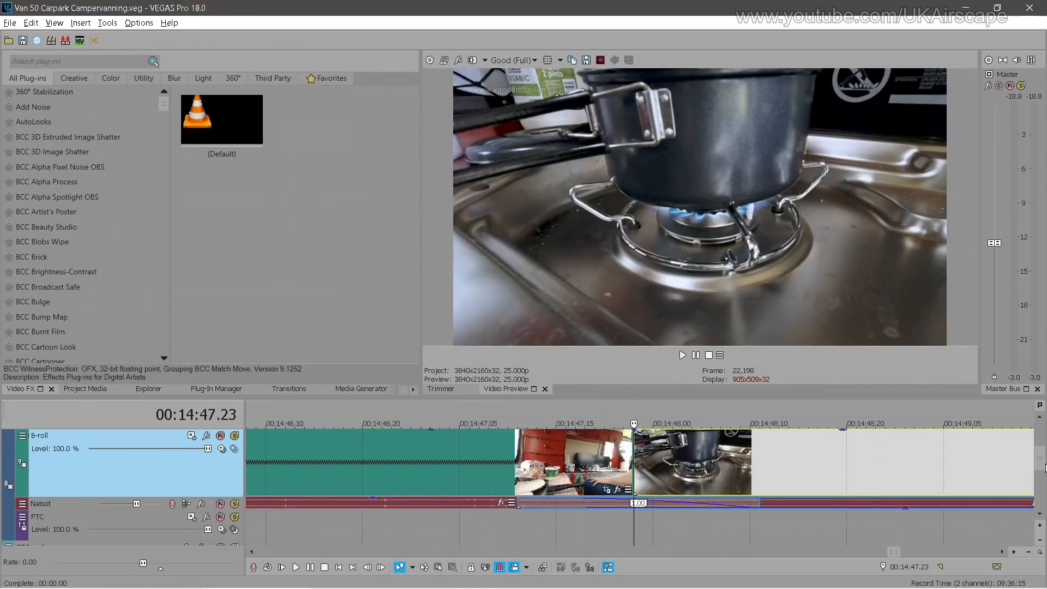
click(792, 462)
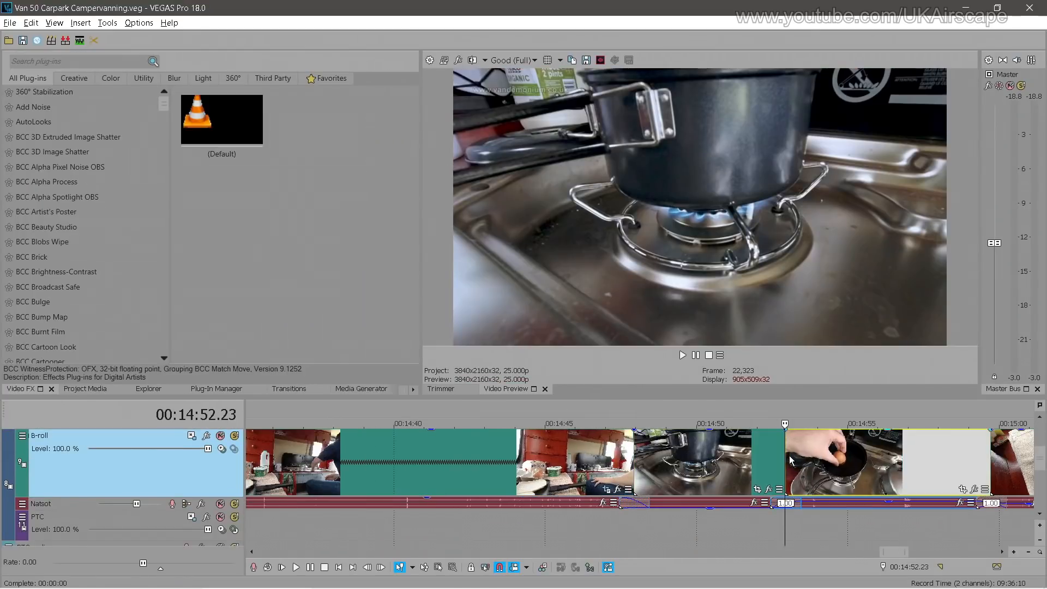
key(ctrl+alt+Right)
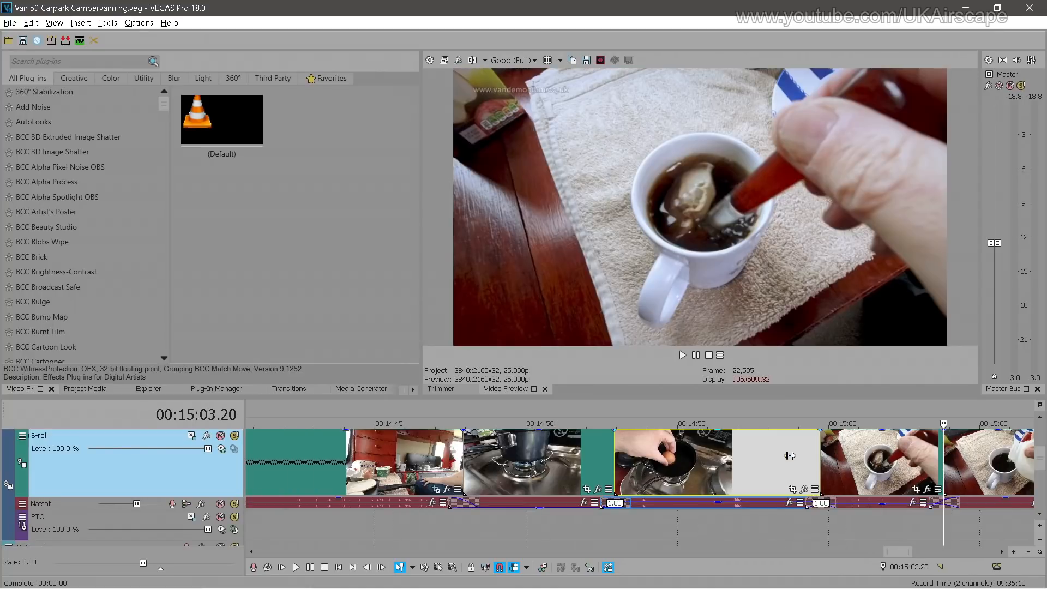
key(ctrl+alt+Right)
key(ctrl+alt+Right)
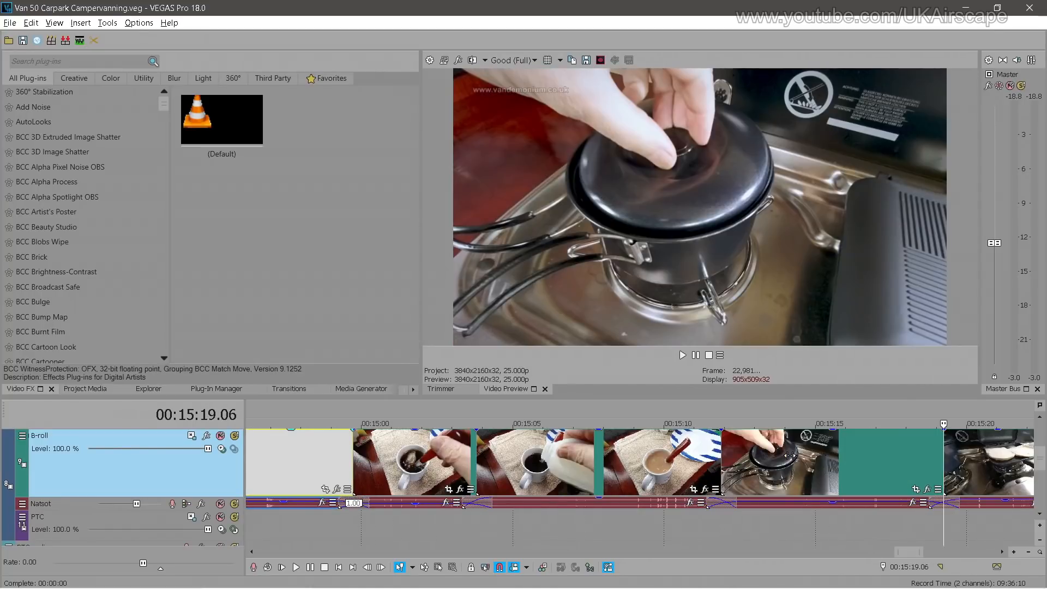
key(ctrl+alt+Right)
key(ctrl+alt+Right)
key(ctrl+alt+Right)
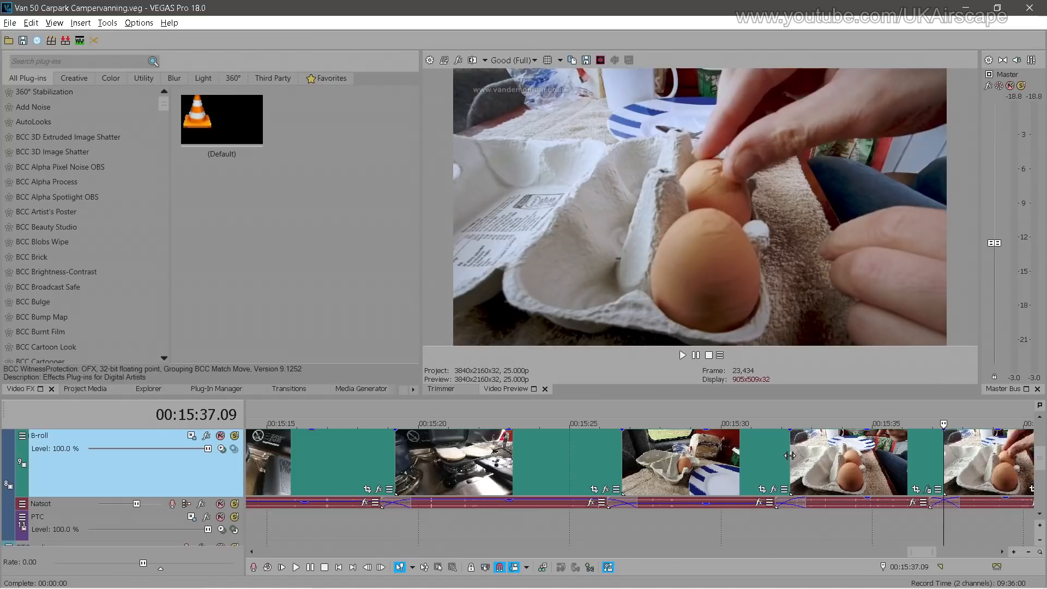
key(ctrl+alt+Right)
key(ctrl+alt+Right)
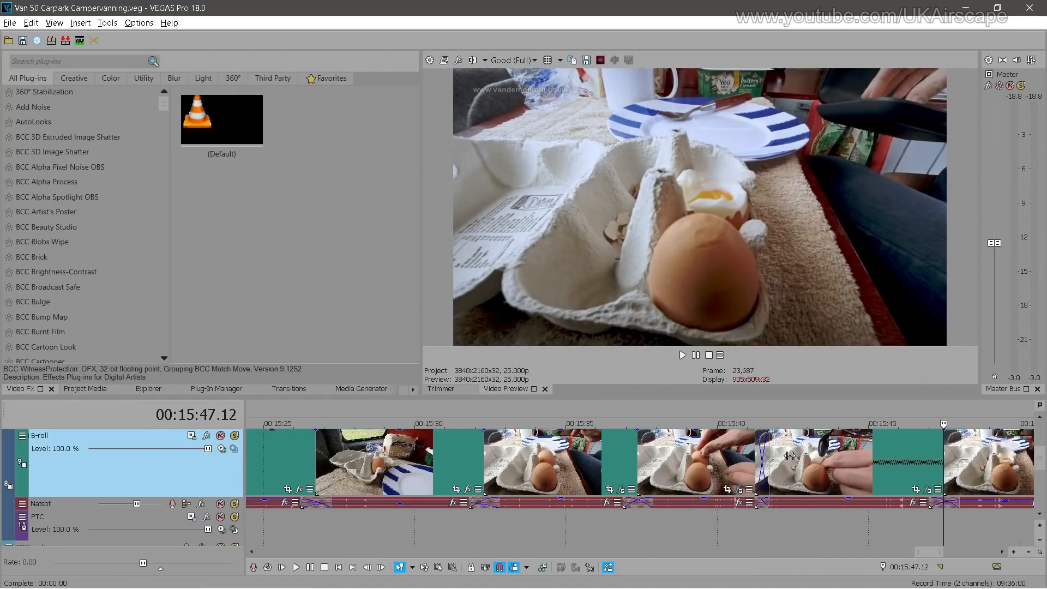
scroll(790, 460, up, 3)
scroll(759, 474, down, 6)
click(903, 463)
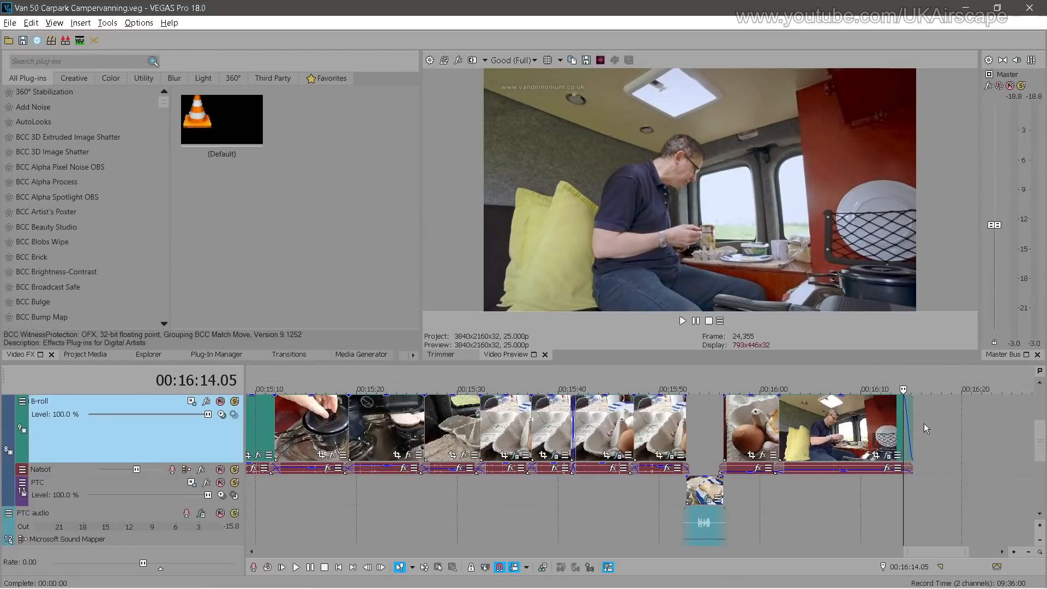
Locate the closing "To be continued..." caption and play the final fade-out into it from 16:13.19
click(924, 429)
scroll(927, 428, up, 5)
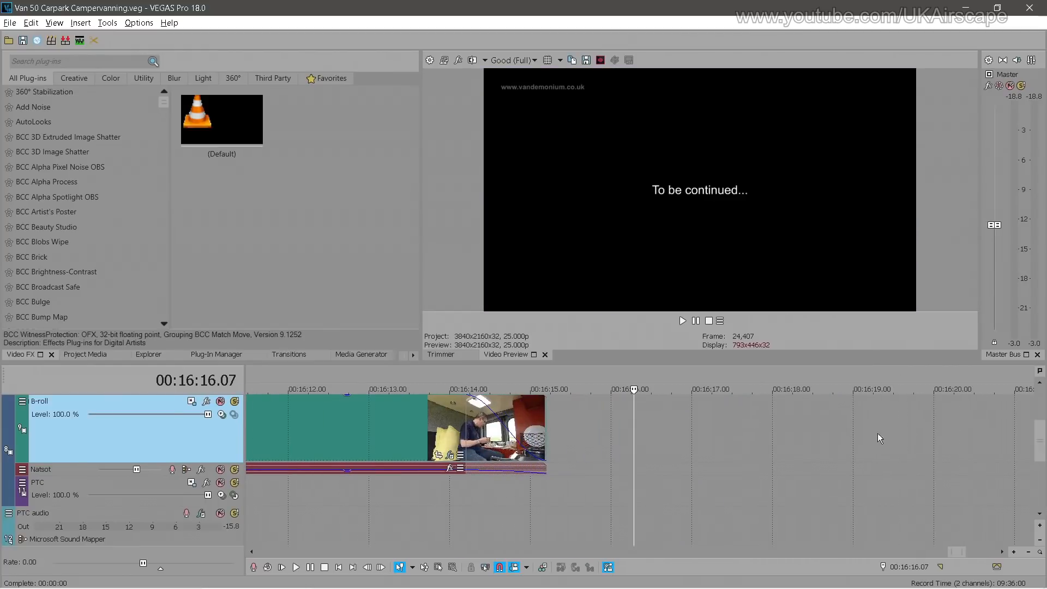
drag(1041, 450, 1043, 433)
click(776, 434)
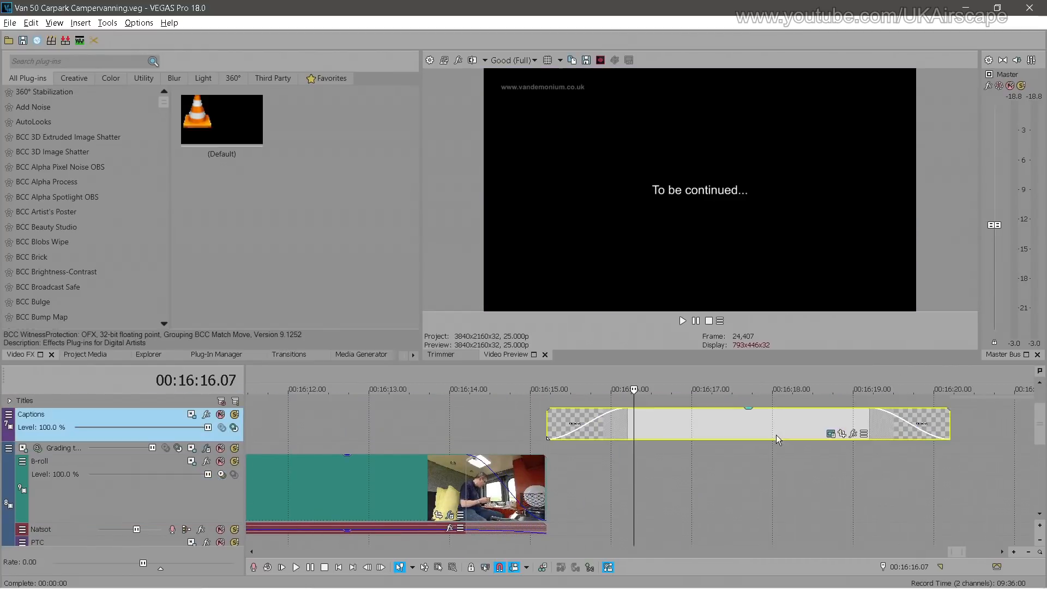
click(494, 436)
click(430, 436)
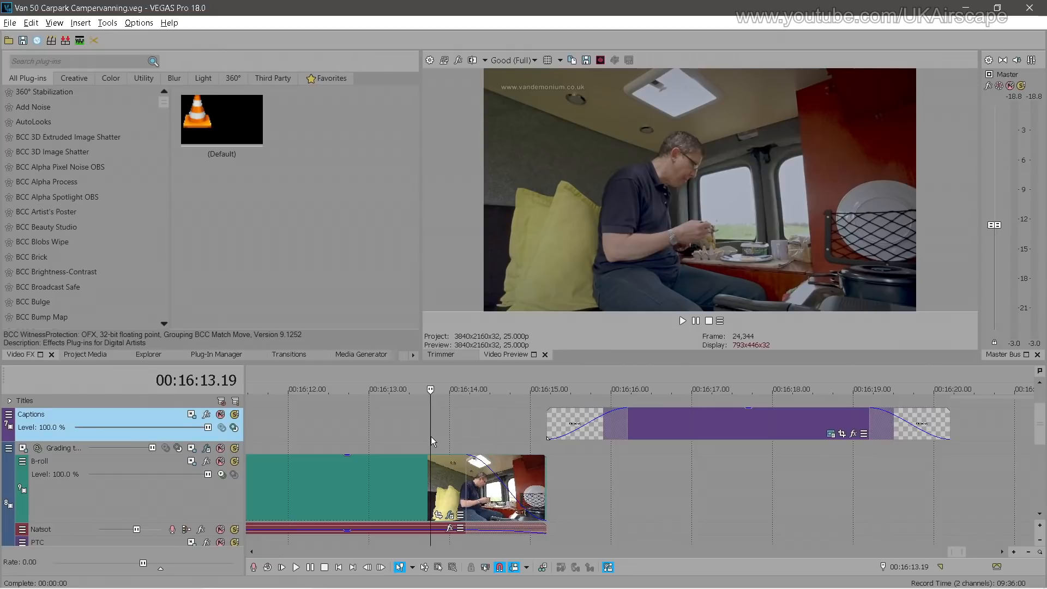
key(space)
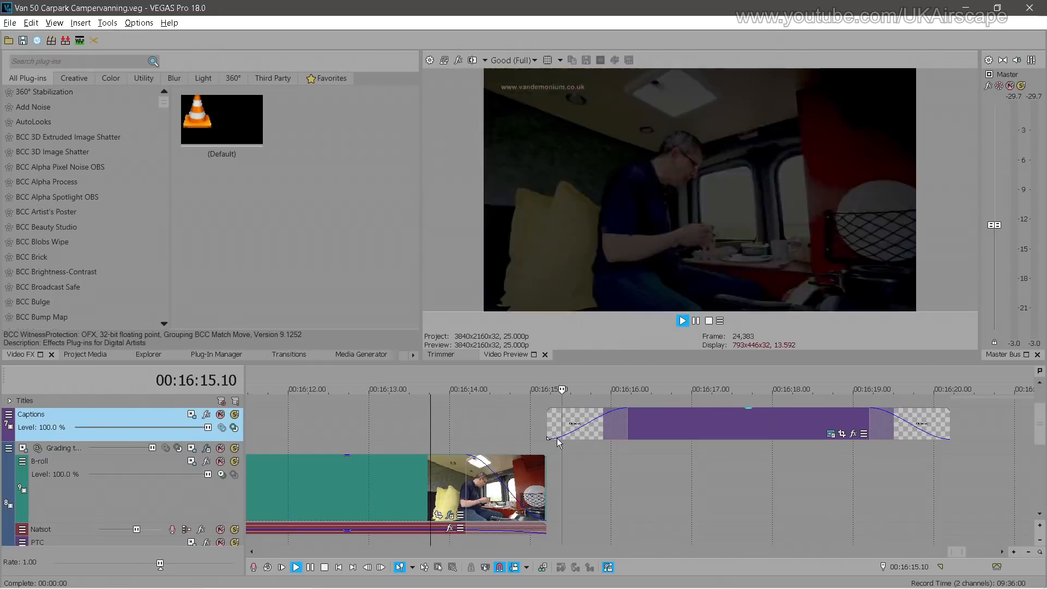
key(space)
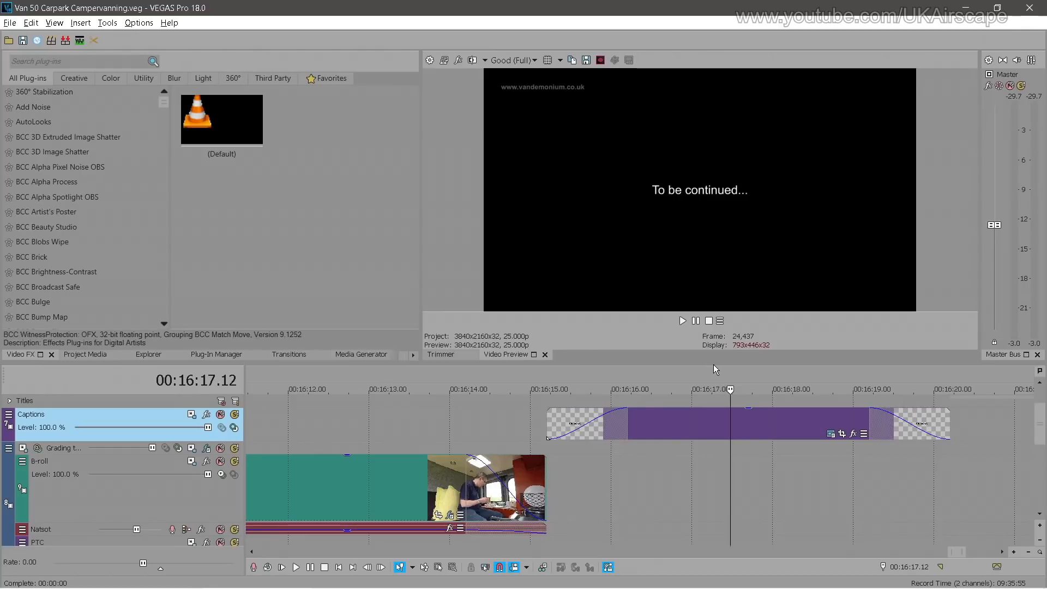
Make the Captions track taller and add the line "Oh! The anticipation!" below "To be continued..." in the closing caption
drag(715, 363, 716, 336)
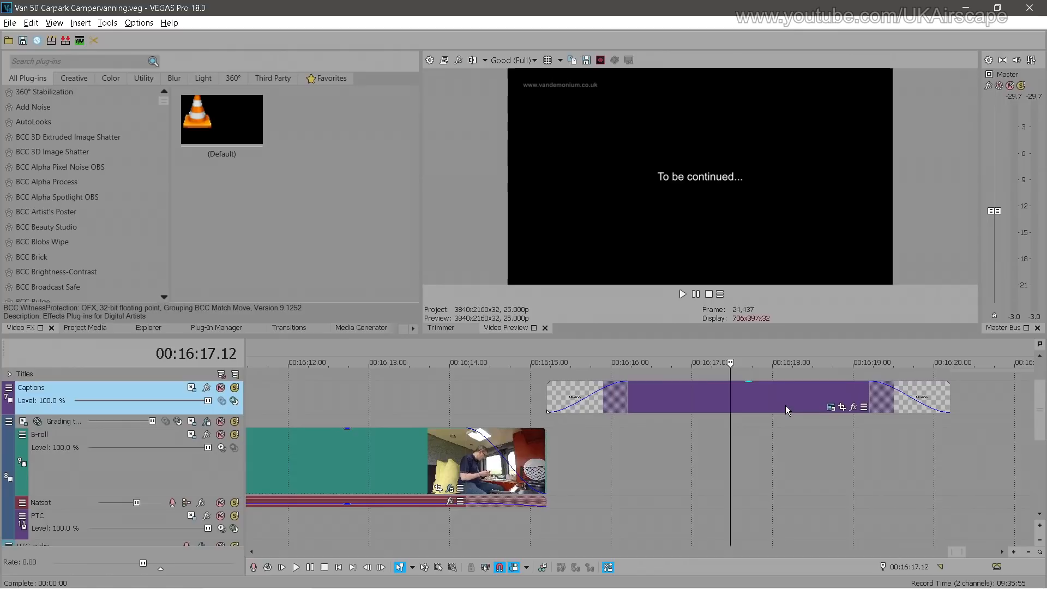
scroll(838, 429, down, 1)
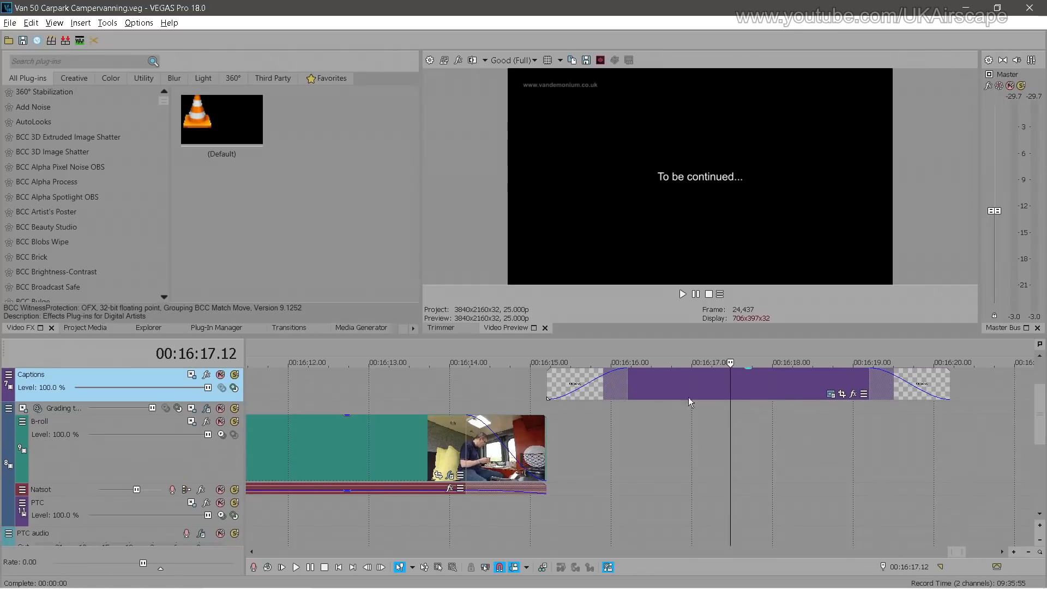
drag(241, 404, 240, 413)
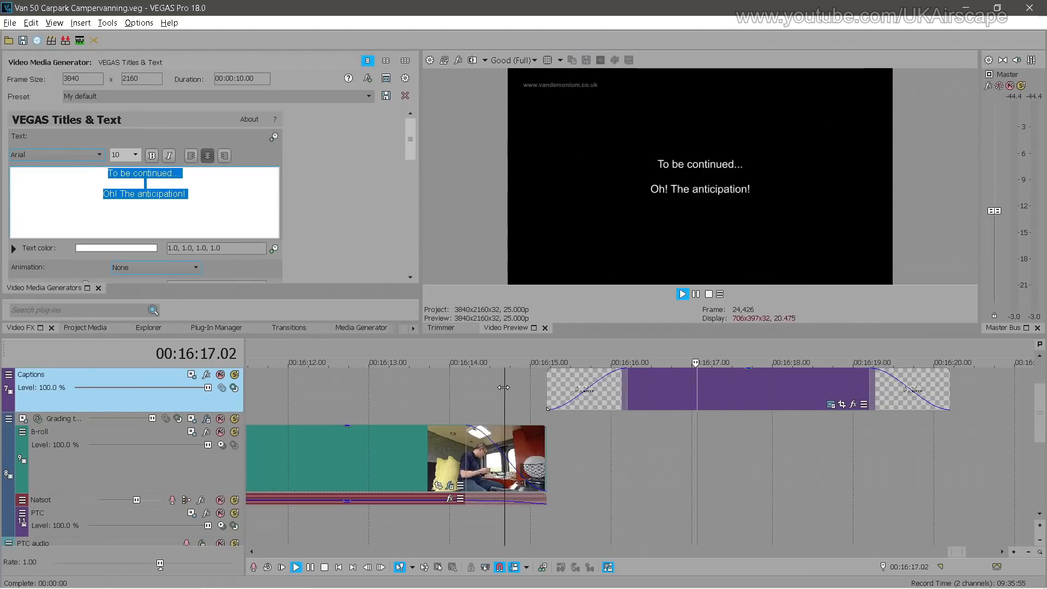
click(99, 289)
Reduce the heights of the B-roll and Captions tracks and enlarge the timeline area to fit the full PTC audio track
scroll(475, 461, down, 10)
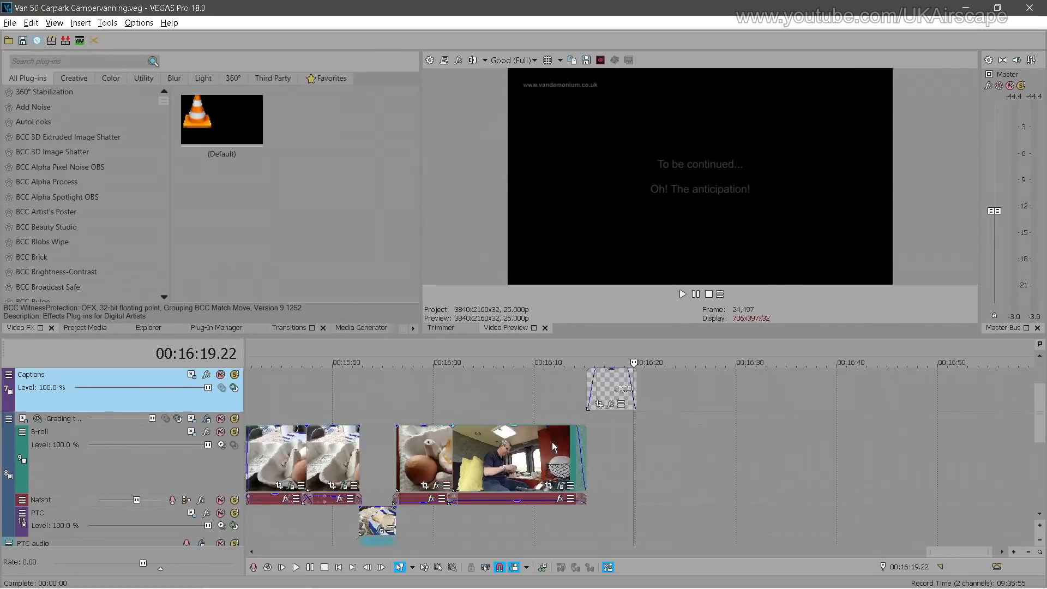
drag(213, 491, 214, 453)
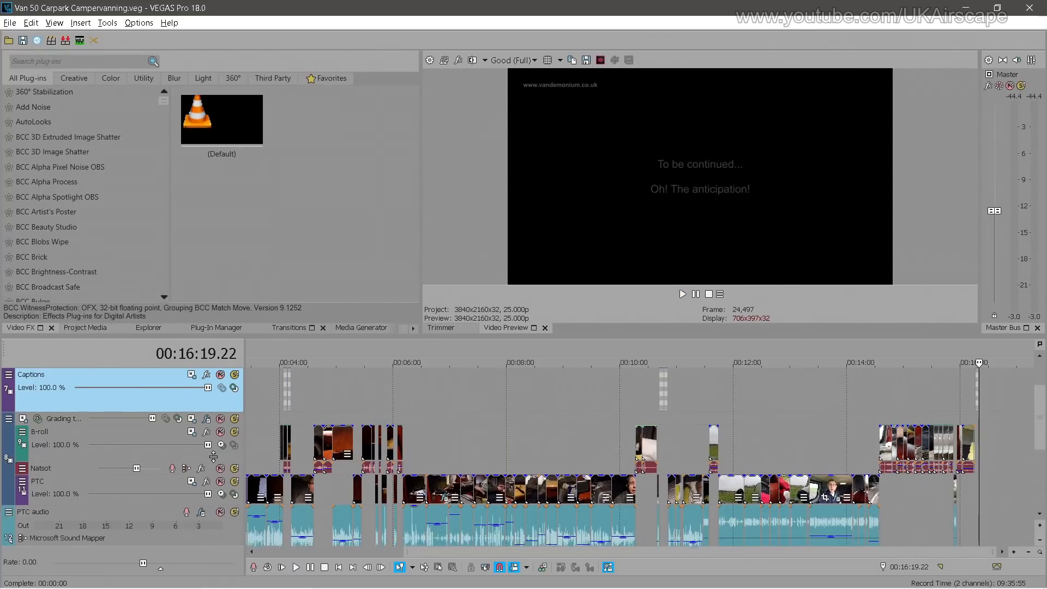
drag(226, 414, 226, 403)
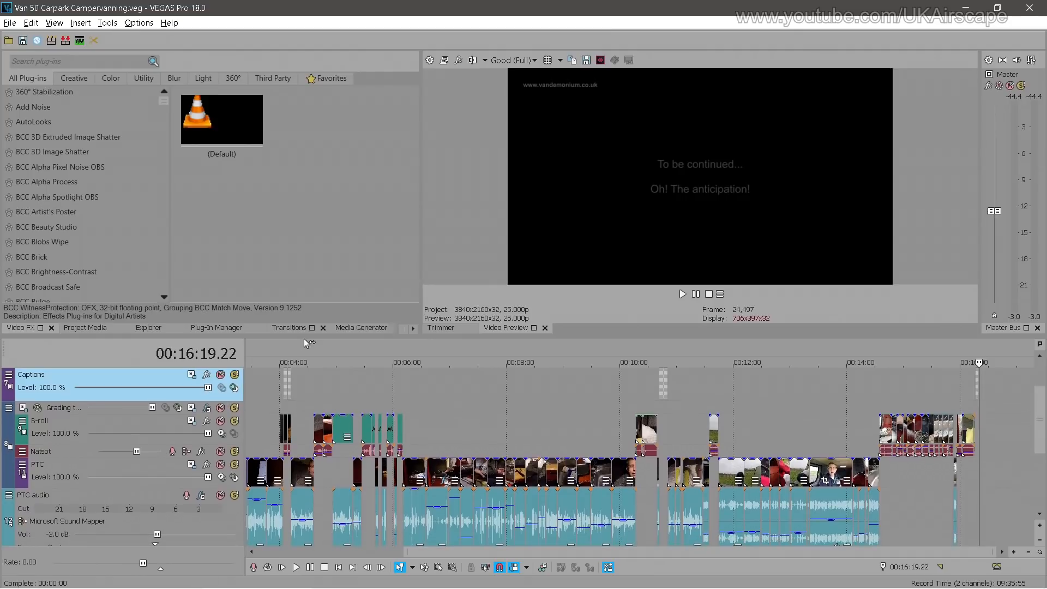
drag(305, 336, 304, 250)
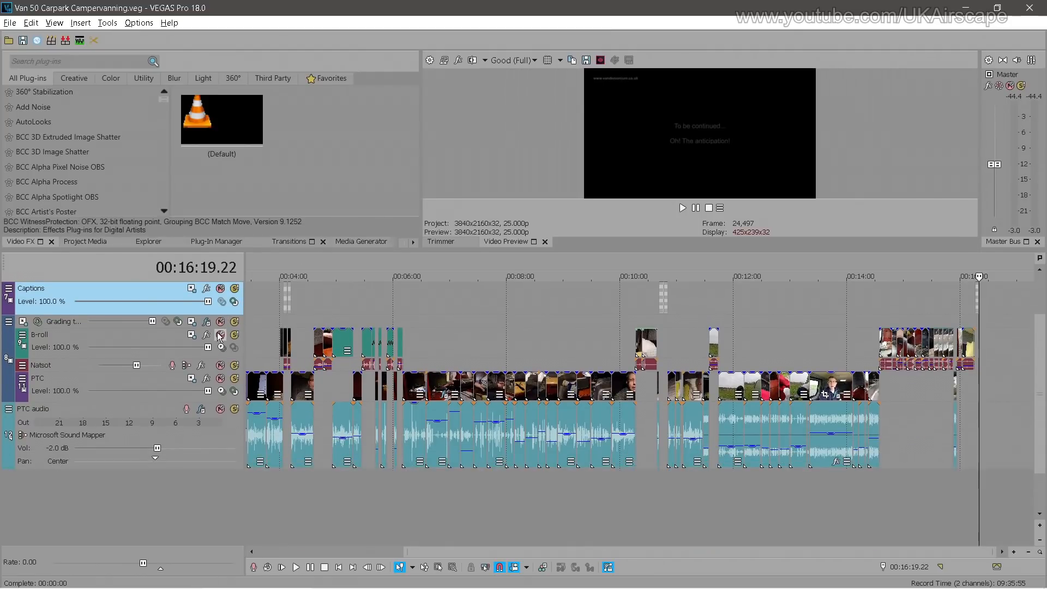
Mute the B-roll and PTC video tracks and play the project from the first PTC audio clip near the start
click(220, 334)
click(220, 379)
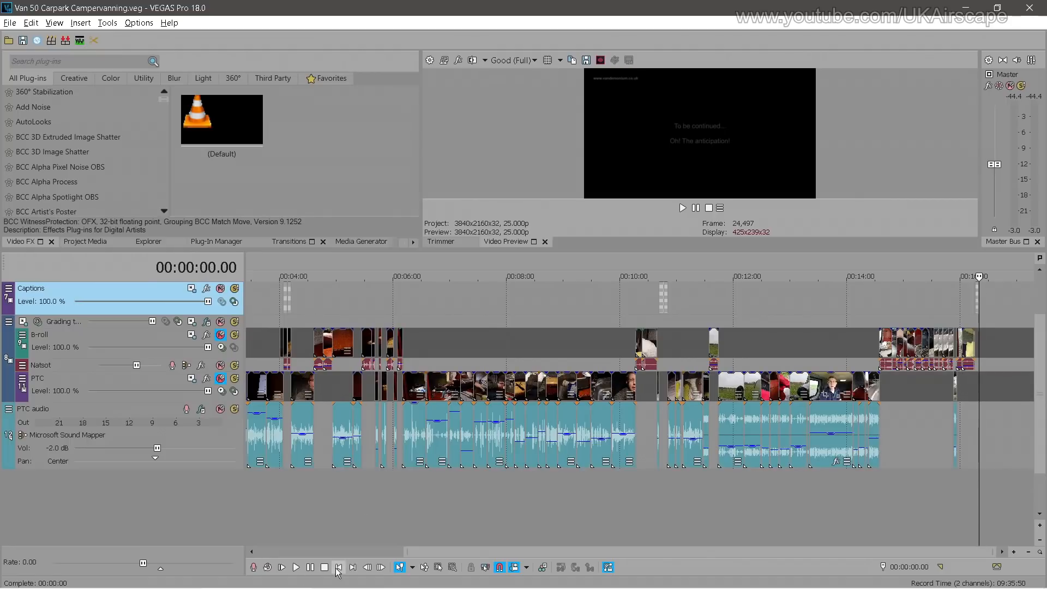
click(339, 567)
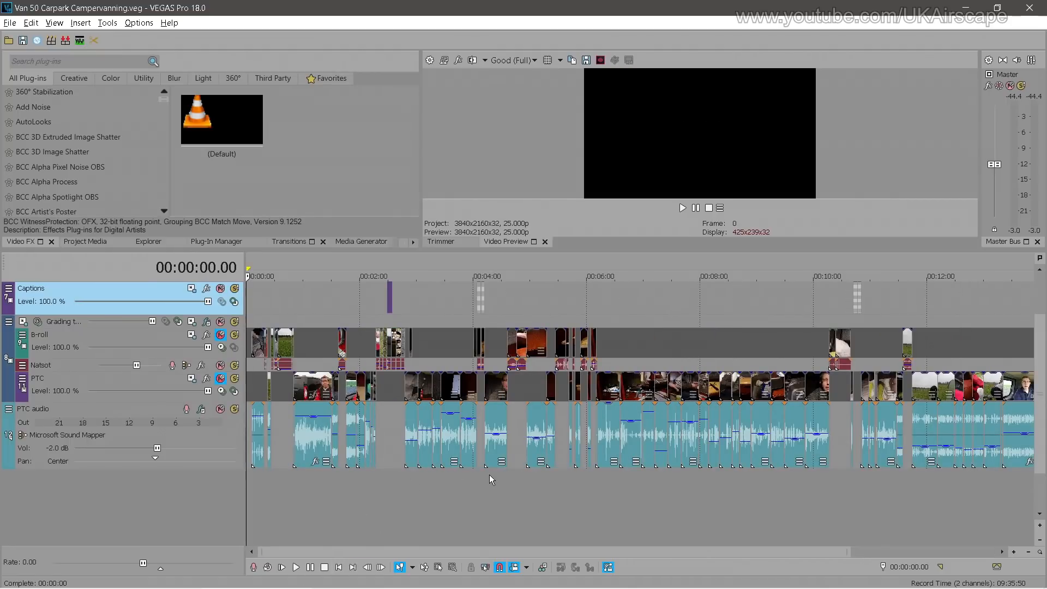
scroll(489, 475, up, 6)
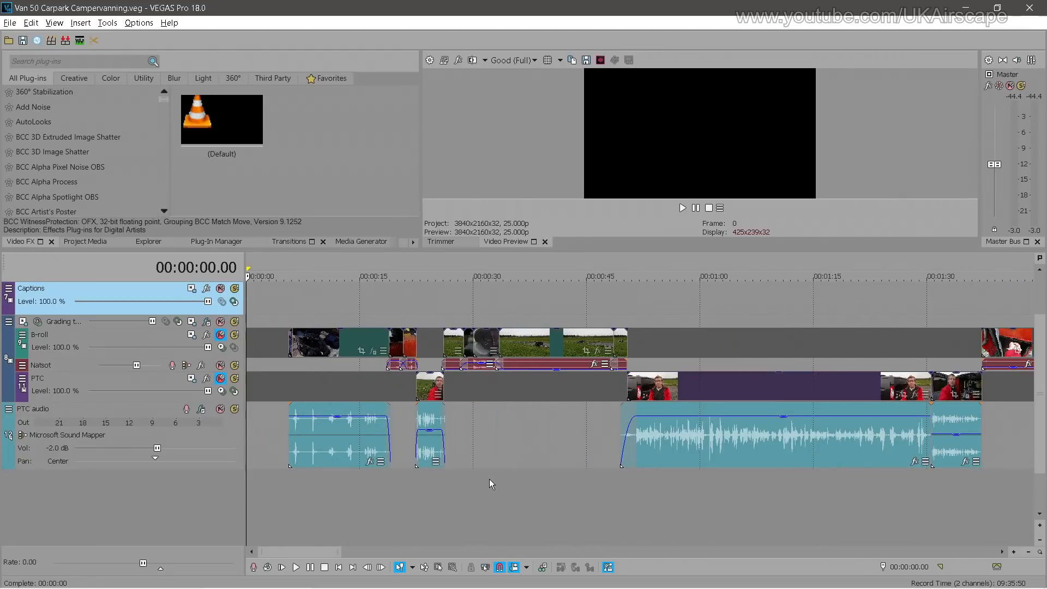
click(289, 486)
key(space)
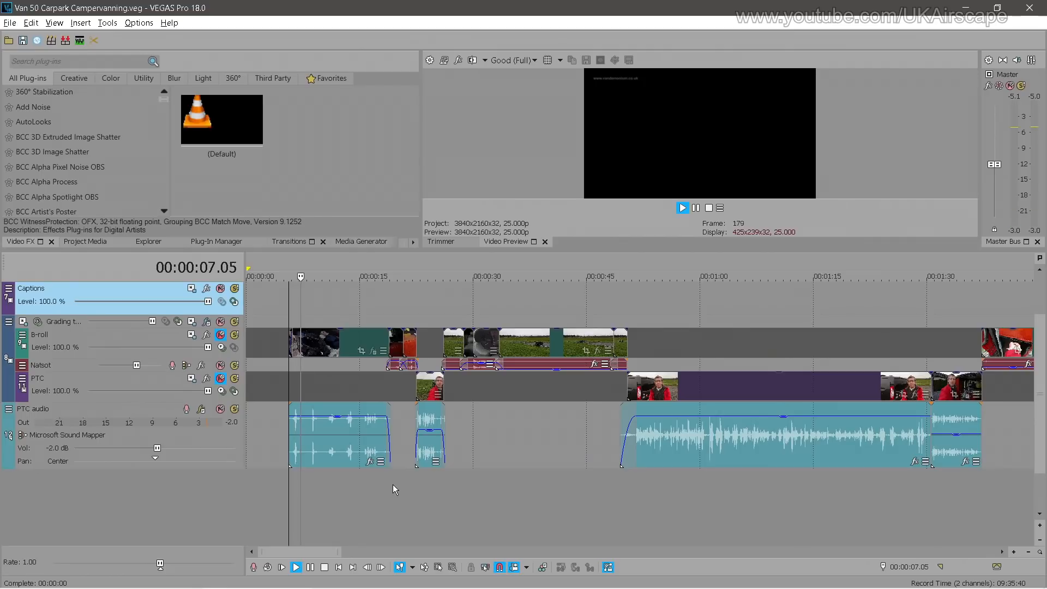
Raise the first PTC audio clip's gain slightly and set the second clip's gain to -6.2 dB, replaying to compare their levels
click(333, 421)
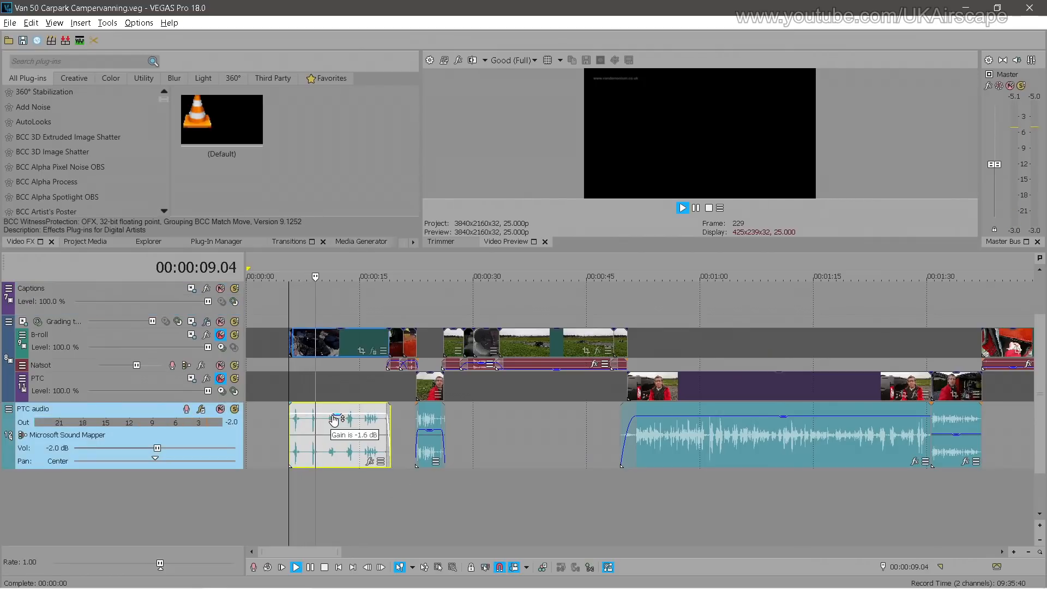
drag(333, 416, 339, 414)
click(416, 316)
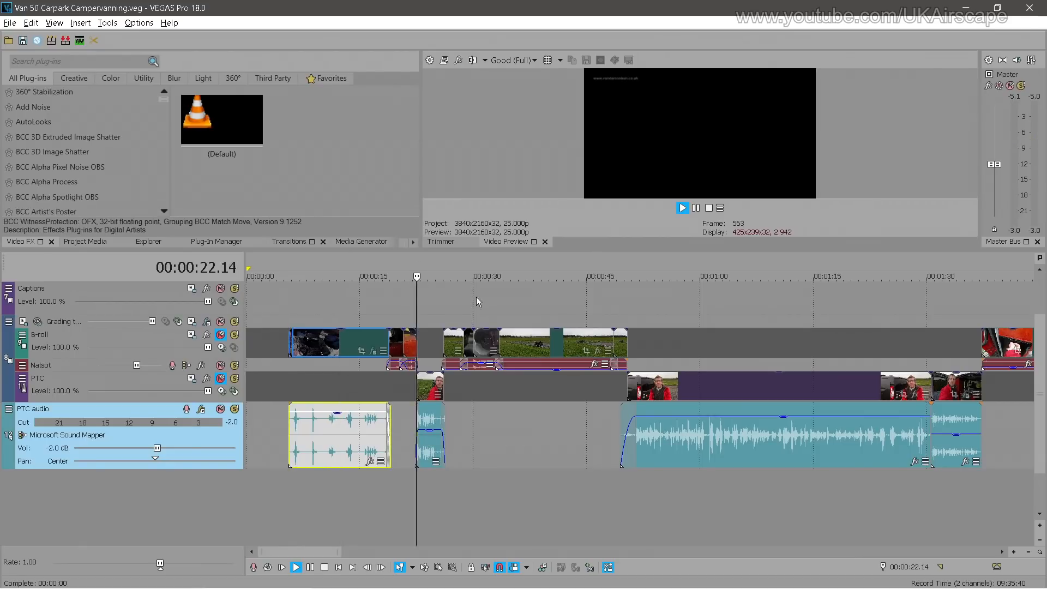
click(432, 439)
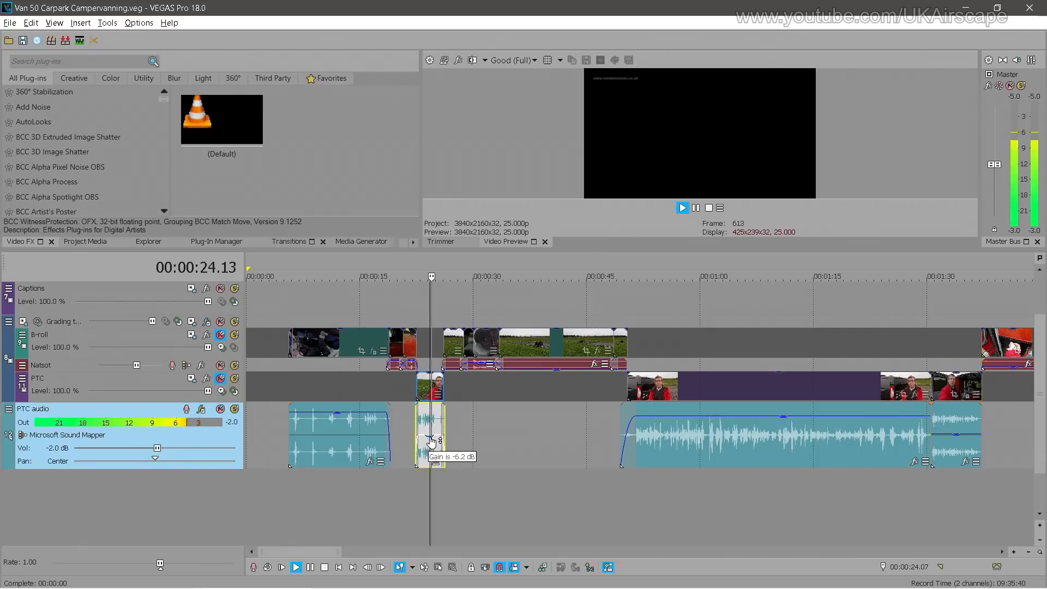
click(408, 267)
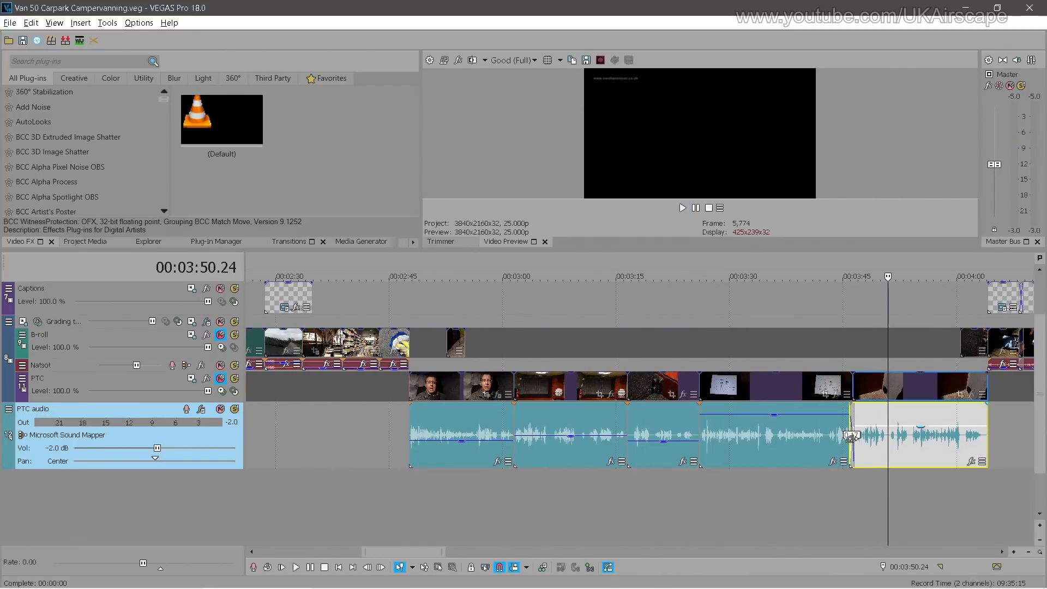
Examine the PTC audio waveform just after the 3:46 crossfade and play it from about 3:48
click(864, 440)
scroll(917, 441, up, 4)
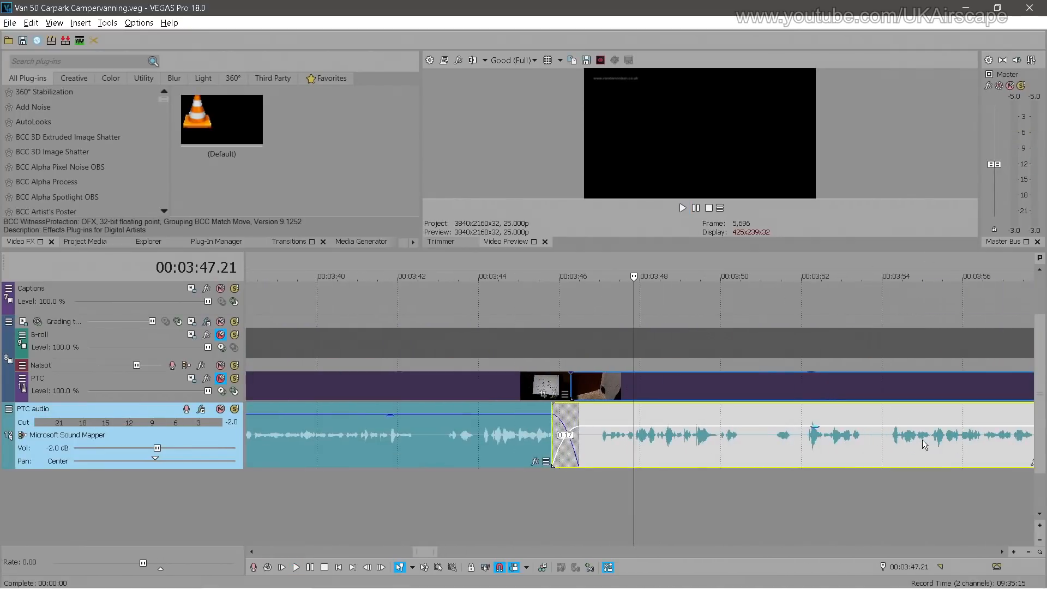
click(761, 442)
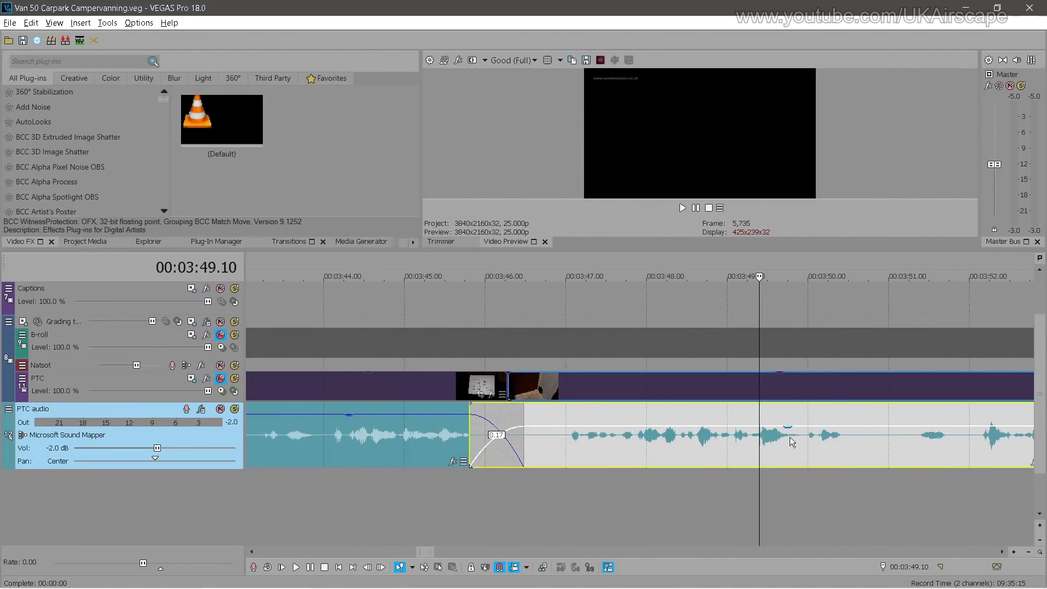
scroll(811, 441, up, 5)
click(603, 443)
click(640, 445)
scroll(533, 445, down, 5)
key(space)
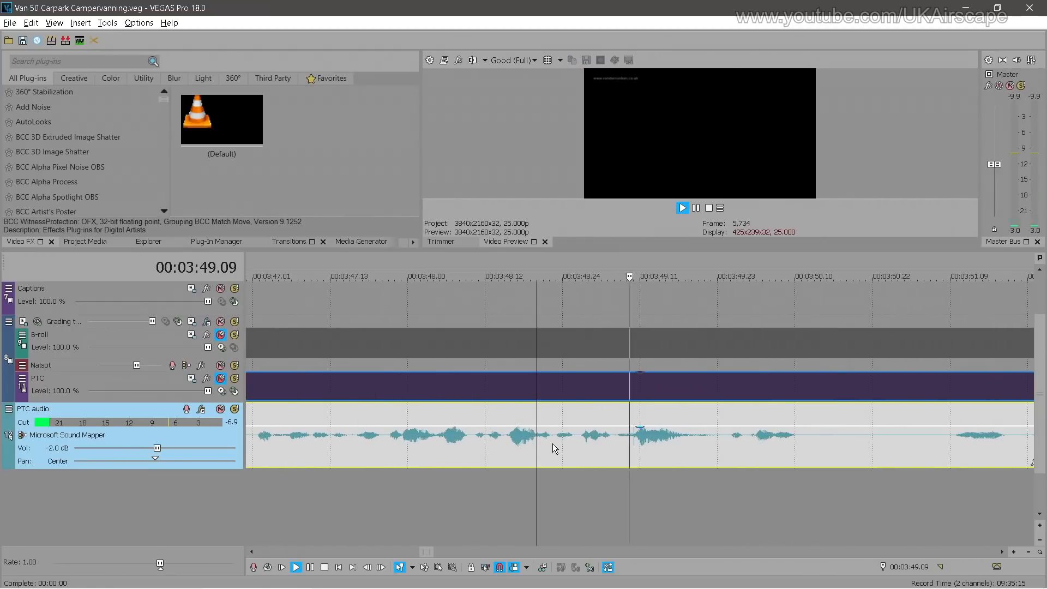
Enlarge the PTC audio track and split its clip at 3:49.10, smoothing the cut with a short crossfade and auto ripple off
key(space)
scroll(691, 444, up, 5)
scroll(691, 447, up, 3)
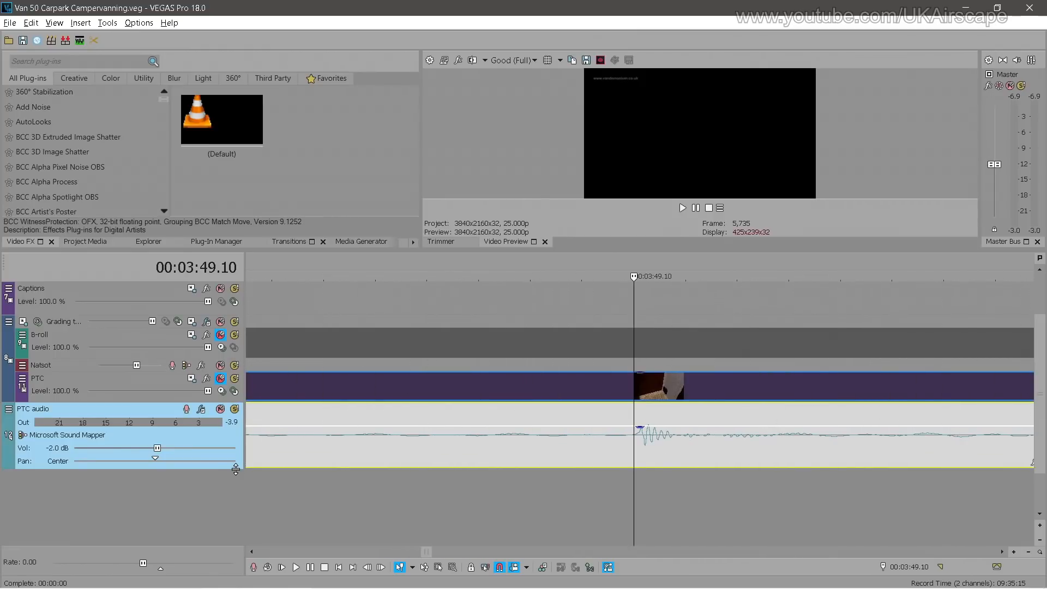
drag(236, 468, 236, 491)
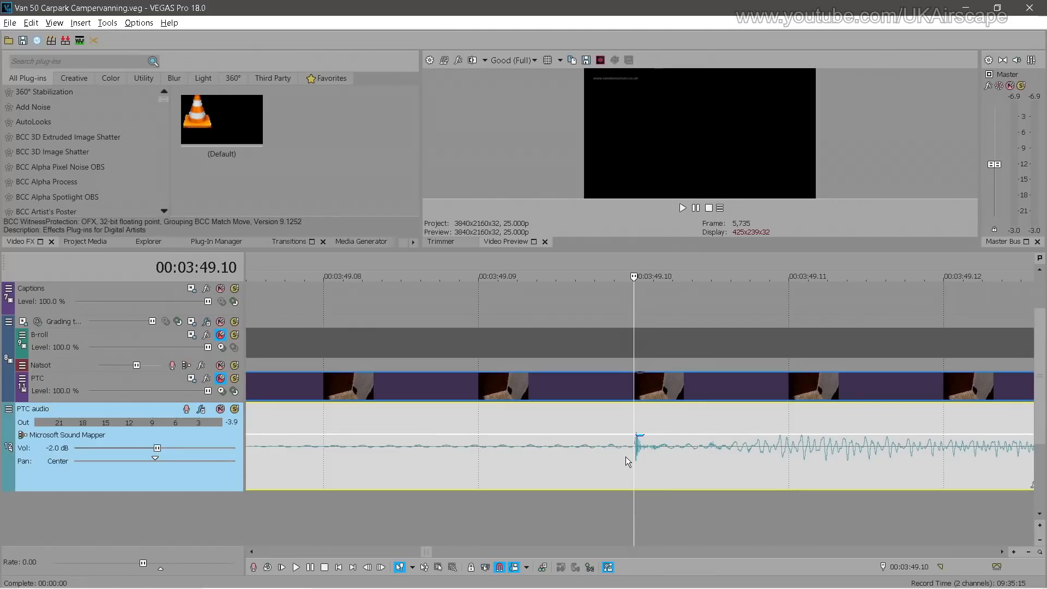
scroll(626, 458, down, 10)
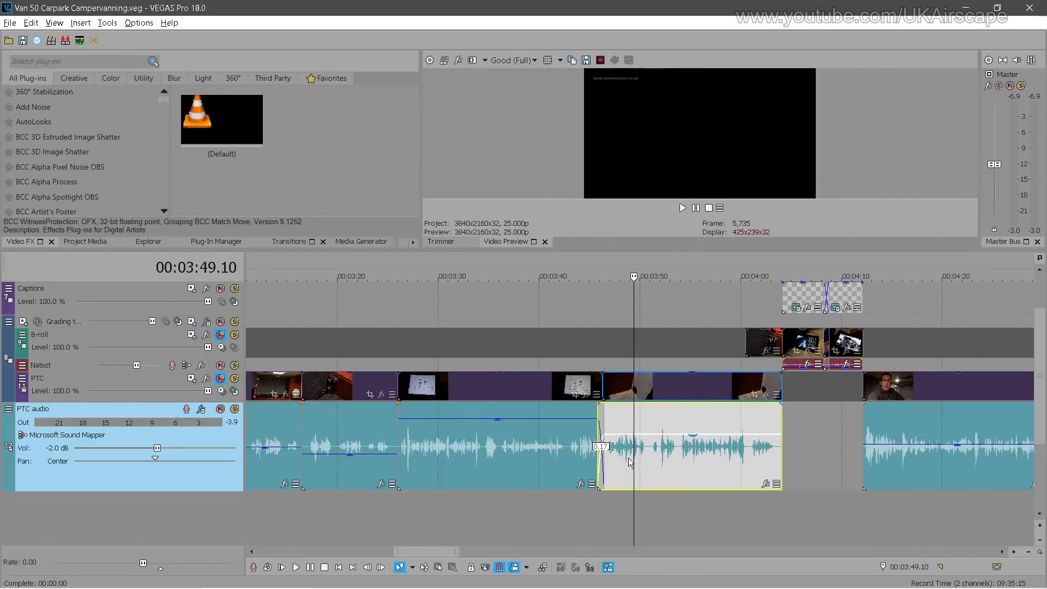
scroll(629, 457, up, 10)
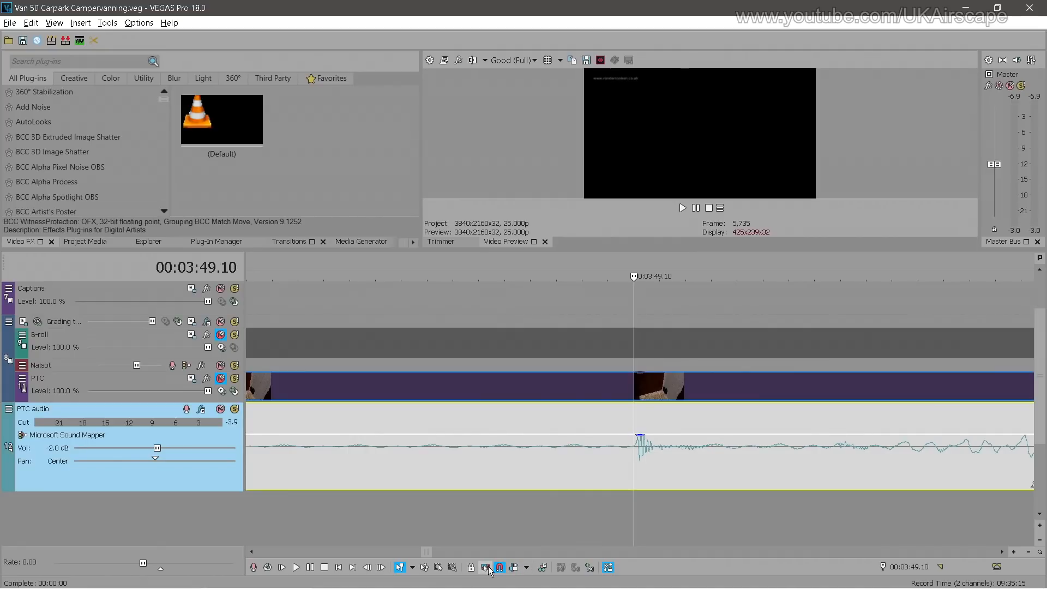
click(633, 455)
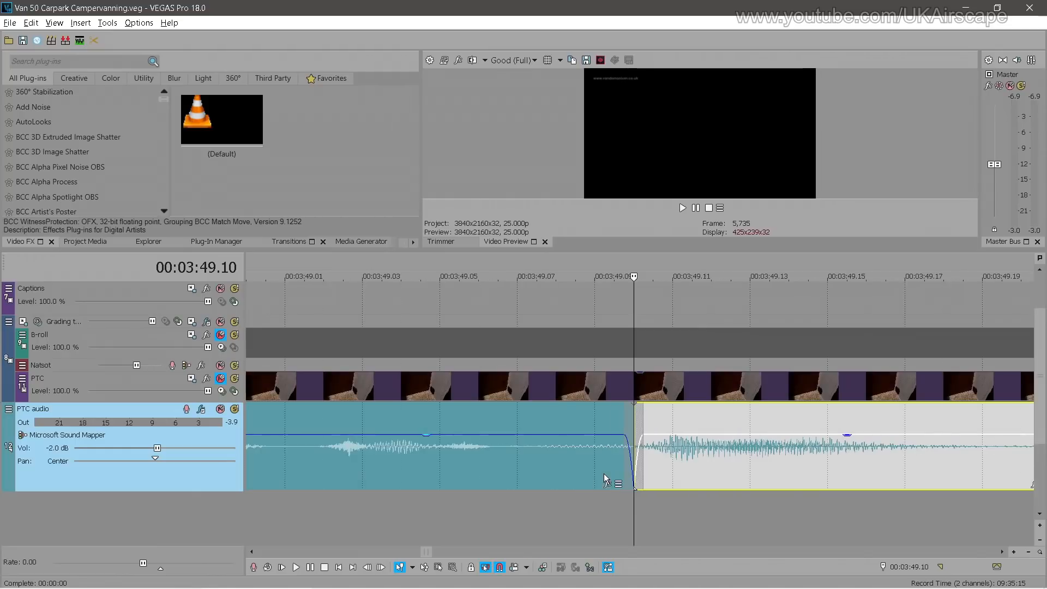
Play the PTC audio across the new split at 3:49.10 from just before it
click(430, 493)
key(space)
click(454, 499)
key(space)
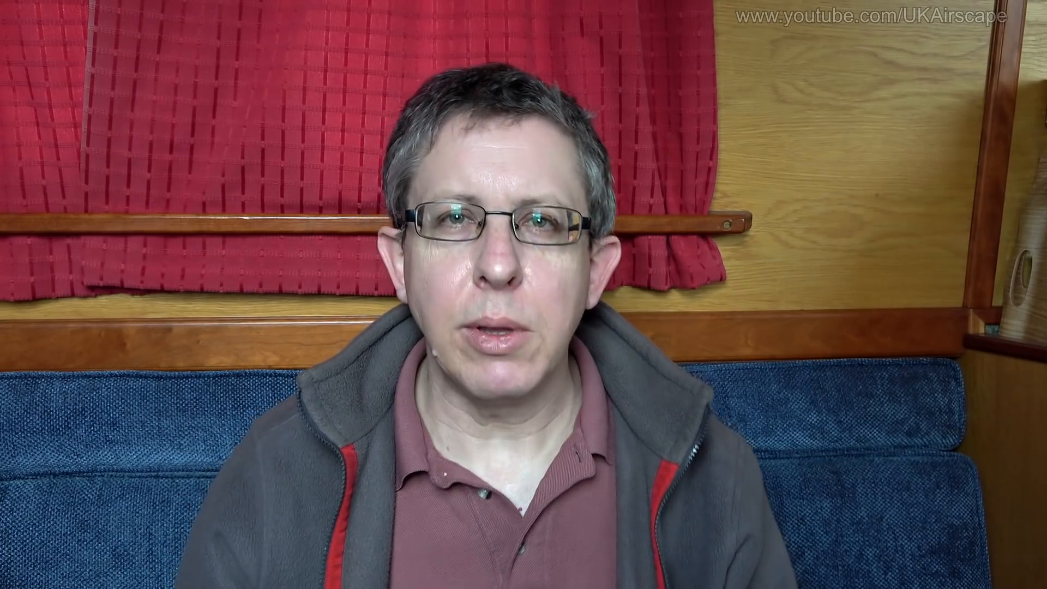
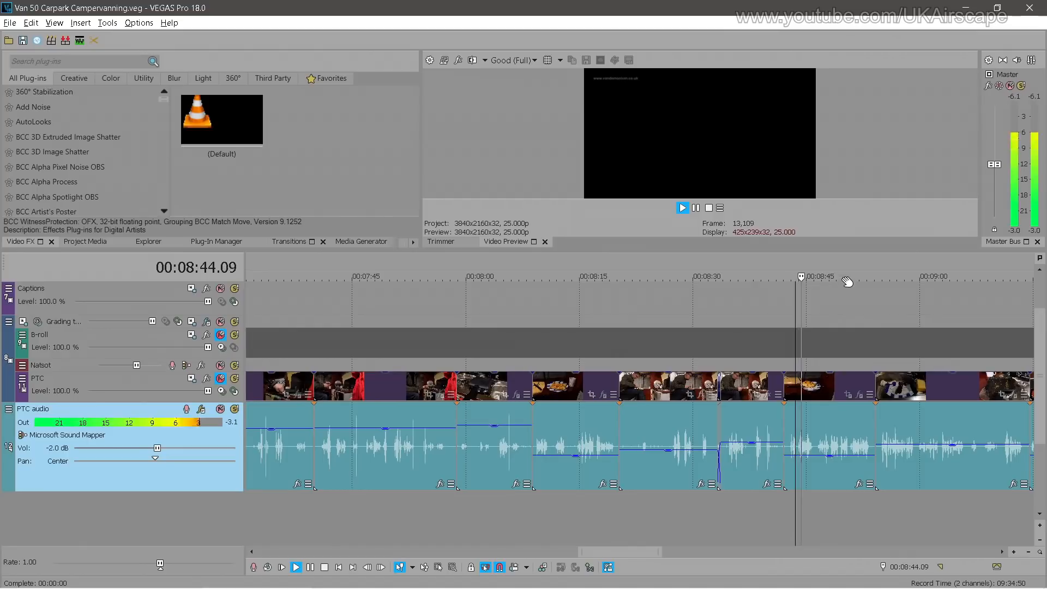
Set the gain of the PTC audio clip at about 8:45 to -8.0 dB and check the following clip from 8:58
click(830, 460)
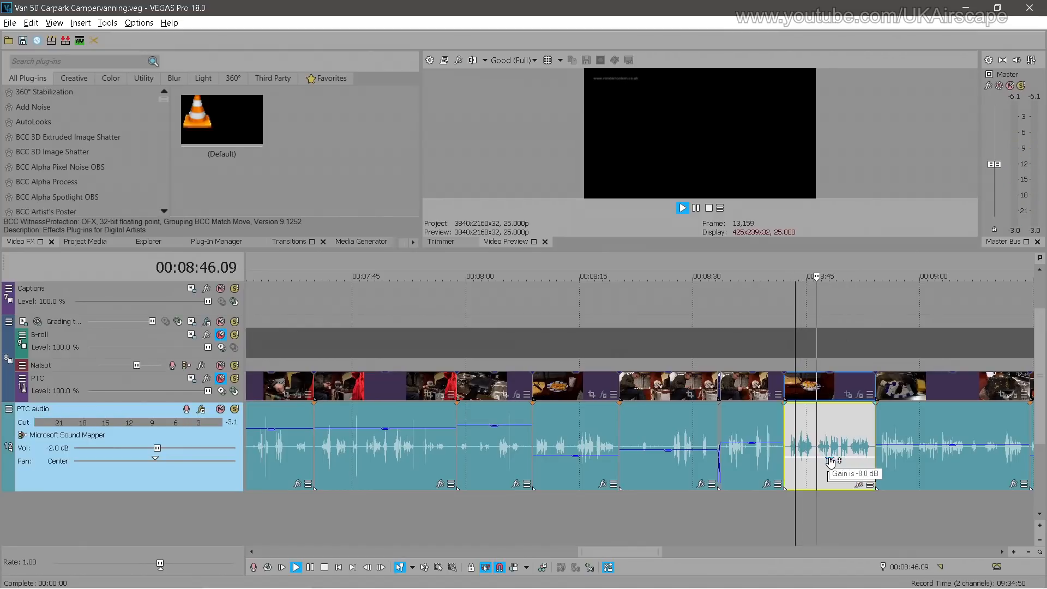
click(906, 438)
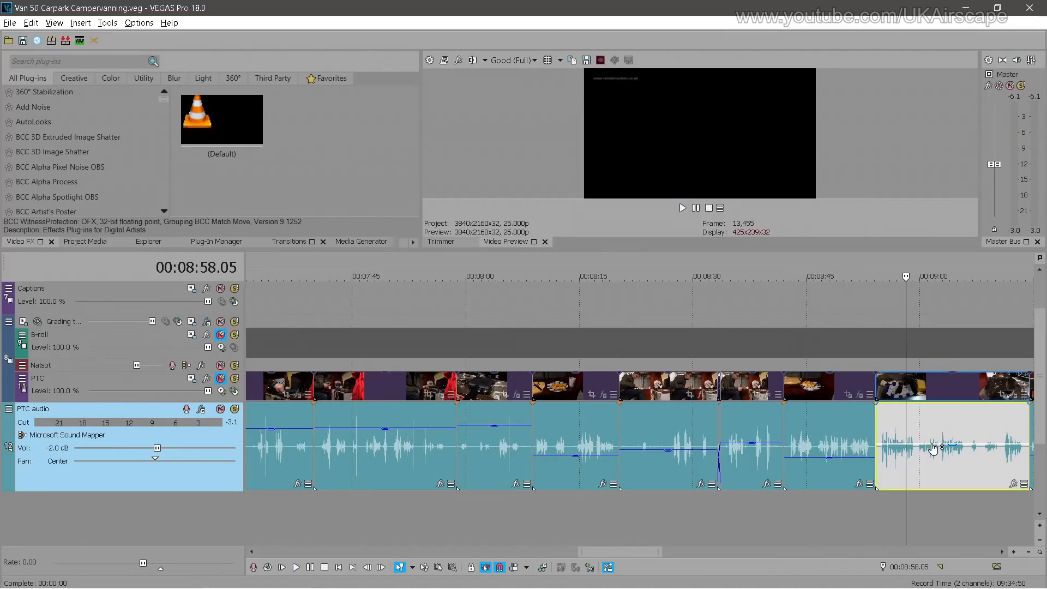
key(space)
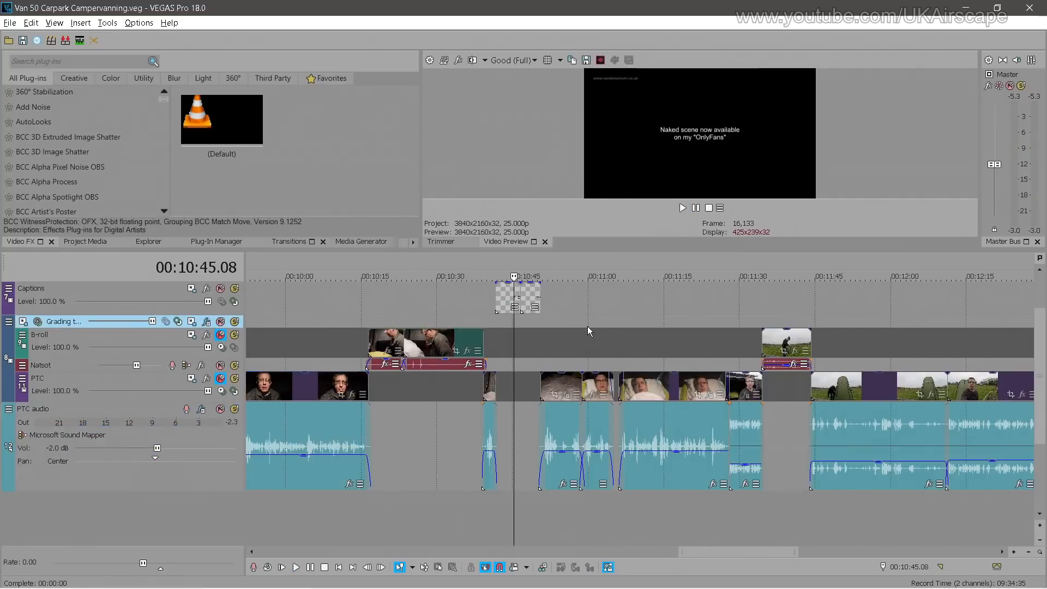
Shorten the "Naked scene now available on my 'OnlyFans'" caption to about 4 seconds with auto ripple on, pulling the following clips earlier
scroll(587, 326, up, 6)
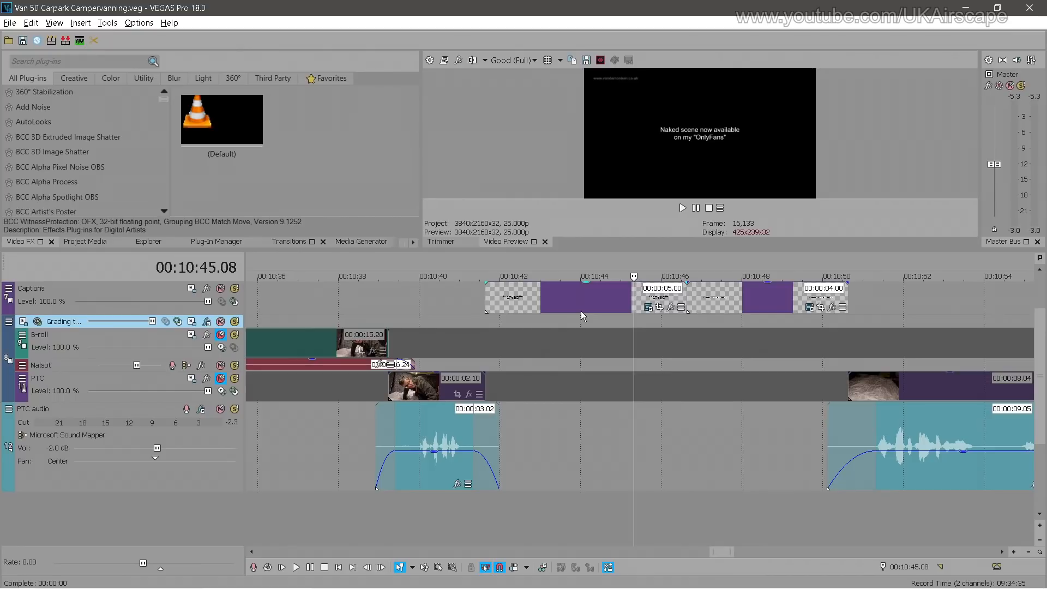
click(518, 570)
click(590, 344)
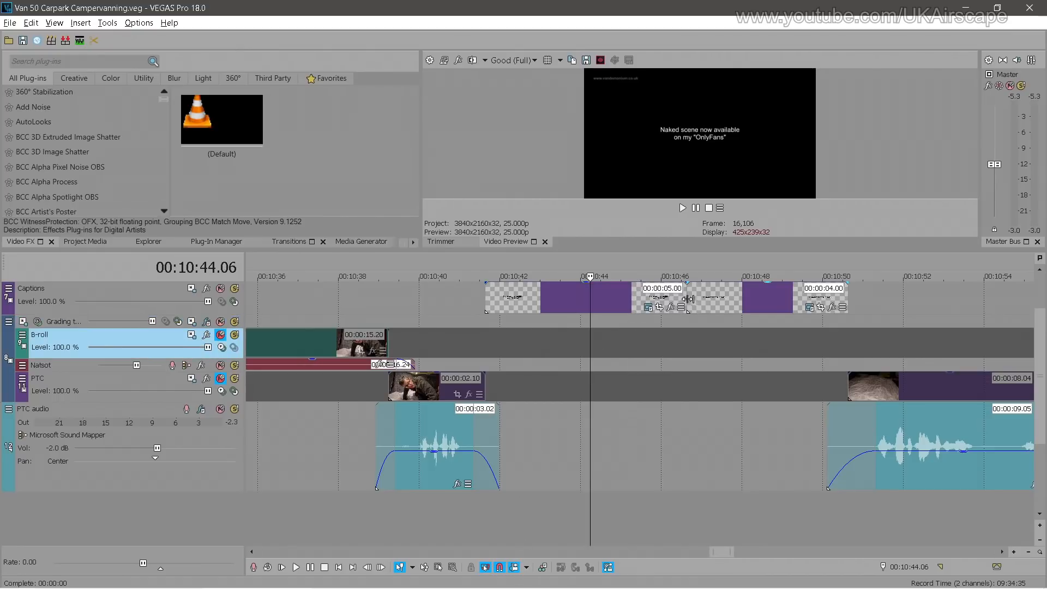
drag(688, 299, 645, 297)
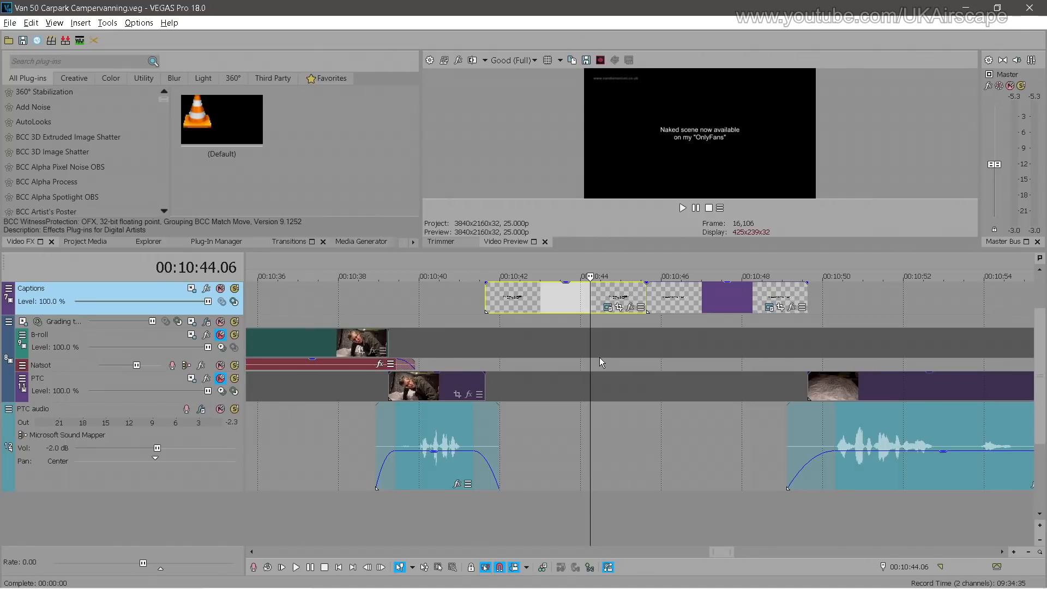
Play from 10:49.16 and slightly lower the gain of the PTC audio clip just after the two captions
click(808, 344)
scroll(840, 346, down, 3)
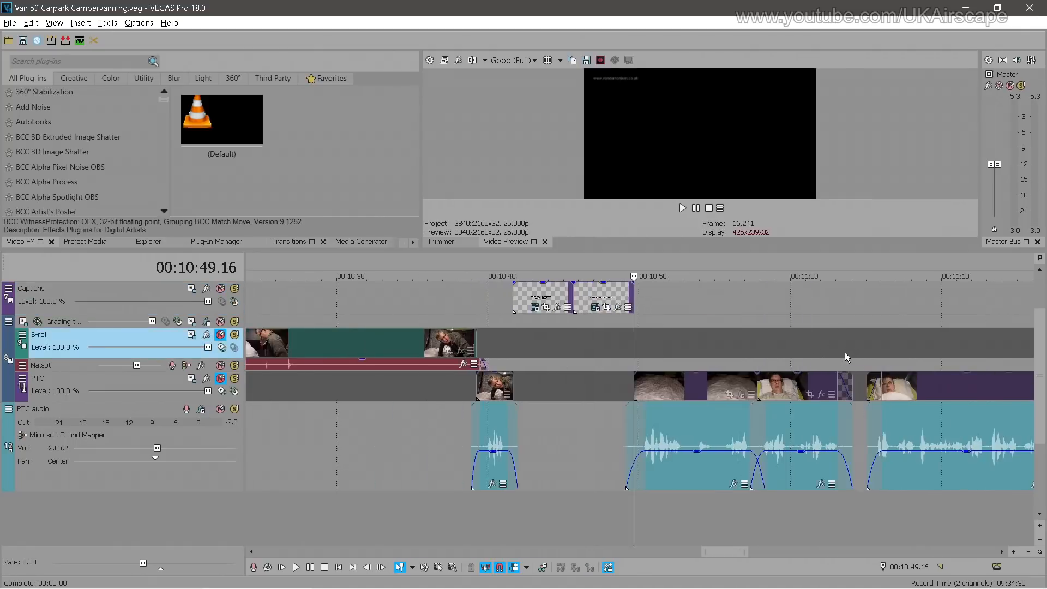
scroll(845, 352, down, 2)
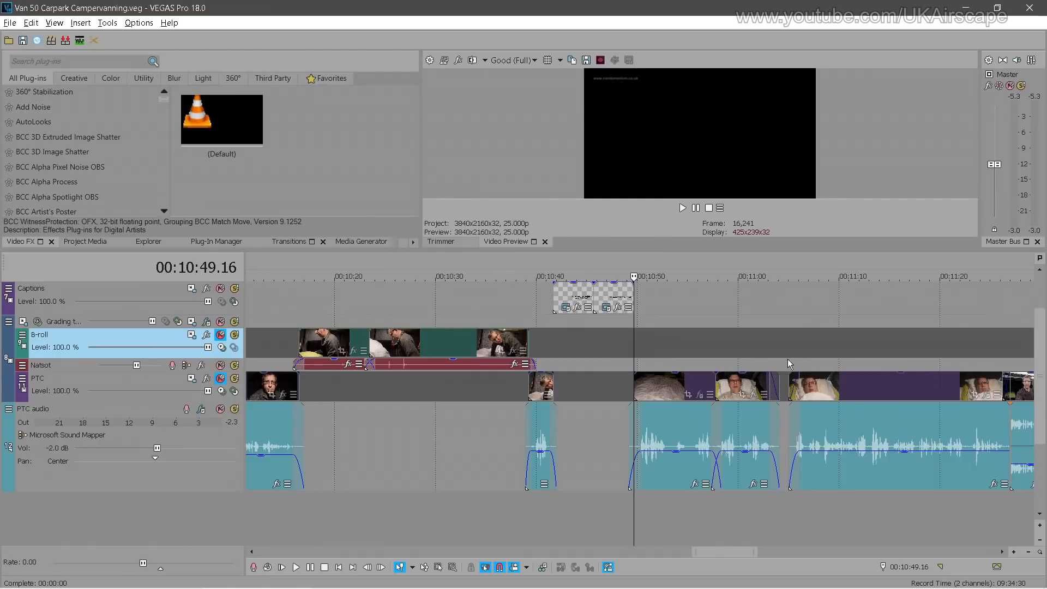
key(space)
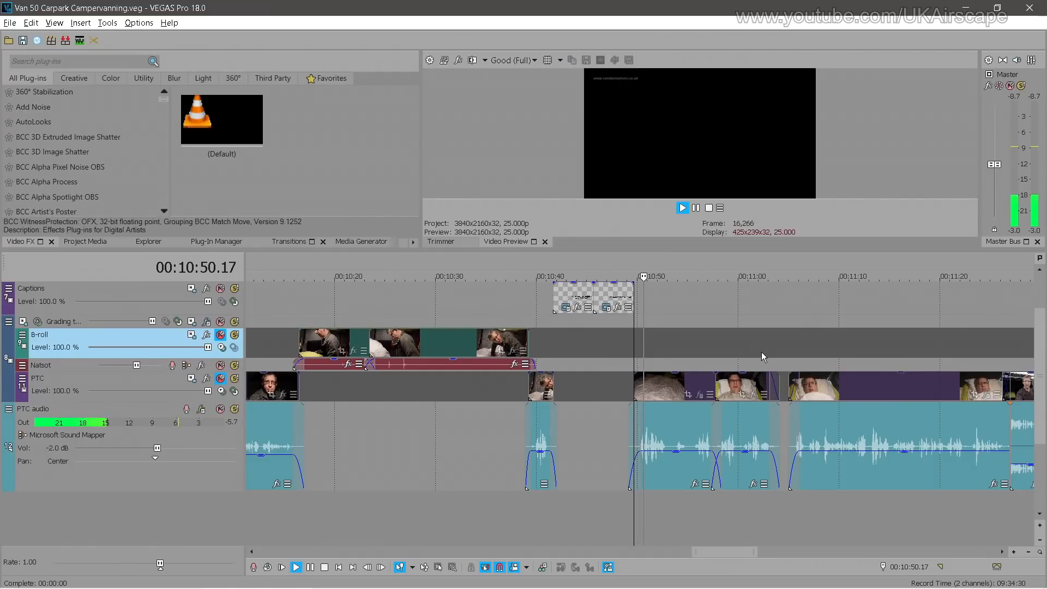
click(686, 454)
scroll(780, 279, down, 2)
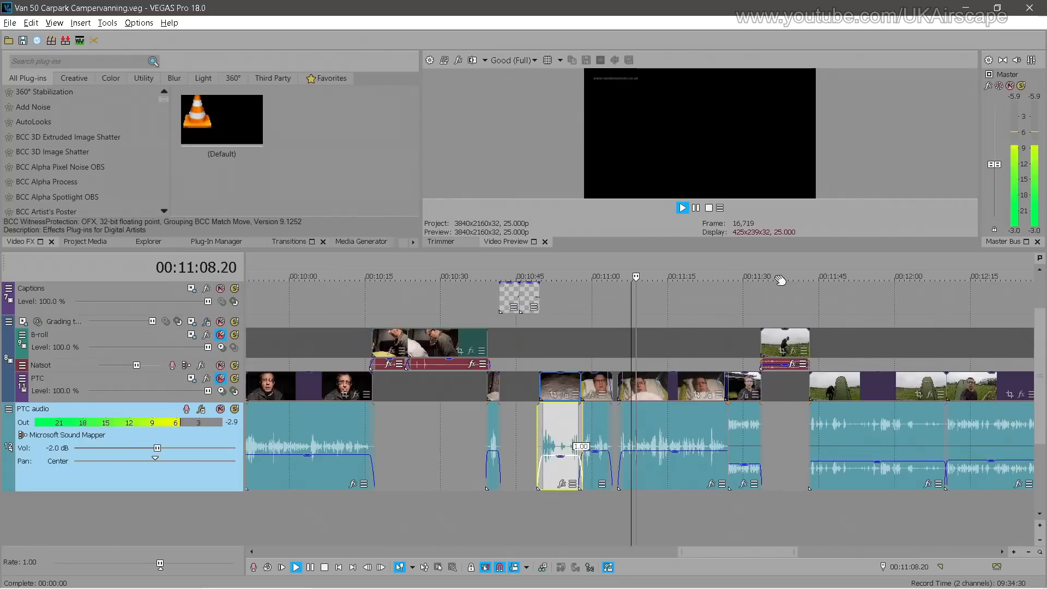
Check the levels of the remaining PTC audio clips by sampling playback through to the last clip near 15:54
scroll(780, 279, down, 1)
click(796, 278)
click(823, 405)
scroll(823, 405, up, 3)
click(764, 436)
scroll(763, 437, down, 2)
click(871, 273)
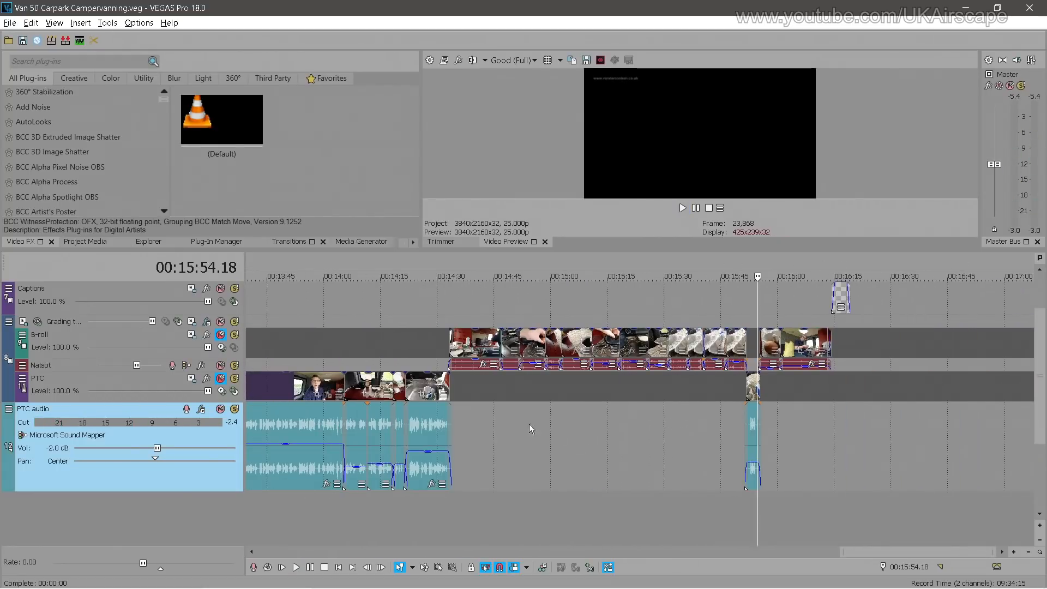
Unmute the PTC and B-roll video tracks
click(217, 380)
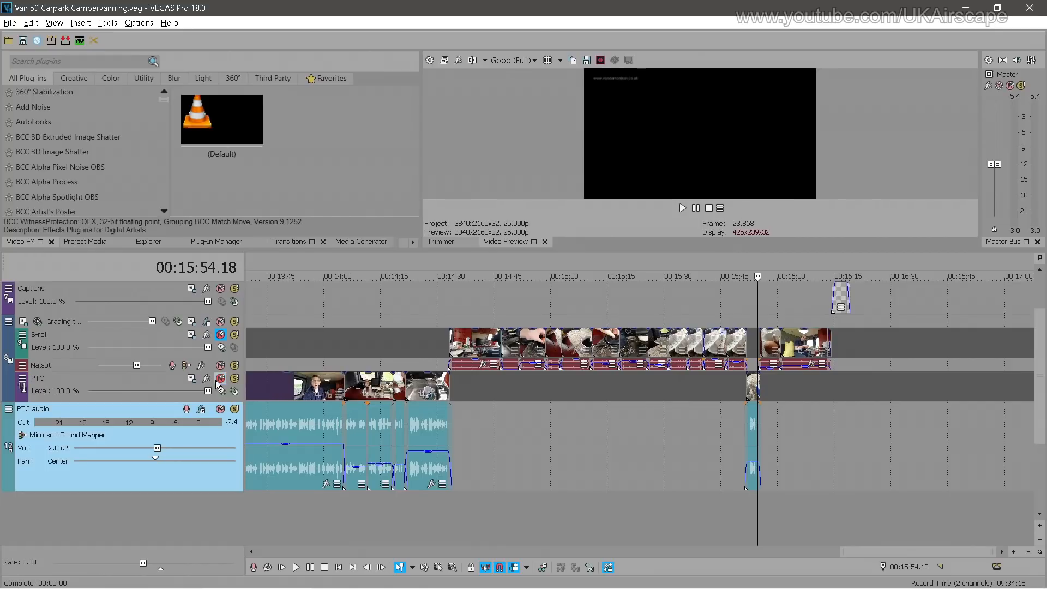
click(220, 335)
scroll(681, 420, down, 3)
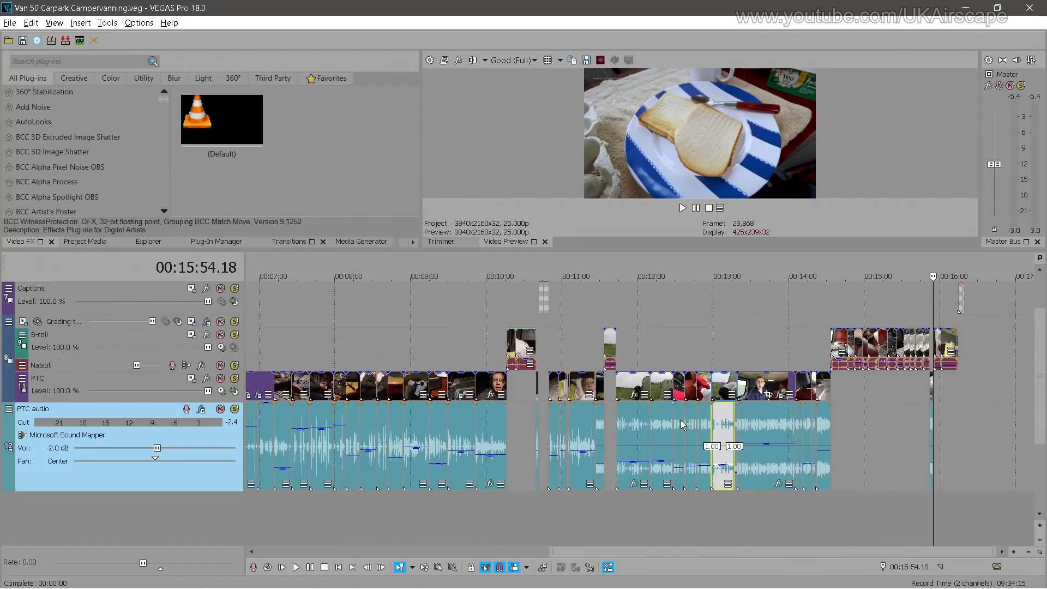
Trim the end of the Watermark clip to 16:19.05, level with the end of the final caption, with auto ripple off
click(969, 368)
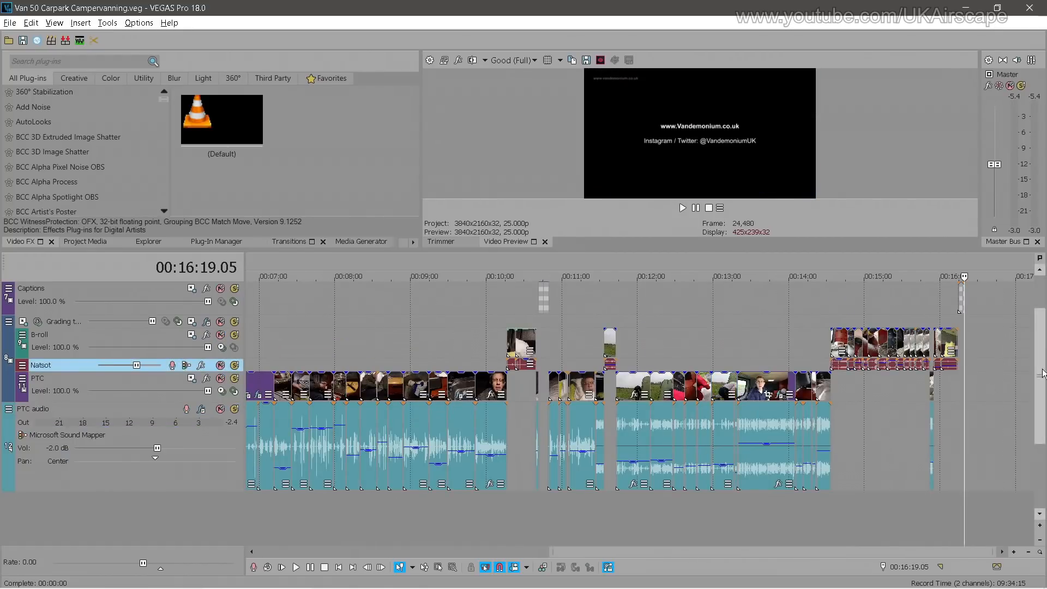
drag(1042, 375, 1042, 343)
scroll(914, 369, up, 8)
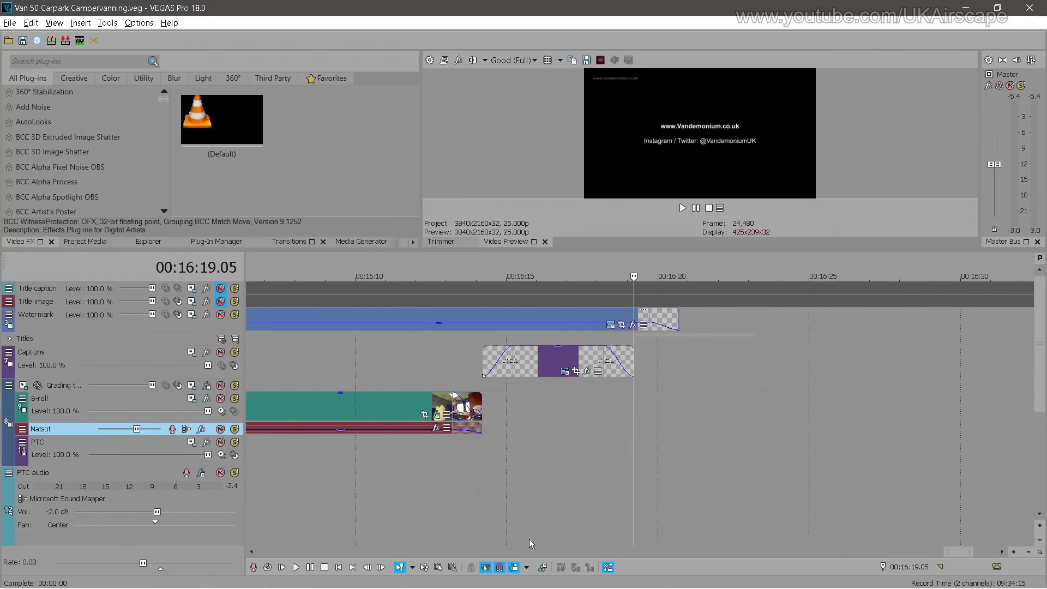
drag(679, 313, 633, 312)
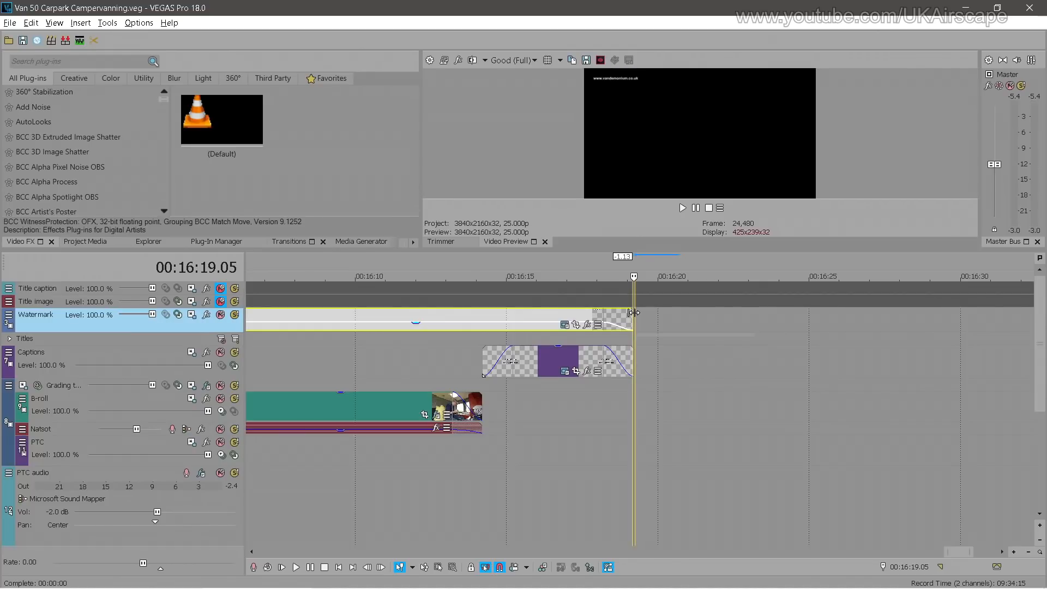
scroll(661, 394, down, 10)
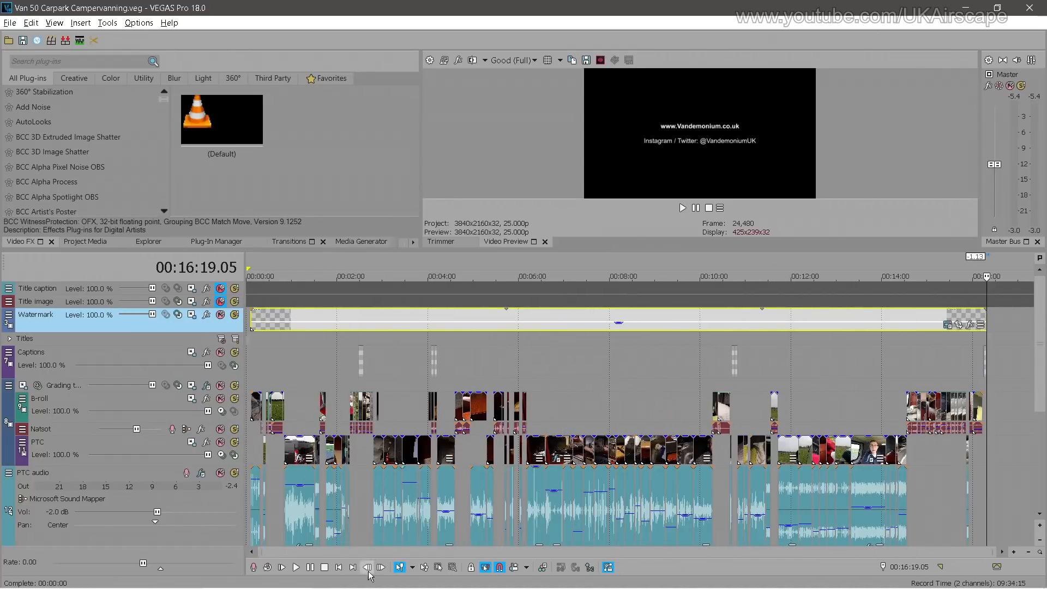
Return to the project start and check the opening title and where the Watermark begins
click(338, 567)
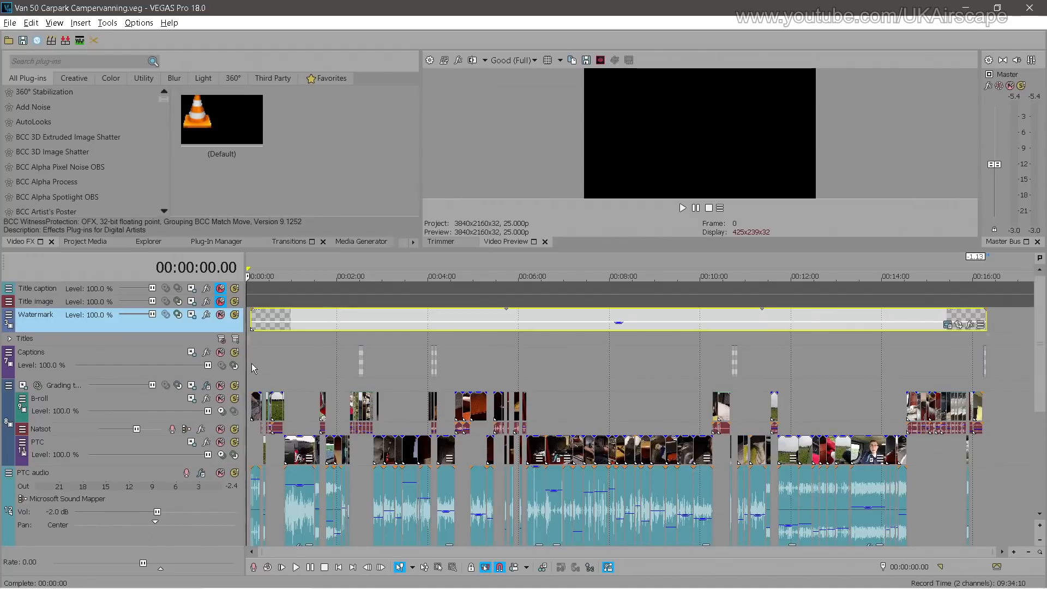
click(251, 363)
scroll(305, 366, up, 6)
click(321, 372)
click(302, 372)
scroll(381, 366, down, 1)
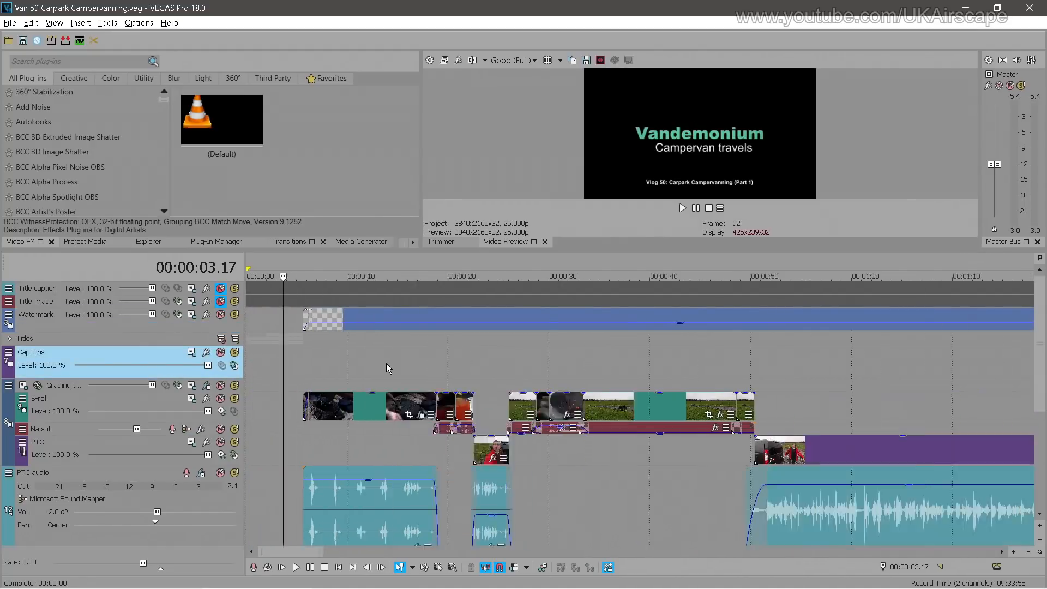
Show the whole project in the timeline and reduce the heights of the PTC audio and Watermark tracks
scroll(386, 363, down, 8)
drag(1044, 379, 1044, 411)
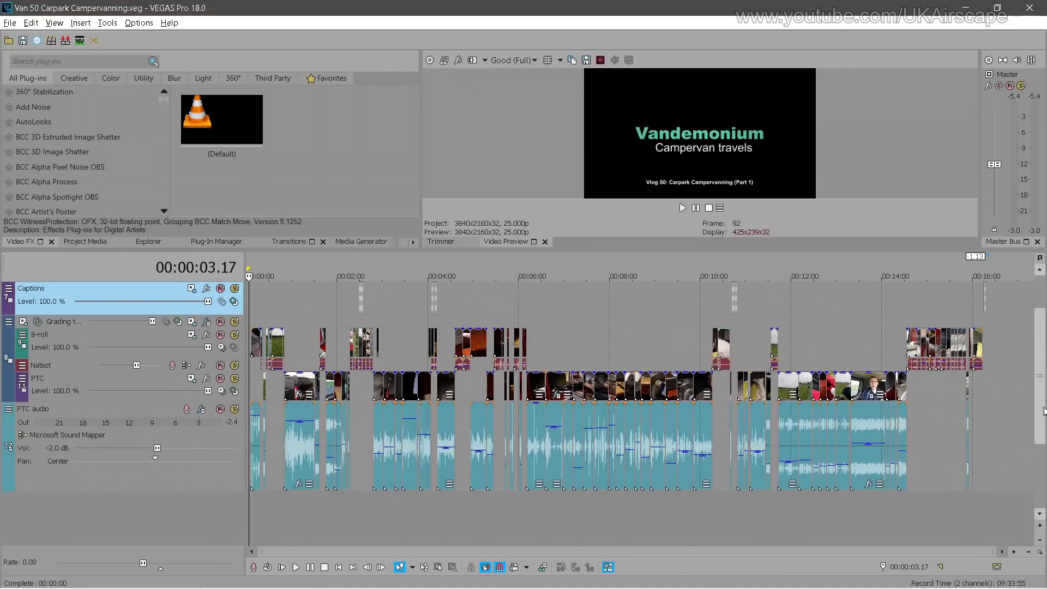
drag(234, 492, 236, 457)
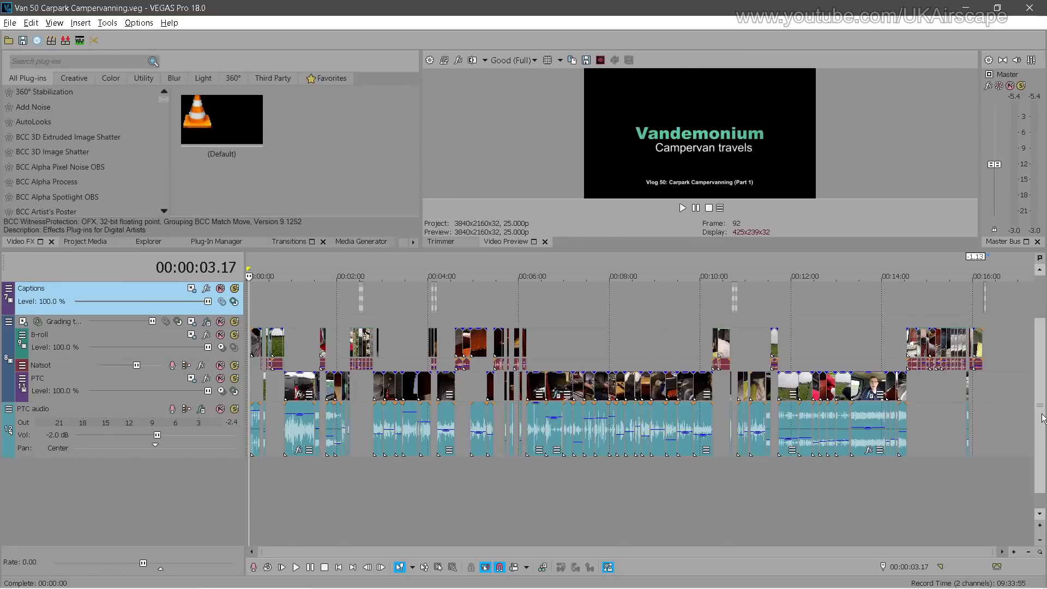
scroll(1043, 404, up, 2)
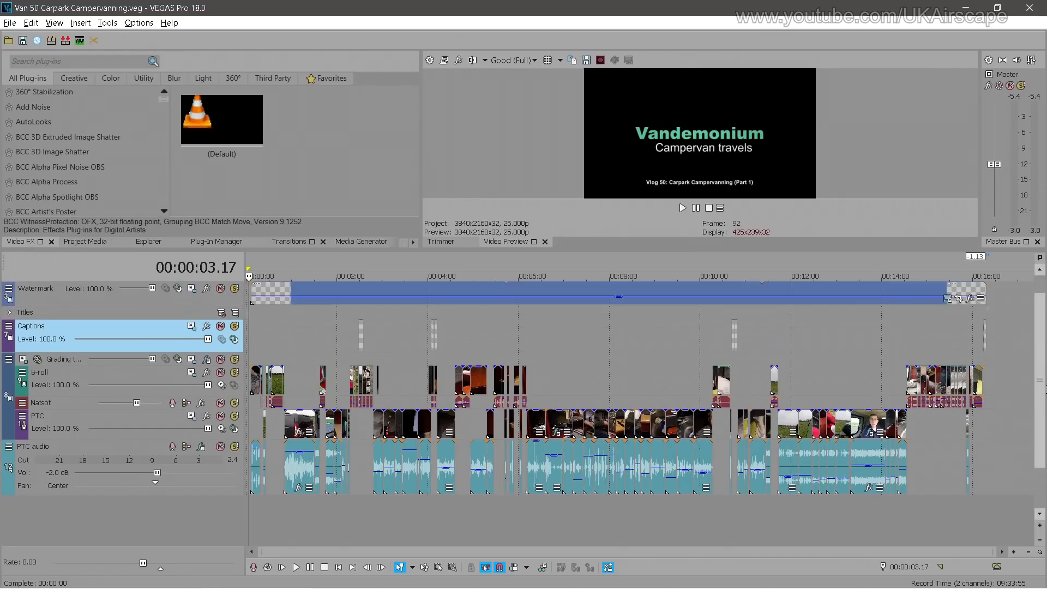
scroll(1043, 389, up, 1)
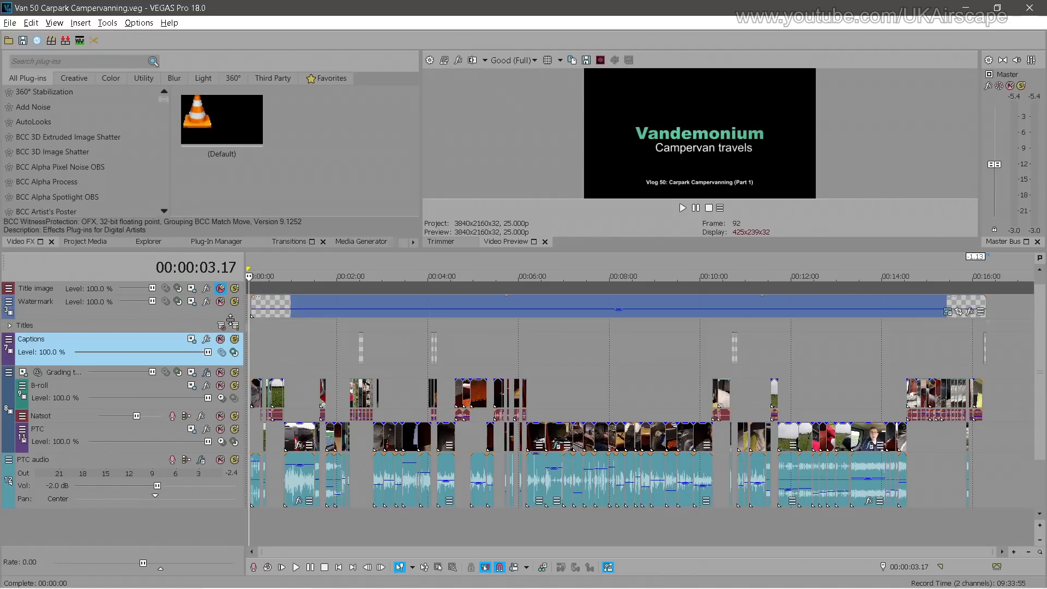
drag(231, 319, 232, 301)
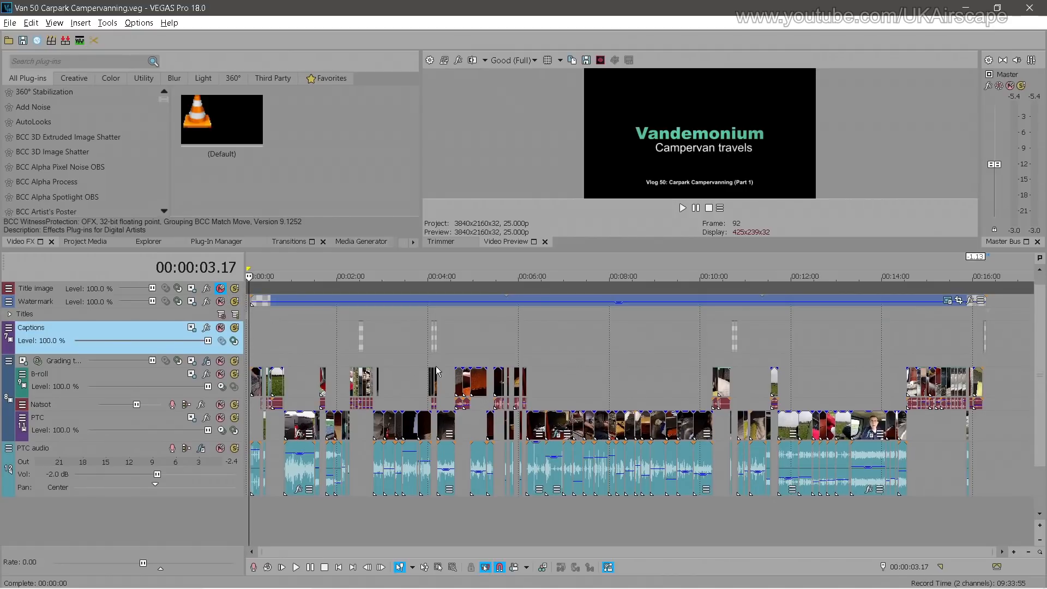
Go to the PTC to B-roll cut at 1:37.06 and increase the Natsot track's height to show its waveform
scroll(467, 372, up, 5)
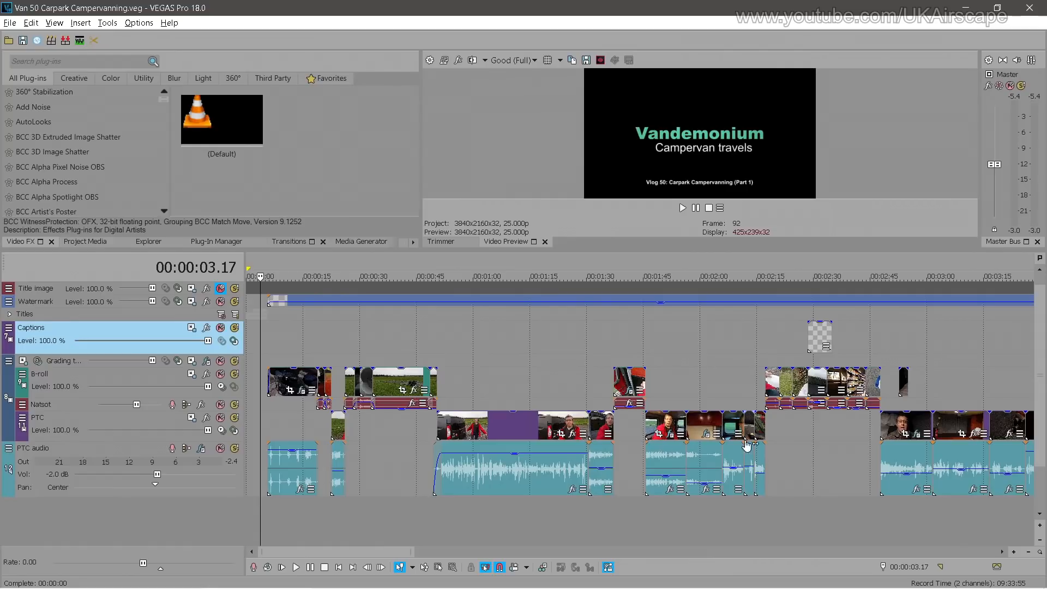
click(627, 434)
scroll(683, 444, up, 5)
scroll(593, 453, down, 4)
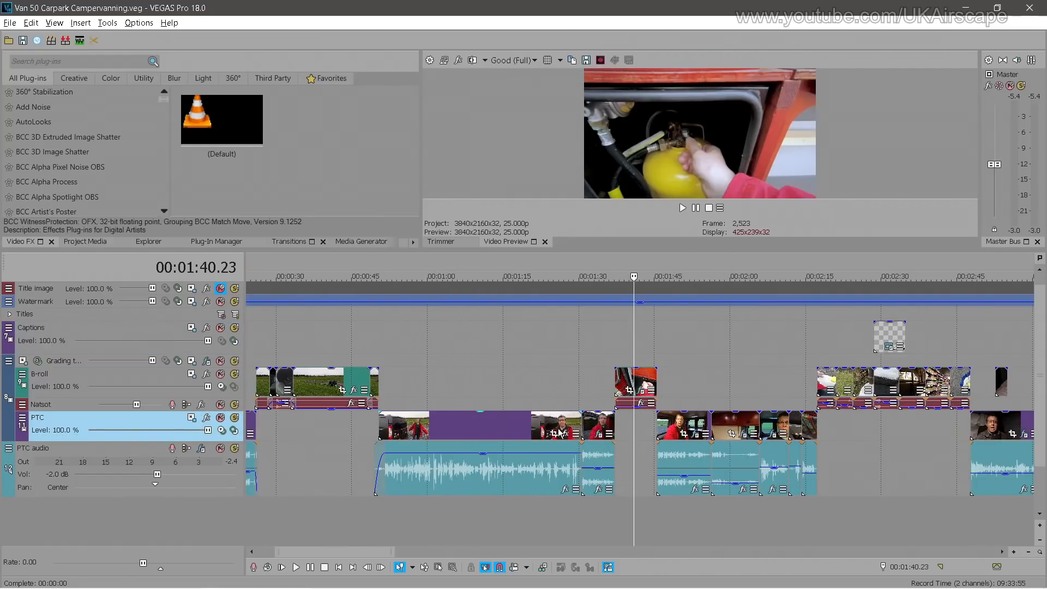
click(613, 431)
scroll(627, 430, up, 10)
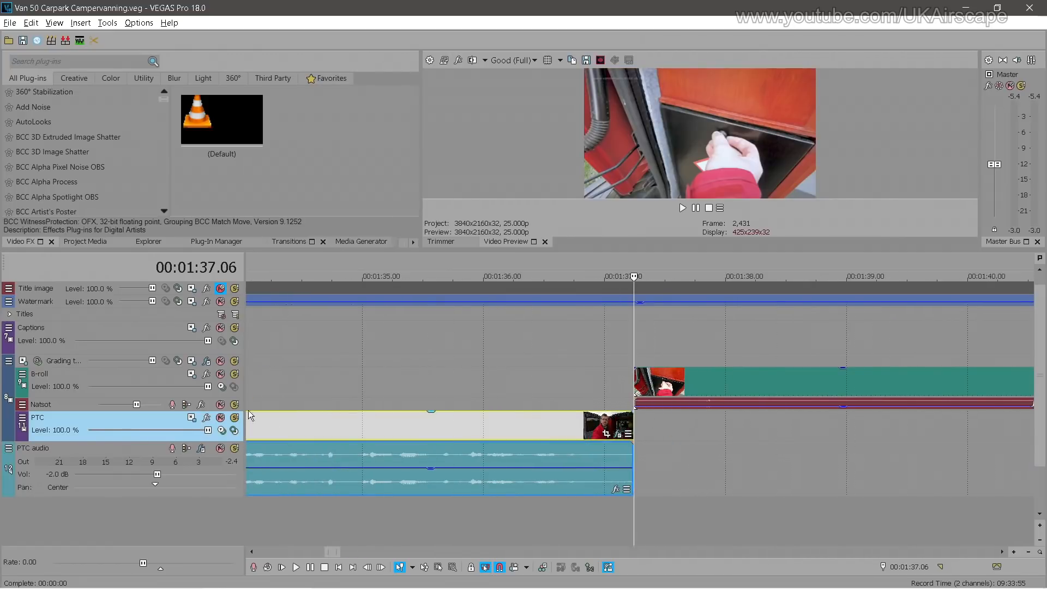
drag(224, 410, 226, 438)
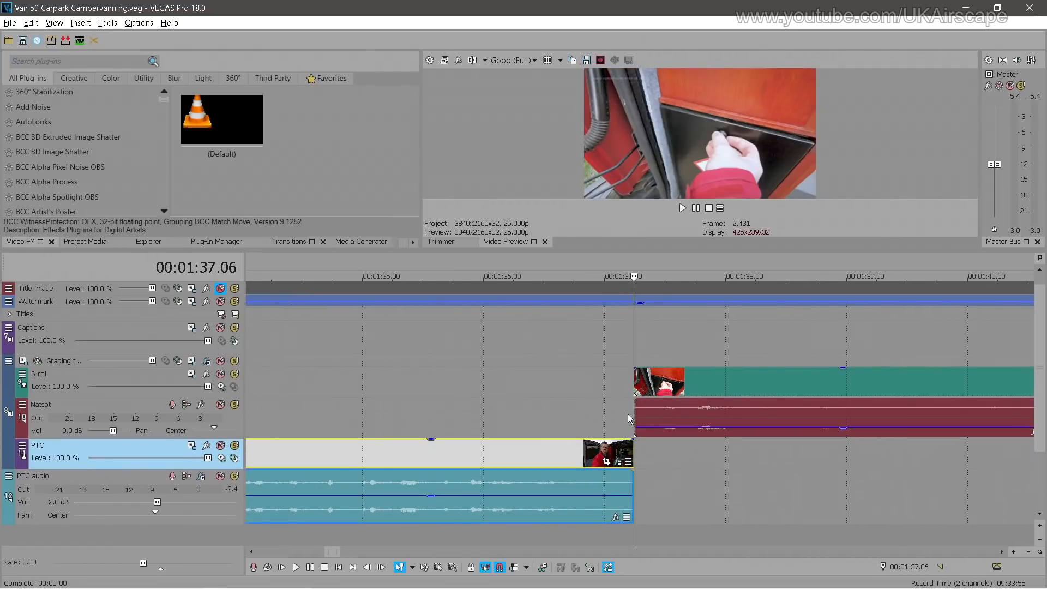
Overlap the Natsot and PTC audio clips with fades around the PTC to B-roll cut at 1:37.06 and play it back
mouse_move(634, 415)
mouse_down()
mouse_move(604, 414)
mouse_move(684, 432)
mouse_up()
drag(628, 491, 681, 494)
key(space)
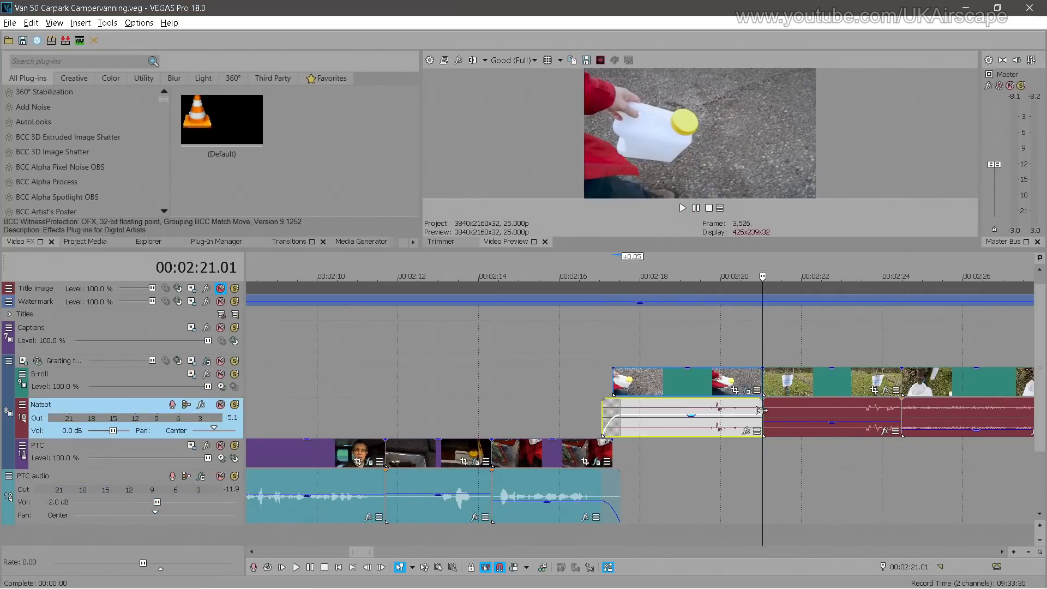
Crossfade the adjoining Natsot clips by one second at each B-roll cut from 2:21.01 through 2:43.18
key(/)
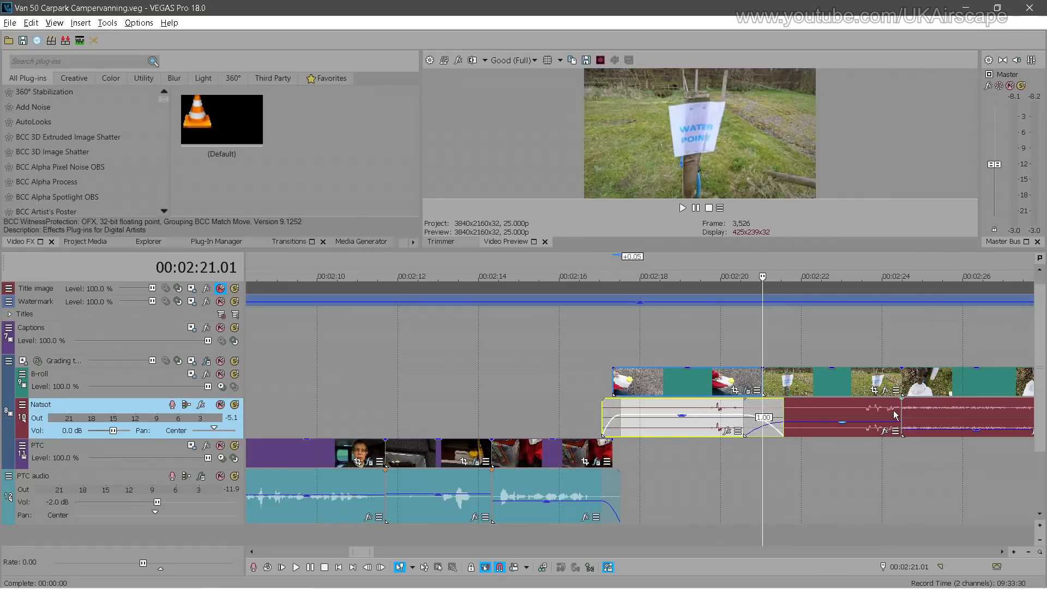
click(902, 412)
key(/)
scroll(927, 428, down, 2)
click(721, 415)
key(/)
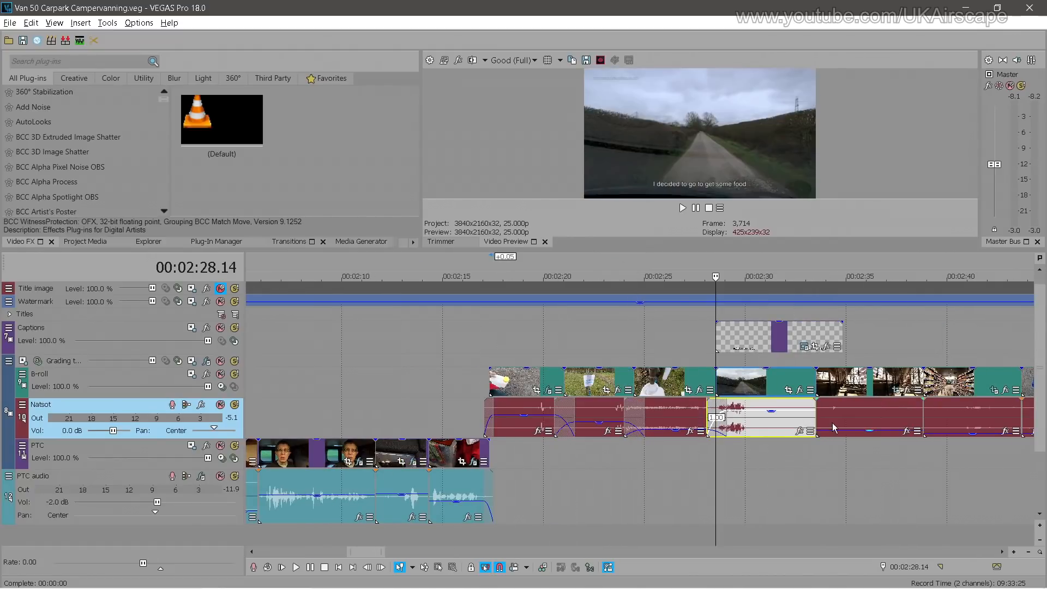
click(818, 420)
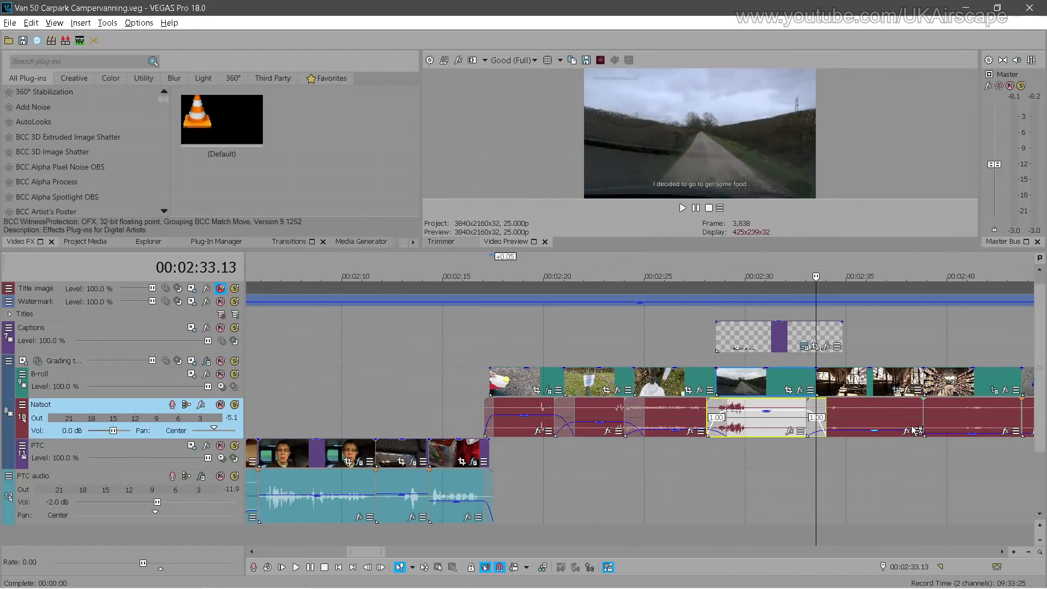
key(/)
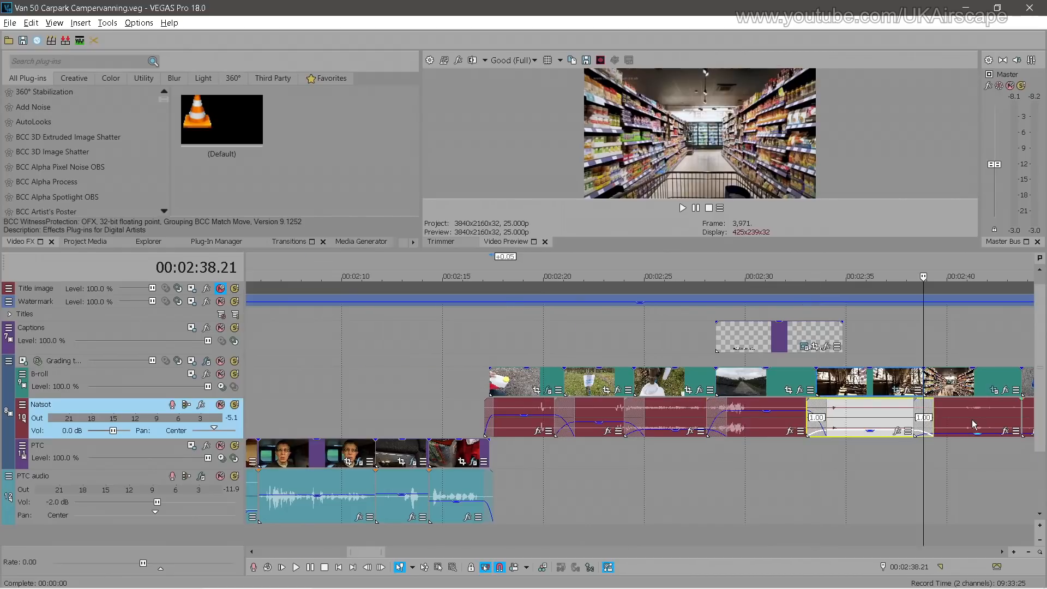
scroll(974, 424, down, 1)
click(721, 420)
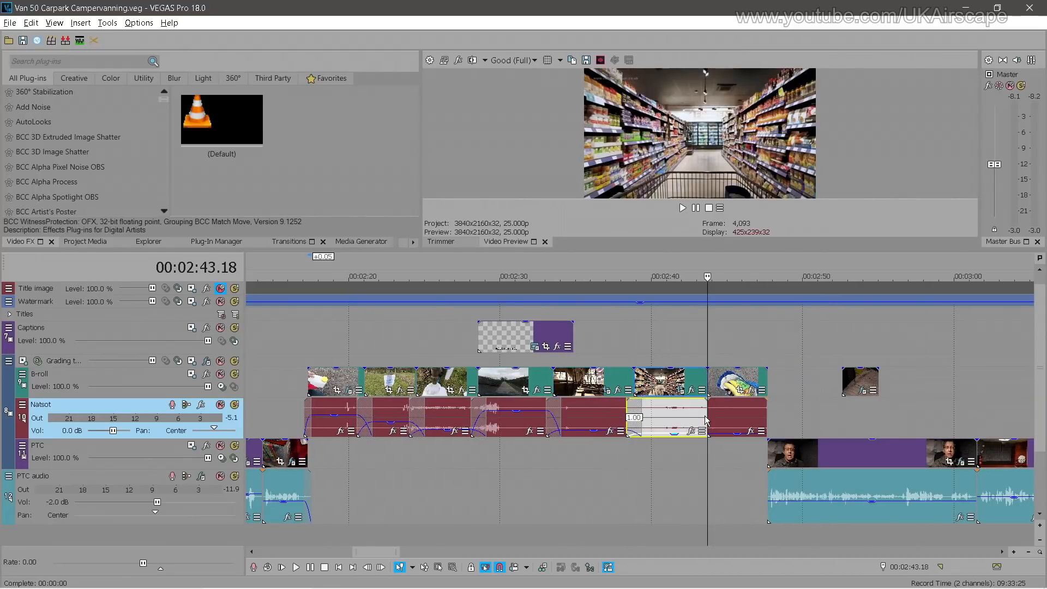
key(/)
Extend the Natsot clip's end to 4:08.20 so that it crossfades into the following clip over 14 frames
scroll(766, 430, up, 3)
drag(634, 417, 652, 416)
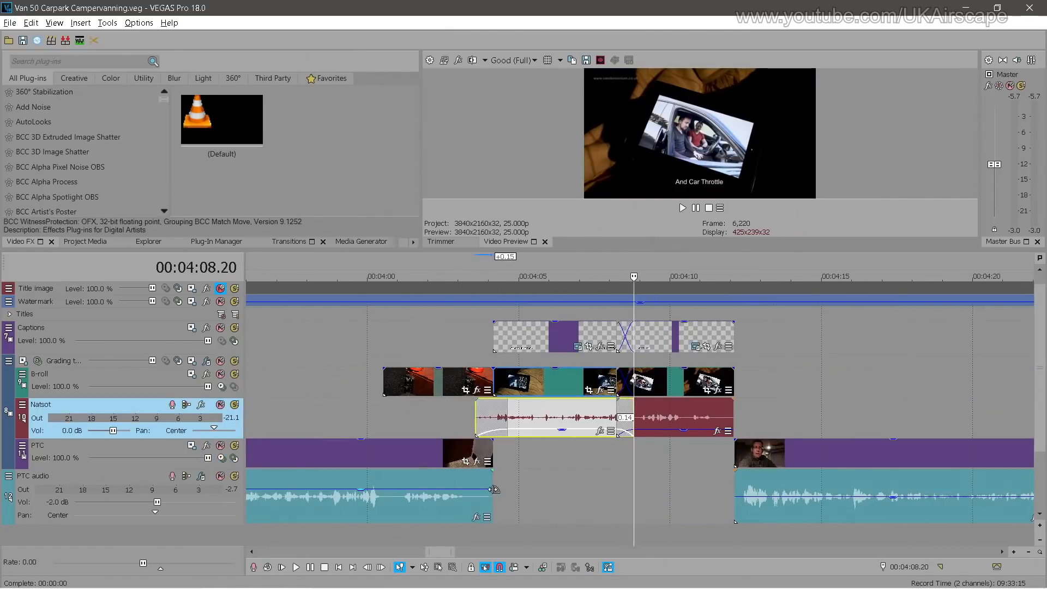
key(space)
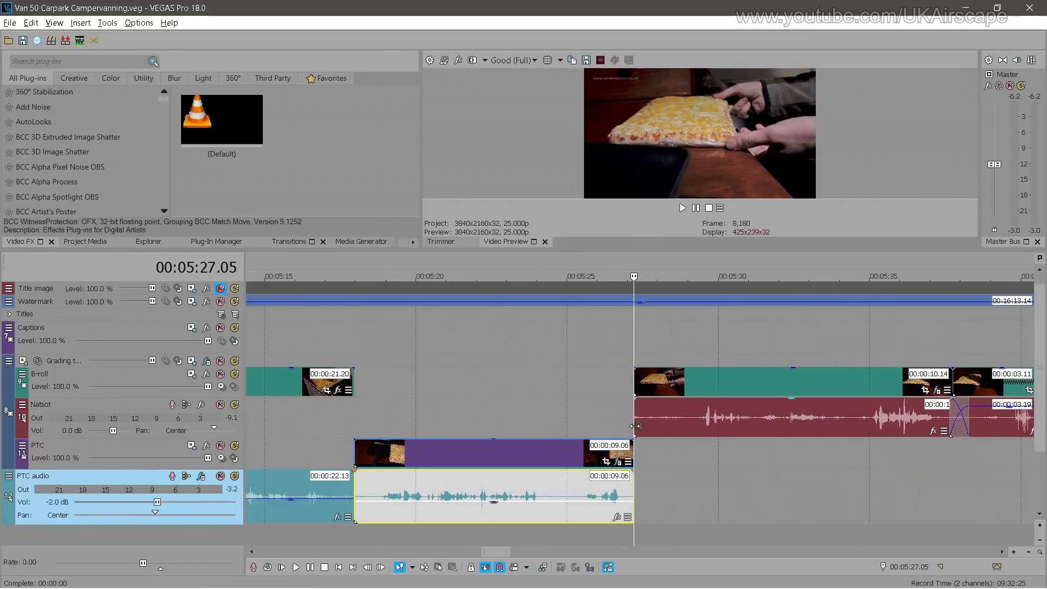
At the 5:27.05 cut, start the Natsot clip slightly earlier, extend the PTC audio to 5:27.14 with matching fades, and play the transition
mouse_move(635, 426)
mouse_down()
mouse_move(636, 402)
mouse_move(646, 404)
mouse_up()
mouse_move(633, 482)
mouse_down()
mouse_move(650, 482)
mouse_move(627, 499)
mouse_up()
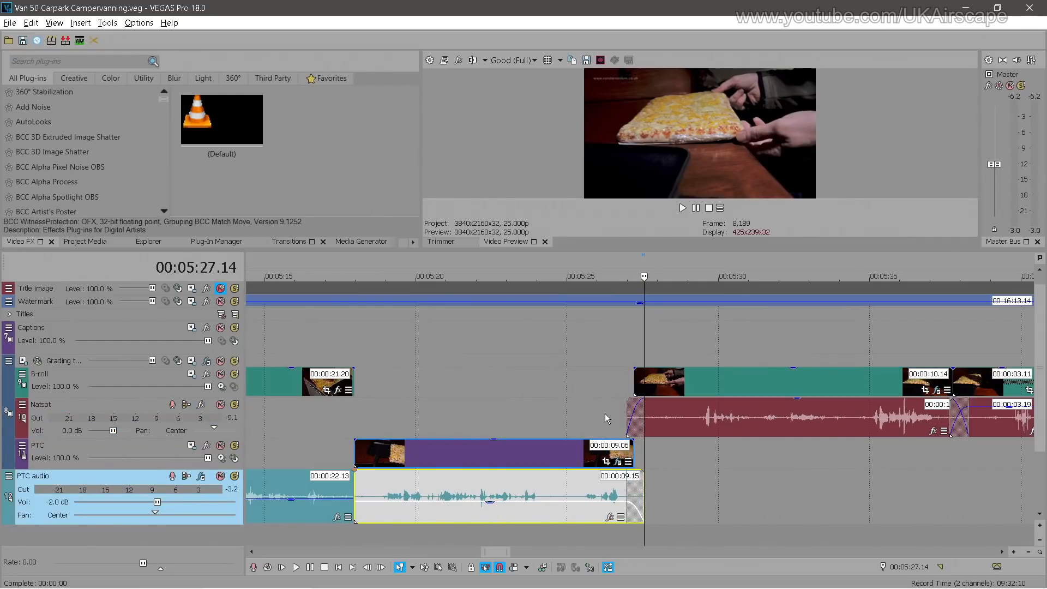
click(604, 413)
key(space)
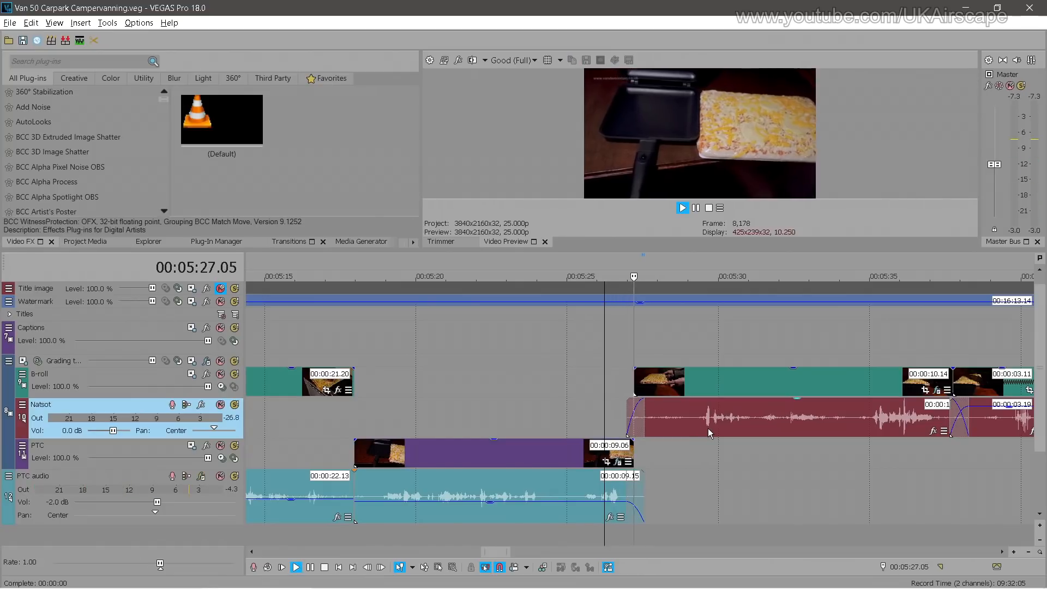
key(Return)
Check the Natsot and PTC audio overlaps and fades in the pizza sequence from 5:28 to about 6:10
scroll(824, 459, down, 2)
scroll(819, 457, down, 1)
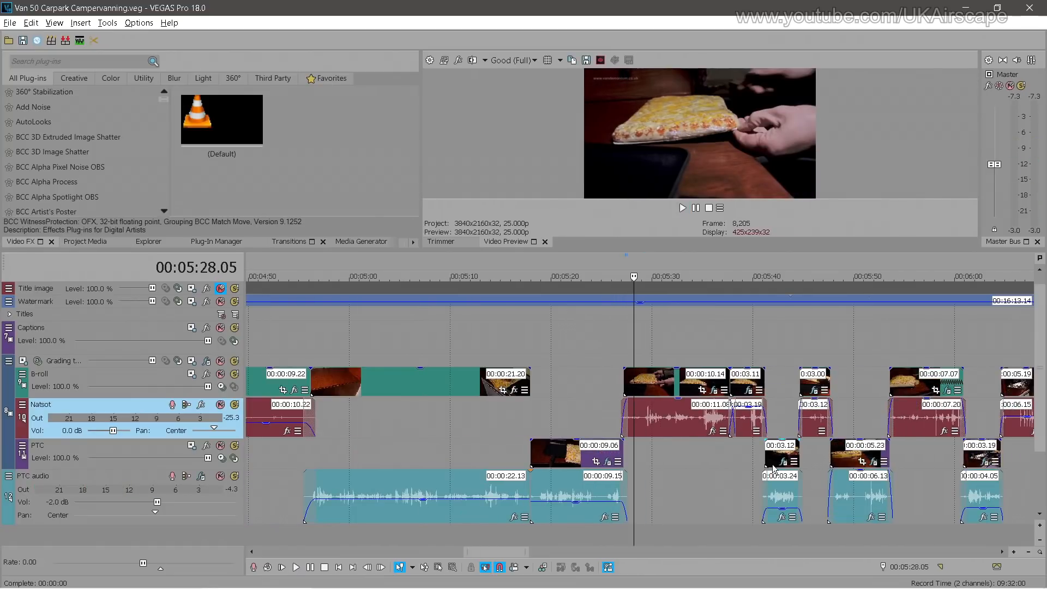
click(810, 454)
scroll(819, 453, up, 3)
scroll(834, 458, down, 1)
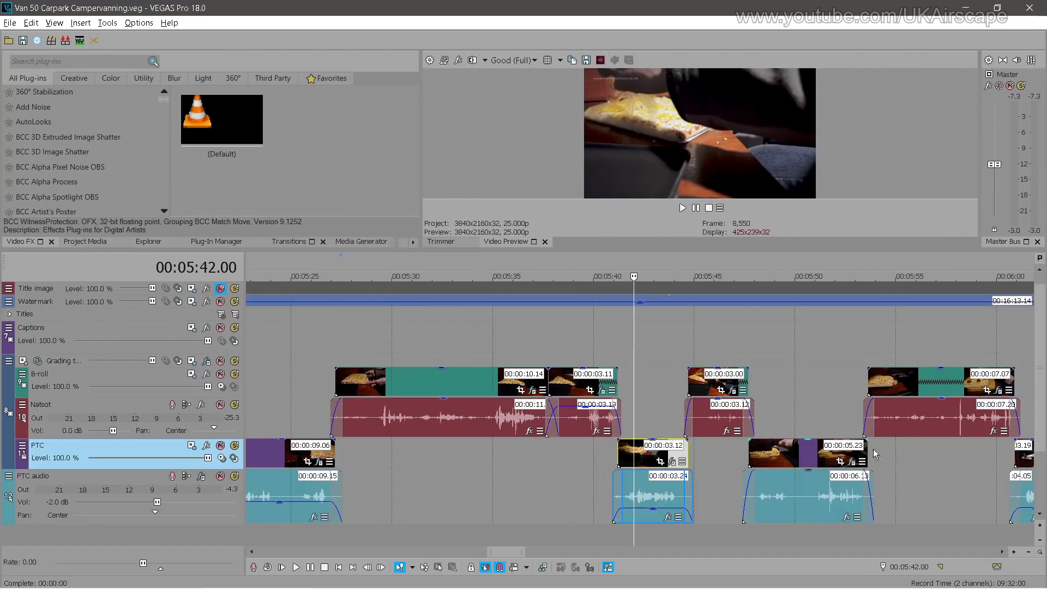
click(965, 455)
scroll(906, 466, down, 4)
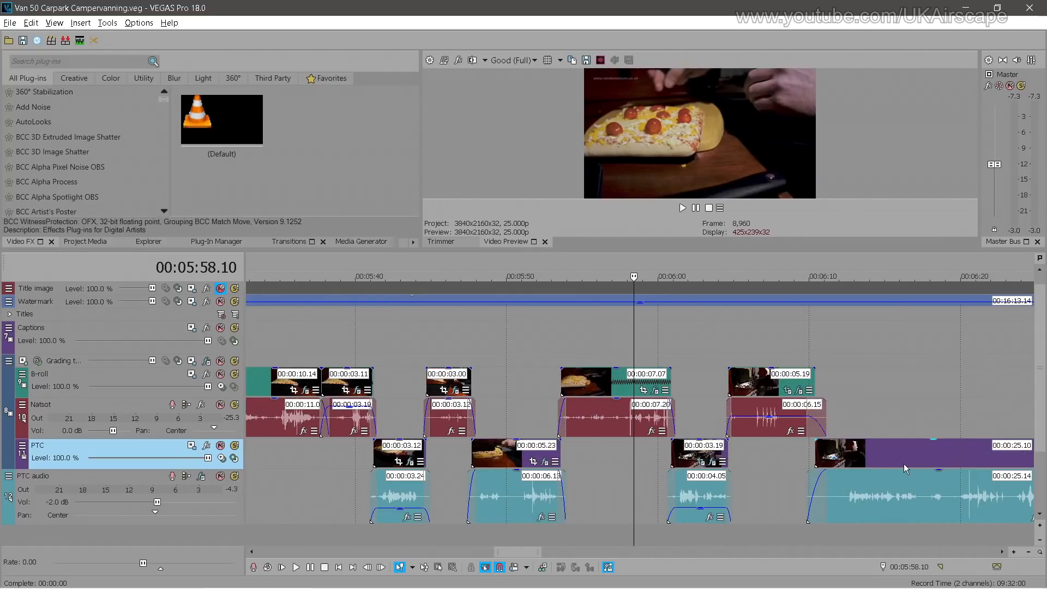
scroll(906, 466, down, 3)
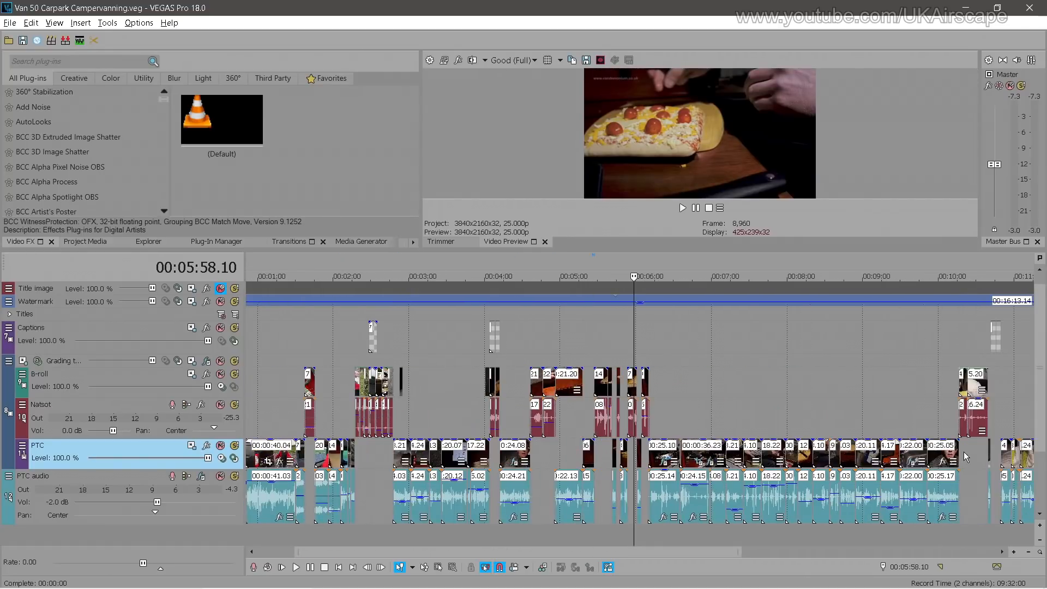
Examine the audio fades at the remaining B-roll sections around 10:22, 11:33 and from 14:34 to the project's end
click(965, 455)
scroll(965, 455, up, 6)
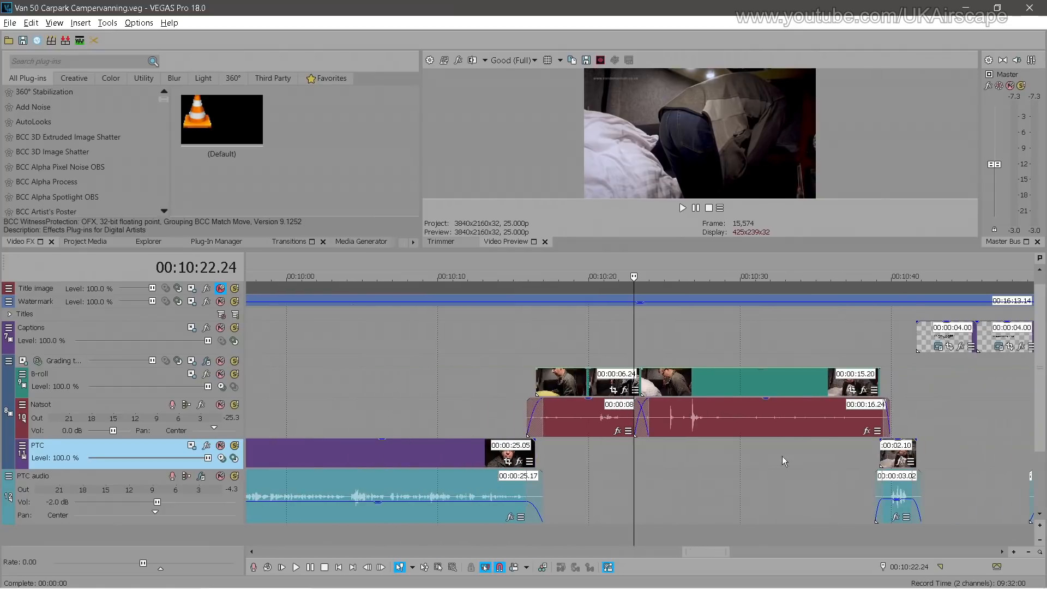
scroll(783, 461, down, 5)
click(817, 460)
scroll(821, 461, up, 7)
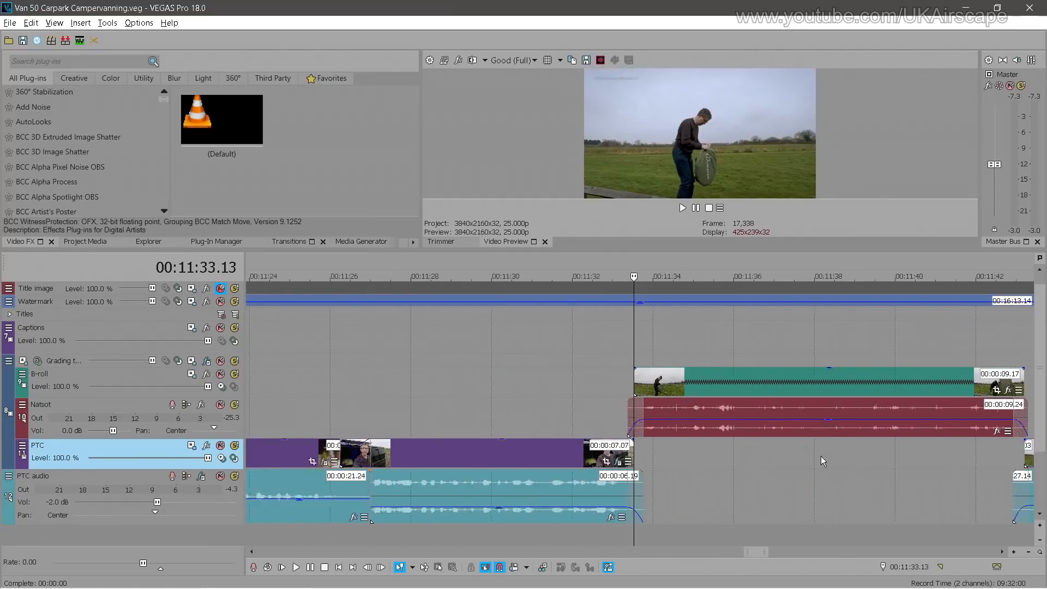
scroll(822, 461, down, 10)
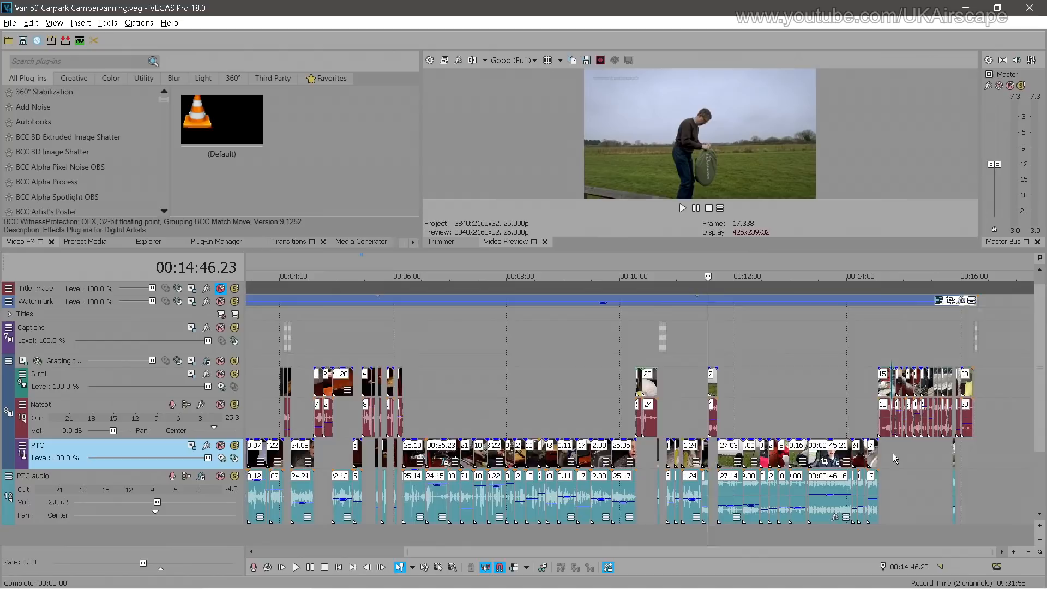
scroll(892, 458, up, 5)
click(575, 430)
scroll(575, 430, up, 2)
scroll(845, 461, down, 4)
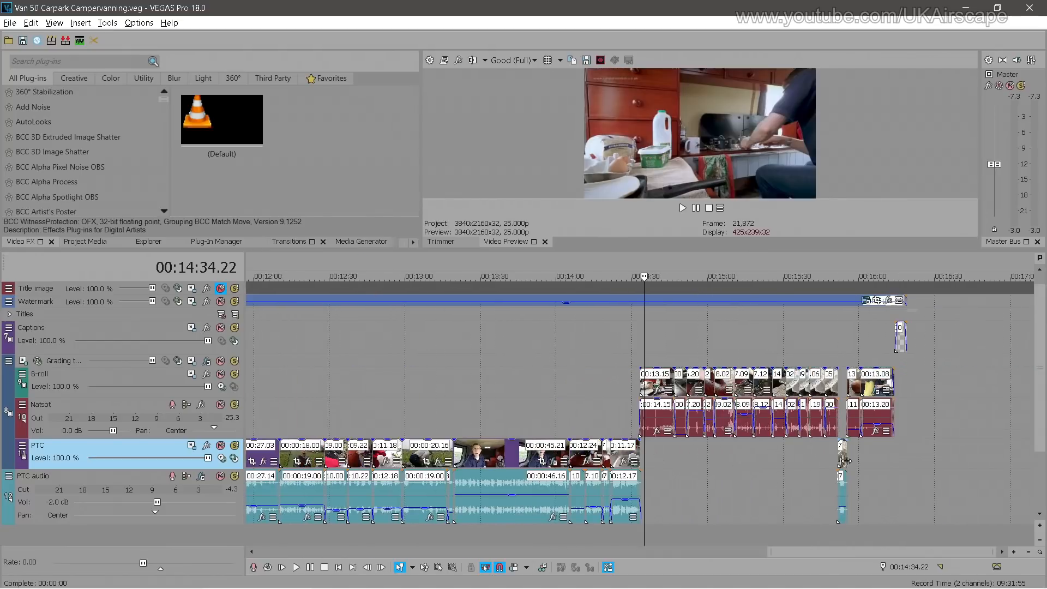
scroll(870, 456, up, 5)
scroll(436, 457, down, 8)
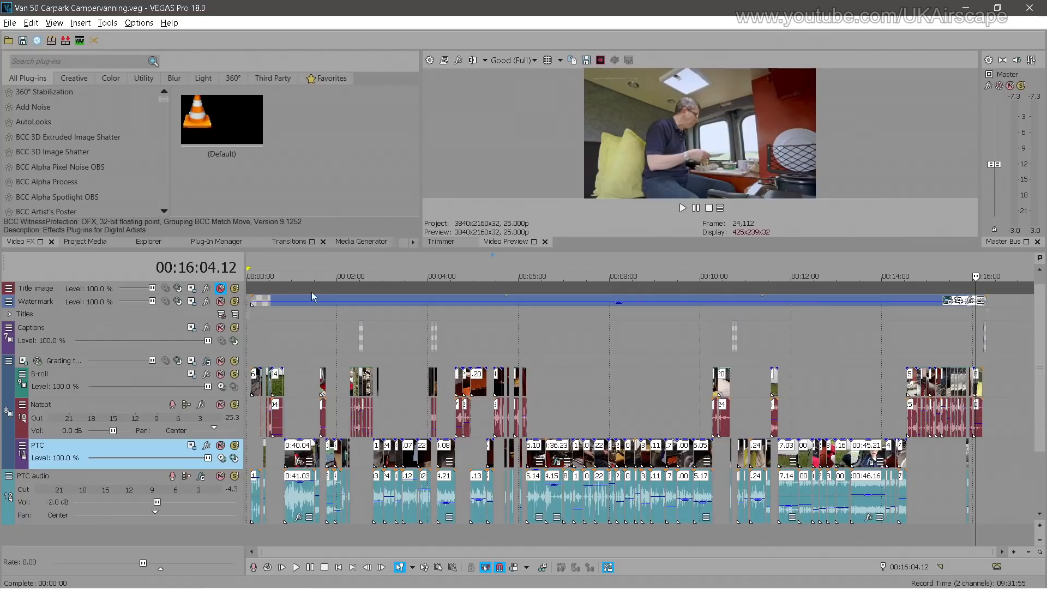
Render the project to its own folder as Van 50 Carpark Campervanning.mp4 with the MAGIX HEVC UHD 25fps NVidia for YouTube template
click(9, 23)
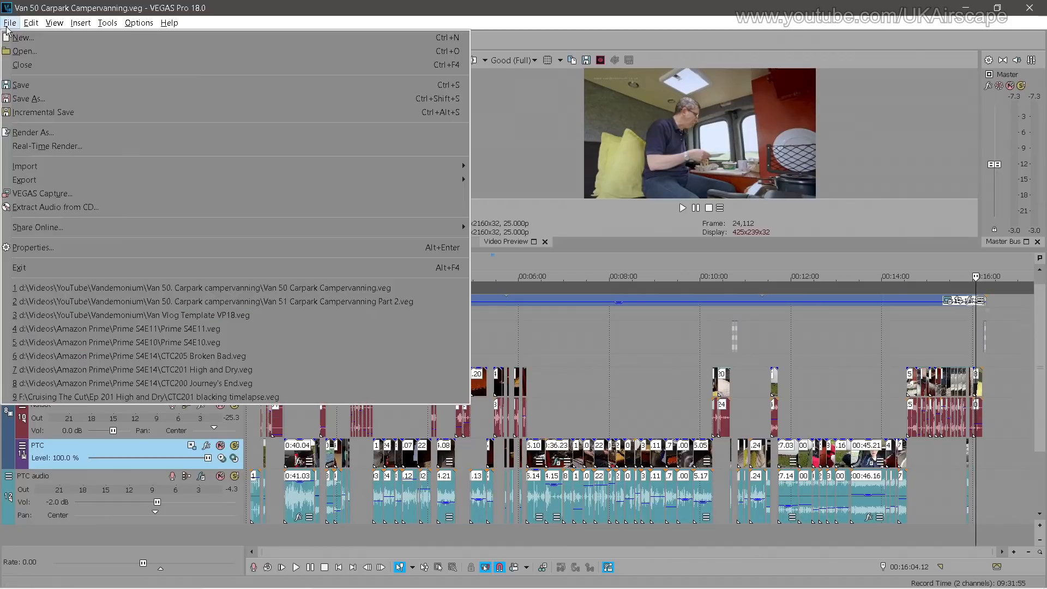
click(50, 131)
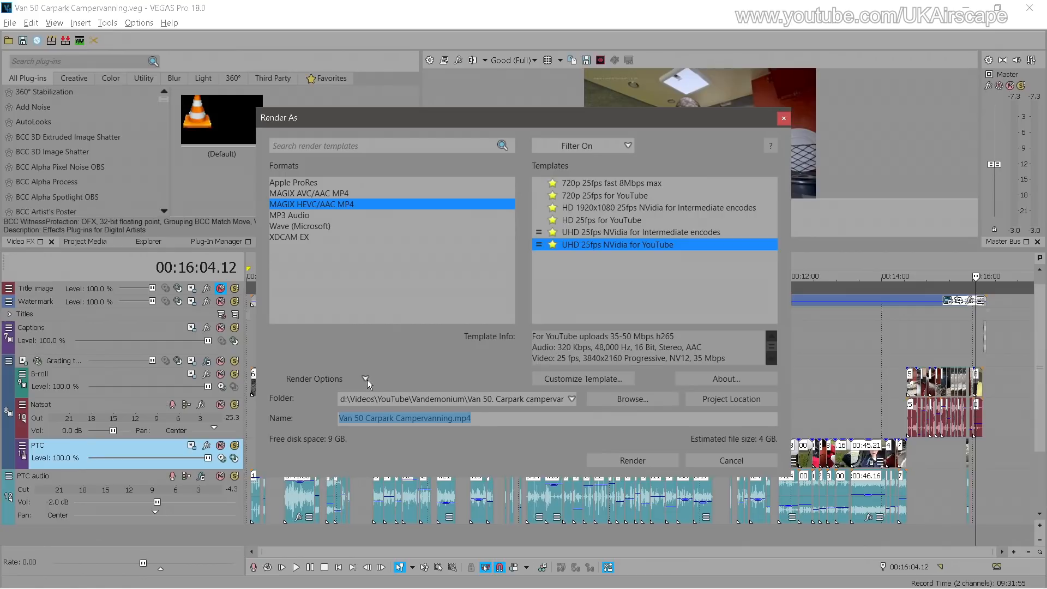
click(712, 402)
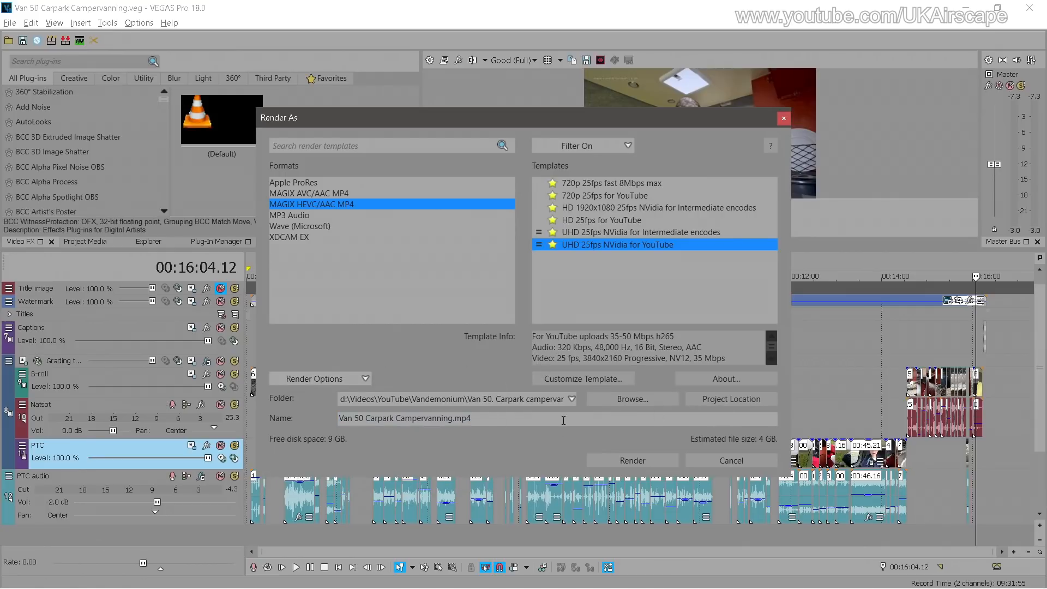
click(629, 458)
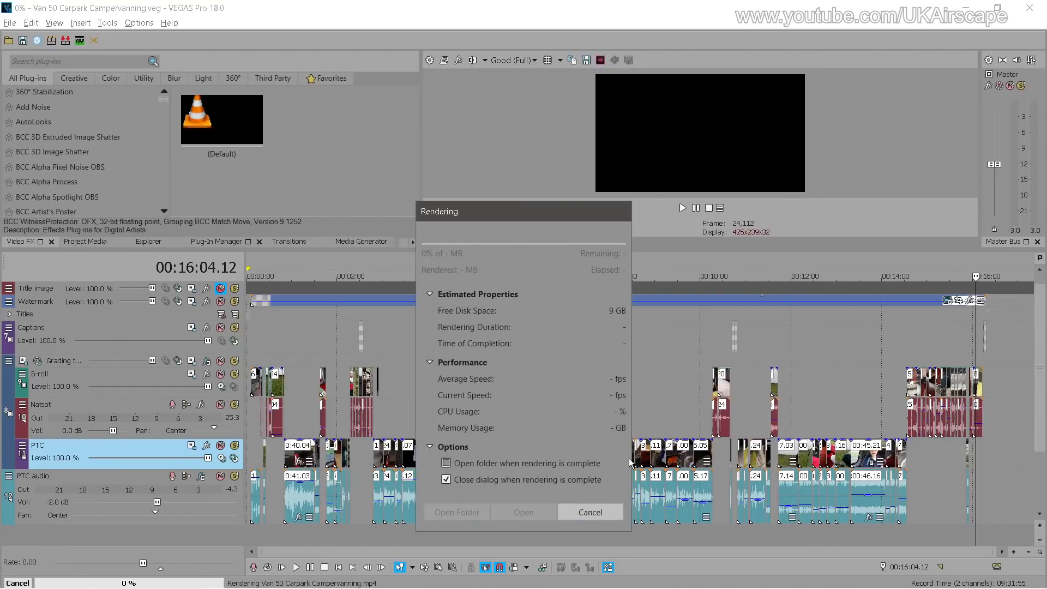
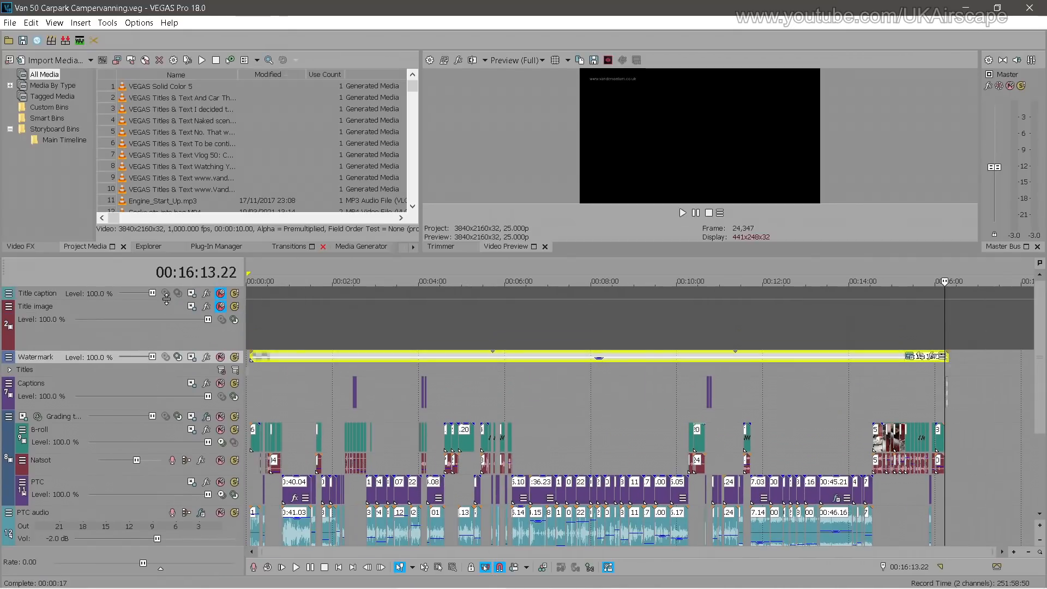
Return to the project start, unmute the Title caption and Title image tracks, and save the project
click(260, 357)
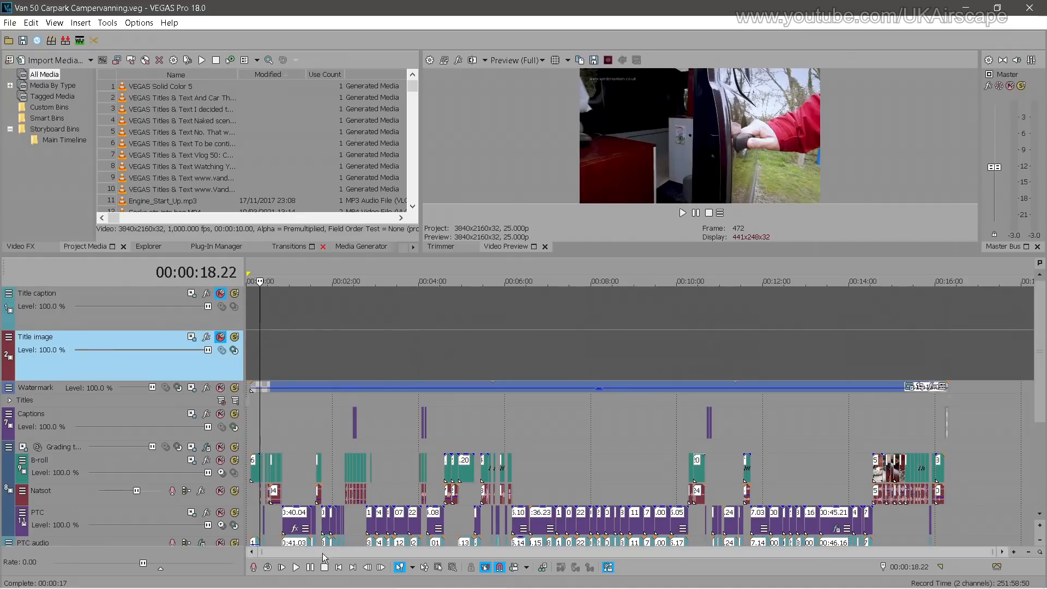
click(339, 567)
scroll(311, 430, up, 5)
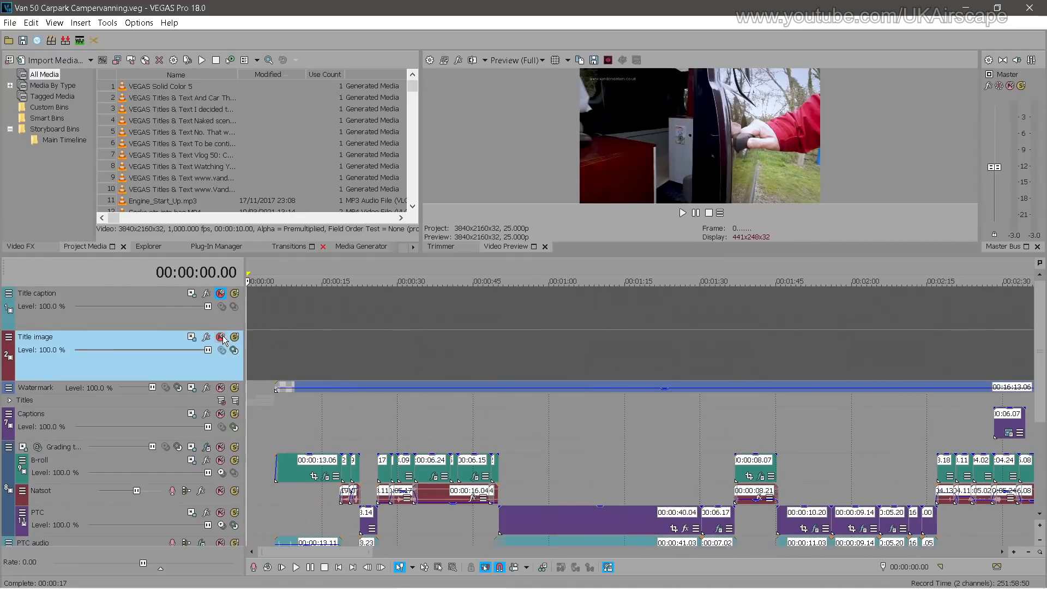
key(ctrl+s)
Add a Titles & Text event with the My default preset to the Title caption track at the project start
click(352, 247)
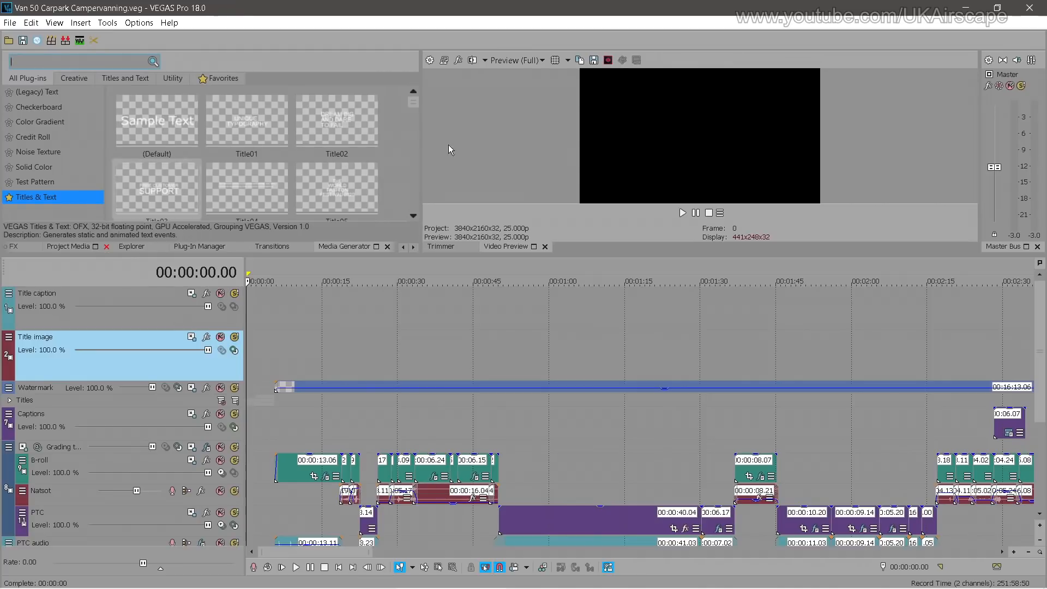
click(231, 82)
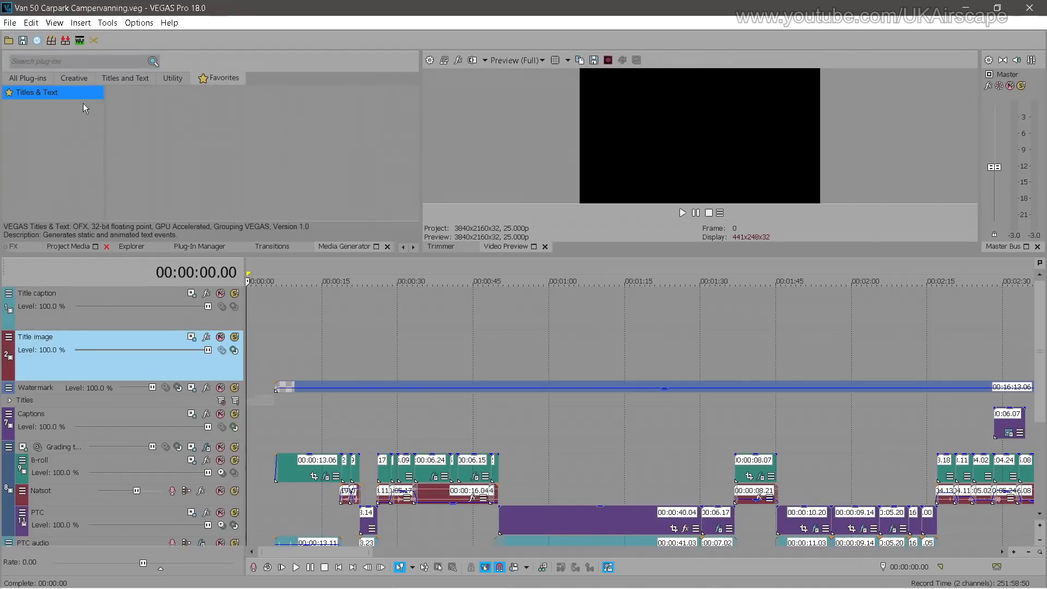
drag(414, 96, 414, 210)
click(162, 184)
drag(162, 183, 263, 310)
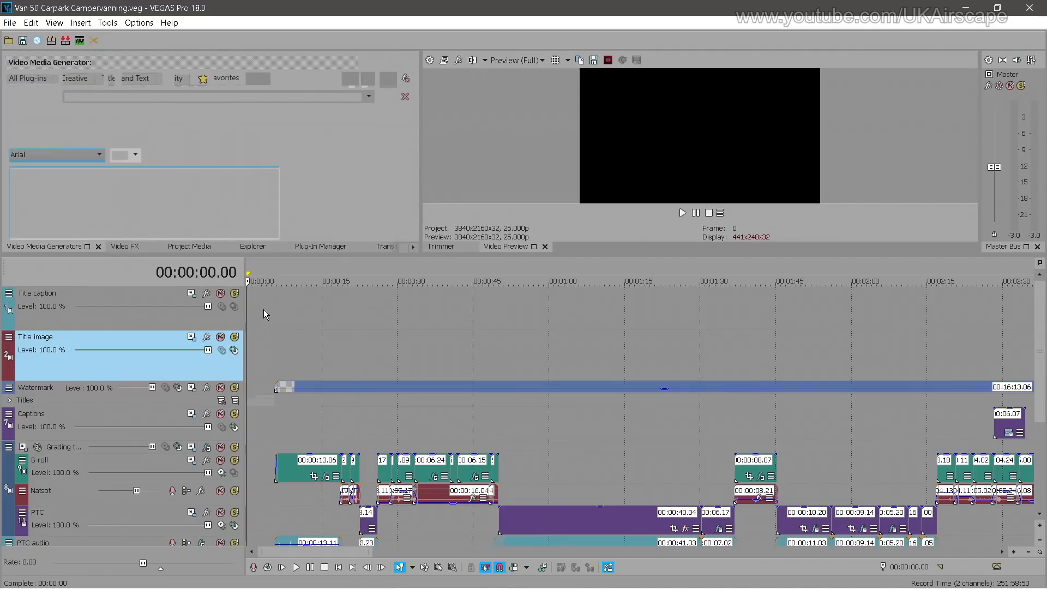
Replace the sample text with "Carpark" and "Campervanning" on two lines
drag(133, 191, 2, 179)
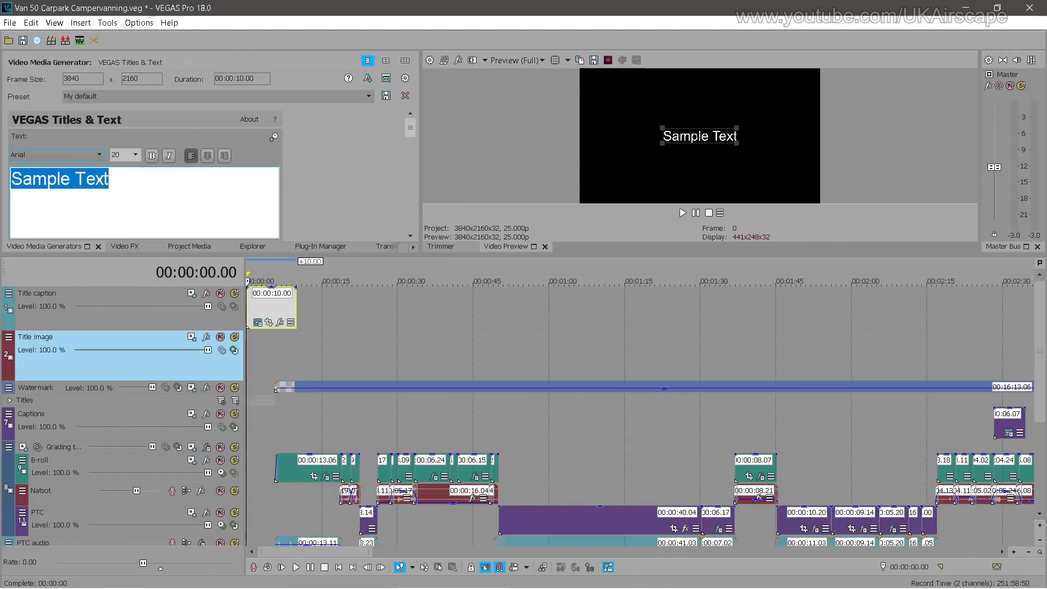
text(Carpark)
key(Return)
text(Camp)
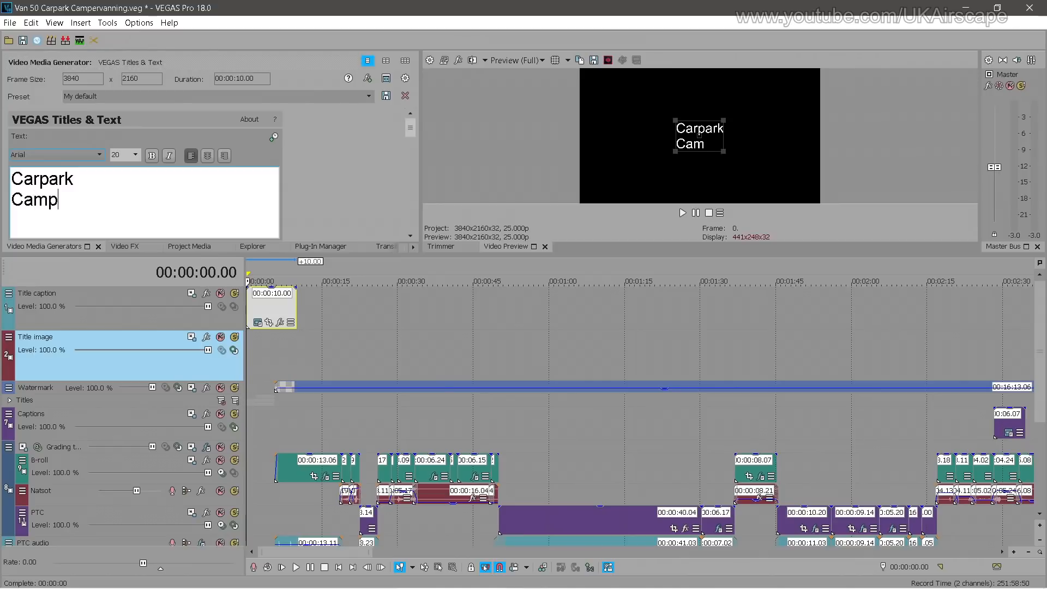
text(erva)
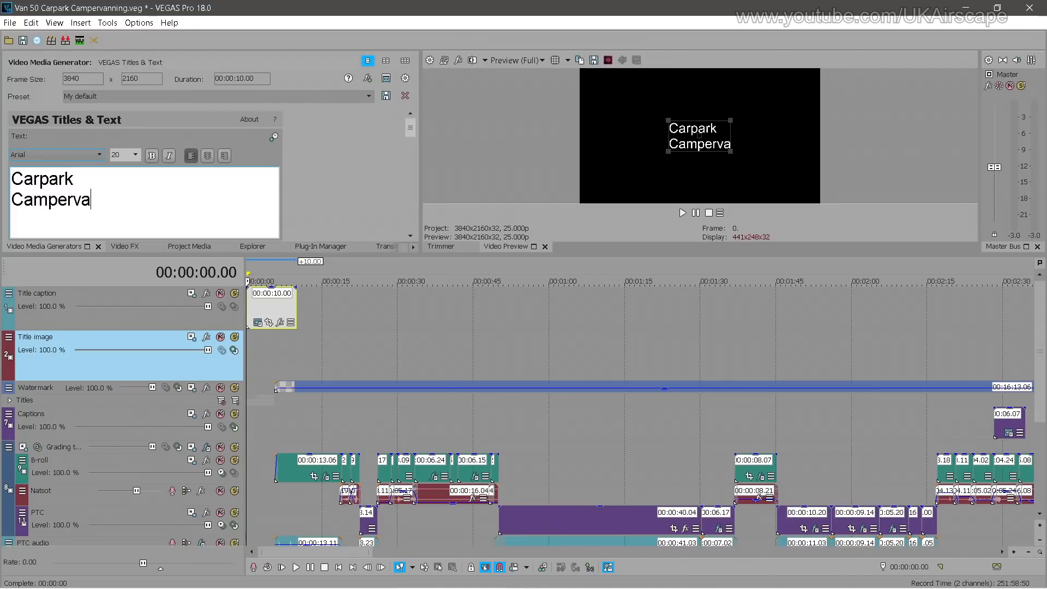
text(nning)
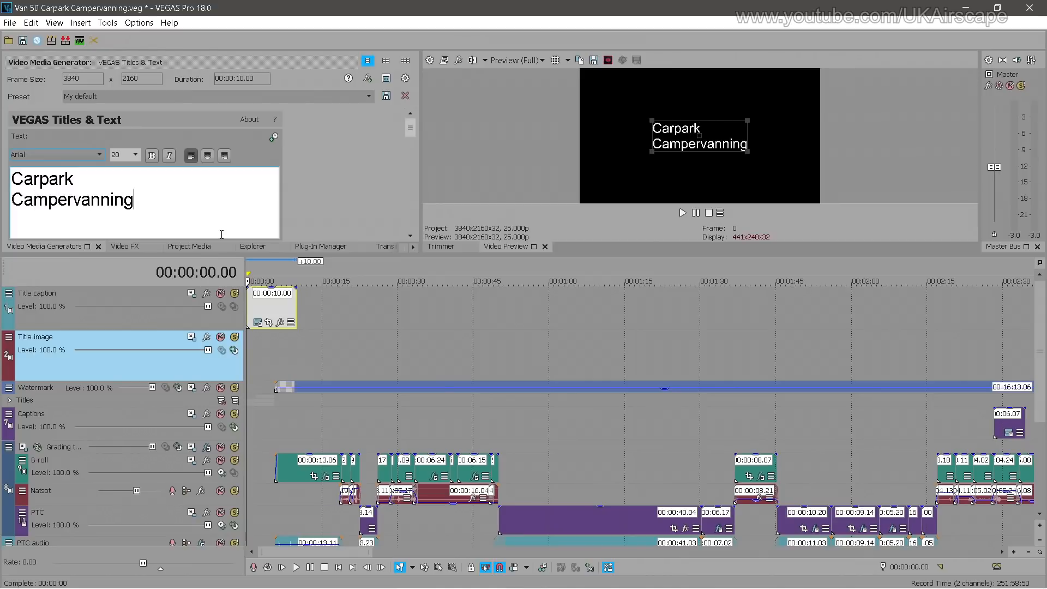
Set the font size of the whole title text to 36
key(ctrl+a)
click(136, 154)
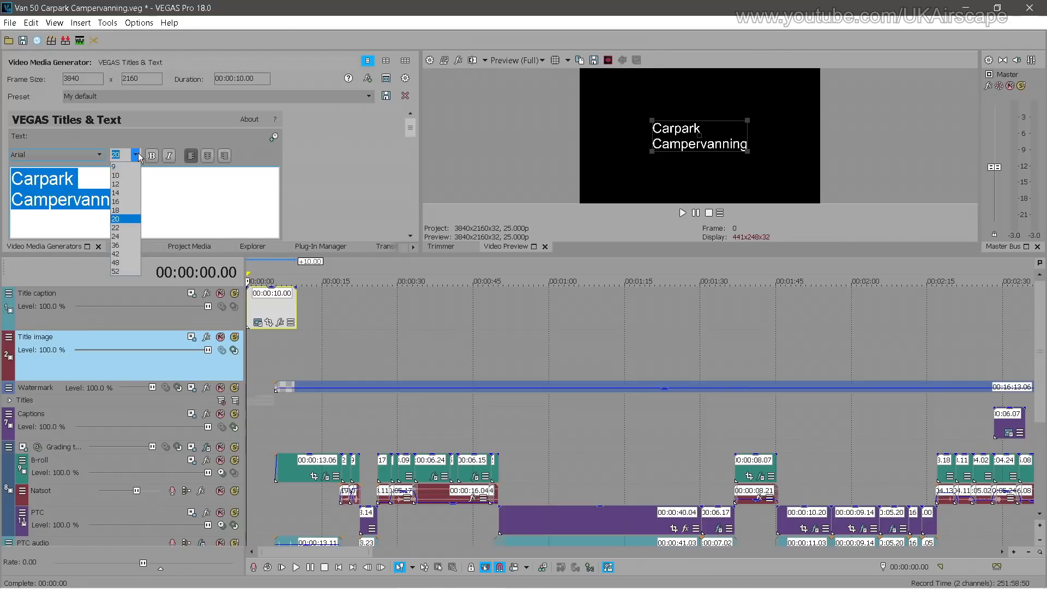
click(127, 249)
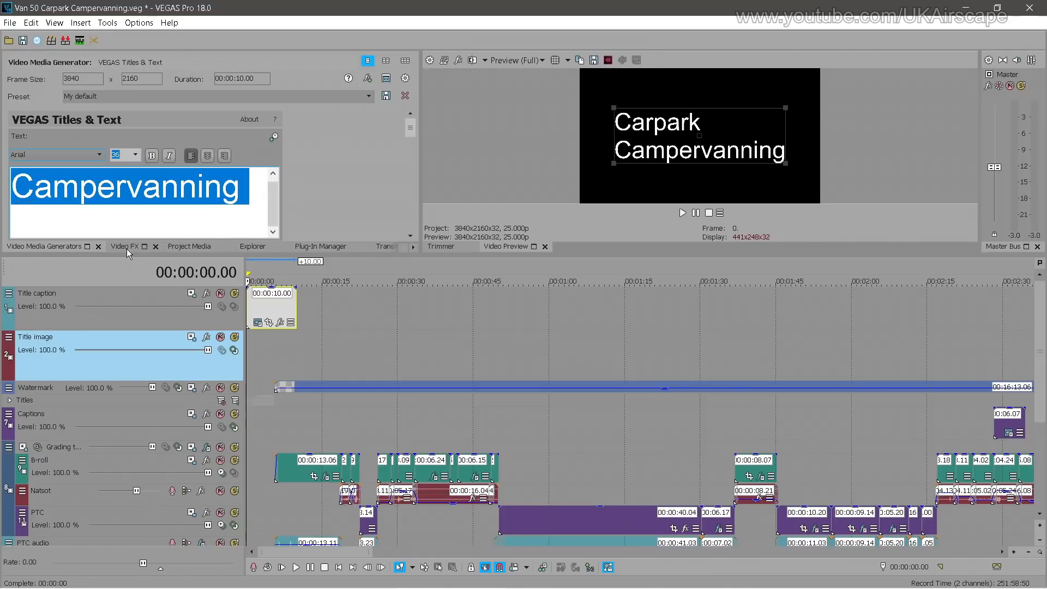
Make the whole title text bold and set its font size to 42
click(152, 155)
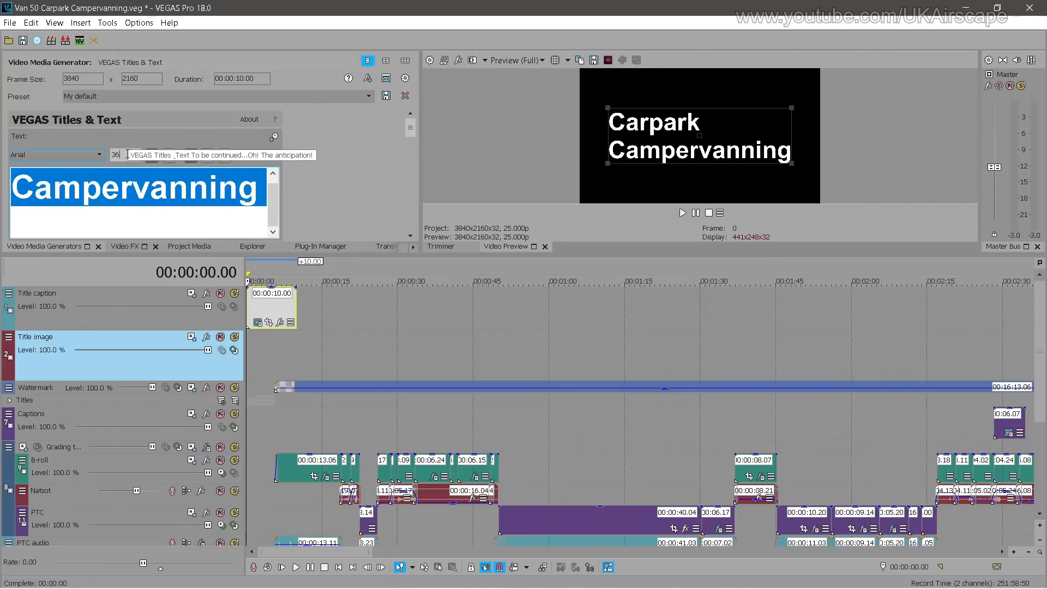
text(42)
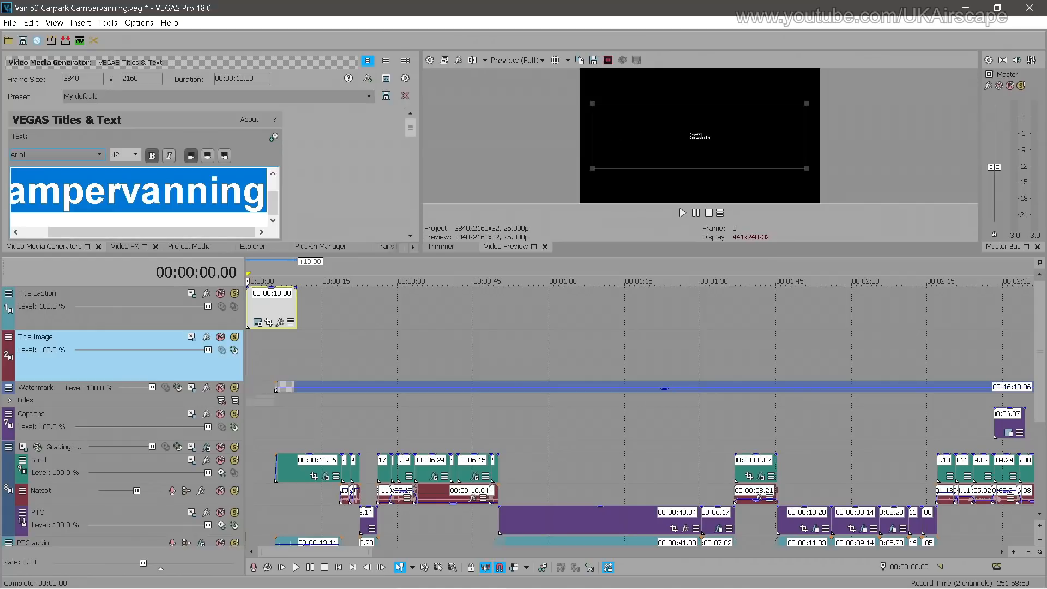
click(142, 192)
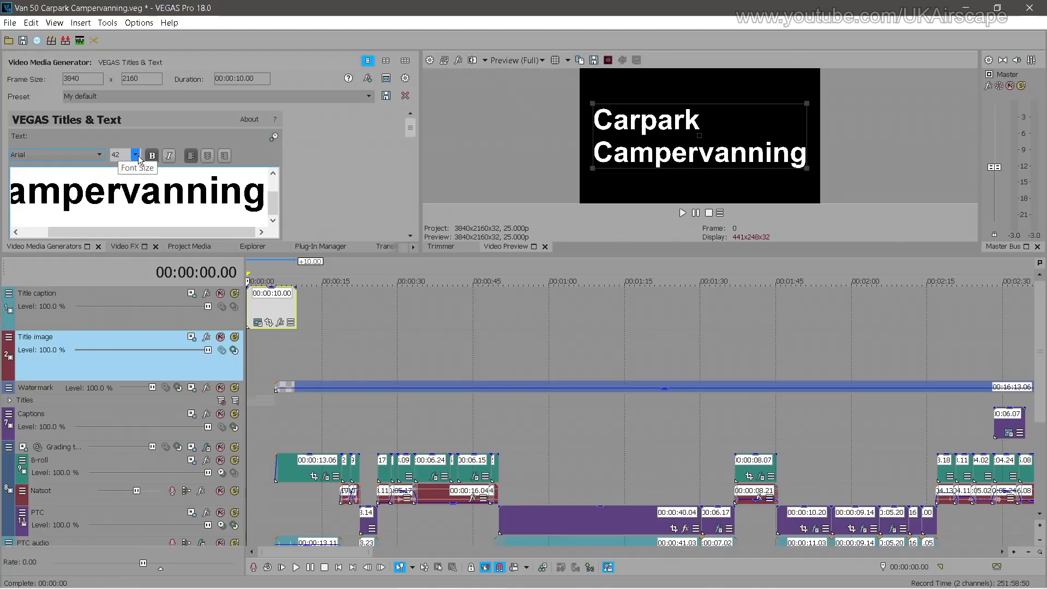
click(135, 155)
click(123, 254)
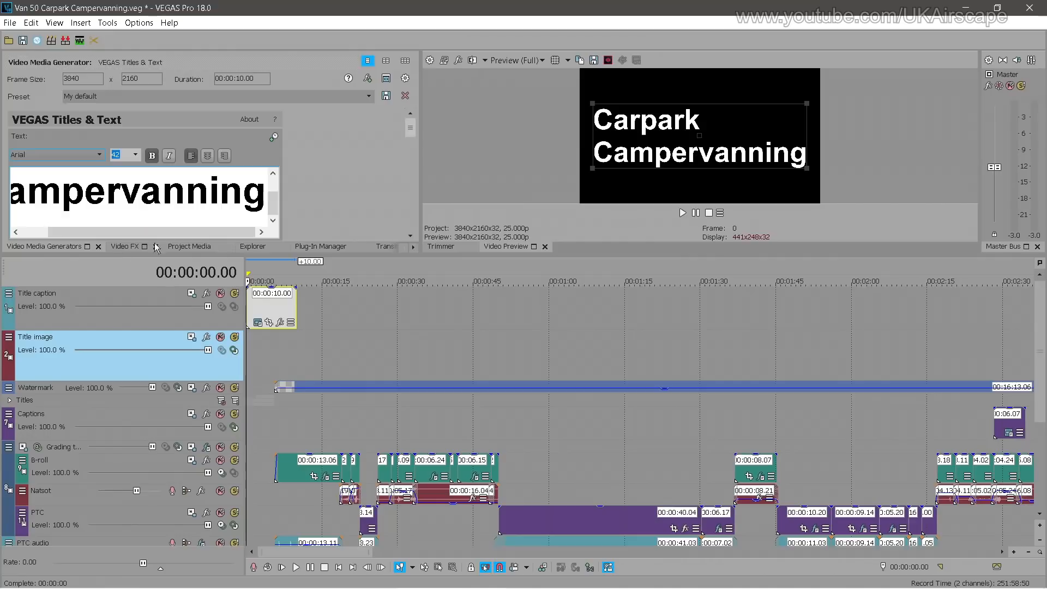
Move the title text to the upper part of the frame, at about 0.46, 0.76, and save the project
drag(618, 131, 614, 94)
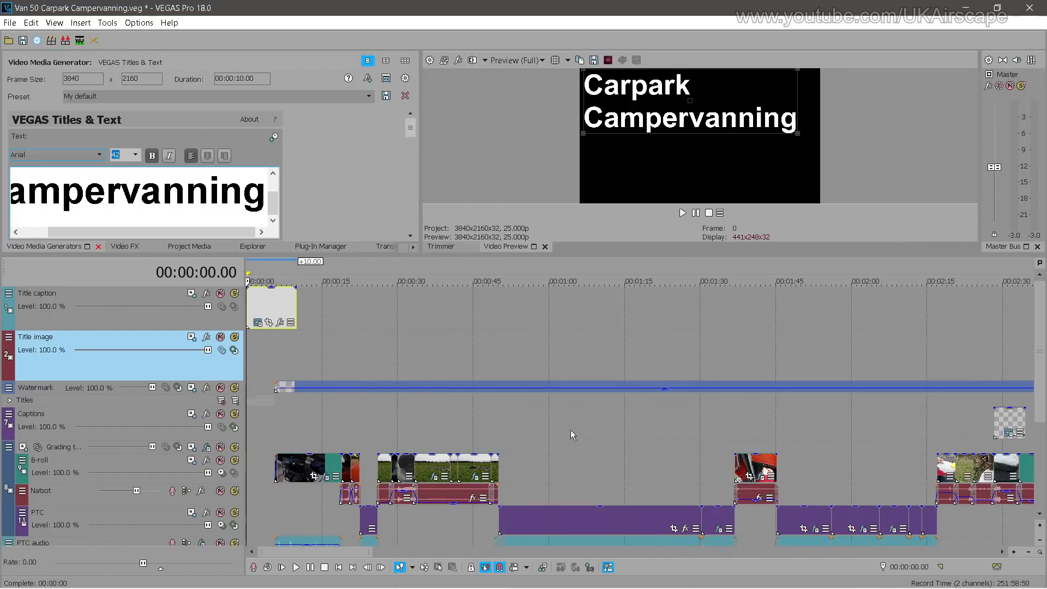
click(746, 426)
key(ctrl+s)
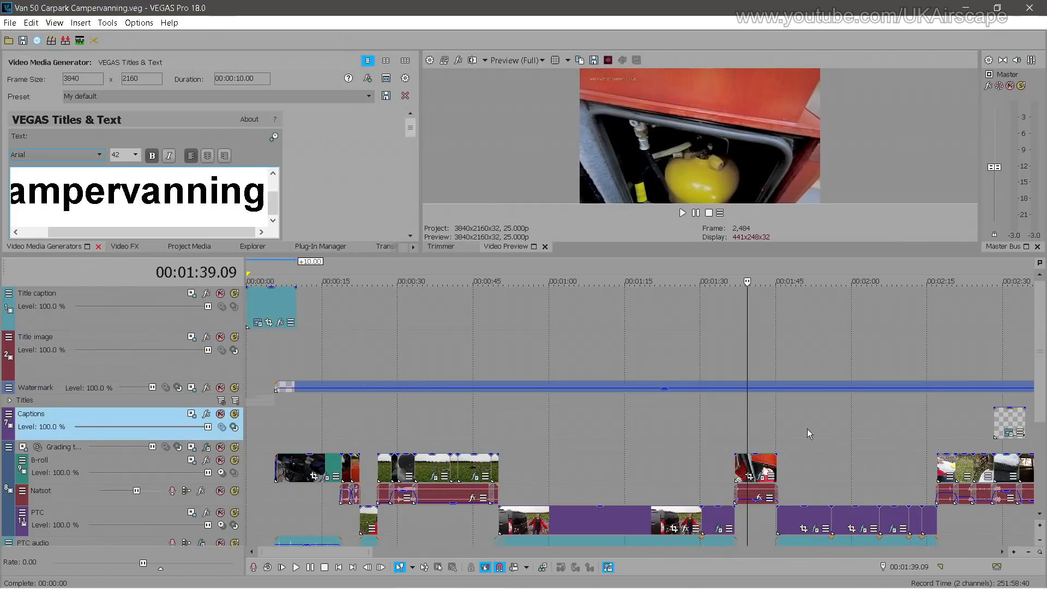
Enlarge the preview and find a frame of the presenter beside the van at about 00:00:23.11 in the PTC clip
click(428, 447)
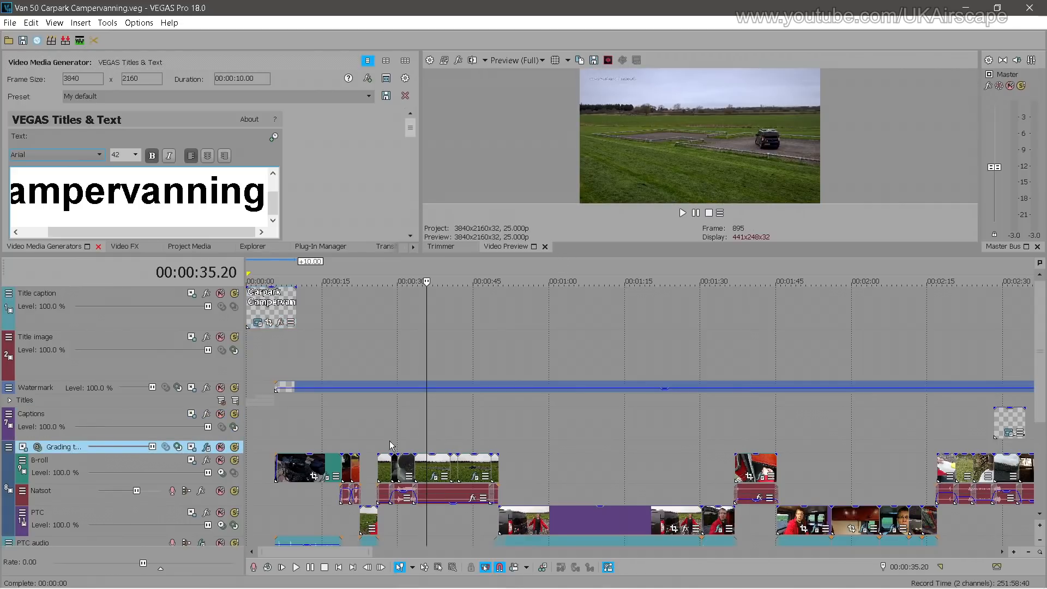
click(384, 439)
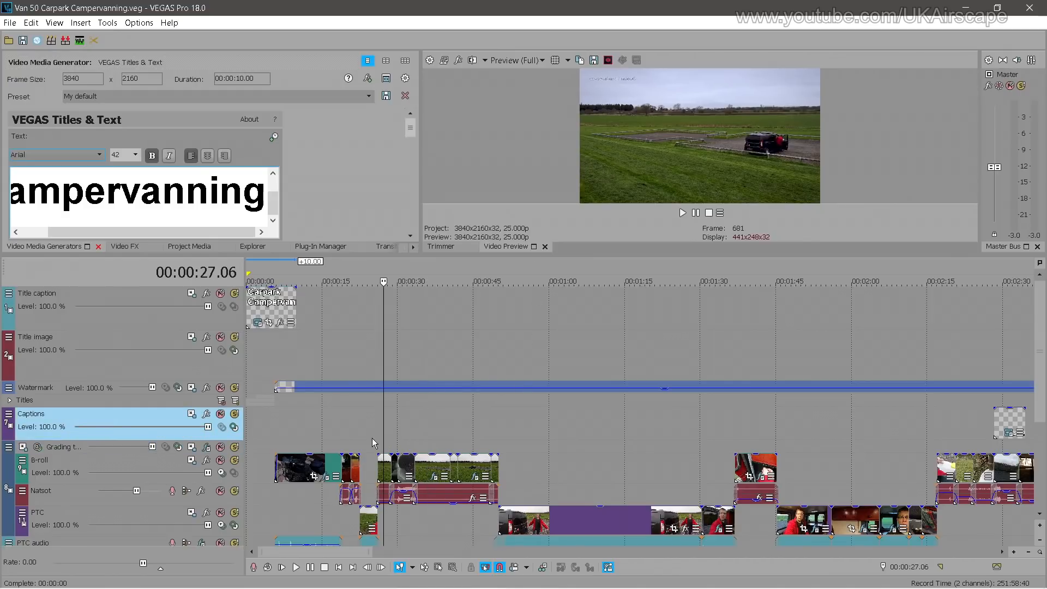
click(371, 435)
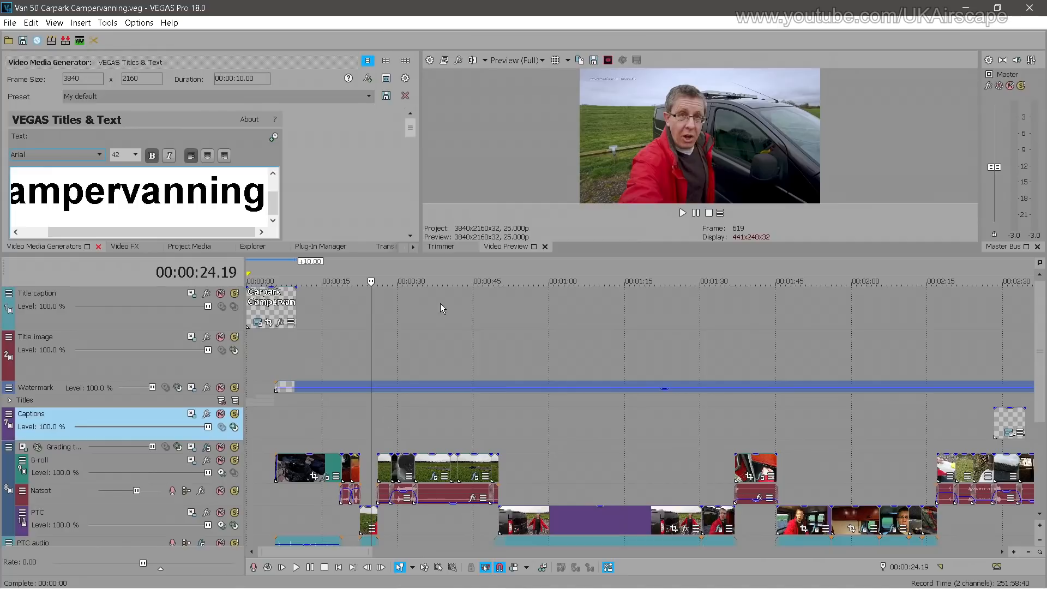
drag(444, 254, 453, 347)
drag(1042, 417, 1044, 450)
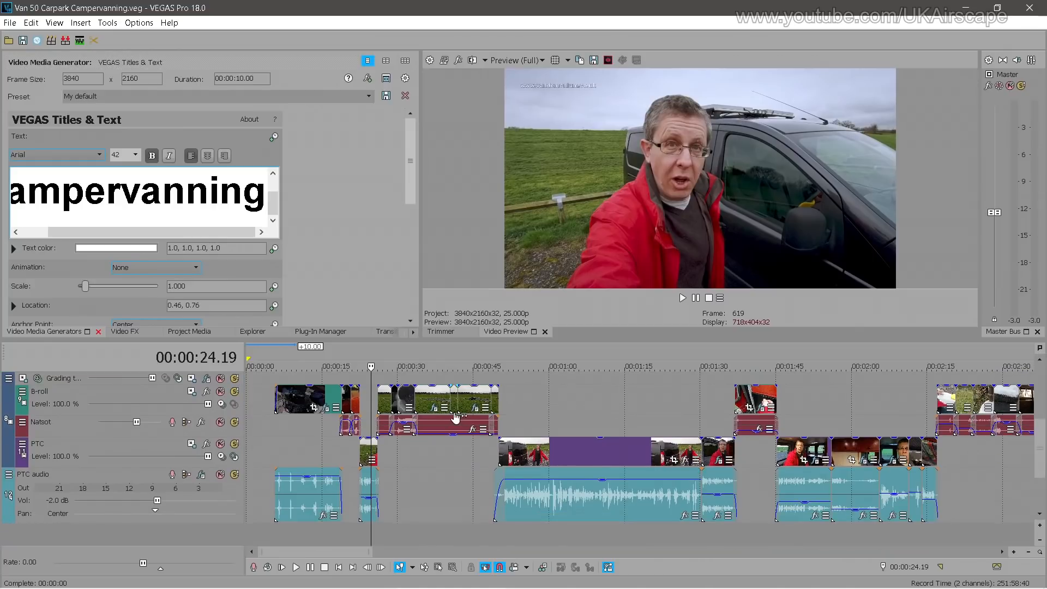
scroll(456, 418, up, 6)
click(581, 405)
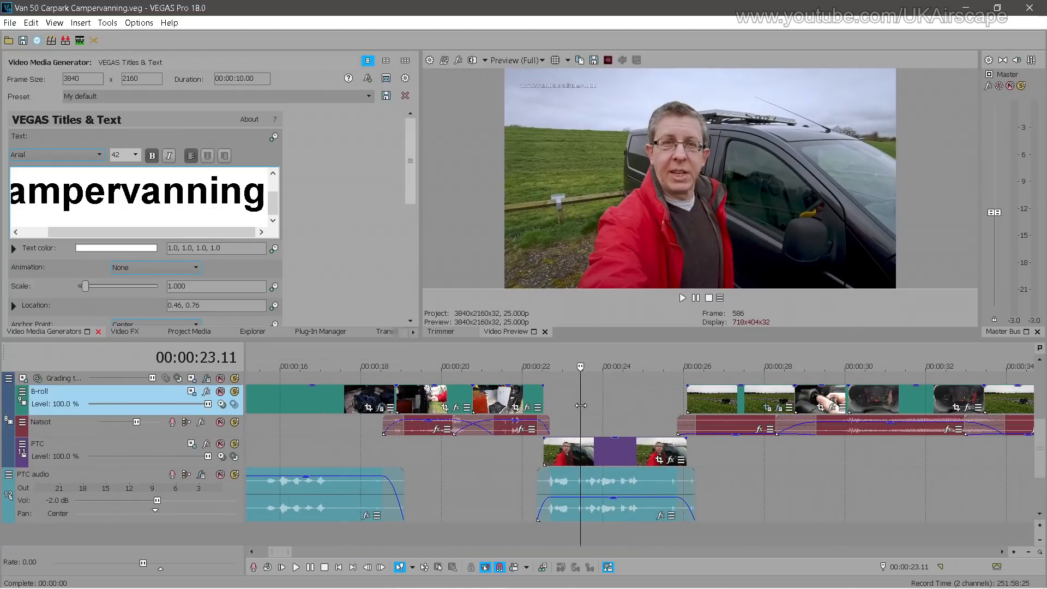
scroll(580, 405, up, 2)
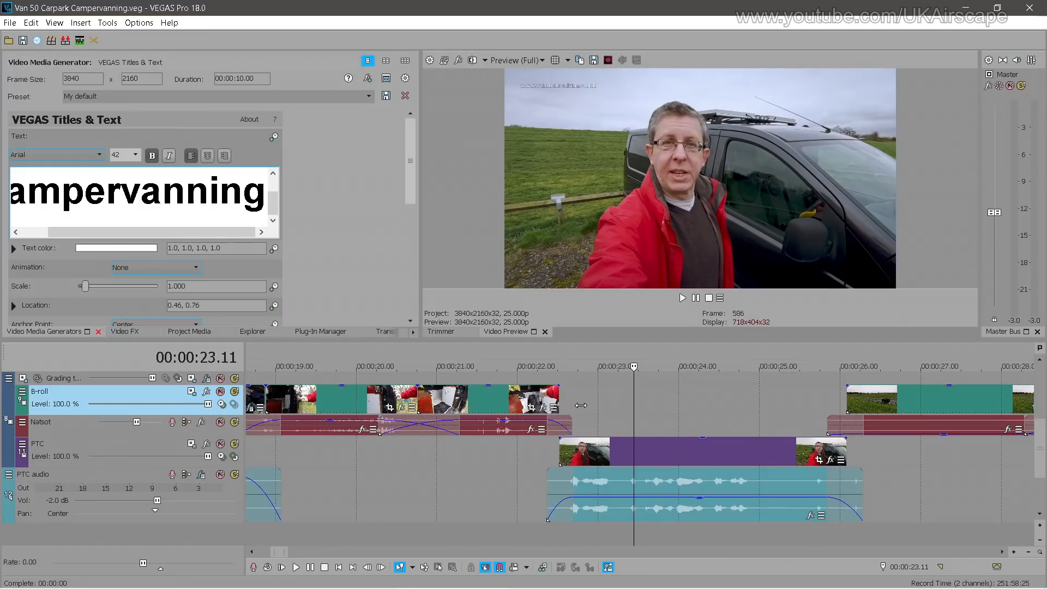
scroll(581, 405, up, 1)
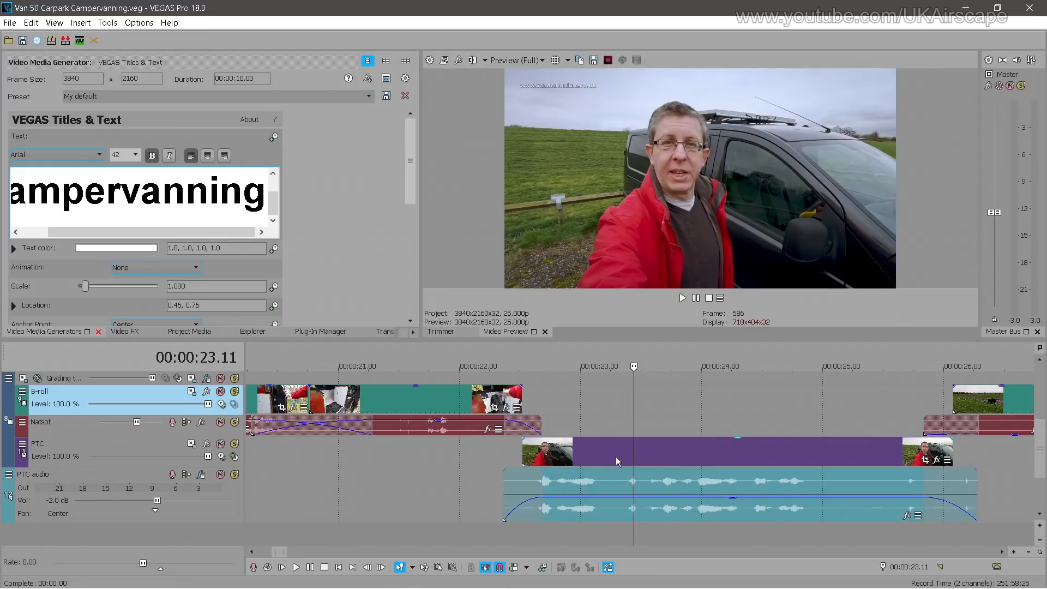
Open the PTC clip at the chosen frame in the Trimmer and mark a one-frame selection from 00:00:02.20 to 00:00:02.21
right_click(632, 451)
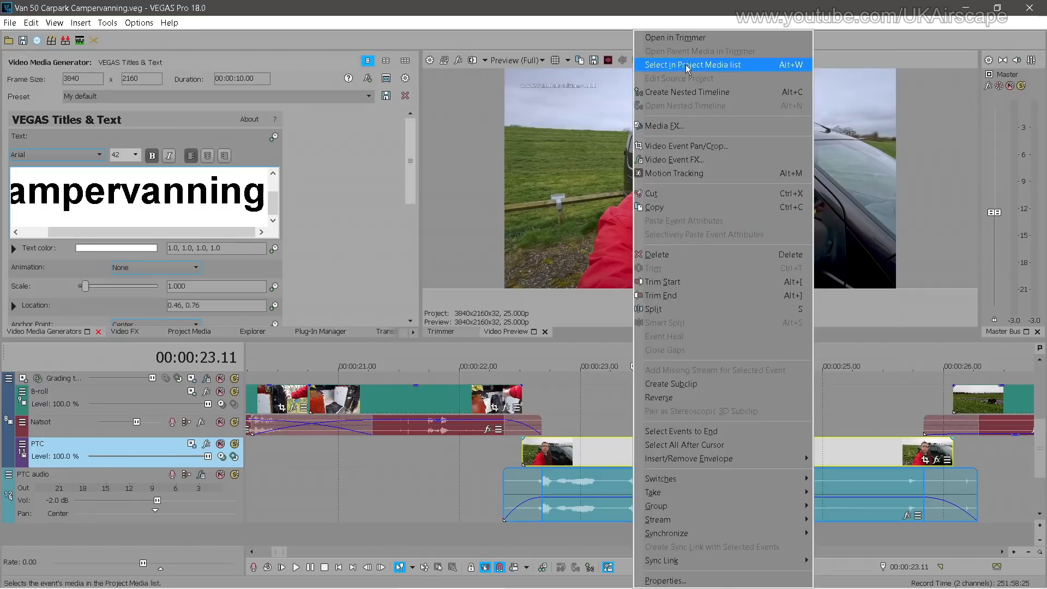
click(675, 38)
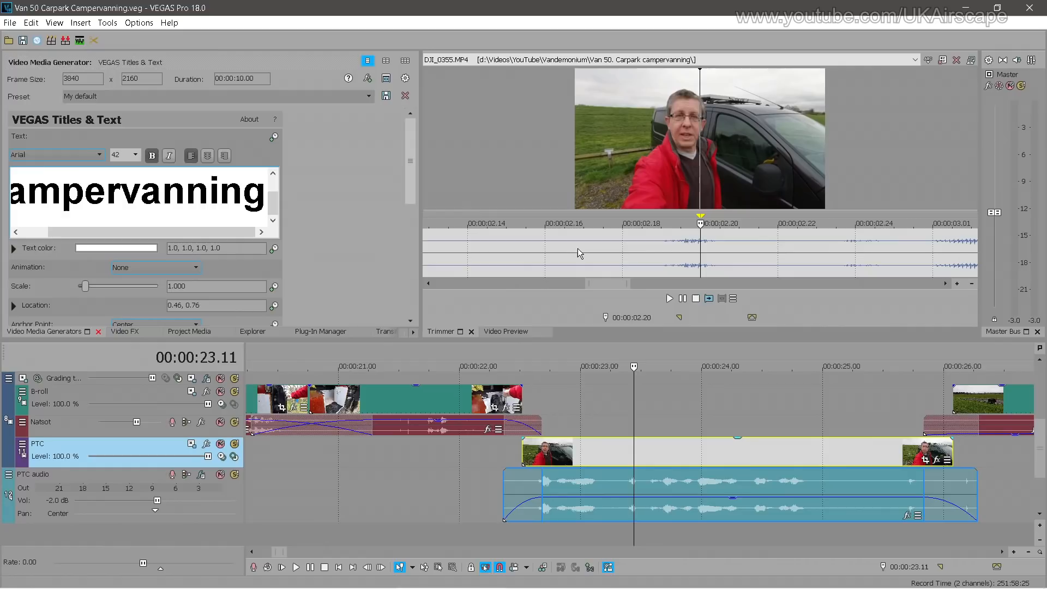
key(i)
key(Right)
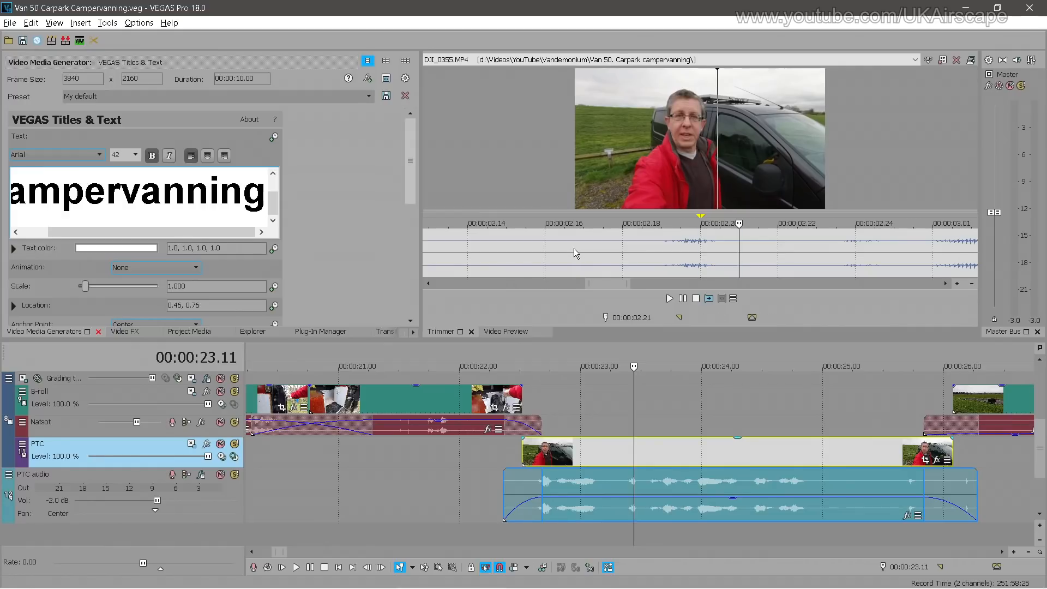
key(o)
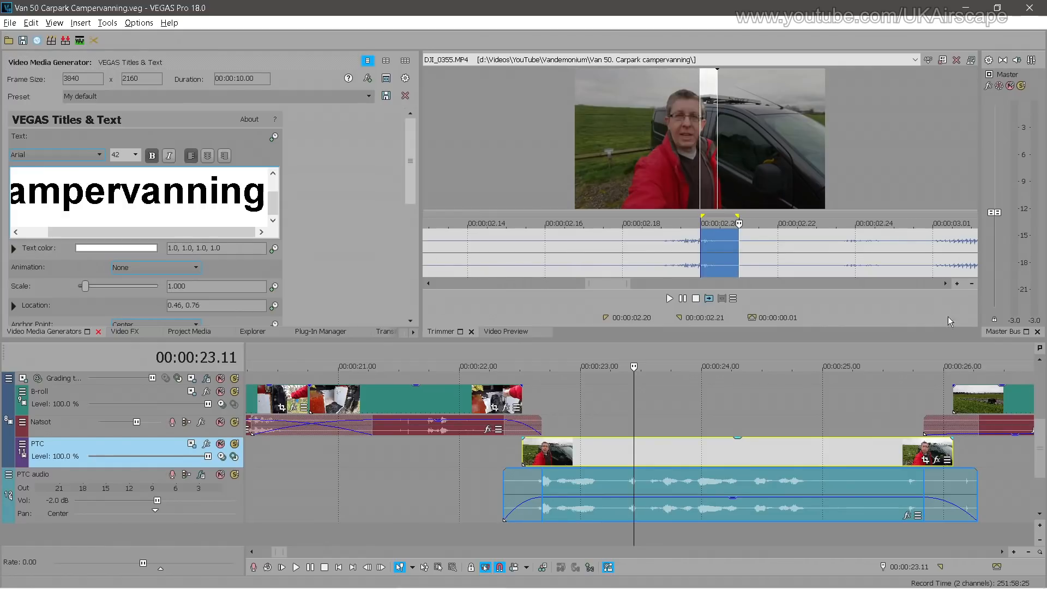
Place the marked single frame on the Title image track at the project start
drag(1039, 447, 1039, 392)
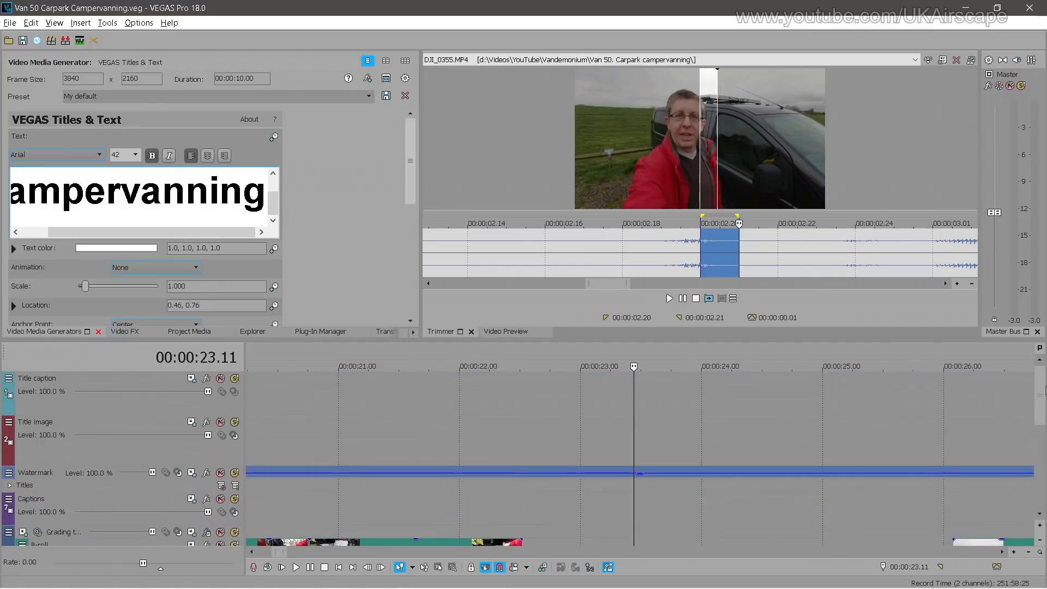
click(411, 435)
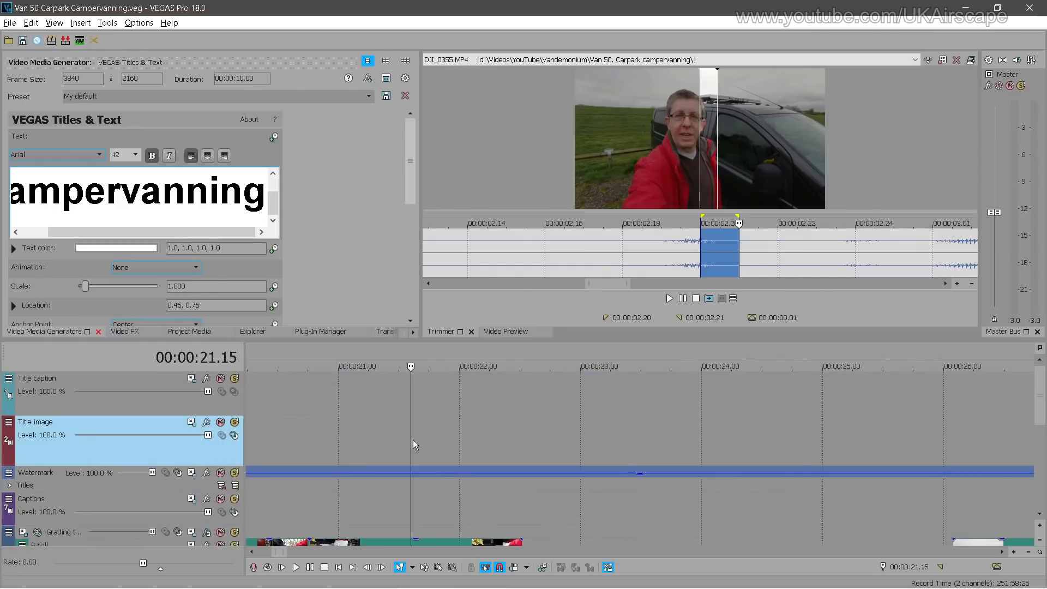
click(338, 568)
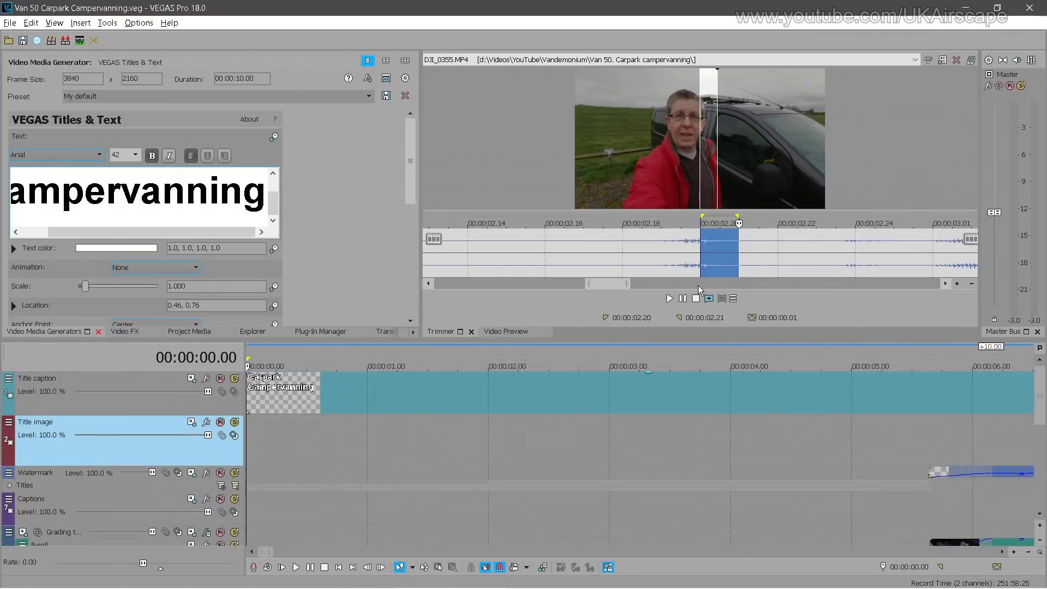
drag(718, 292, 247, 441)
Insert an envelope on the single-frame event and extend the event to about 5 seconds 12 frames
right_click(247, 435)
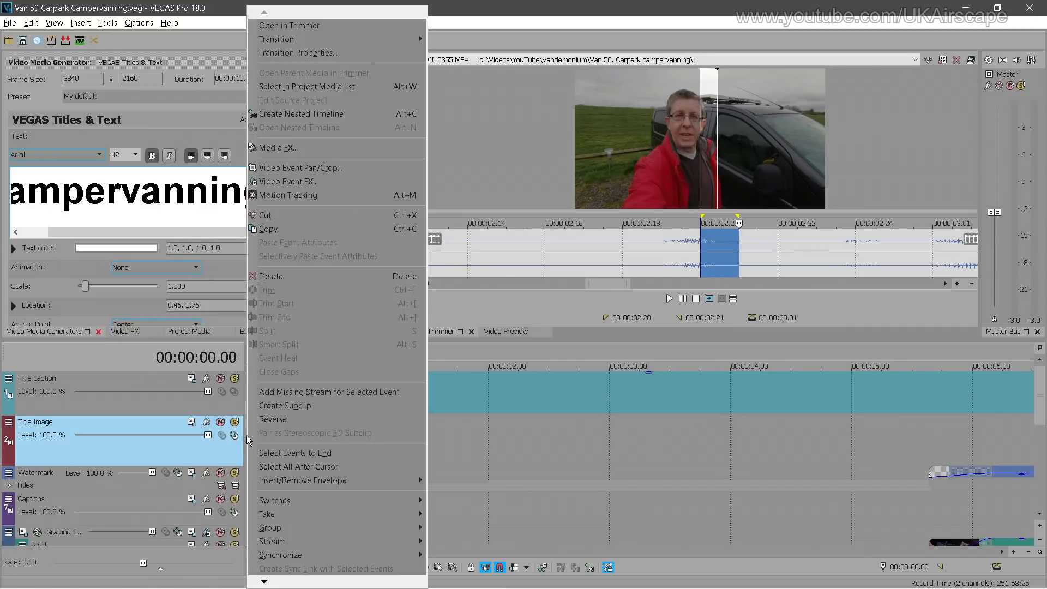
mouse_move(362, 480)
click(441, 494)
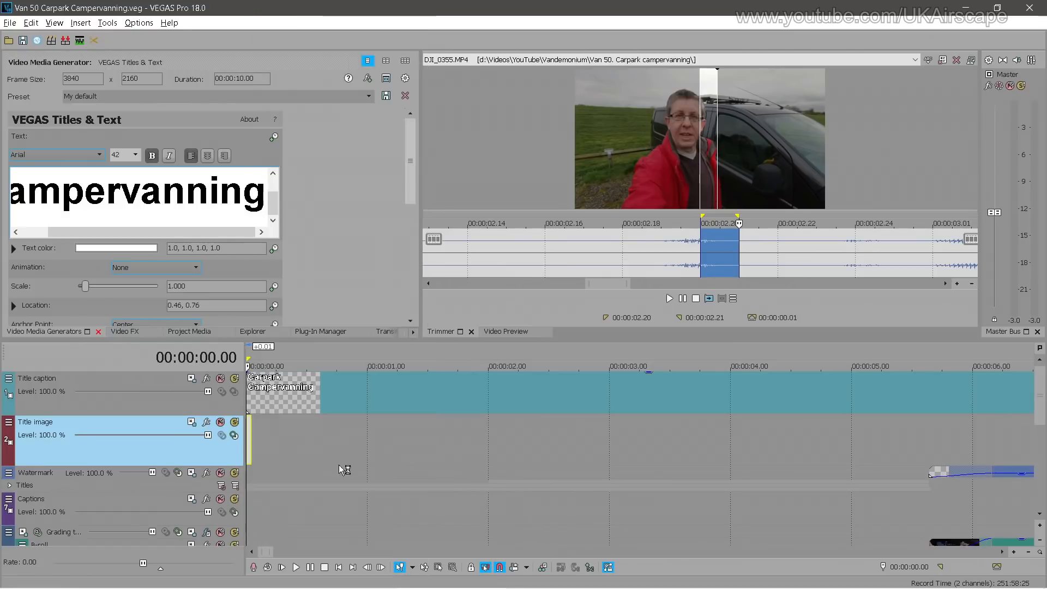
drag(248, 436, 914, 432)
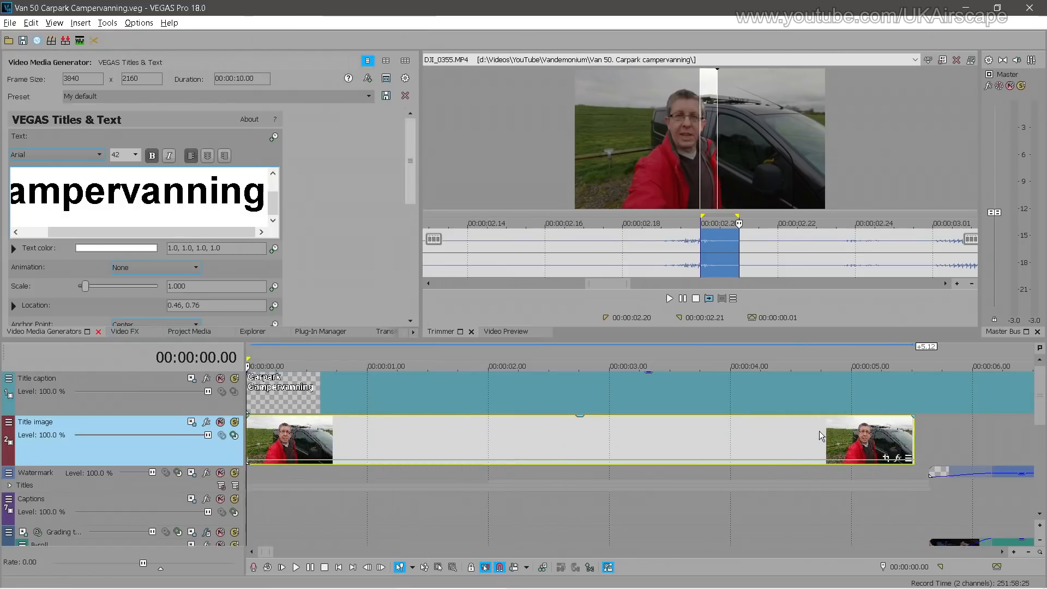
scroll(731, 443, down, 4)
Preview the title over the image and move the text to the lower part of the frame, at about 0.46, 0.25
click(329, 438)
click(497, 333)
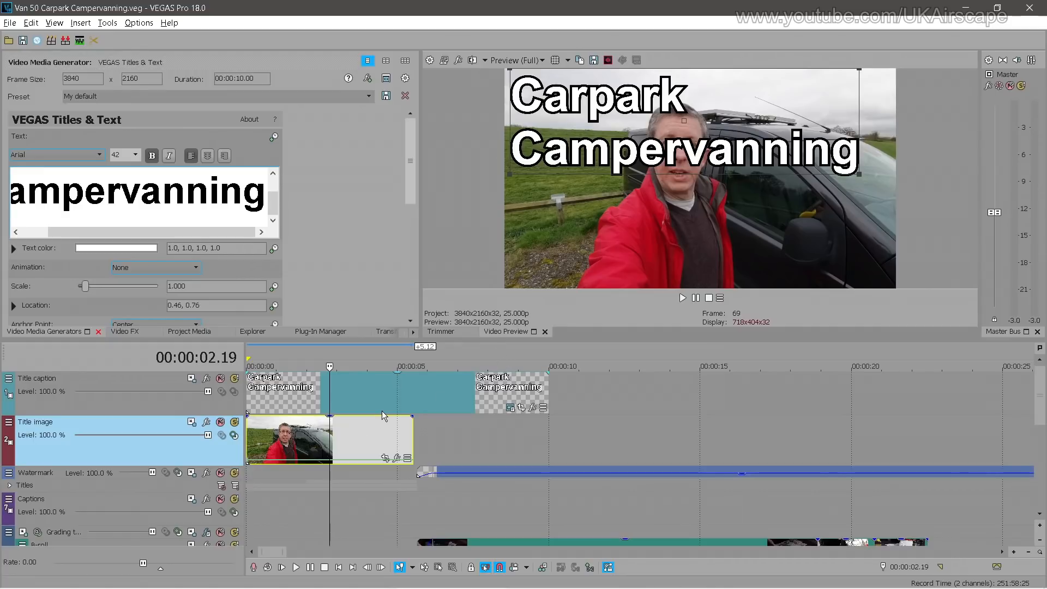
drag(544, 96, 542, 210)
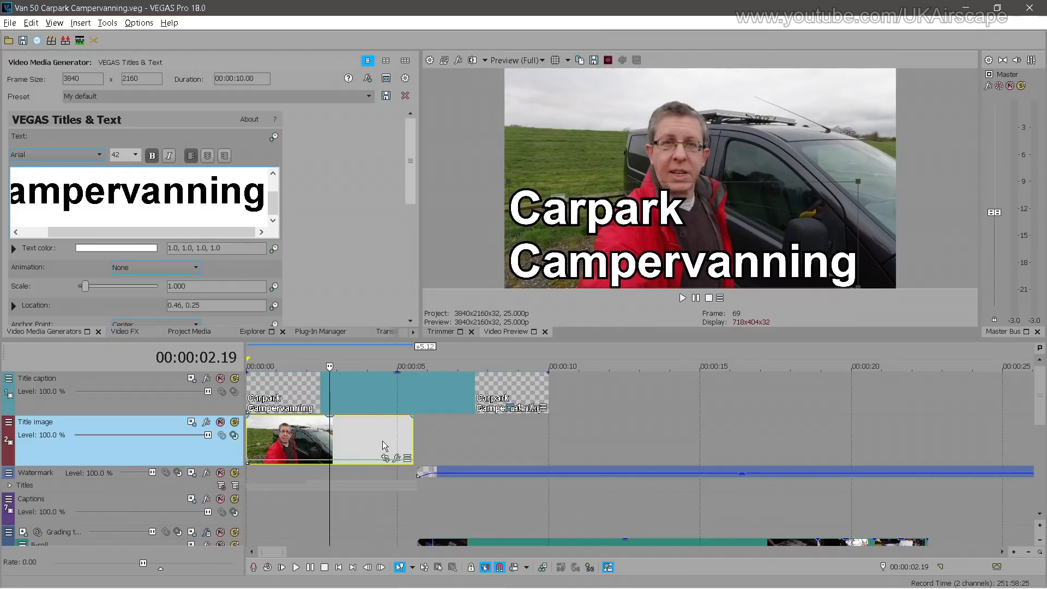
Crop the title image to about 3,247 × 1,826.4, centred at about 2,178.3, 1,235.0, so the presenter appears larger above the title
click(386, 458)
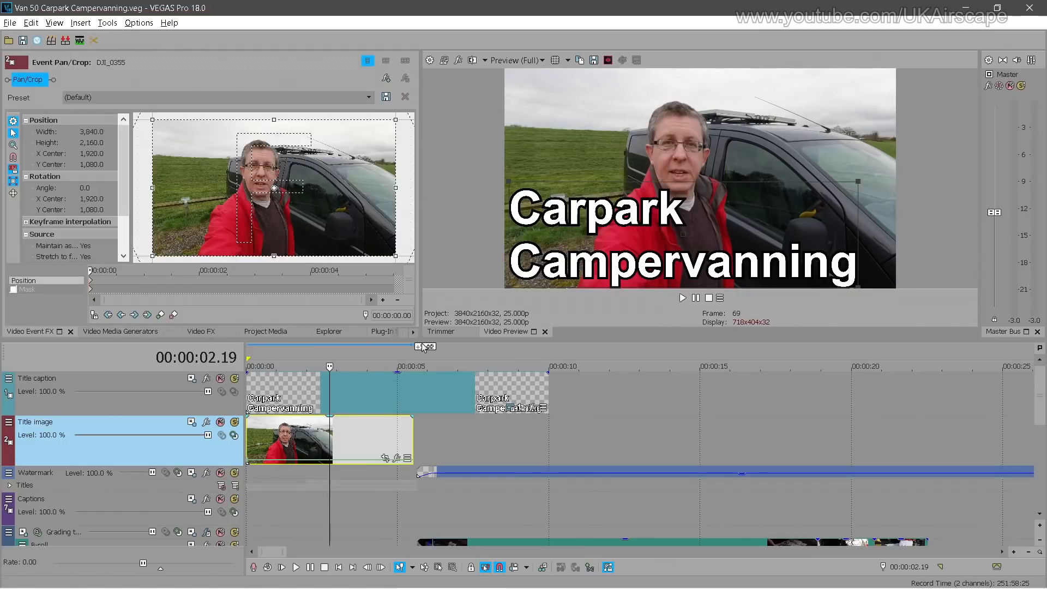
drag(415, 341, 416, 387)
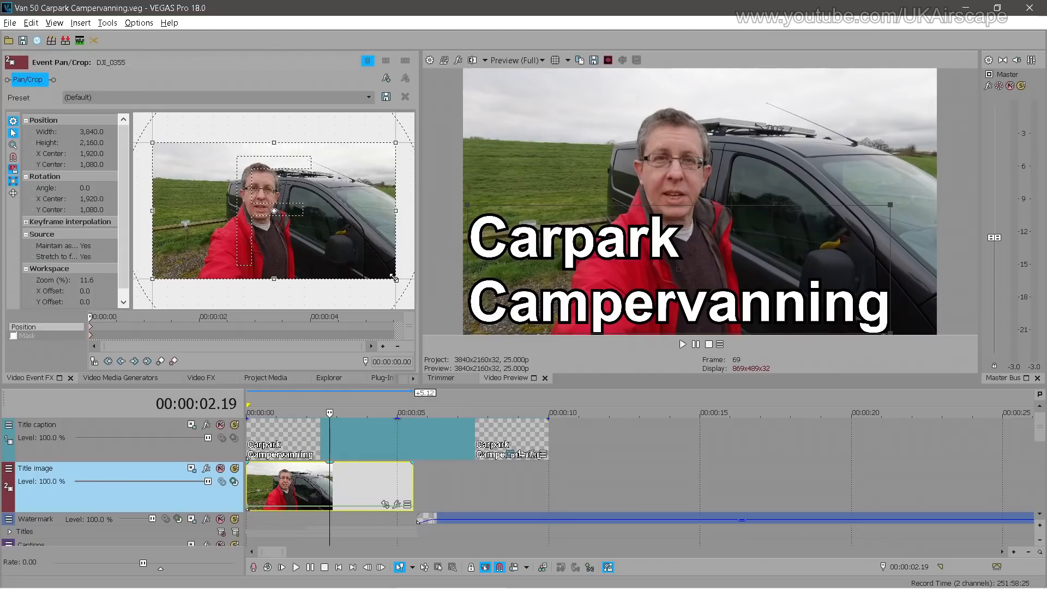
drag(393, 277, 380, 270)
mouse_move(253, 224)
mouse_down()
mouse_move(268, 225)
mouse_move(261, 214)
mouse_up()
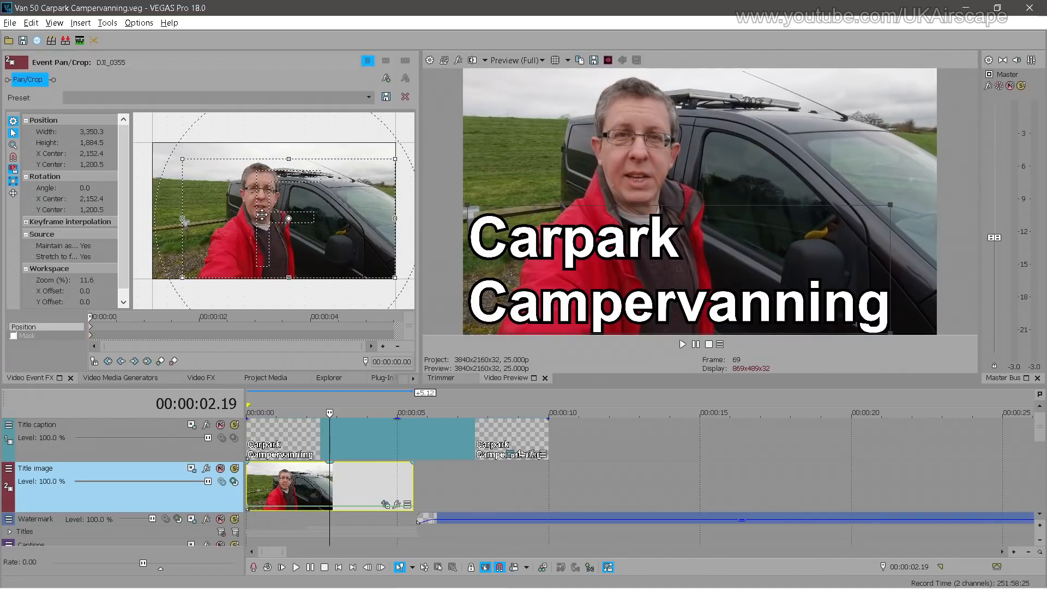
drag(184, 157, 187, 161)
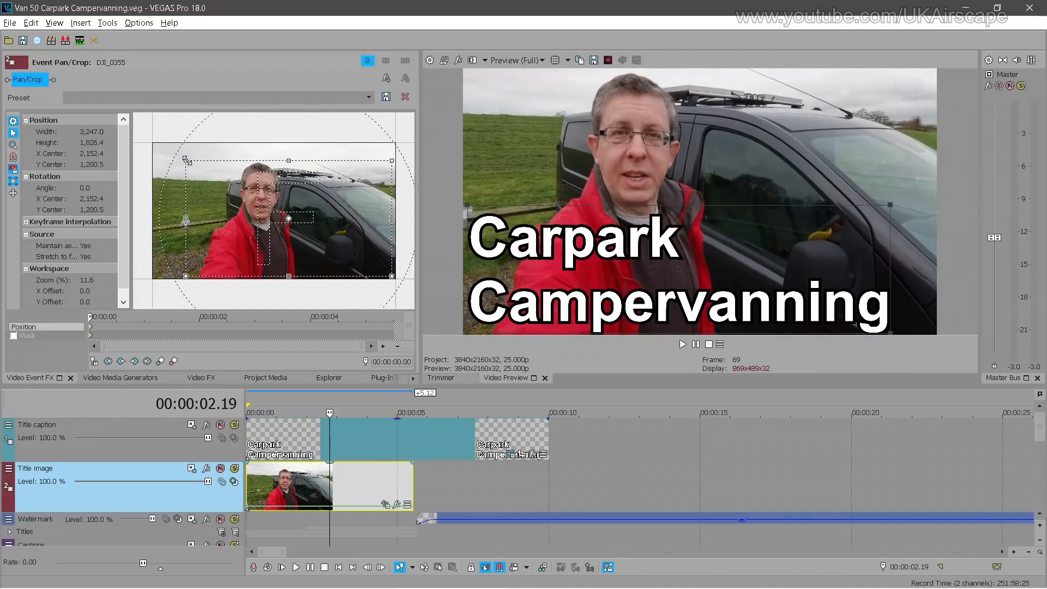
drag(304, 191, 306, 193)
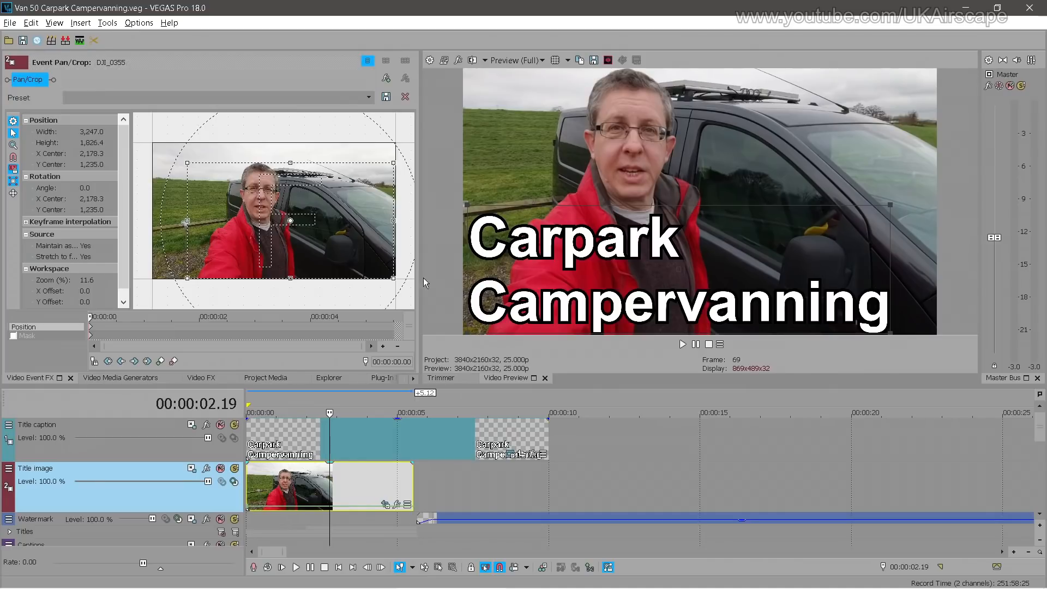
Save a preview snapshot as the JPEG "Van 50 thumbnail" in Vandemonium's "Van 50. Carpark campervanning" folder
click(594, 60)
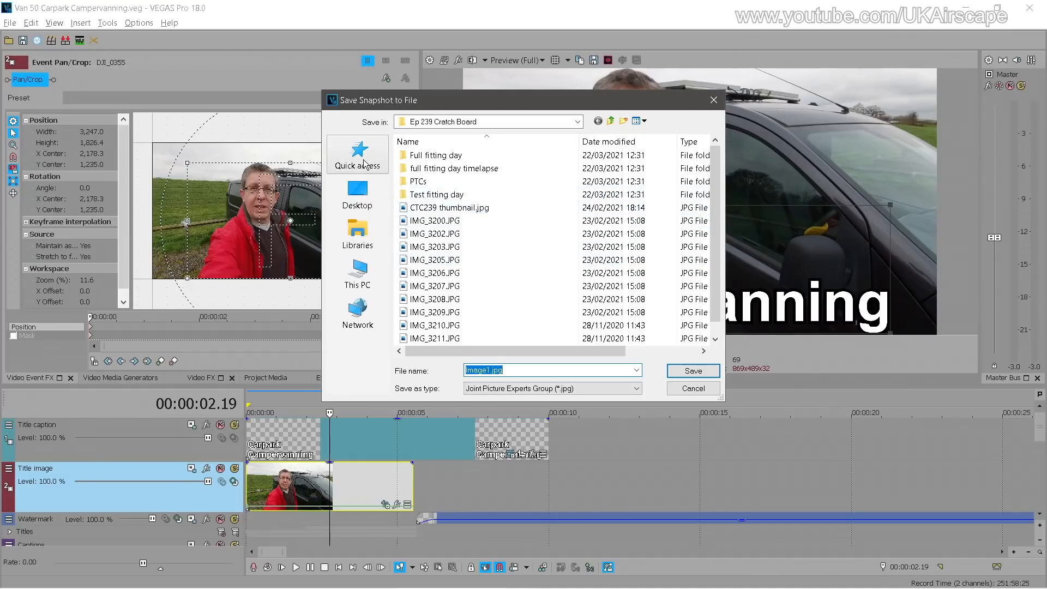
click(611, 121)
click(612, 122)
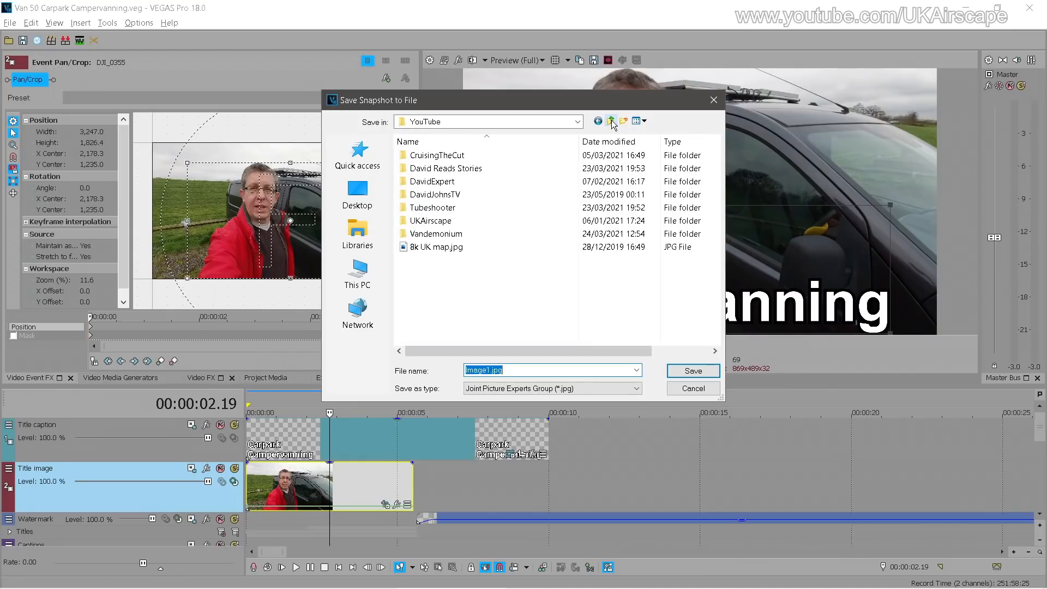
double_click(452, 235)
double_click(456, 153)
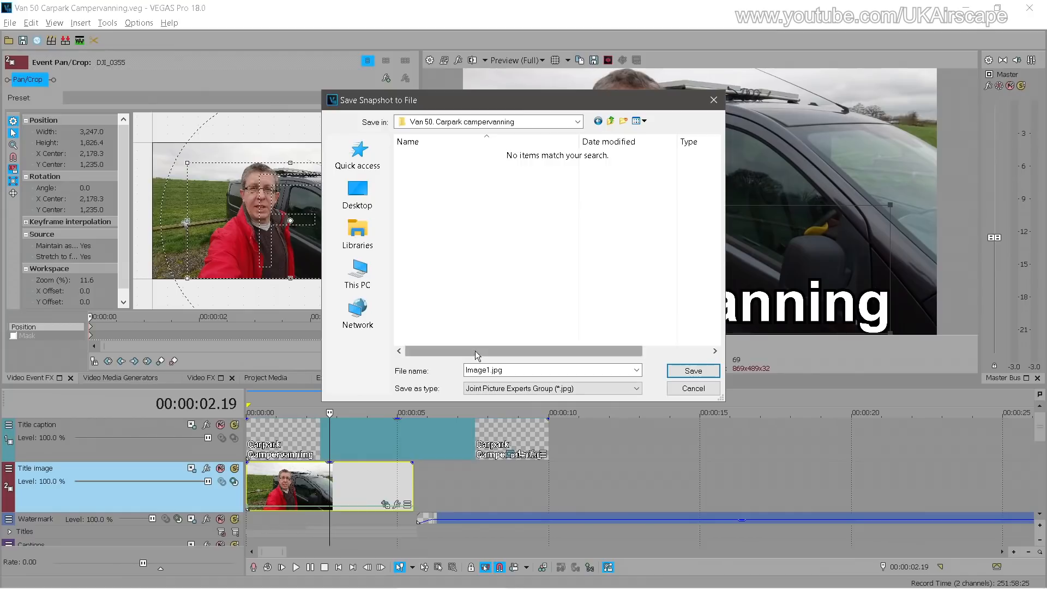
text(Van 50)
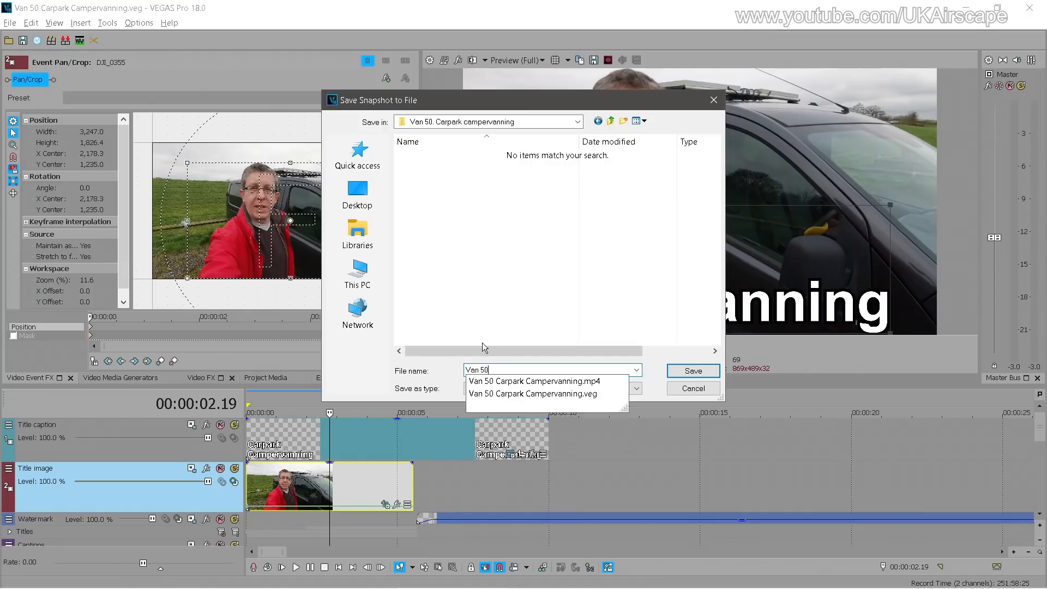
text( thumbnail)
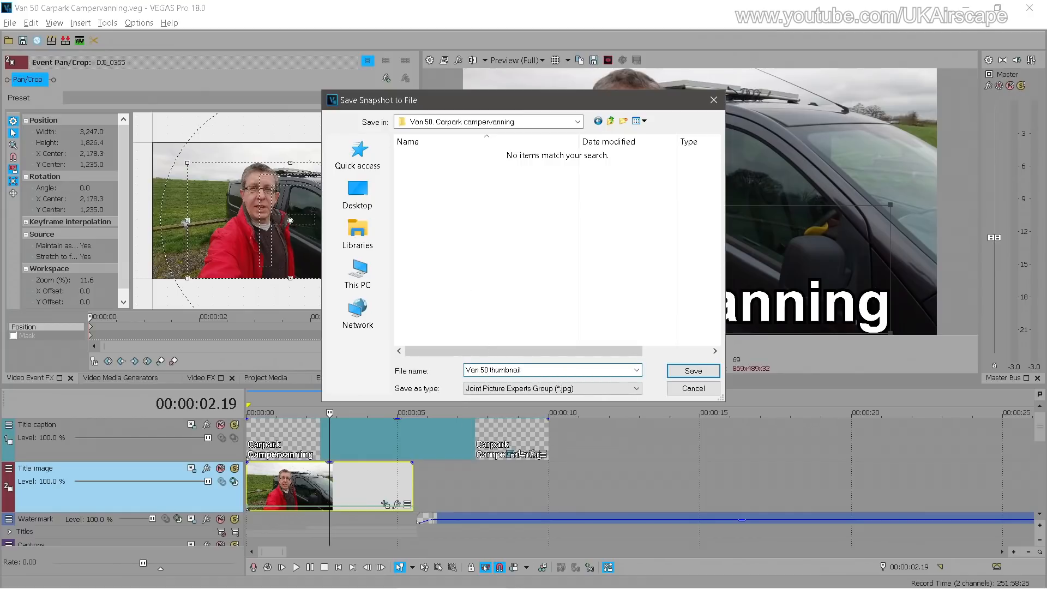
click(693, 371)
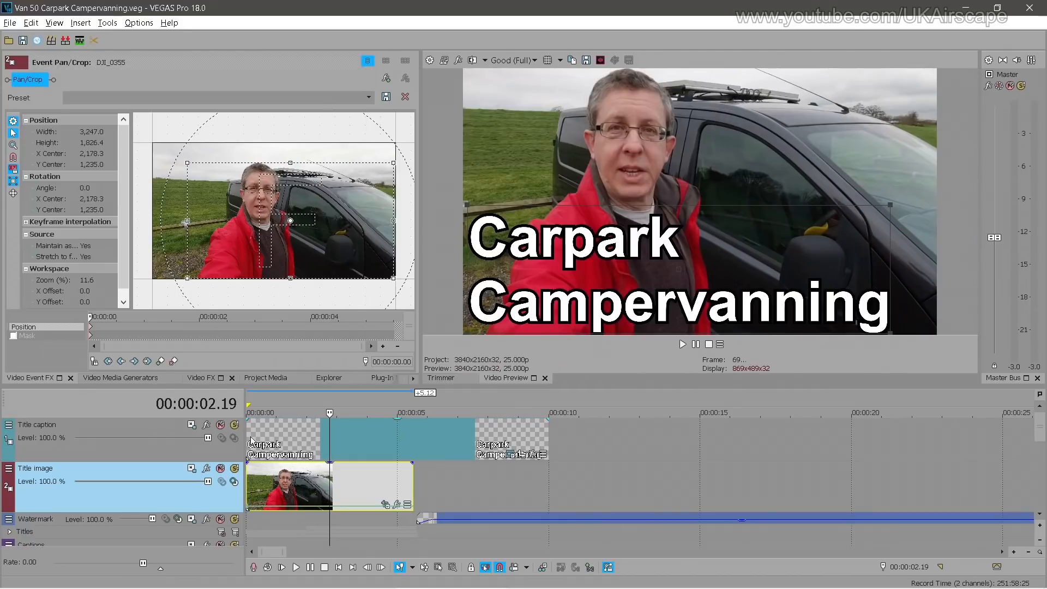
Mute the Title caption and Title image tracks and reduce their track heights
click(220, 424)
click(220, 467)
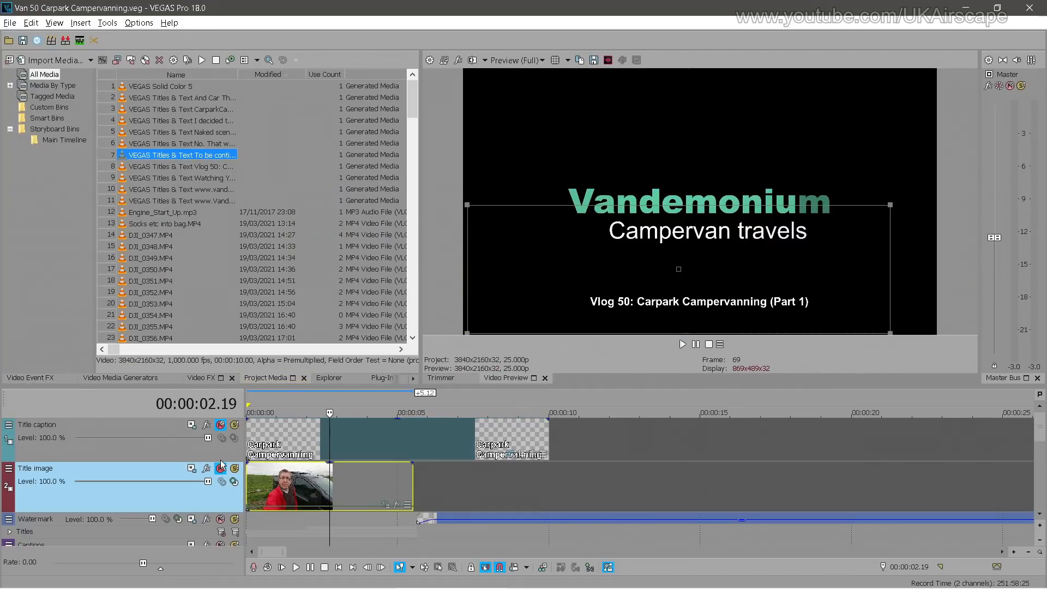
drag(221, 461, 221, 431)
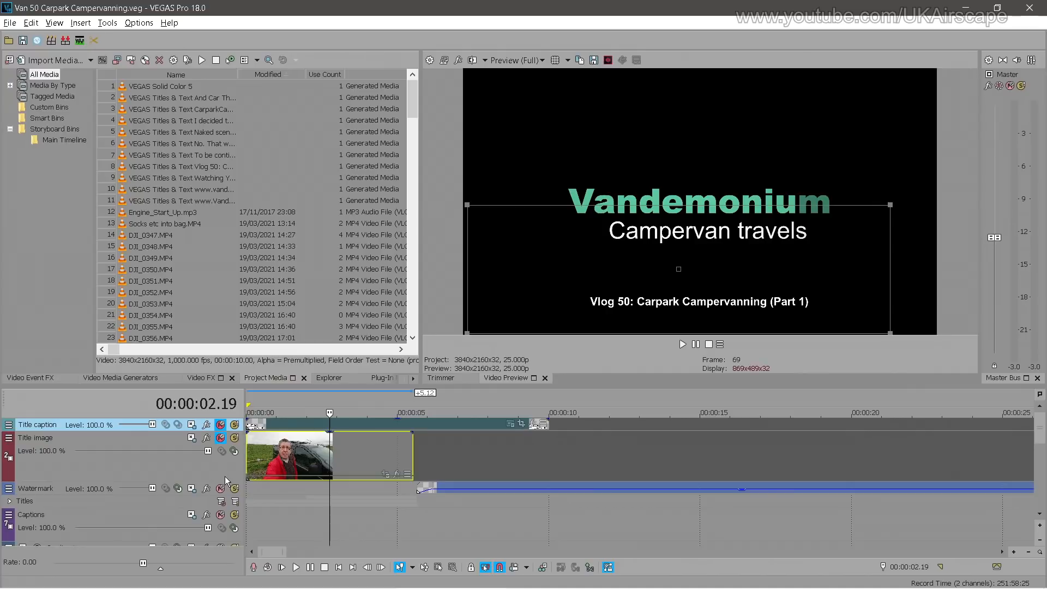
drag(225, 481, 225, 435)
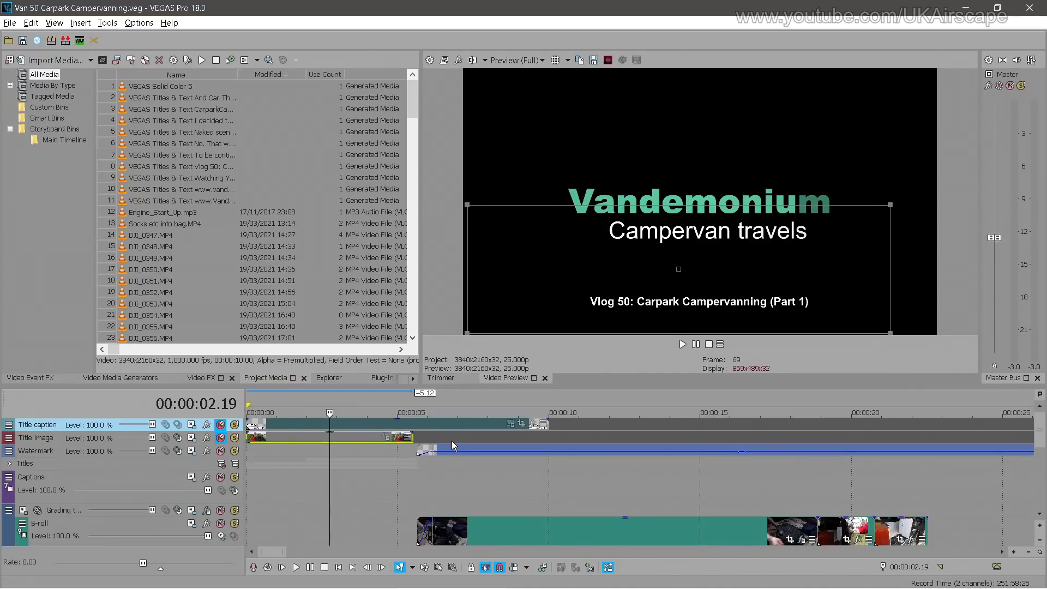
drag(230, 444, 230, 473)
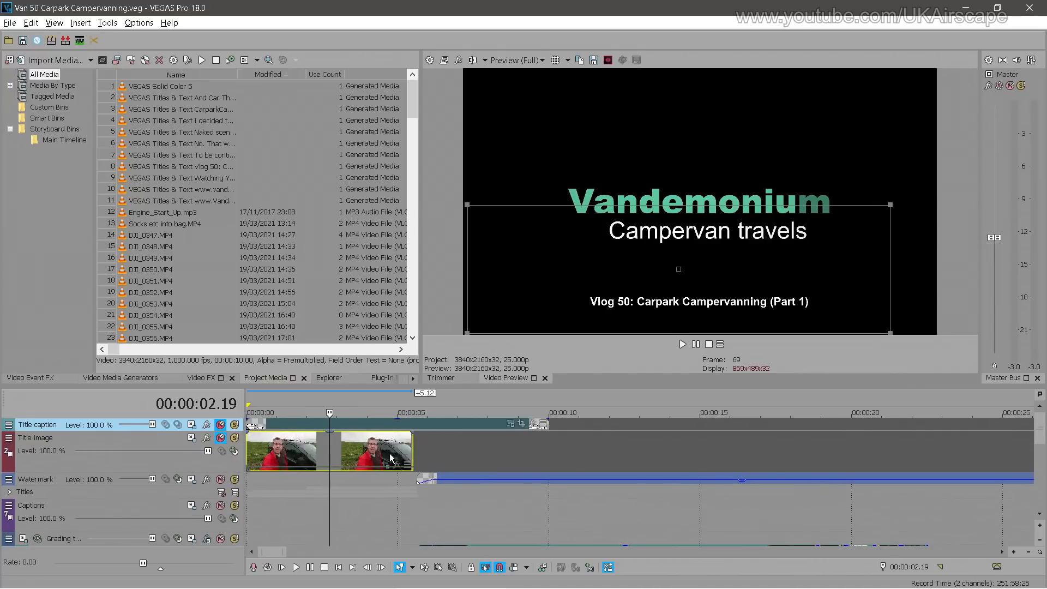
Close the Video Event FX and Video Media Generators windows and shrink the Title image track to minimum height
click(36, 379)
click(71, 378)
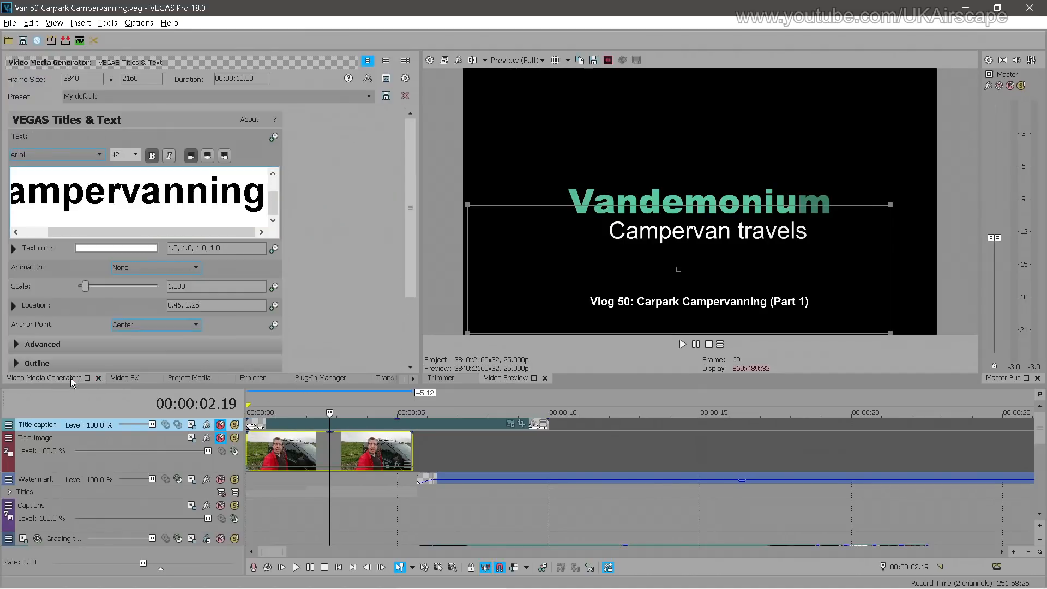
click(99, 378)
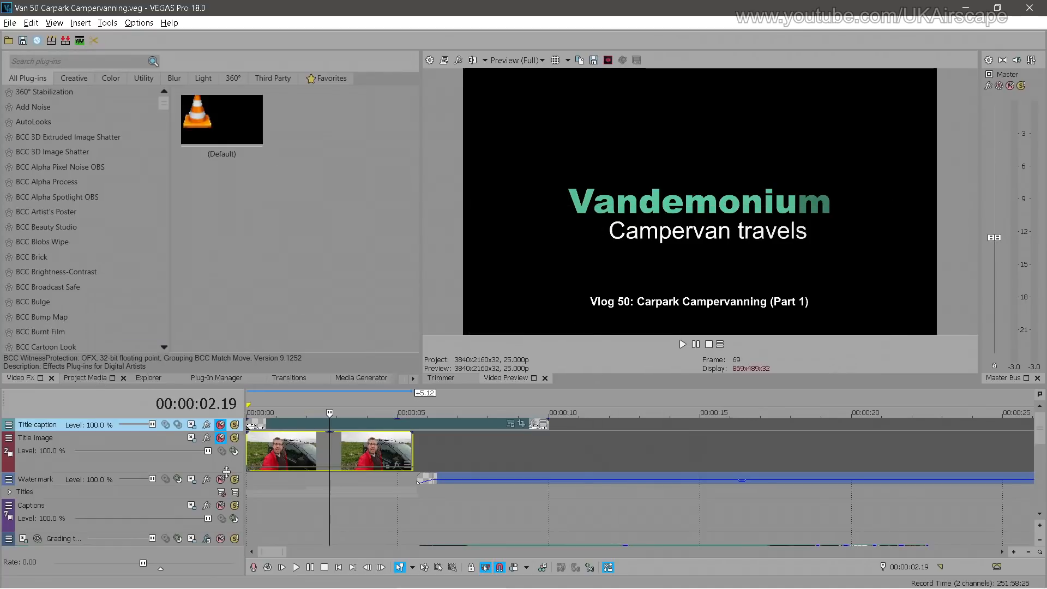
drag(226, 471, 226, 443)
scroll(475, 429, down, 10)
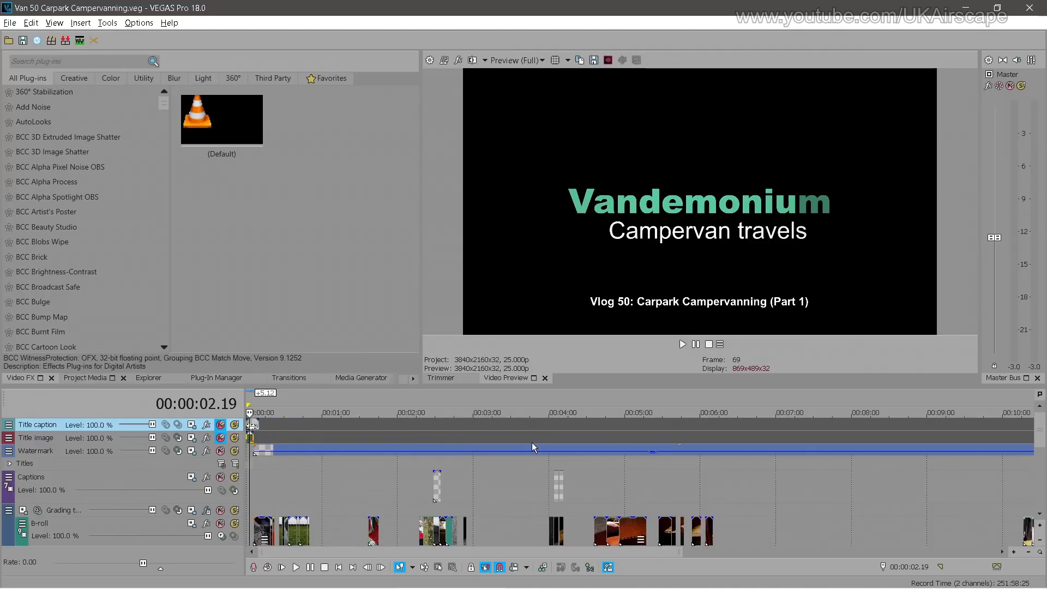
Switch to the YouTube Studio upload and, from its thumbnail file picker, open "Van 50 thumbnail.jpg" in Paint
mouse_move(362, 587)
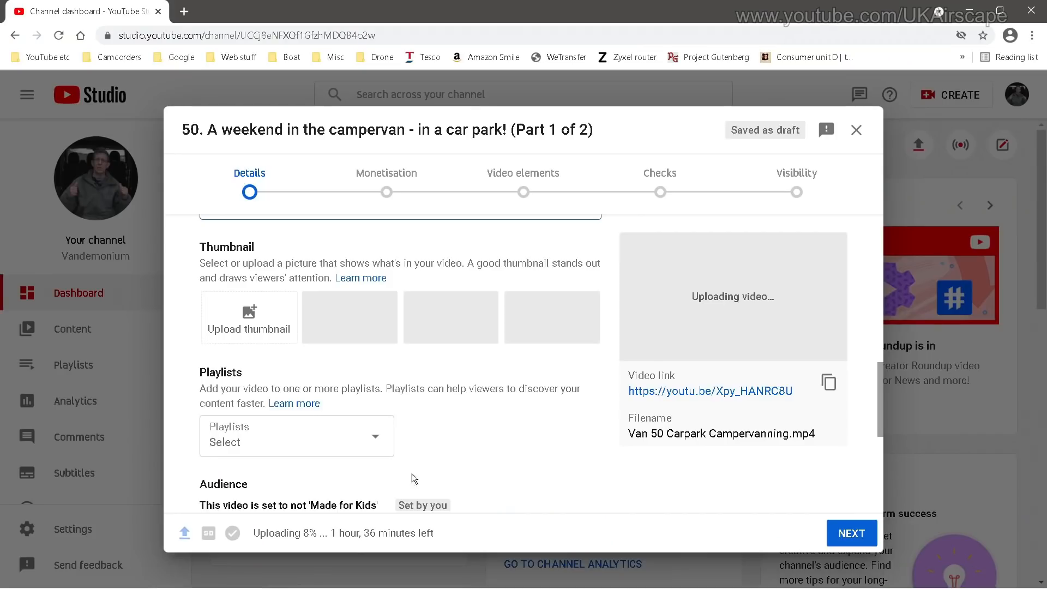
click(220, 585)
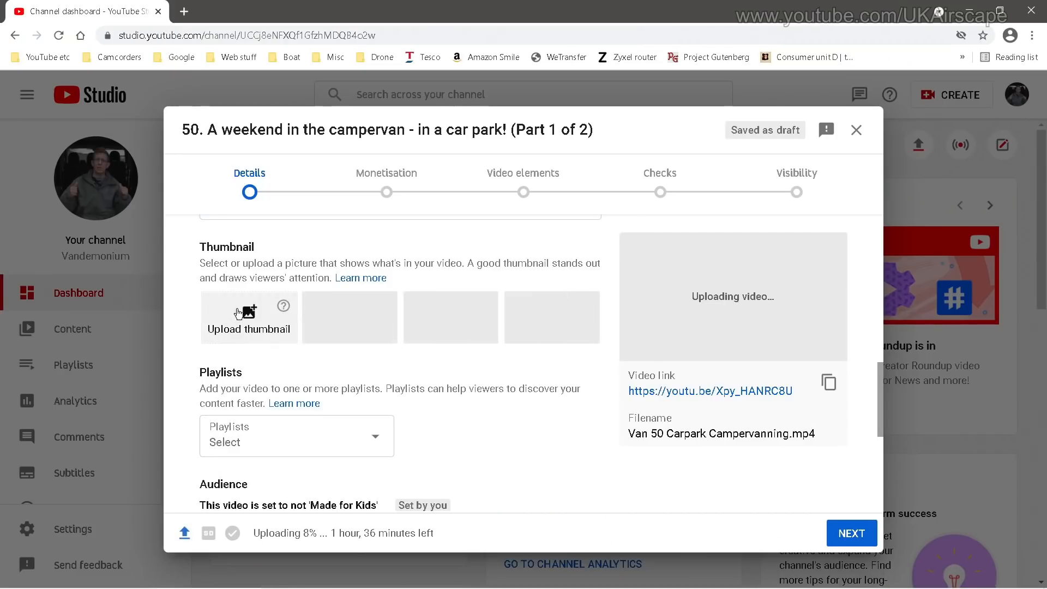
click(239, 312)
click(247, 100)
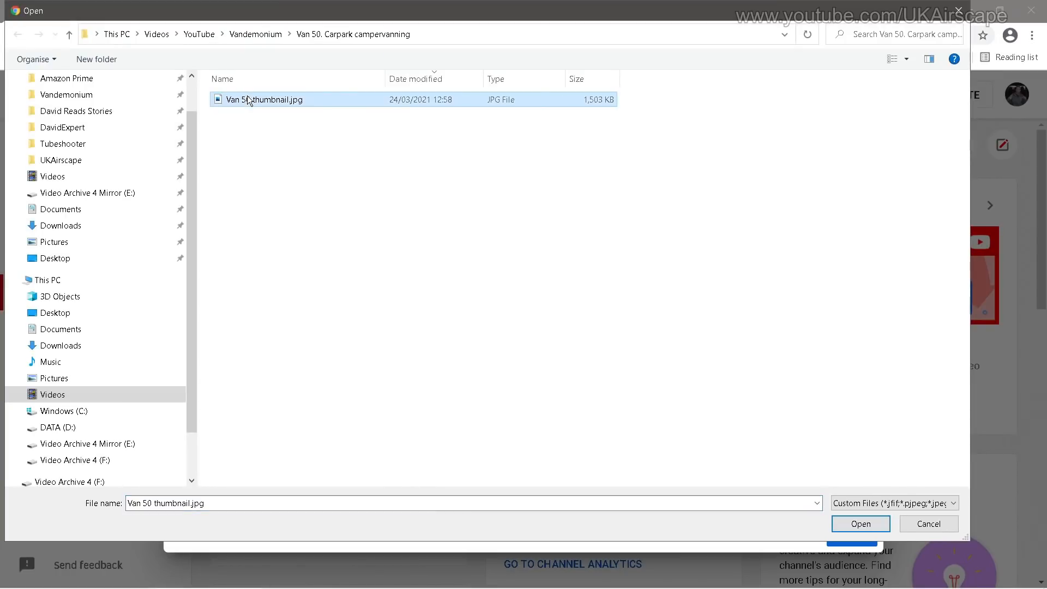
right_click(248, 97)
mouse_move(365, 321)
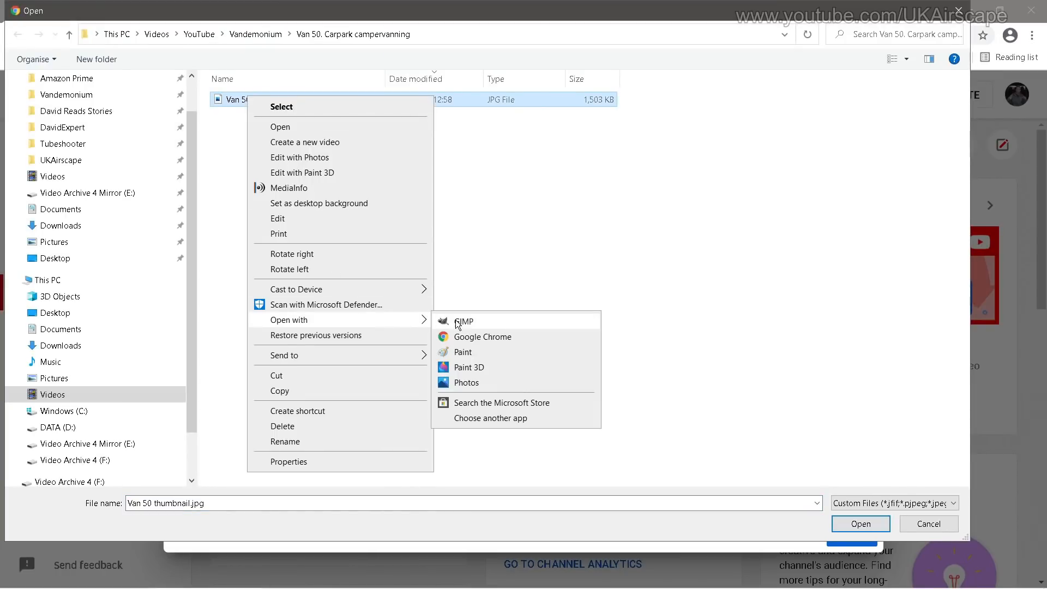
click(462, 353)
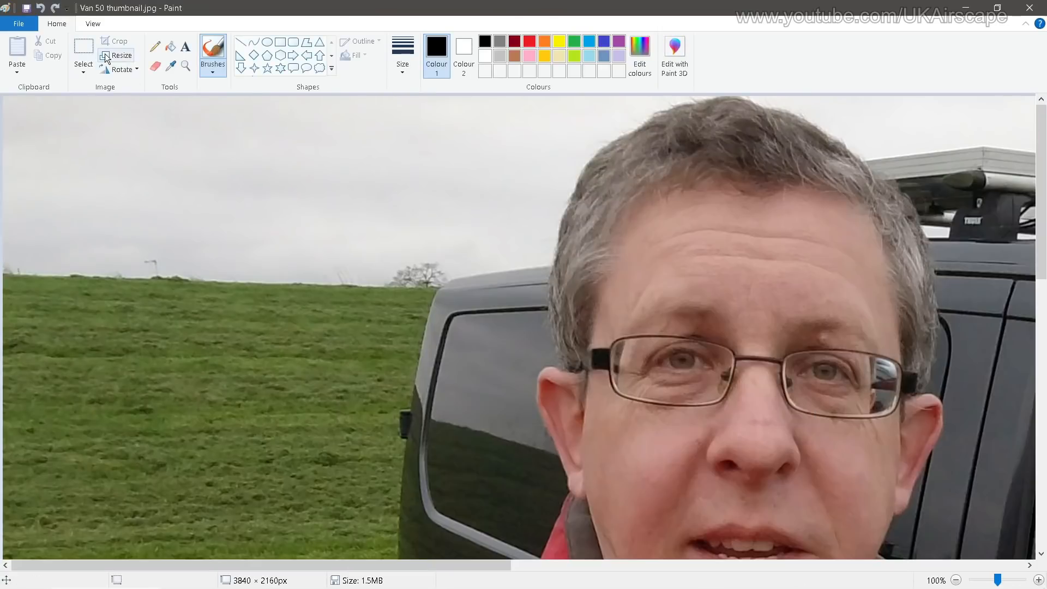
Resize the thumbnail image to 25 percent with its aspect ratio kept, save it, and upload it as the YouTube video's thumbnail
click(116, 55)
double_click(145, 137)
text(25)
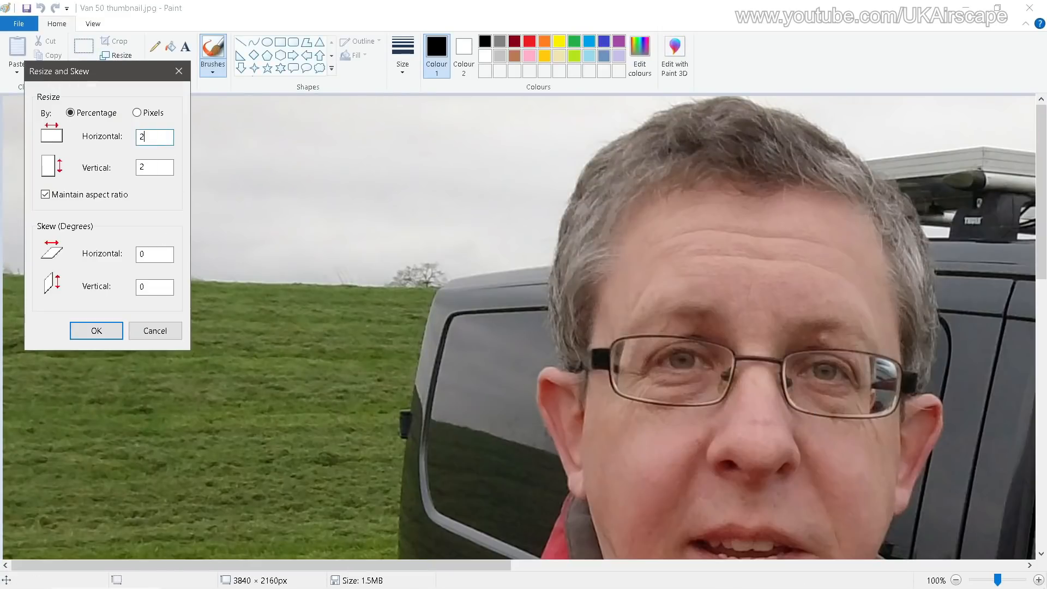
key(Return)
key(ctrl+s)
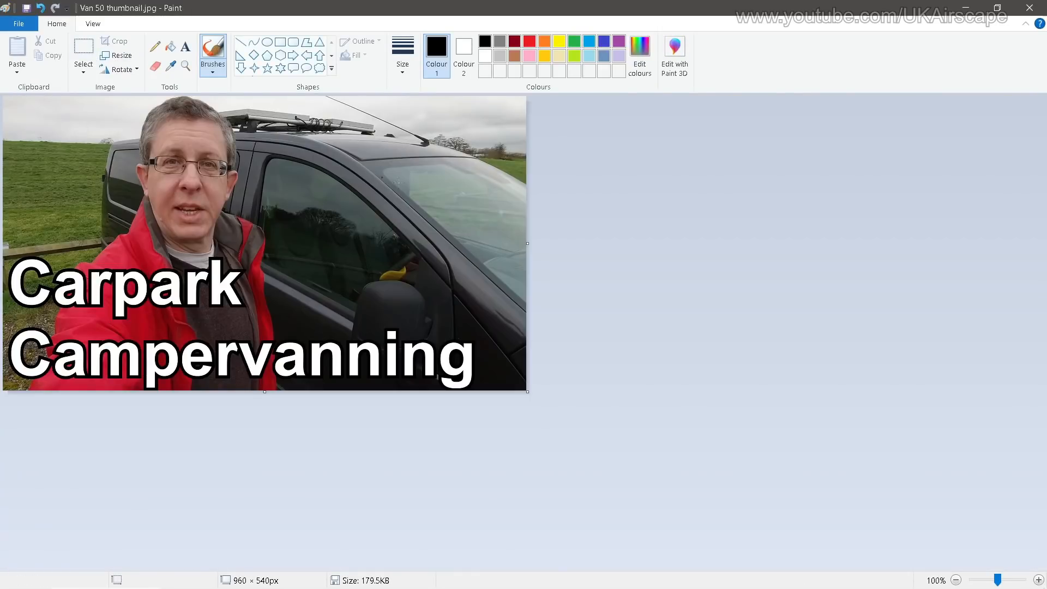
click(976, 5)
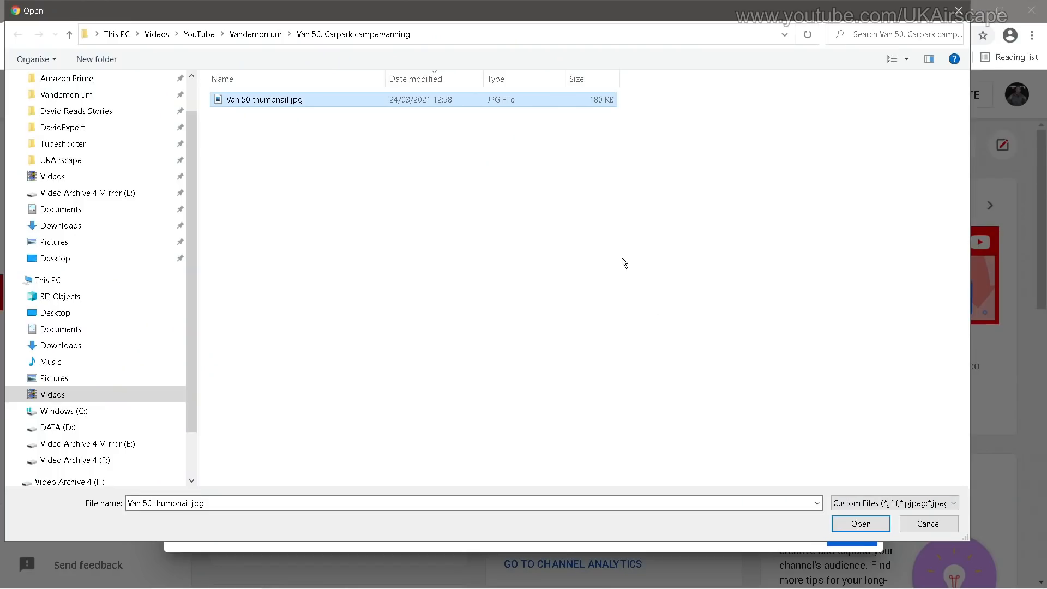
click(854, 525)
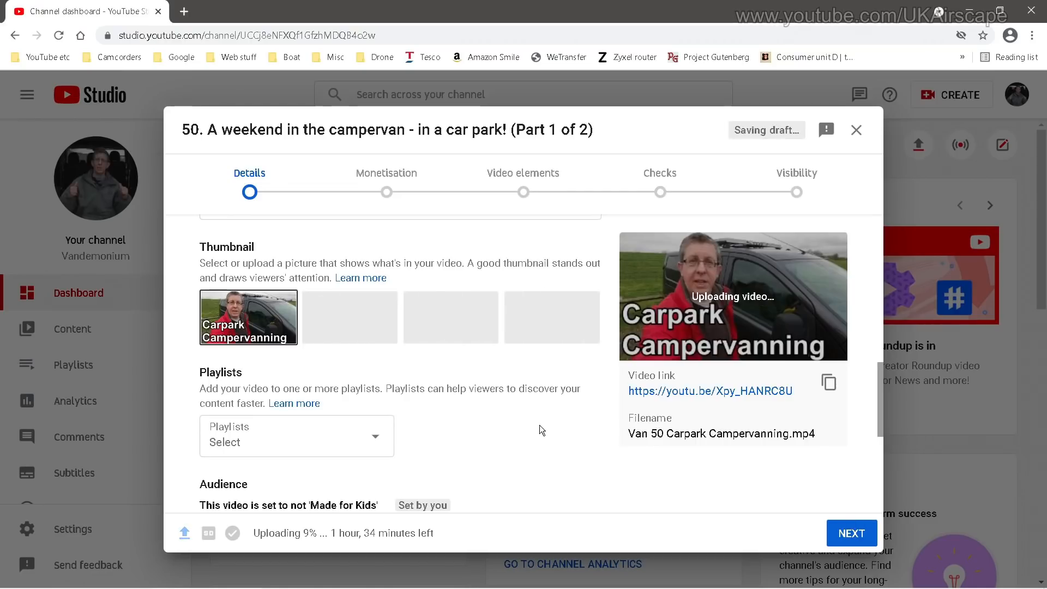
Expand the video's additional details and add the tags "car park", "holiday", "vacation" and "weekend away"
scroll(463, 408, down, 2)
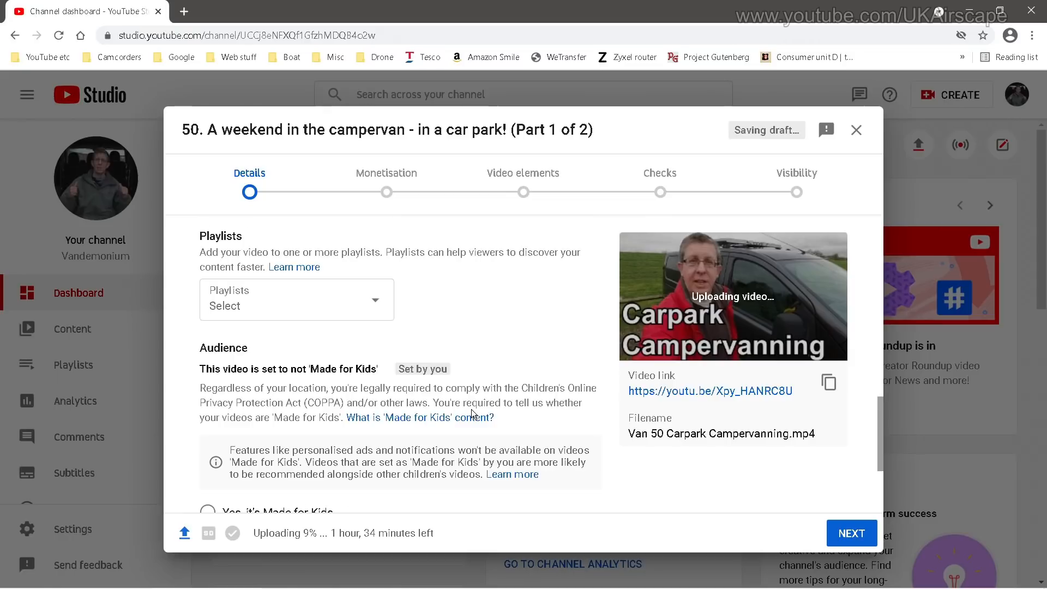
scroll(470, 415, down, 3)
click(260, 444)
scroll(492, 449, down, 2)
scroll(488, 446, down, 5)
click(414, 372)
text(car park)
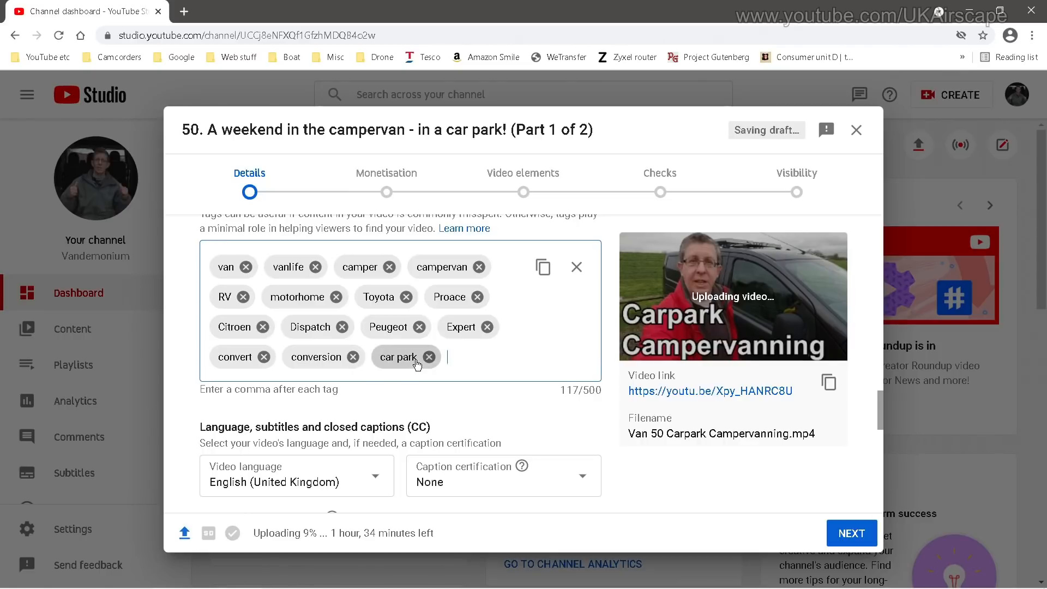
text(,holida)
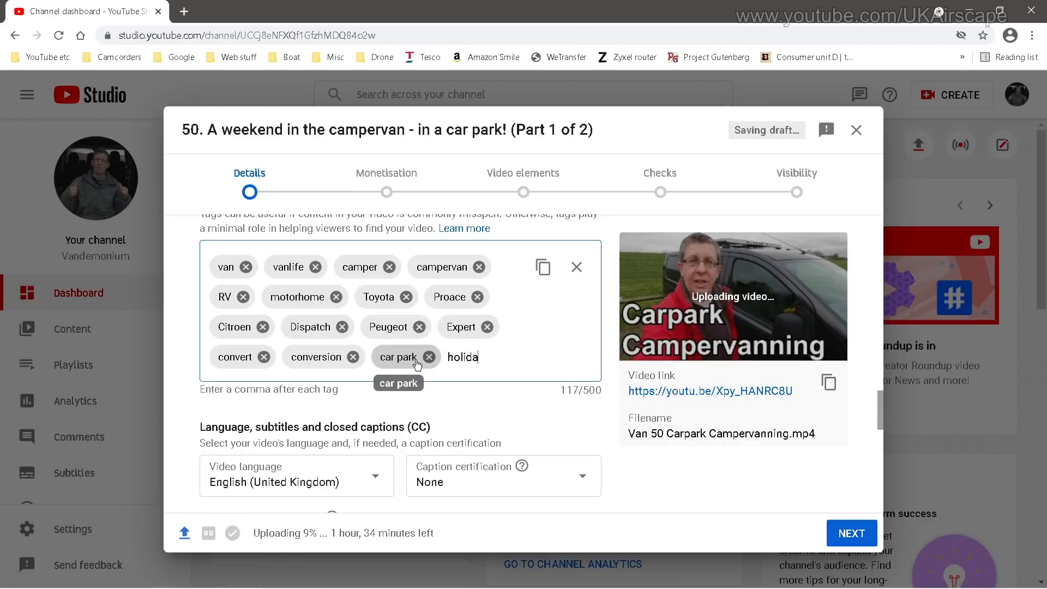
text(y,vaca)
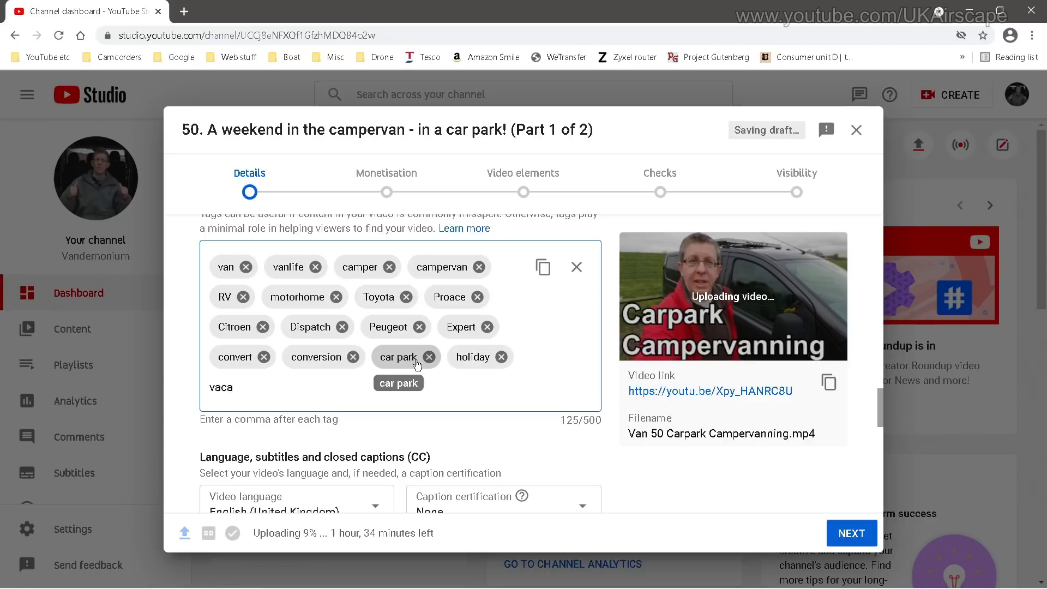
text(tion)
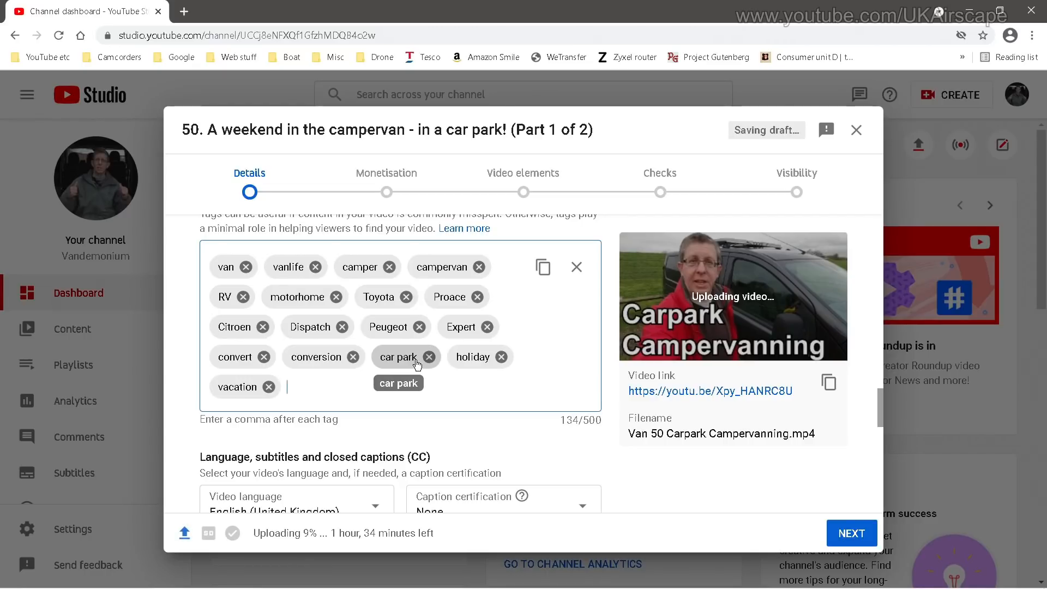
text(,weekend away,)
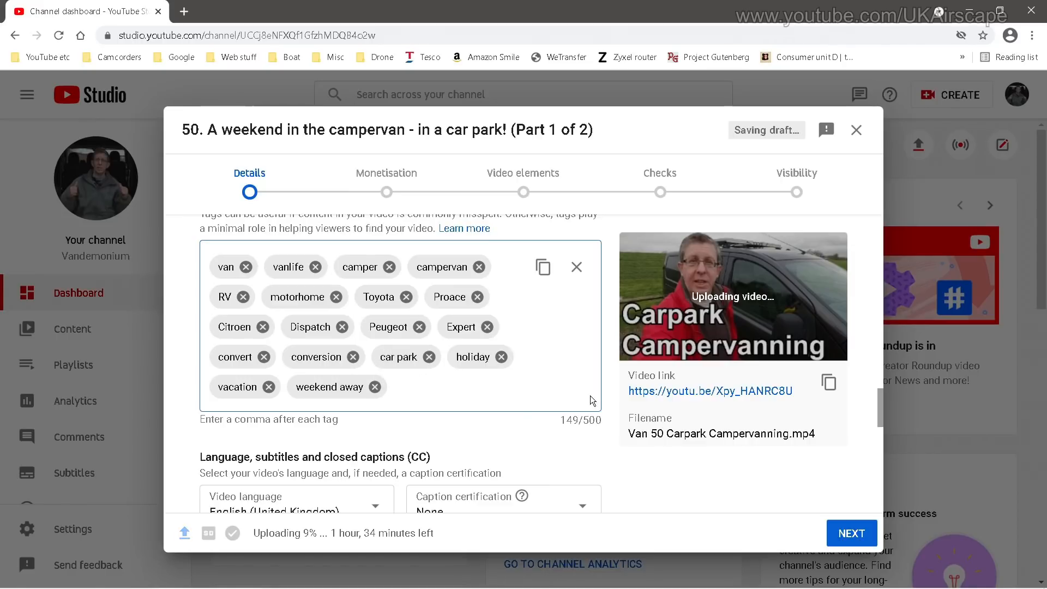
Set the video's comments to sort by Newest
scroll(514, 401, down, 3)
scroll(514, 401, up, 2)
scroll(508, 398, down, 1)
scroll(495, 383, down, 10)
click(468, 335)
click(455, 357)
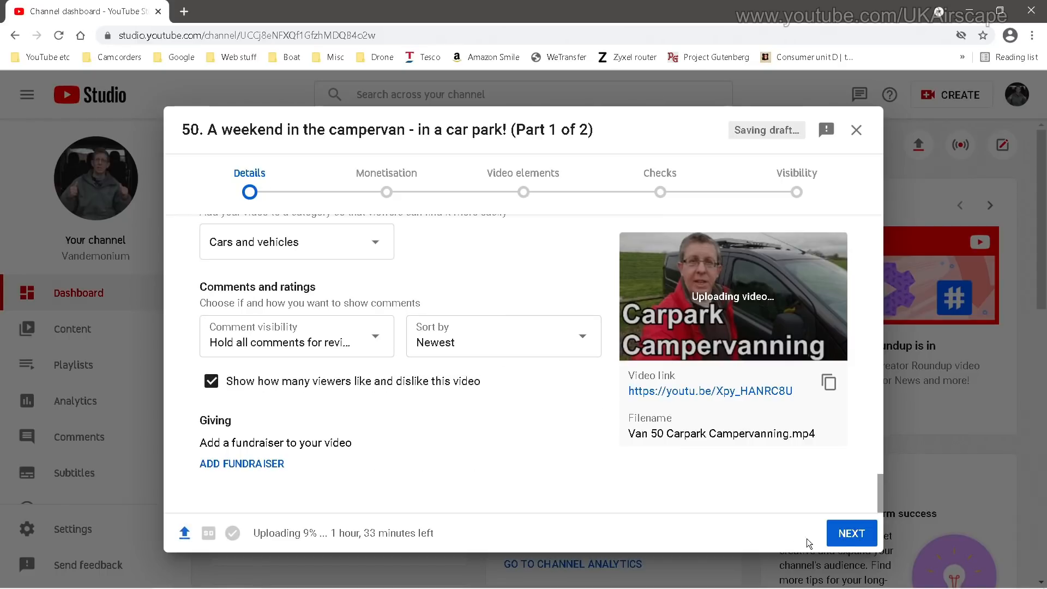
Continue to the Monetisation stage, turn monetisation on for the video, and review its ad types and video ad locations
click(852, 533)
click(446, 321)
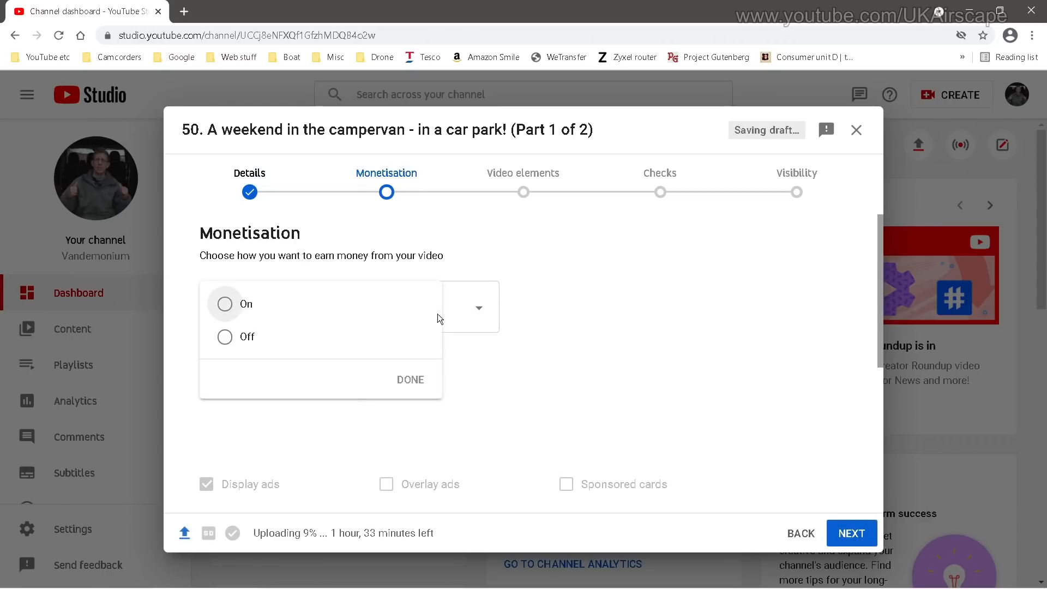
click(243, 304)
click(410, 379)
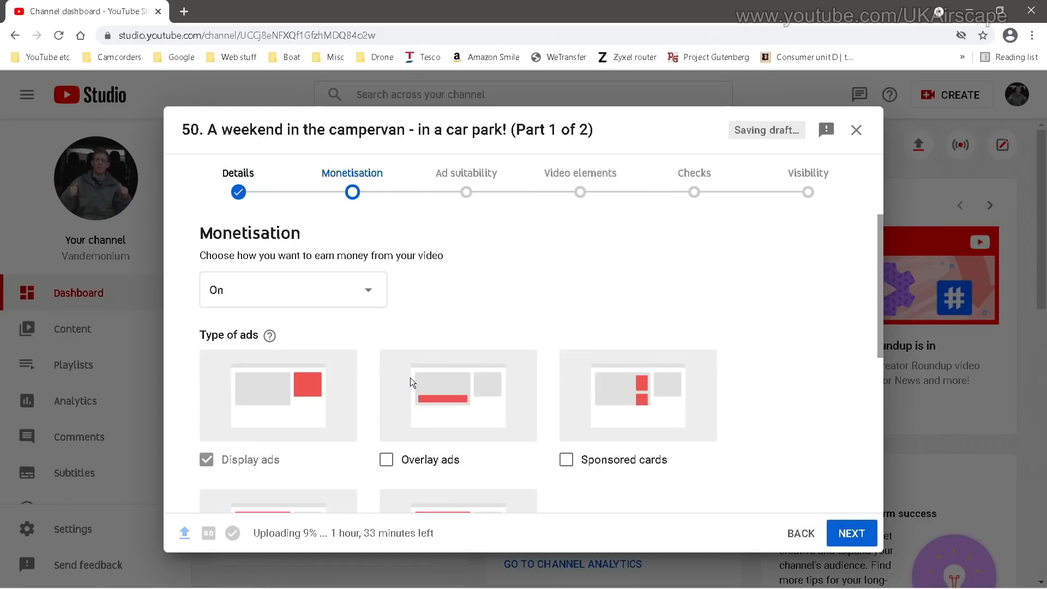
drag(879, 332, 879, 364)
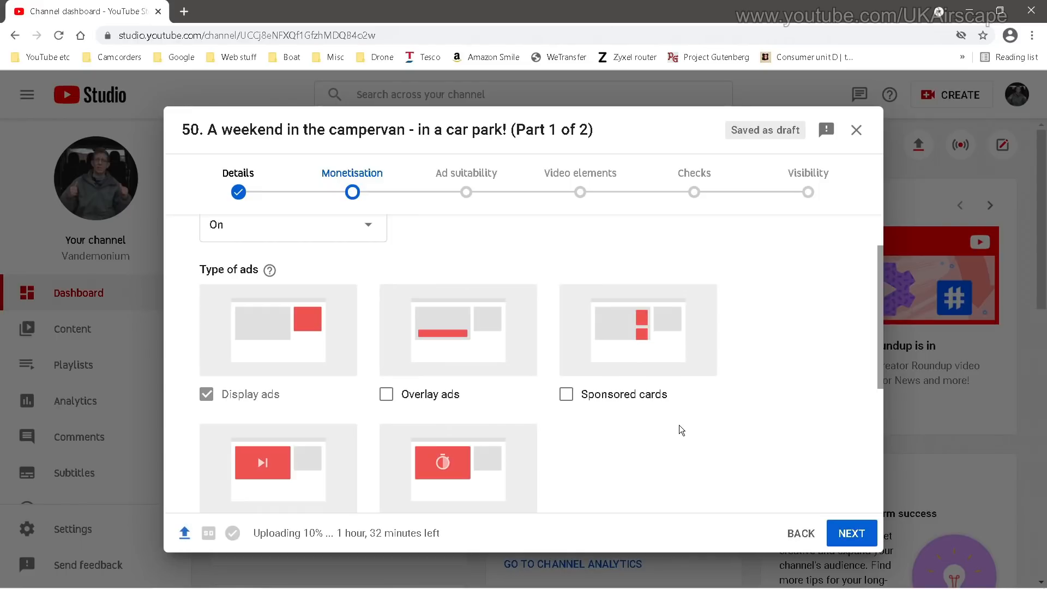
scroll(688, 428, down, 1)
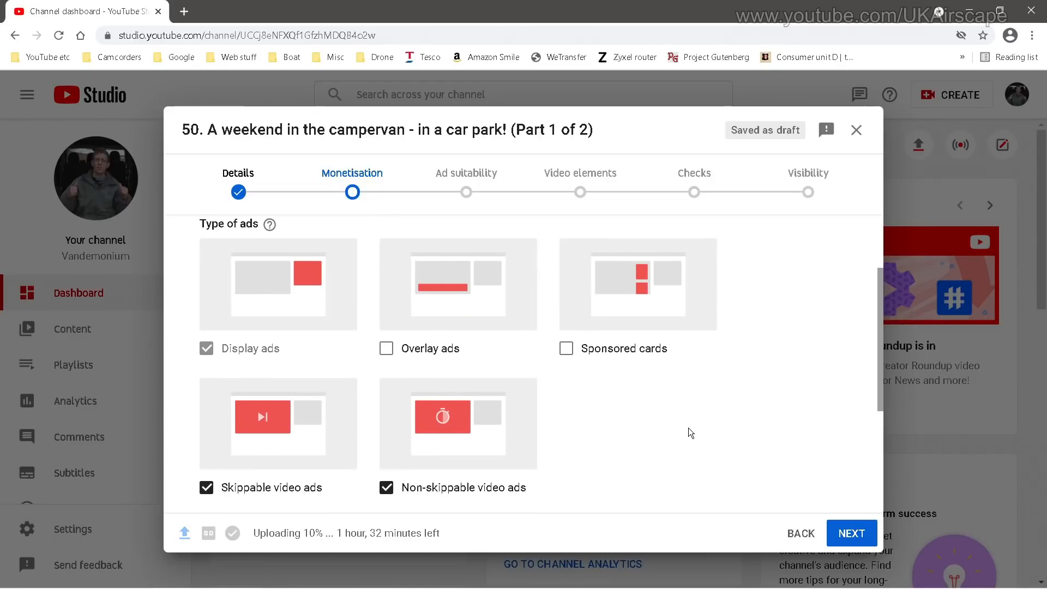
scroll(591, 384, down, 4)
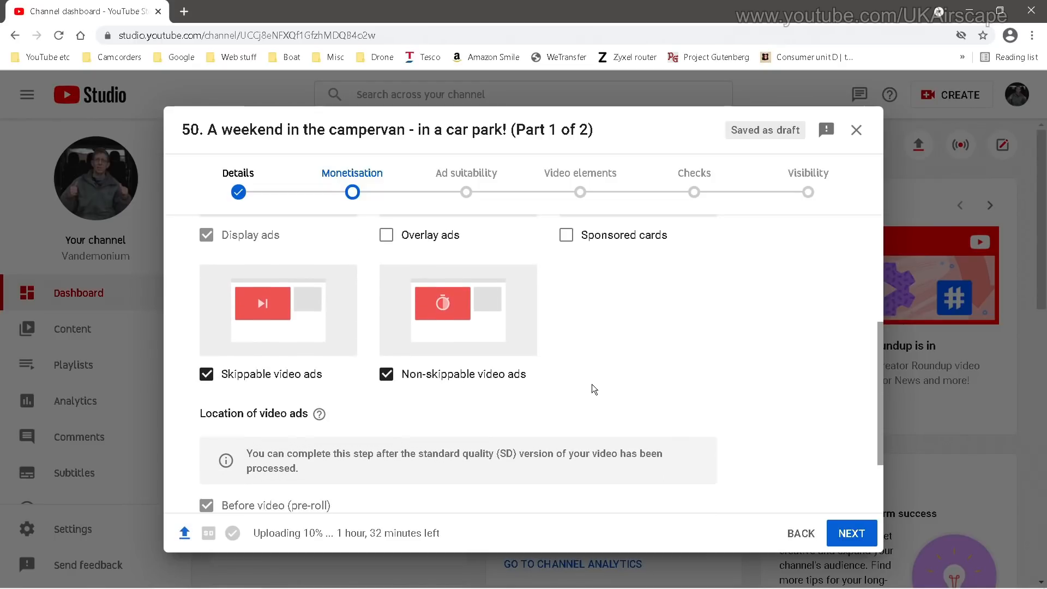
scroll(594, 389, up, 3)
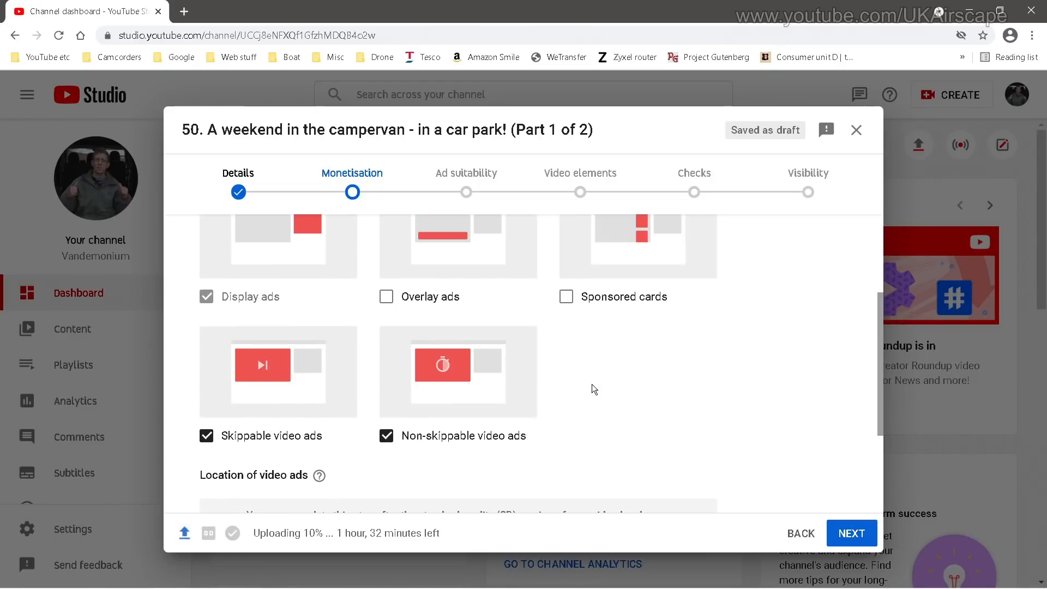
Continue to the Ad suitability stage and mark that none of the listed sensitive content categories apply to the video
scroll(591, 384, down, 3)
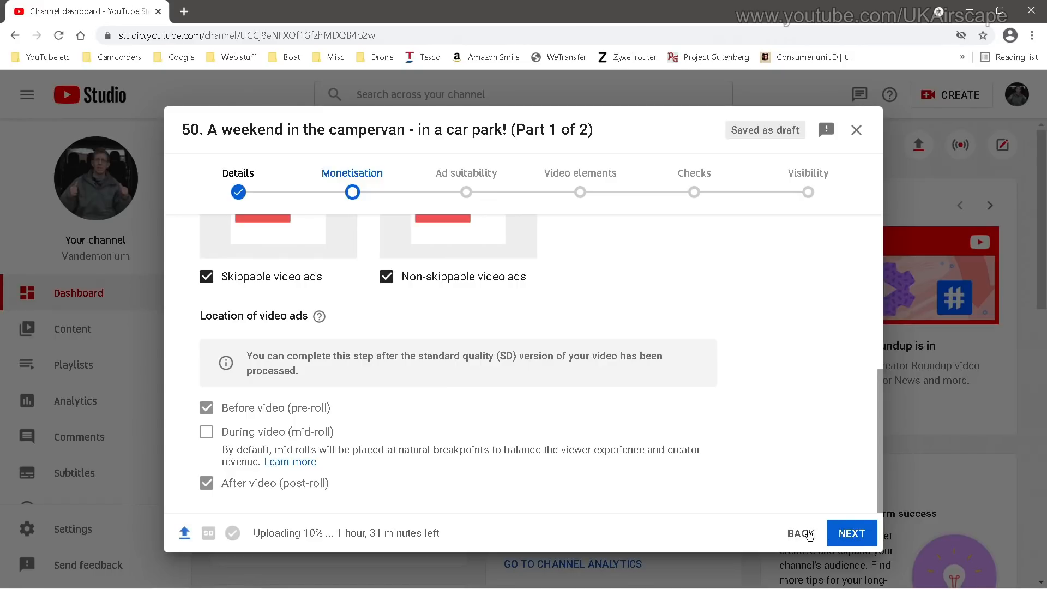
click(852, 534)
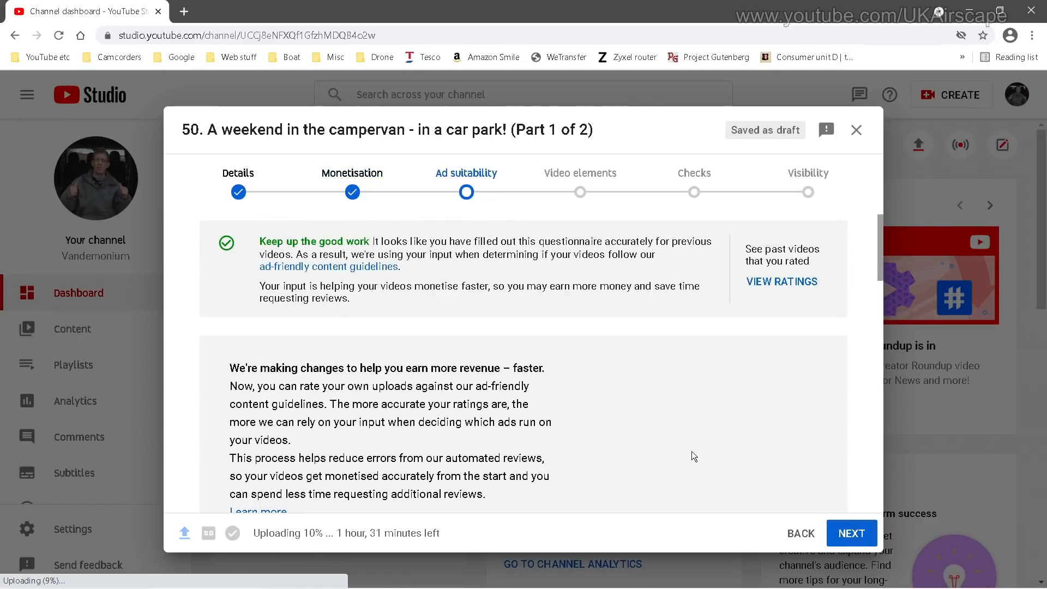
drag(879, 257, 721, 489)
click(286, 480)
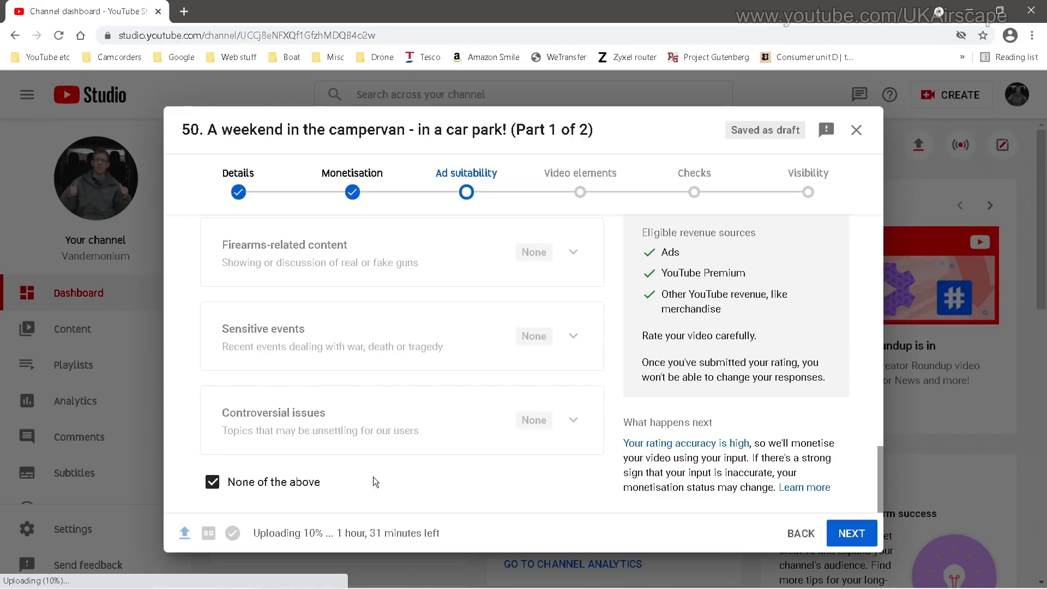
click(856, 533)
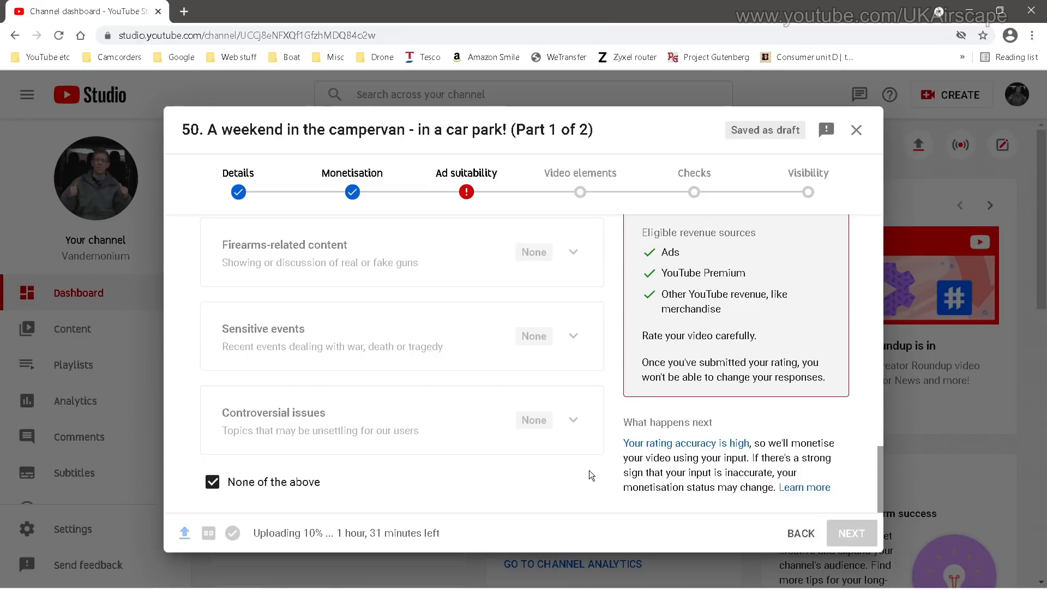
Submit the video's "Safe for ads" rating and review the content questionnaire
scroll(615, 376, up, 15)
drag(879, 309, 851, 366)
double_click(665, 330)
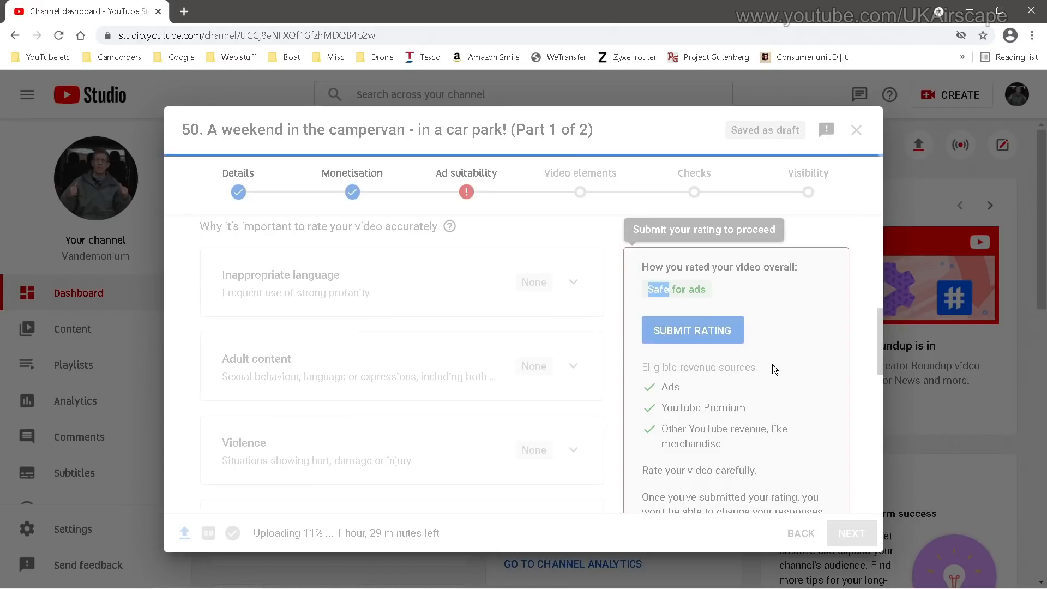
scroll(799, 392, down, 10)
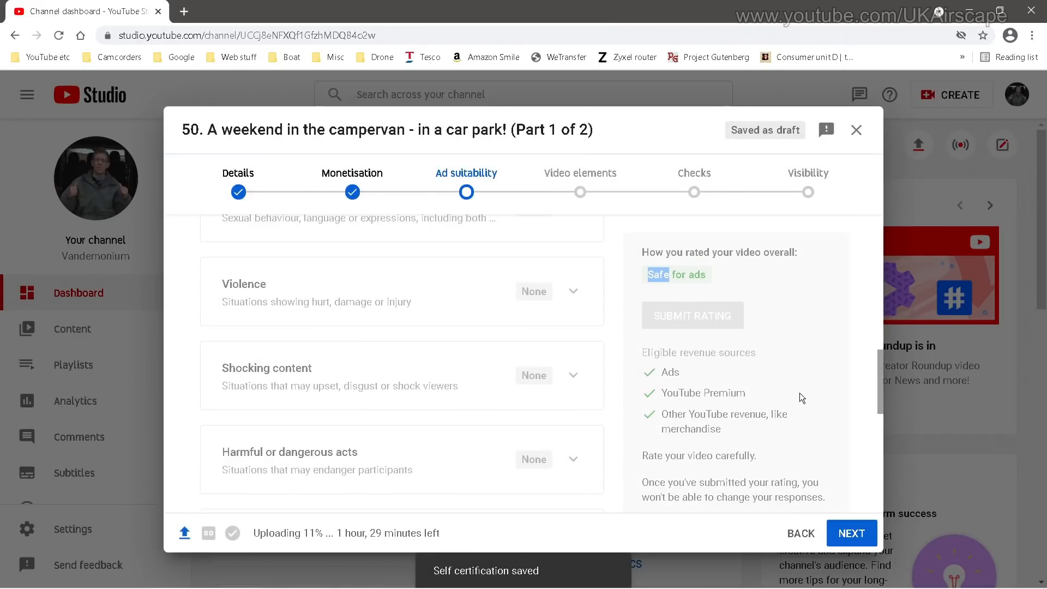
scroll(799, 394, down, 2)
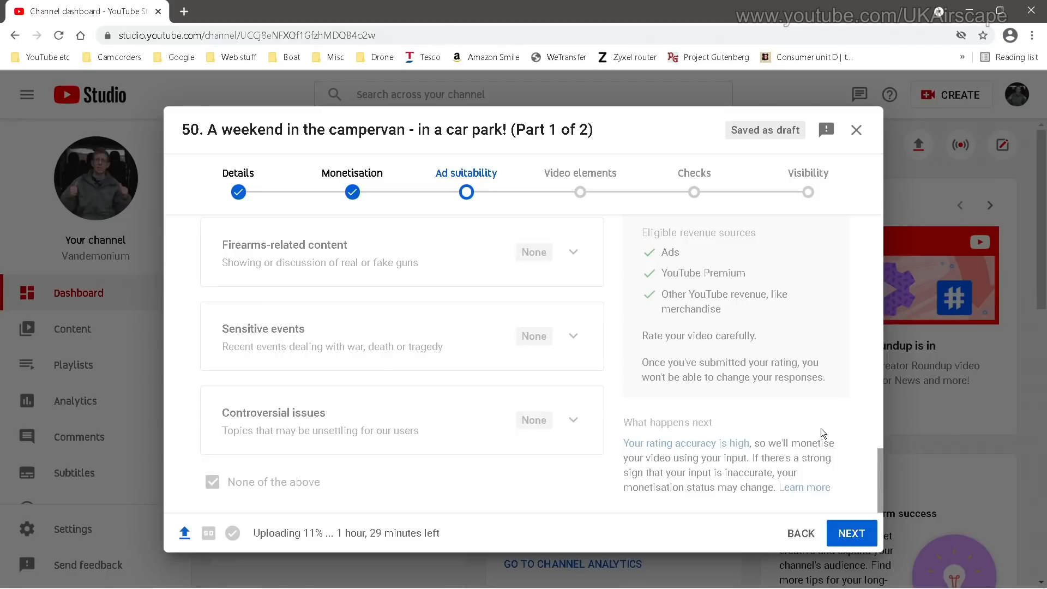
scroll(822, 433, up, 2)
scroll(821, 427, up, 2)
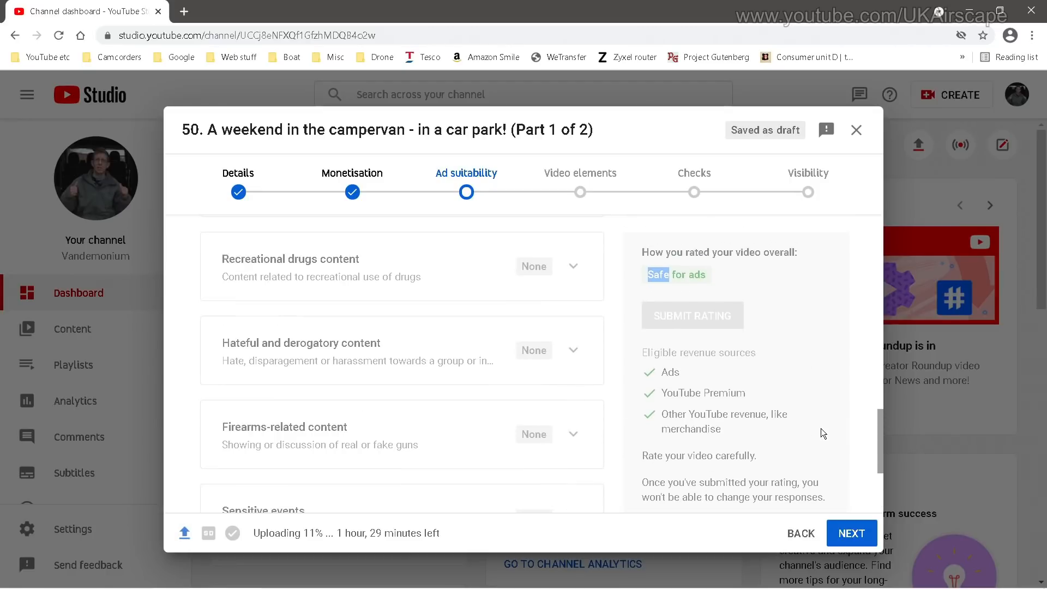
scroll(820, 427, down, 4)
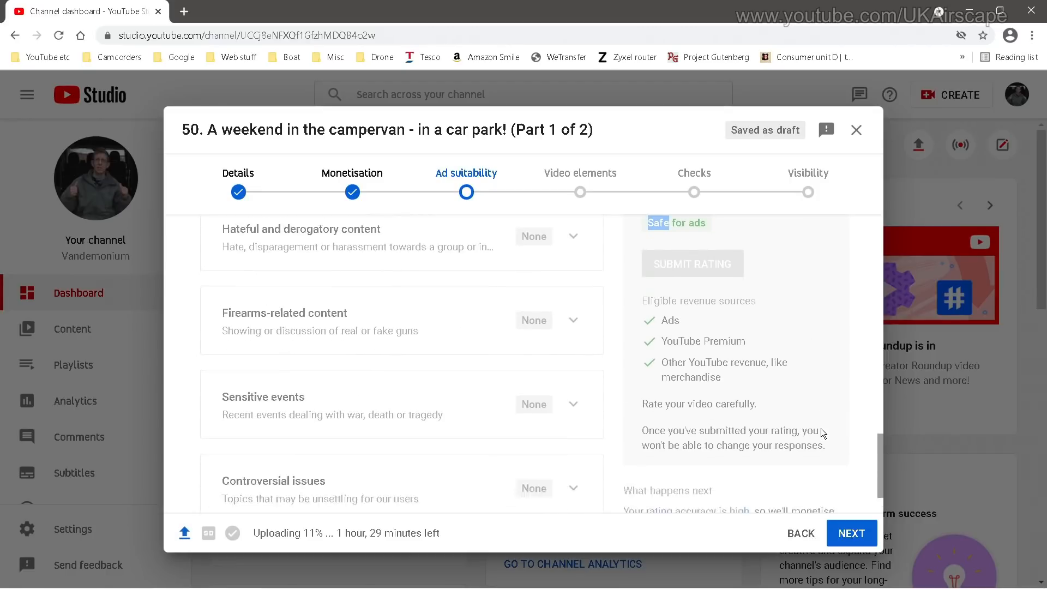
Continue past Video elements without adding an end screen or cards, and dismiss the introduction on the Checks stage
click(852, 535)
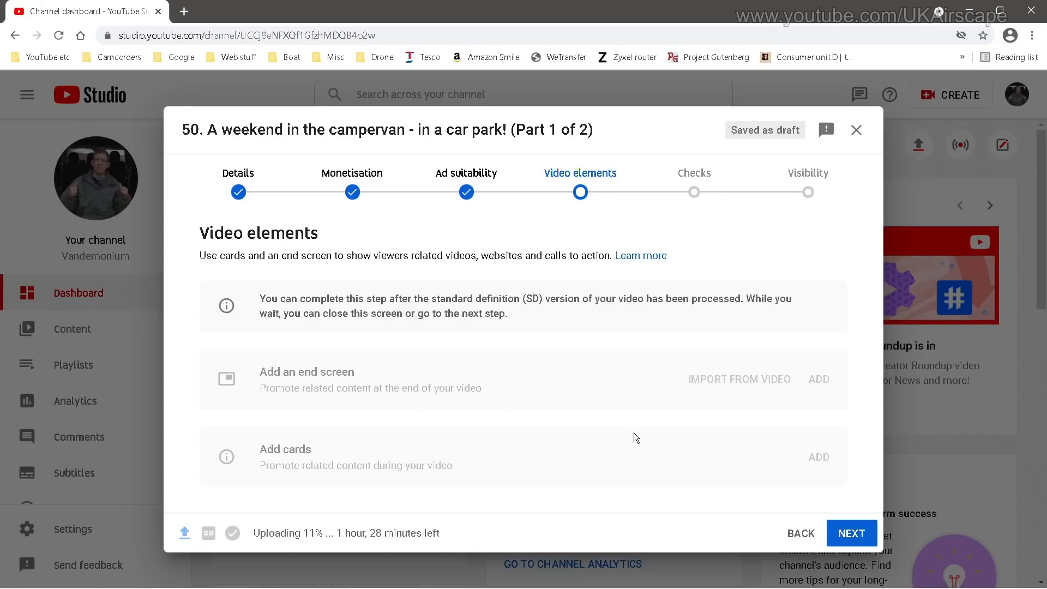
click(866, 536)
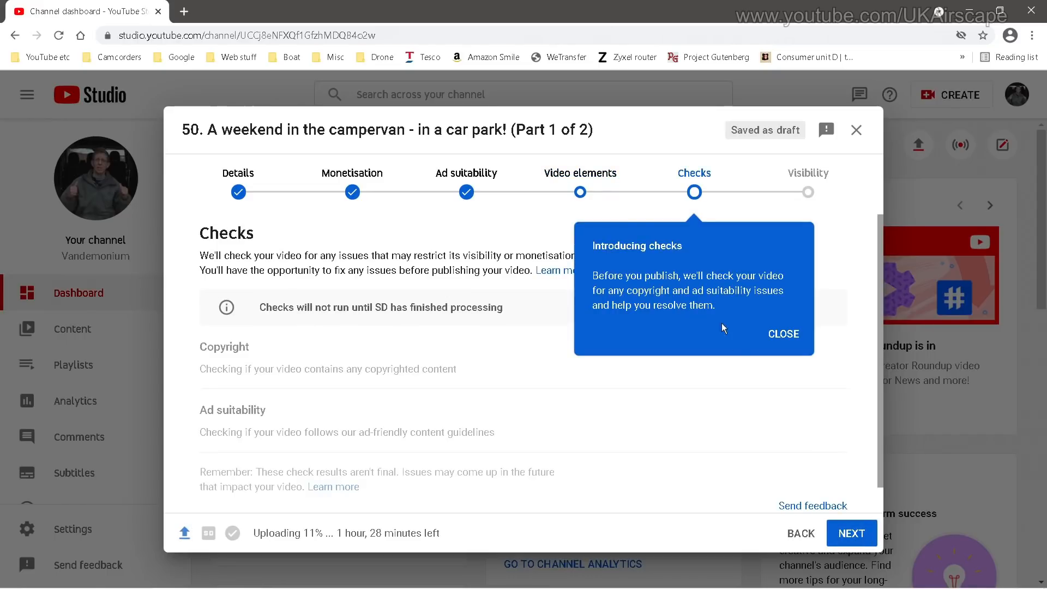
click(793, 335)
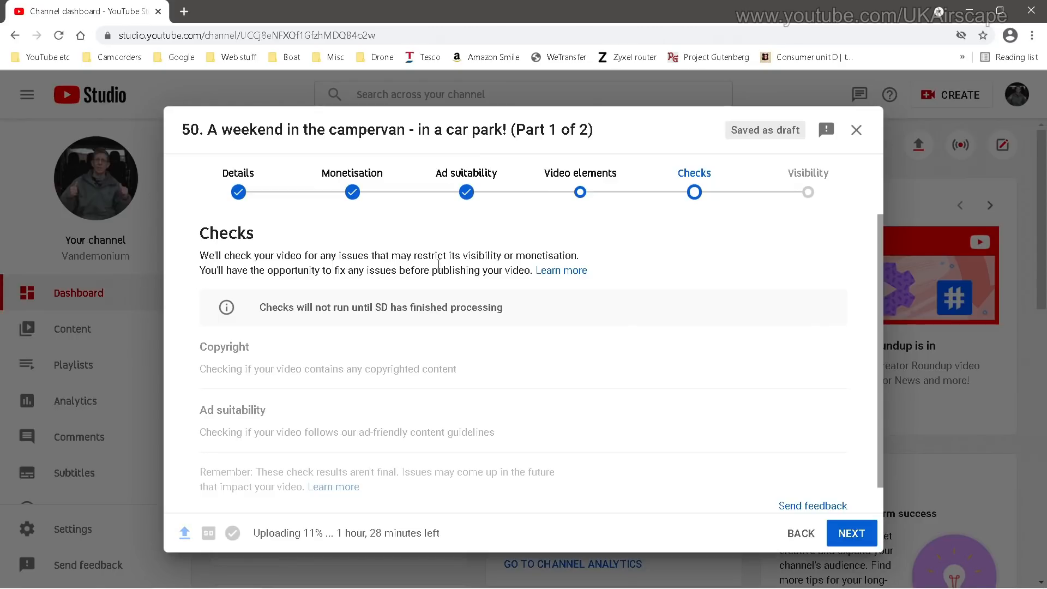
scroll(592, 402, down, 1)
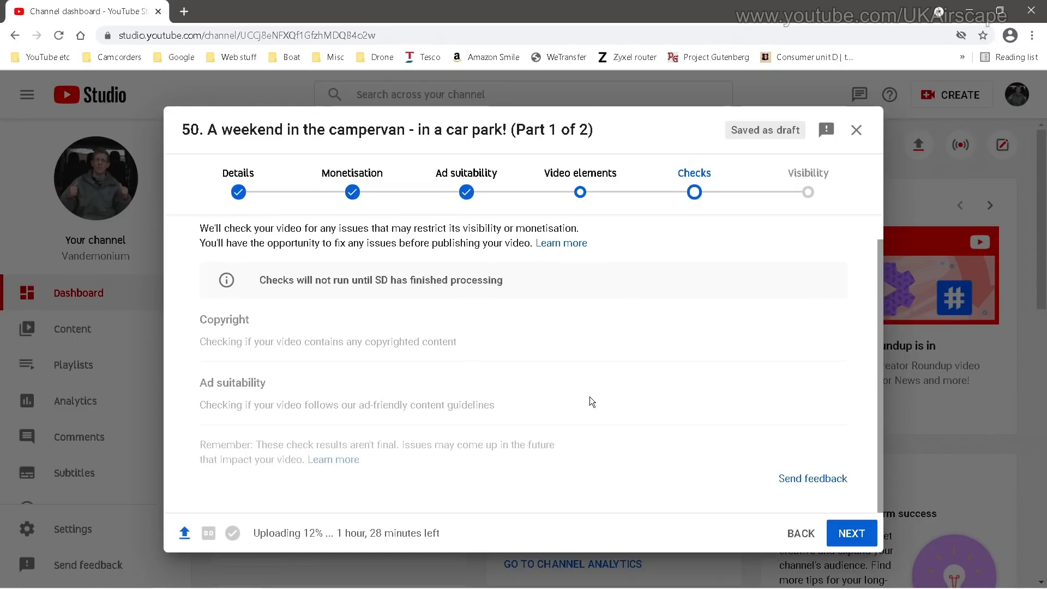
Continue to the Visibility stage and save the video as Unlisted
click(849, 536)
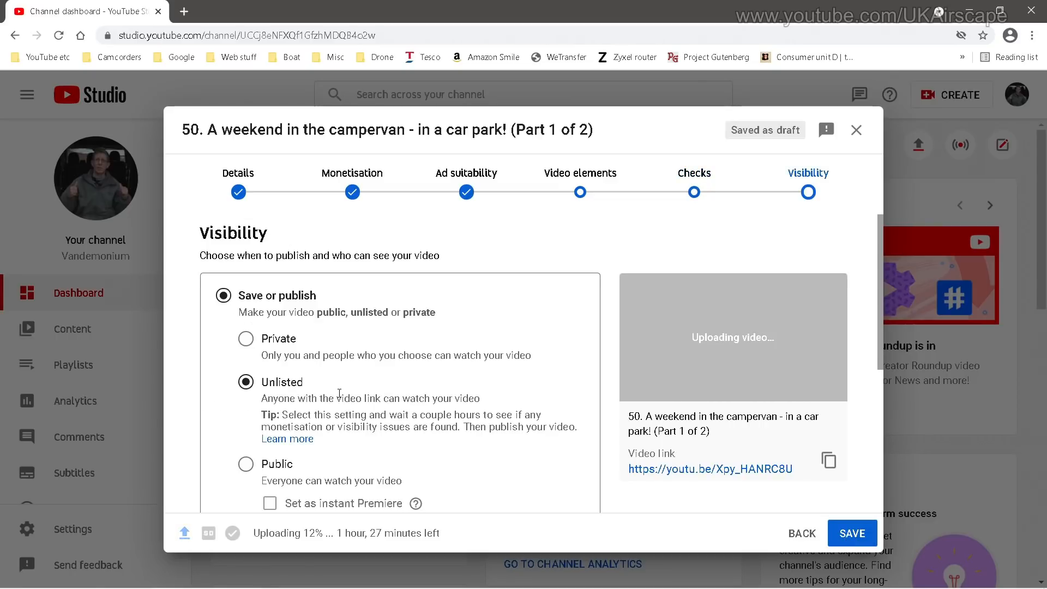
scroll(332, 387, down, 5)
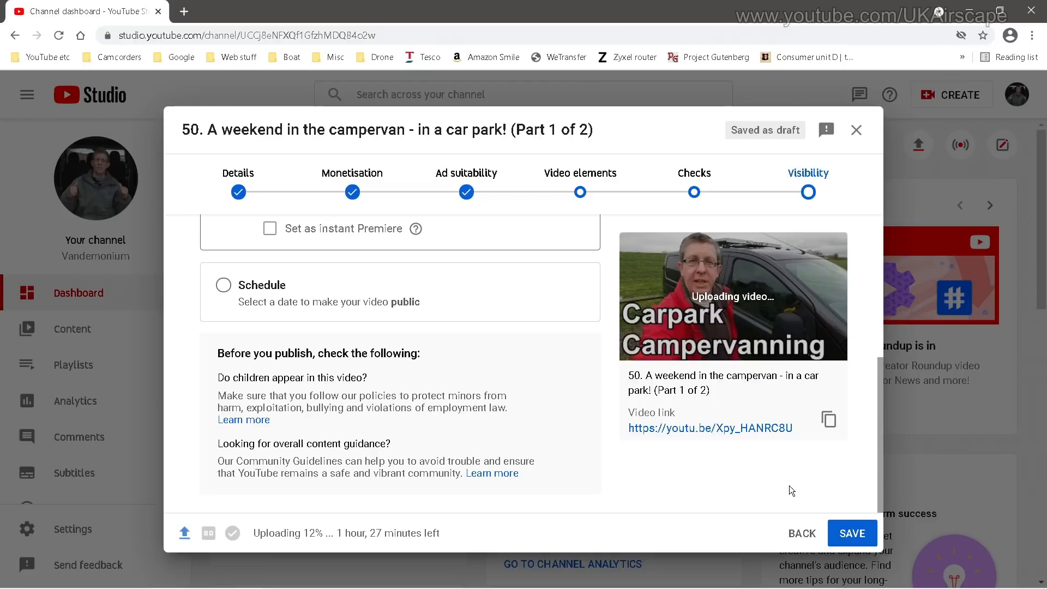
click(854, 535)
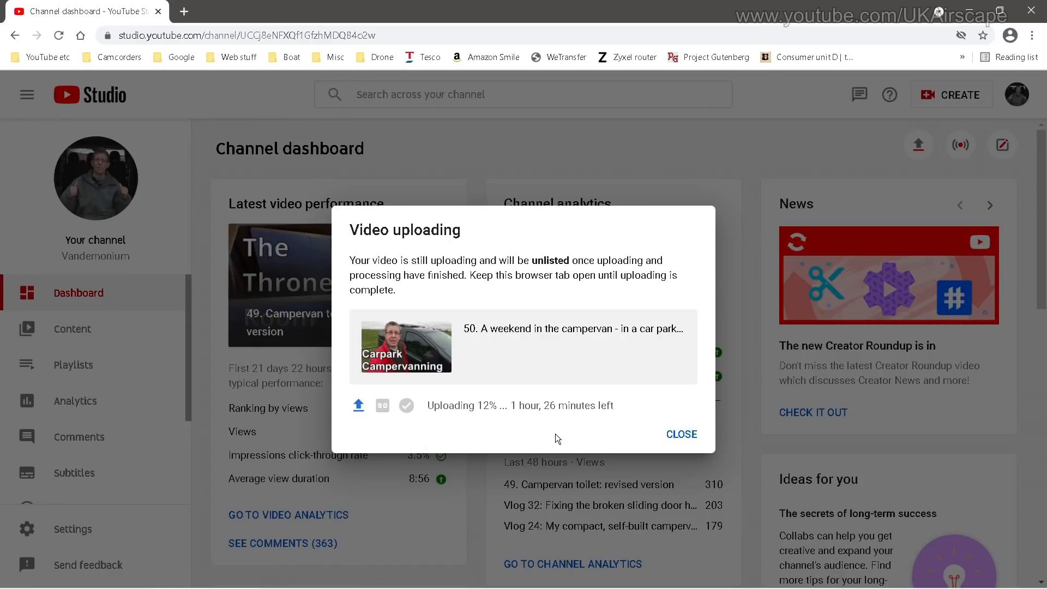
mouse_move(766, 588)
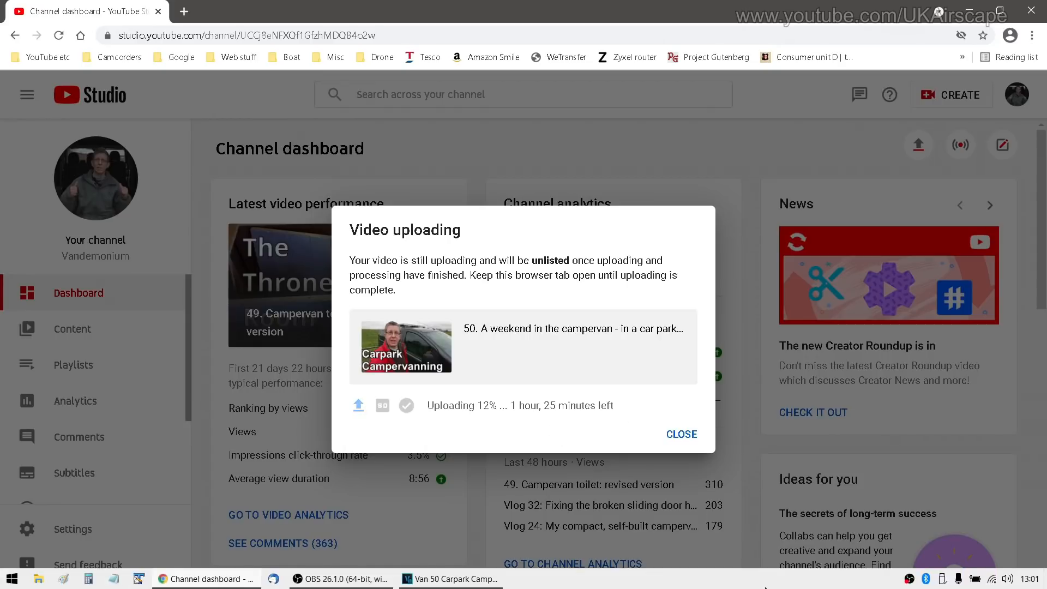